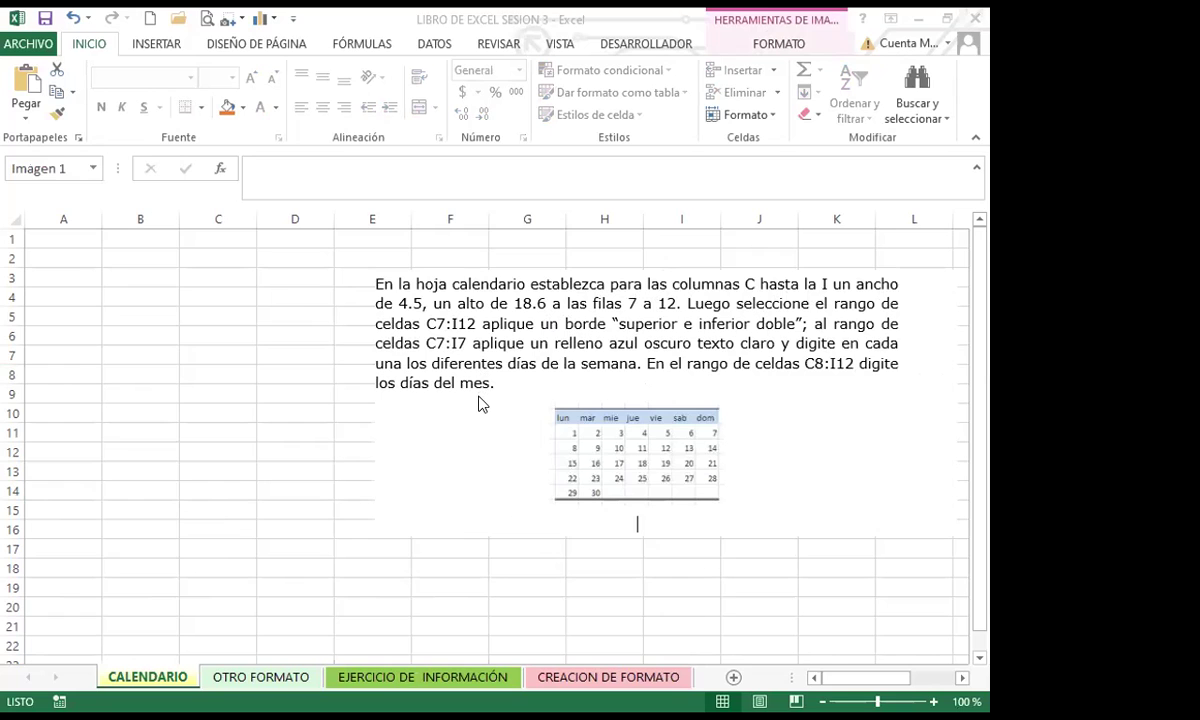
# - Narrow column B slightly and reposition the instruction picture so the first columns of the sheet are clear
pyautogui.click(535, 412)
pyautogui.moveTo(489, 437); pyautogui.dragTo(579, 467)
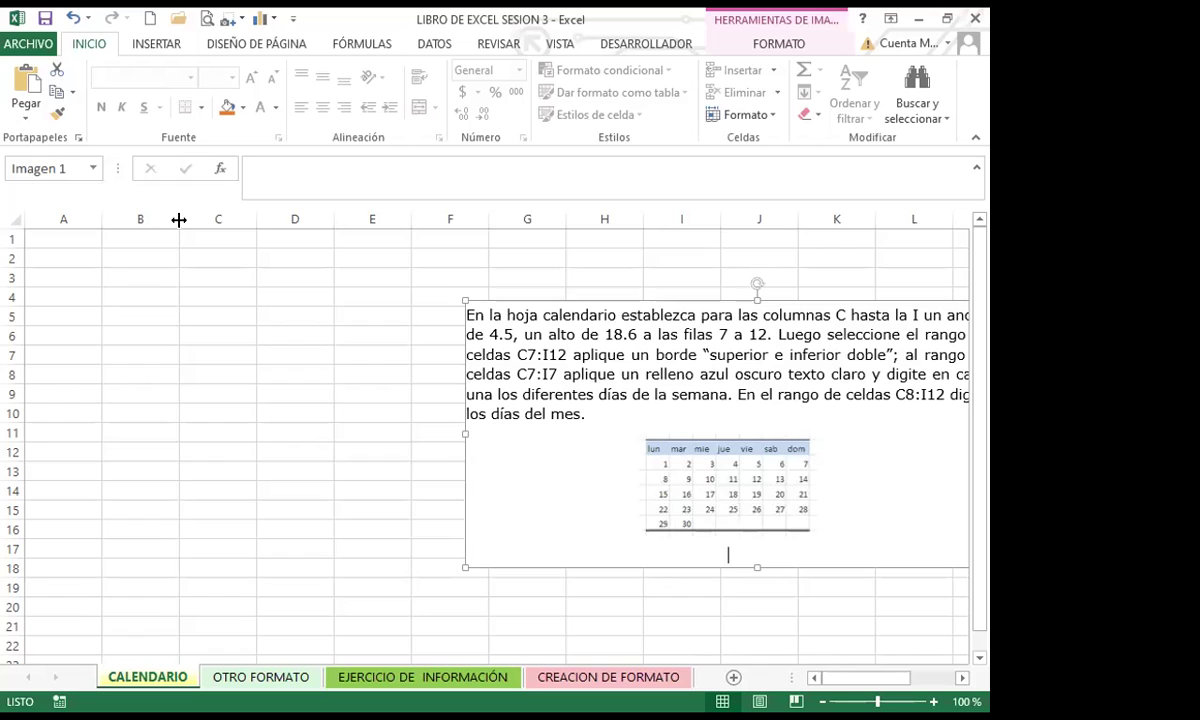
pyautogui.moveTo(179, 219); pyautogui.dragTo(119, 213)
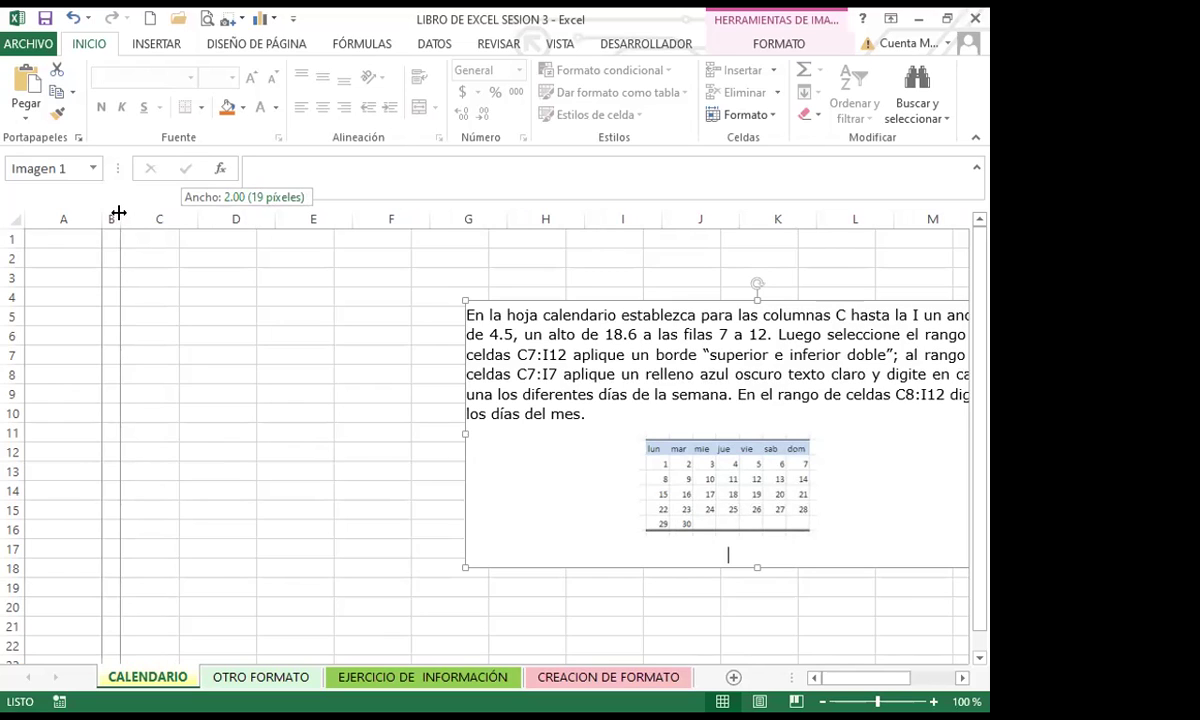
pyautogui.moveTo(119, 213); pyautogui.dragTo(166, 211)
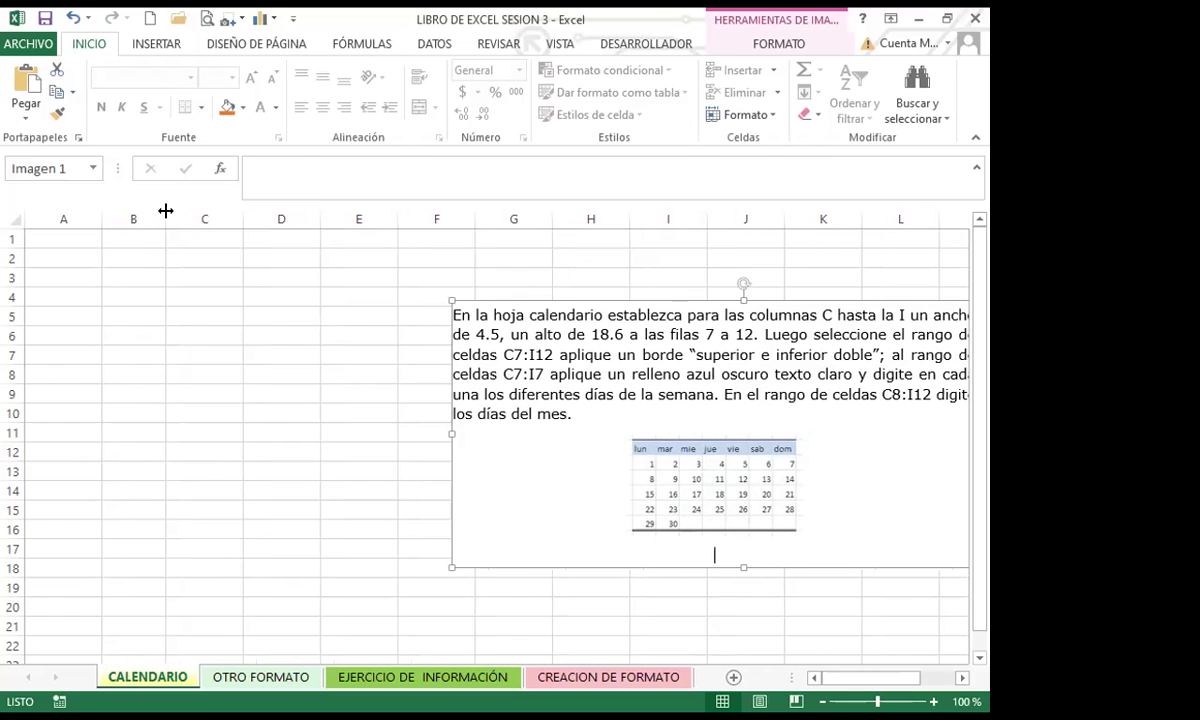
pyautogui.moveTo(712, 377); pyautogui.dragTo(558, 393)
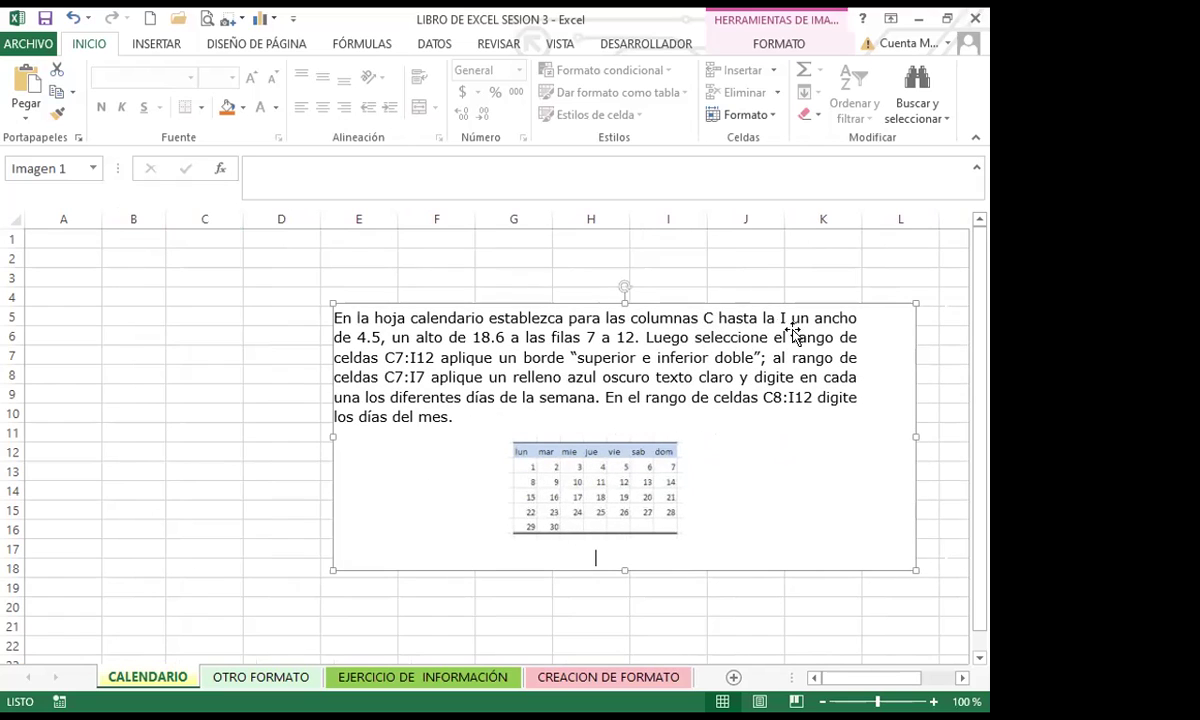
pyautogui.moveTo(485, 356); pyautogui.dragTo(586, 403)
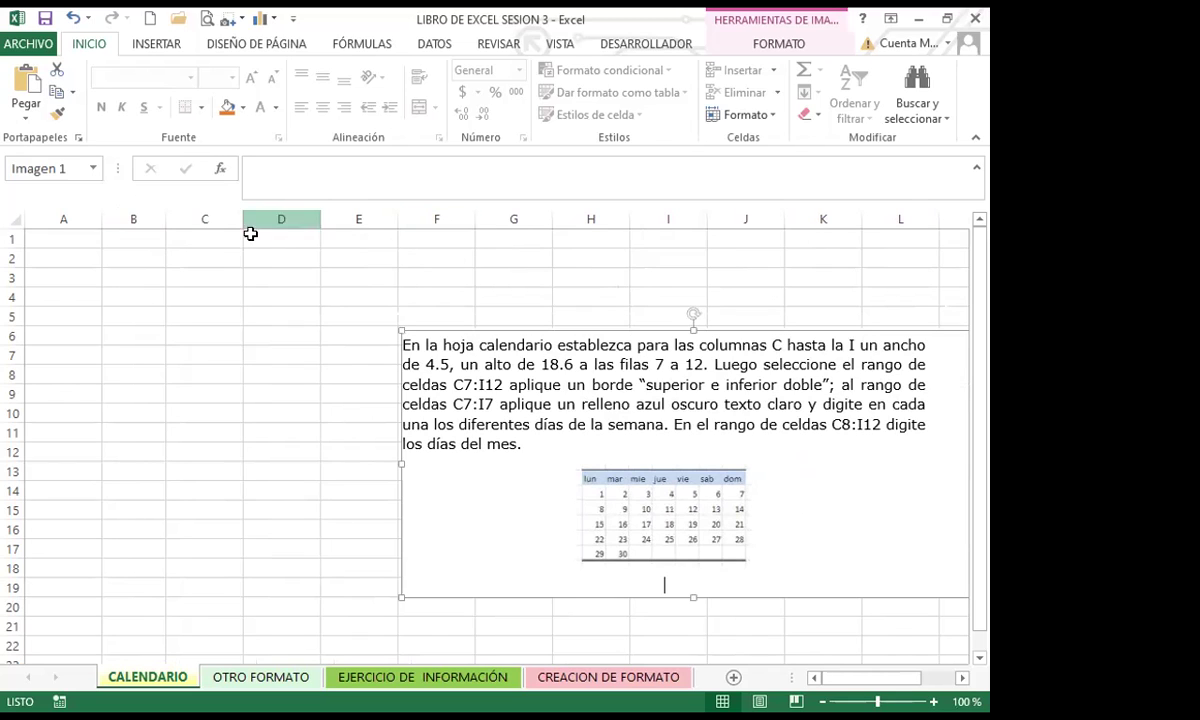
pyautogui.moveTo(67, 217); pyautogui.dragTo(116, 217)
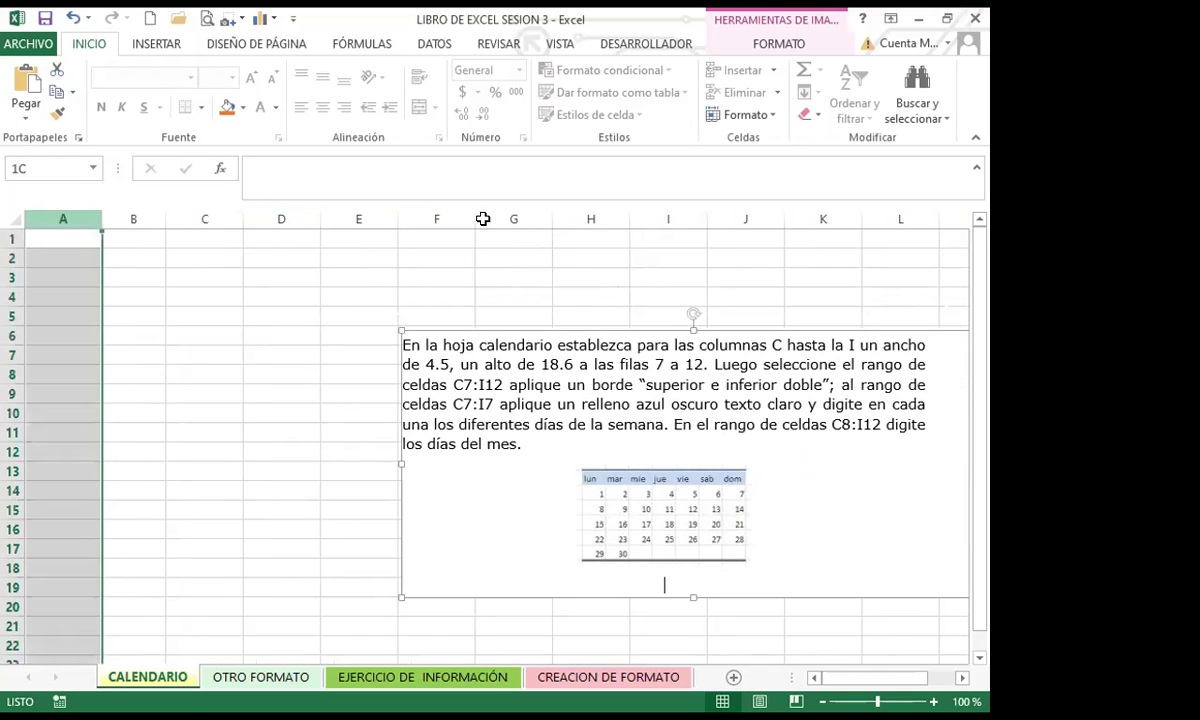
pyautogui.moveTo(665, 215); pyautogui.dragTo(665, 216)
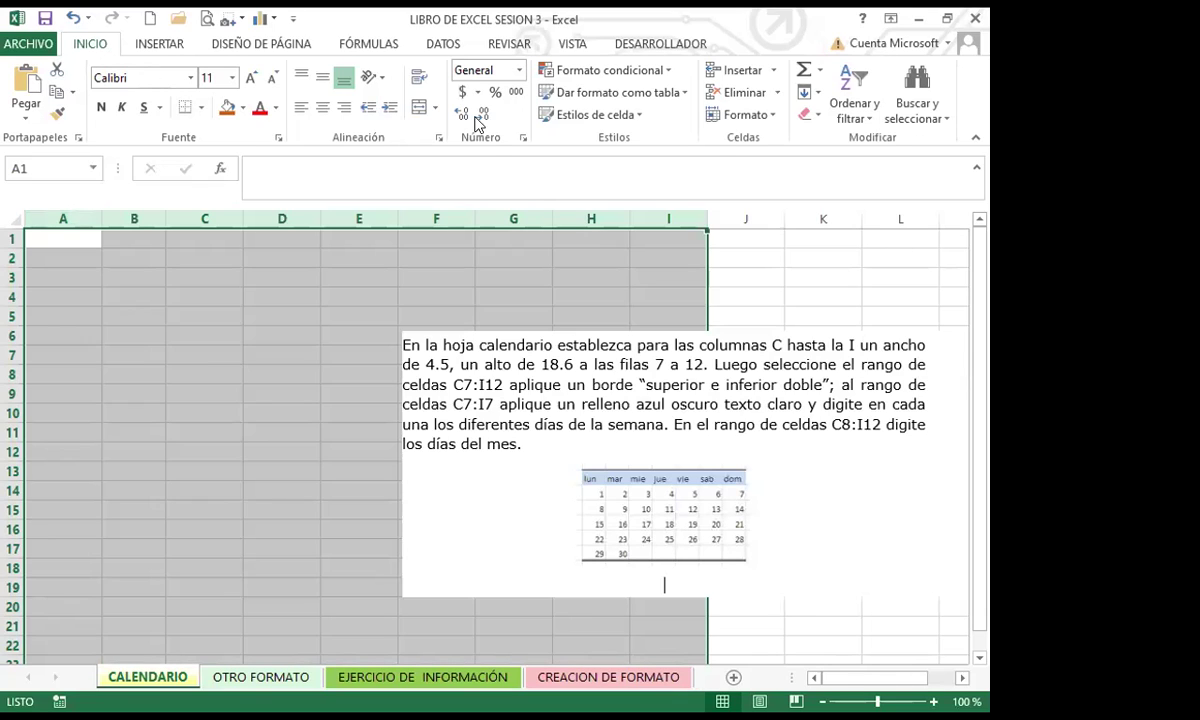
pyautogui.click(775, 116)
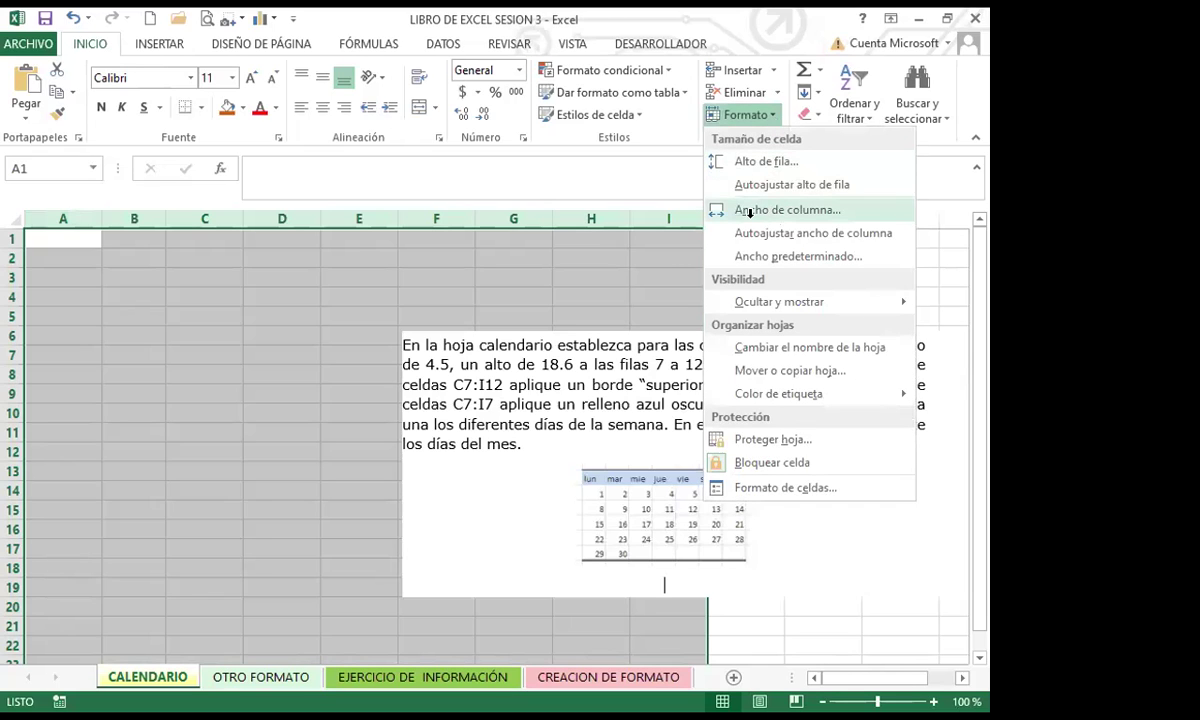
pyautogui.press('Return')
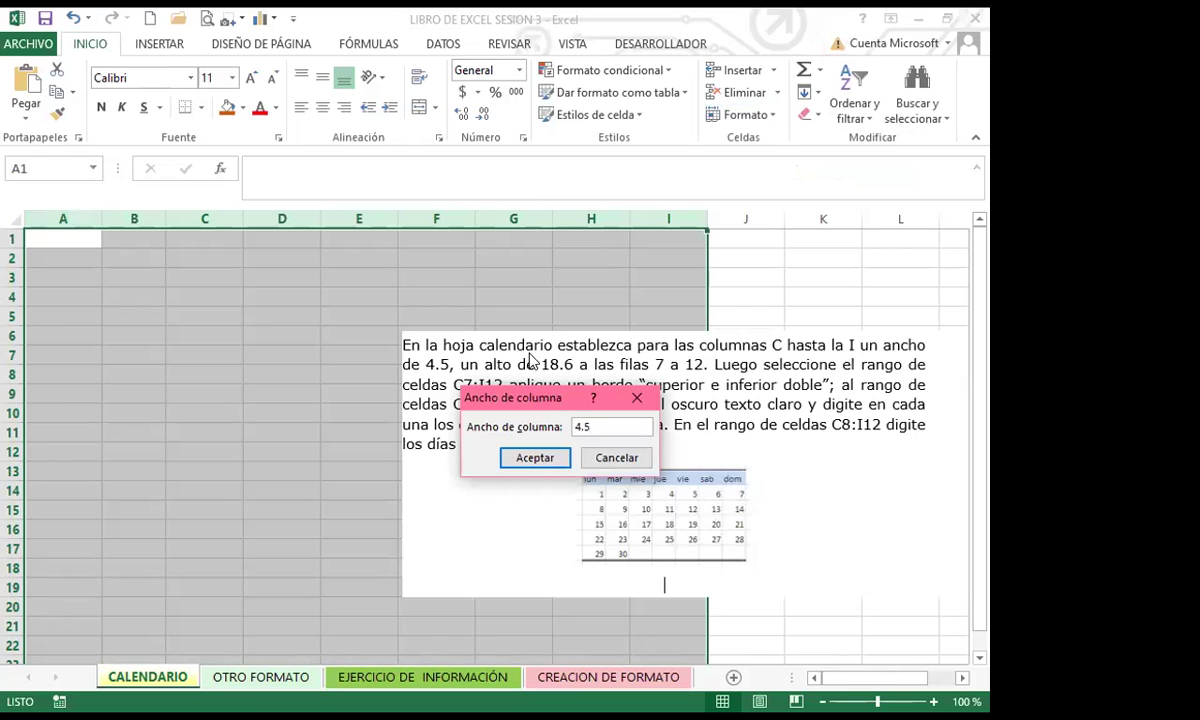
pyautogui.click(533, 458)
pyautogui.moveTo(397, 420); pyautogui.dragTo(582, 381)
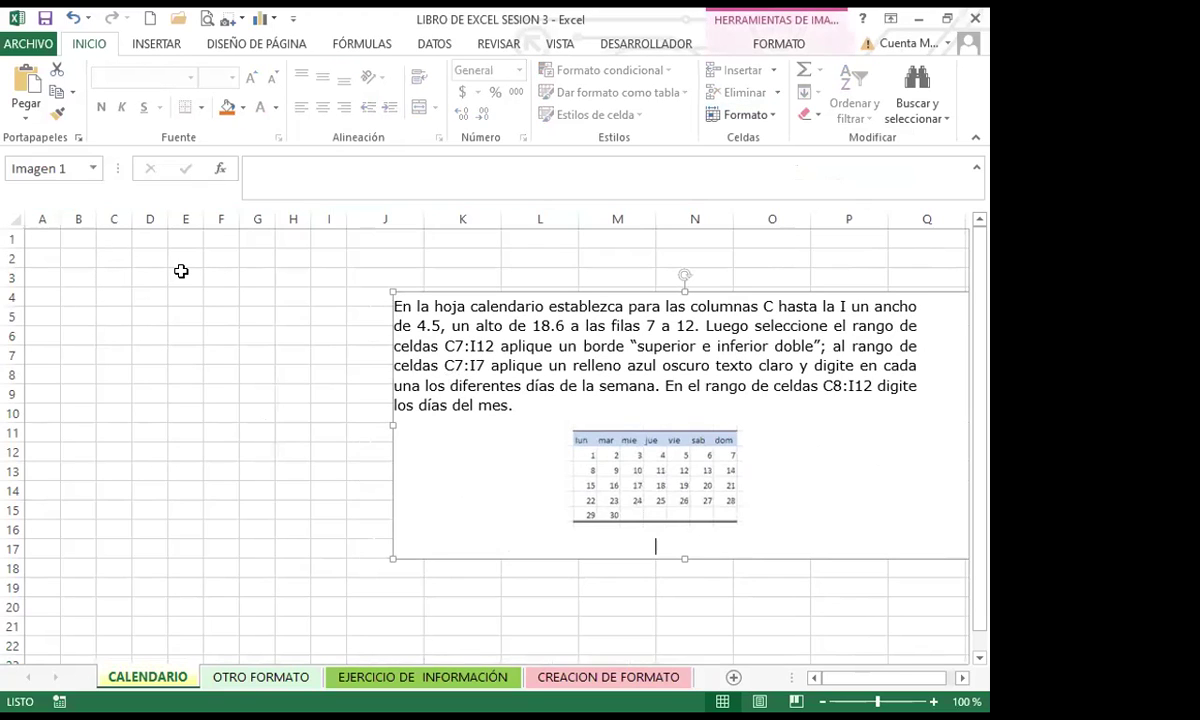
pyautogui.hotkey('ctrl', 'z')
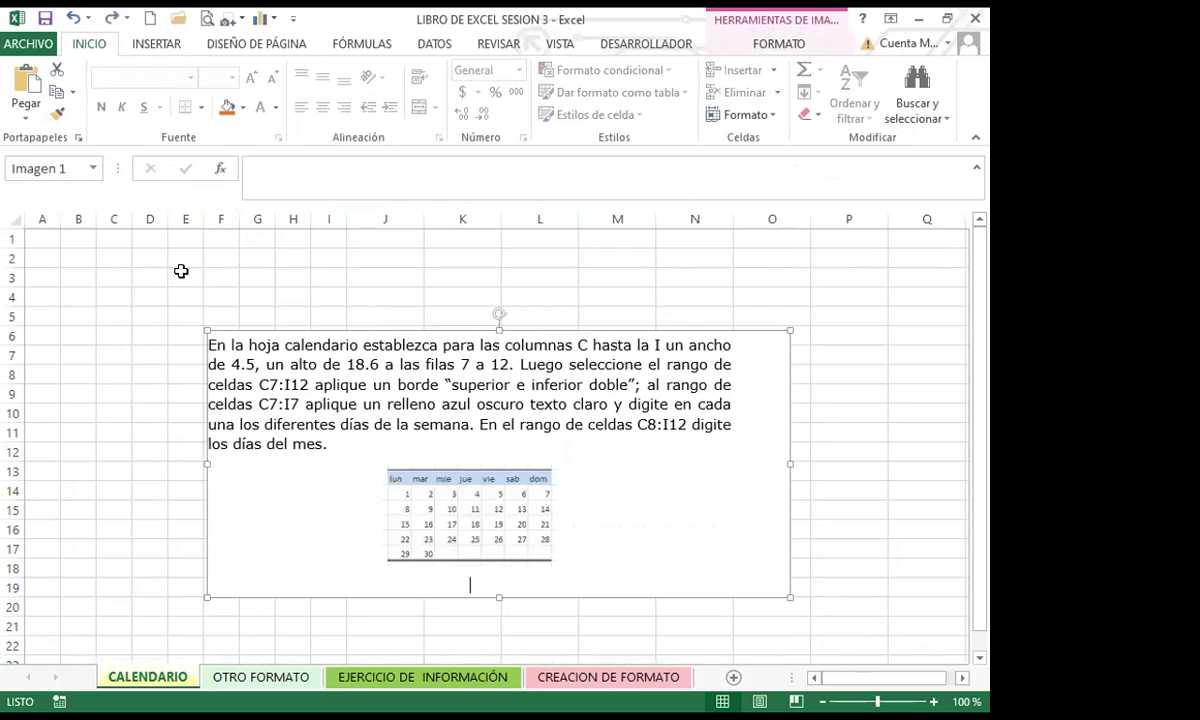
pyautogui.hotkey('ctrl', 'z')
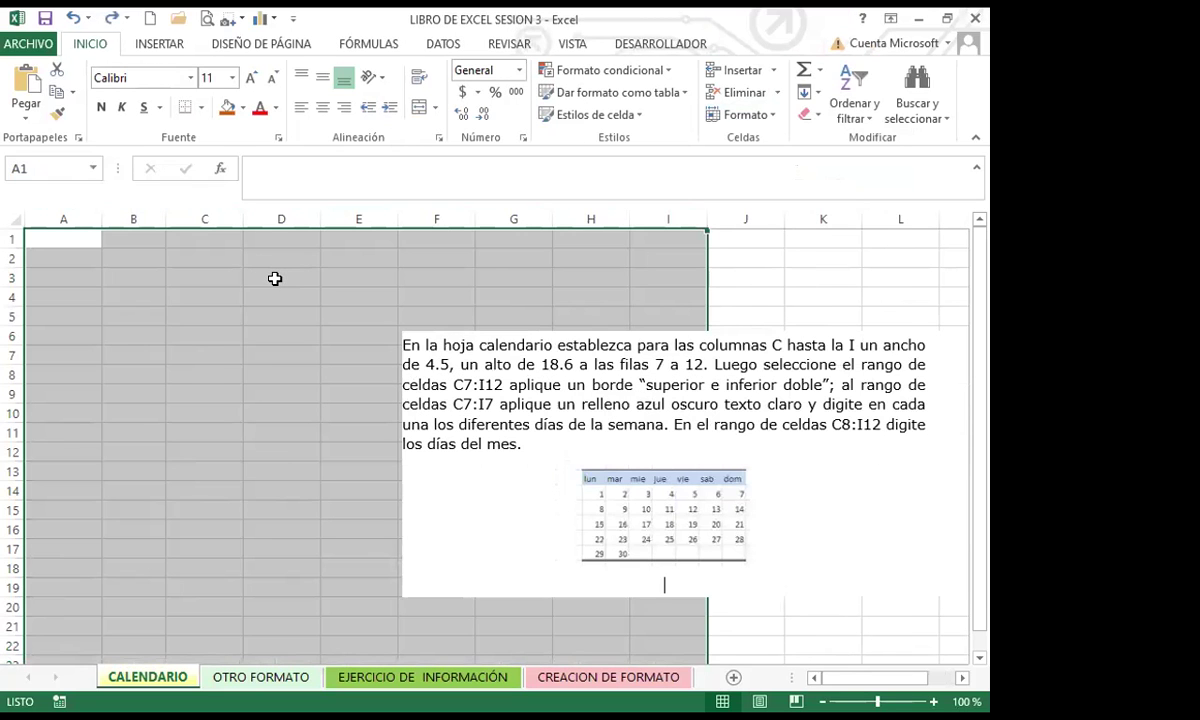
# - Set the width of columns C to I to 4.5 and move the instruction picture beside them
pyautogui.click(225, 275)
pyautogui.moveTo(205, 218); pyautogui.dragTo(686, 215)
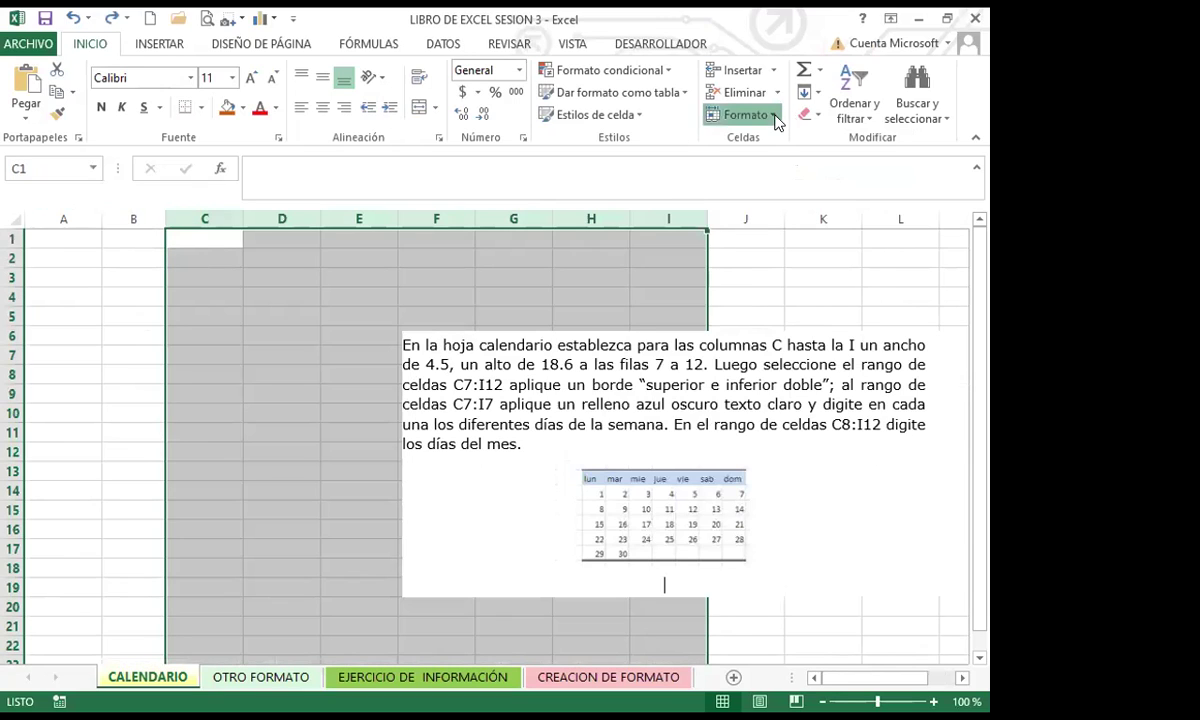
pyautogui.click(765, 119)
pyautogui.click(760, 213)
pyautogui.write('4.5')
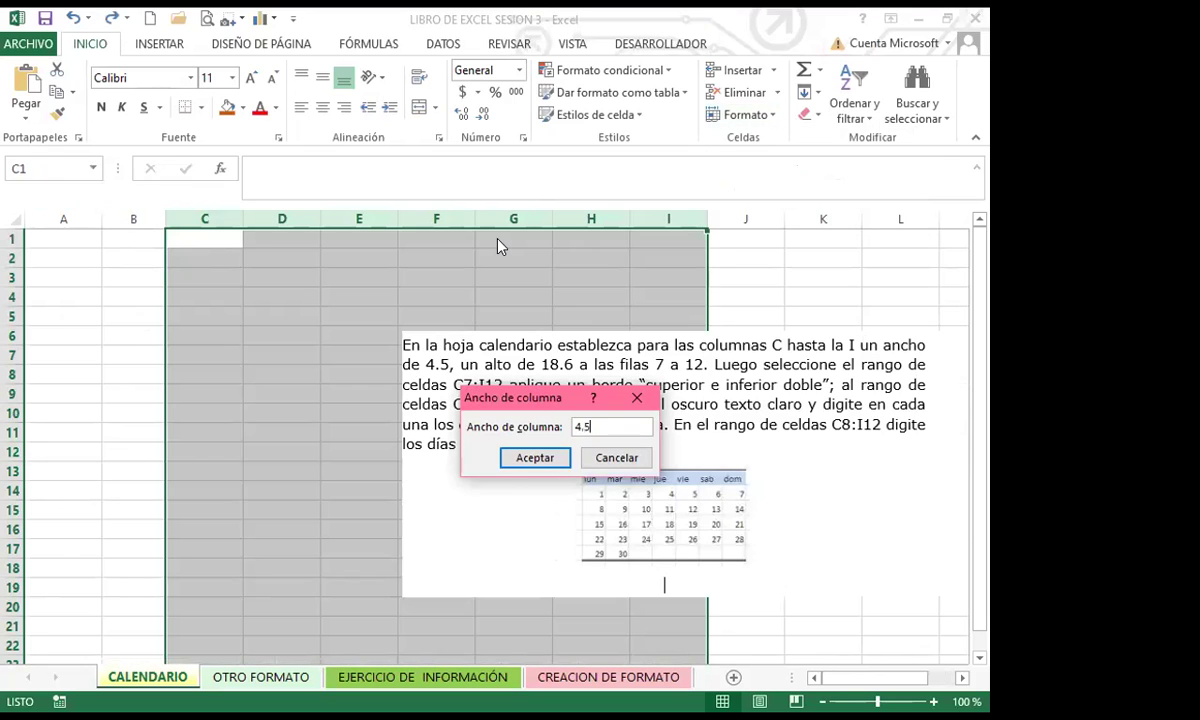
pyautogui.click(528, 460)
pyautogui.moveTo(491, 337); pyautogui.dragTo(654, 237)
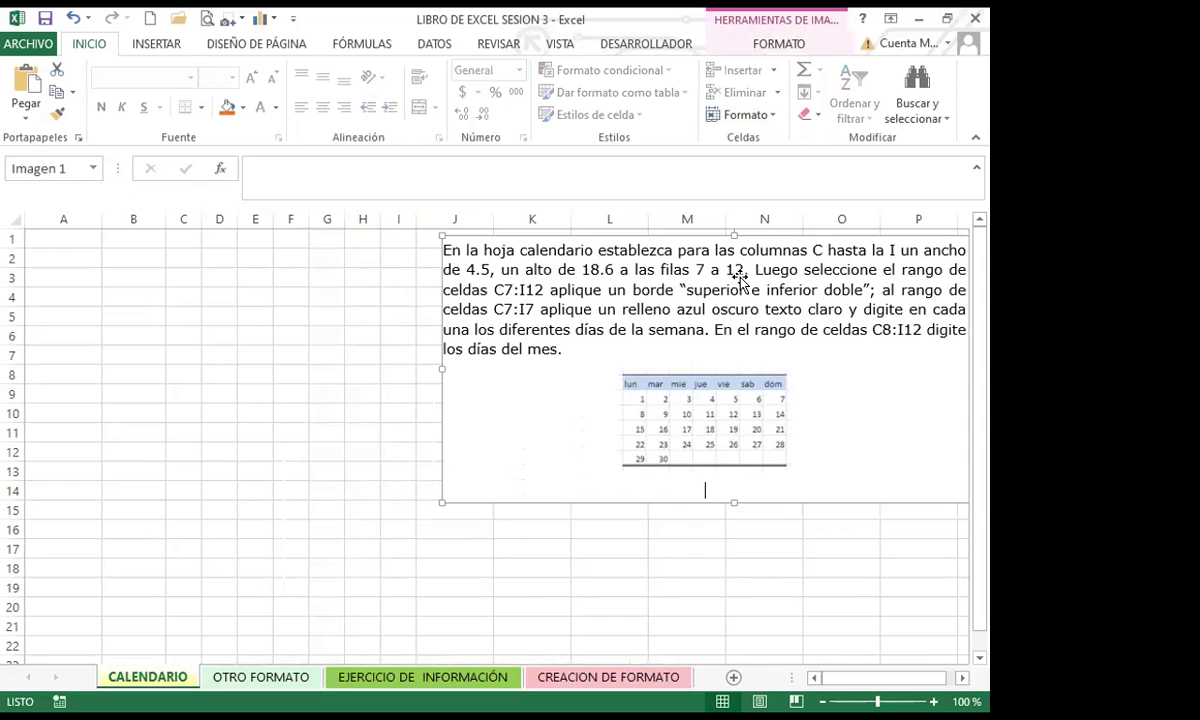
# - Set the height of rows 7 to 12 to 18
pyautogui.click(14, 353)
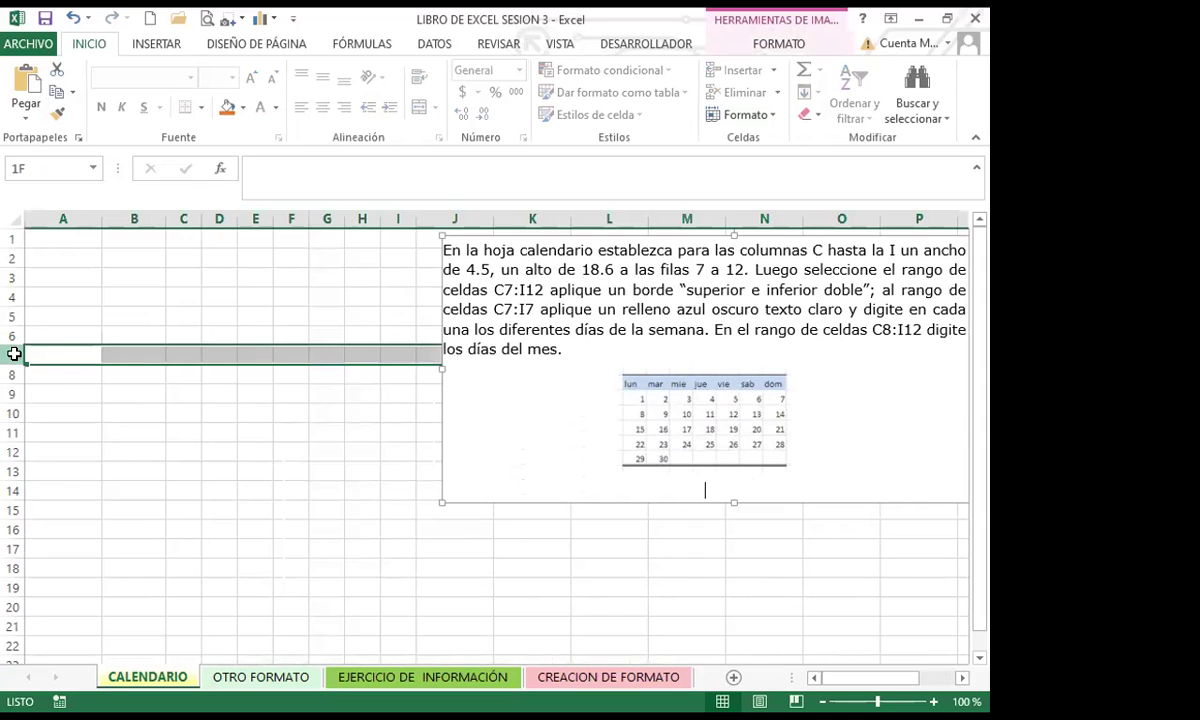
pyautogui.keyDown('shift'); pyautogui.click(14, 449); pyautogui.keyUp('shift')
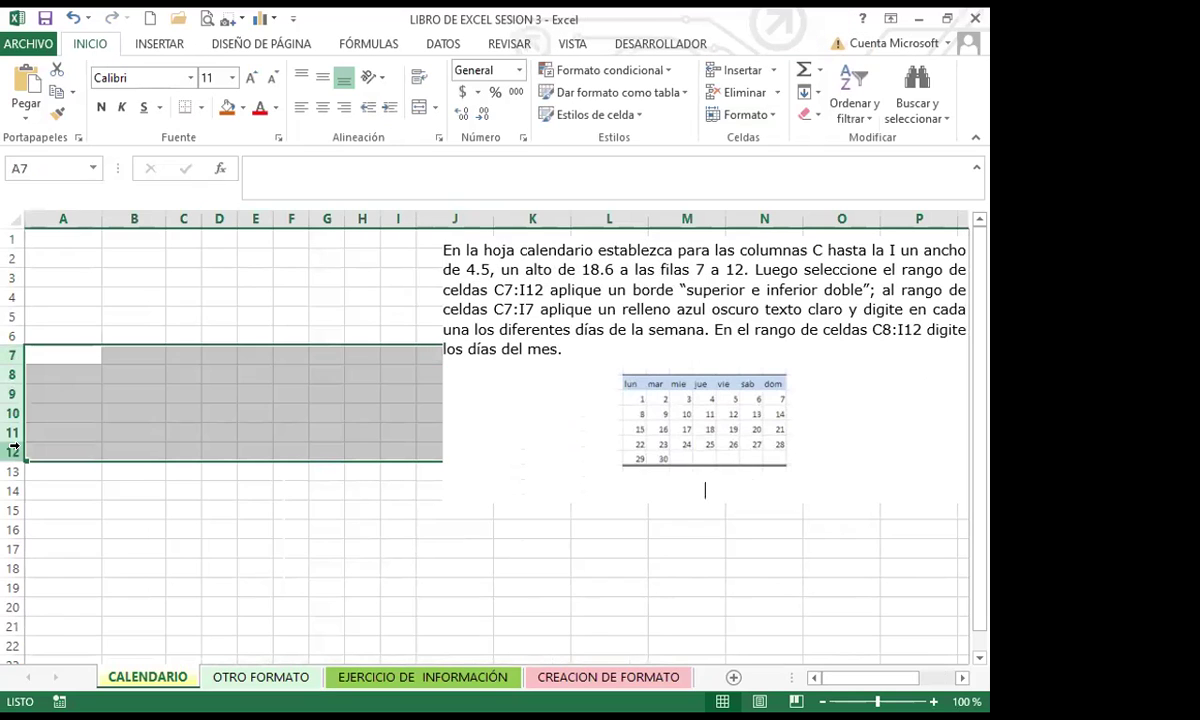
pyautogui.click(771, 117)
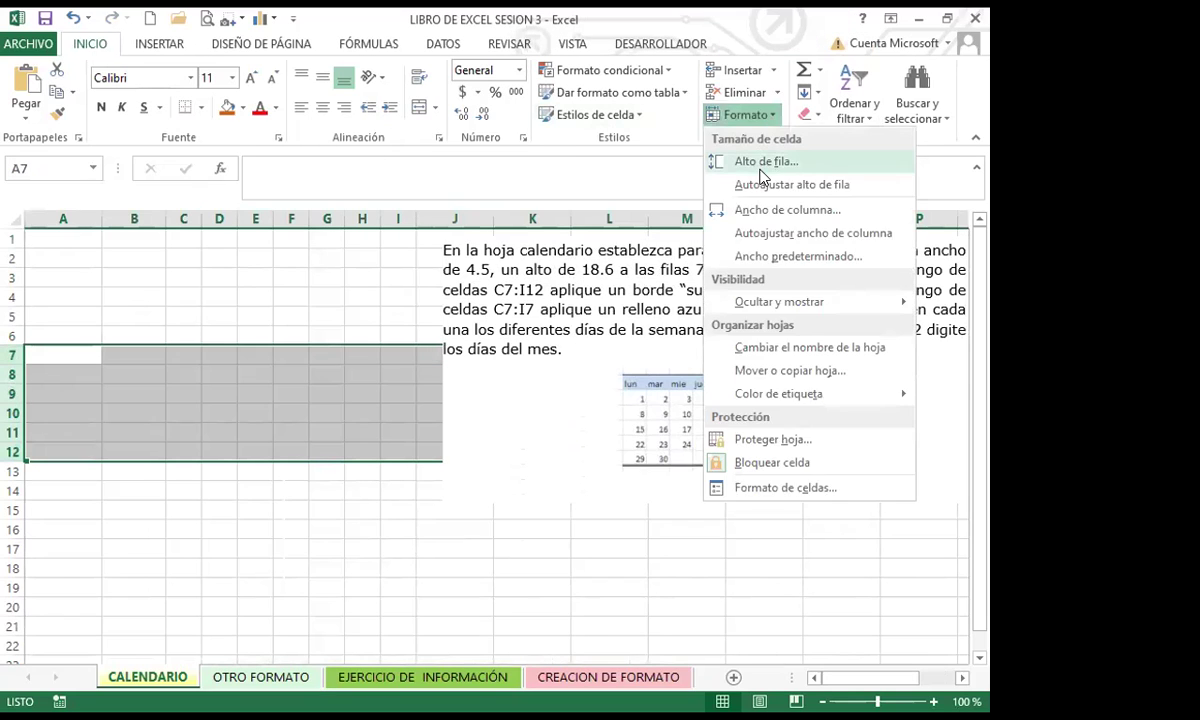
pyautogui.click(760, 165)
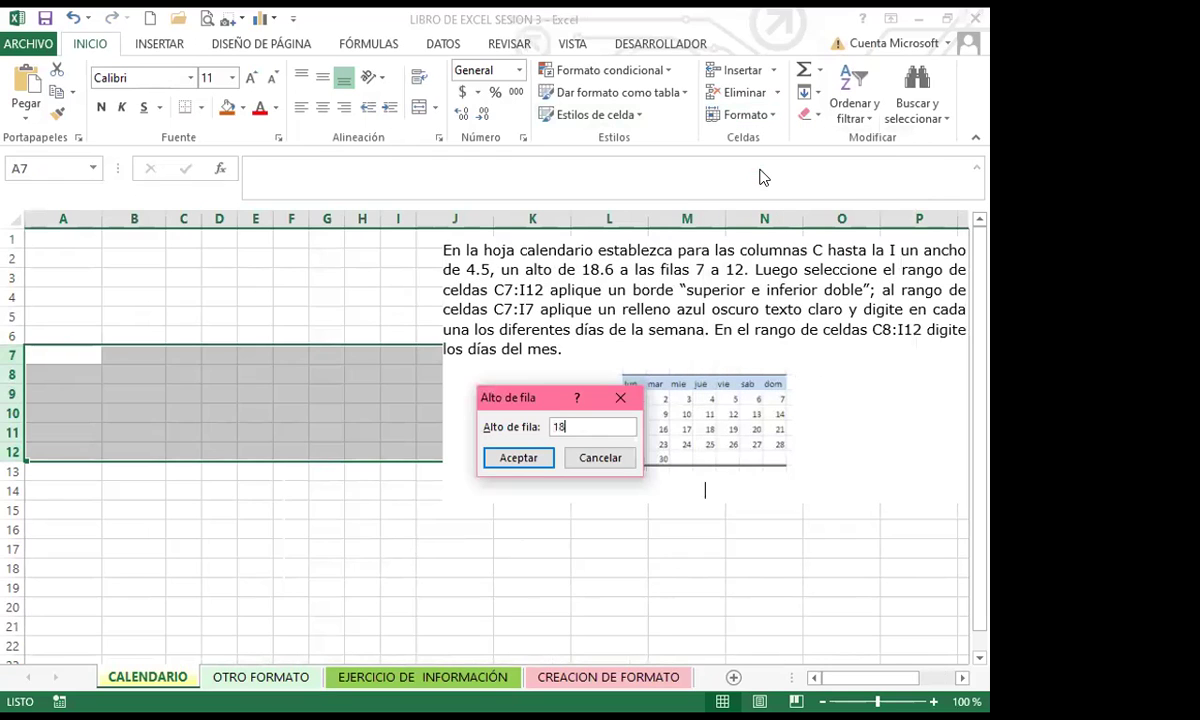
pyautogui.click(506, 464)
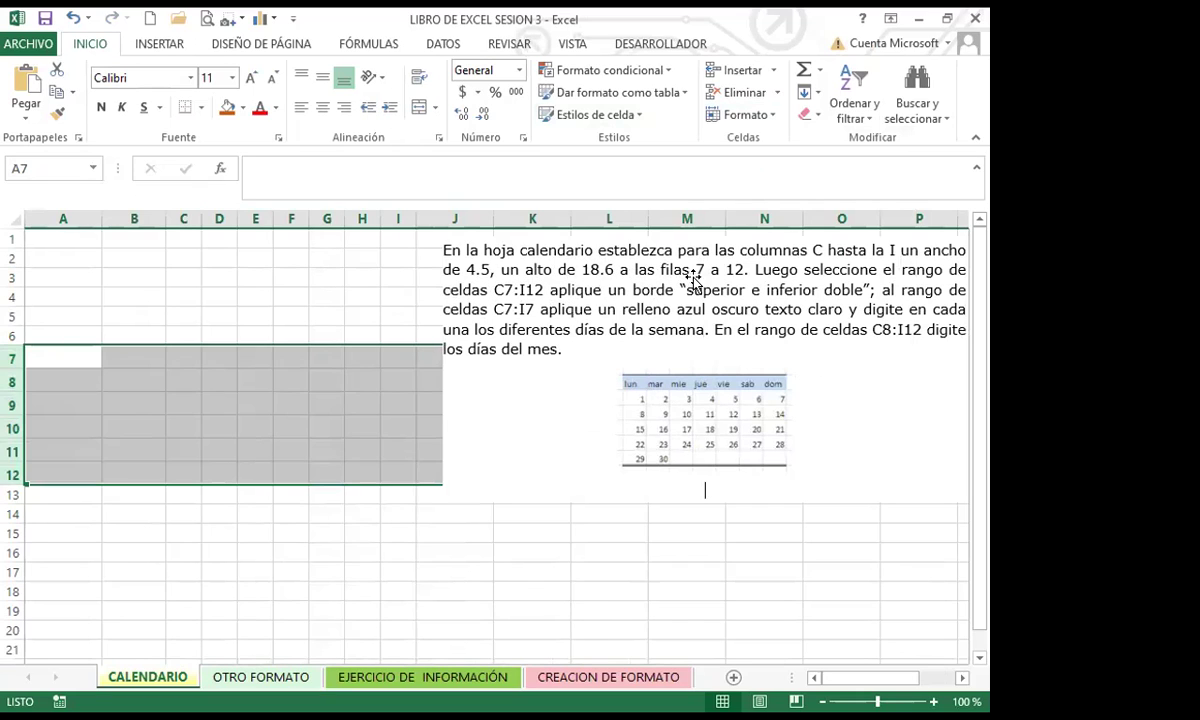
# - Apply the top and double bottom border to the range C7:I12, keeping the instruction picture off those cells
pyautogui.moveTo(800, 340); pyautogui.dragTo(633, 348)
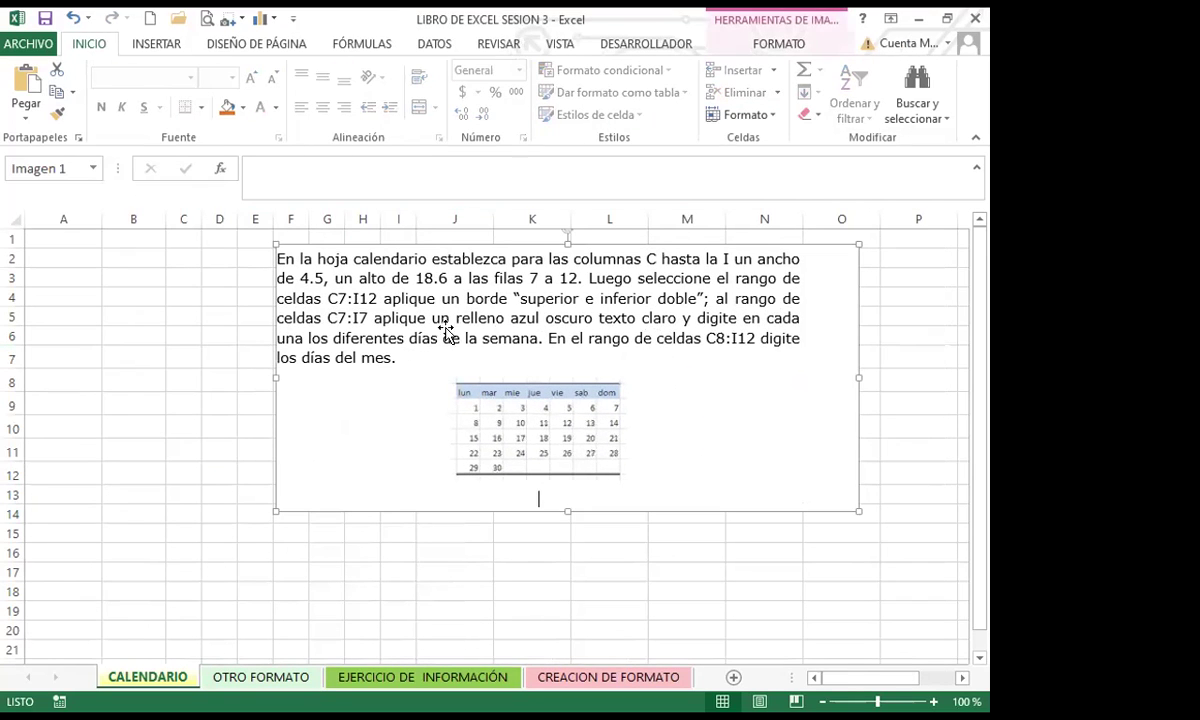
pyautogui.moveTo(416, 355); pyautogui.dragTo(623, 354)
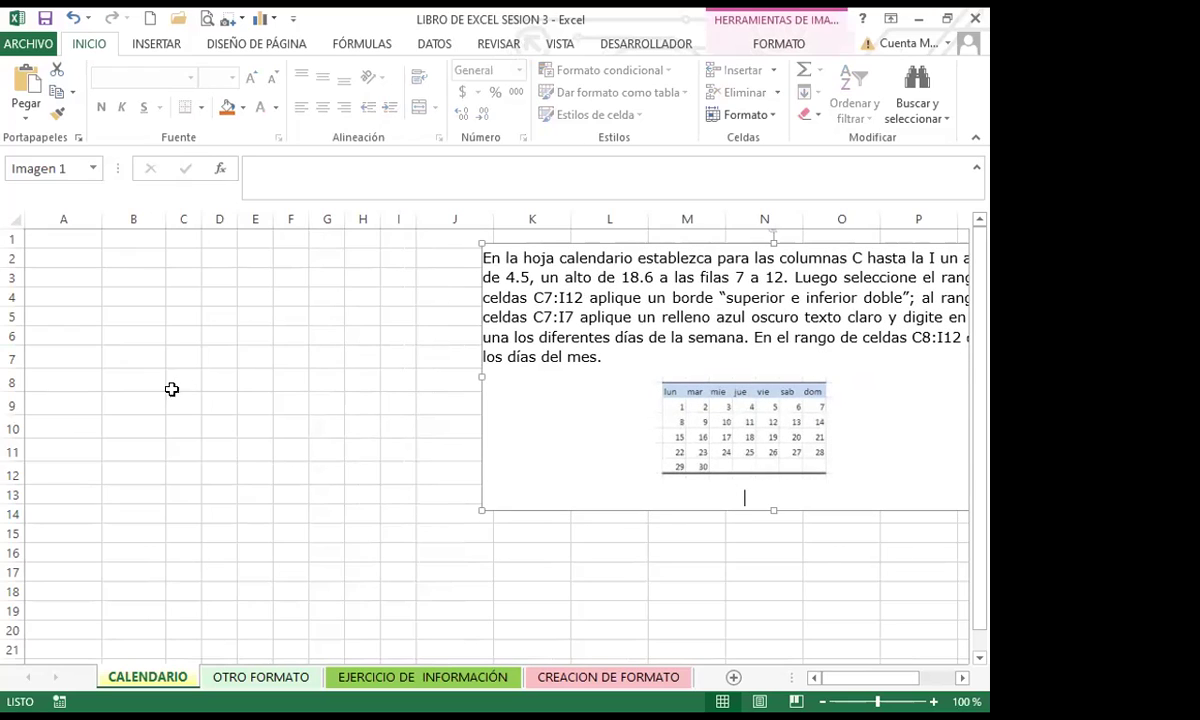
pyautogui.click(184, 356)
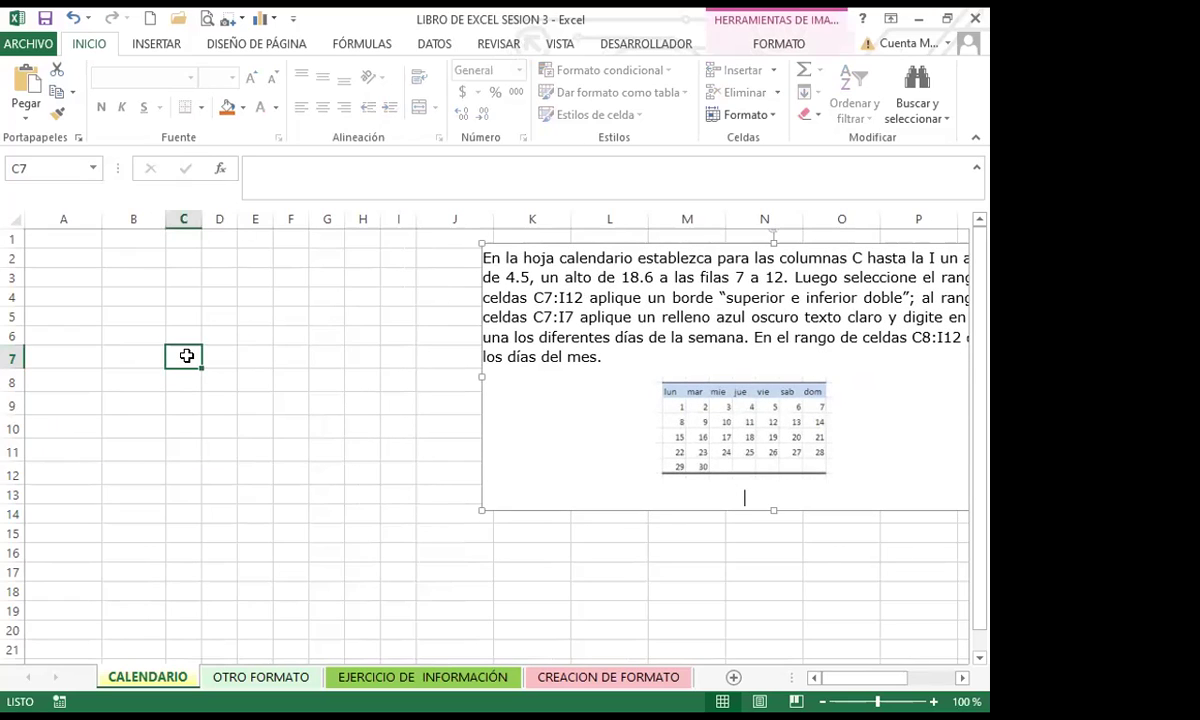
pyautogui.moveTo(193, 353); pyautogui.dragTo(410, 474)
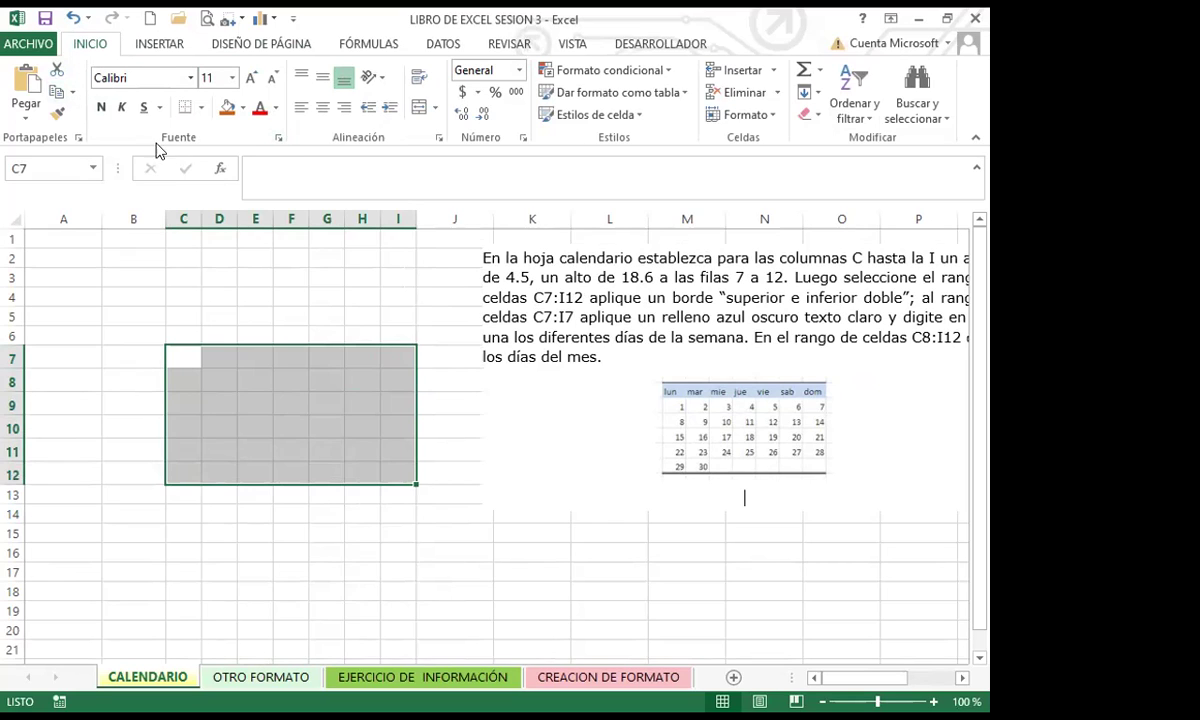
pyautogui.click(202, 109)
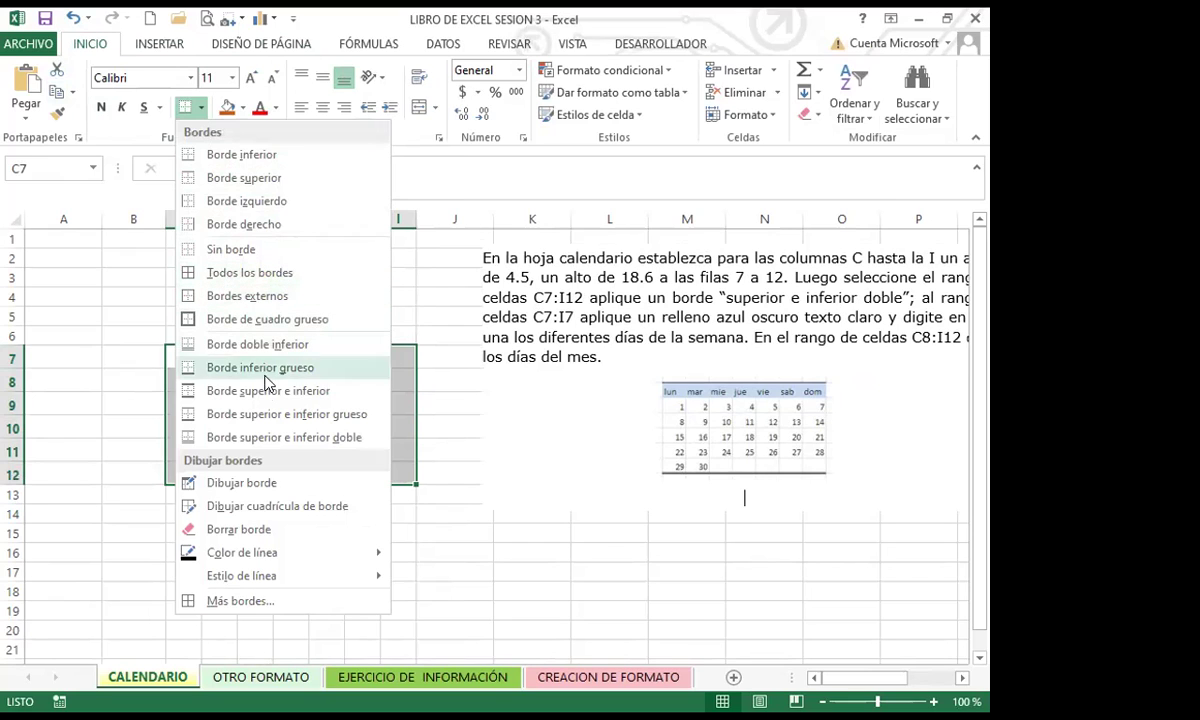
pyautogui.click(280, 440)
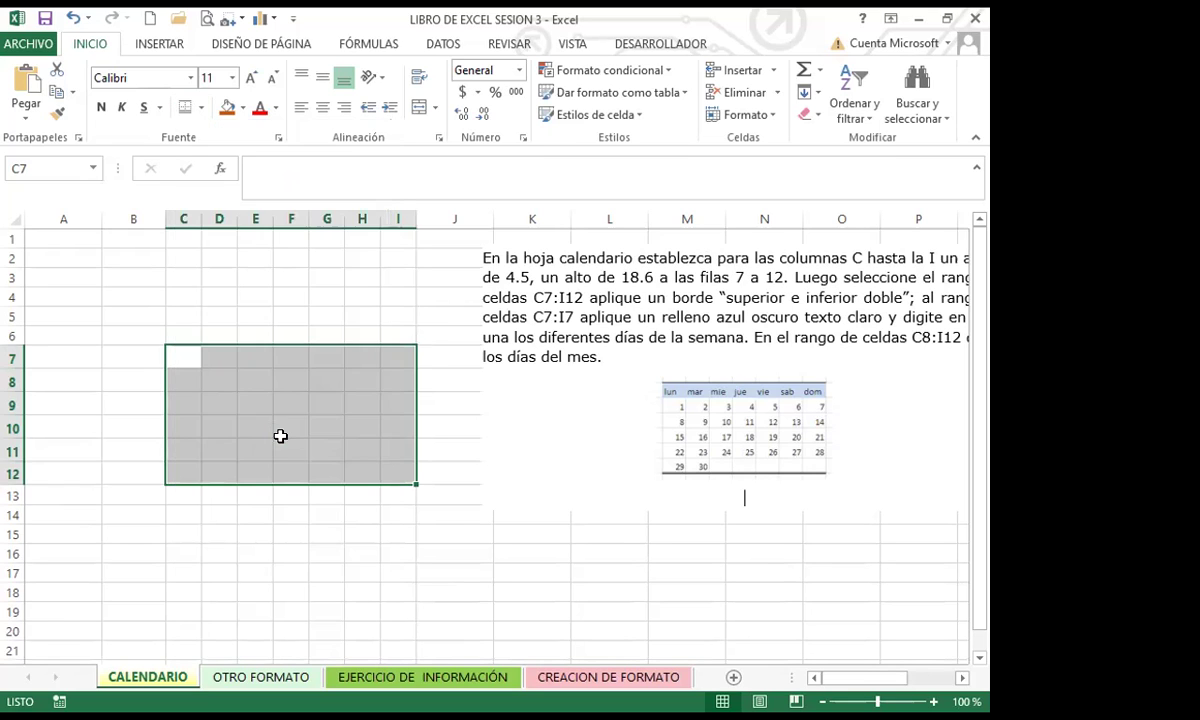
pyautogui.click(285, 515)
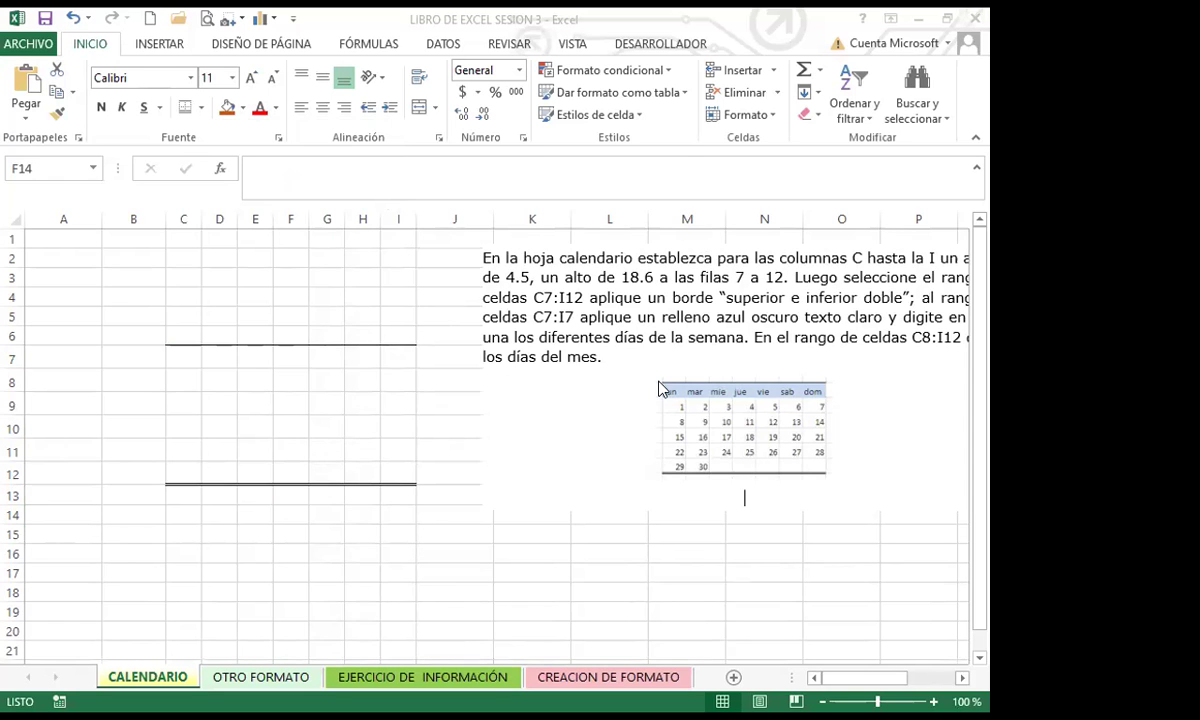
# - Fill the header cells C7:I7 with a light blue theme color
pyautogui.moveTo(774, 412); pyautogui.dragTo(576, 454)
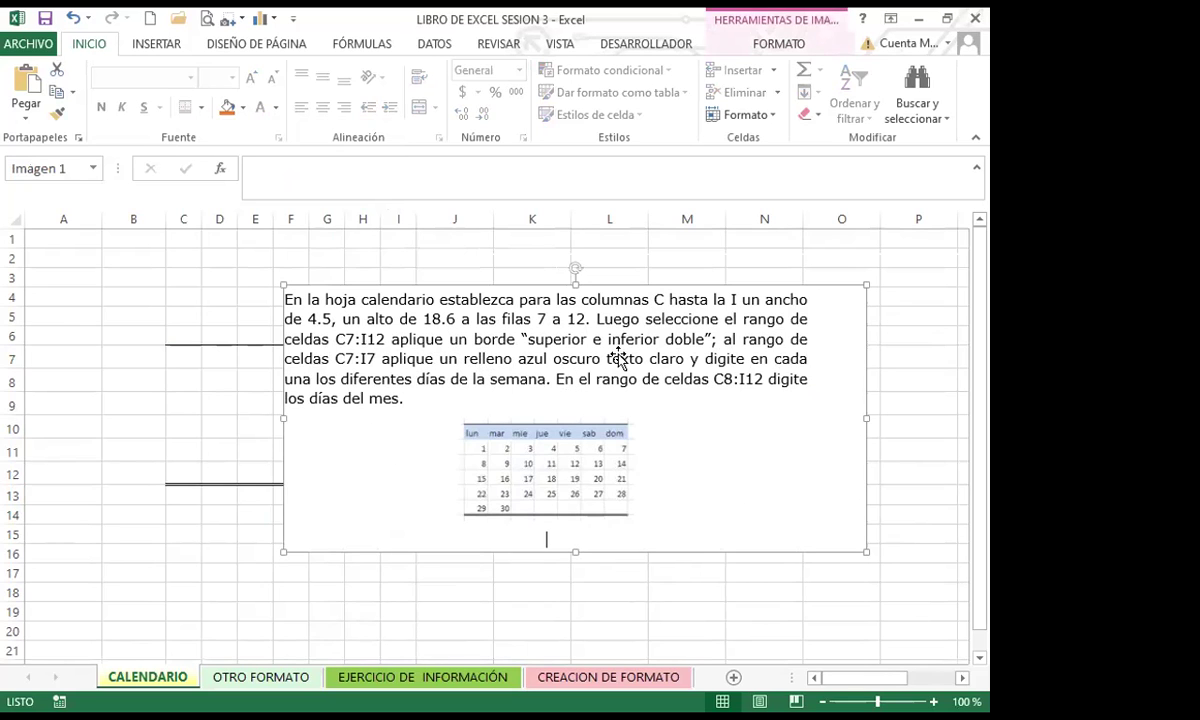
pyautogui.moveTo(540, 358); pyautogui.dragTo(710, 340)
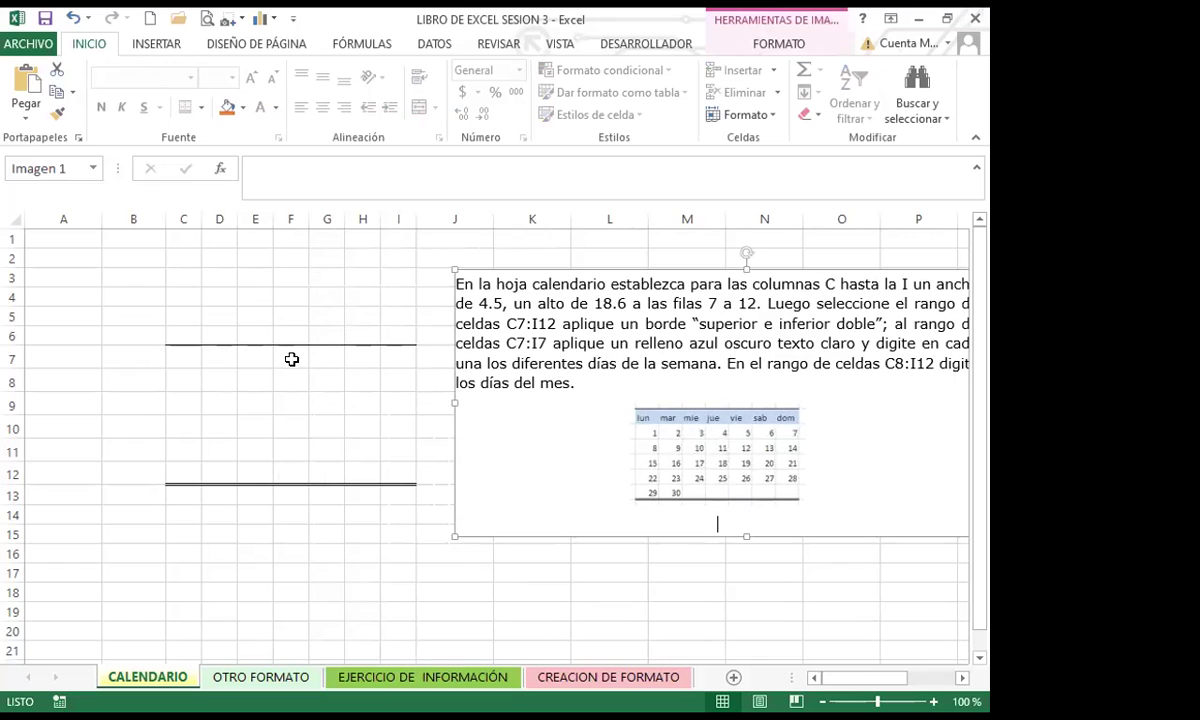
pyautogui.click(179, 354)
pyautogui.moveTo(179, 354); pyautogui.dragTo(400, 356)
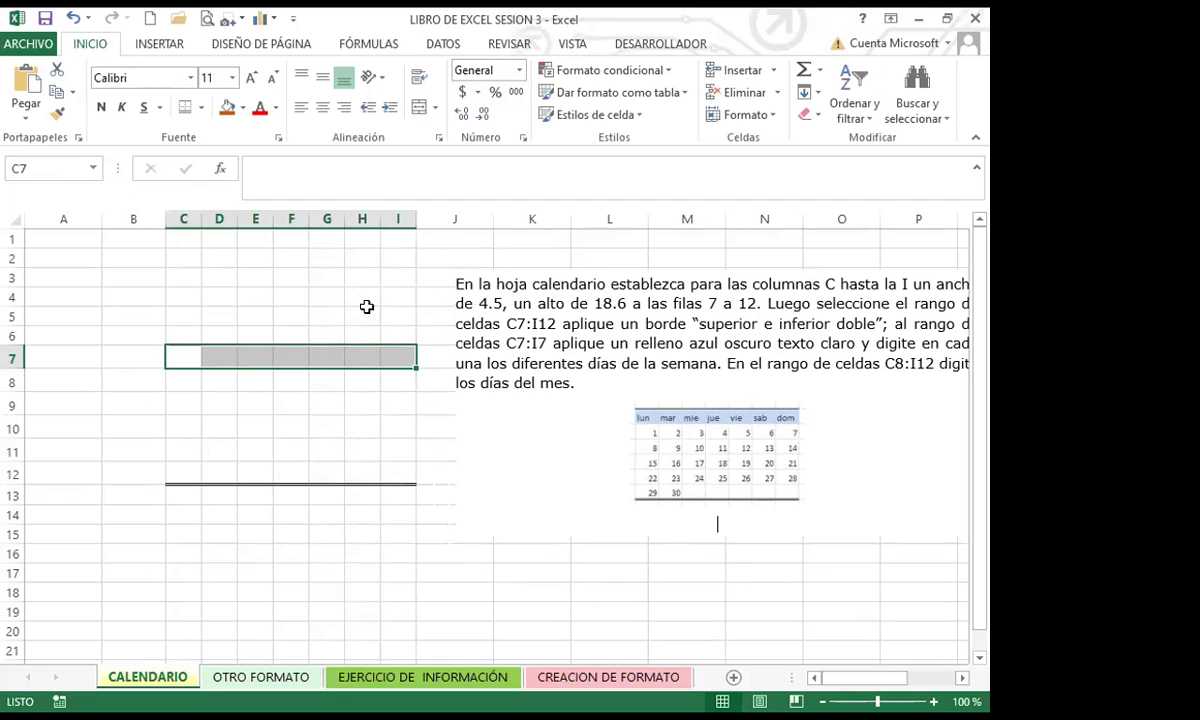
pyautogui.click(241, 108)
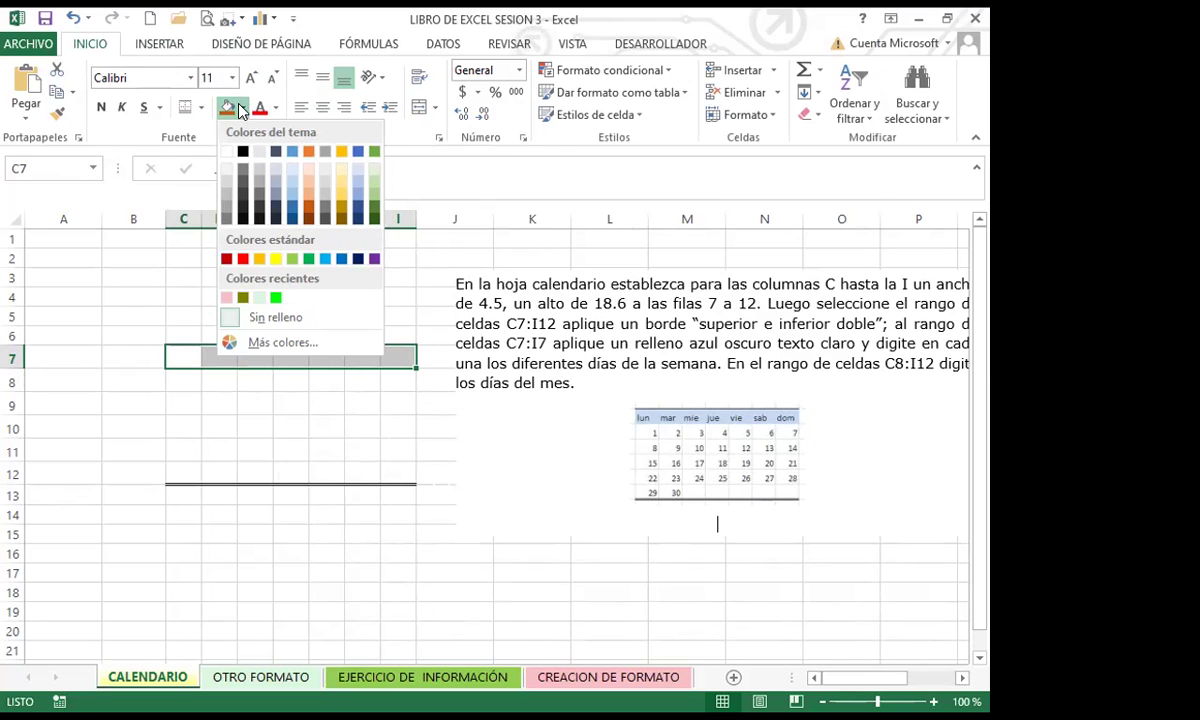
pyautogui.click(358, 174)
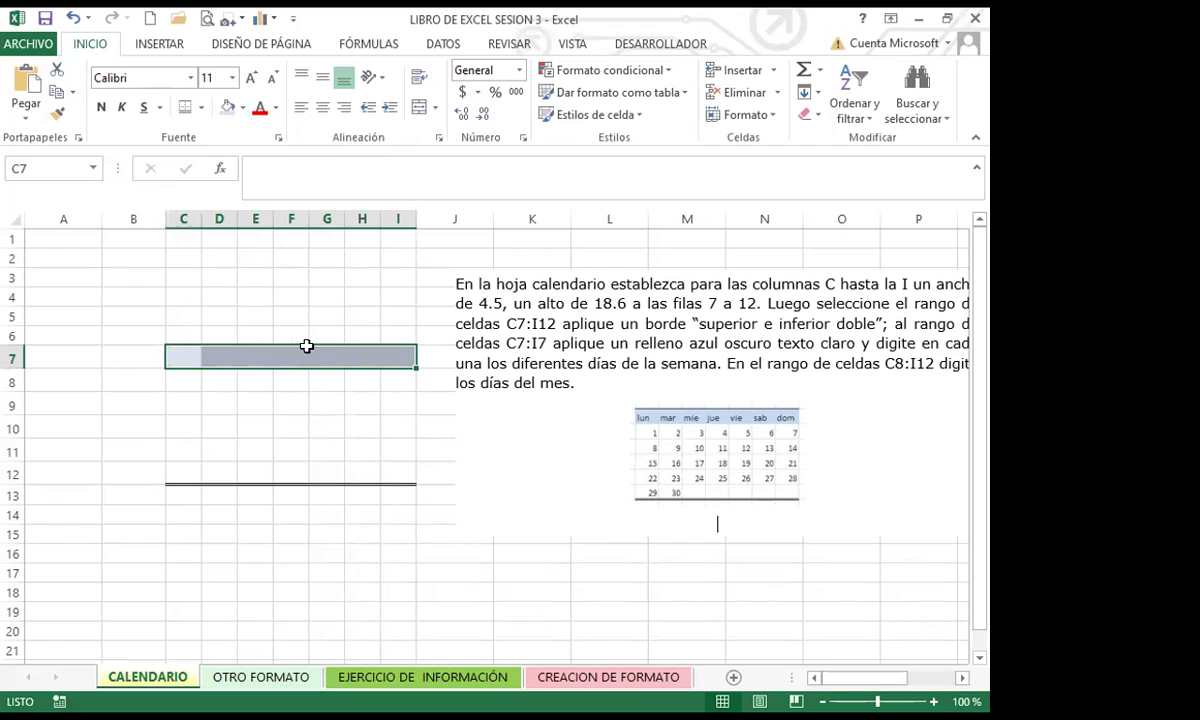
pyautogui.moveTo(220, 386); pyautogui.dragTo(220, 402)
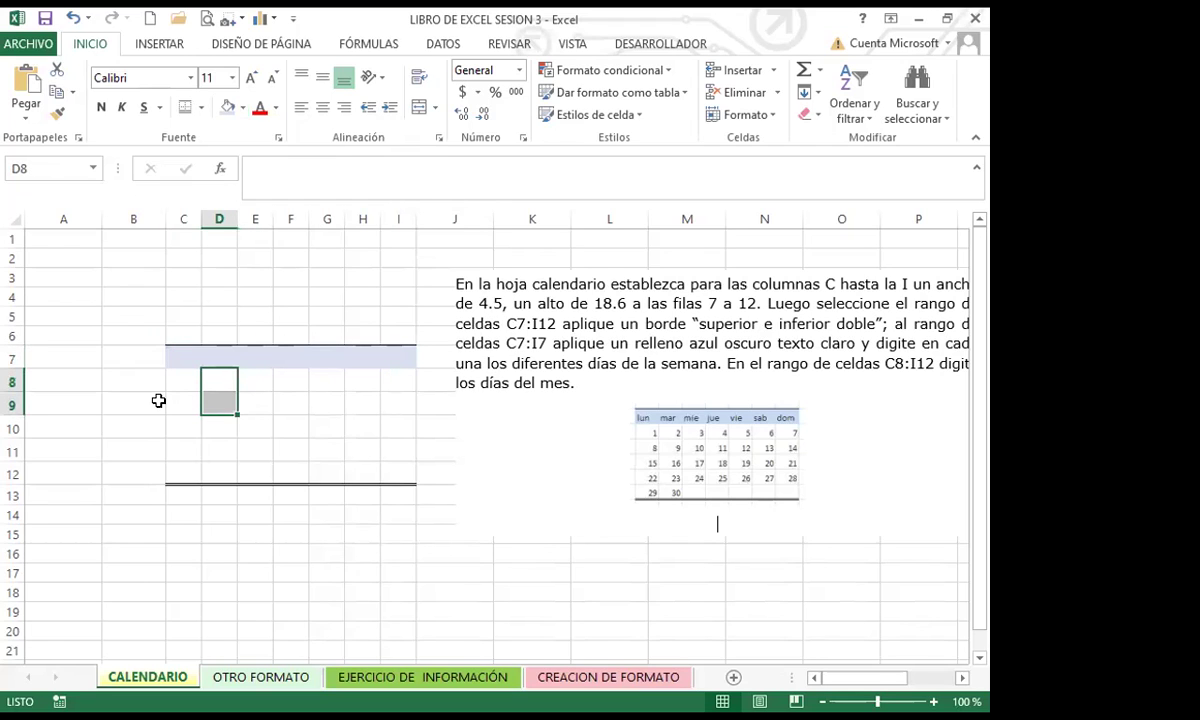
# - Move the instruction picture clear of the calendar range and enter "Lun." as the first weekday header in C7
pyautogui.moveTo(637, 423); pyautogui.dragTo(482, 407)
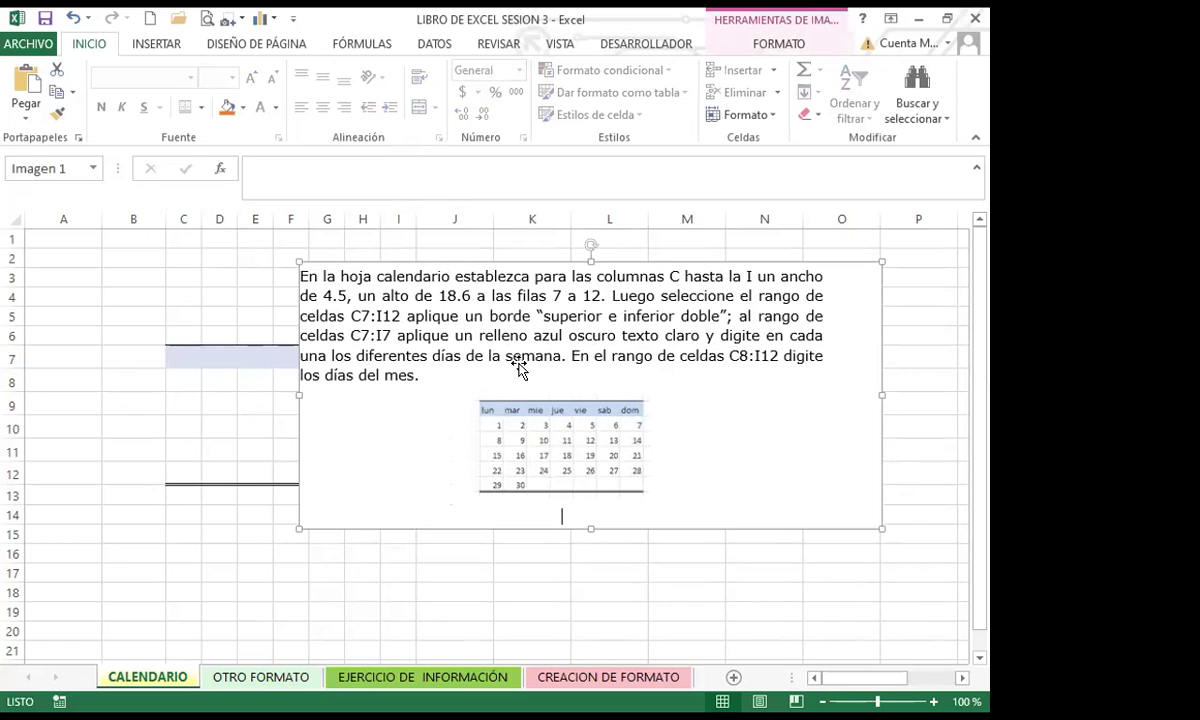
pyautogui.moveTo(490, 362); pyautogui.dragTo(710, 362)
pyautogui.click(180, 355)
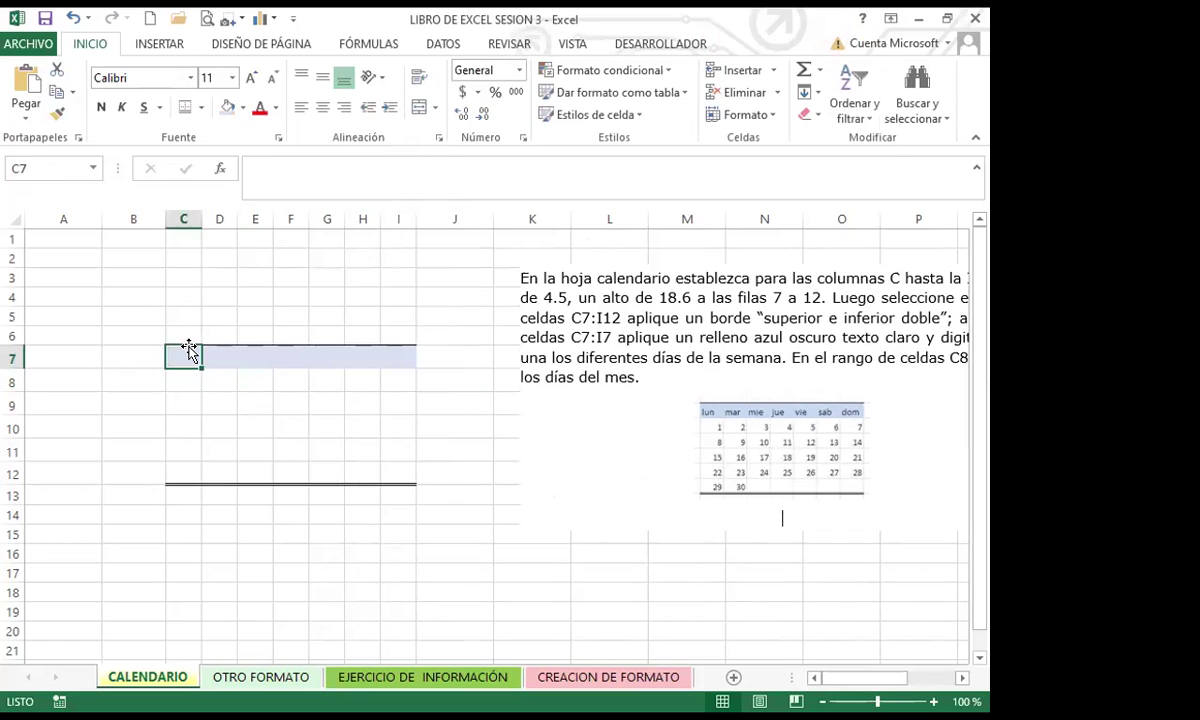
pyautogui.write('lun.')
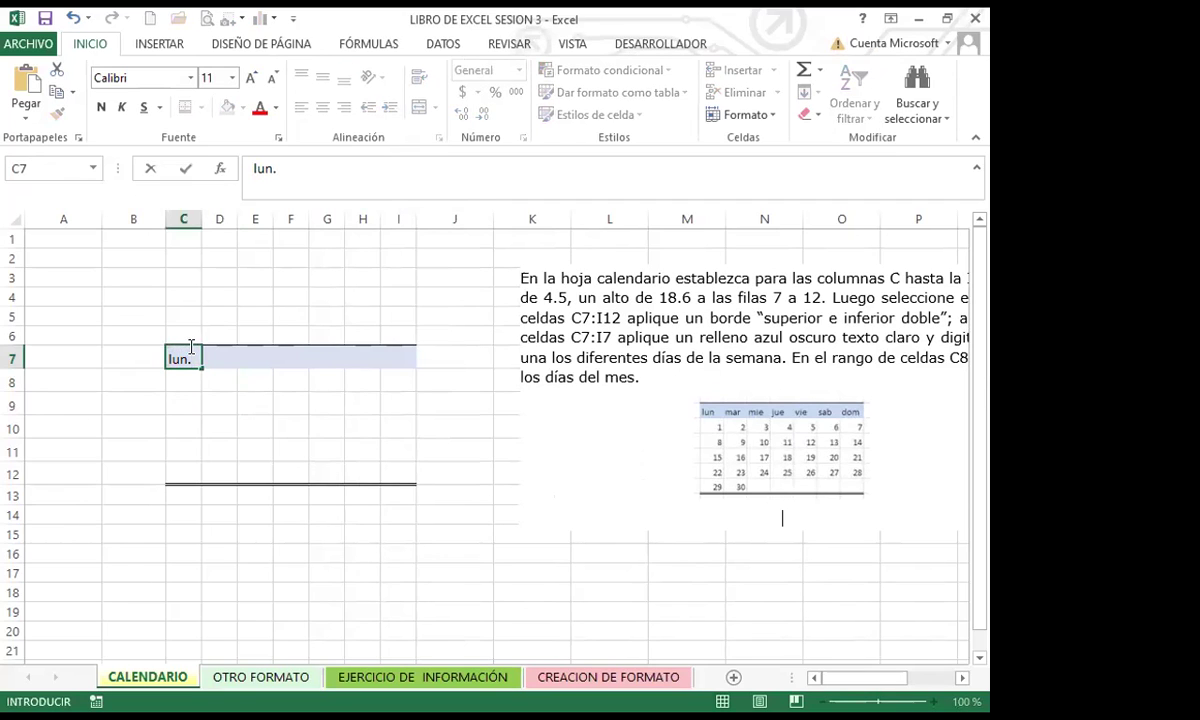
pyautogui.press('BackSpace')
pyautogui.press('BackSpace')
pyautogui.press('BackSpace')
pyautogui.press('BackSpace')
pyautogui.write('Lun.')
pyautogui.press('Return')
pyautogui.click(178, 362)
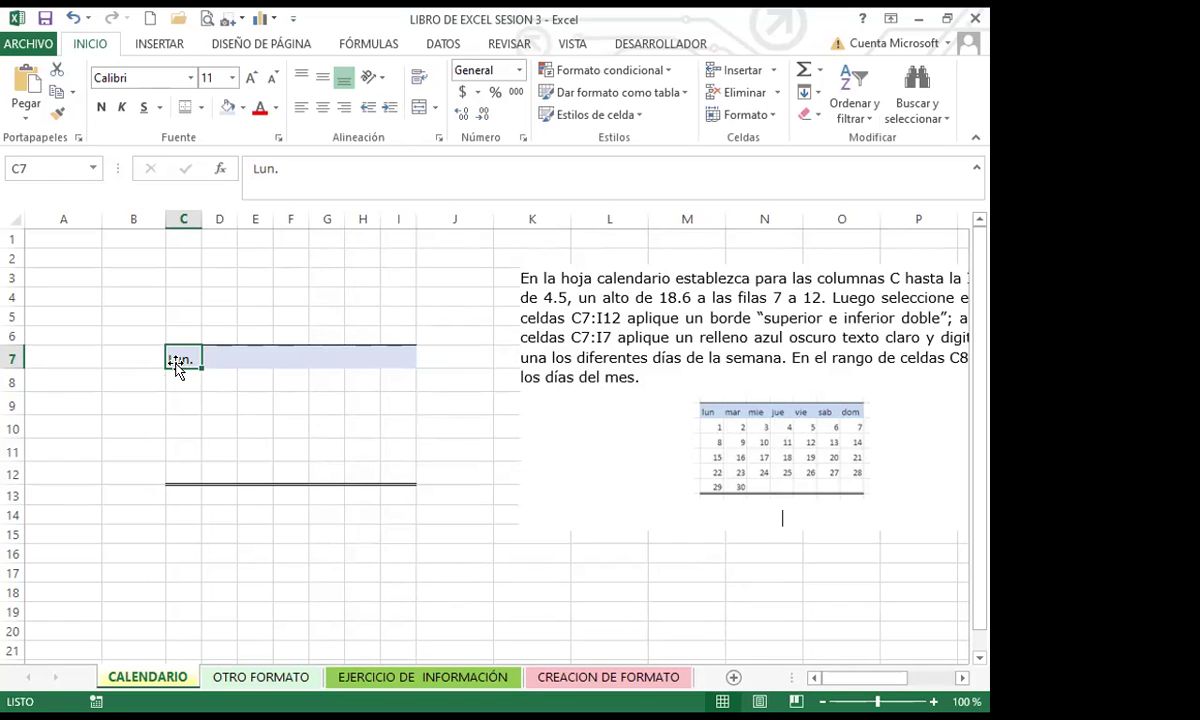
# - Enter a first name in K17, fill it down to K24, and clear the filled cells
pyautogui.click(518, 580)
pyautogui.write('vanessa')
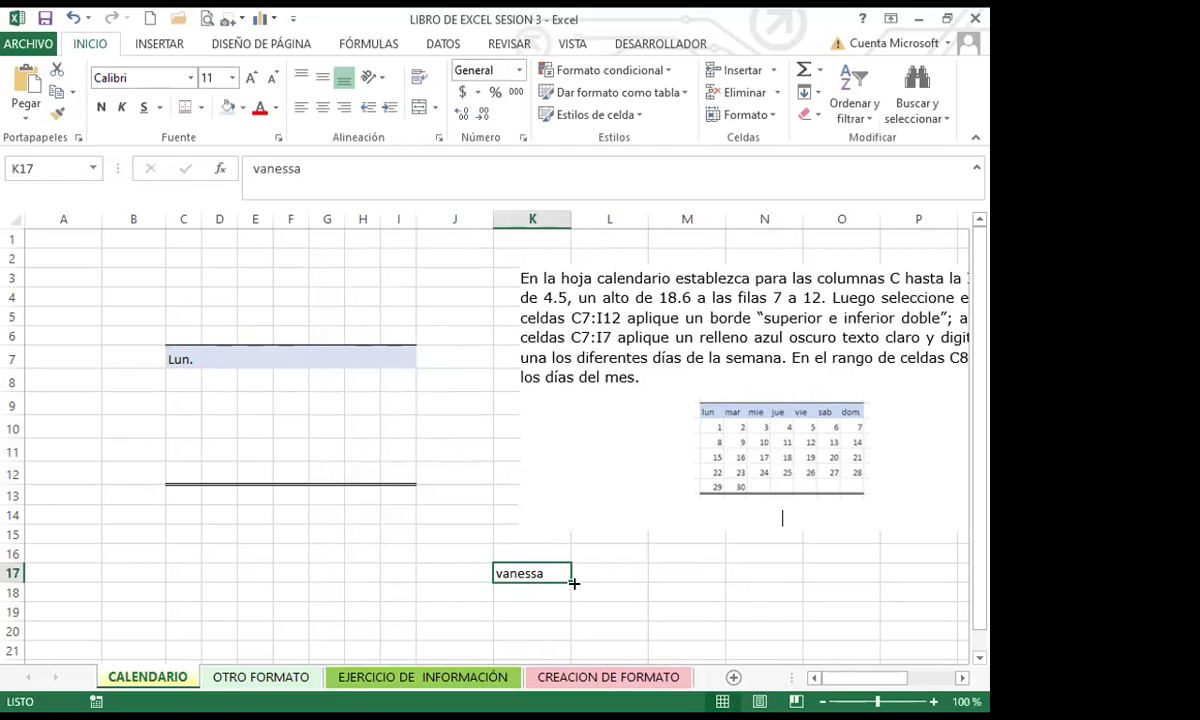
pyautogui.moveTo(567, 582)
pyautogui.mouseDown()
pyautogui.moveTo(565, 602)
pyautogui.moveTo(549, 608)
pyautogui.moveTo(549, 514)
pyautogui.moveTo(571, 544)
pyautogui.moveTo(569, 588)
pyautogui.mouseUp()
pyautogui.press('Delete')
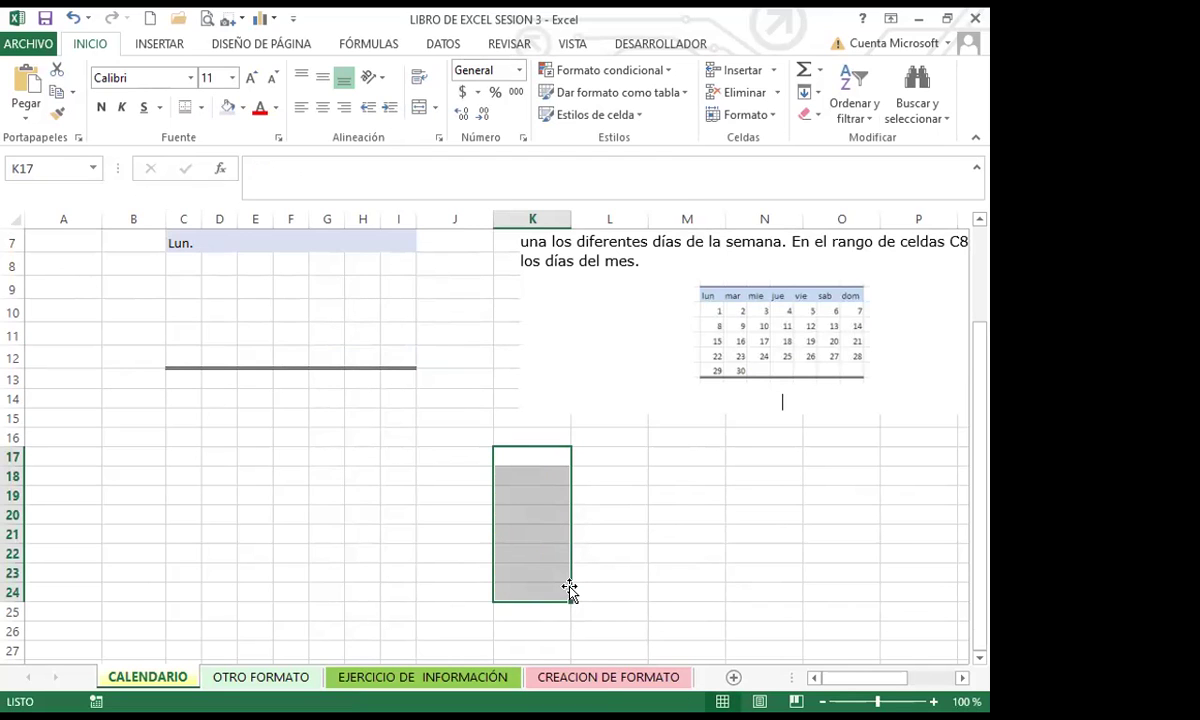
pyautogui.scroll(2, 312, 490)
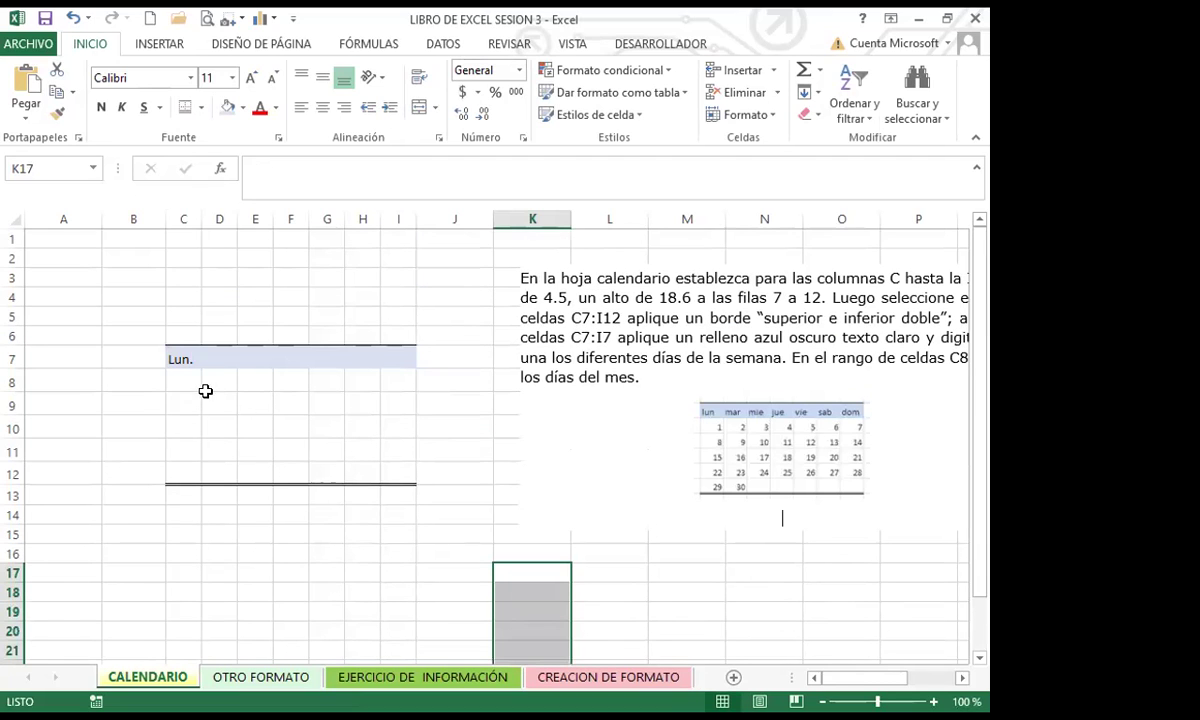
# - Fill the weekday abbreviations across the header row from C7 to I7, ending with "Dom."
pyautogui.click(179, 356)
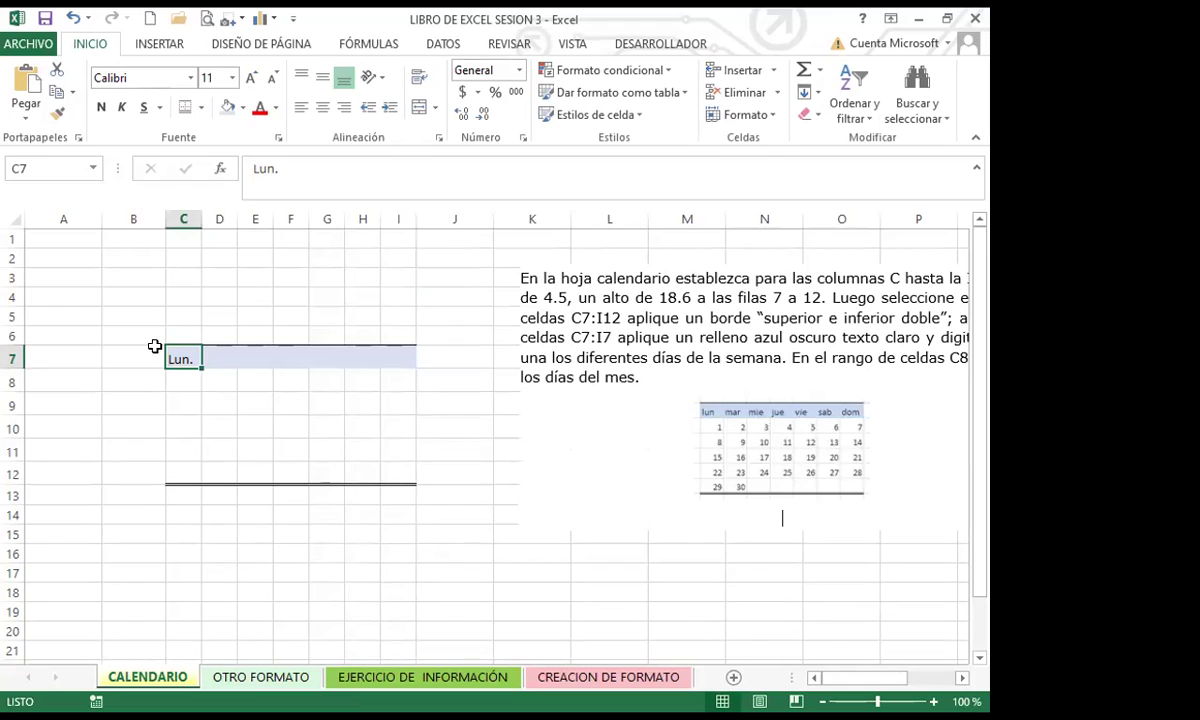
pyautogui.moveTo(200, 367); pyautogui.dragTo(339, 363)
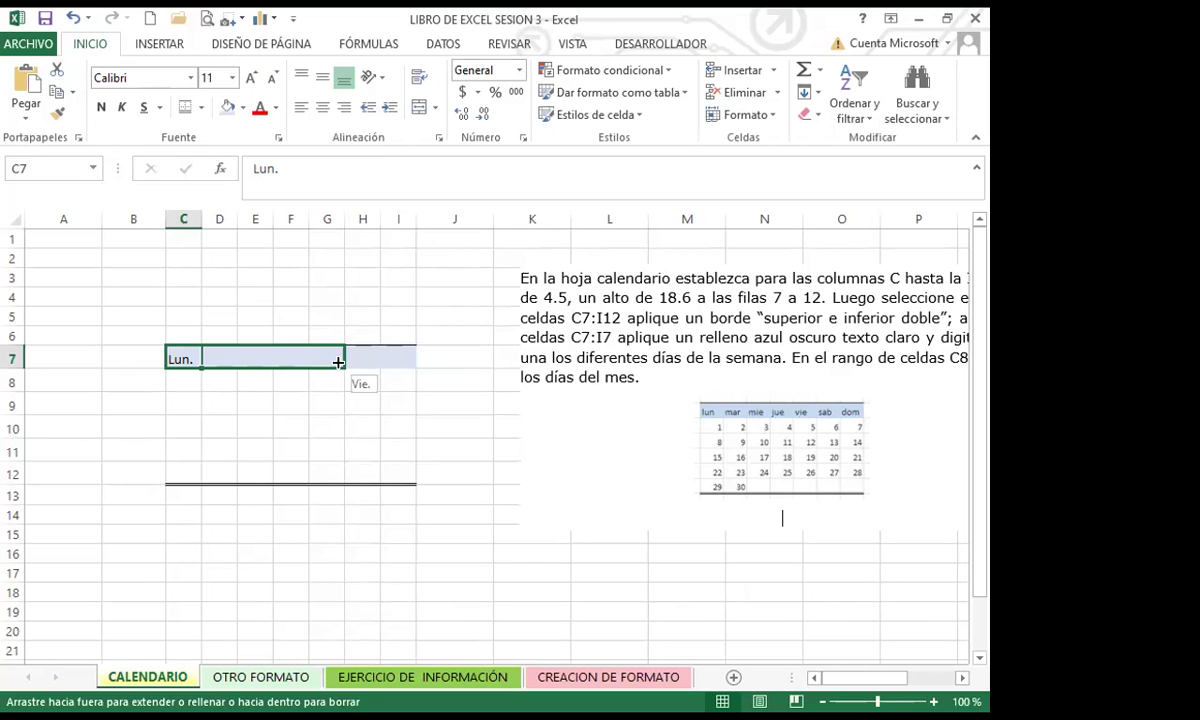
pyautogui.moveTo(338, 362); pyautogui.dragTo(400, 362)
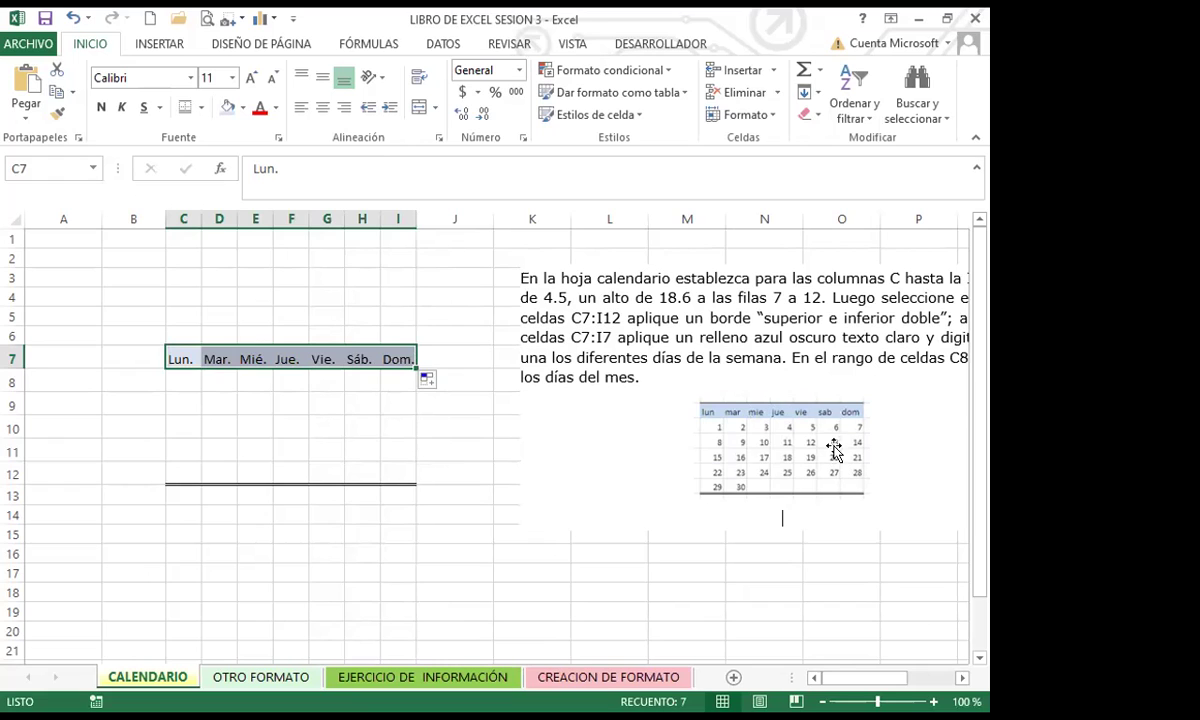
# - Set the instruction picture beside the calendar and enter 1, 8, 15, 22 and 29 in C8:C12 and 30 in D12
pyautogui.moveTo(653, 387); pyautogui.dragTo(486, 370)
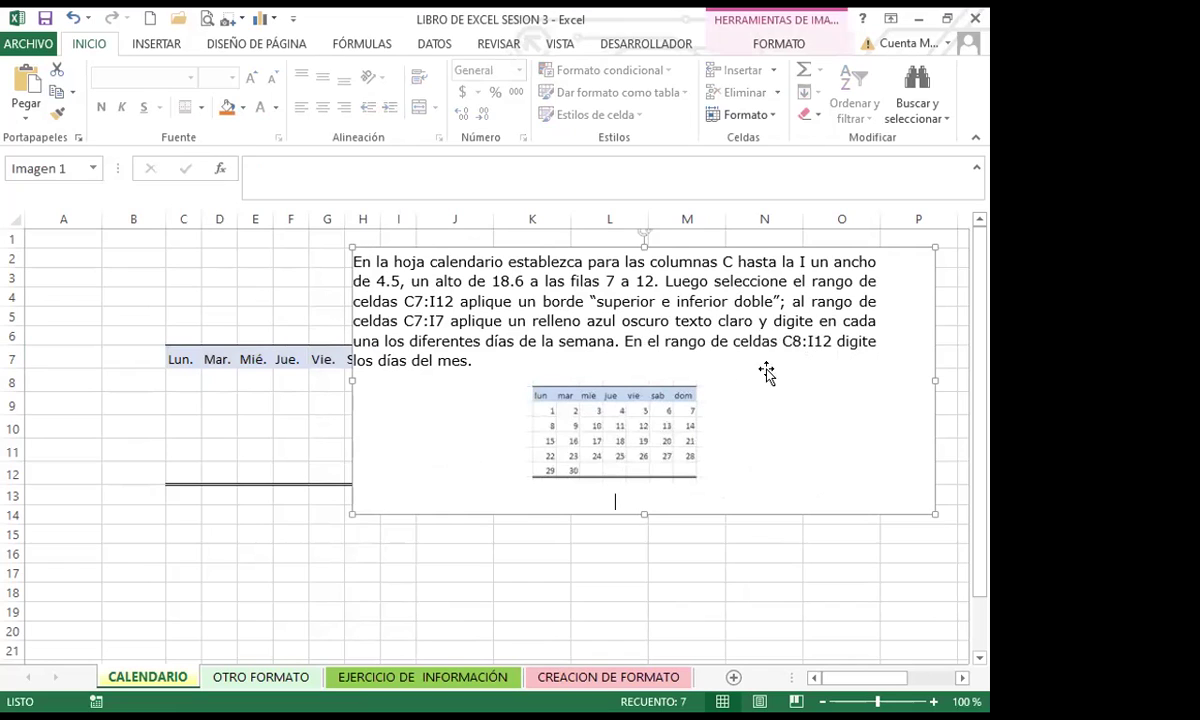
pyautogui.moveTo(461, 421); pyautogui.dragTo(555, 428)
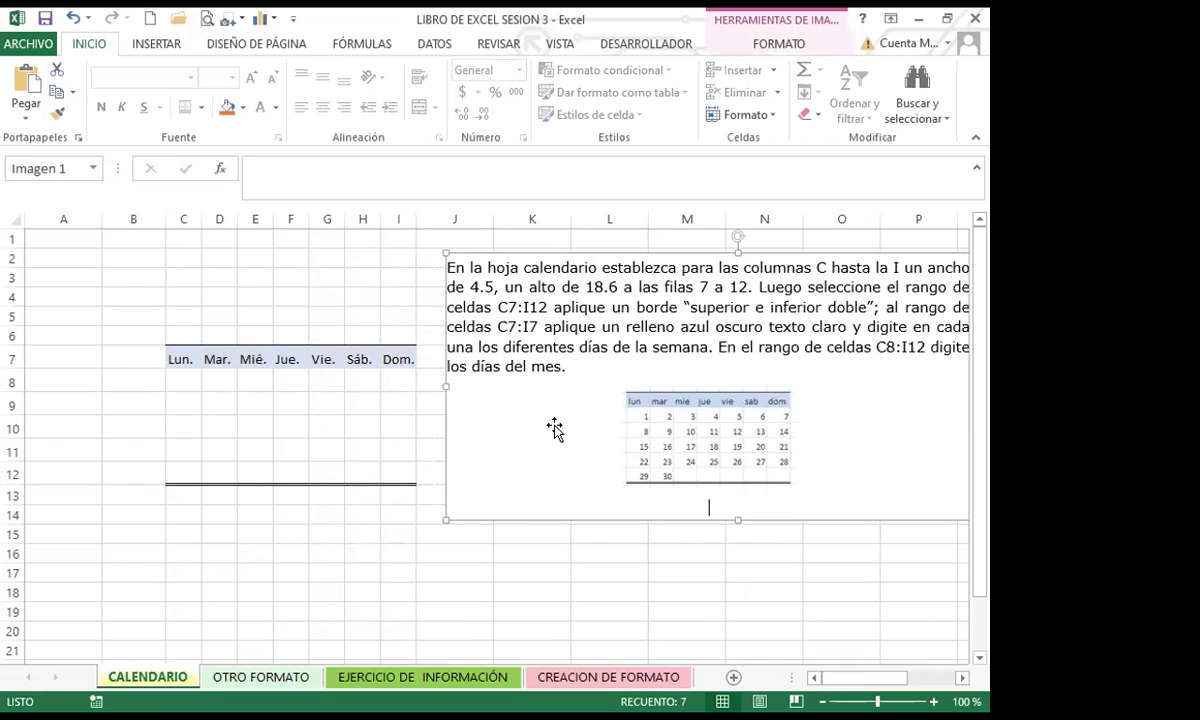
pyautogui.click(185, 379)
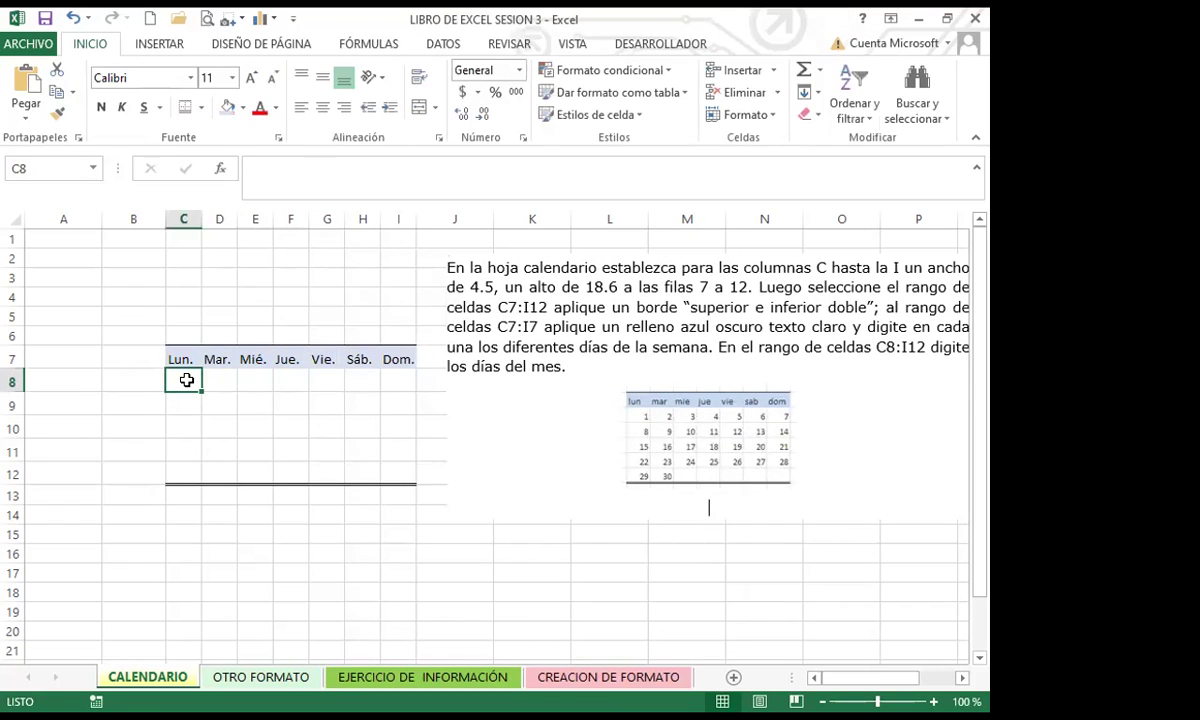
pyautogui.write('1')
pyautogui.press('Return')
pyautogui.write('8')
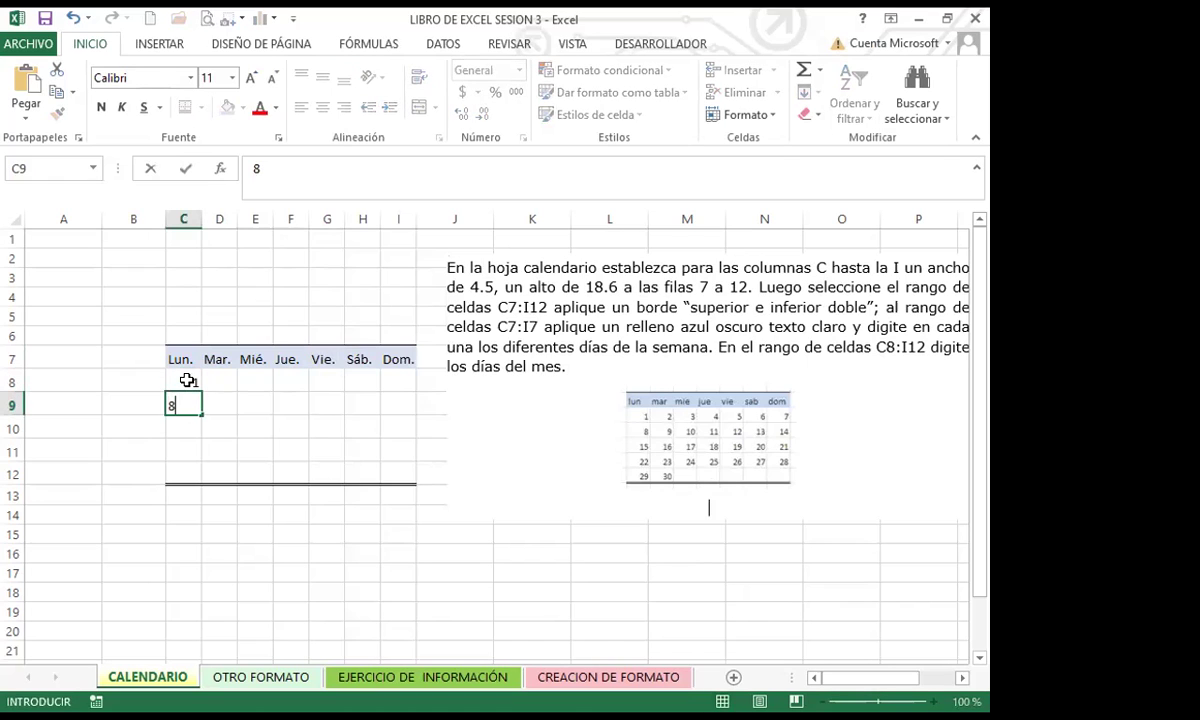
pyautogui.press('Return')
pyautogui.write('15')
pyautogui.press('Return')
pyautogui.write('22')
pyautogui.press('Return')
pyautogui.write('29')
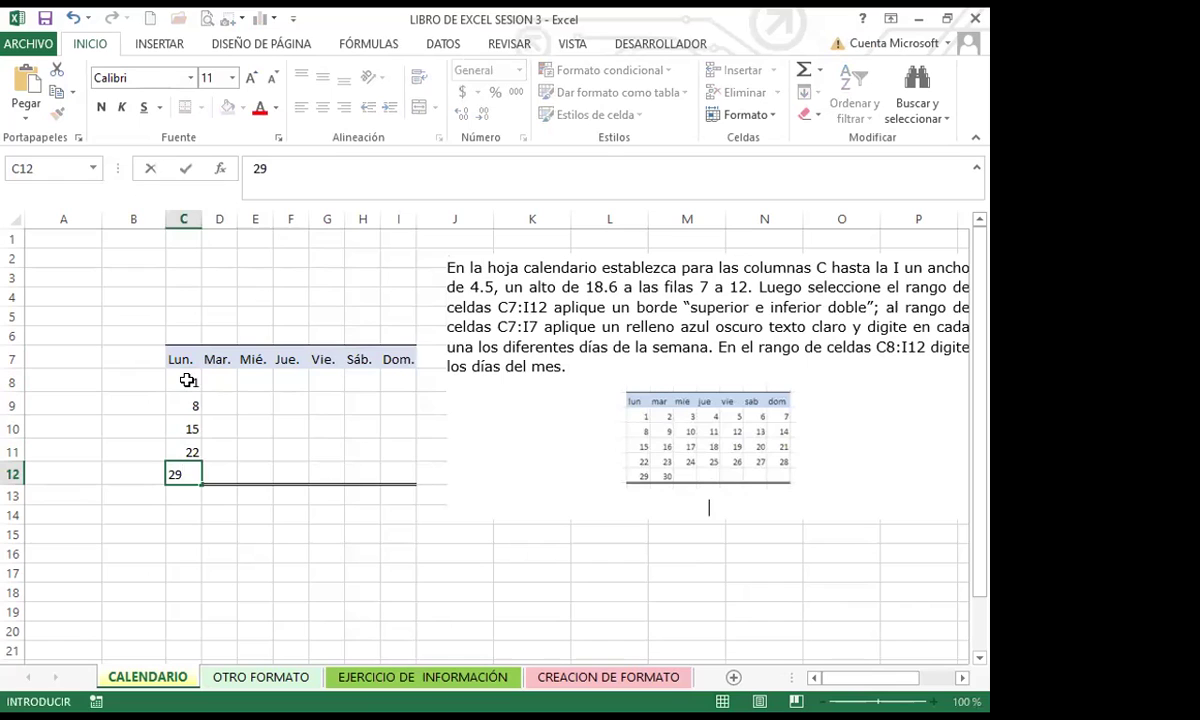
pyautogui.press('Tab')
pyautogui.write('30')
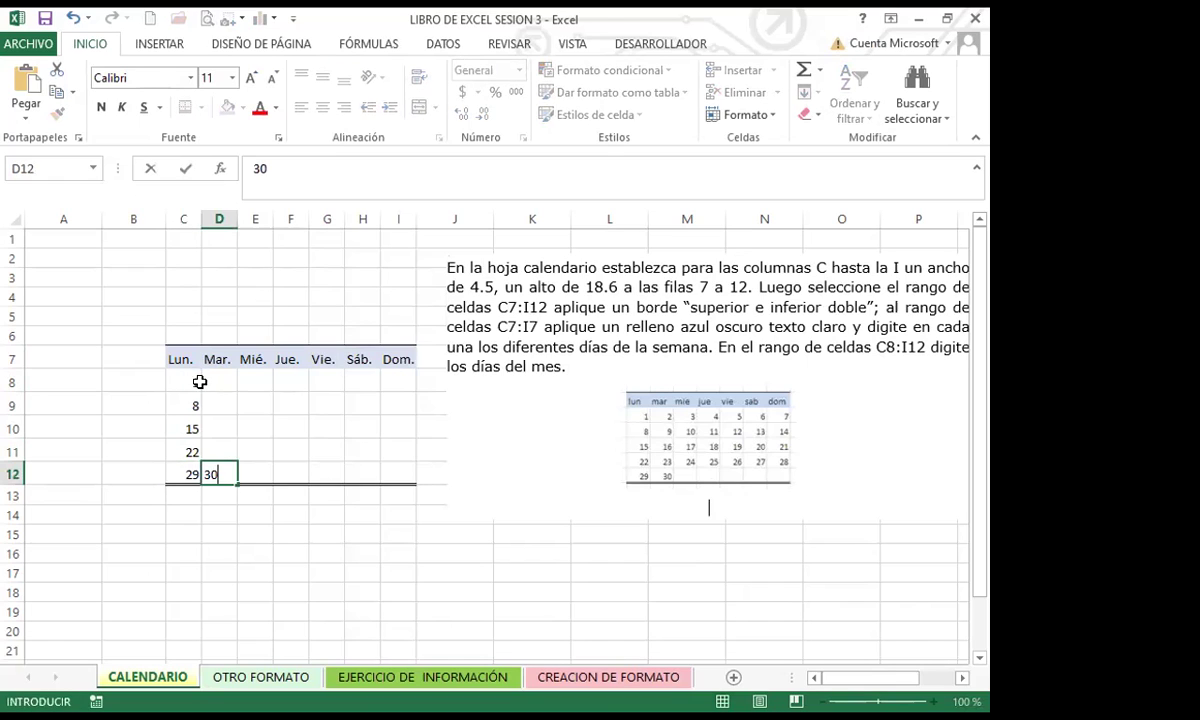
# - Fill C8:I8 with the consecutive day numbers 1 to 7 as a fill series
pyautogui.click(196, 384)
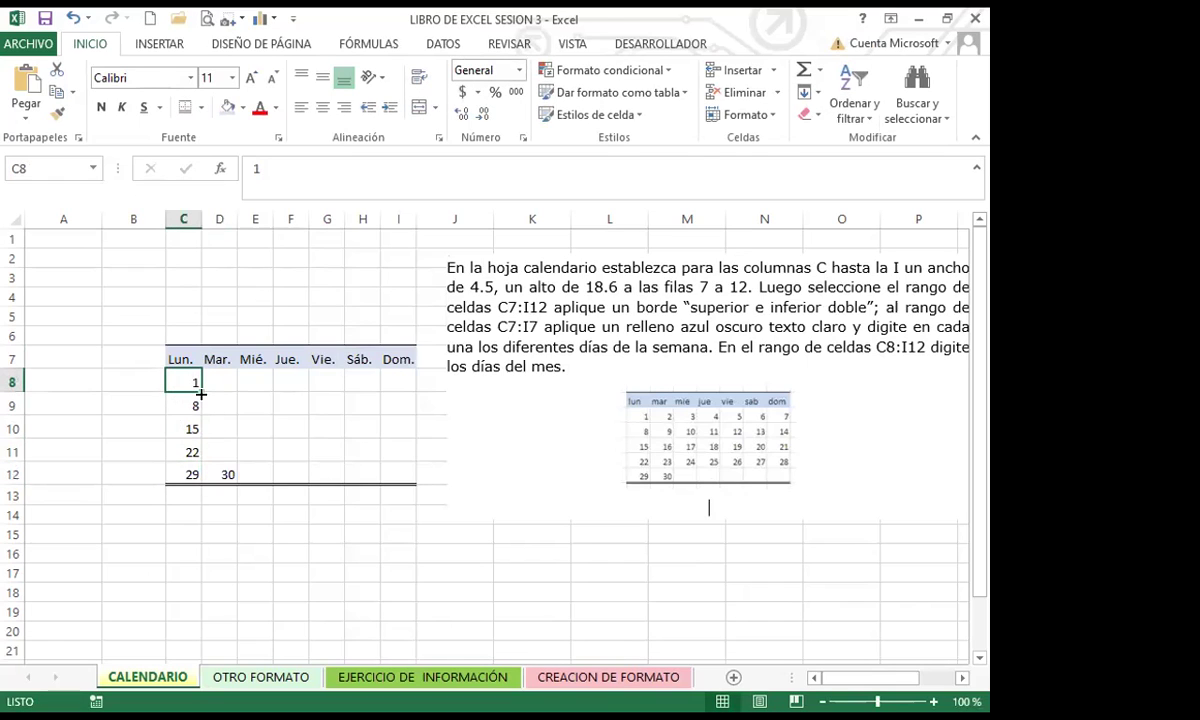
pyautogui.moveTo(201, 394); pyautogui.dragTo(413, 397)
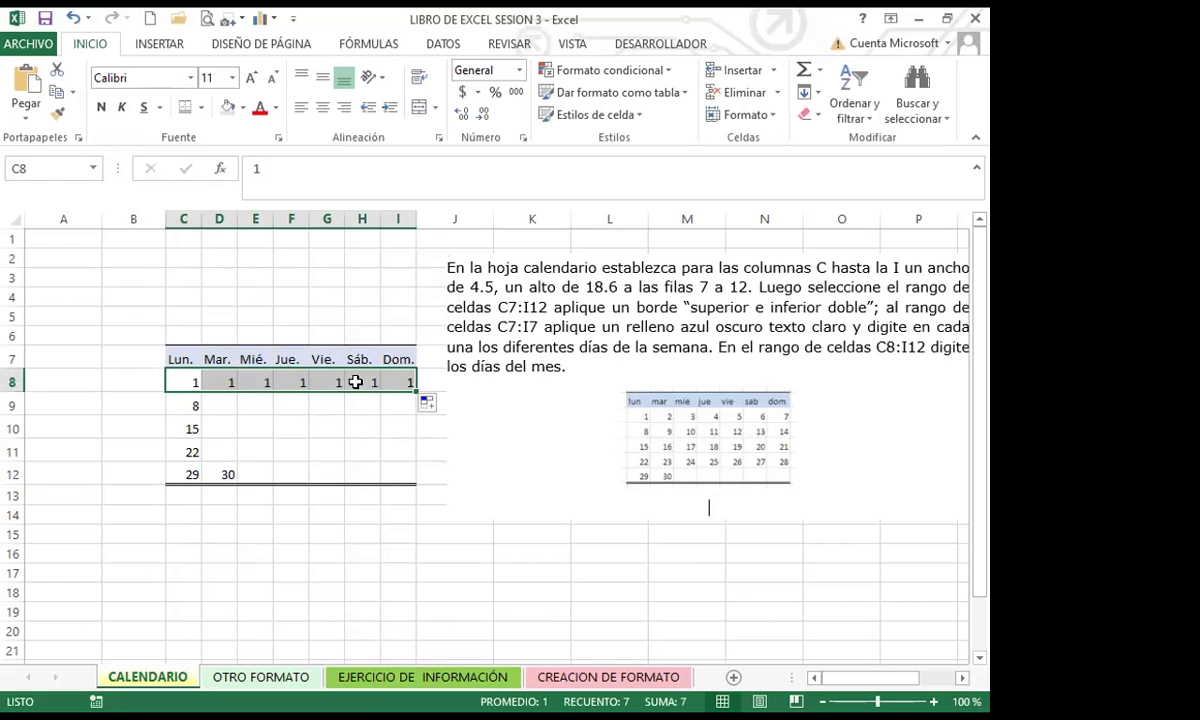
pyautogui.click(443, 405)
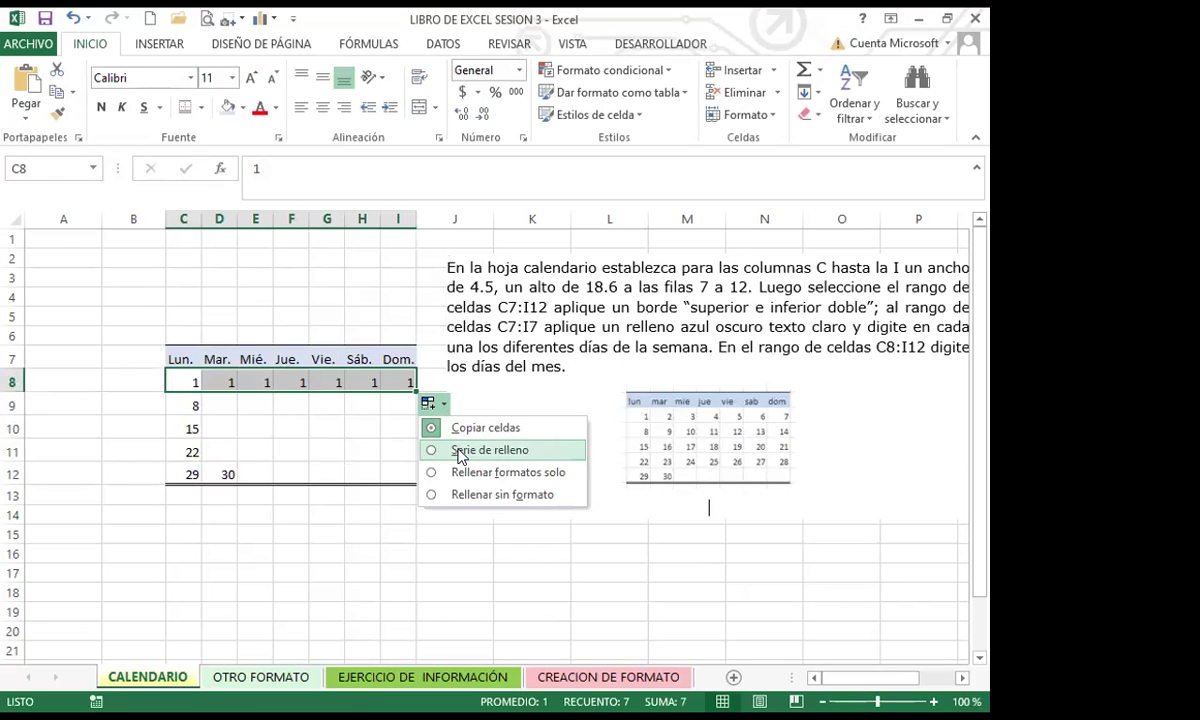
pyautogui.click(461, 452)
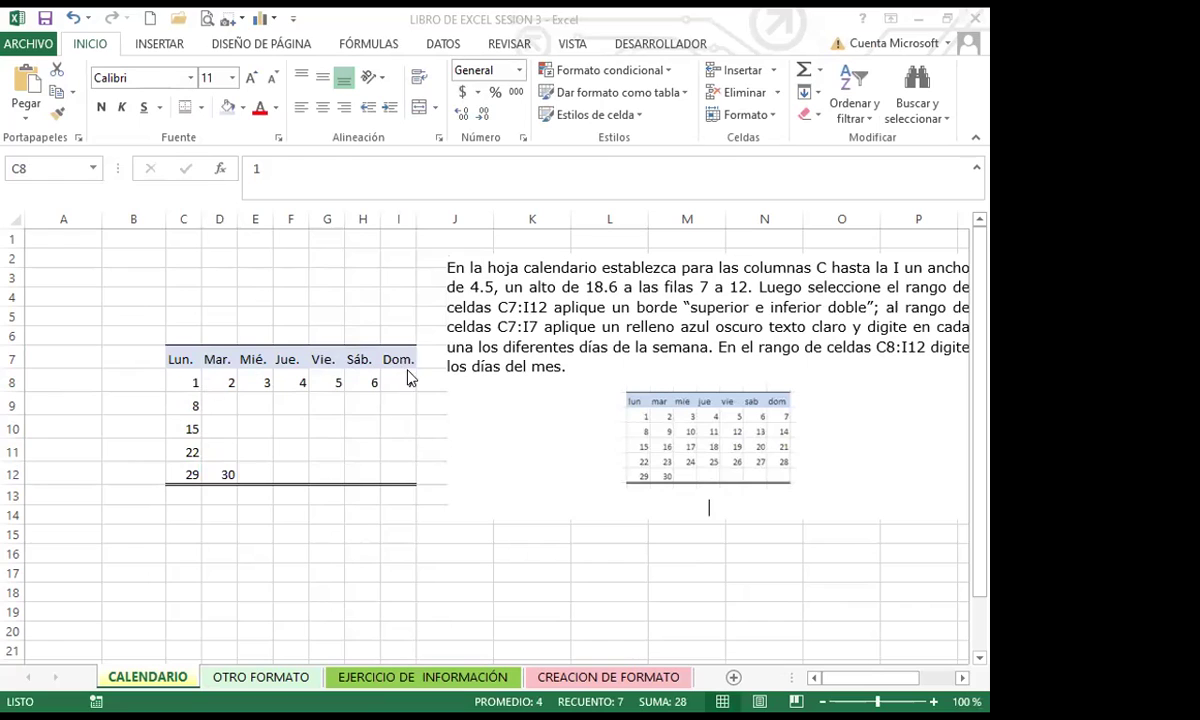
# - Fill C9:I9 with the consecutive day numbers 8 to 14 as a fill series
pyautogui.click(193, 413)
pyautogui.moveTo(201, 416); pyautogui.dragTo(407, 414)
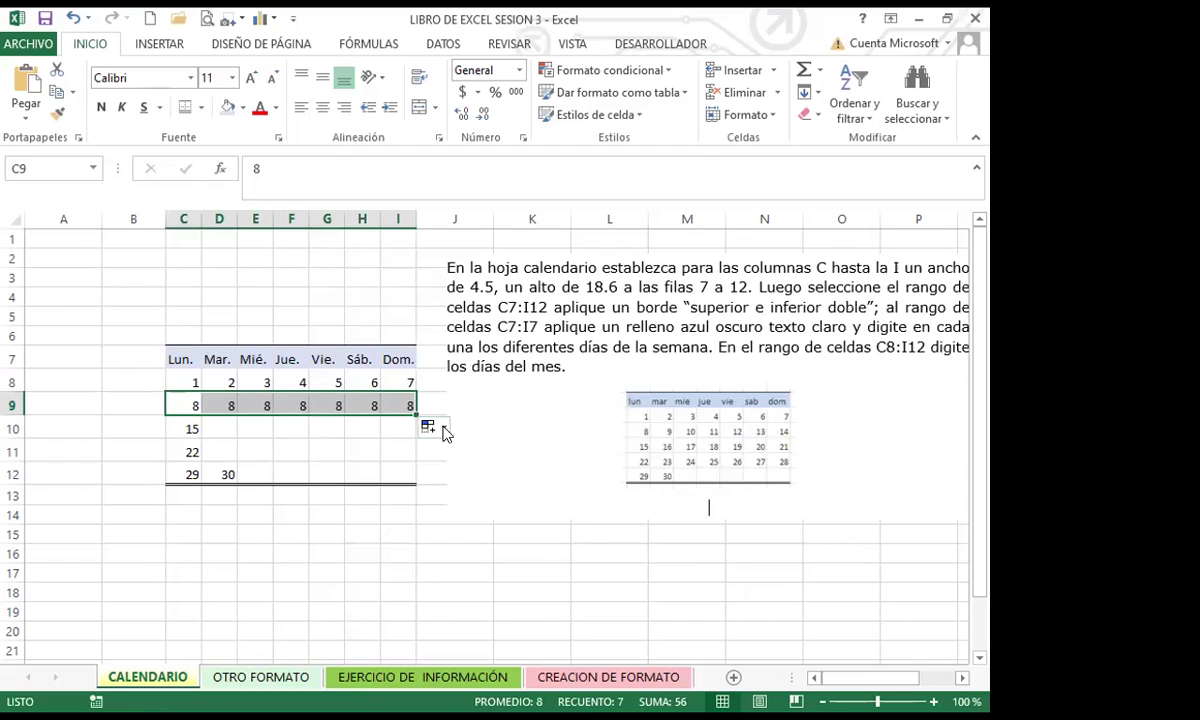
pyautogui.click(427, 425)
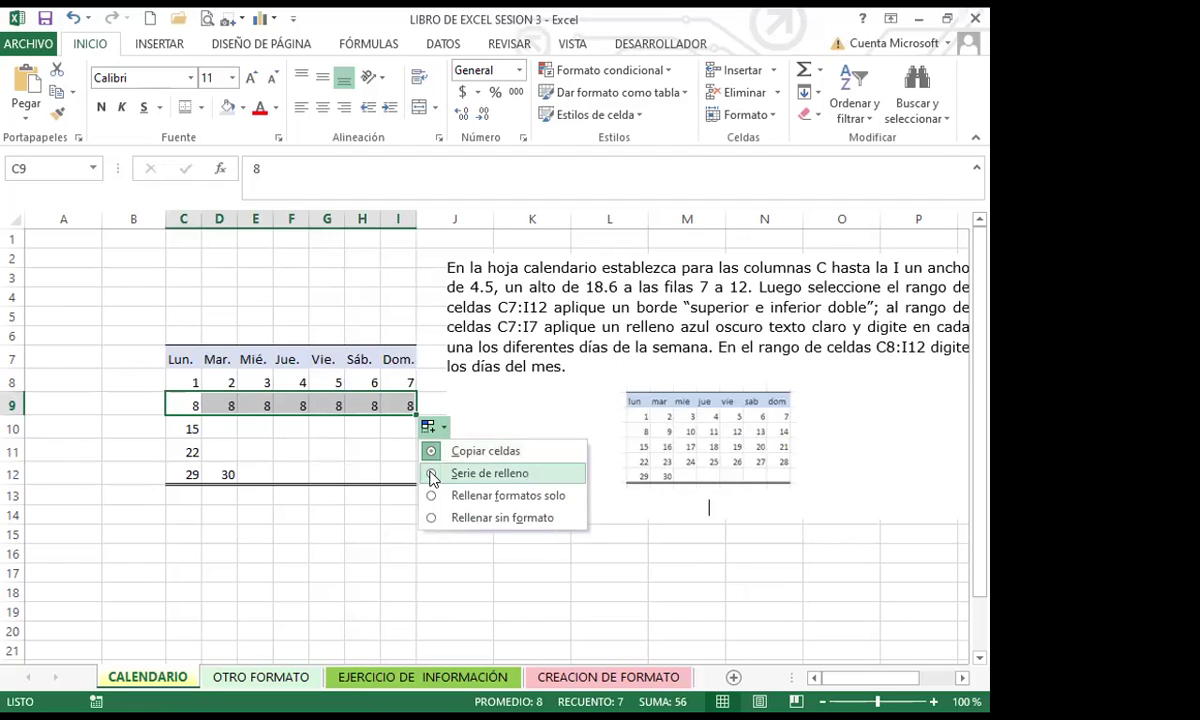
pyautogui.click(432, 475)
# - Fill C10:I10 with the consecutive day numbers 15 to 21 as a fill series
pyautogui.click(193, 428)
pyautogui.moveTo(203, 432); pyautogui.dragTo(436, 432)
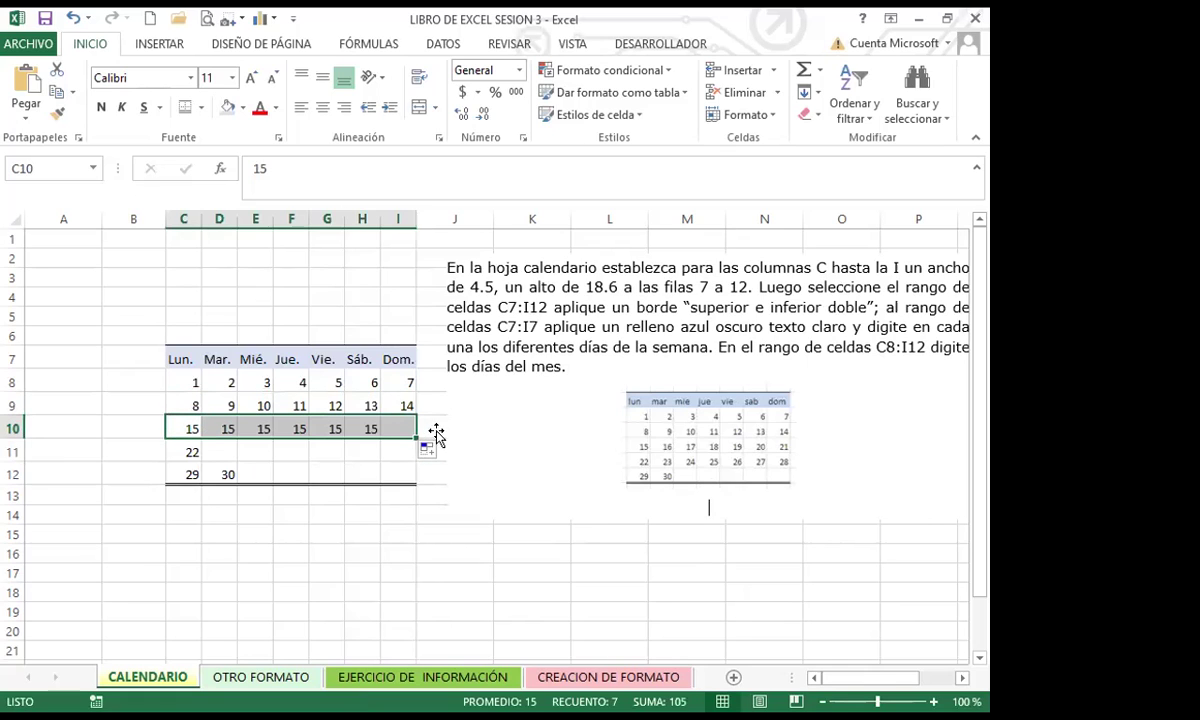
pyautogui.click(429, 450)
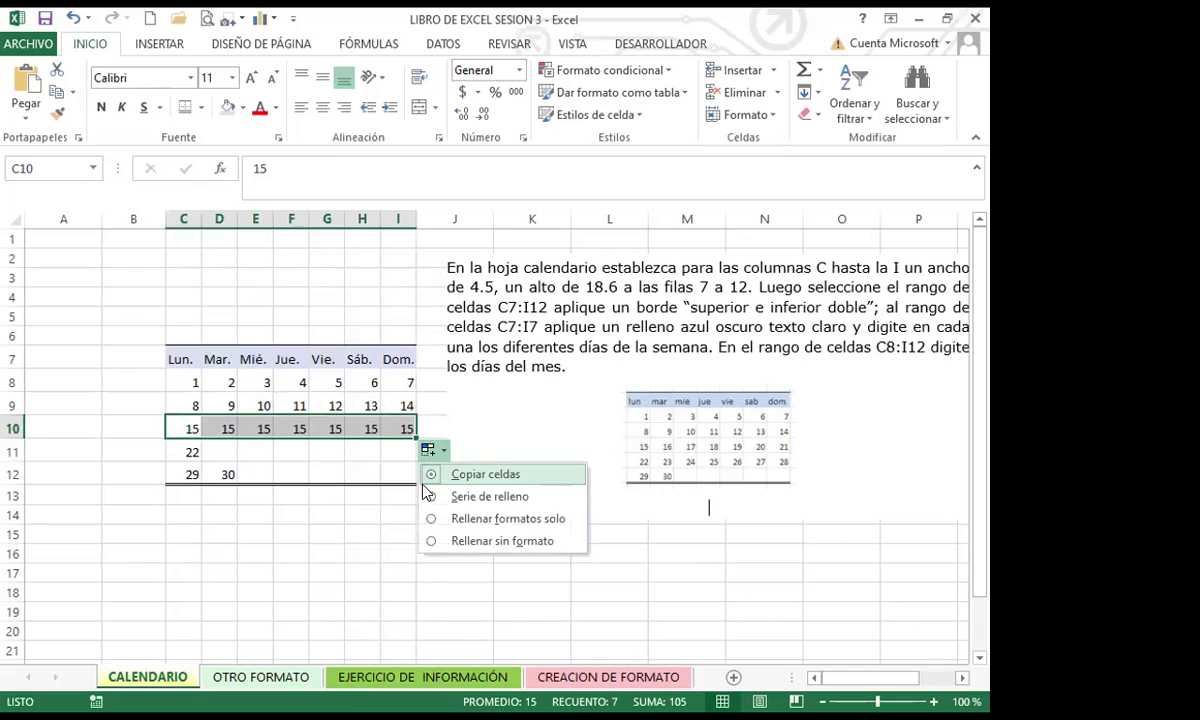
pyautogui.click(431, 498)
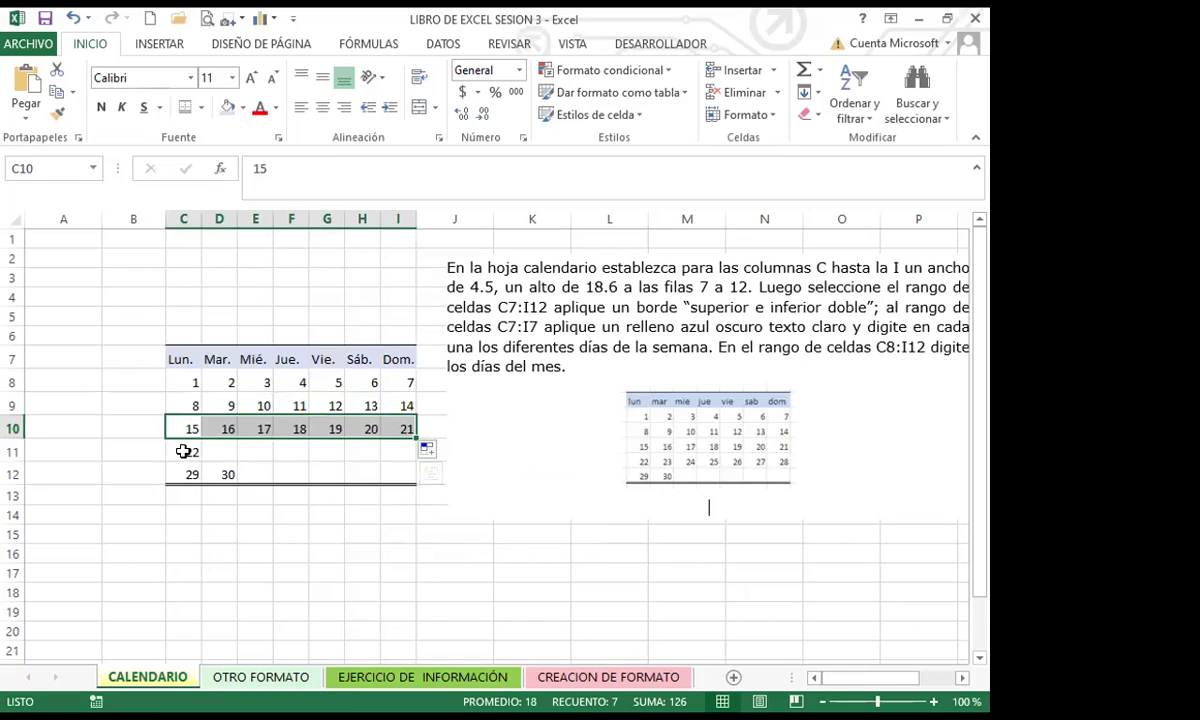
# - Fill C11:I11 with the consecutive day numbers 22 to 28 as a fill series
pyautogui.click(188, 452)
pyautogui.moveTo(246, 454); pyautogui.dragTo(410, 442)
pyautogui.click(431, 543)
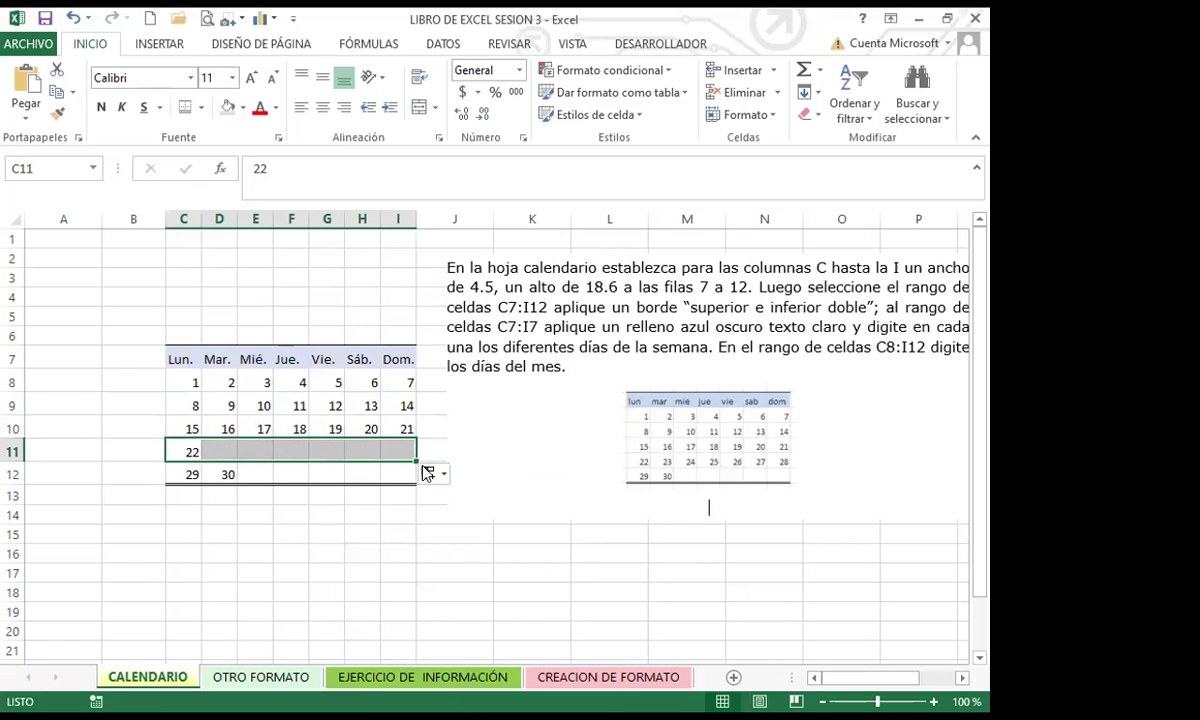
pyautogui.click(427, 472)
pyautogui.press('Return')
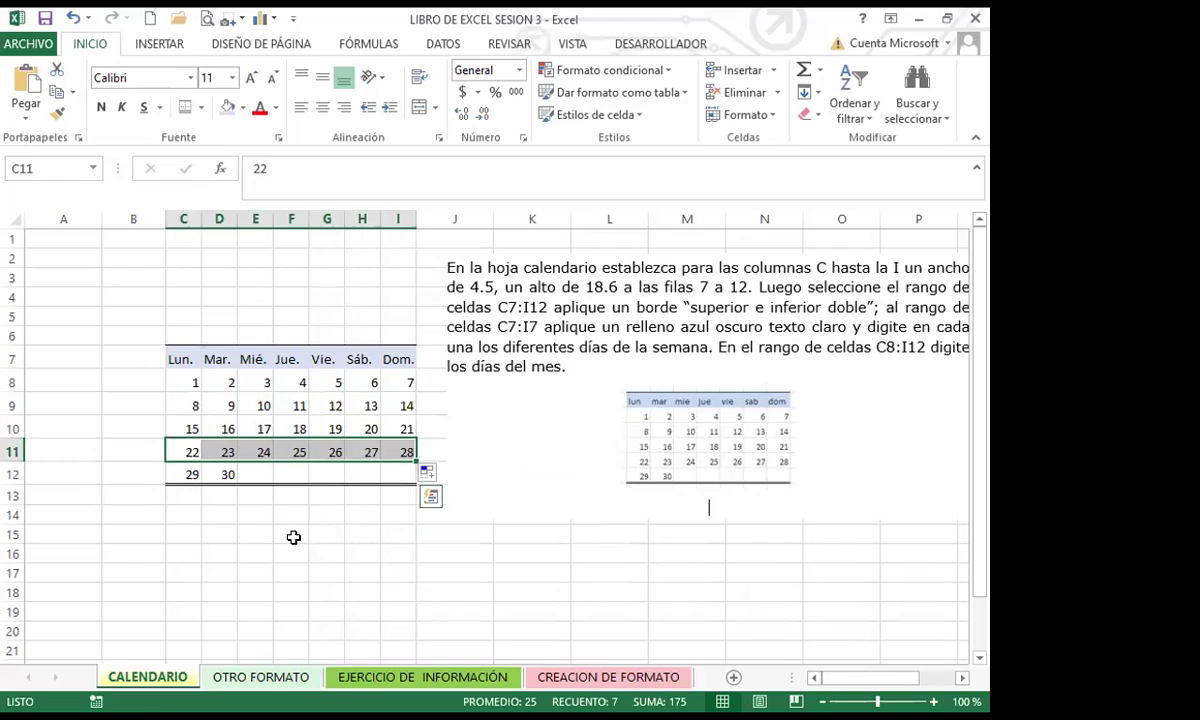
# - Nudge the instruction picture slightly farther away from the finished calendar
pyautogui.click(290, 530)
pyautogui.click(649, 483)
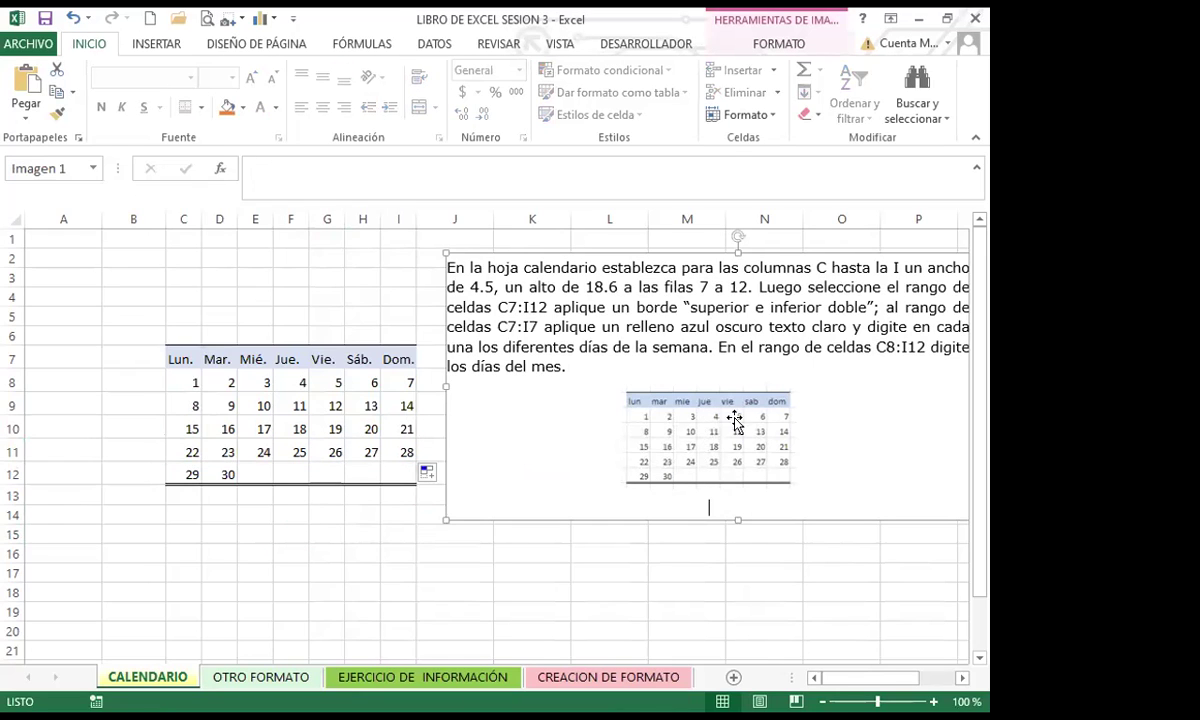
pyautogui.press('Right')
pyautogui.press('Right')
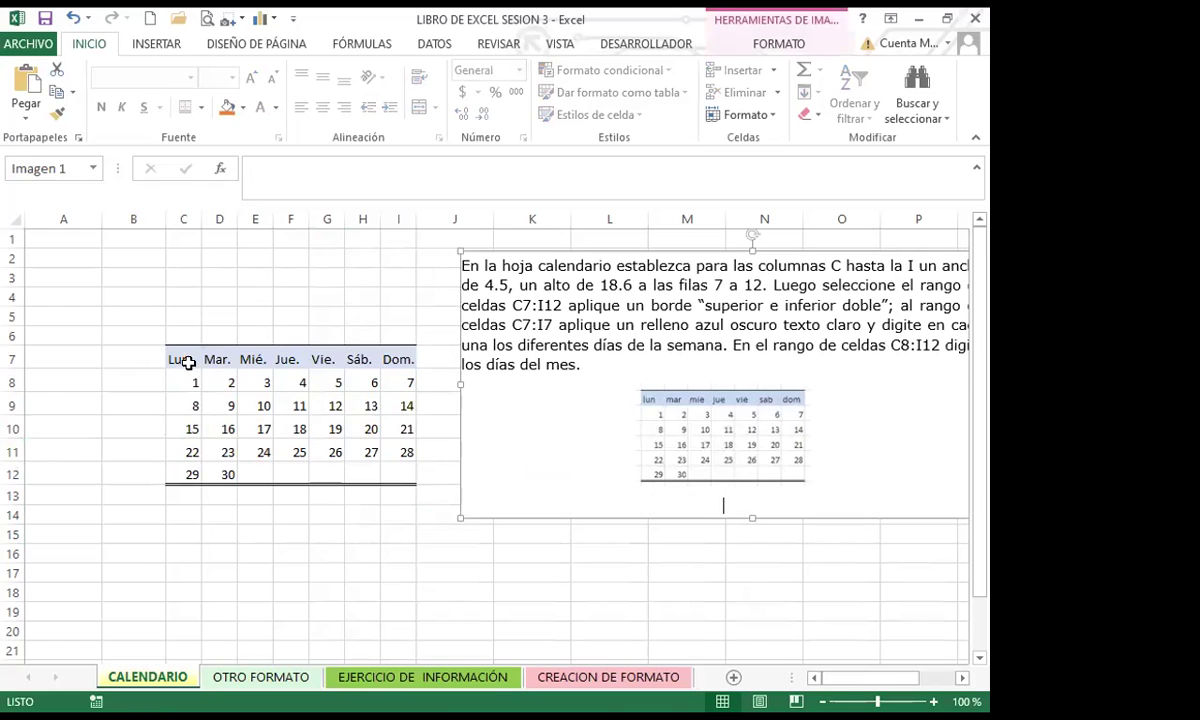
pyautogui.click(323, 477)
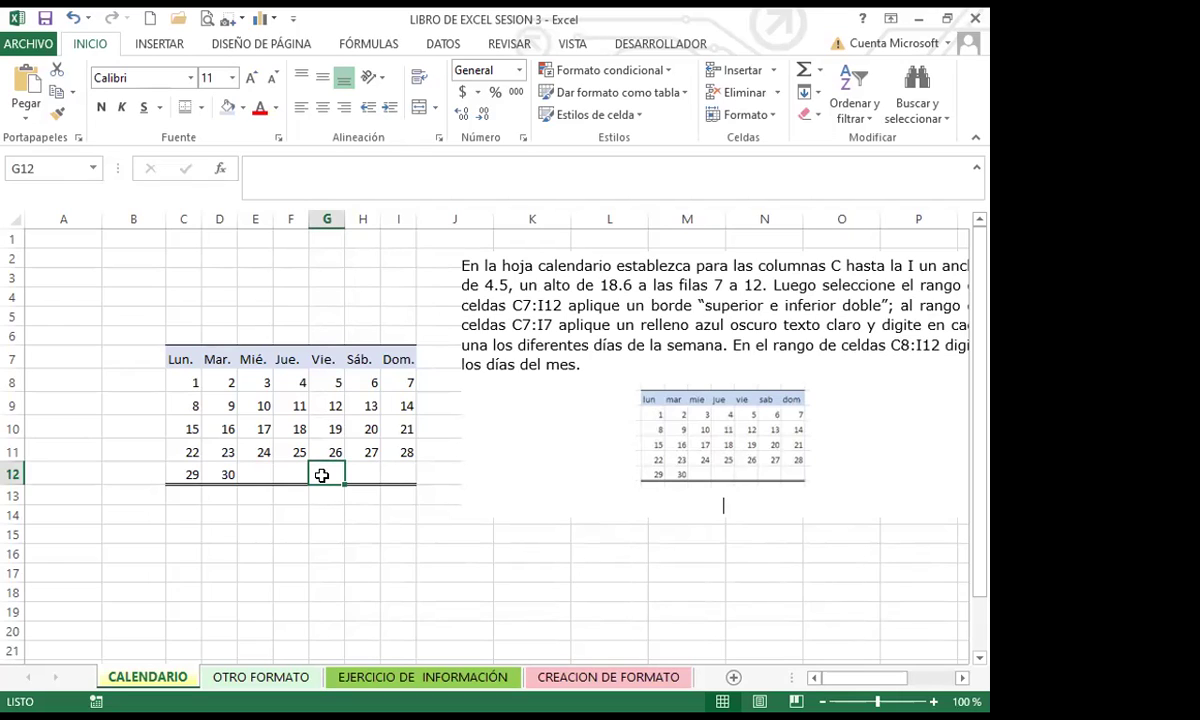
pyautogui.click(296, 528)
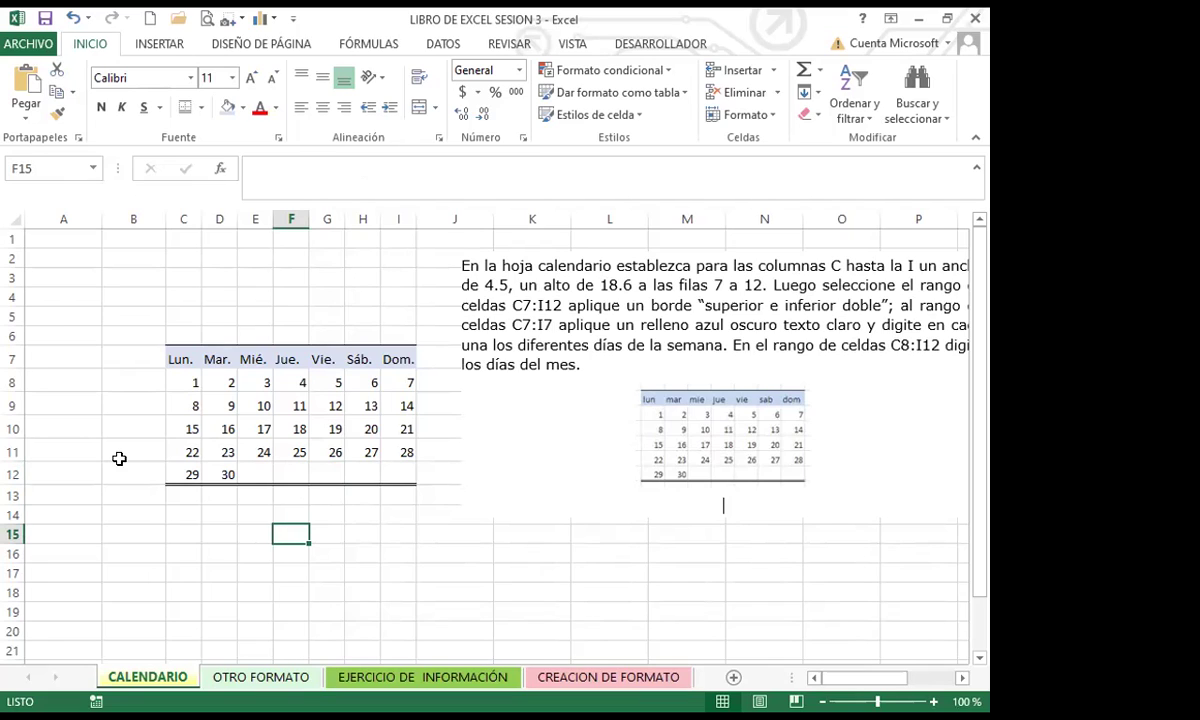
pyautogui.click(255, 450)
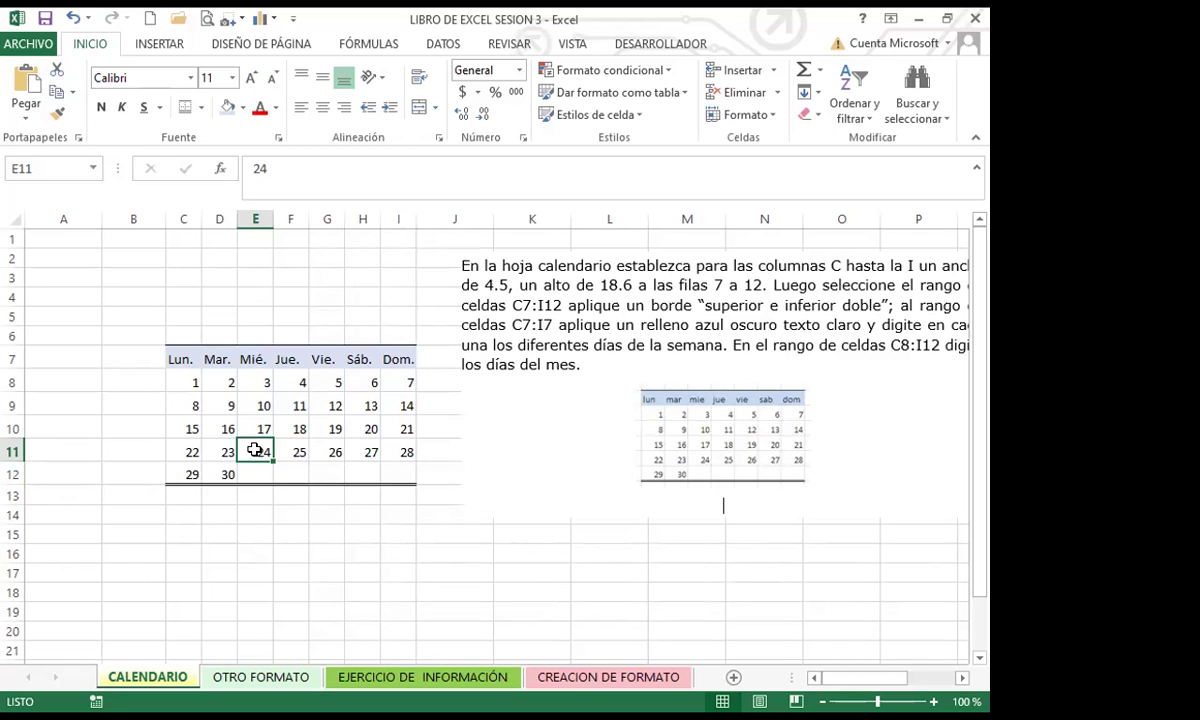
pyautogui.click(772, 117)
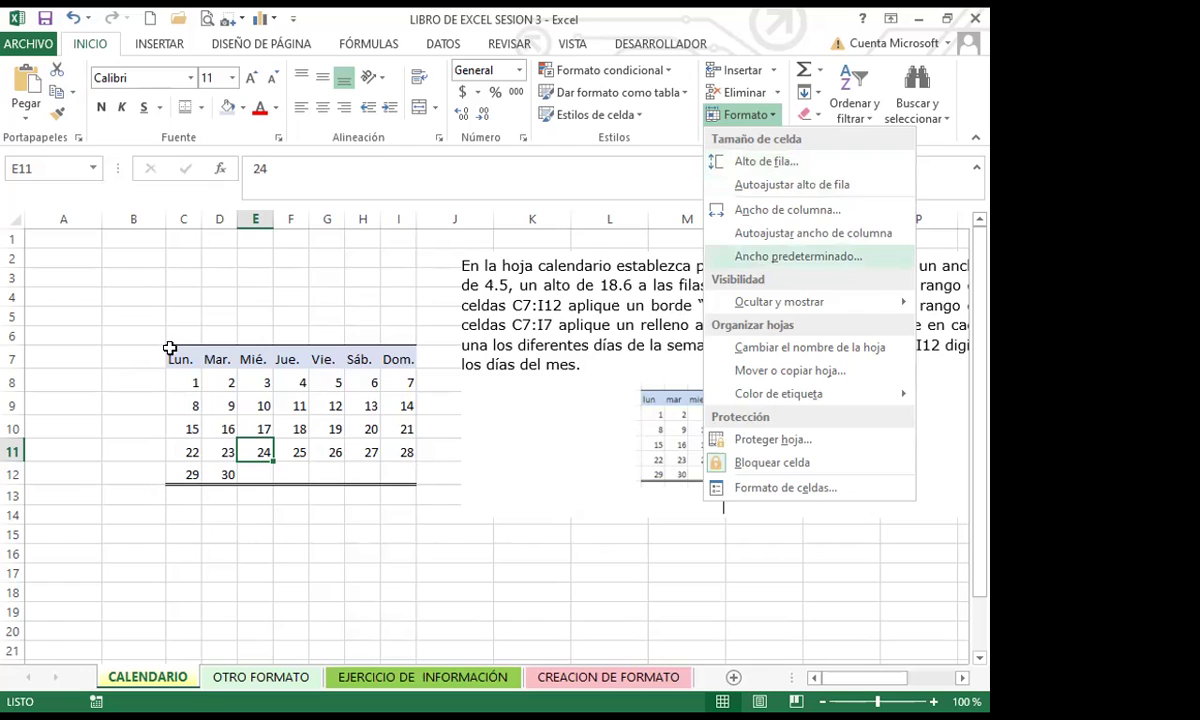
pyautogui.click(224, 312)
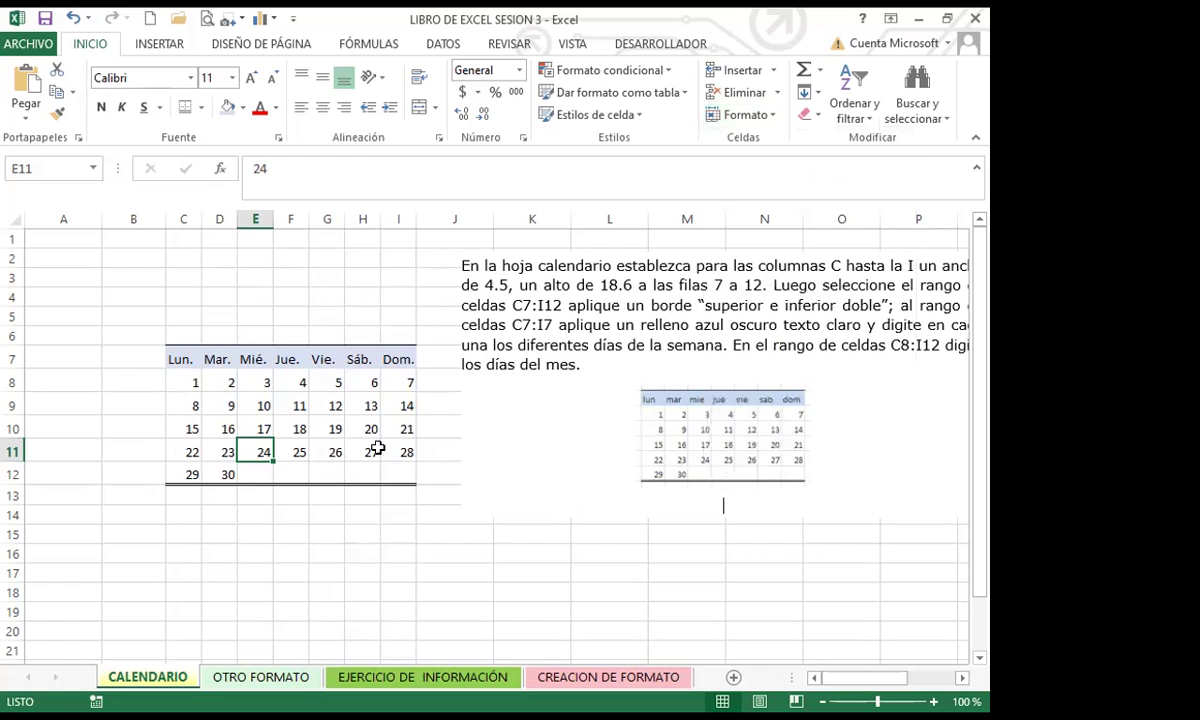
pyautogui.click(255, 405)
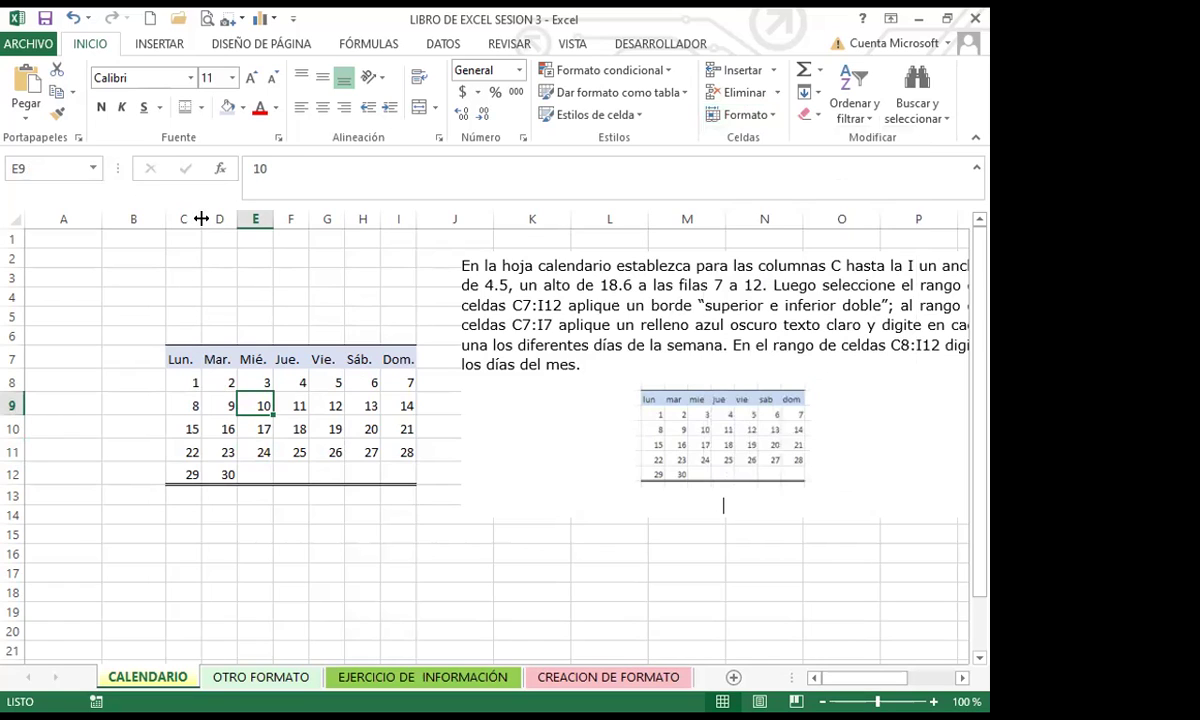
# - Check the width of column C and the height of row 7 in the calendar
pyautogui.moveTo(199, 219); pyautogui.dragTo(199, 219)
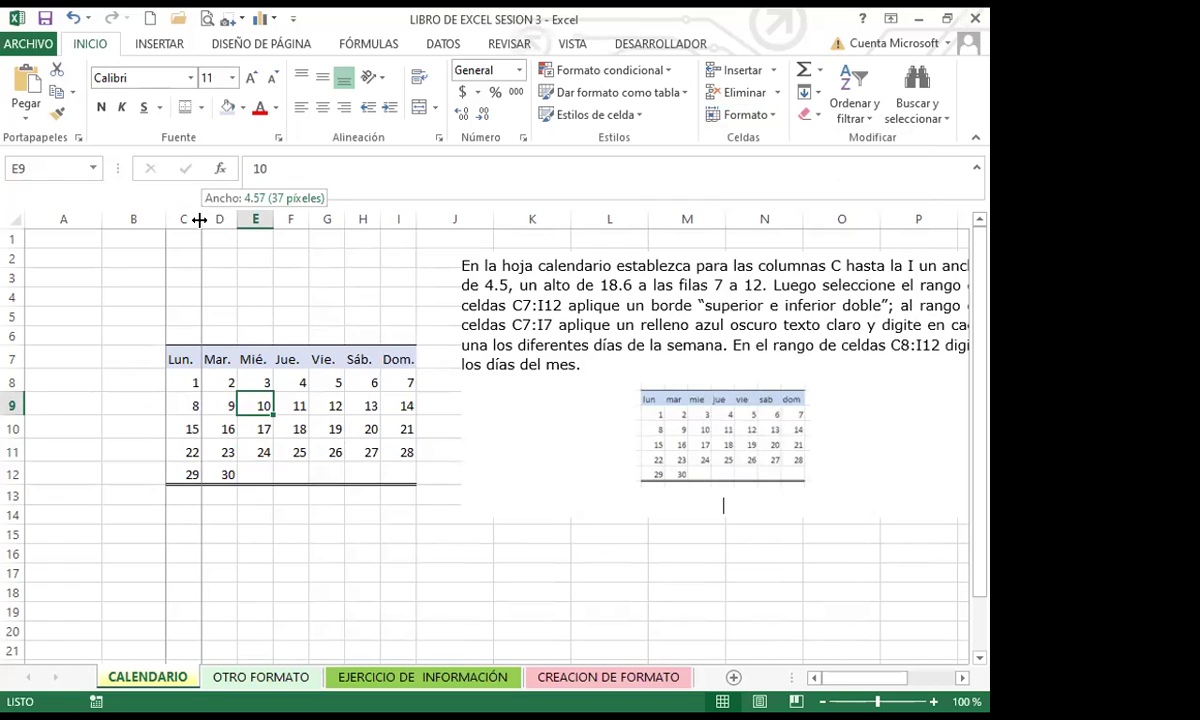
pyautogui.moveTo(199, 219); pyautogui.dragTo(199, 219)
pyautogui.moveTo(19, 362); pyautogui.dragTo(19, 362)
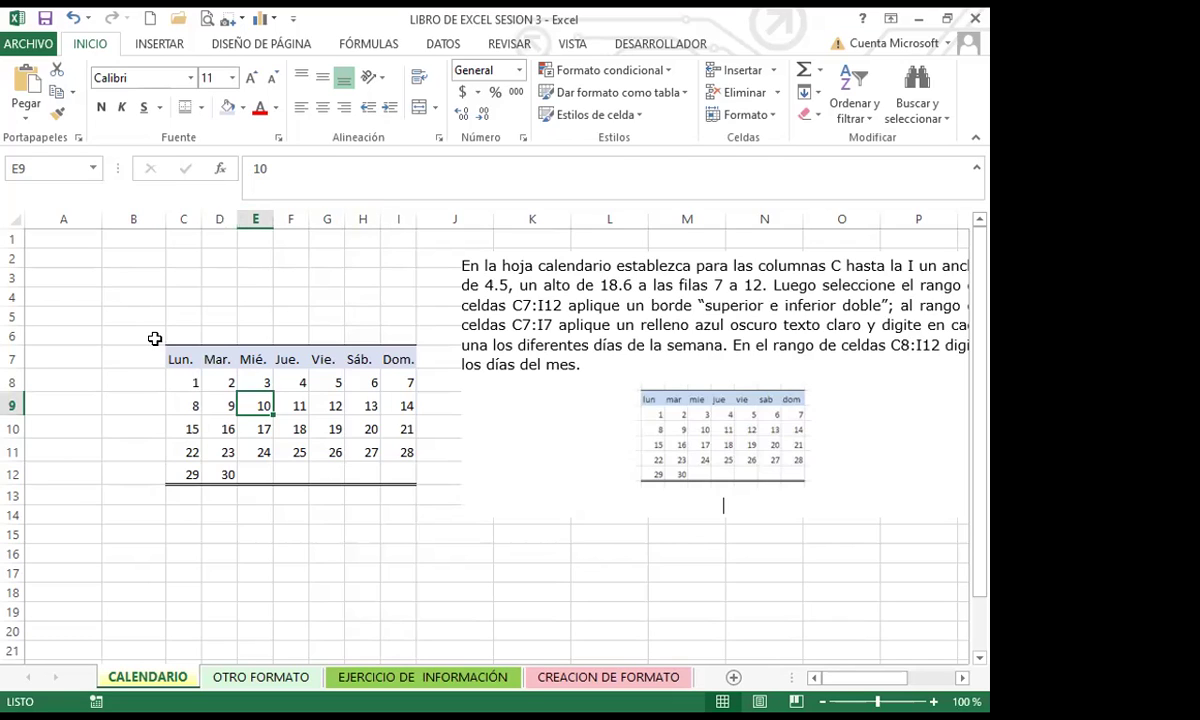
# - Select the calendar range C7:I12 to review it, and finish on an empty cell below it
pyautogui.click(172, 348)
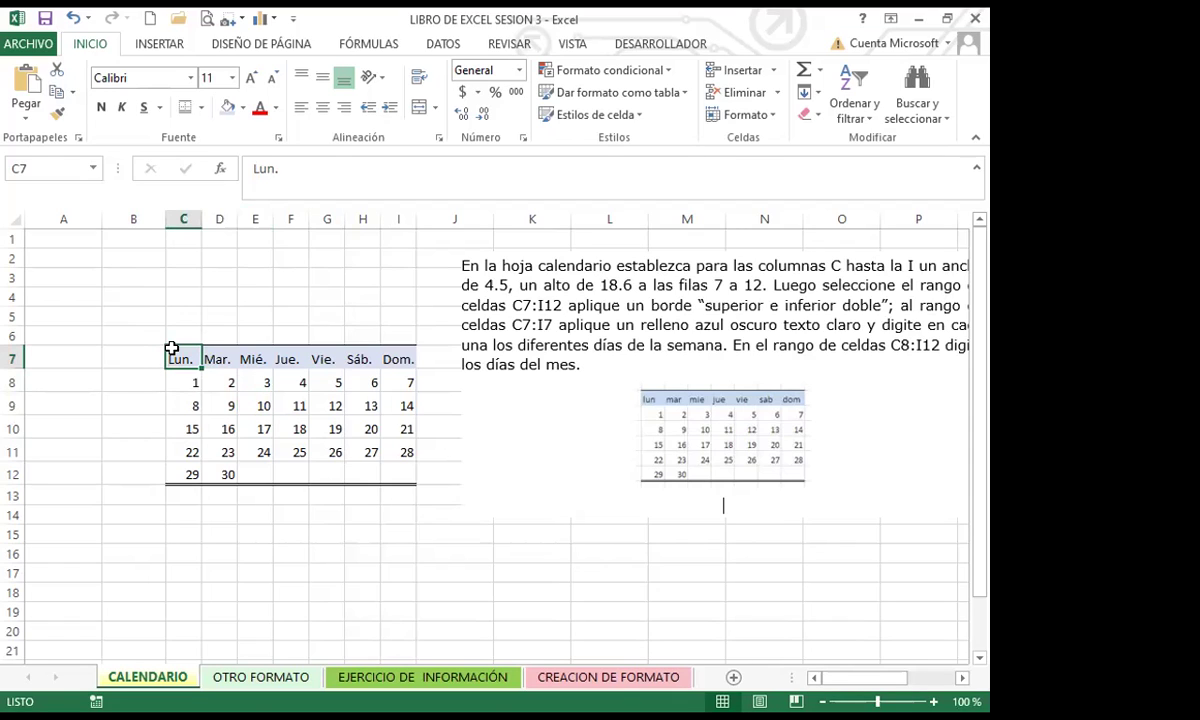
pyautogui.hotkey('shift', 'Down')
pyautogui.hotkey('shift', 'Down')
pyautogui.hotkey('shift', 'Down')
pyautogui.hotkey('shift', 'Down')
pyautogui.hotkey('shift', 'Down')
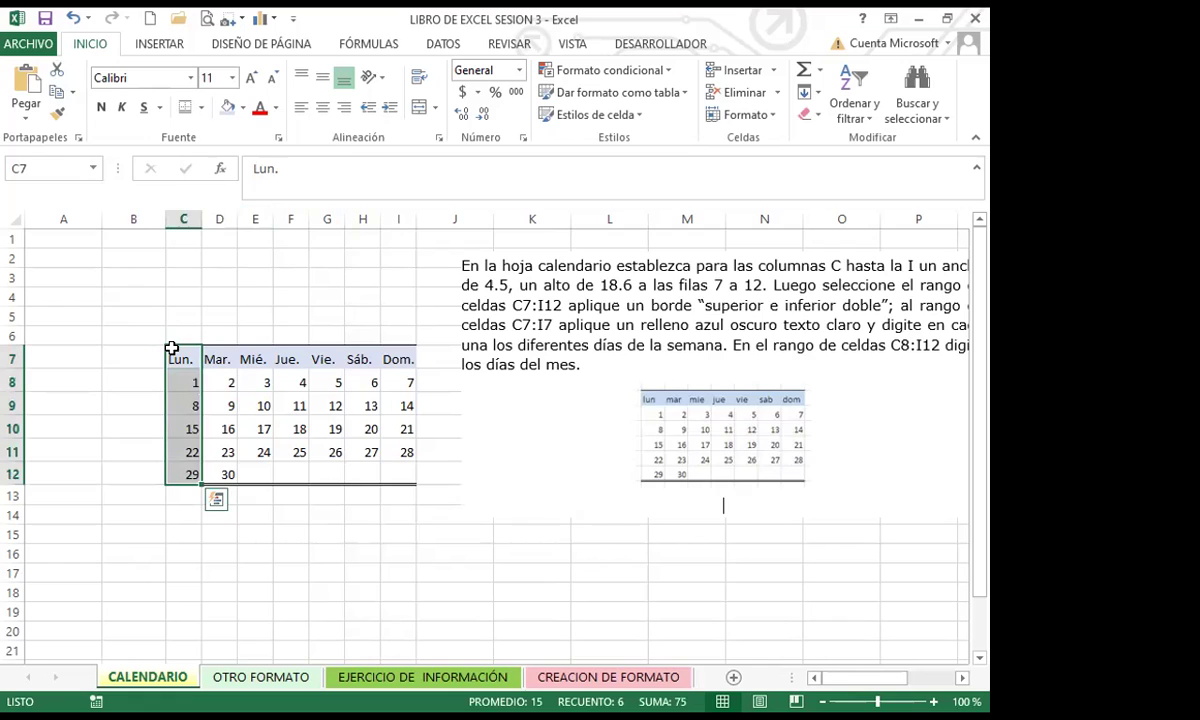
pyautogui.hotkey('shift', 'Right')
pyautogui.hotkey('shift', 'Right')
pyautogui.hotkey('shift', 'Right')
pyautogui.hotkey('shift', 'Right')
pyautogui.hotkey('shift', 'Right')
pyautogui.hotkey('shift', 'Right')
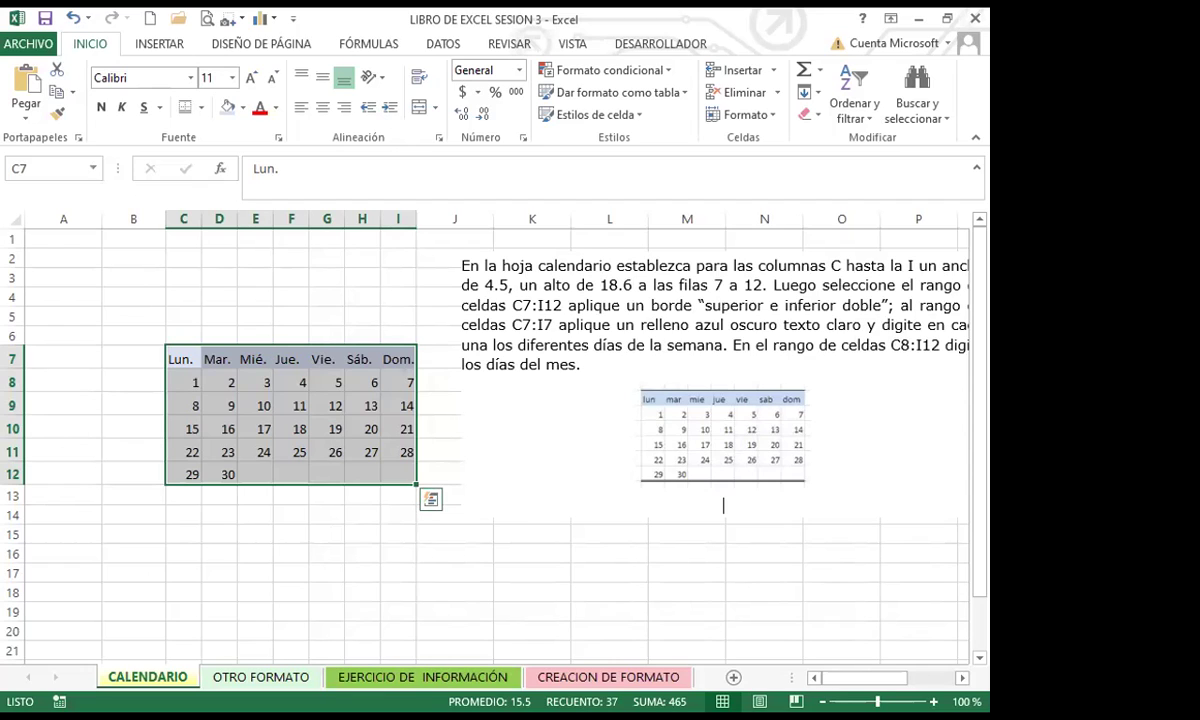
pyautogui.click(183, 534)
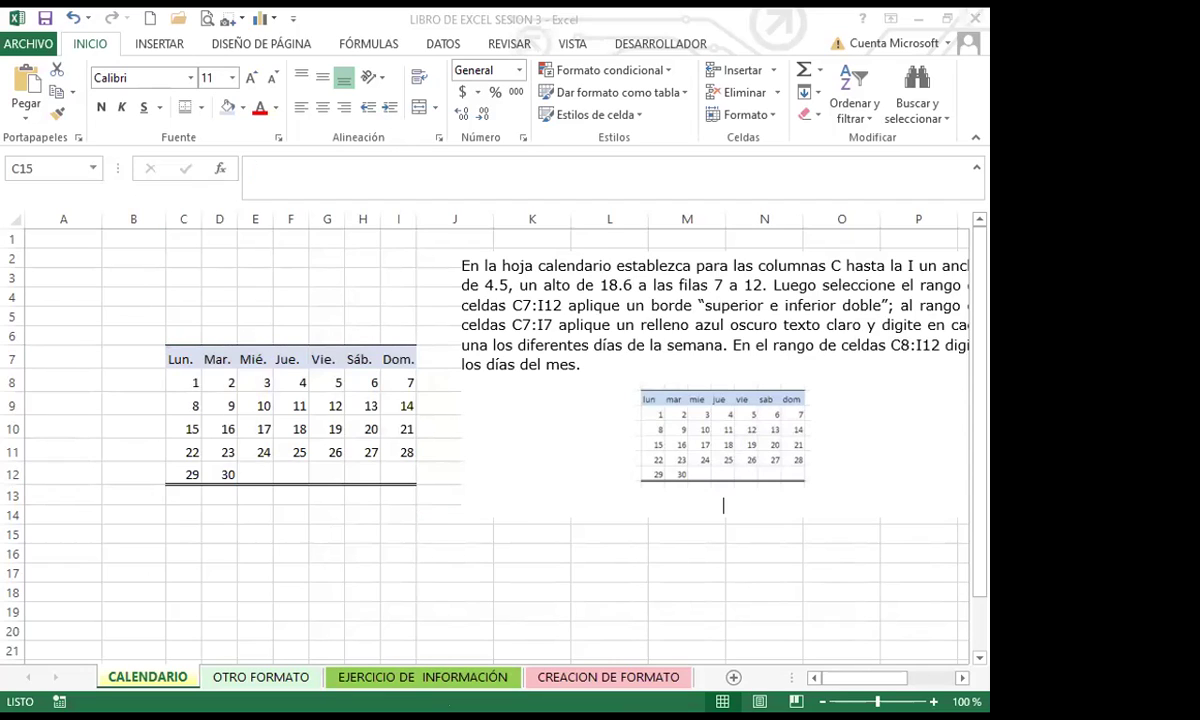
# - Switch to the OTRO FORMATO sheet and examine its formatted block B2:I20 and individual coloured cells
pyautogui.click(256, 678)
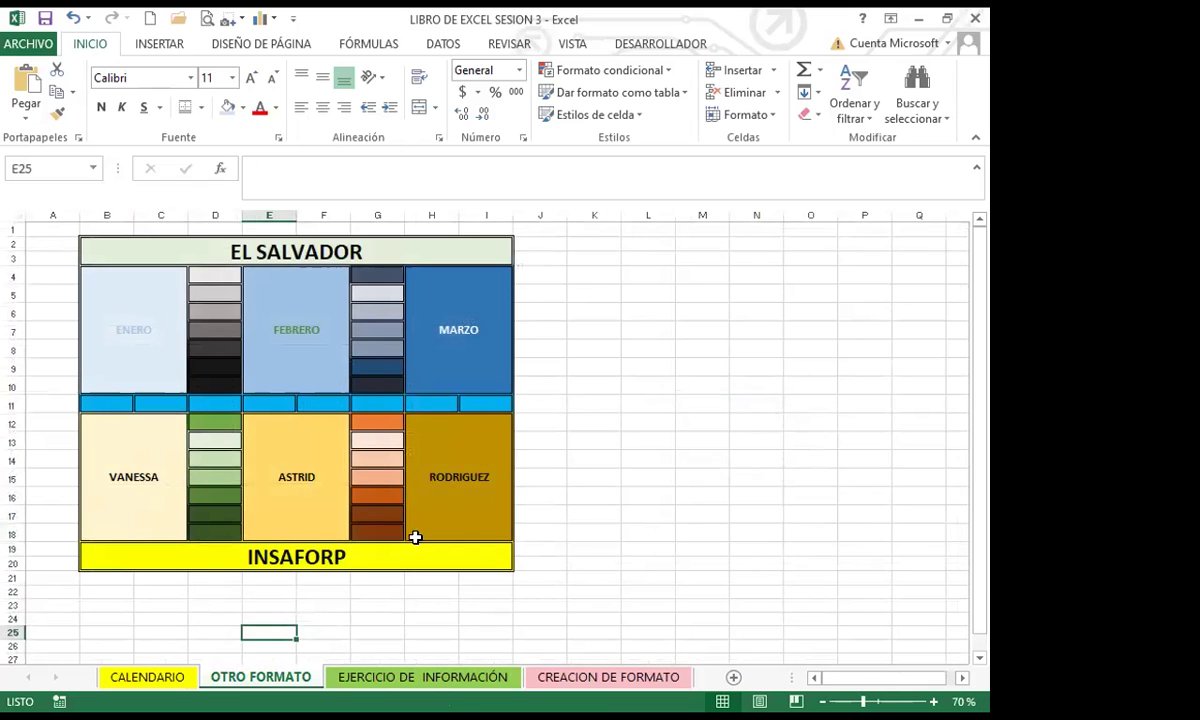
pyautogui.click(426, 516)
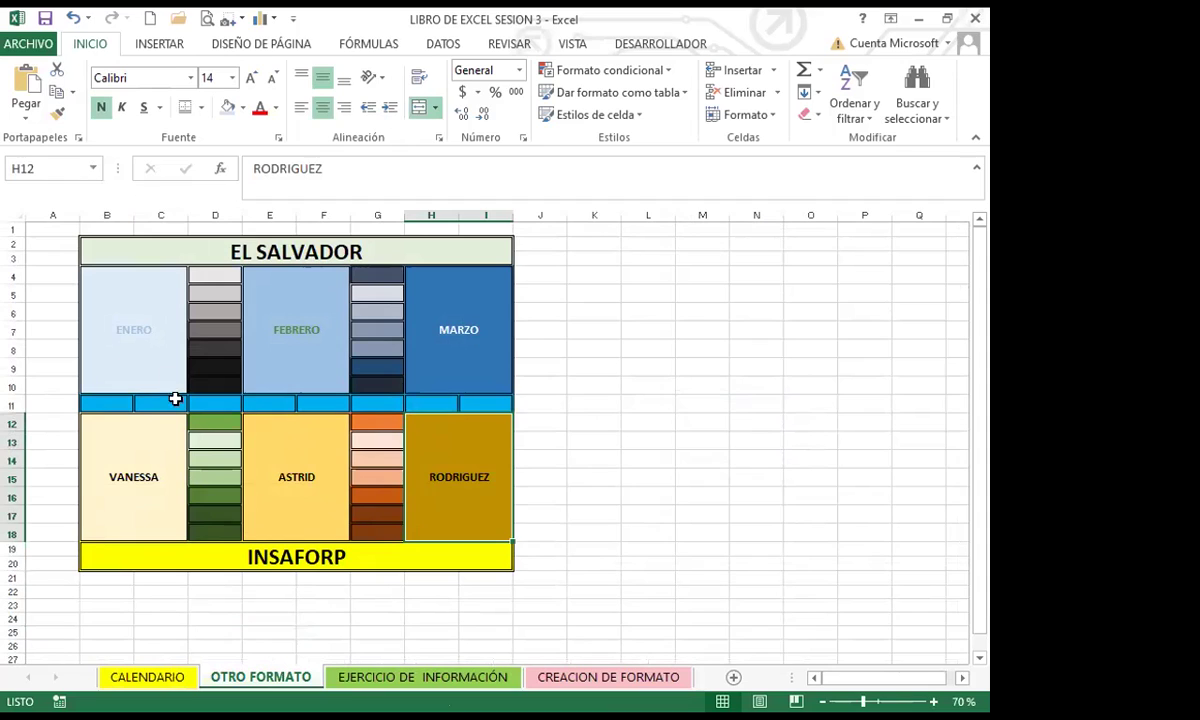
pyautogui.moveTo(150, 244); pyautogui.dragTo(257, 557)
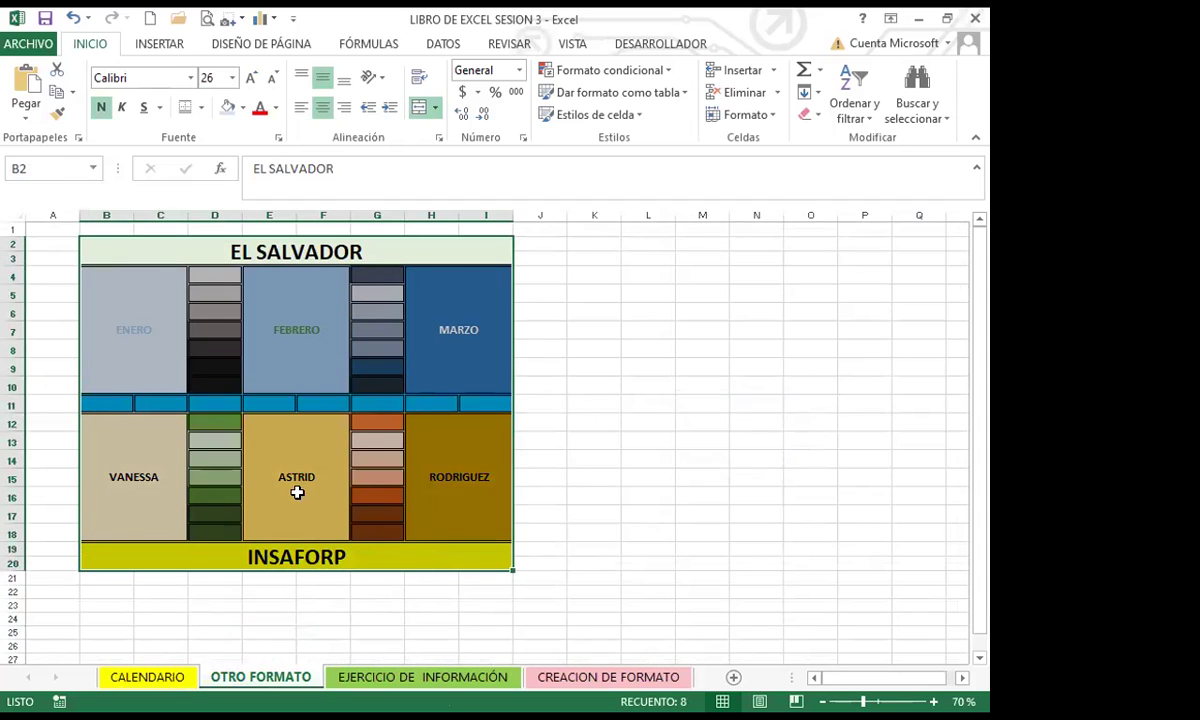
pyautogui.click(379, 495)
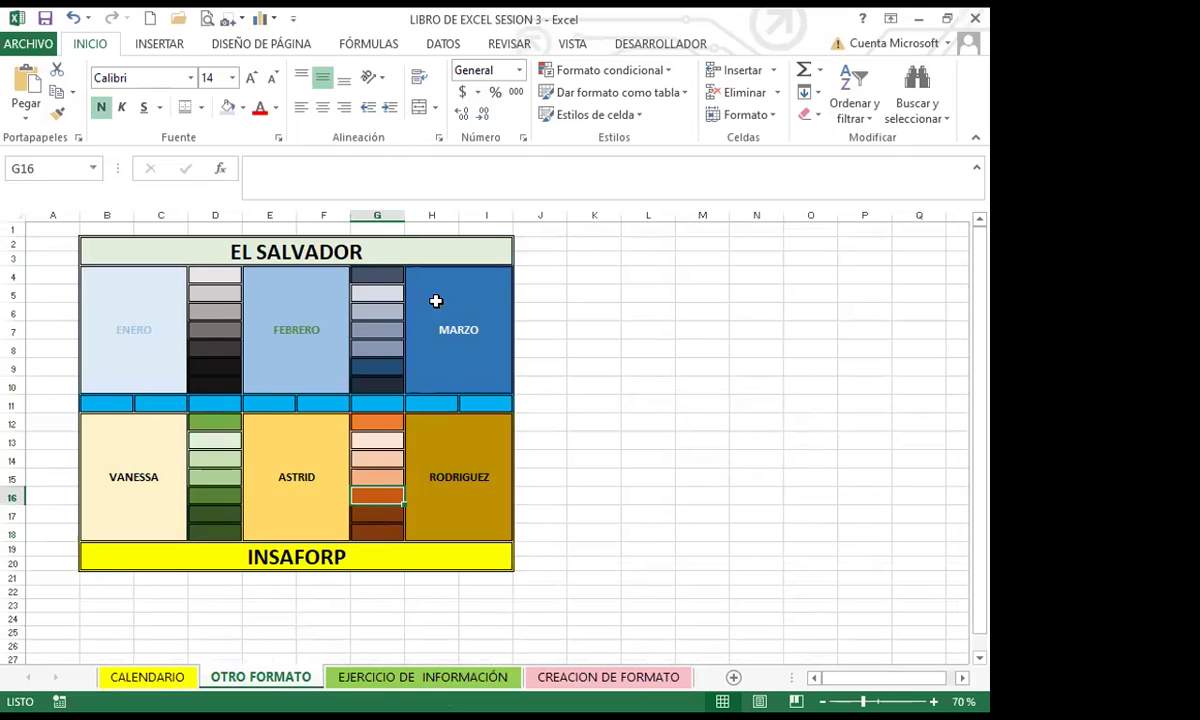
pyautogui.click(418, 485)
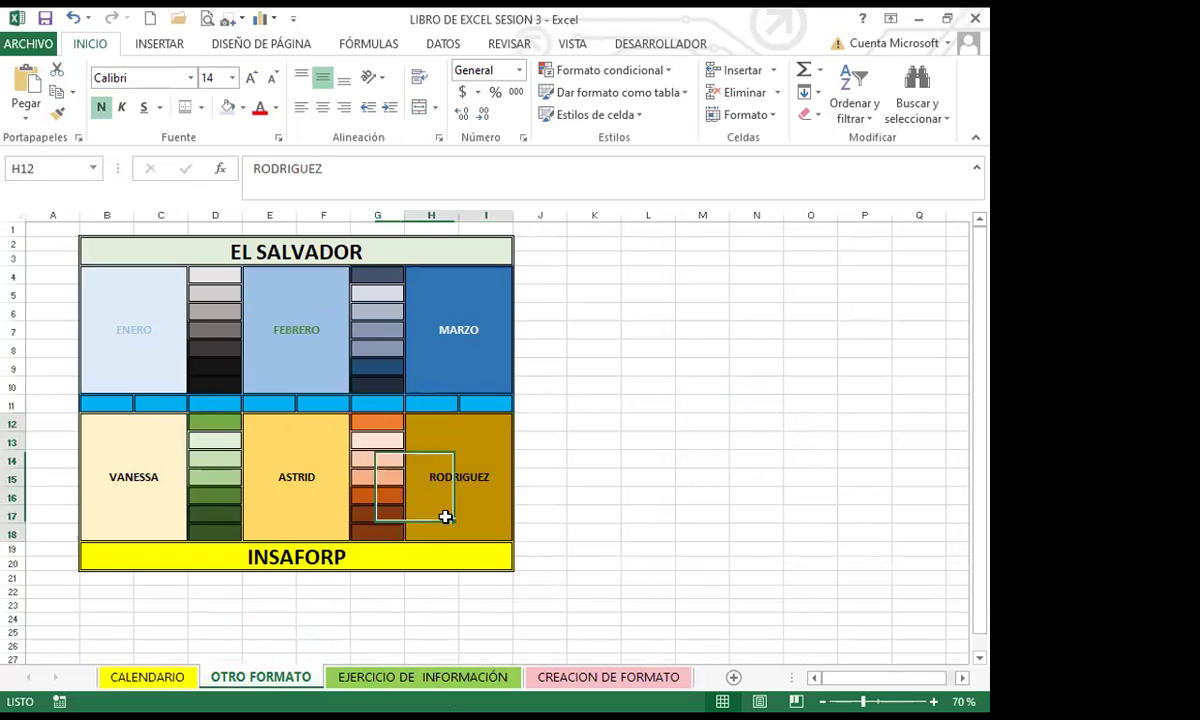
# - Review the border options for the merged cell H12 and the fill colours for the ENERO cell
pyautogui.click(201, 108)
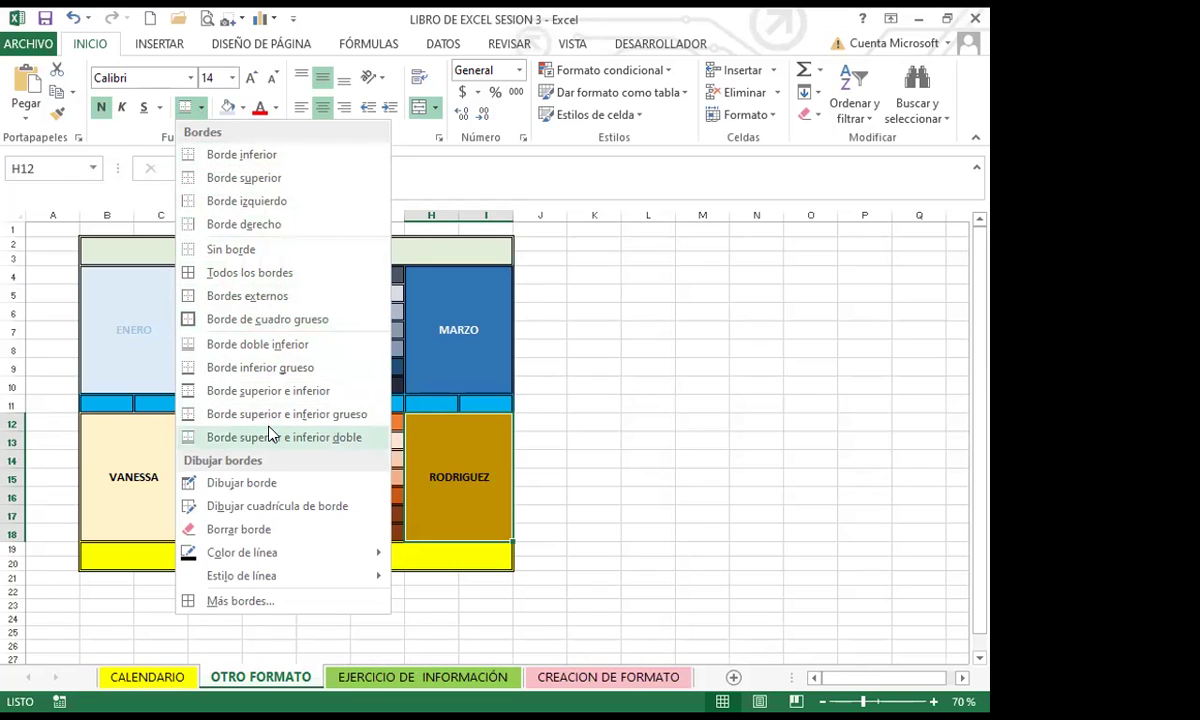
pyautogui.click(451, 359)
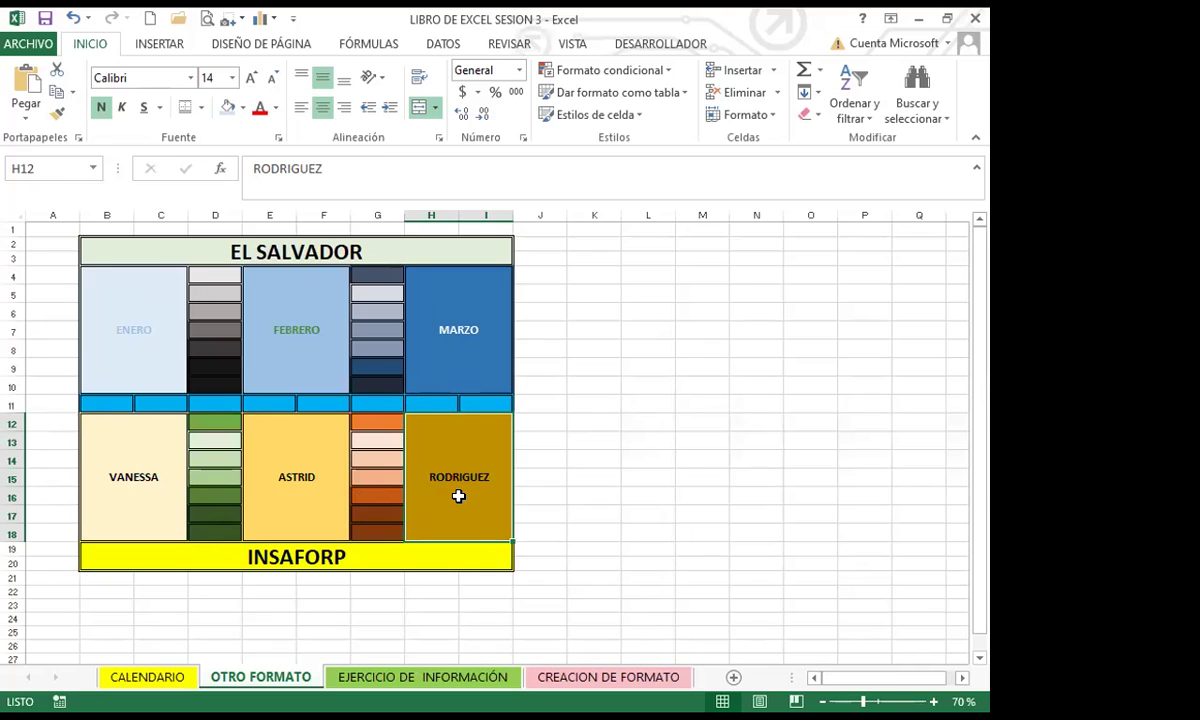
pyautogui.click(141, 349)
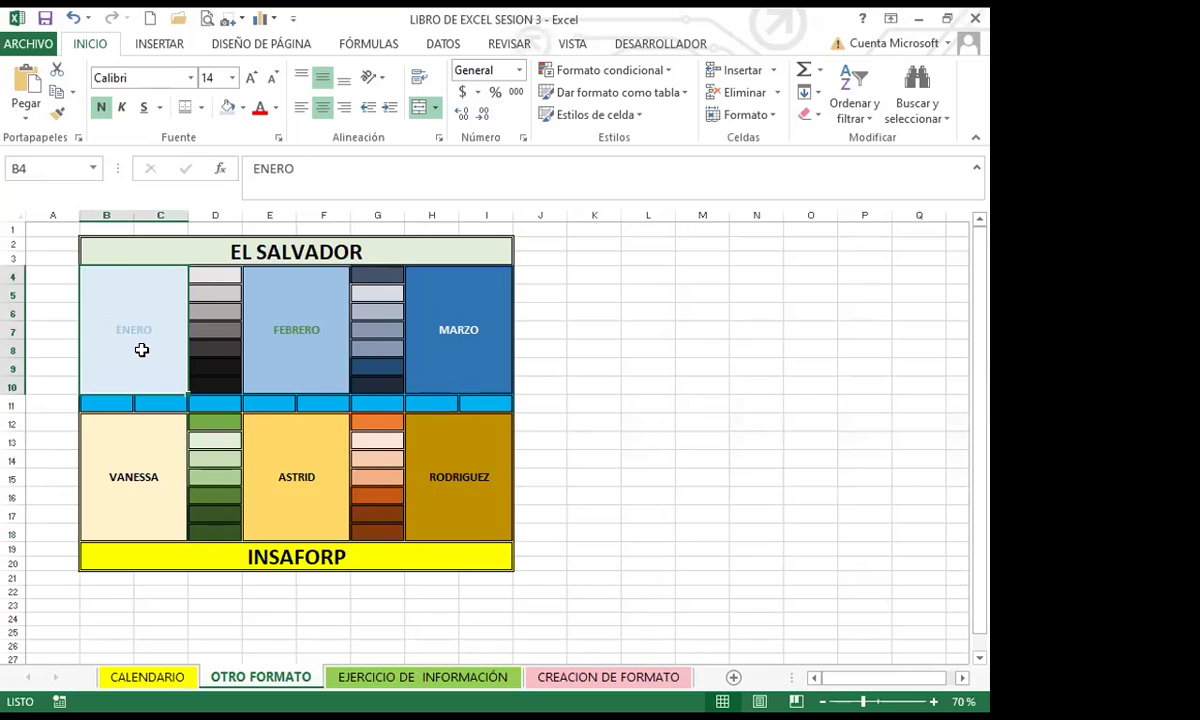
pyautogui.click(242, 107)
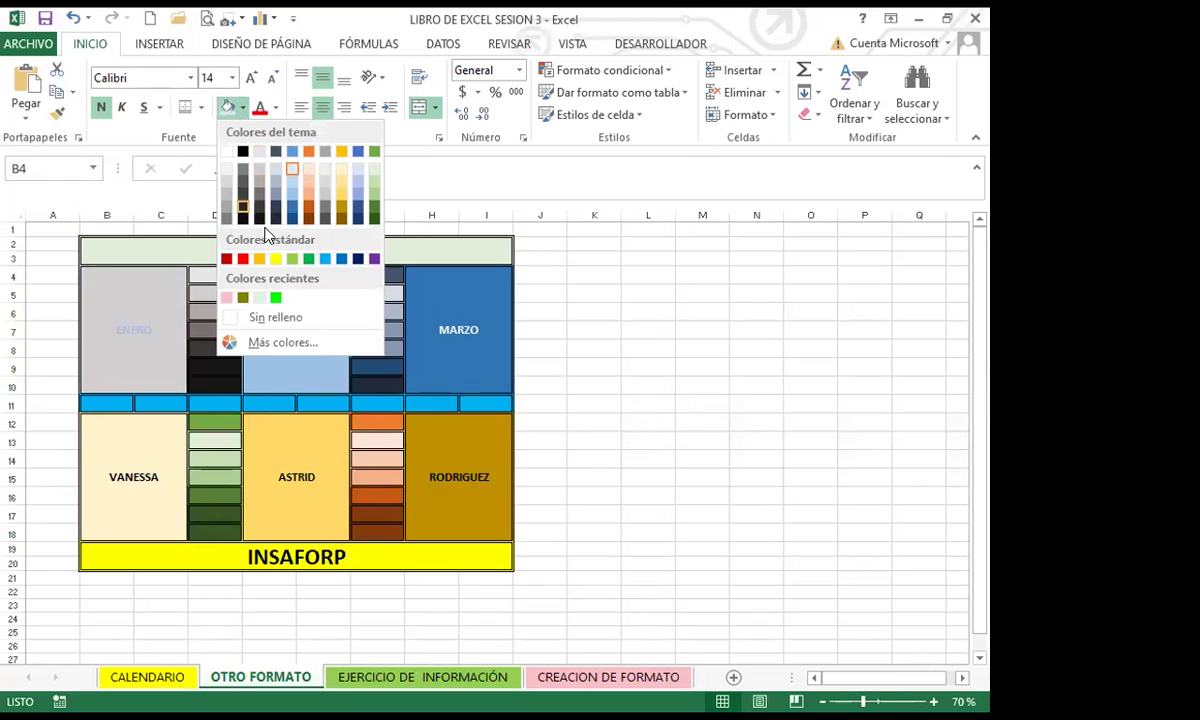
pyautogui.click(578, 372)
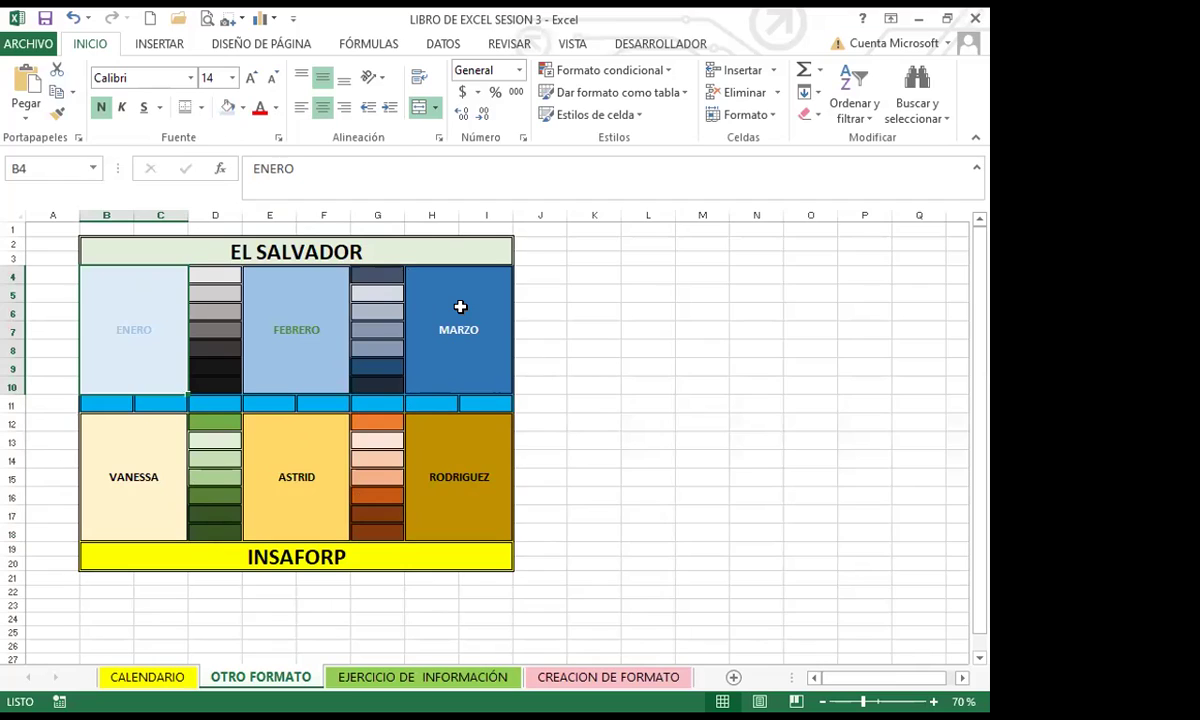
# - Open the gradient fill effects for the EL SALVADOR title cell and set Color 1 to bright green
pyautogui.click(411, 243)
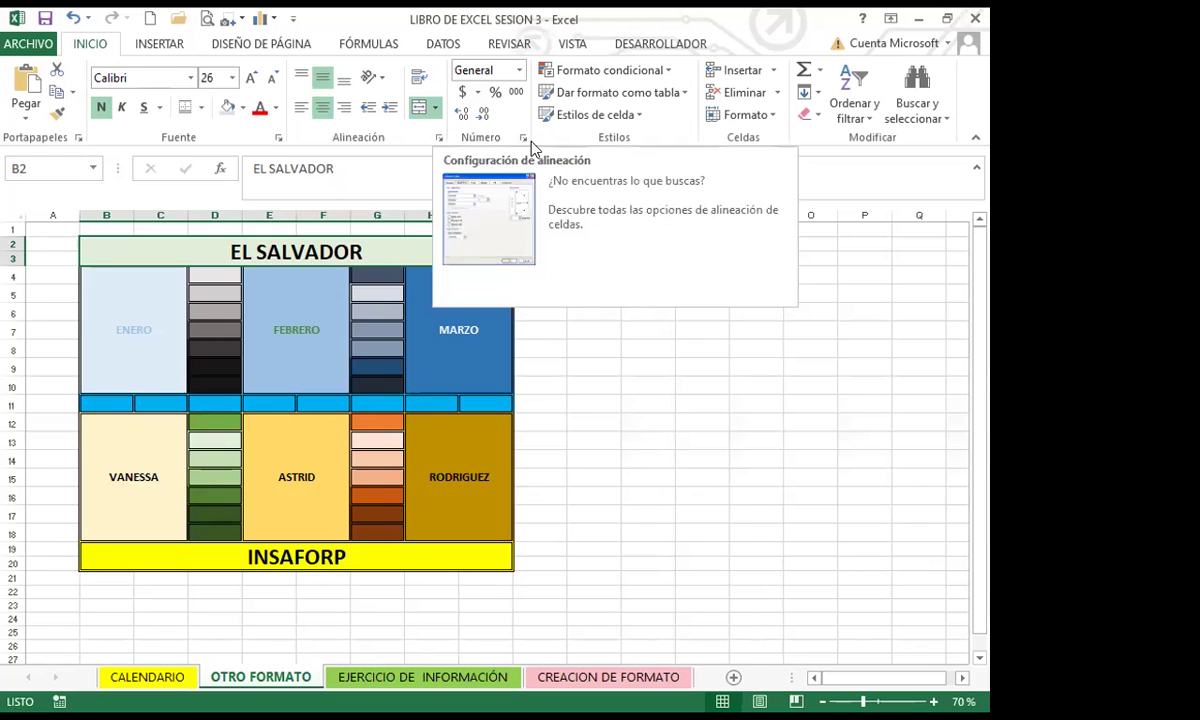
pyautogui.click(439, 138)
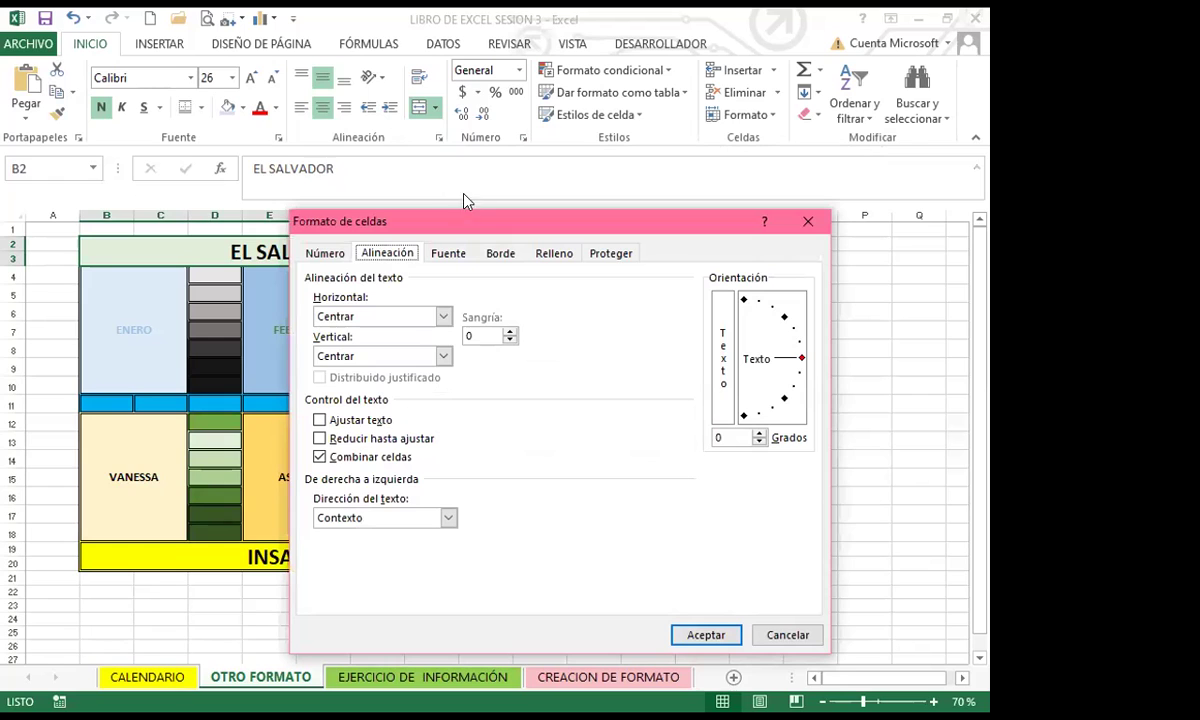
pyautogui.moveTo(481, 222); pyautogui.dragTo(471, 188)
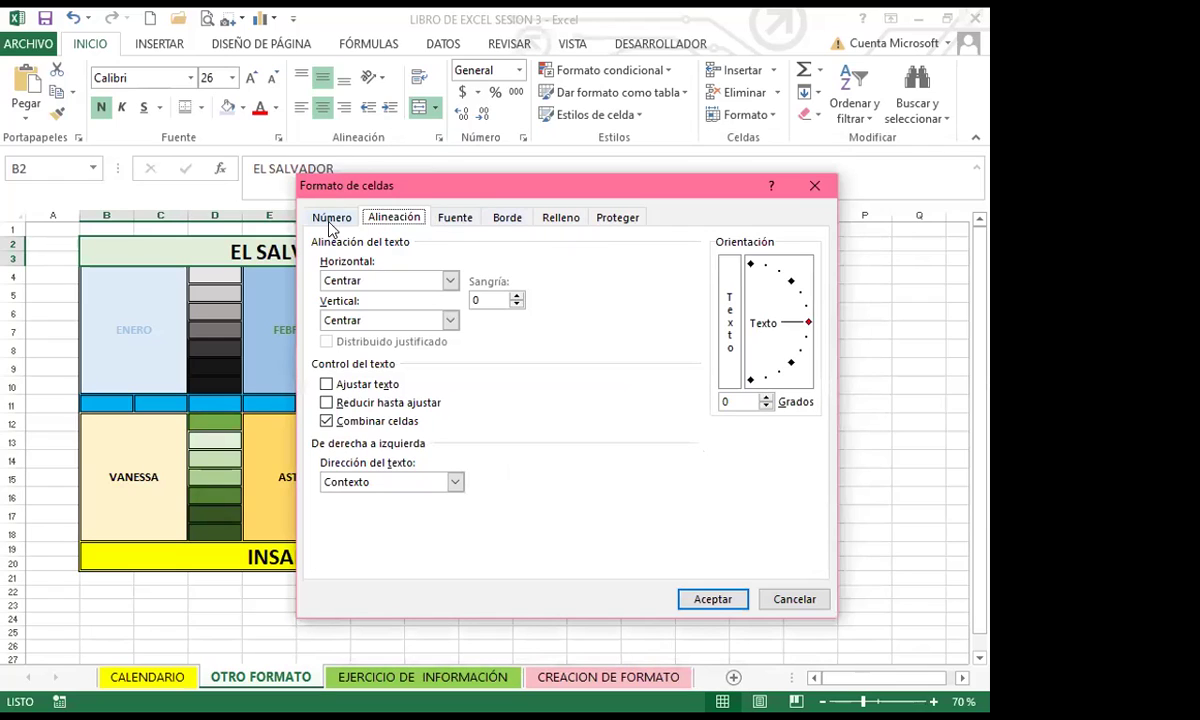
pyautogui.click(573, 220)
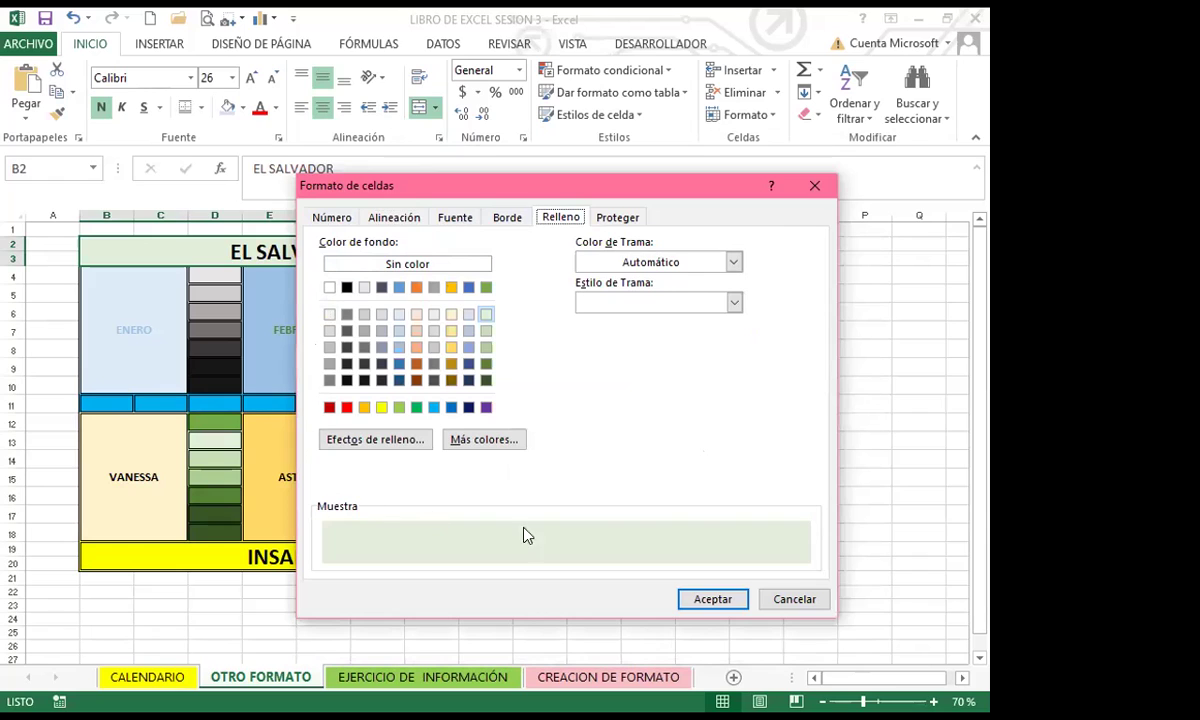
pyautogui.click(393, 445)
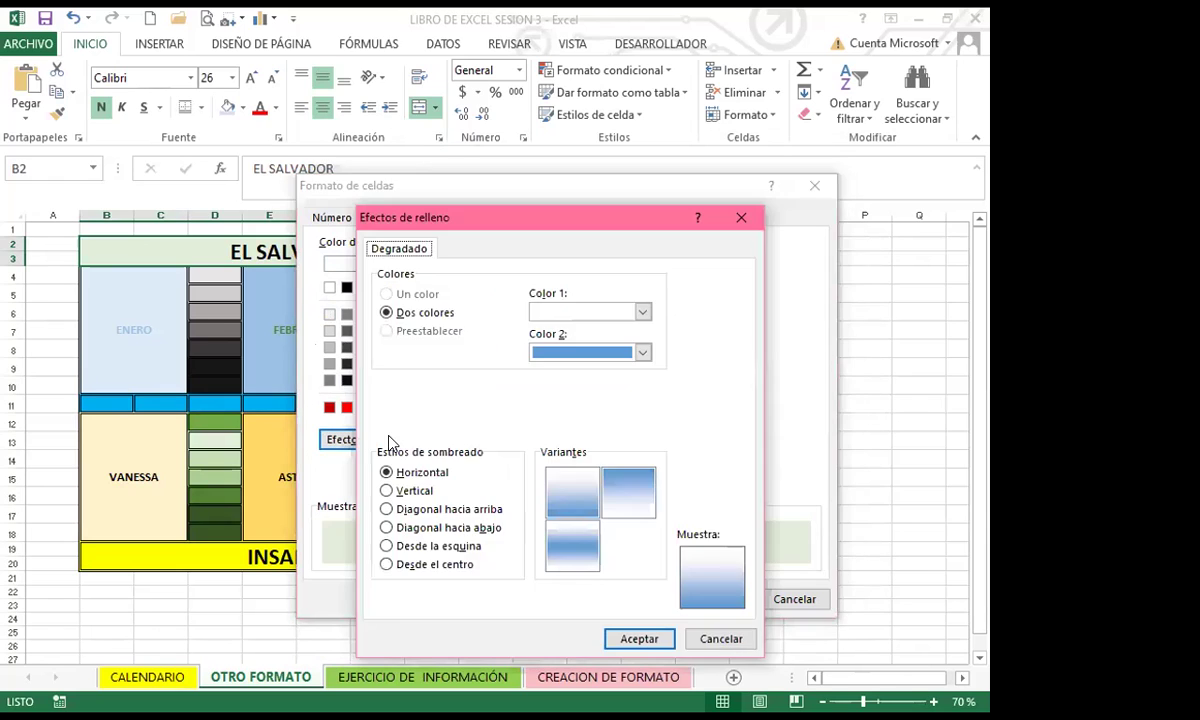
pyautogui.click(645, 312)
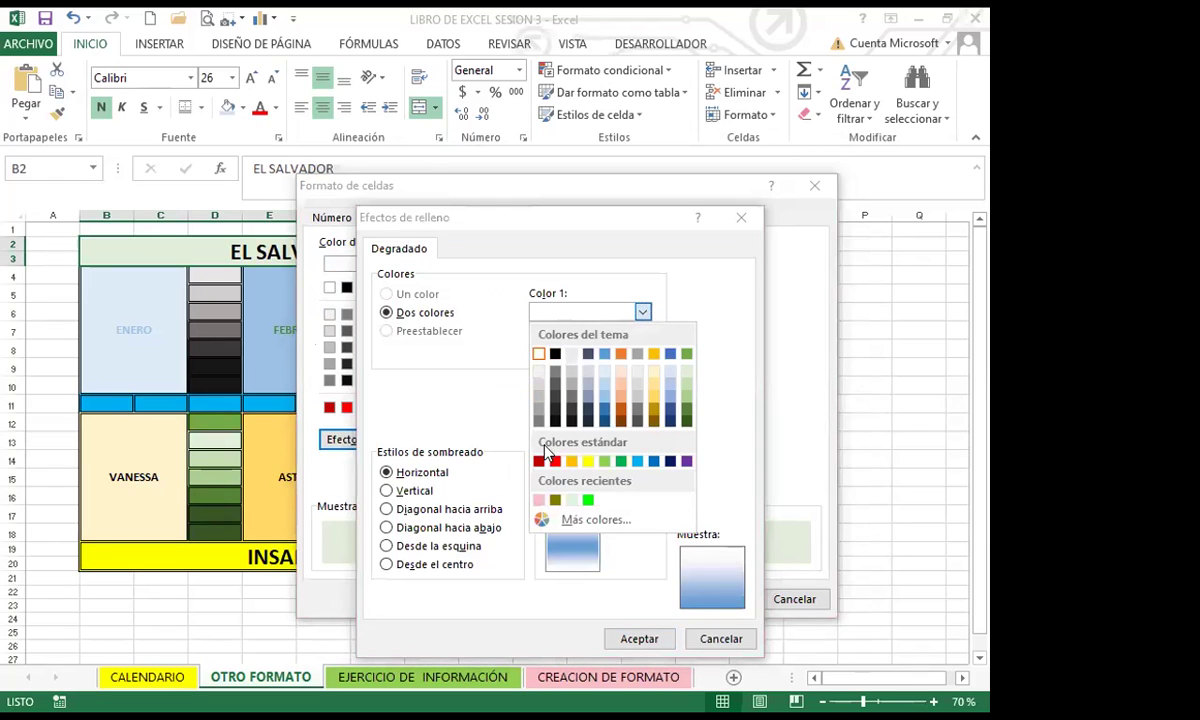
pyautogui.click(588, 500)
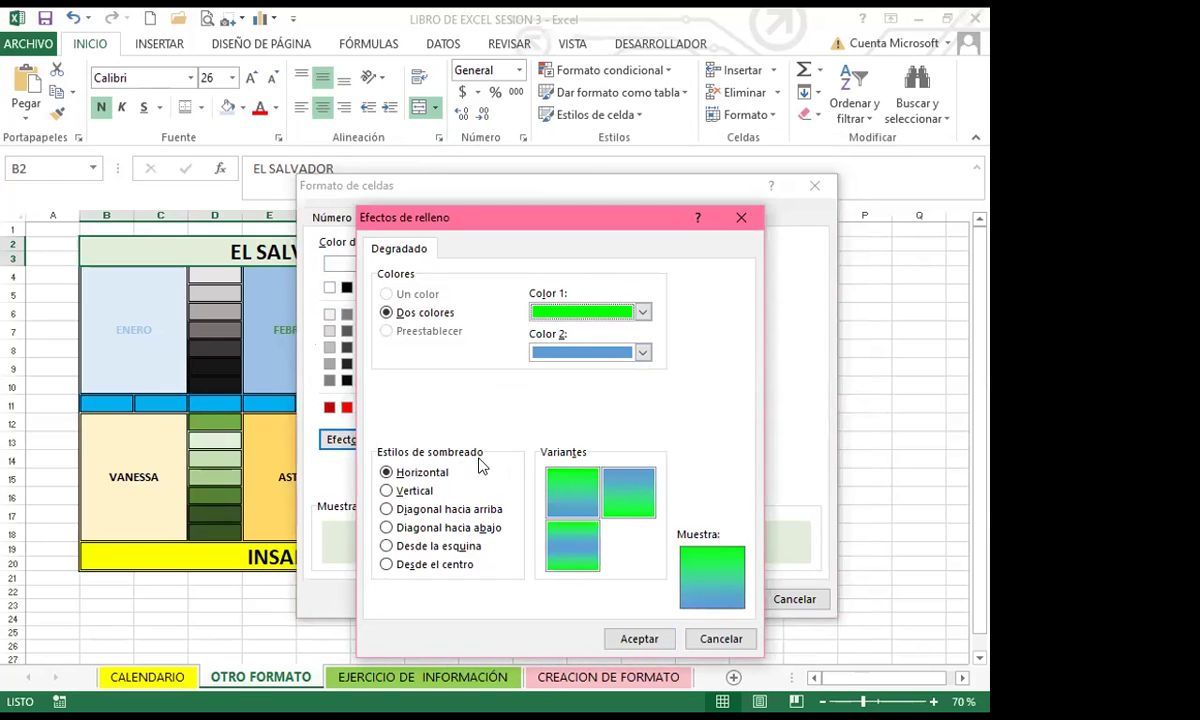
# - Preview the vertical, upward diagonal, downward diagonal, corner and centre shading styles for the title's gradient
pyautogui.click(386, 490)
pyautogui.click(386, 509)
pyautogui.click(386, 527)
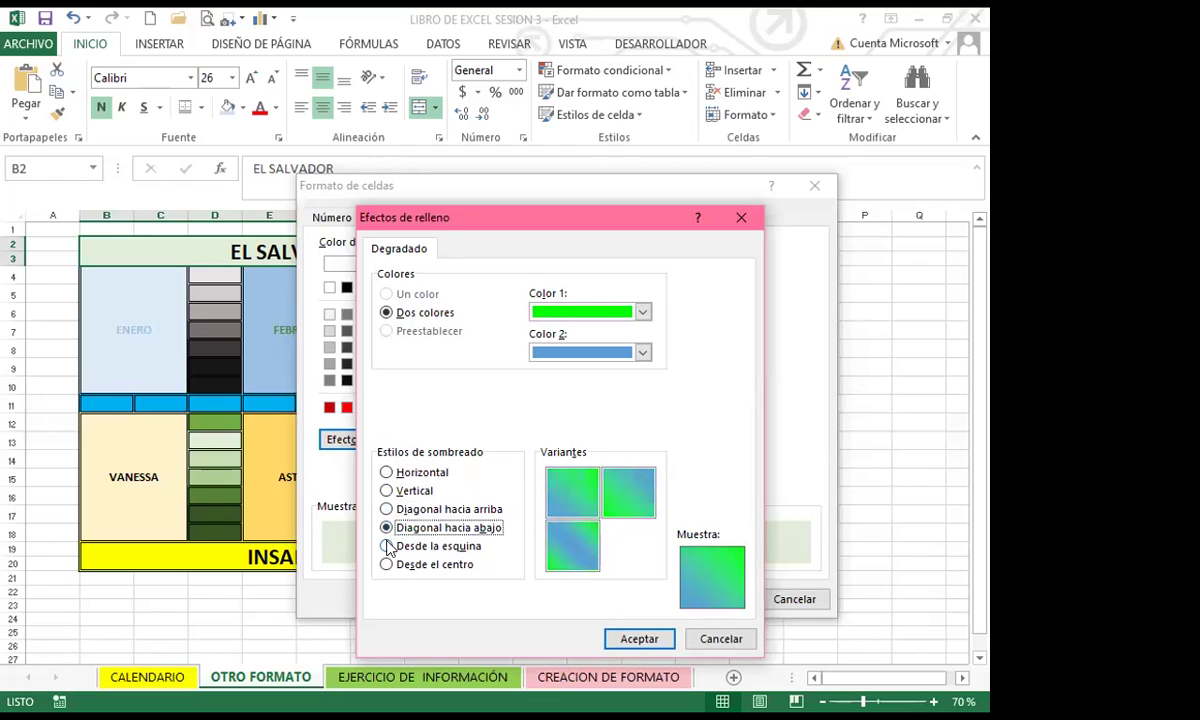
pyautogui.click(386, 546)
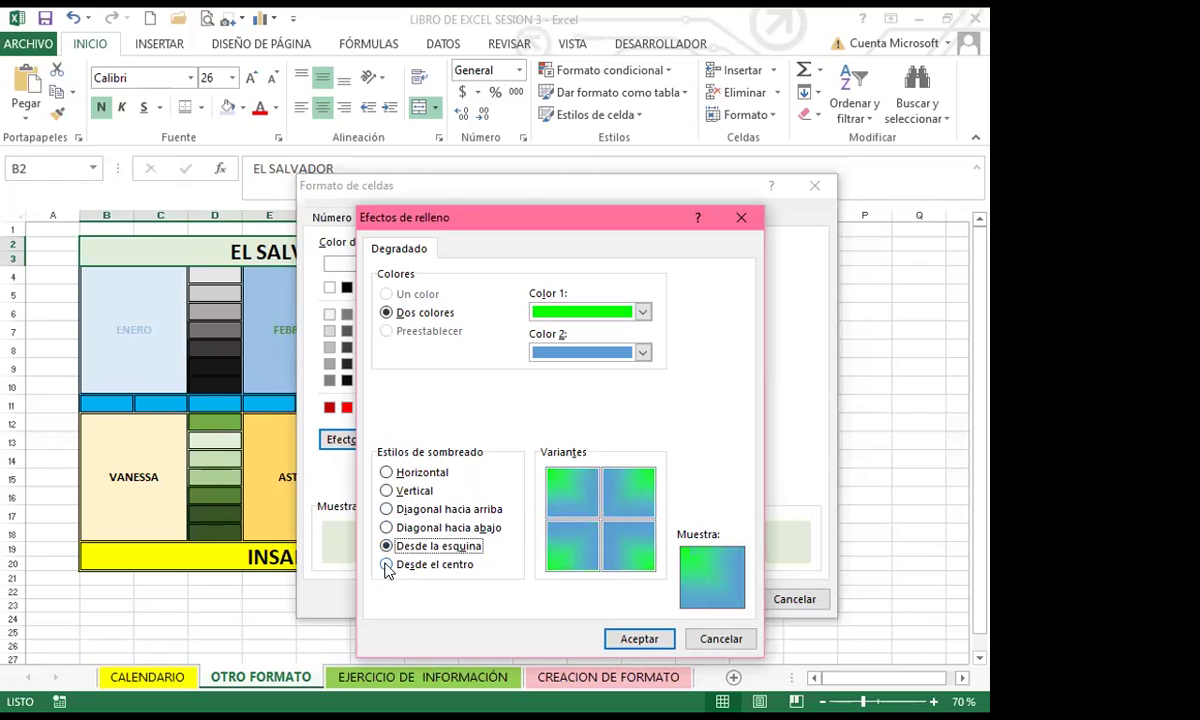
pyautogui.click(387, 565)
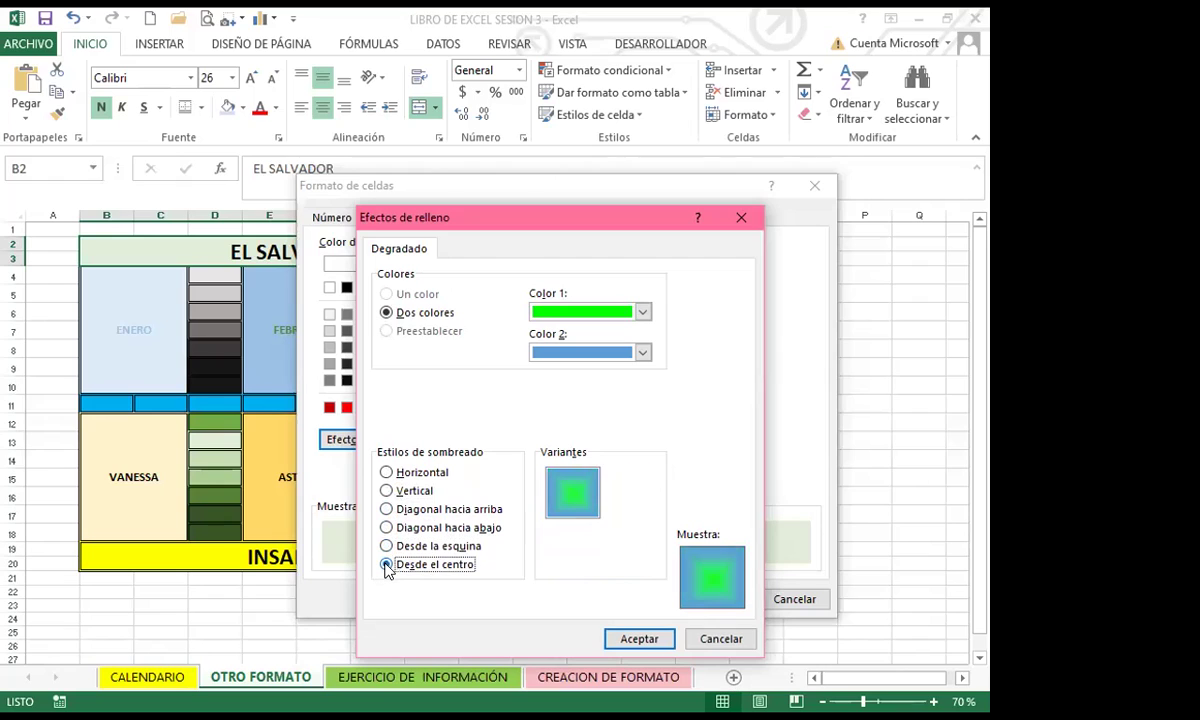
# - Choose Horizontal shading for the green-to-blue gradient and apply it to the EL SALVADOR title cell
pyautogui.click(387, 473)
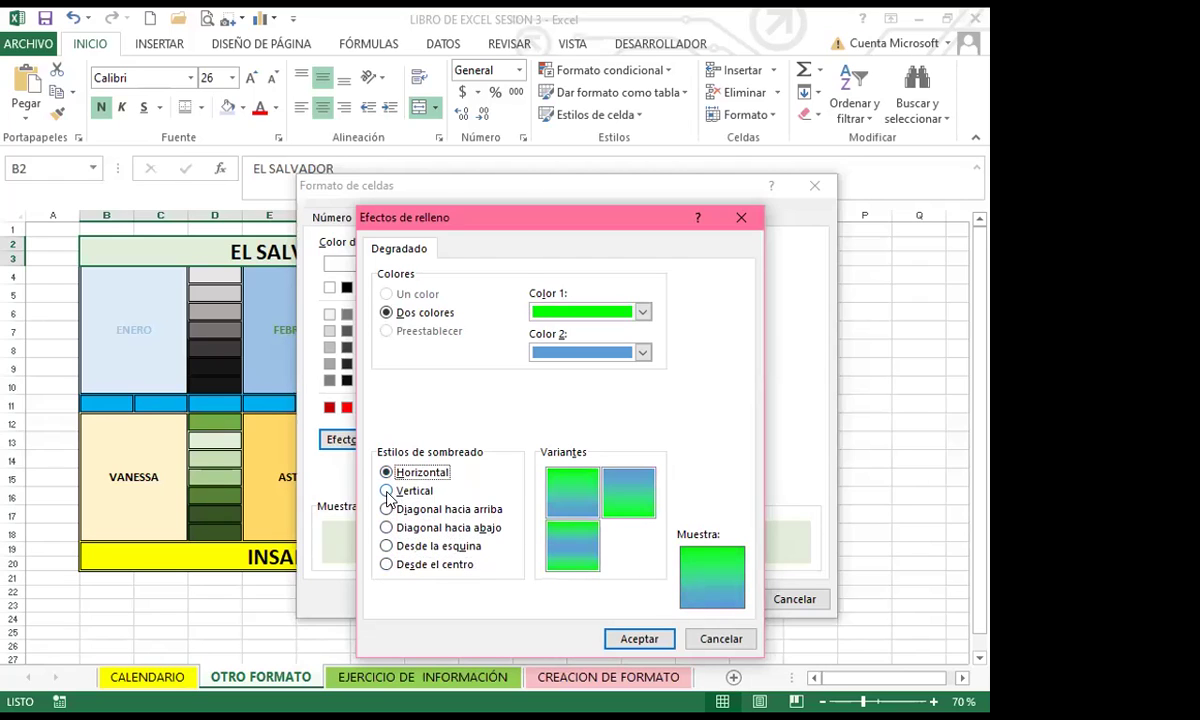
pyautogui.click(387, 491)
pyautogui.click(387, 473)
pyautogui.click(643, 637)
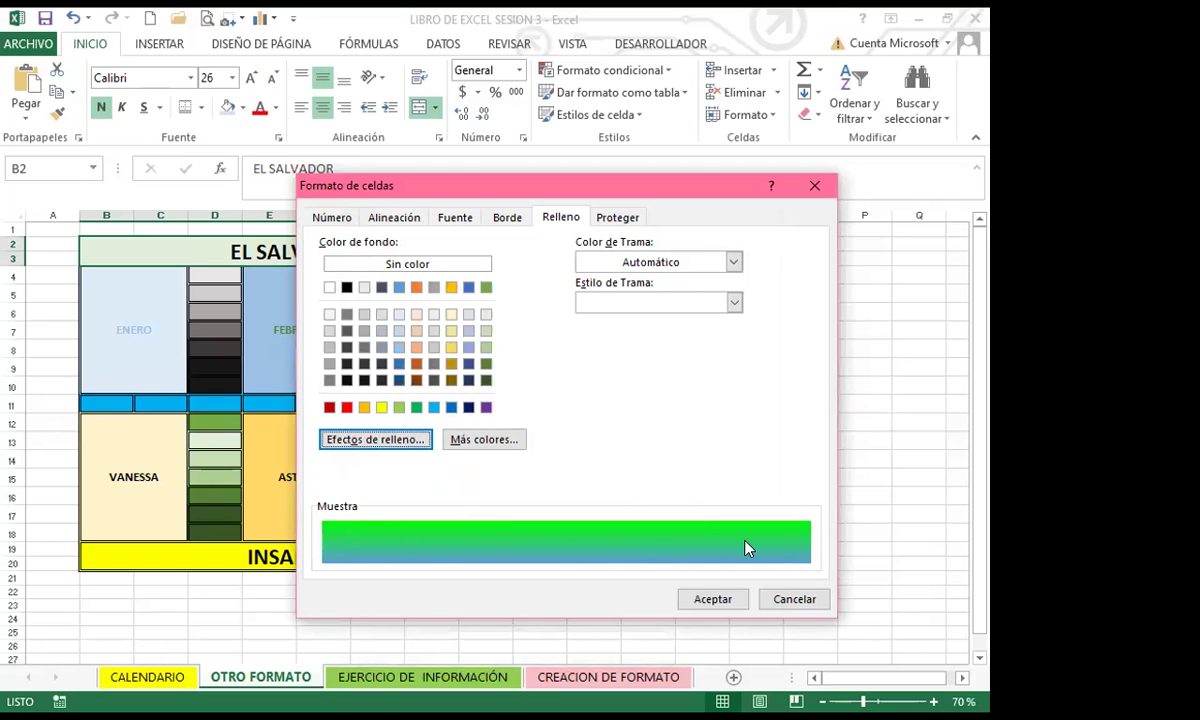
pyautogui.click(713, 598)
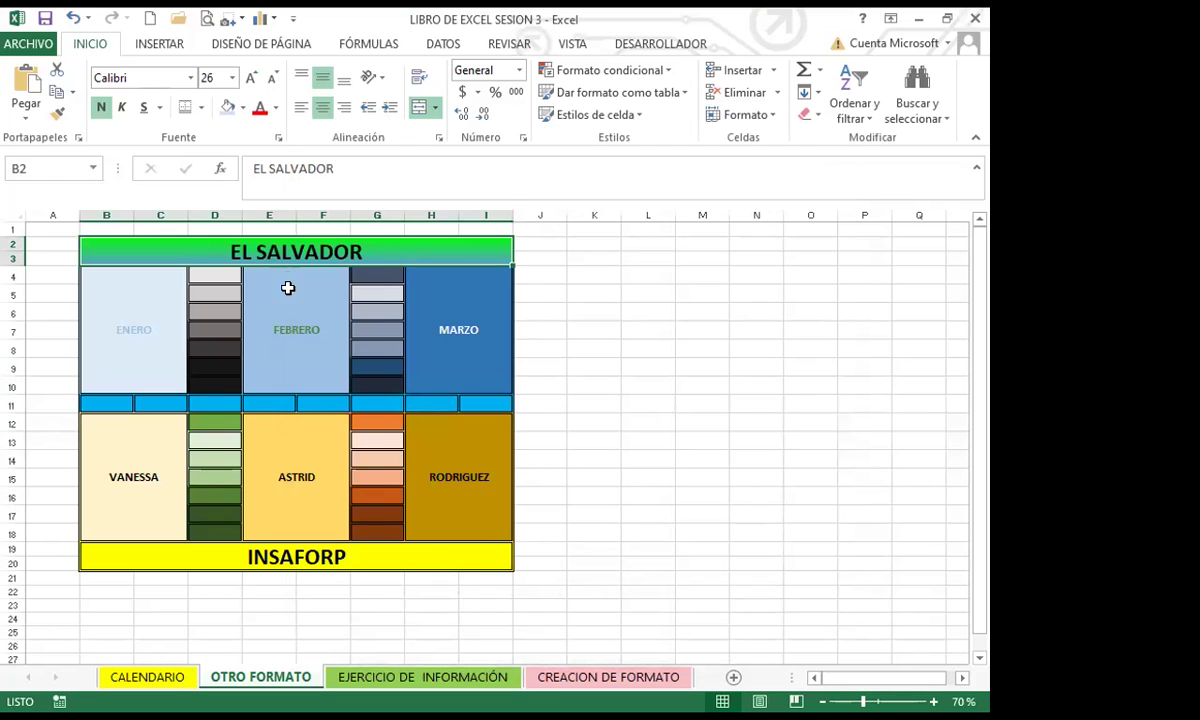
# - Open the gradient fill effects for the ENERO cell
pyautogui.click(293, 357)
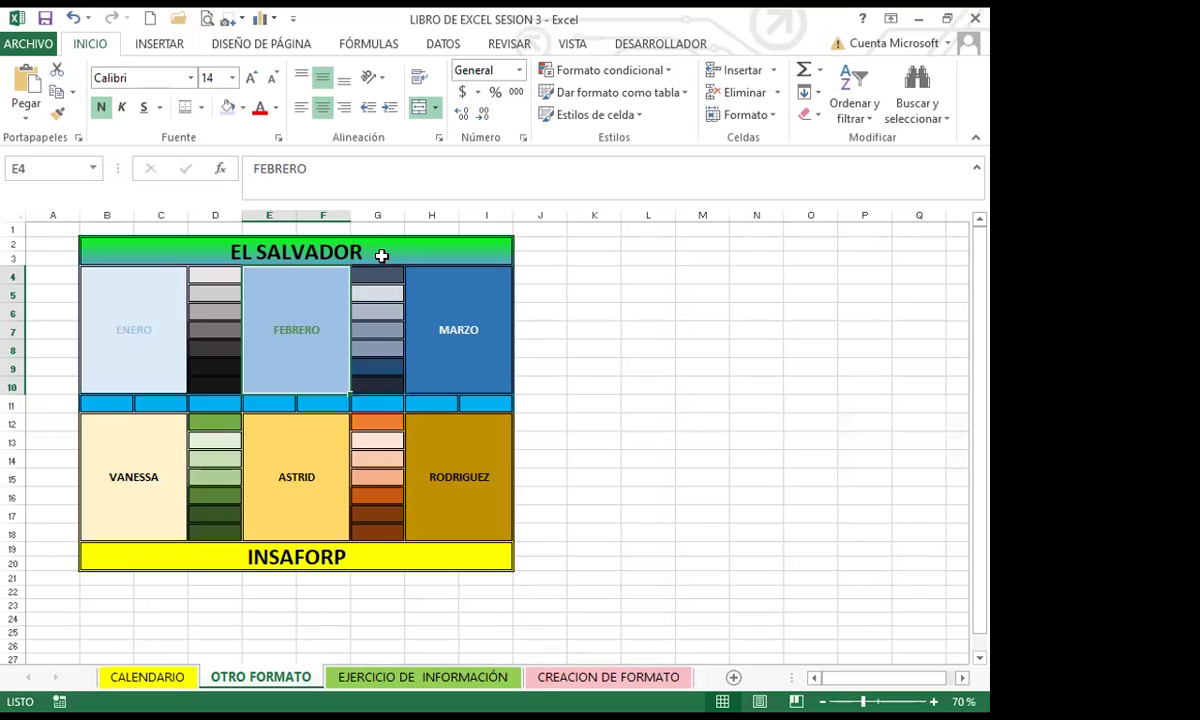
pyautogui.click(151, 367)
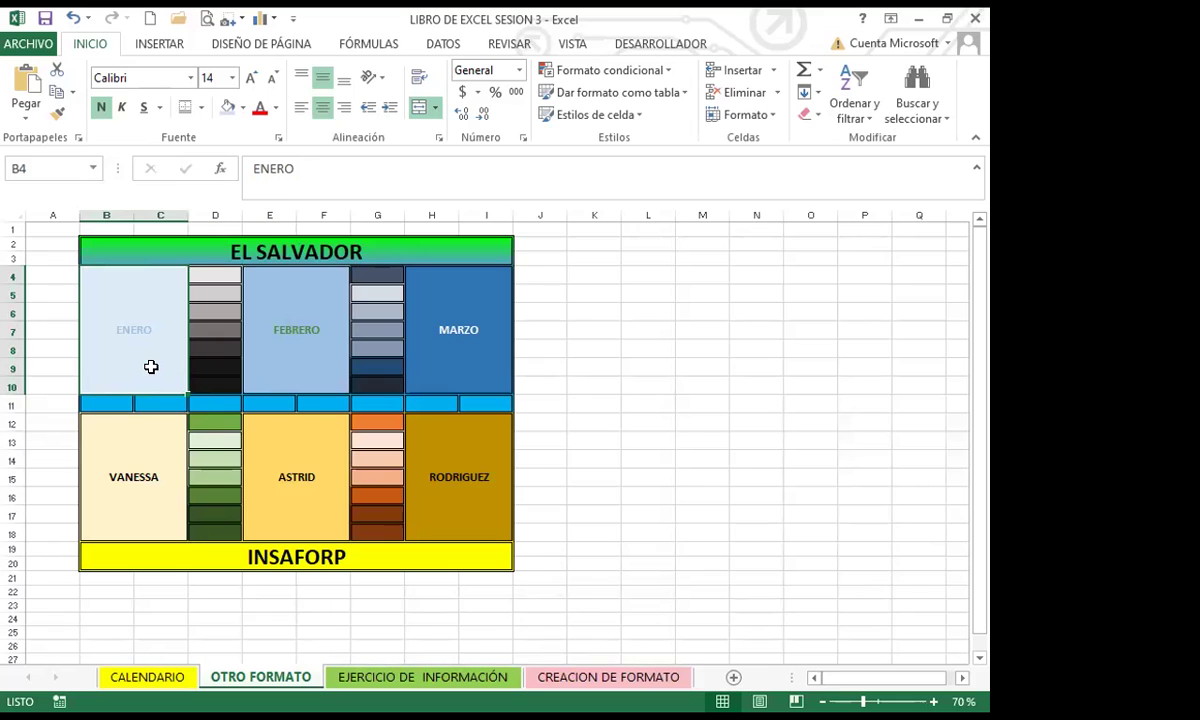
pyautogui.click(279, 139)
pyautogui.click(512, 218)
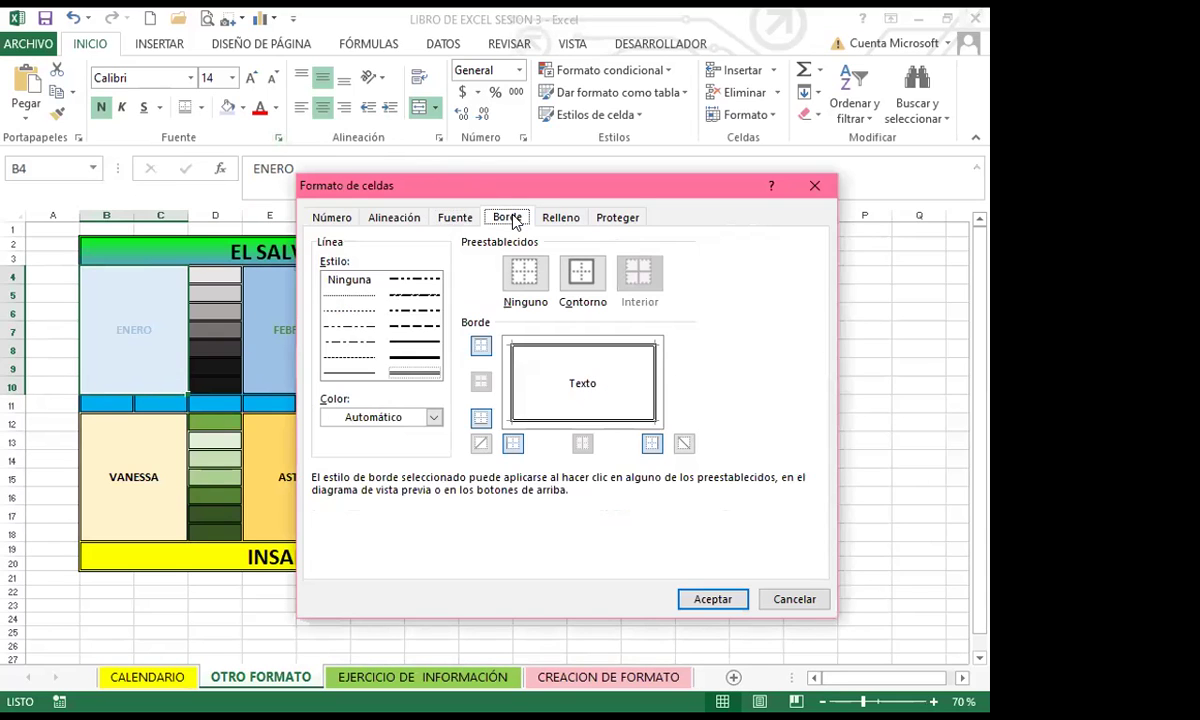
pyautogui.click(560, 219)
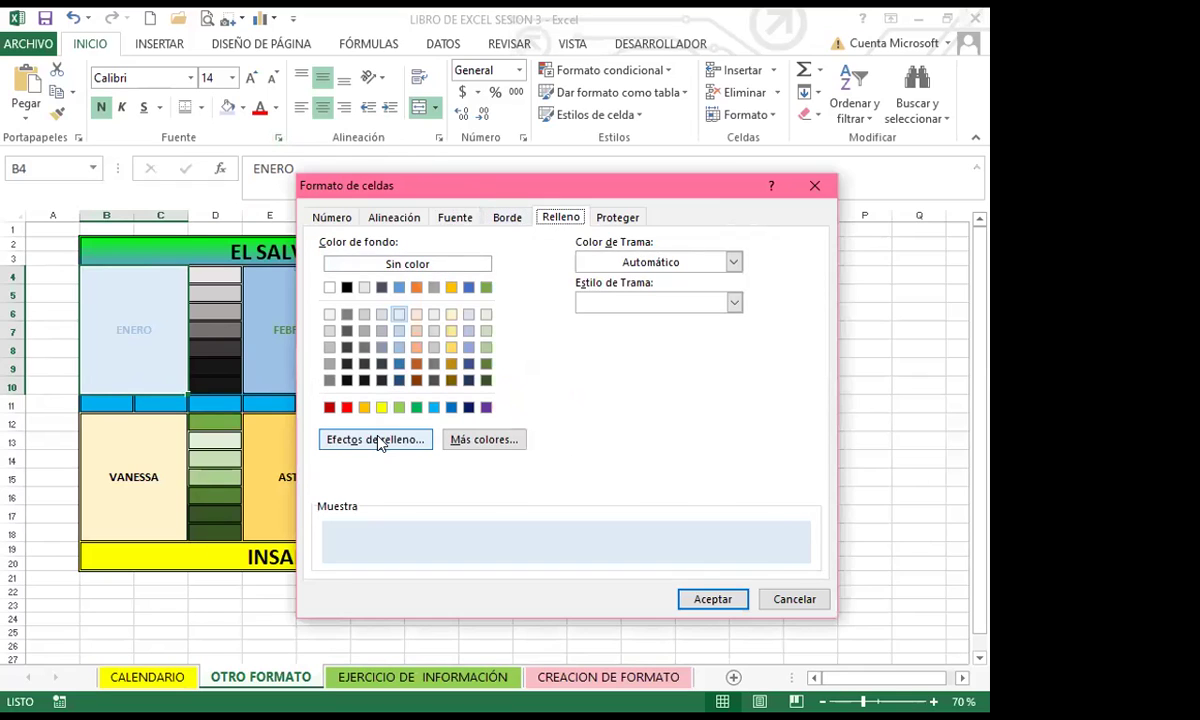
pyautogui.click(380, 443)
# - Look over the standard colours offered for the gradient's Color 1 and open the additional colours for Color 2
pyautogui.click(649, 276)
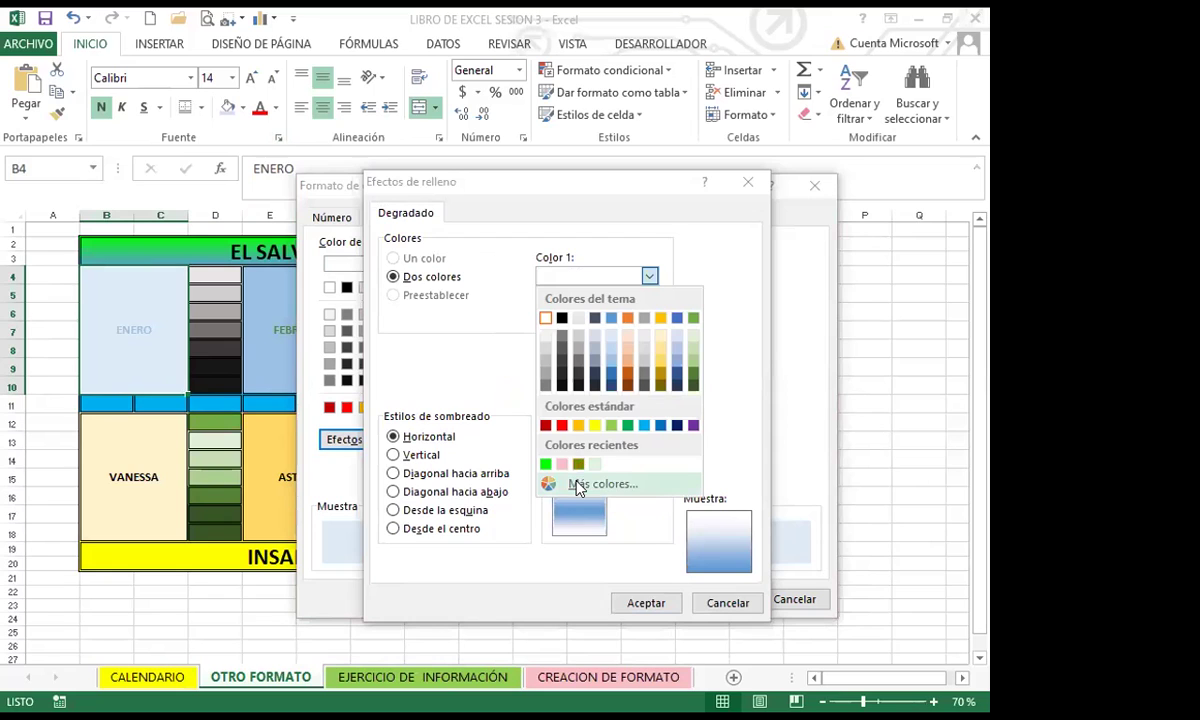
pyautogui.click(577, 486)
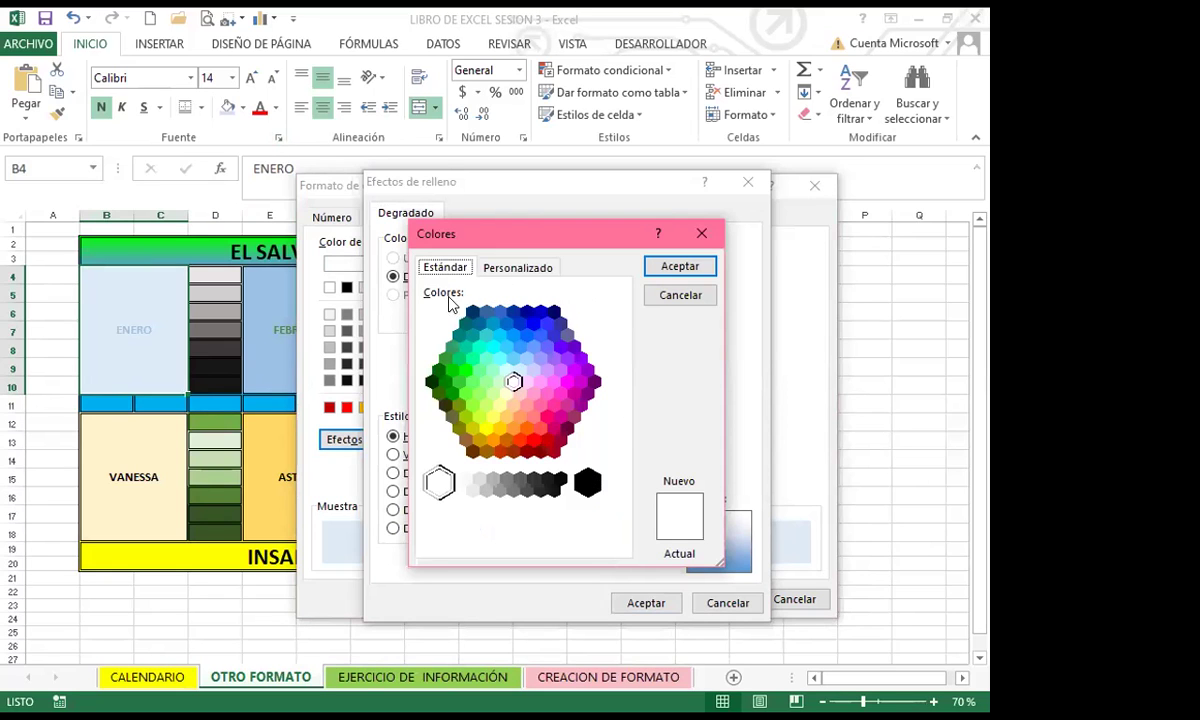
pyautogui.click(701, 233)
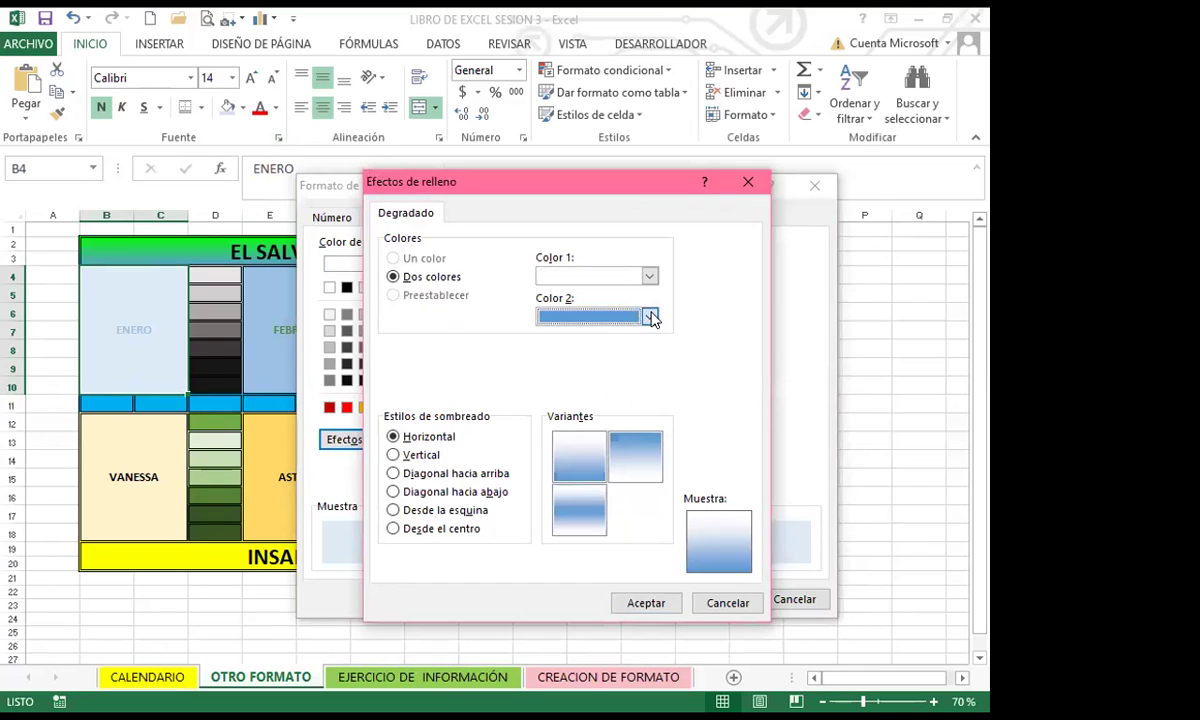
pyautogui.click(650, 317)
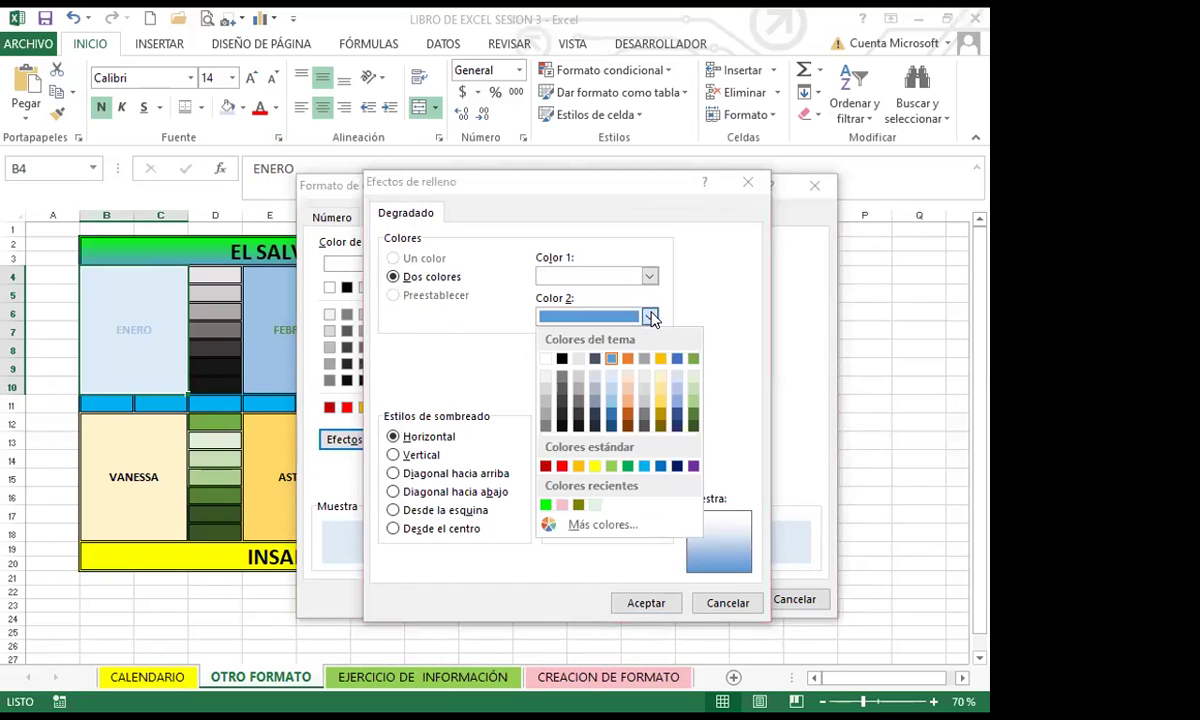
pyautogui.click(601, 526)
# - Try a darker and a lighter custom blue for Color 2 using the RGB colour model
pyautogui.moveTo(621, 356); pyautogui.dragTo(620, 391)
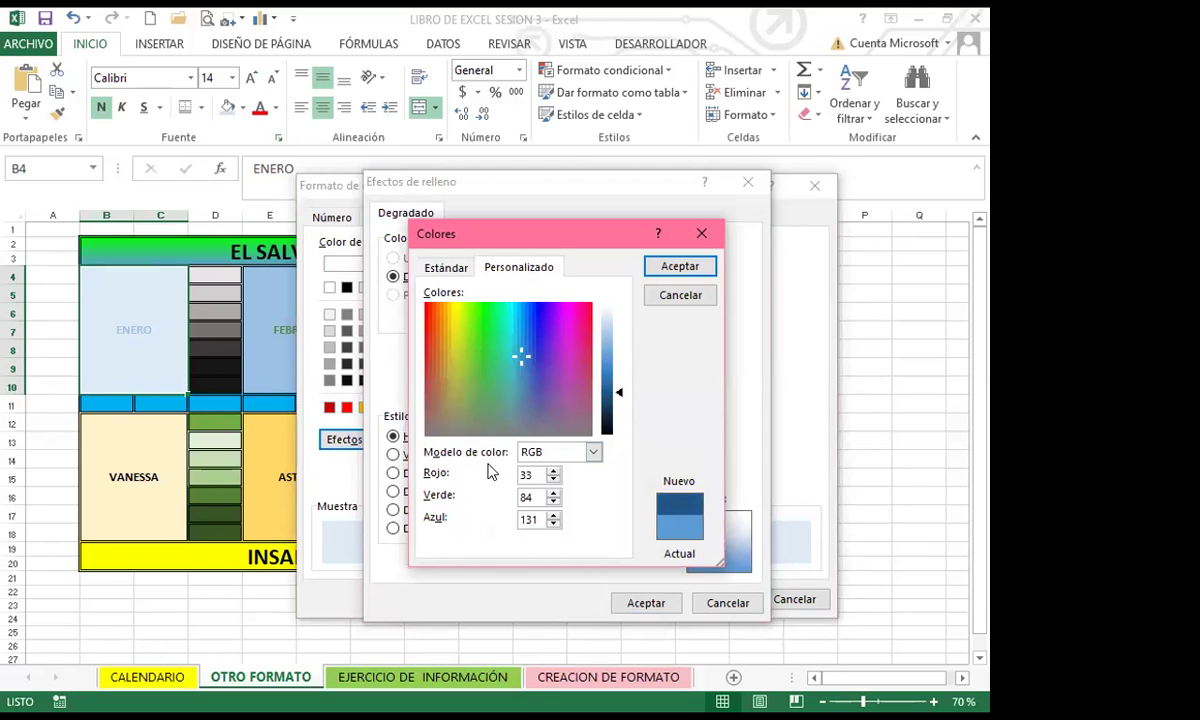
pyautogui.click(594, 453)
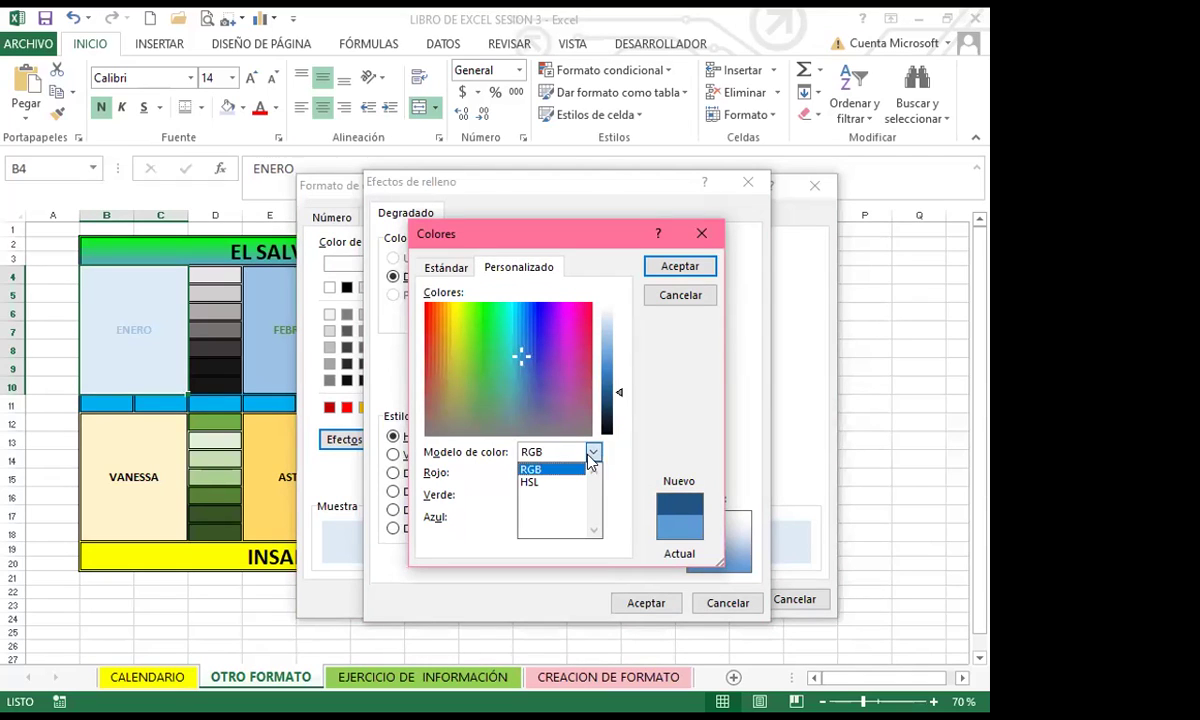
pyautogui.click(531, 469)
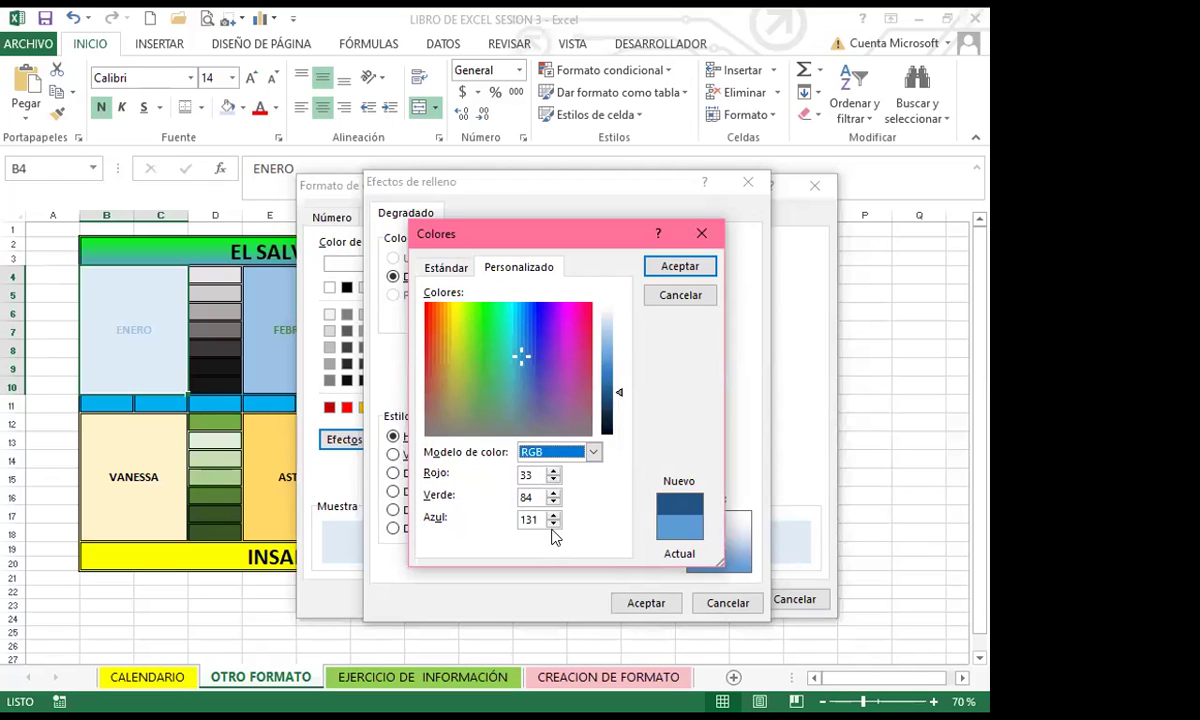
pyautogui.moveTo(616, 392); pyautogui.dragTo(620, 316)
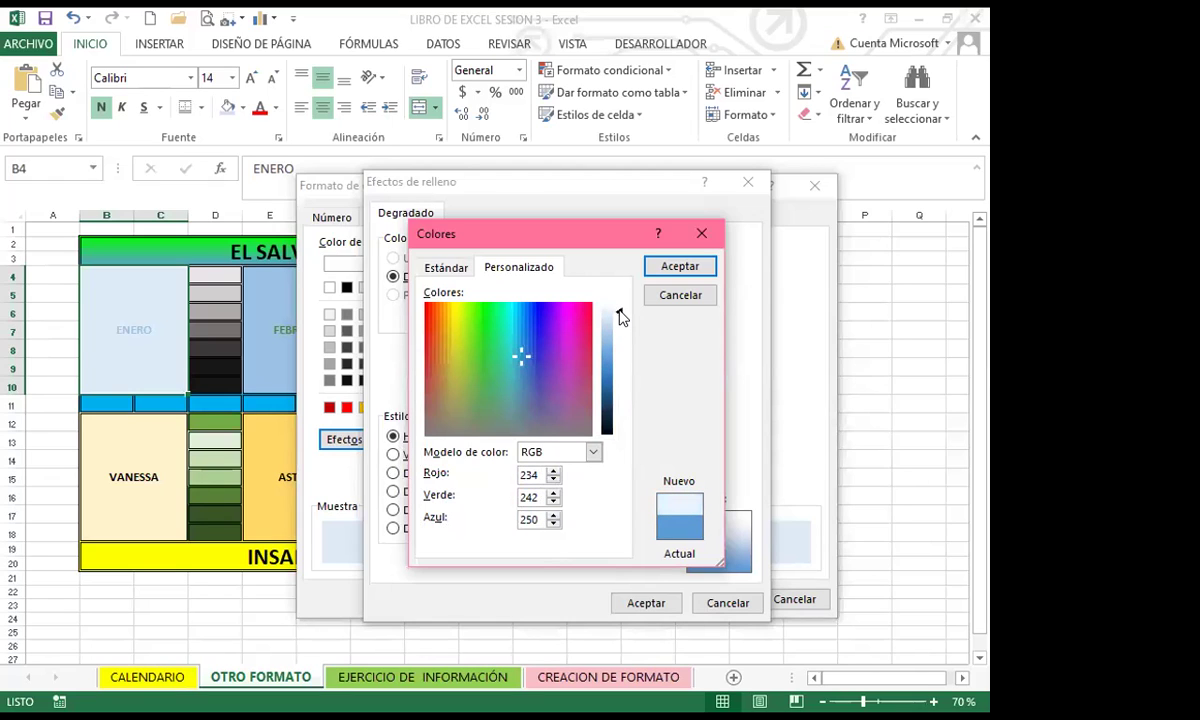
# - Set Color 2 of the ENERO gradient to hot pink from the standard colours
pyautogui.click(443, 269)
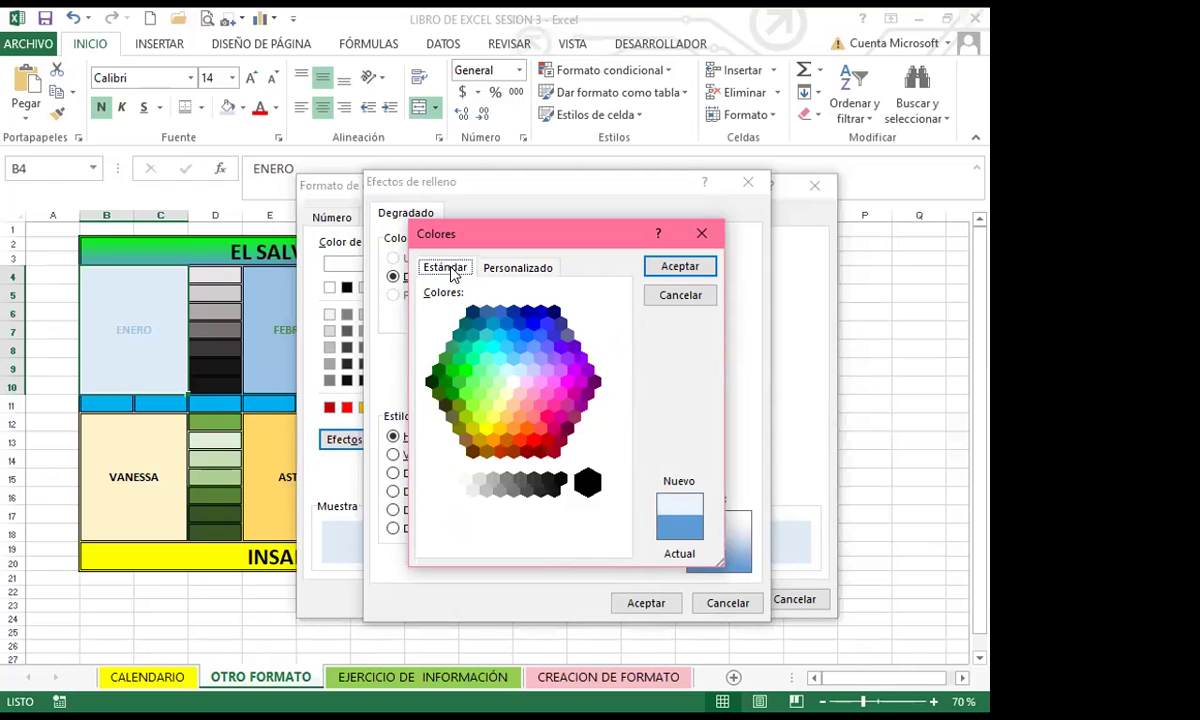
pyautogui.click(550, 422)
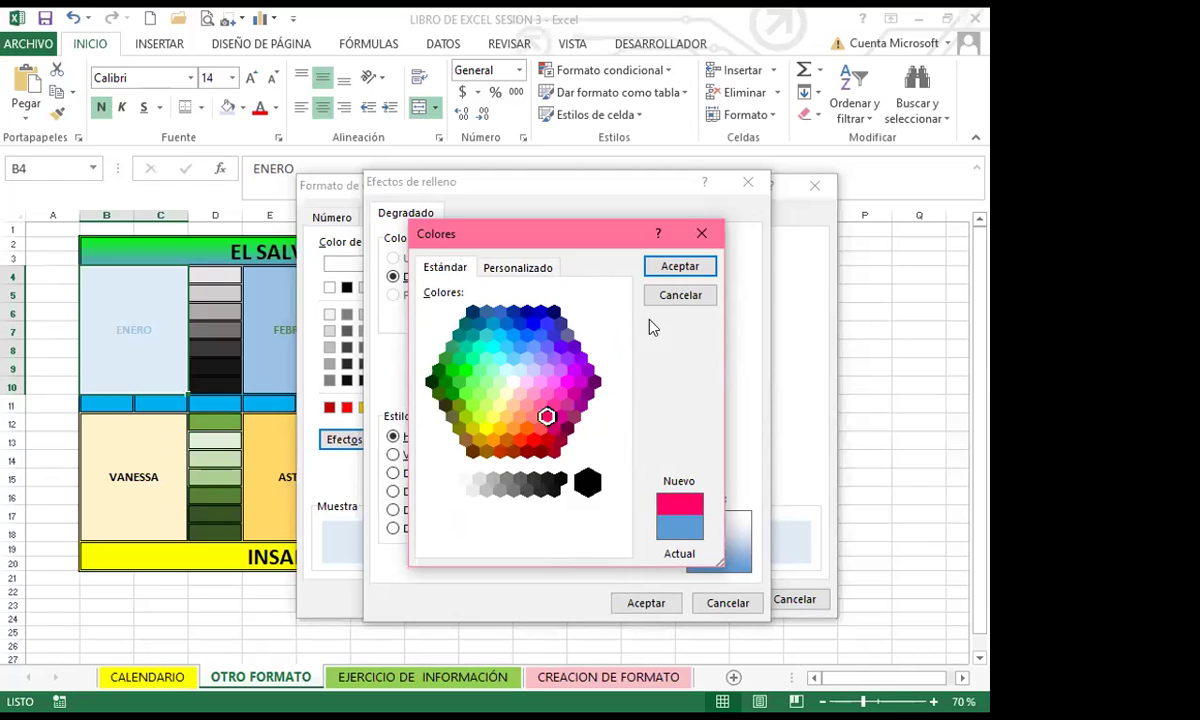
pyautogui.click(678, 266)
# - Set Color 1 to the recent light pink, shade from the centre, and apply the gradient to the ENERO cell
pyautogui.click(649, 277)
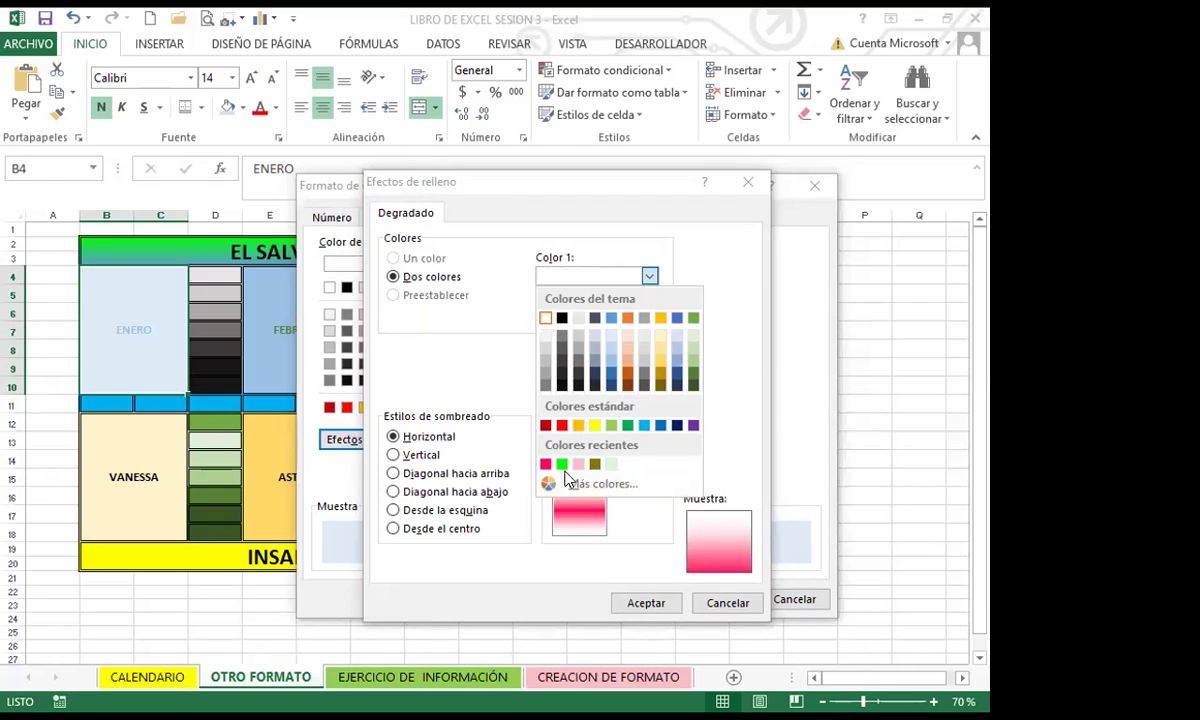
pyautogui.click(578, 463)
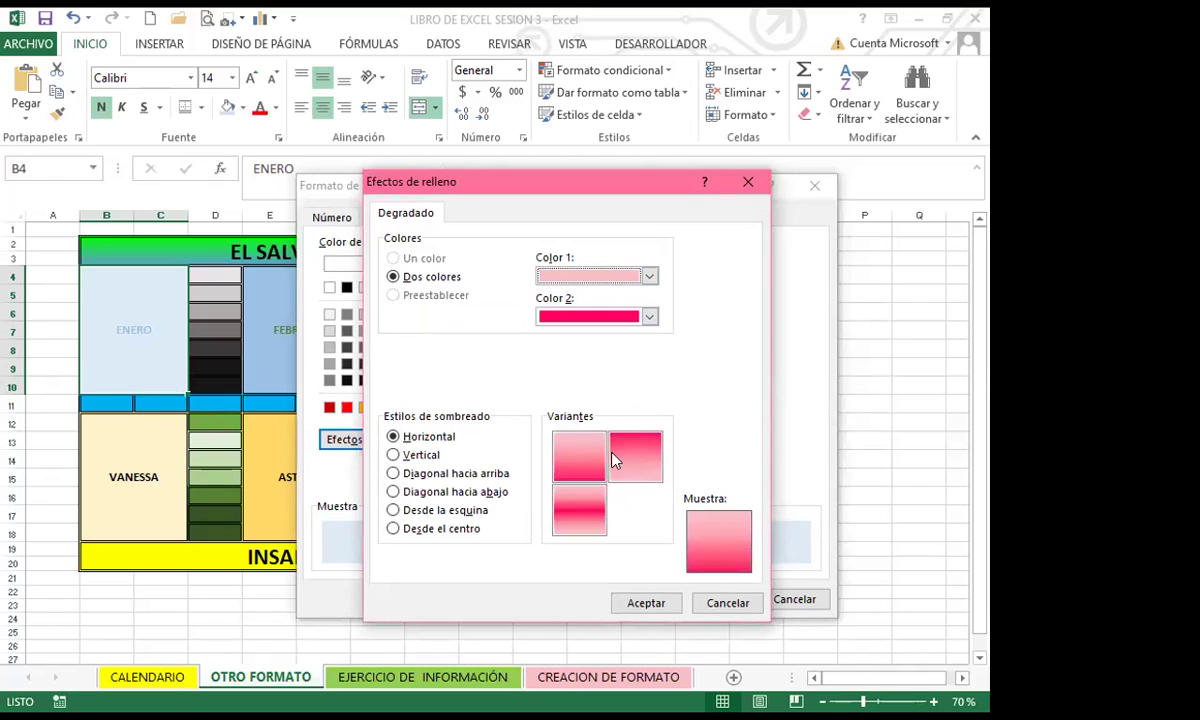
pyautogui.click(394, 529)
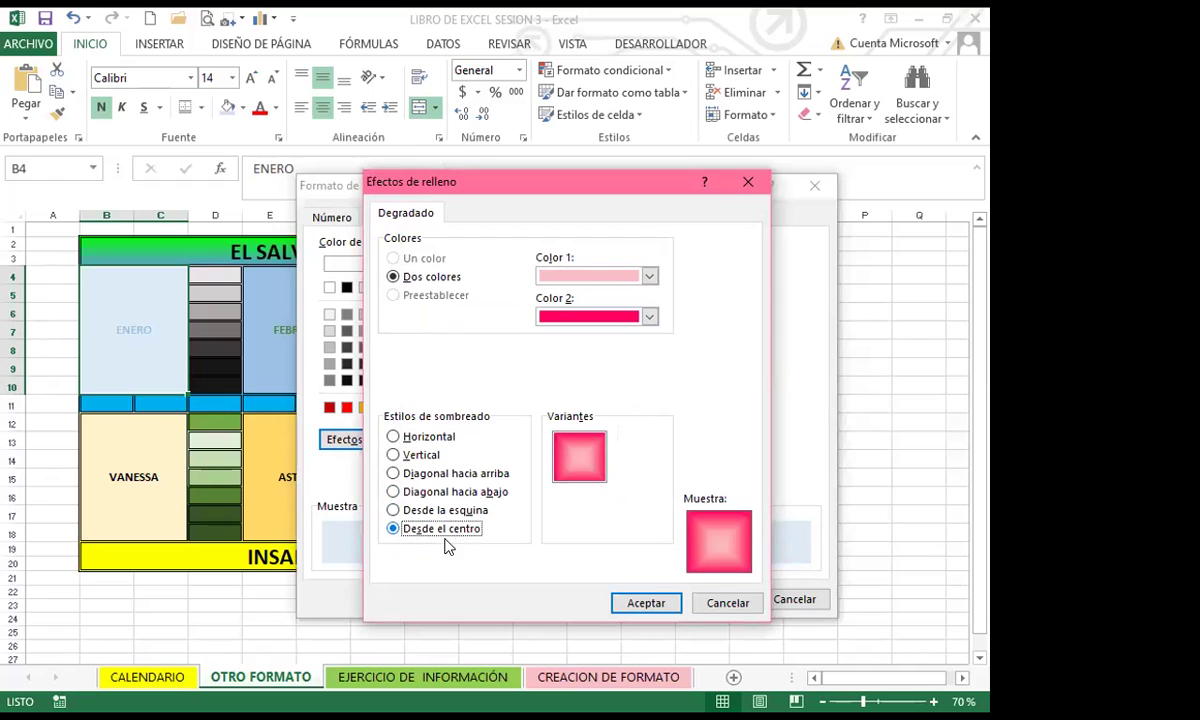
pyautogui.click(645, 604)
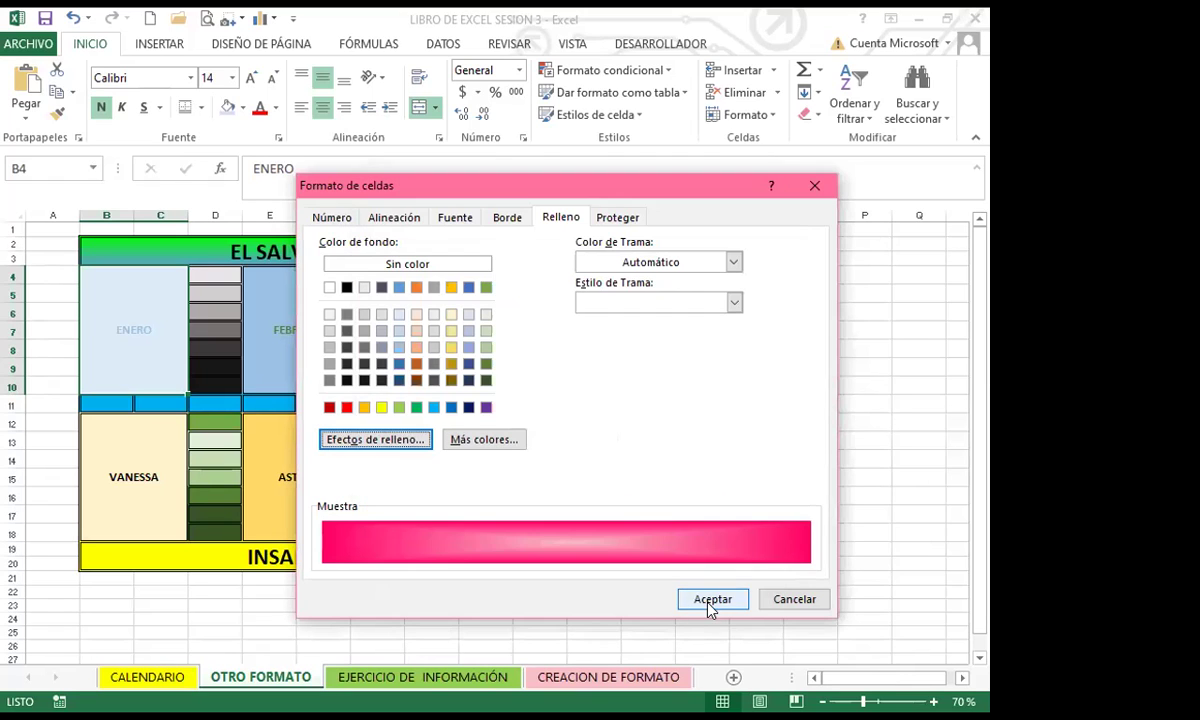
pyautogui.click(708, 600)
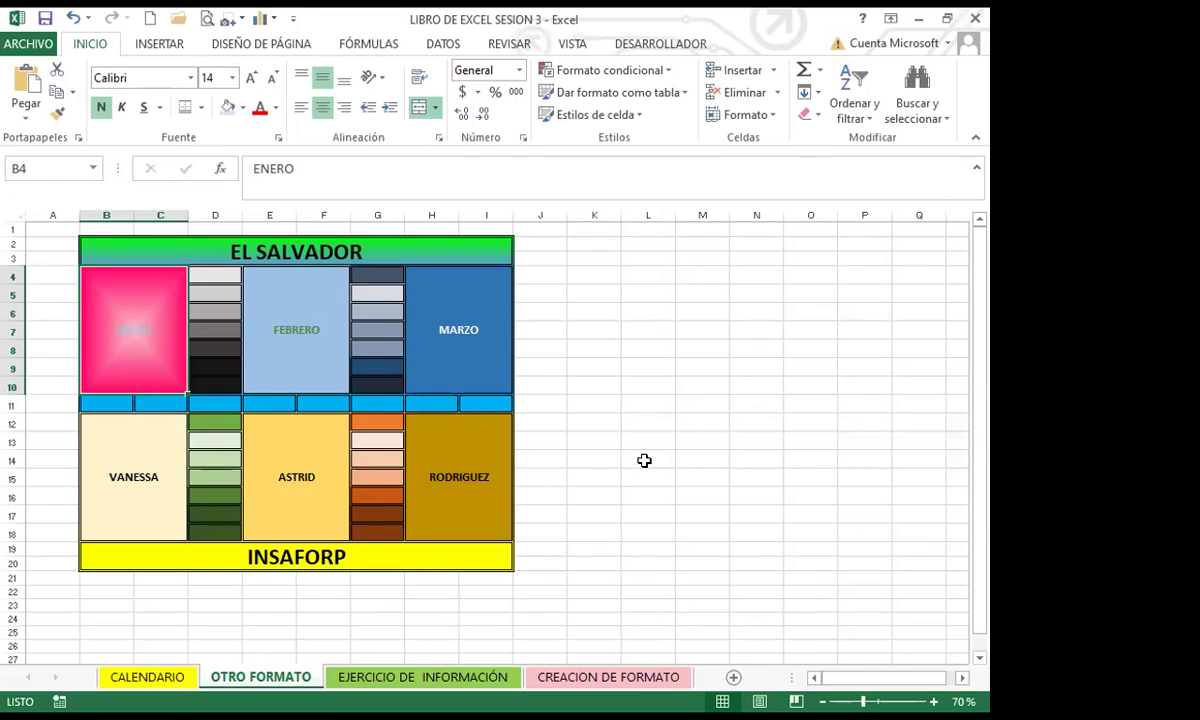
# - Open the fill settings for the FEBRERO cell
pyautogui.click(288, 340)
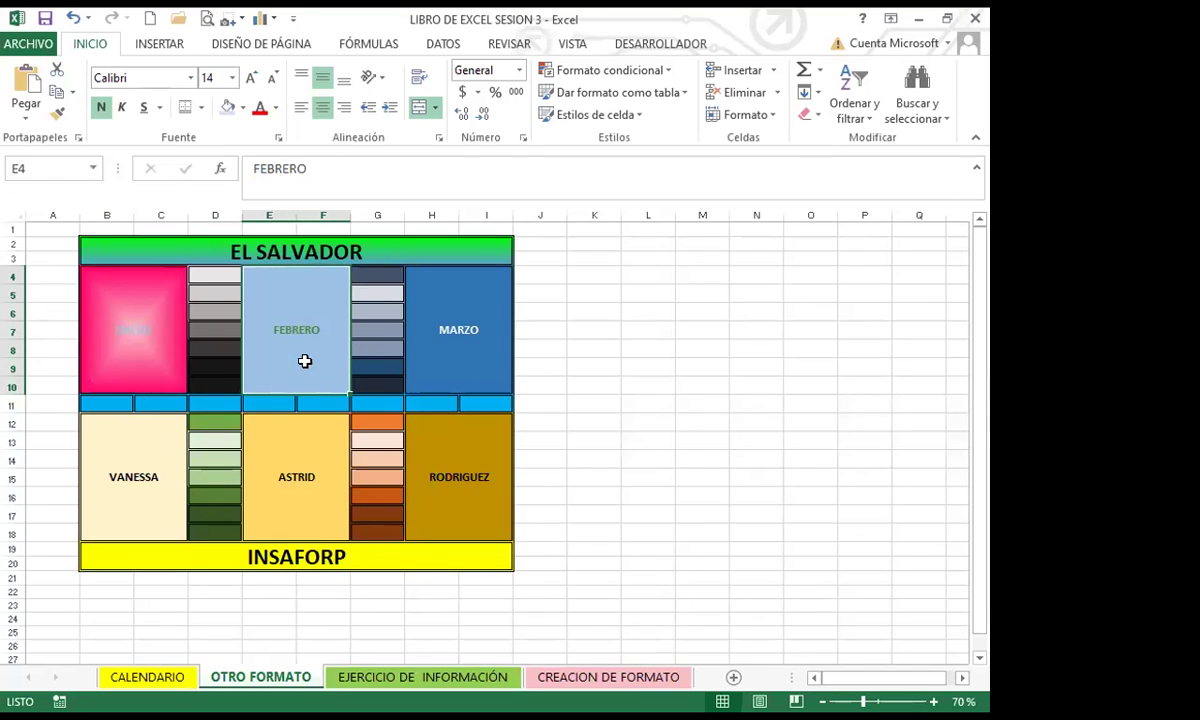
pyautogui.click(279, 139)
pyautogui.click(560, 217)
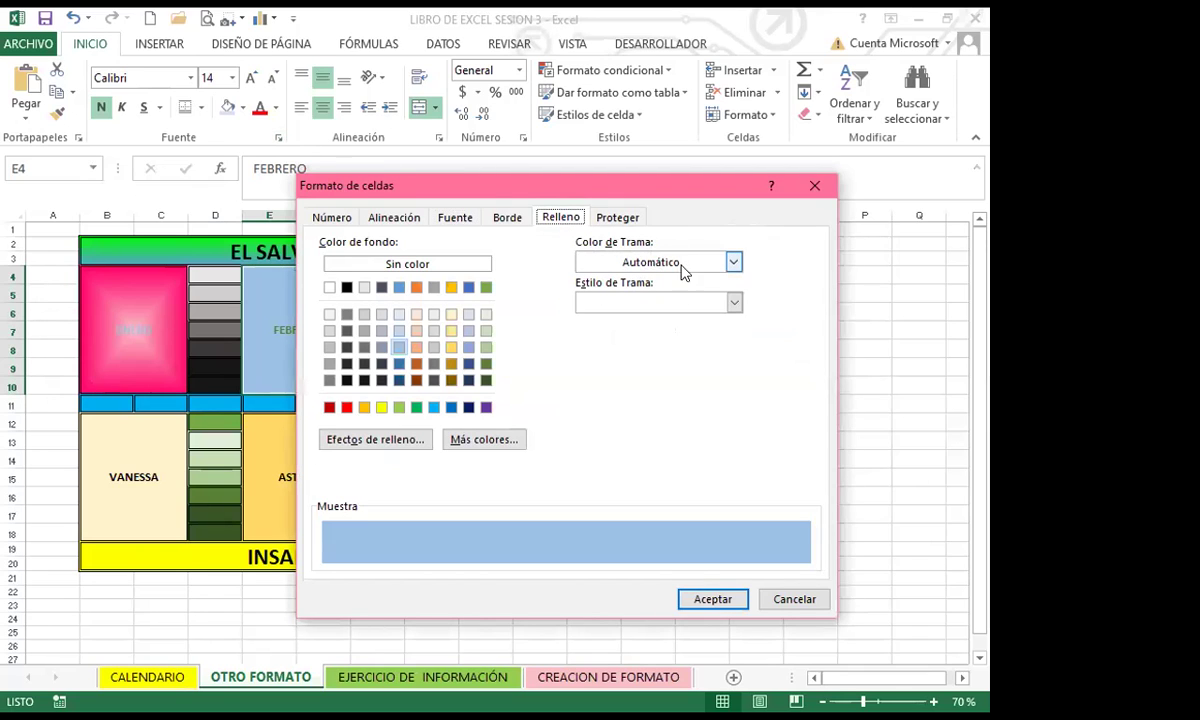
# - Try a hot pink pattern colour on the FEBRERO cell with thin vertical and thin horizontal stripes
pyautogui.click(735, 262)
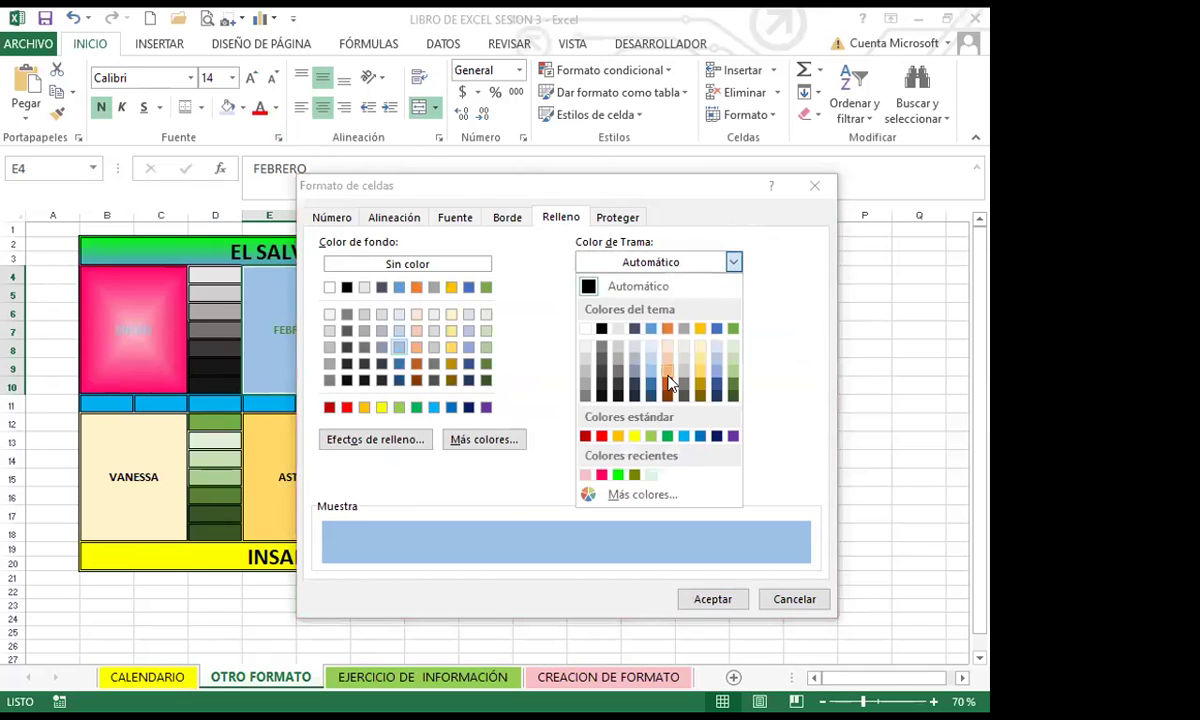
pyautogui.click(601, 476)
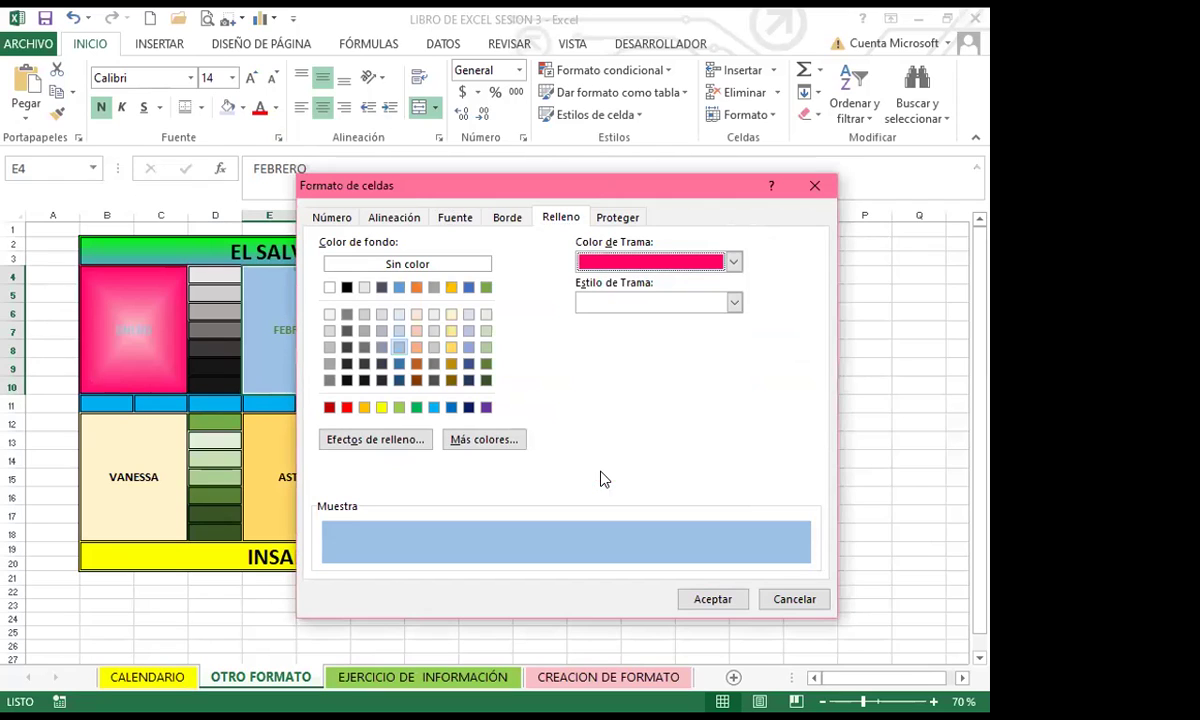
pyautogui.click(735, 303)
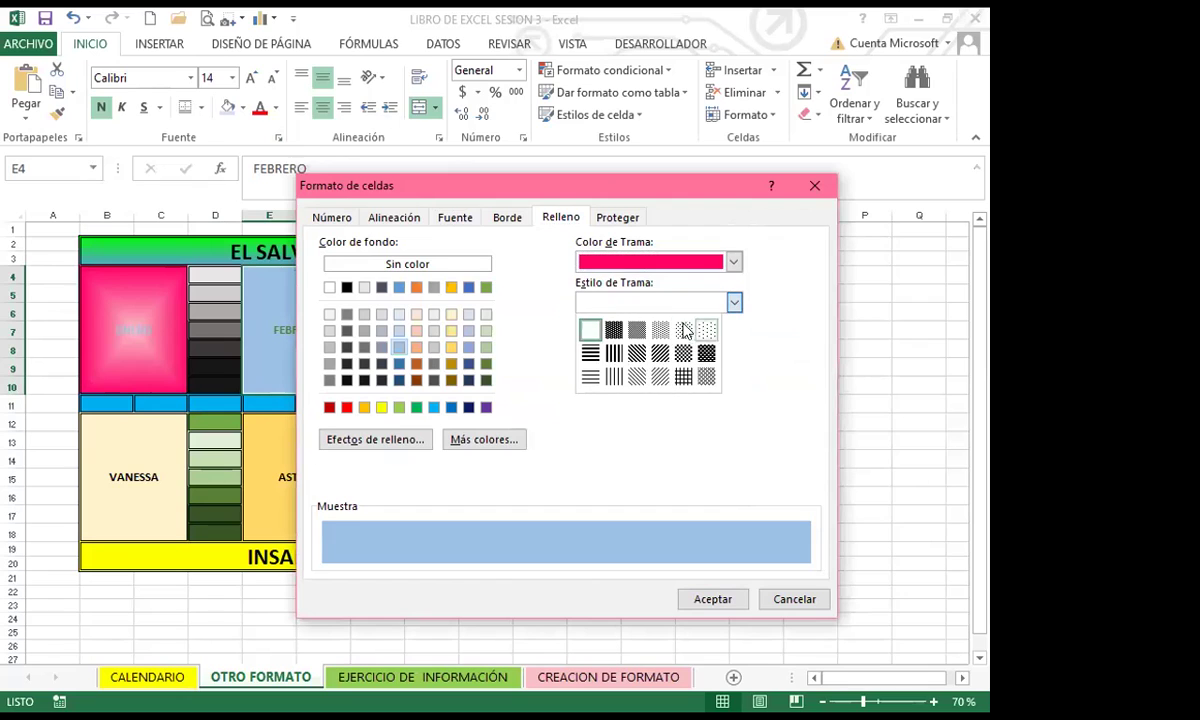
pyautogui.click(612, 378)
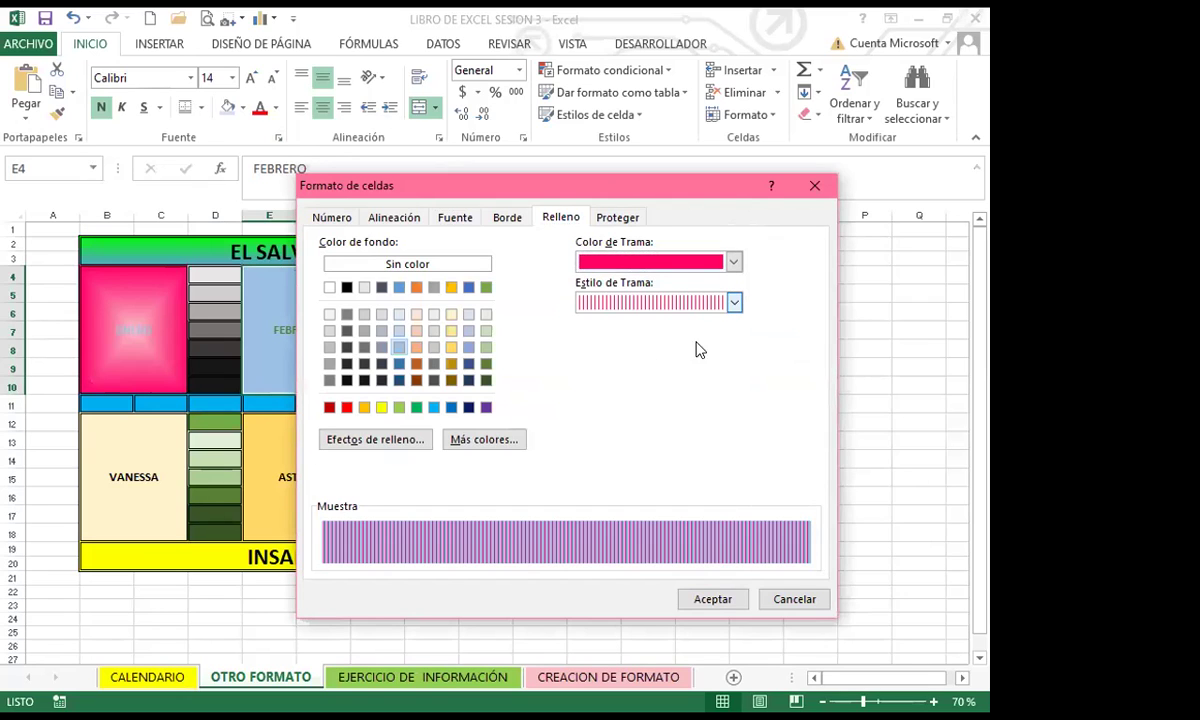
pyautogui.click(735, 302)
pyautogui.click(590, 377)
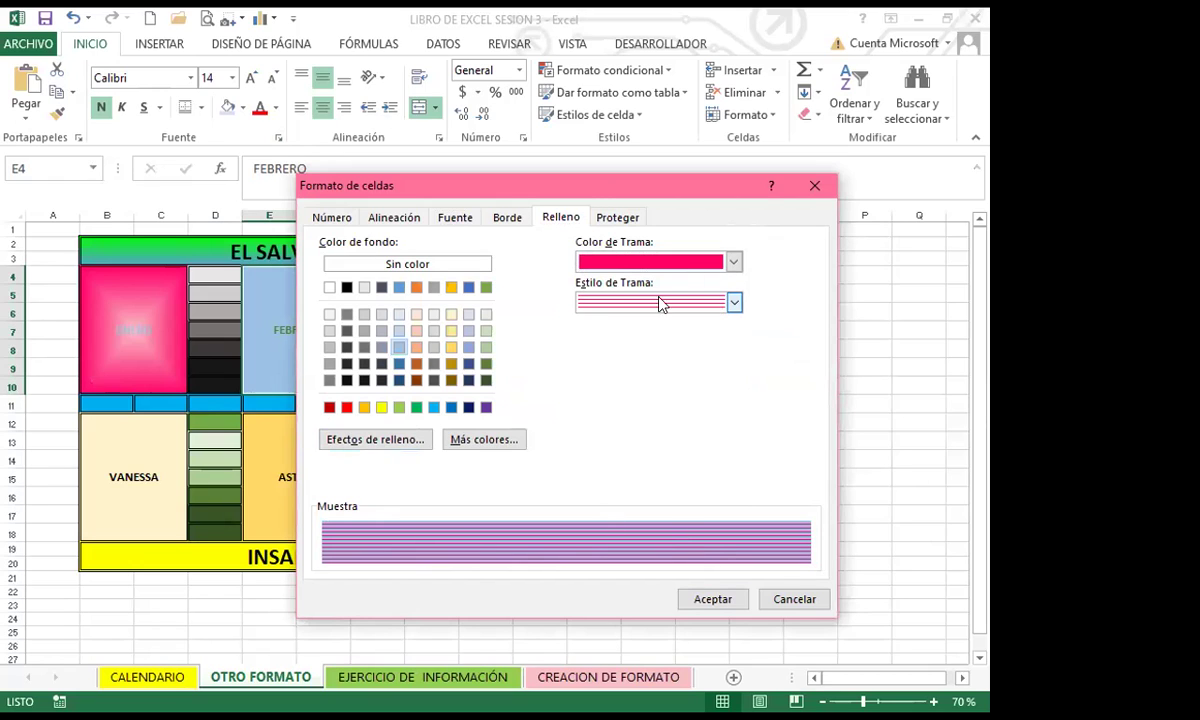
# - Apply a dark blue thin vertical stripe pattern to the FEBRERO cell
pyautogui.click(733, 261)
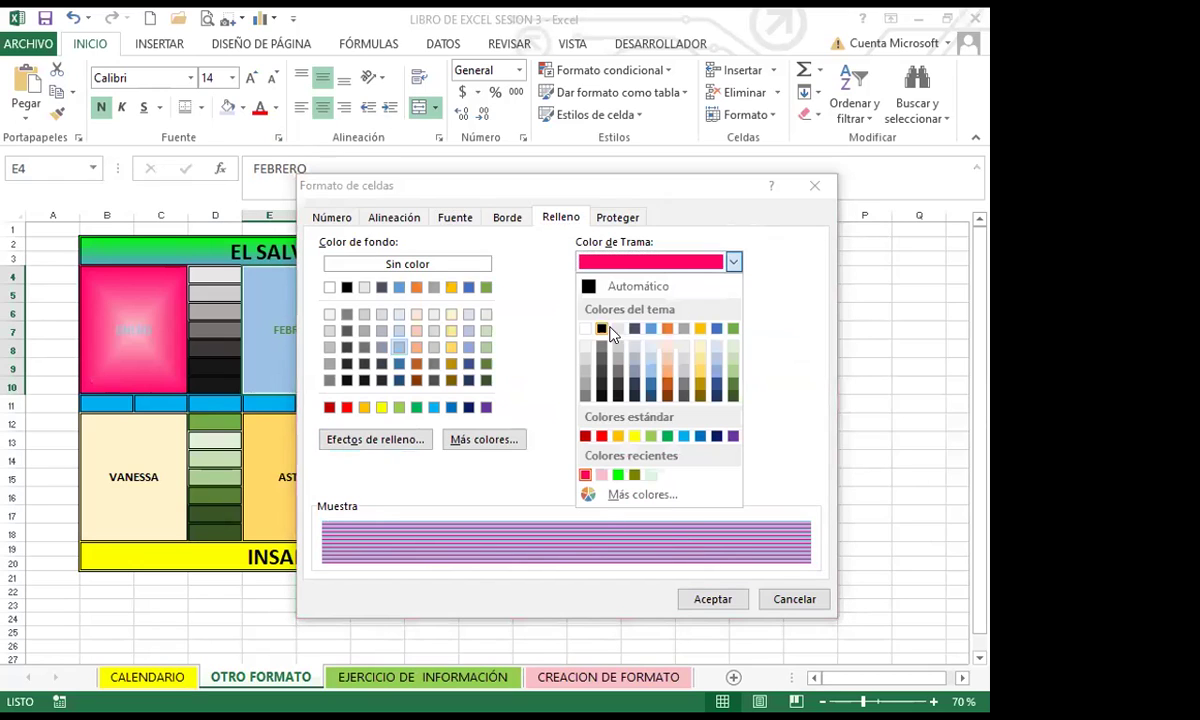
pyautogui.click(649, 392)
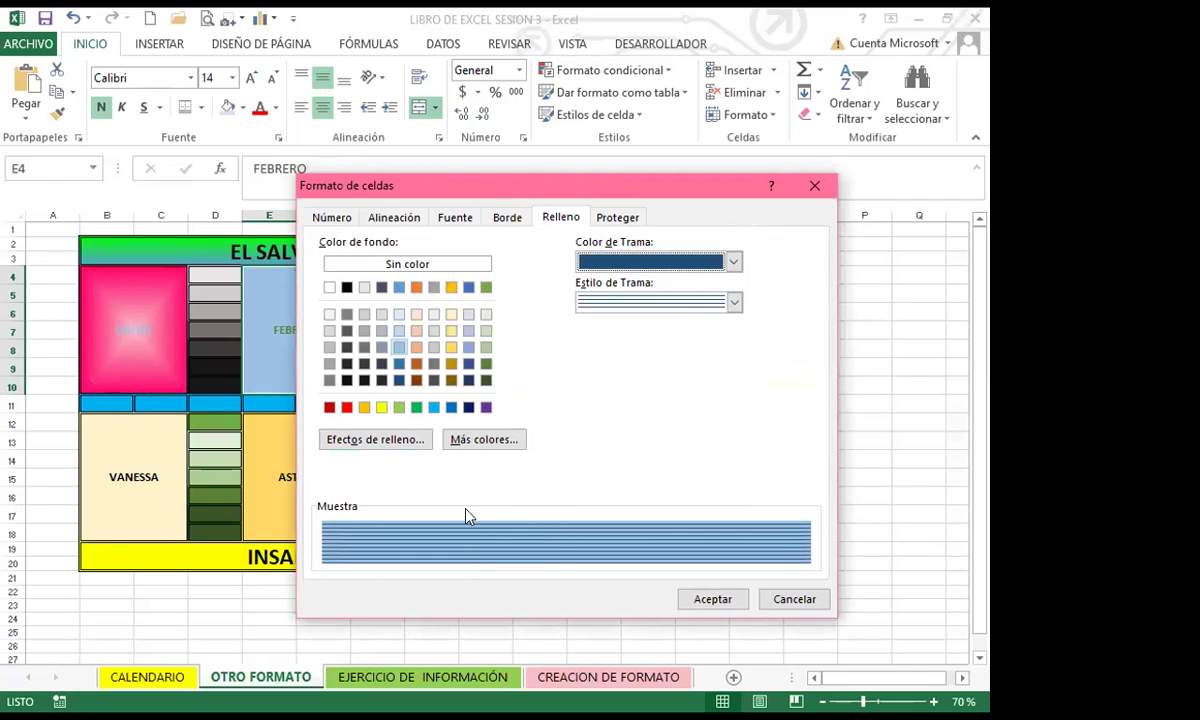
pyautogui.click(734, 302)
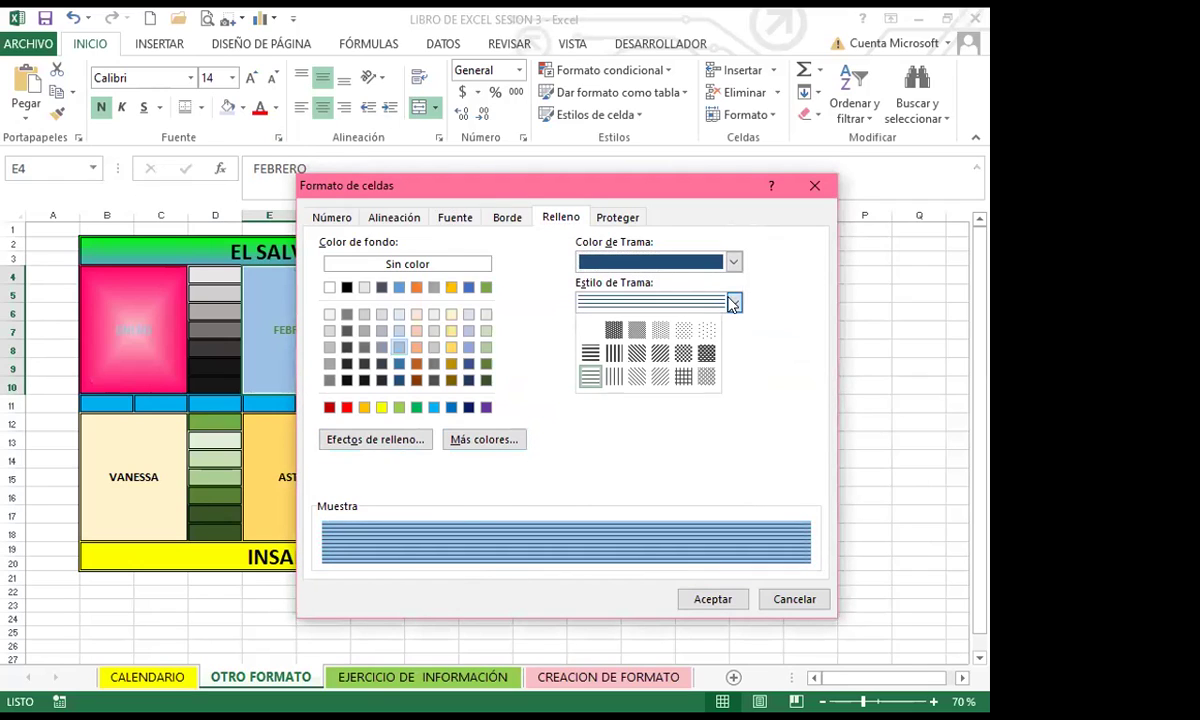
pyautogui.click(613, 372)
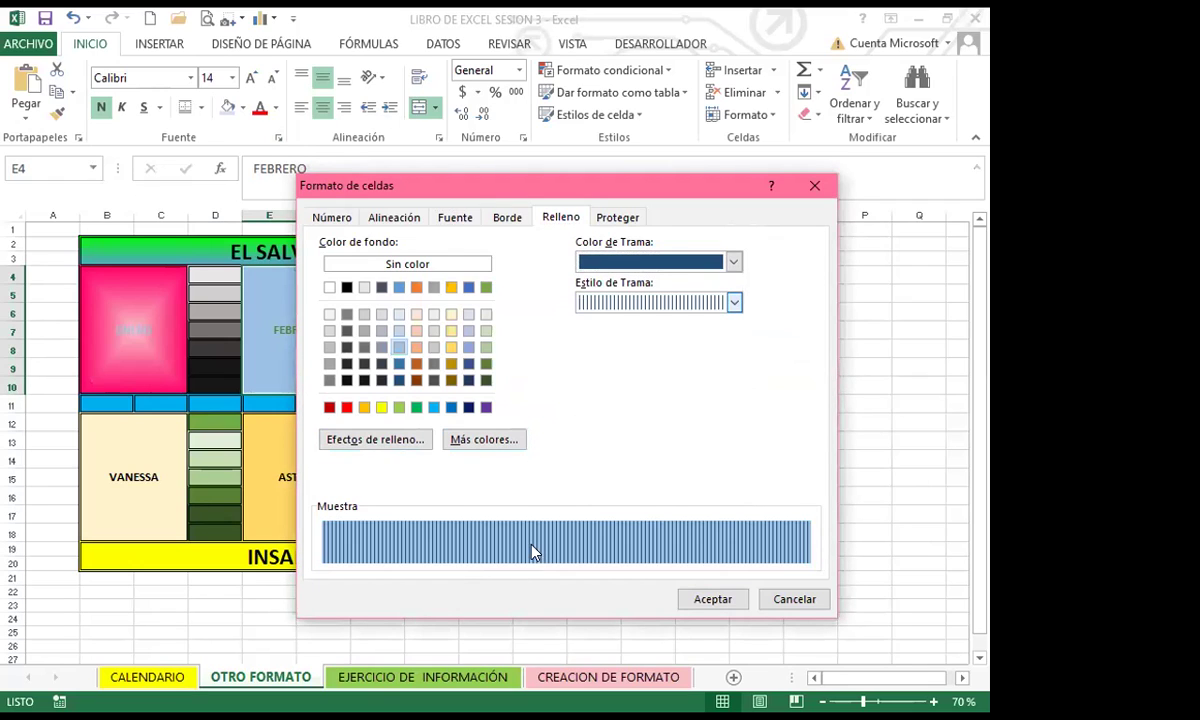
pyautogui.click(712, 598)
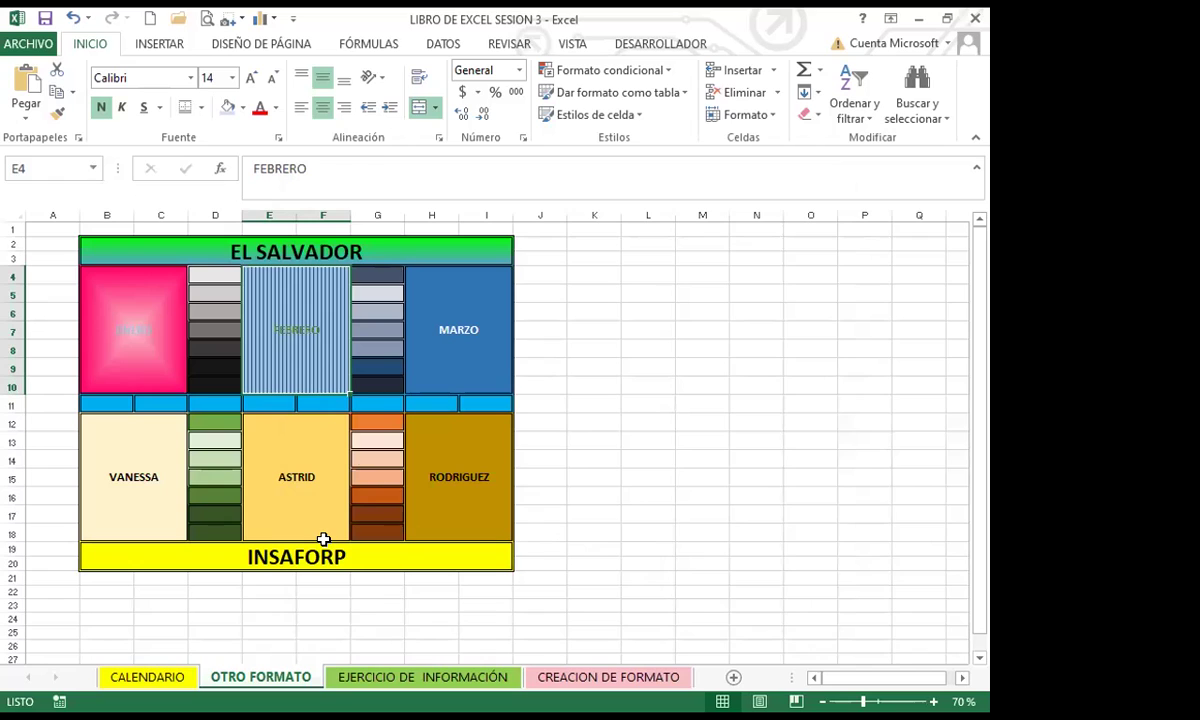
# - Remove the fill colour from the MARZO cell and make its text red
pyautogui.click(453, 376)
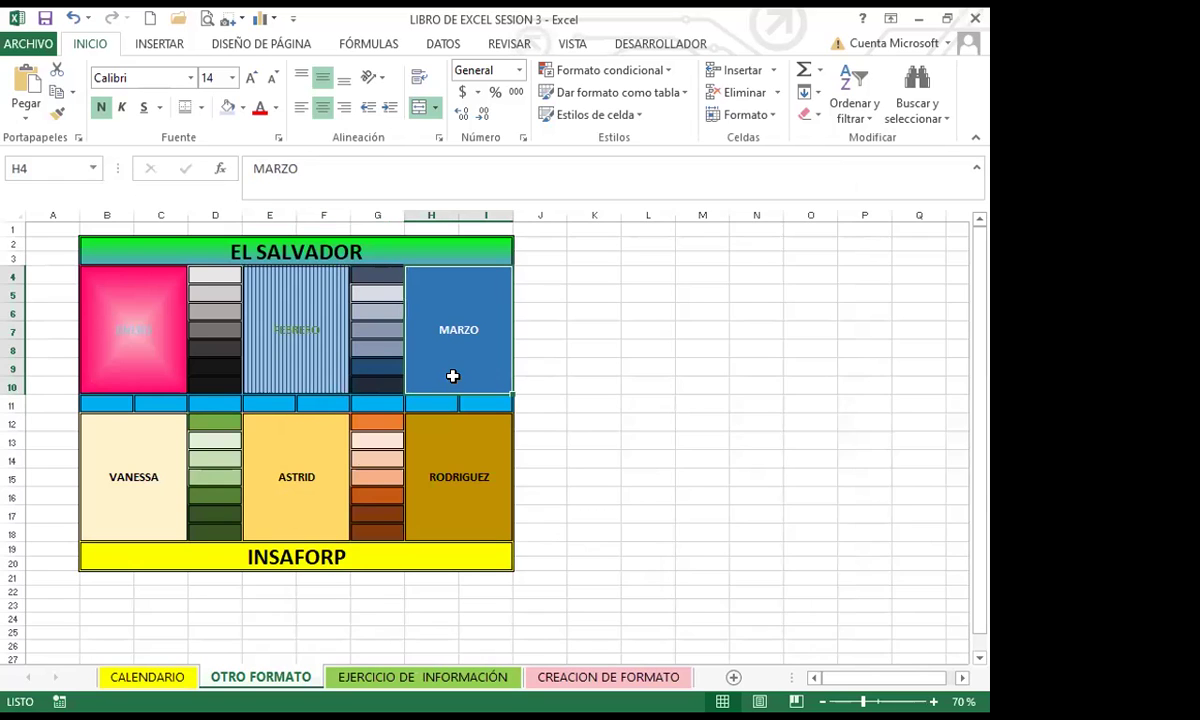
pyautogui.click(245, 107)
pyautogui.click(254, 311)
pyautogui.click(260, 110)
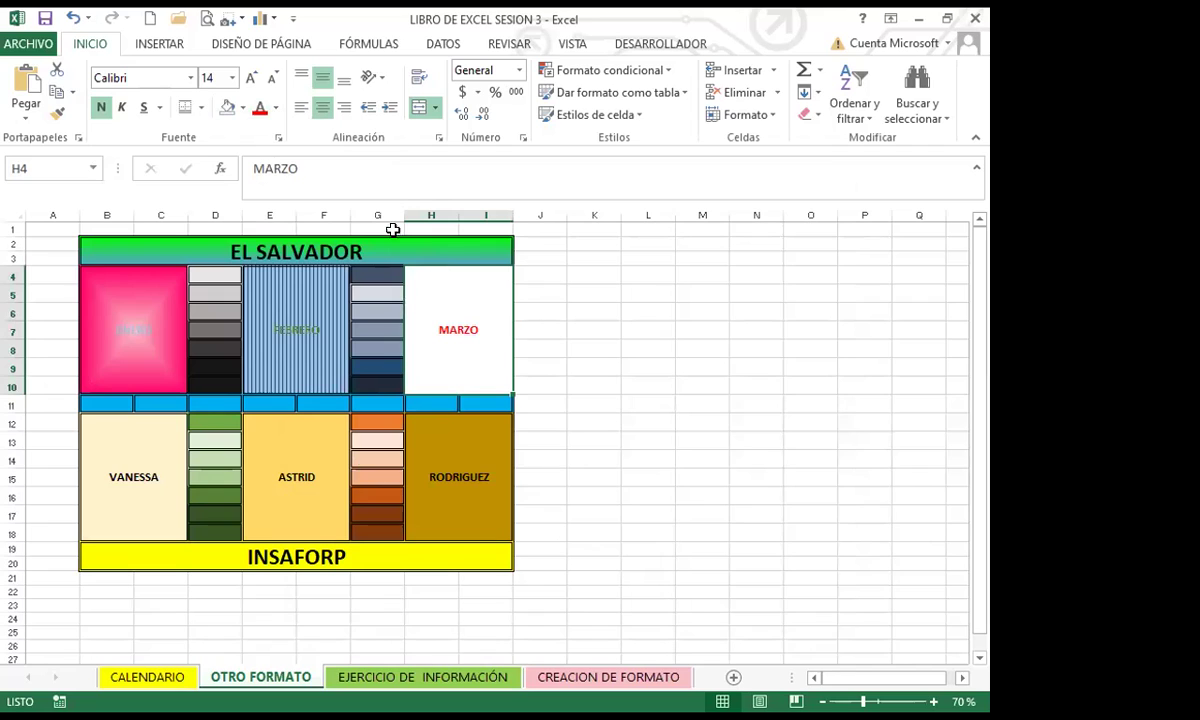
# - Fill the MARZO cell with a bright green pattern using the sparsest dot style
pyautogui.click(278, 139)
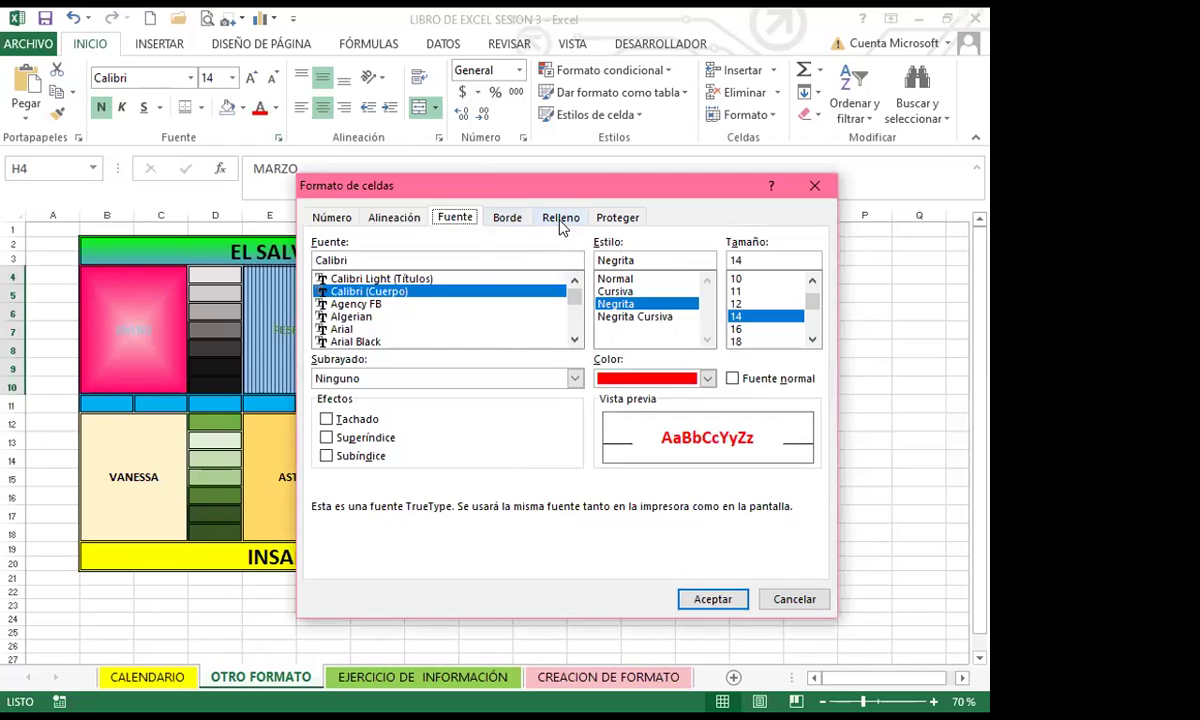
pyautogui.click(560, 217)
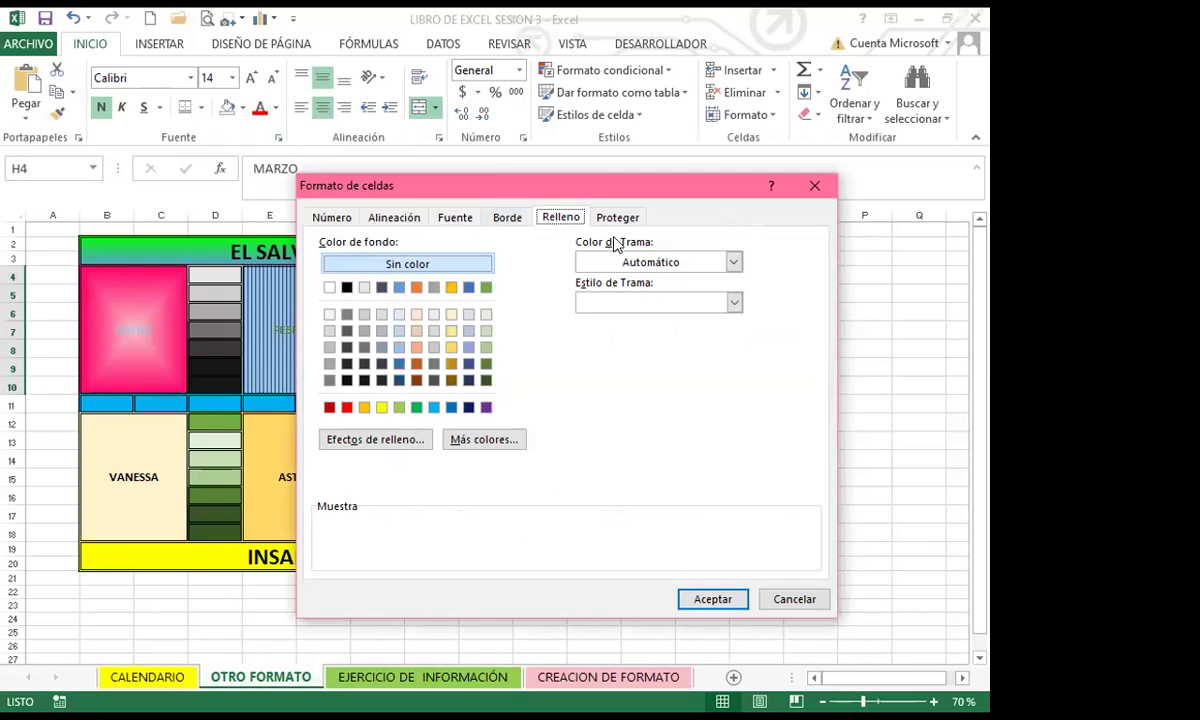
pyautogui.click(733, 261)
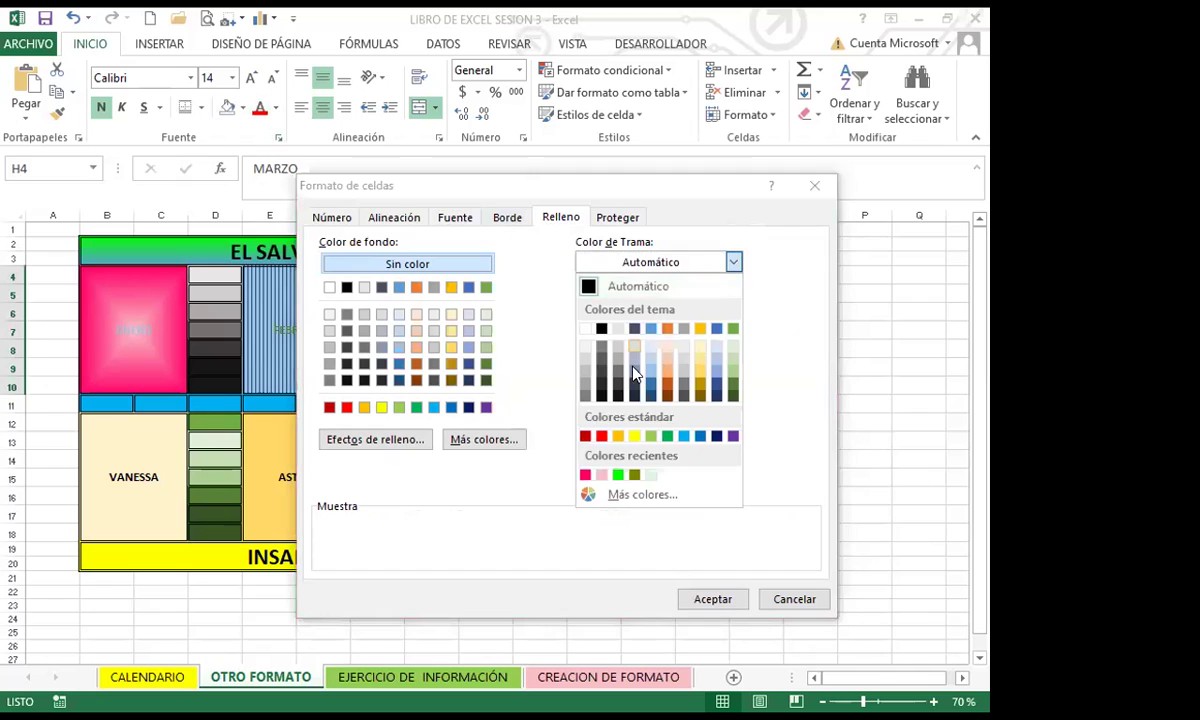
pyautogui.click(618, 475)
pyautogui.click(734, 303)
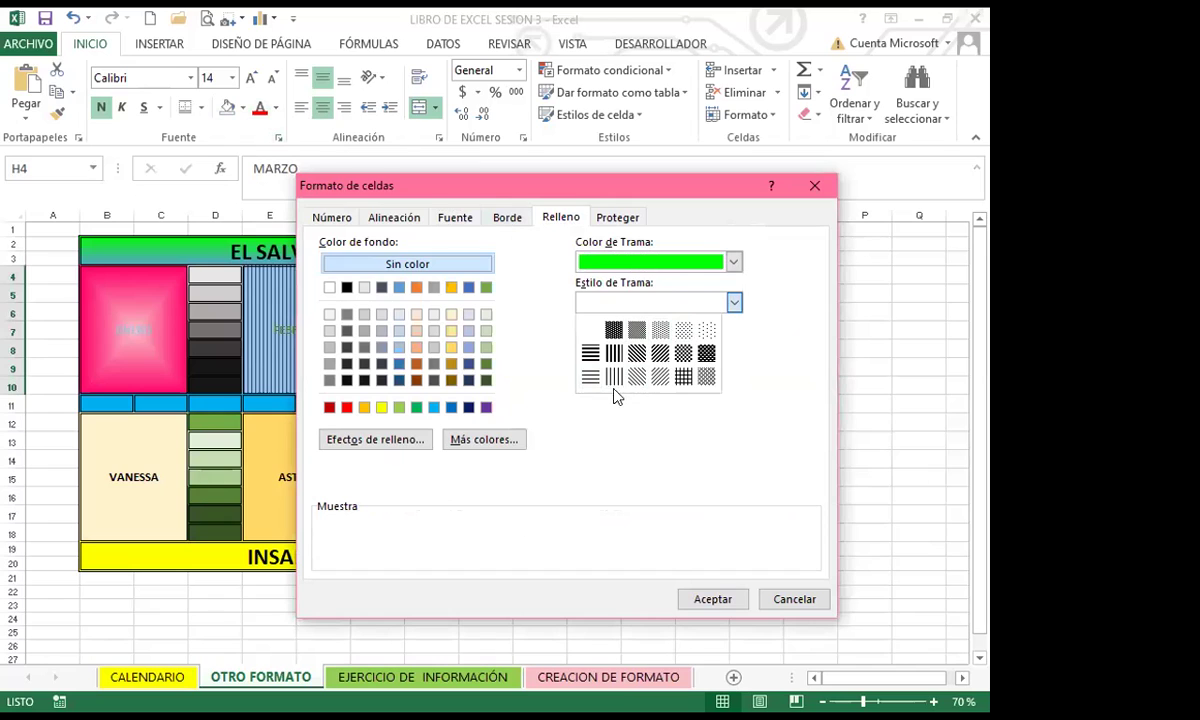
pyautogui.click(707, 329)
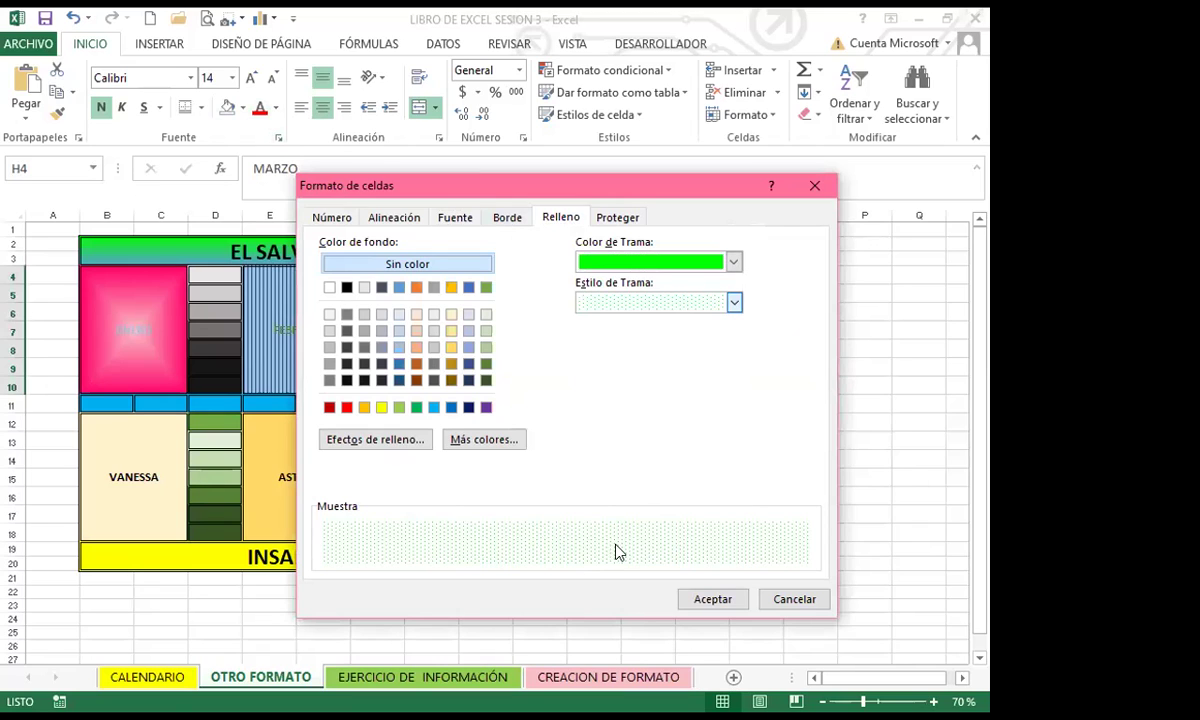
pyautogui.click(712, 601)
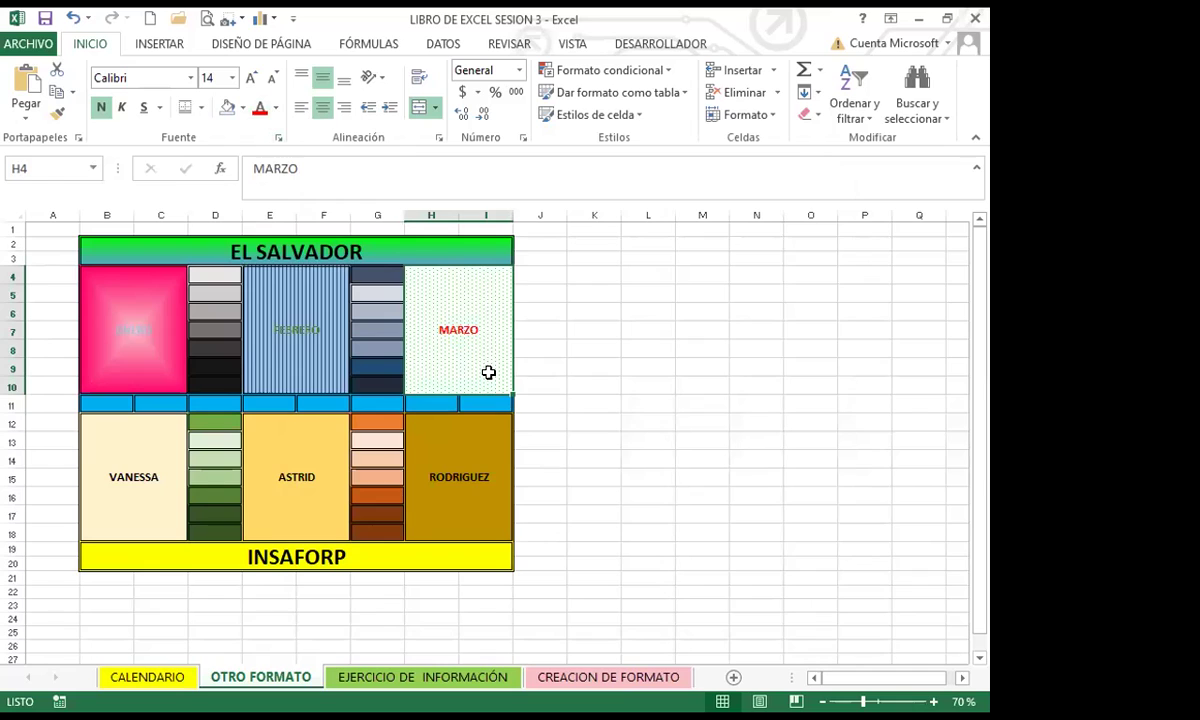
# - Add a dark red pattern with the second-sparsest dot style over the gold fill of merged cell H12
pyautogui.click(438, 428)
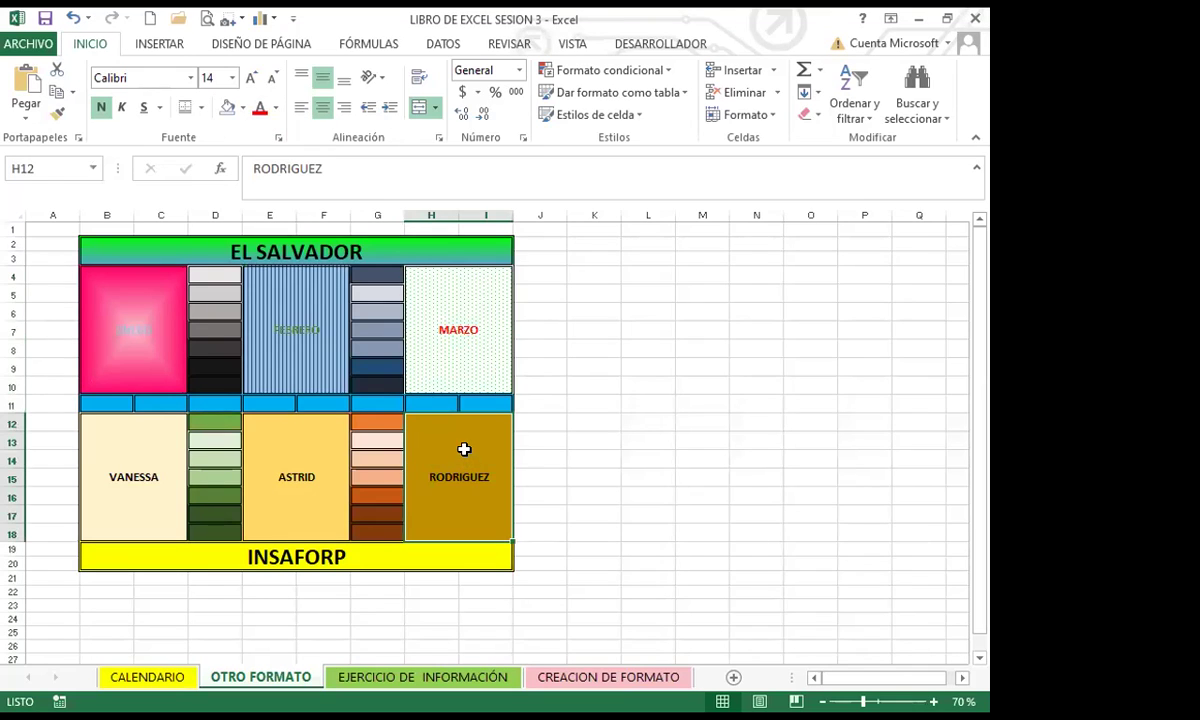
pyautogui.click(439, 137)
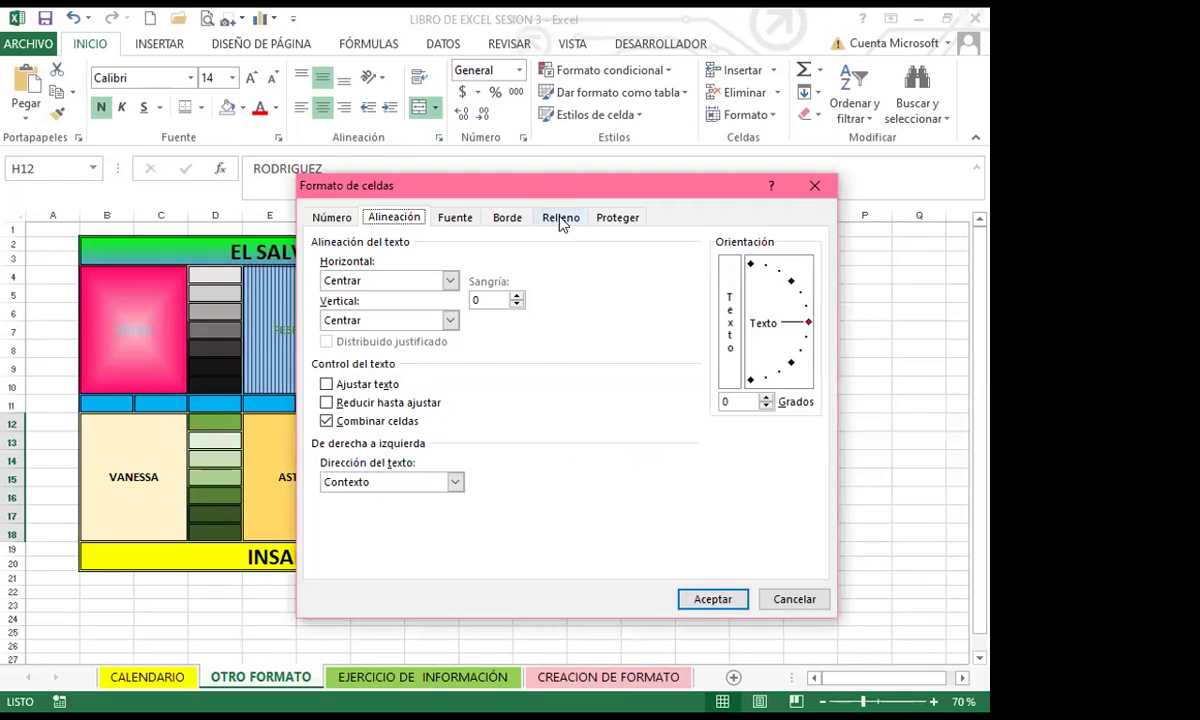
pyautogui.click(561, 218)
pyautogui.click(735, 262)
pyautogui.click(735, 262)
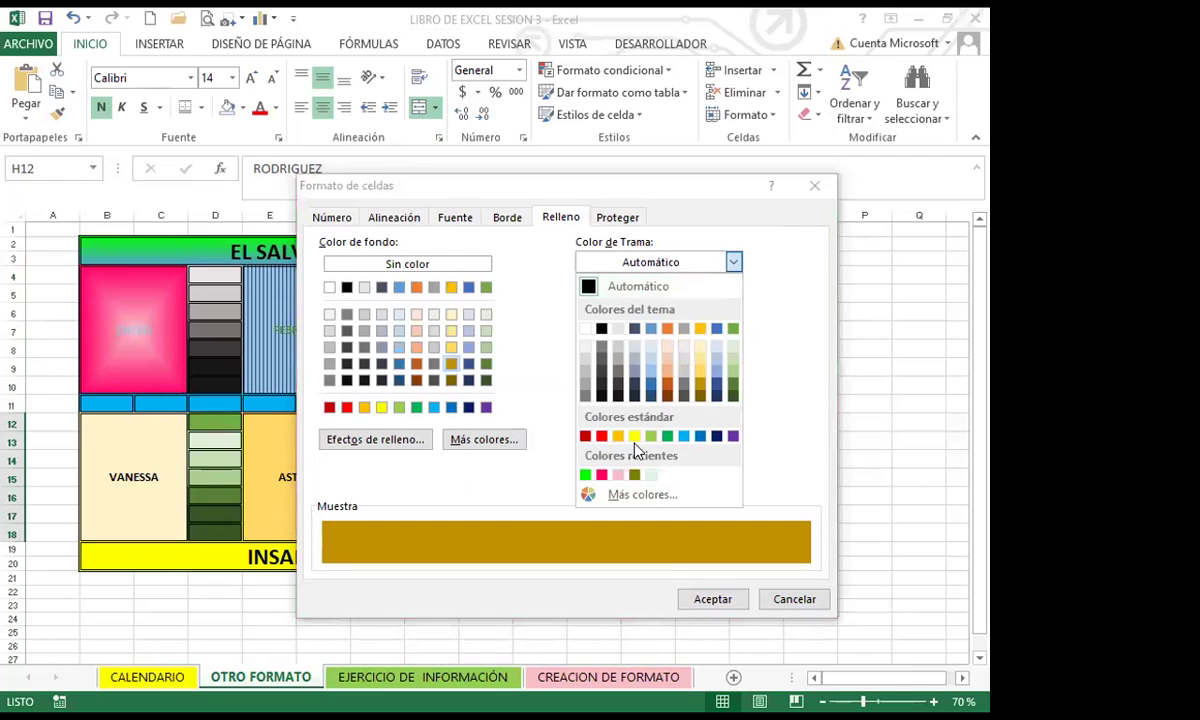
pyautogui.click(625, 498)
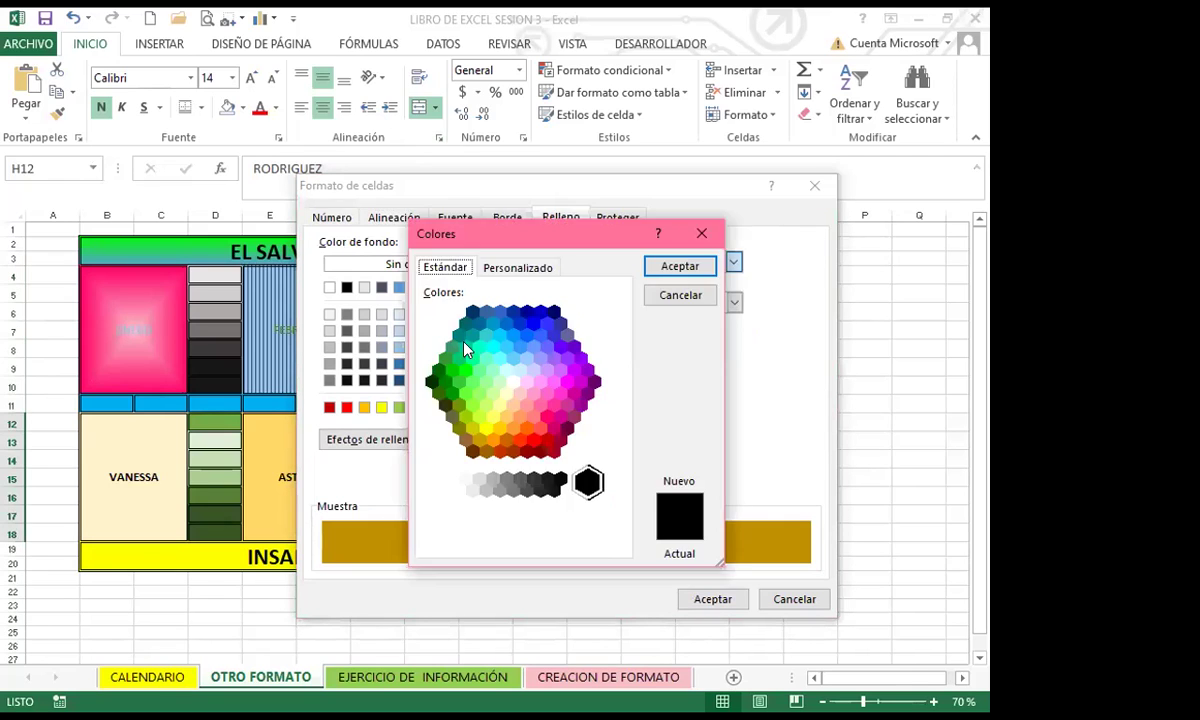
pyautogui.click(540, 451)
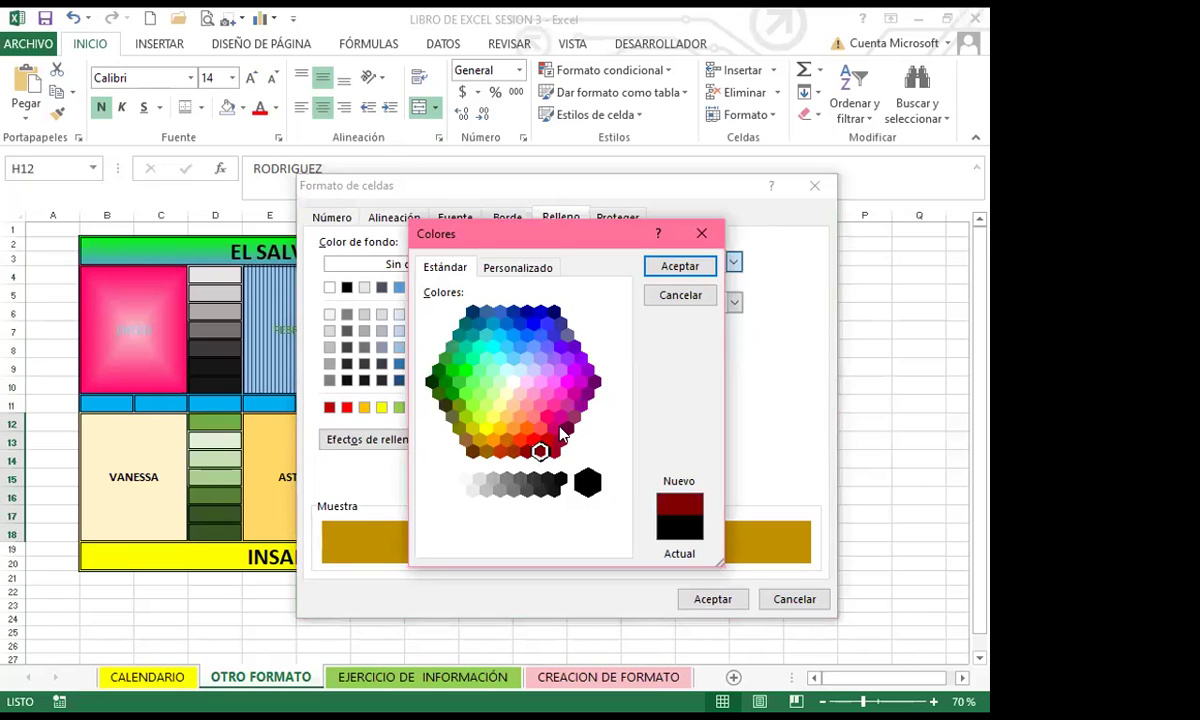
pyautogui.click(677, 273)
pyautogui.click(676, 300)
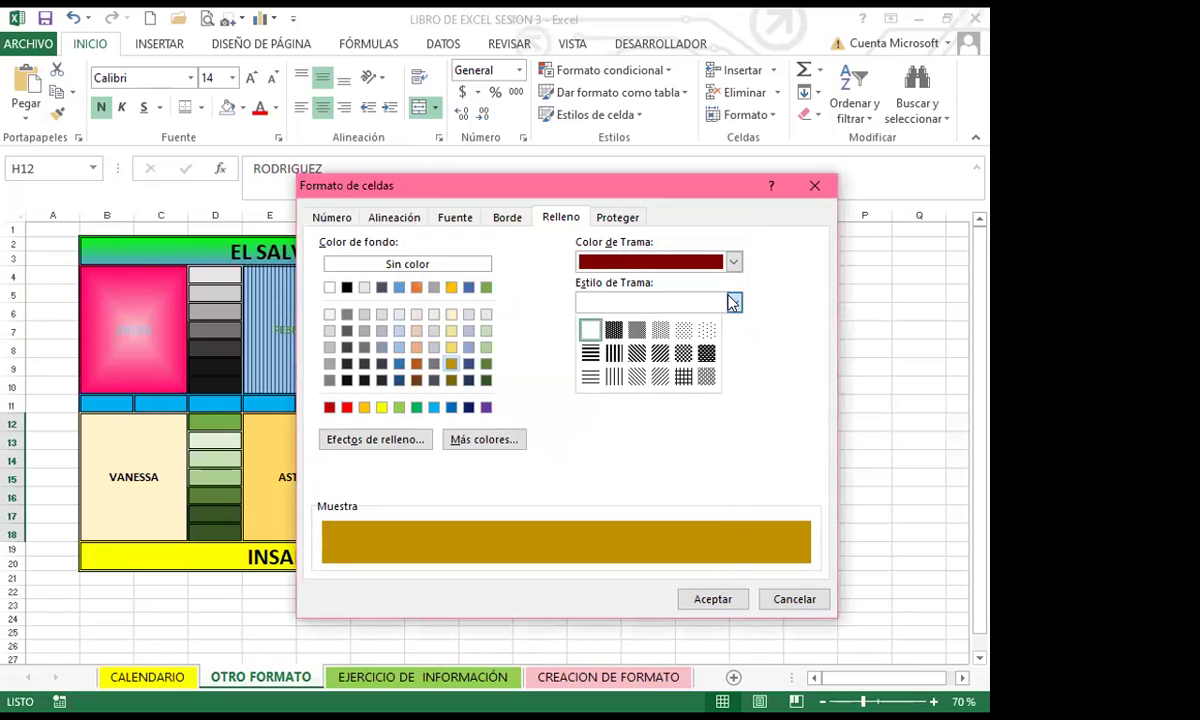
pyautogui.click(679, 333)
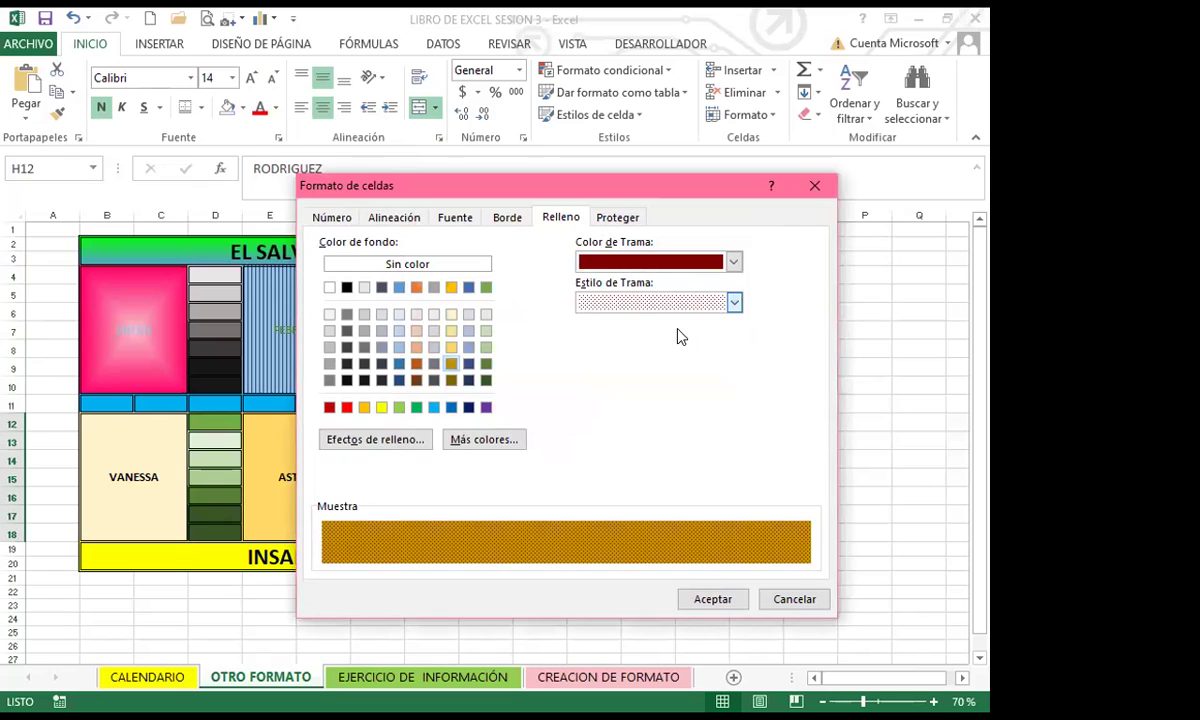
pyautogui.click(702, 598)
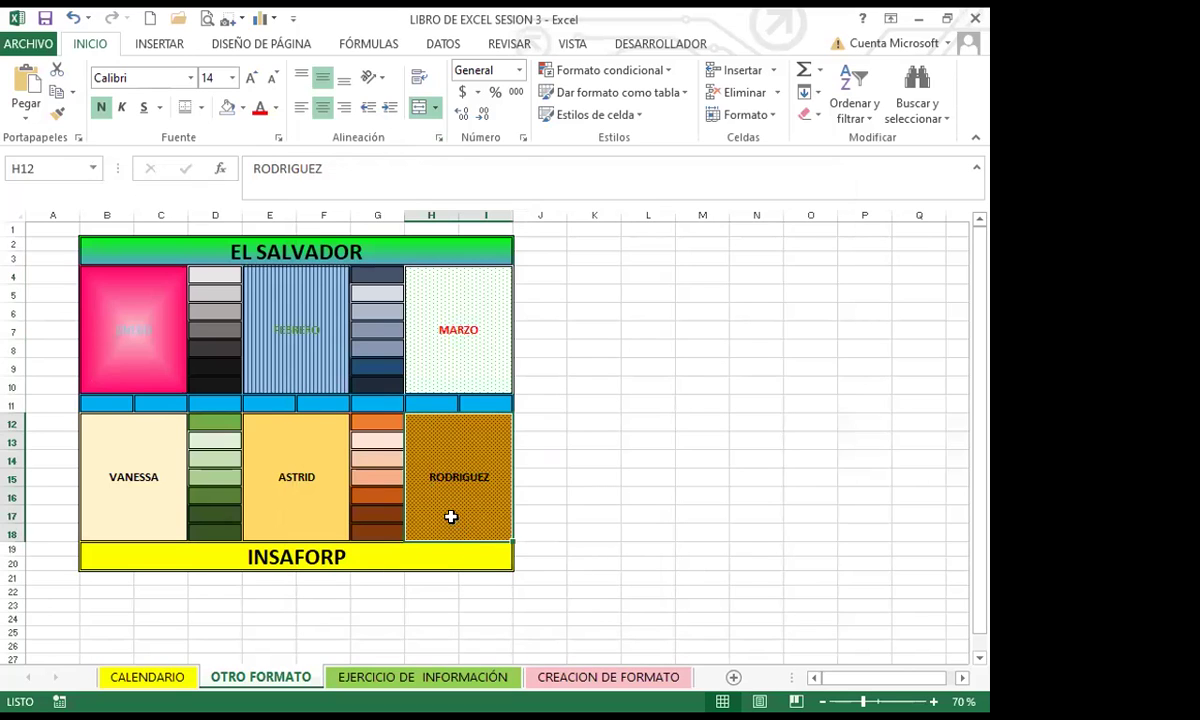
# - Set up a two-colour gradient fill for merged cell E12, with dark grey as Color 1 and light gold as Color 2
pyautogui.click(292, 490)
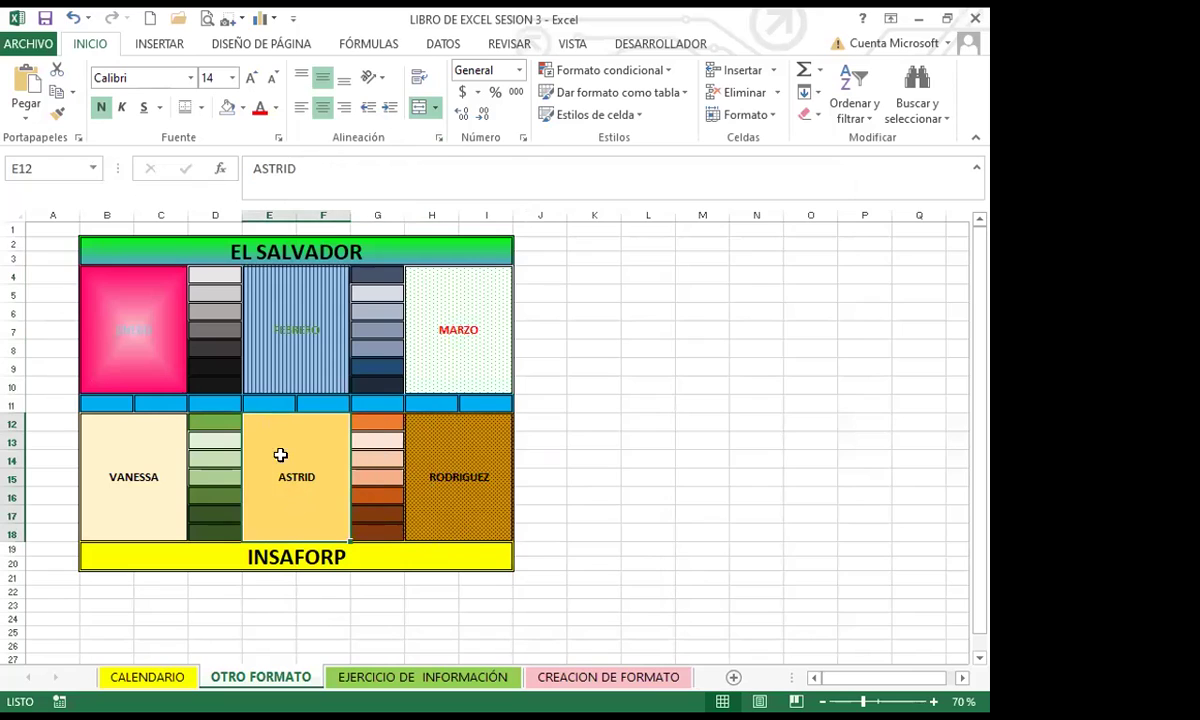
pyautogui.click(440, 139)
pyautogui.click(558, 218)
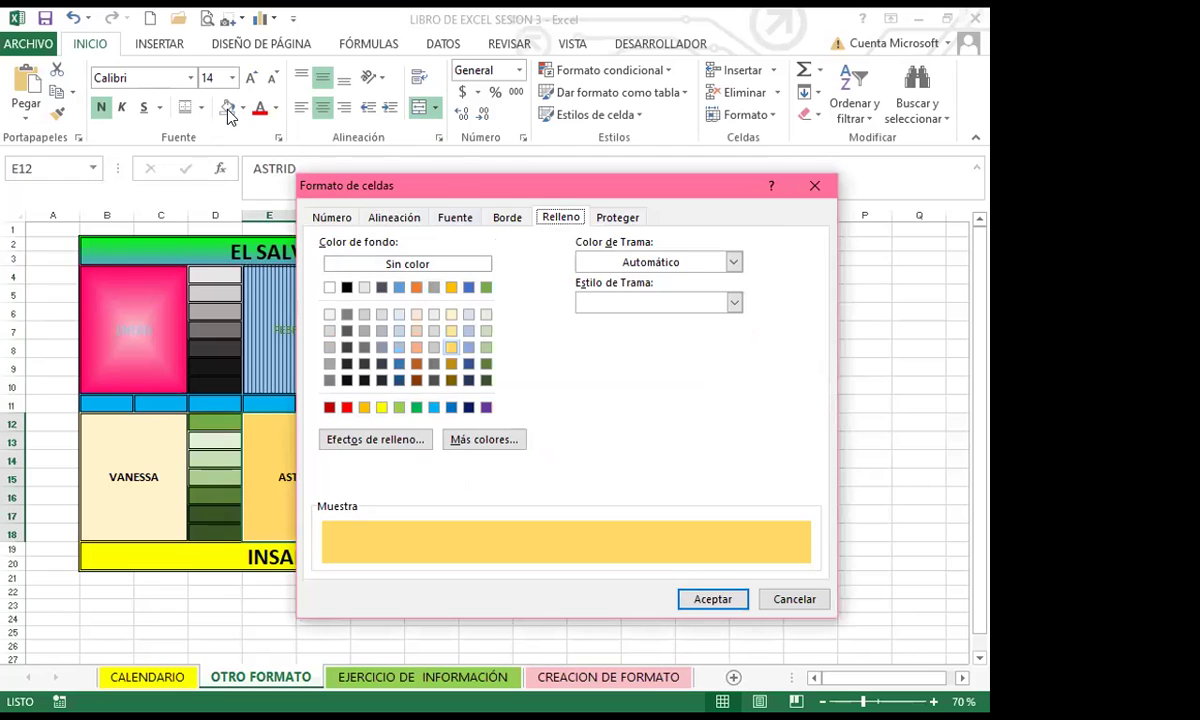
pyautogui.click(390, 446)
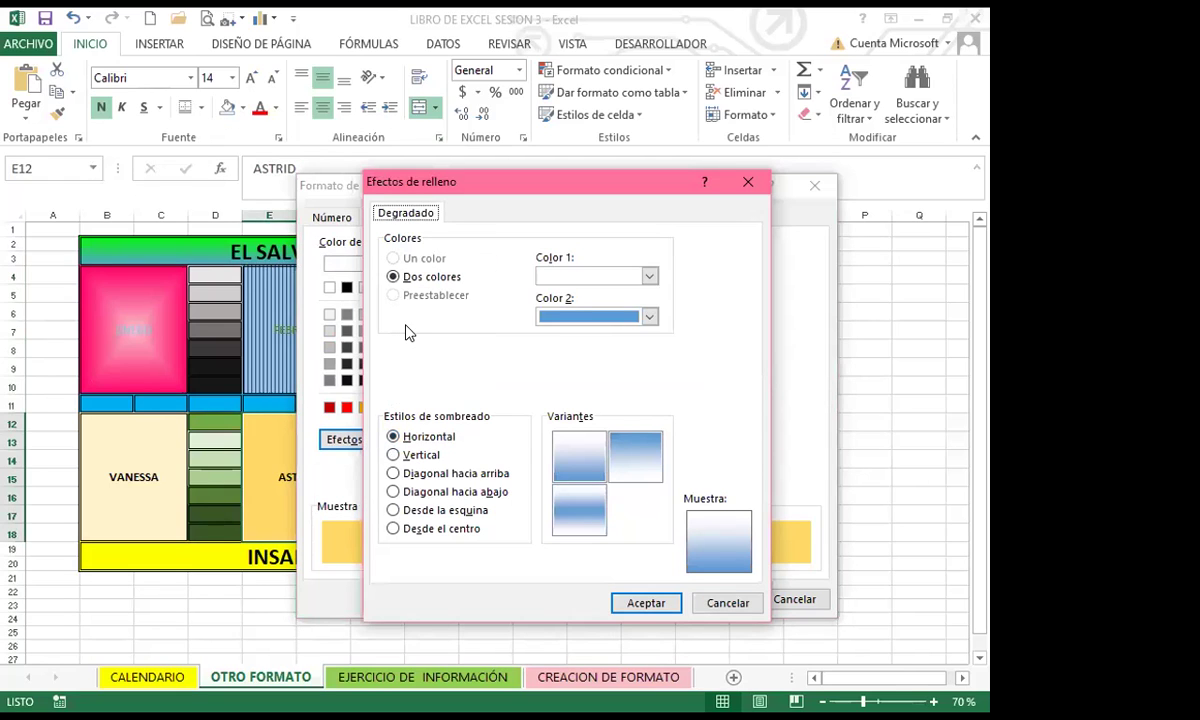
pyautogui.click(650, 277)
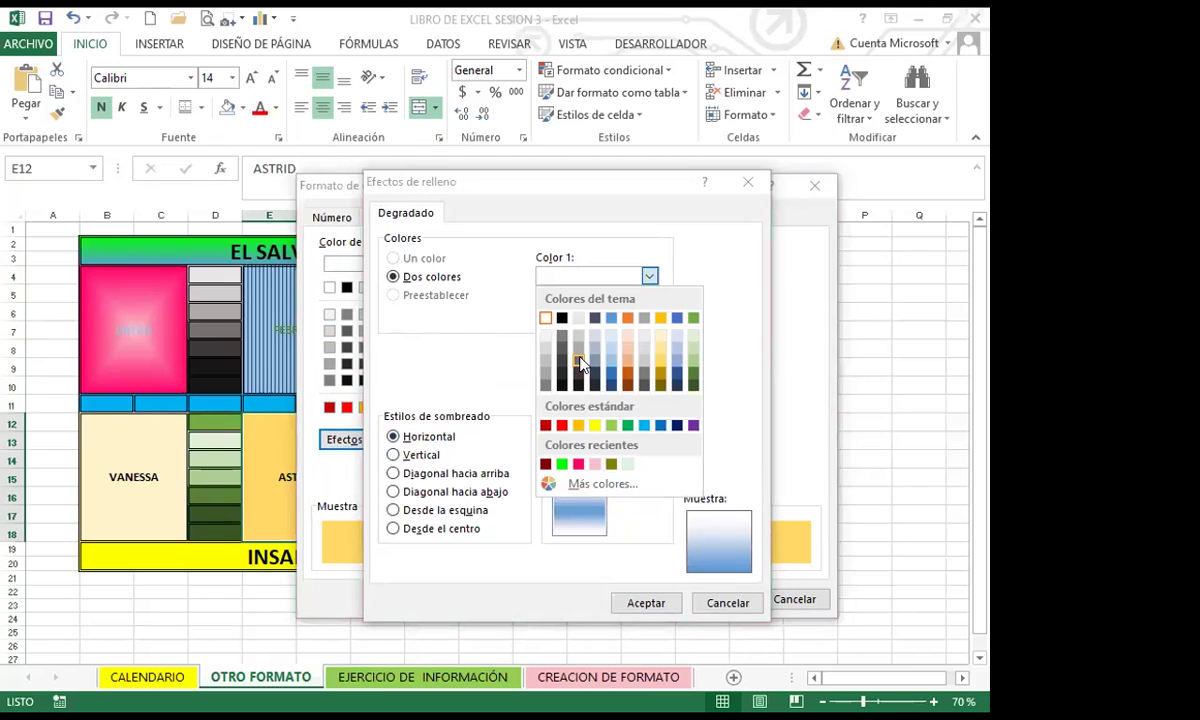
pyautogui.click(603, 323)
pyautogui.click(650, 316)
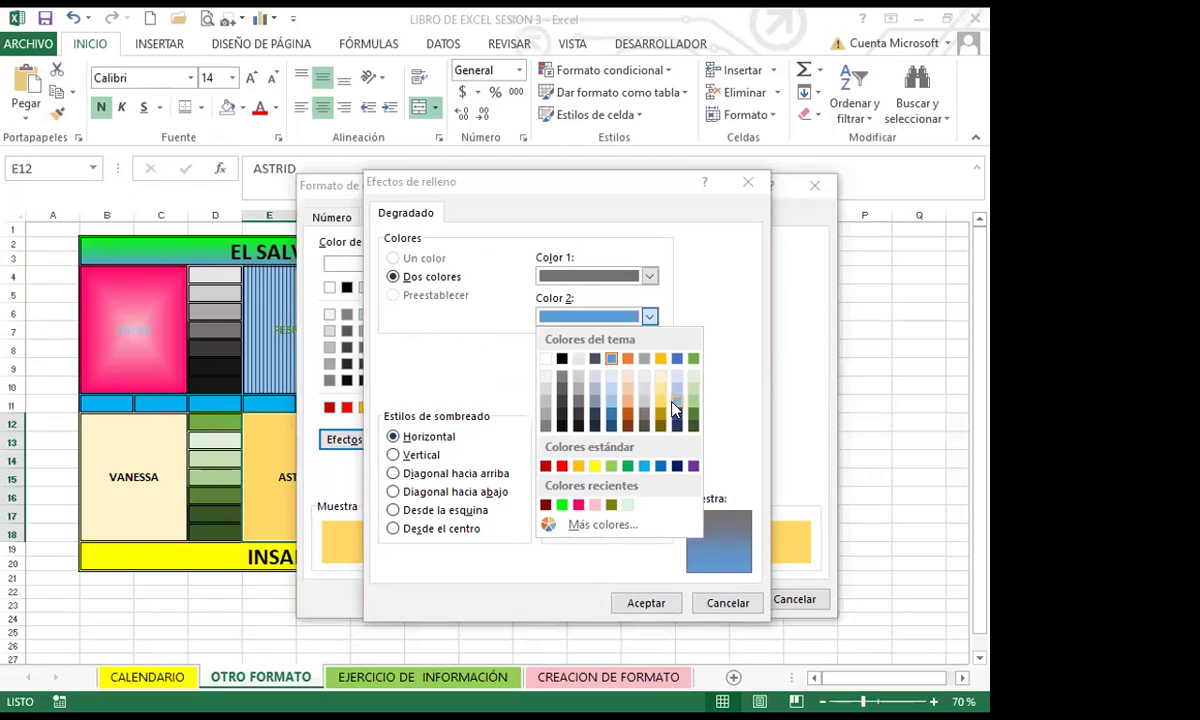
pyautogui.click(659, 404)
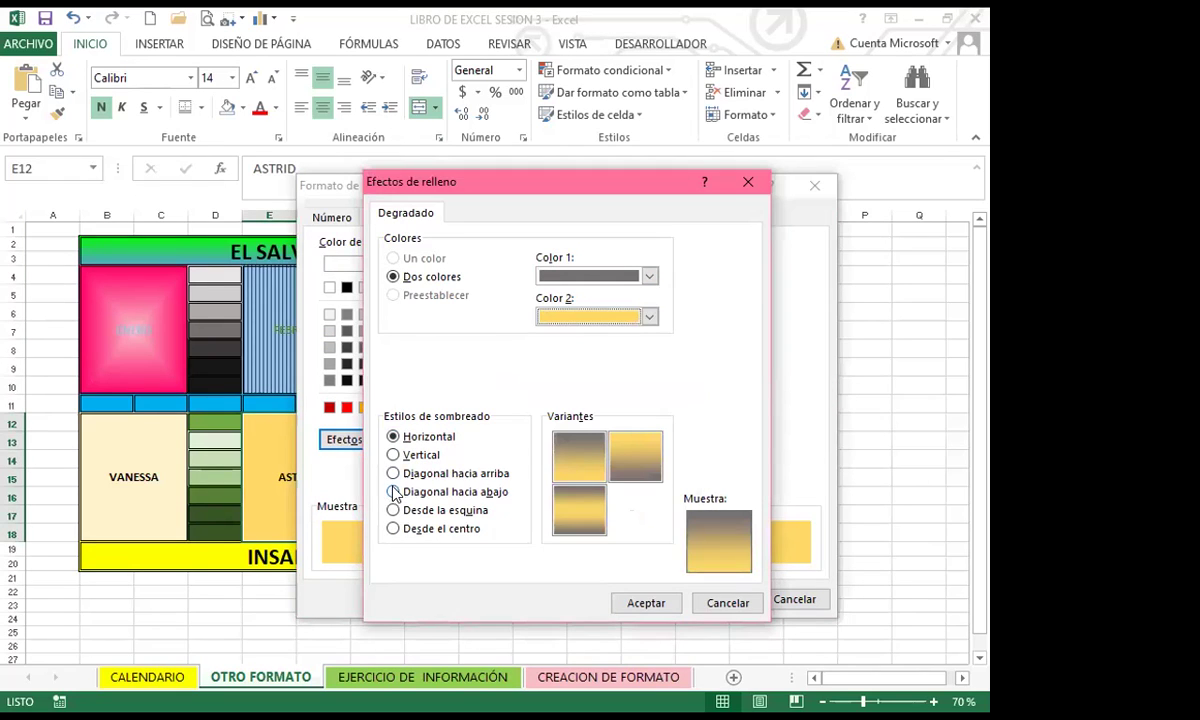
# - Shade the E12 gradient with the Diagonal hacia abajo style, first variant, and apply it to the cell
pyautogui.click(449, 492)
pyautogui.click(572, 460)
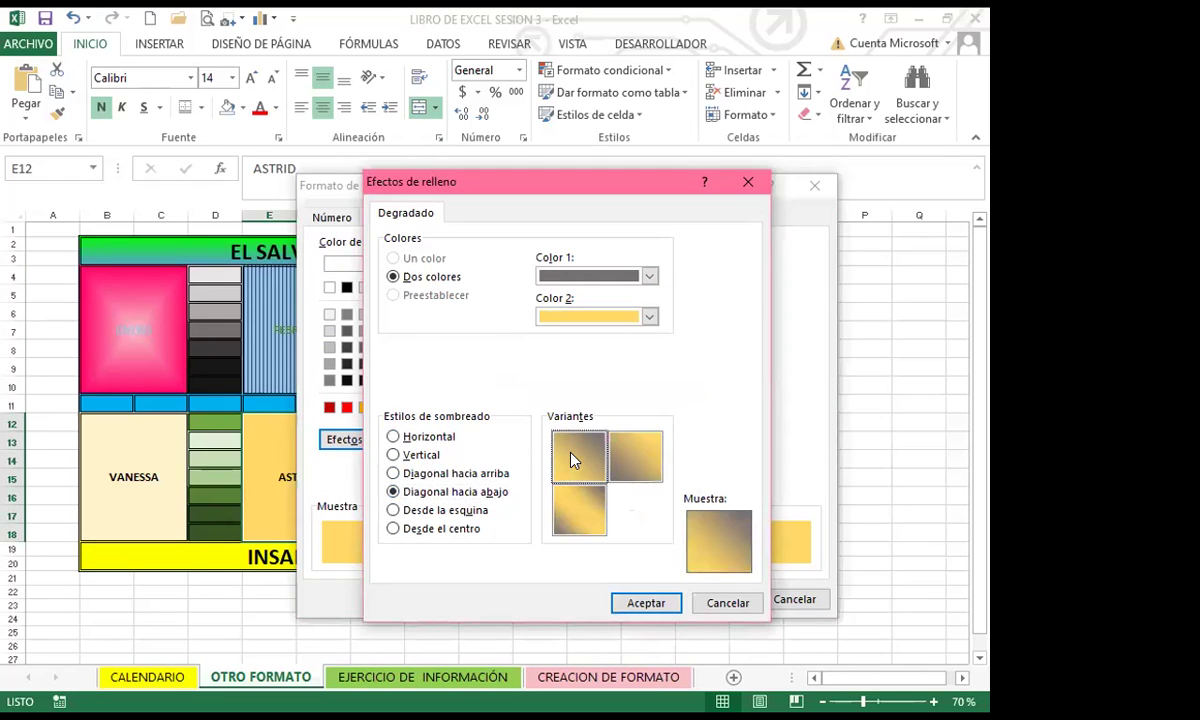
pyautogui.click(646, 607)
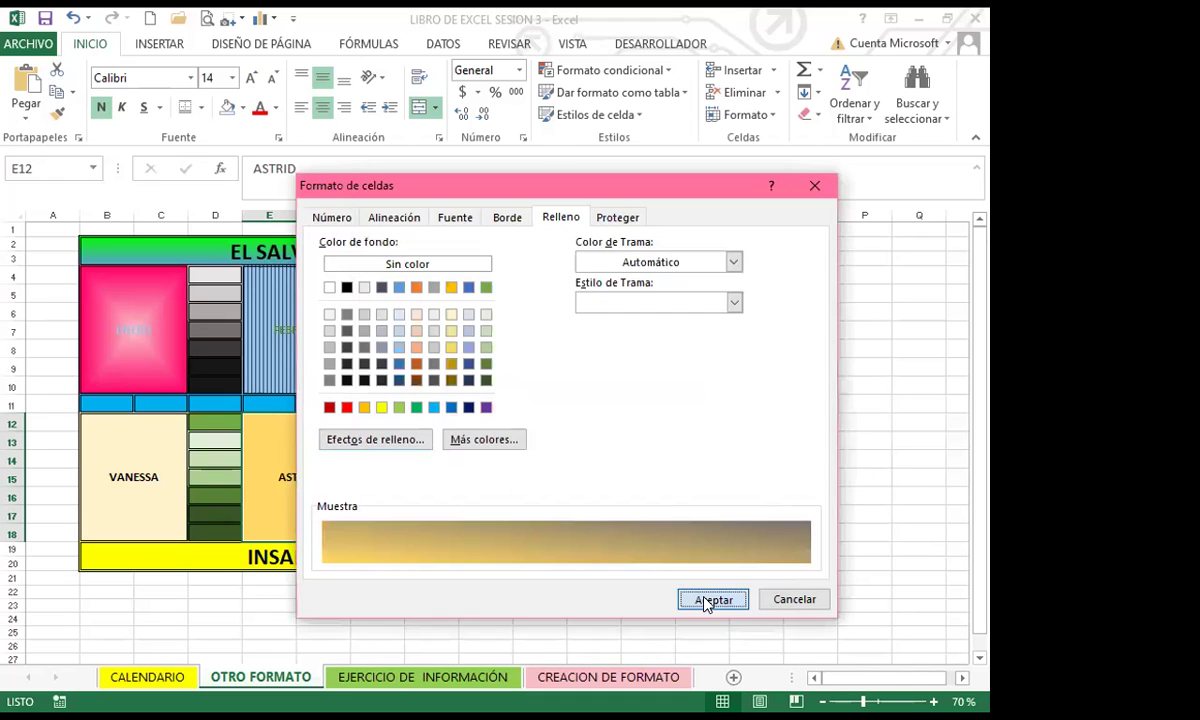
pyautogui.click(706, 600)
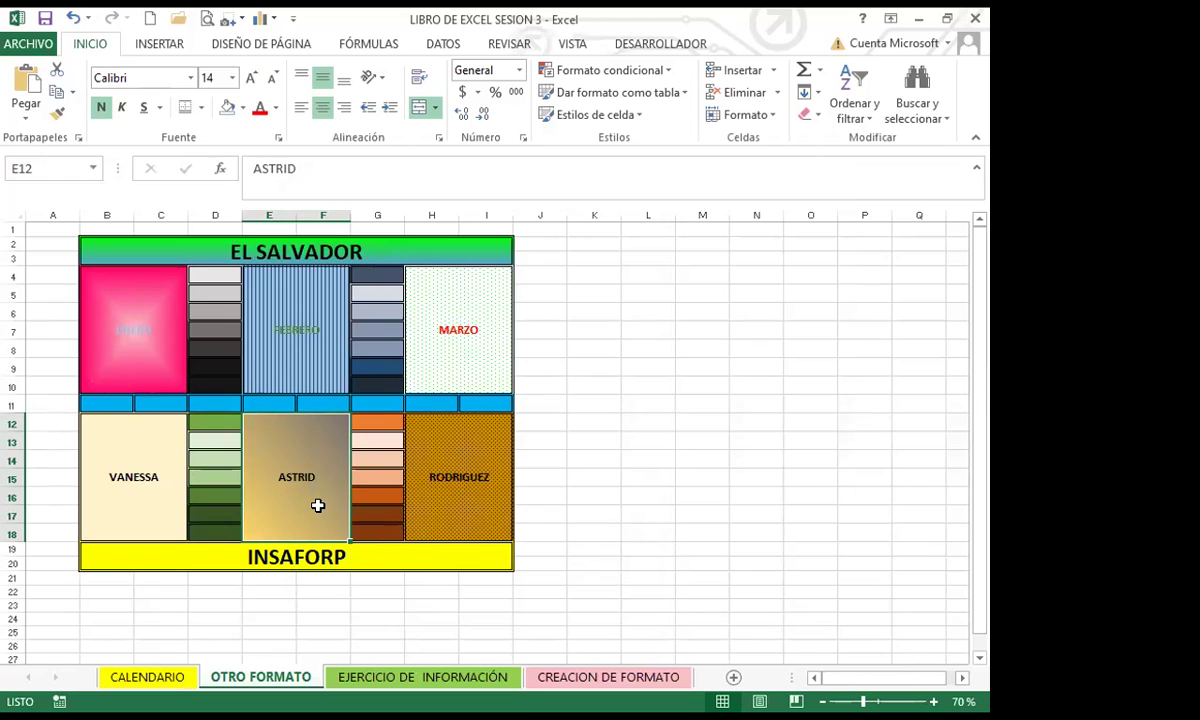
# - Change the text colour of the FEBRERO and ENERO cells to black
pyautogui.click(130, 480)
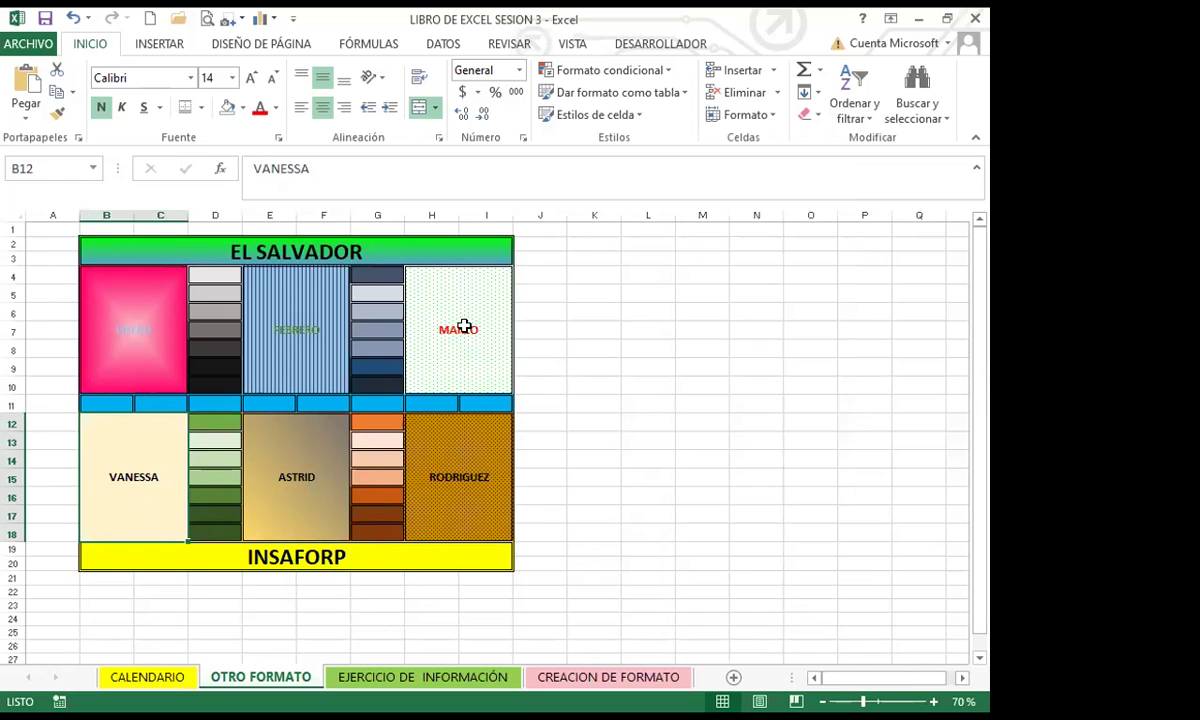
pyautogui.click(268, 333)
pyautogui.click(261, 110)
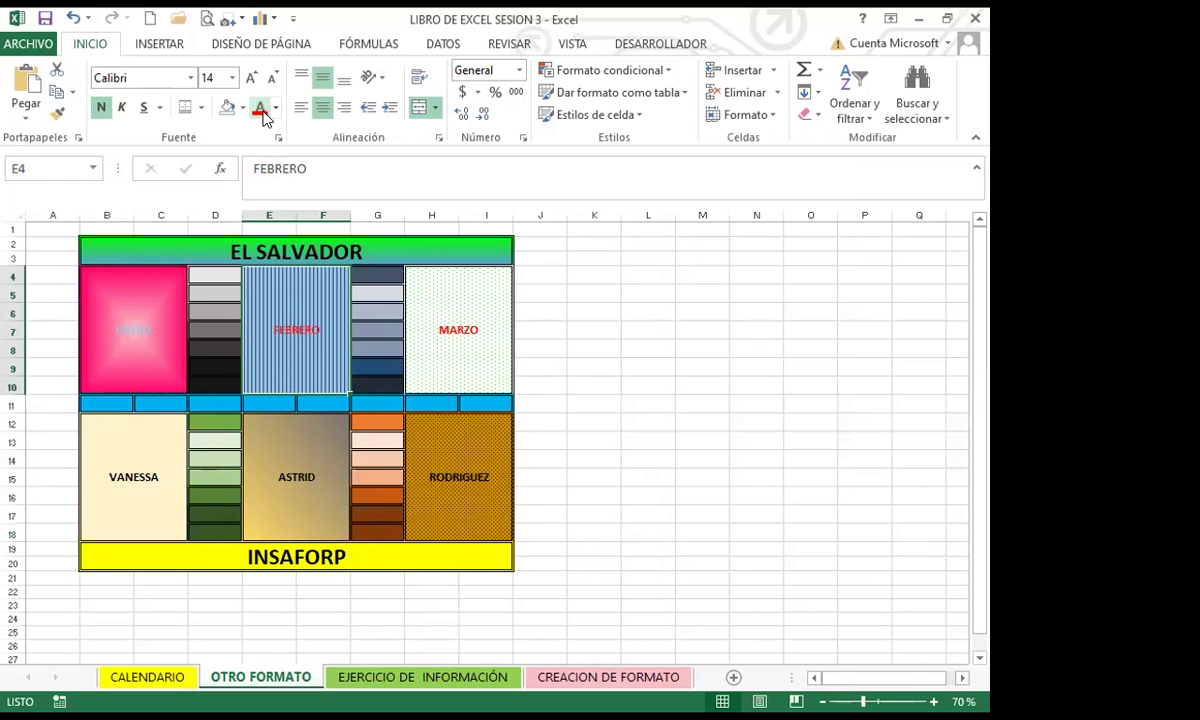
pyautogui.click(276, 108)
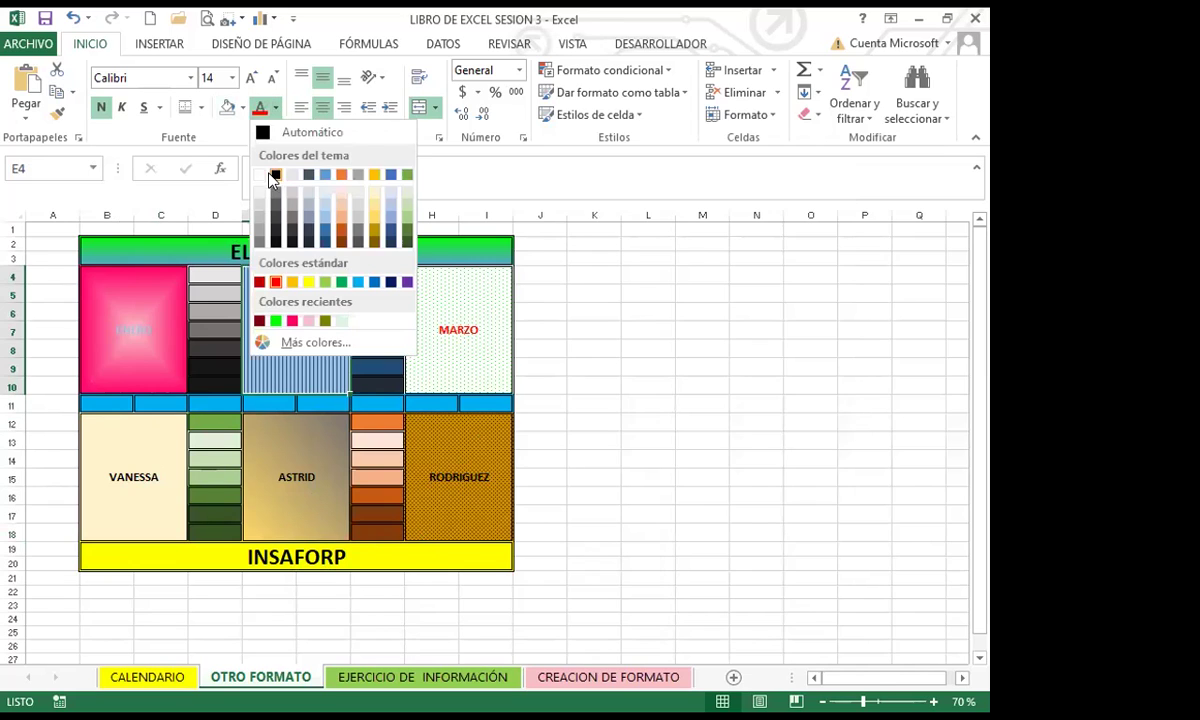
pyautogui.click(273, 176)
pyautogui.click(122, 317)
pyautogui.click(260, 110)
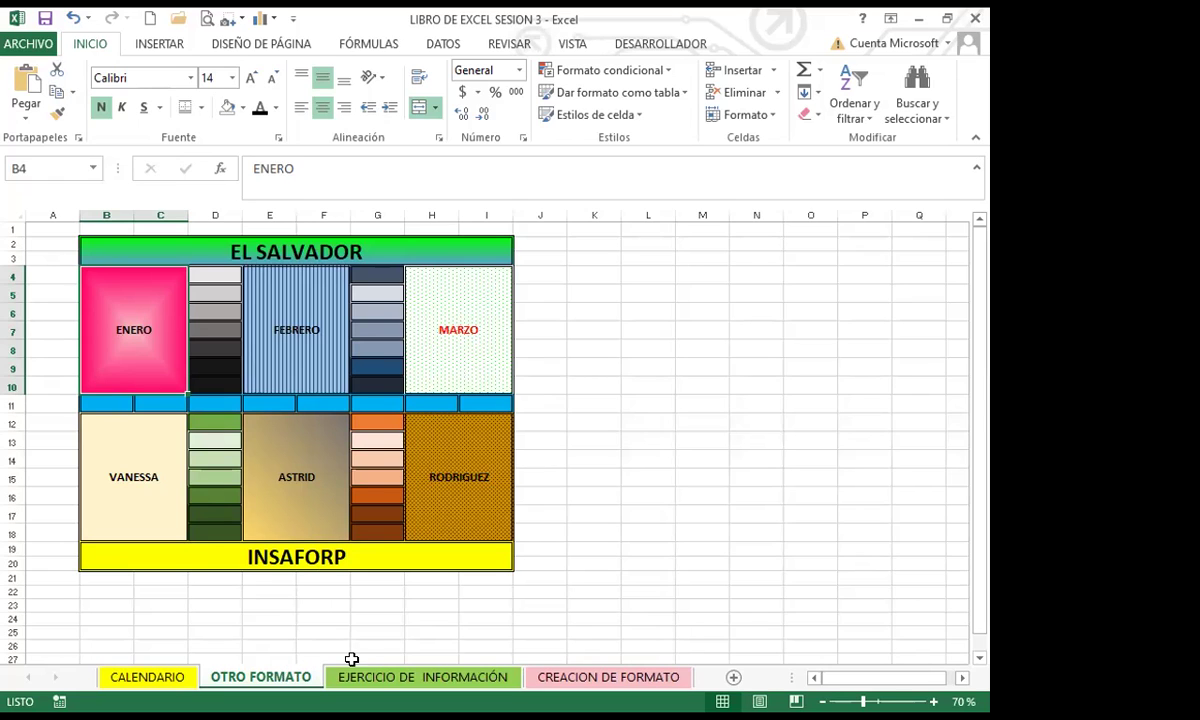
# - On the EJERCICIO DE INFORMACIÓN sheet, correct the text in cell A1 to INSAFORP
pyautogui.click(386, 683)
pyautogui.click(244, 503)
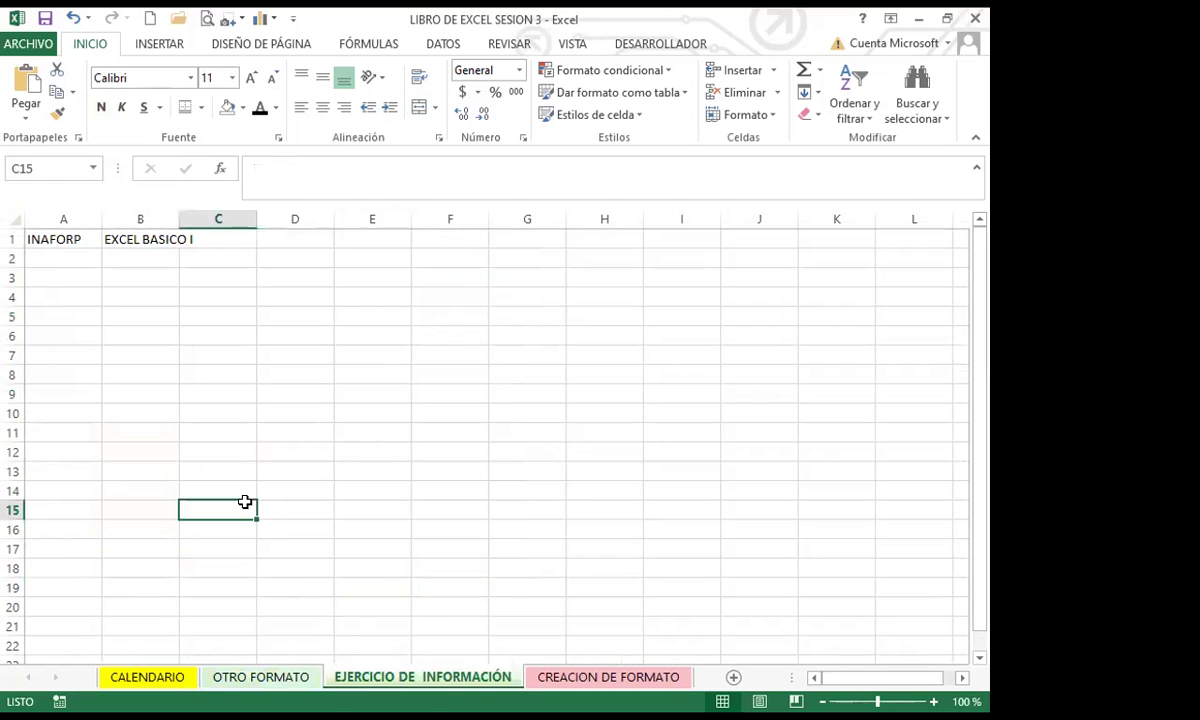
pyautogui.click(40, 238)
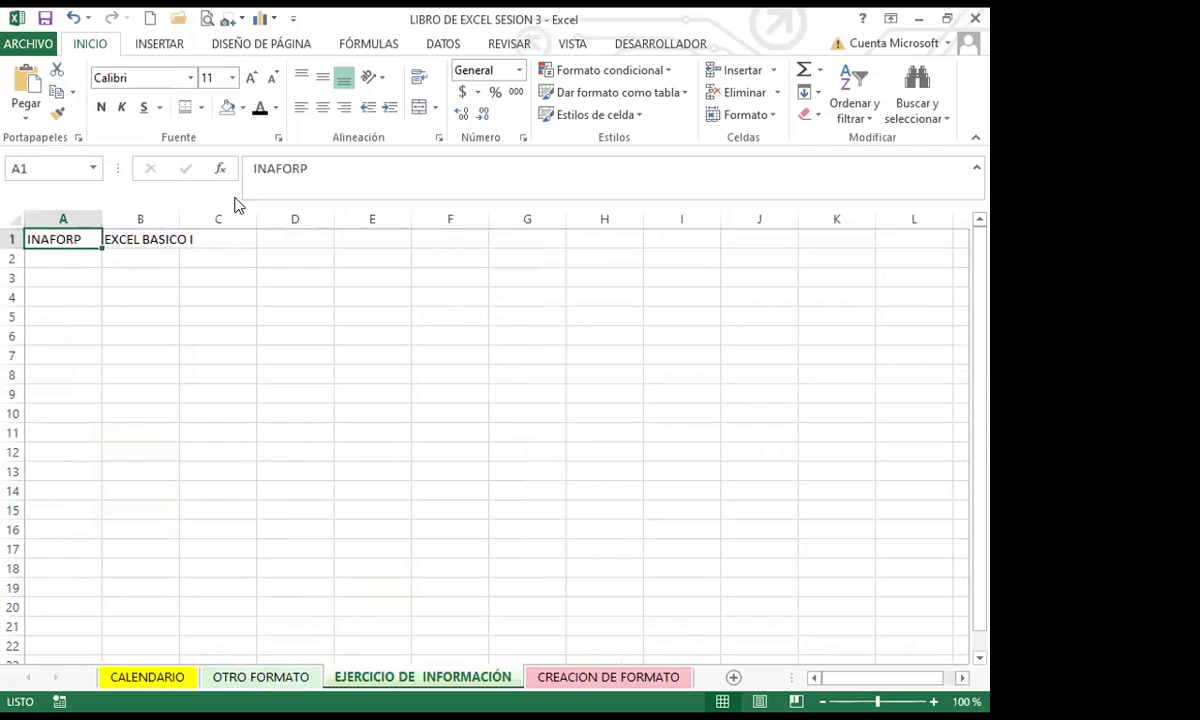
pyautogui.click(263, 168)
pyautogui.write('s')
pyautogui.press('BackSpace')
pyautogui.write('S')
pyautogui.click(80, 353)
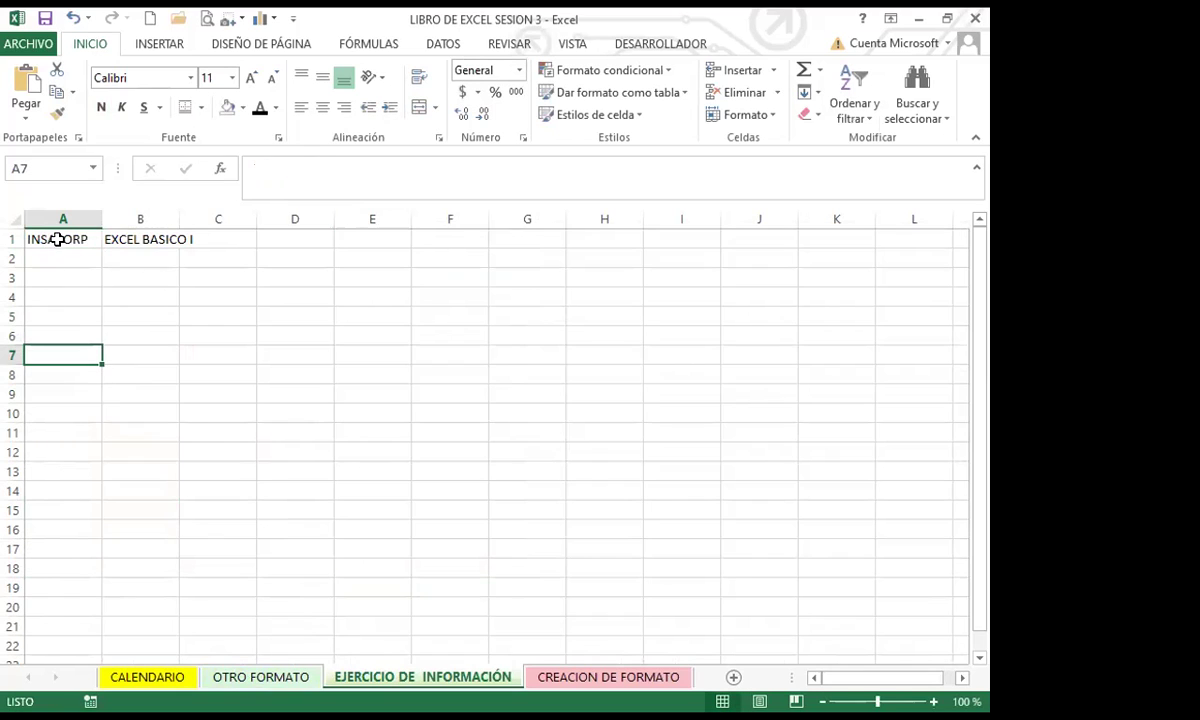
# - Merge and center the range A1:A20 containing INSAFORP
pyautogui.click(58, 239)
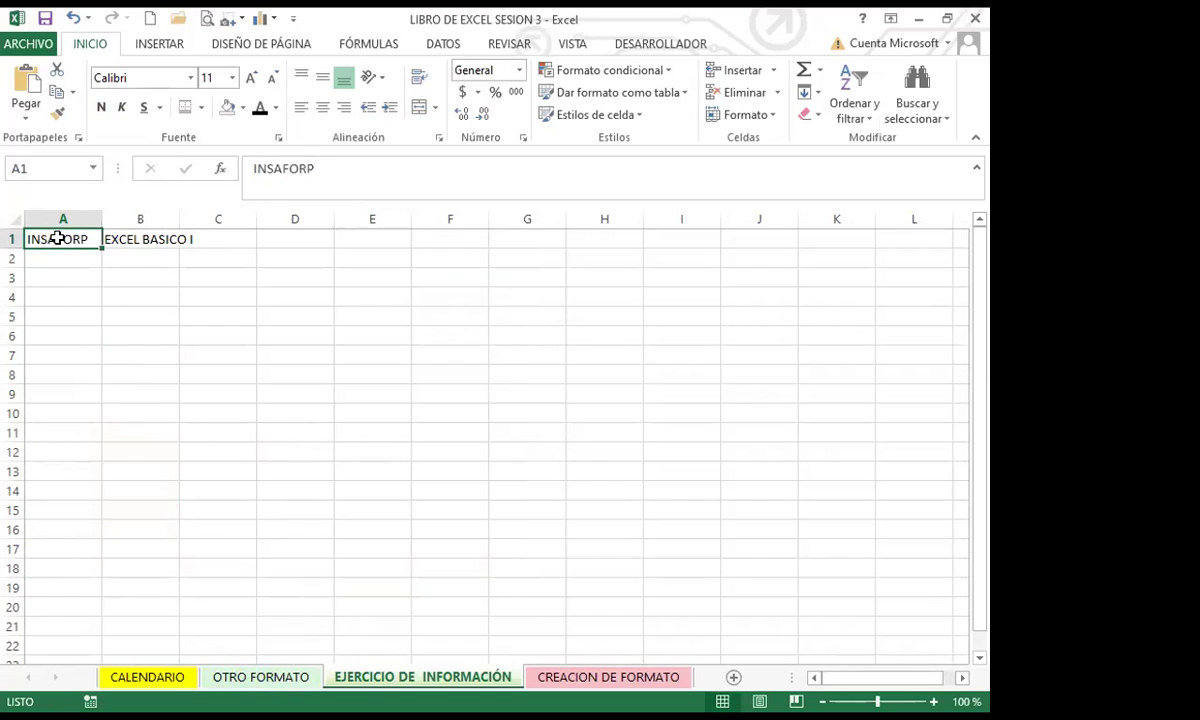
pyautogui.click(144, 237)
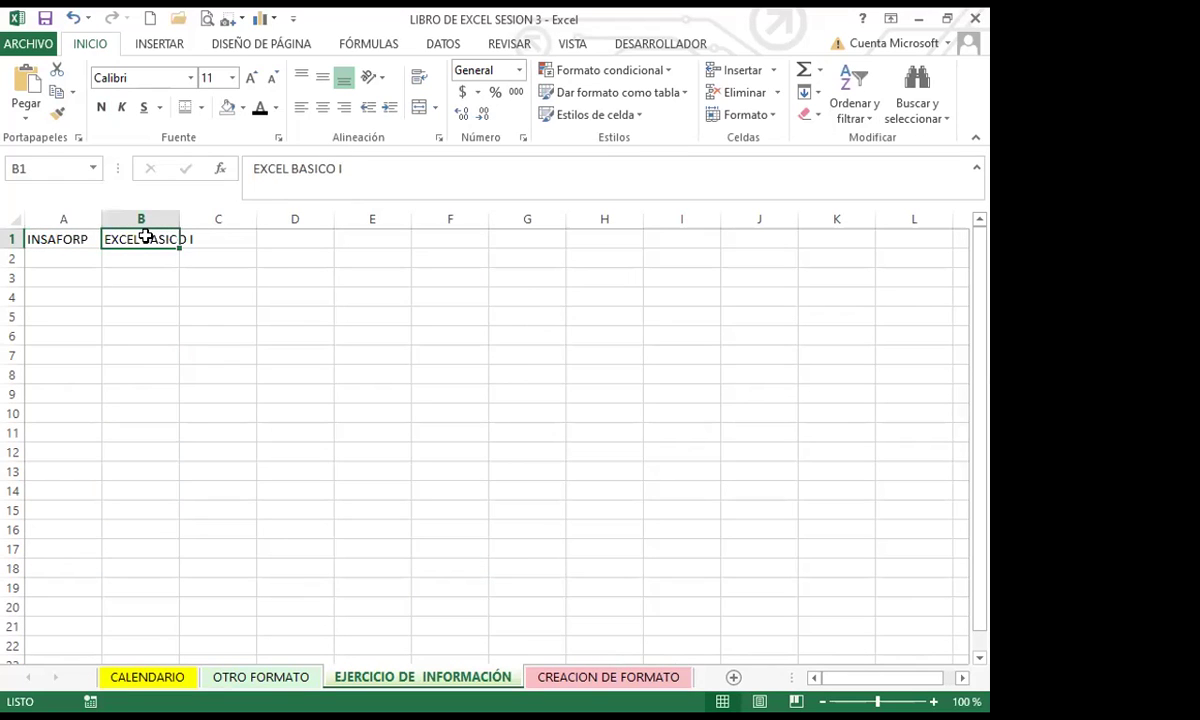
pyautogui.click(78, 240)
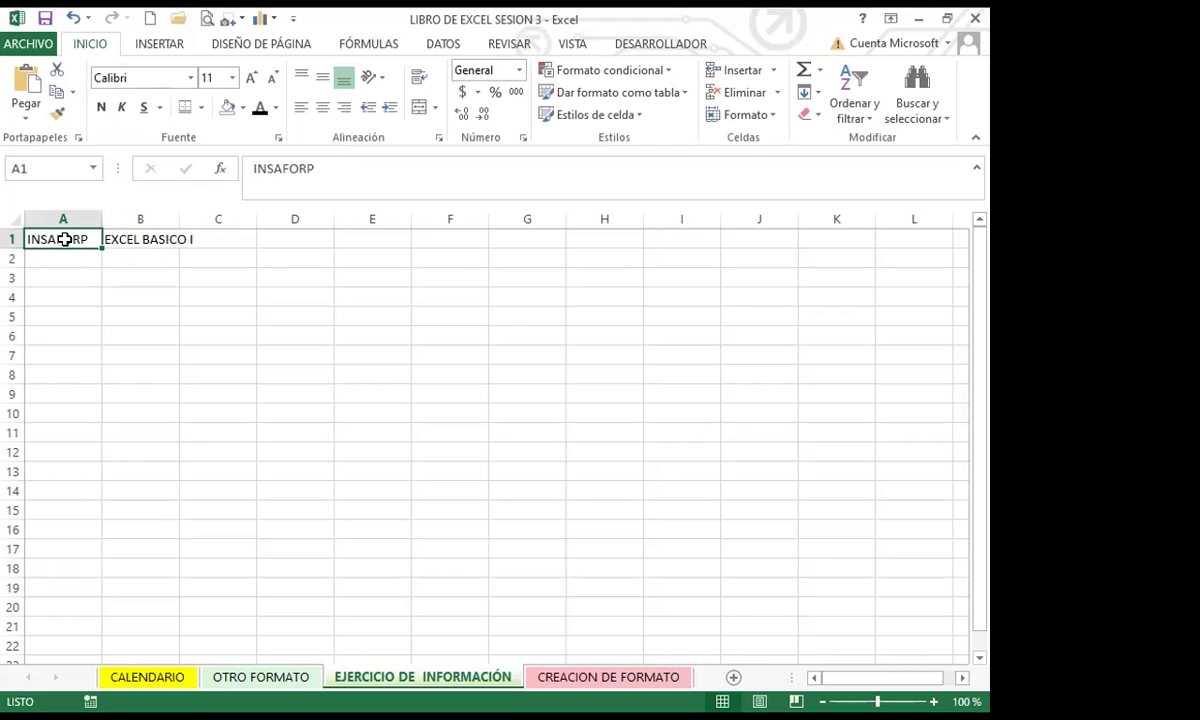
pyautogui.moveTo(72, 236); pyautogui.dragTo(50, 612)
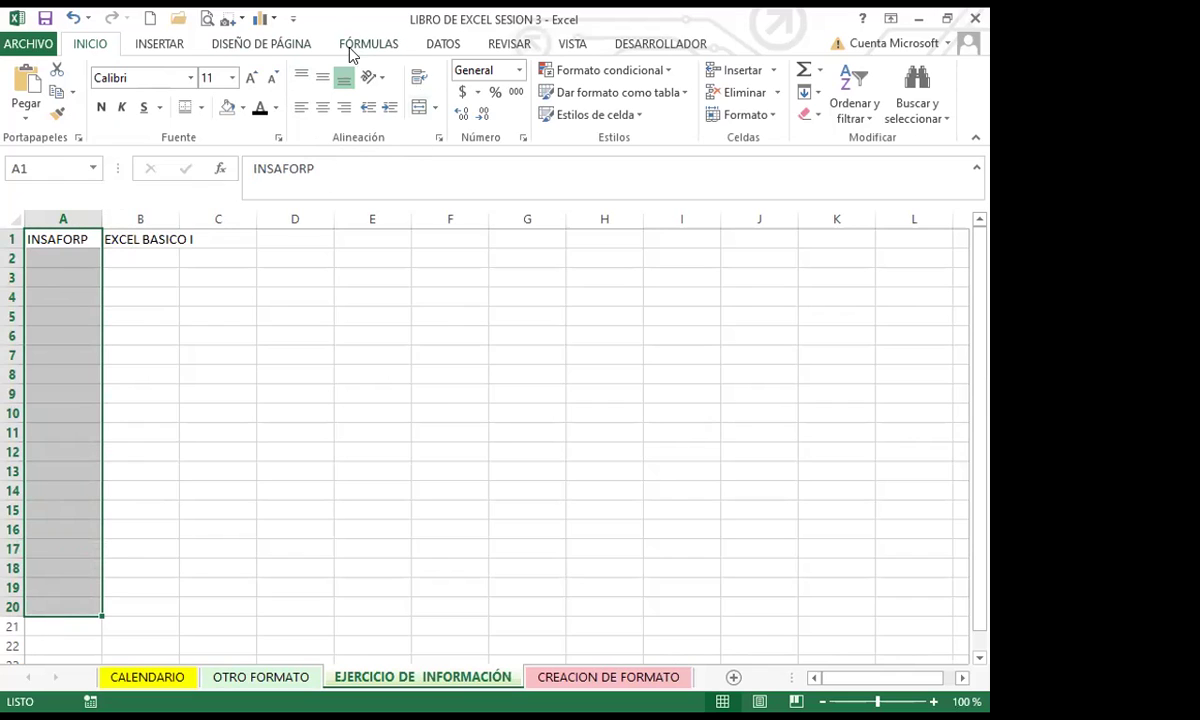
pyautogui.click(419, 108)
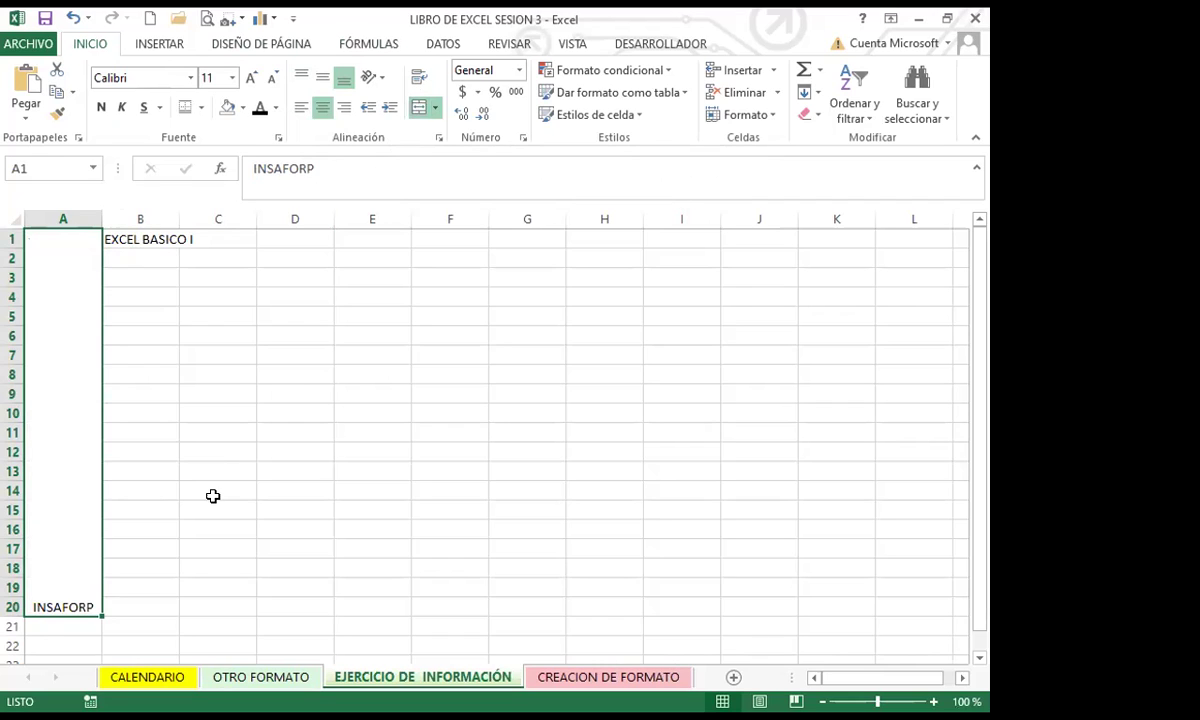
# - Undo the merge of A1:A20 and delete the INSAFORP text from cell A1
pyautogui.hotkey('ctrl', 'z')
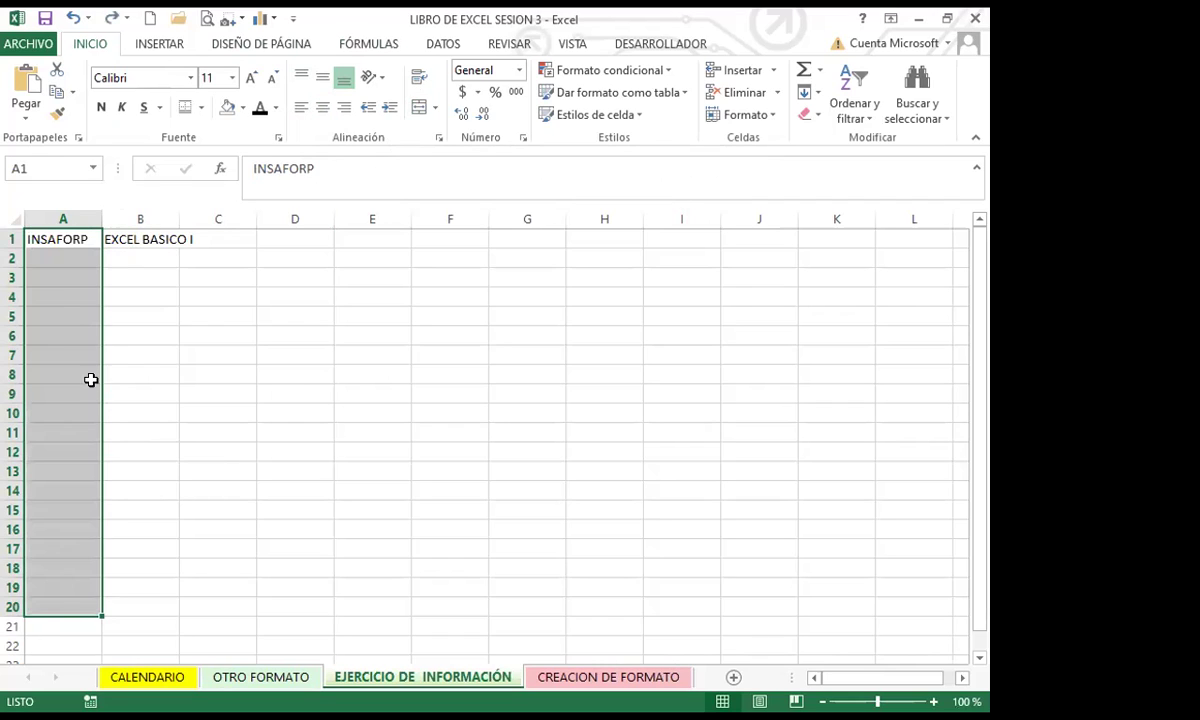
pyautogui.click(62, 237)
pyautogui.doubleClick(302, 168)
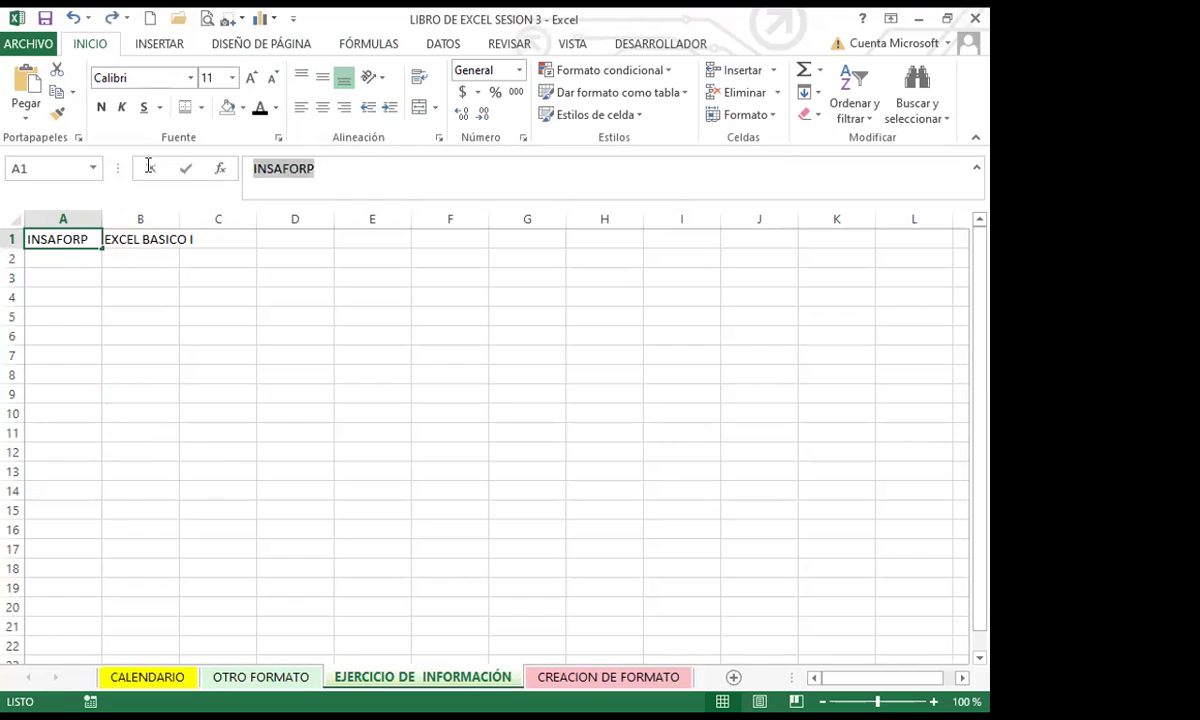
pyautogui.press('Delete')
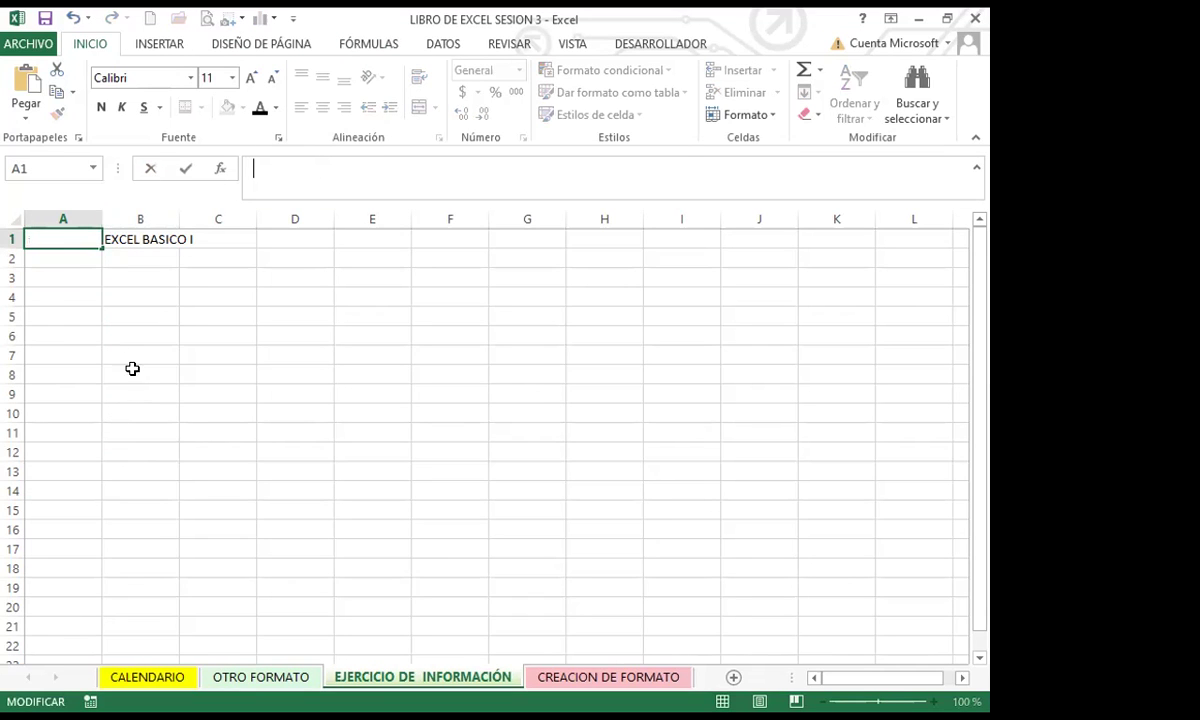
pyautogui.moveTo(124, 350); pyautogui.dragTo(123, 338)
# - Merge and center the empty range A1:A20 and enter INSAFORP in the merged cell
pyautogui.moveTo(59, 238); pyautogui.dragTo(48, 605)
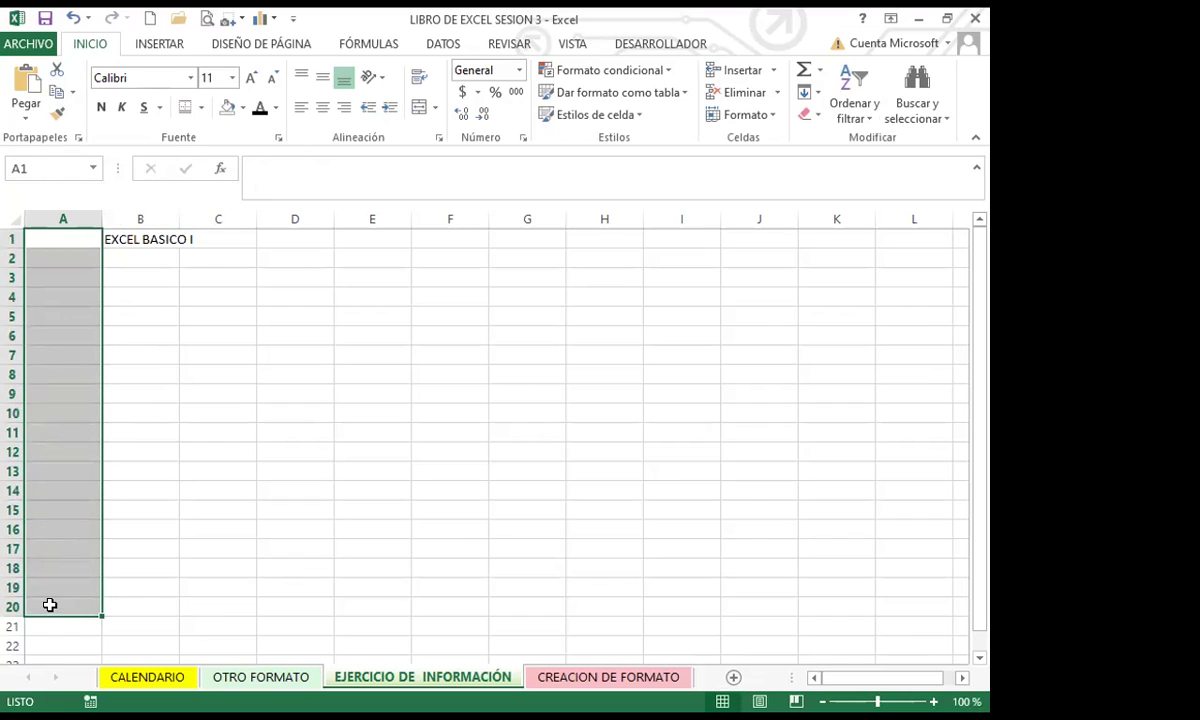
pyautogui.click(419, 108)
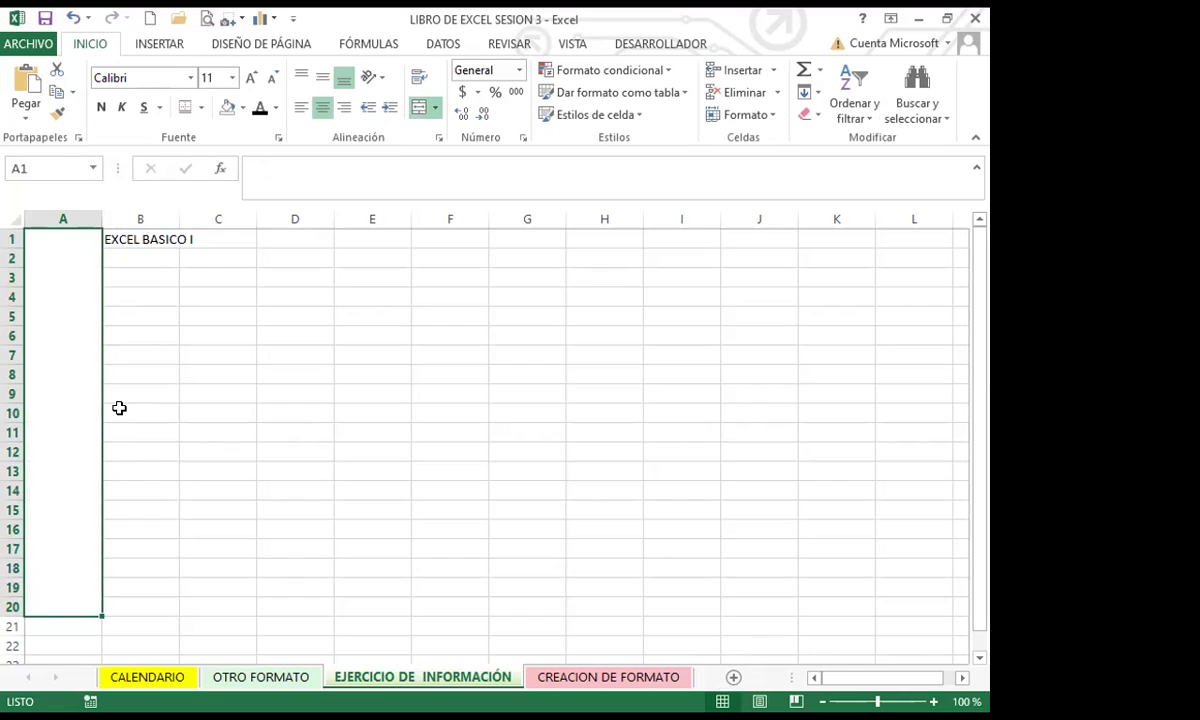
pyautogui.write('INSAFORP')
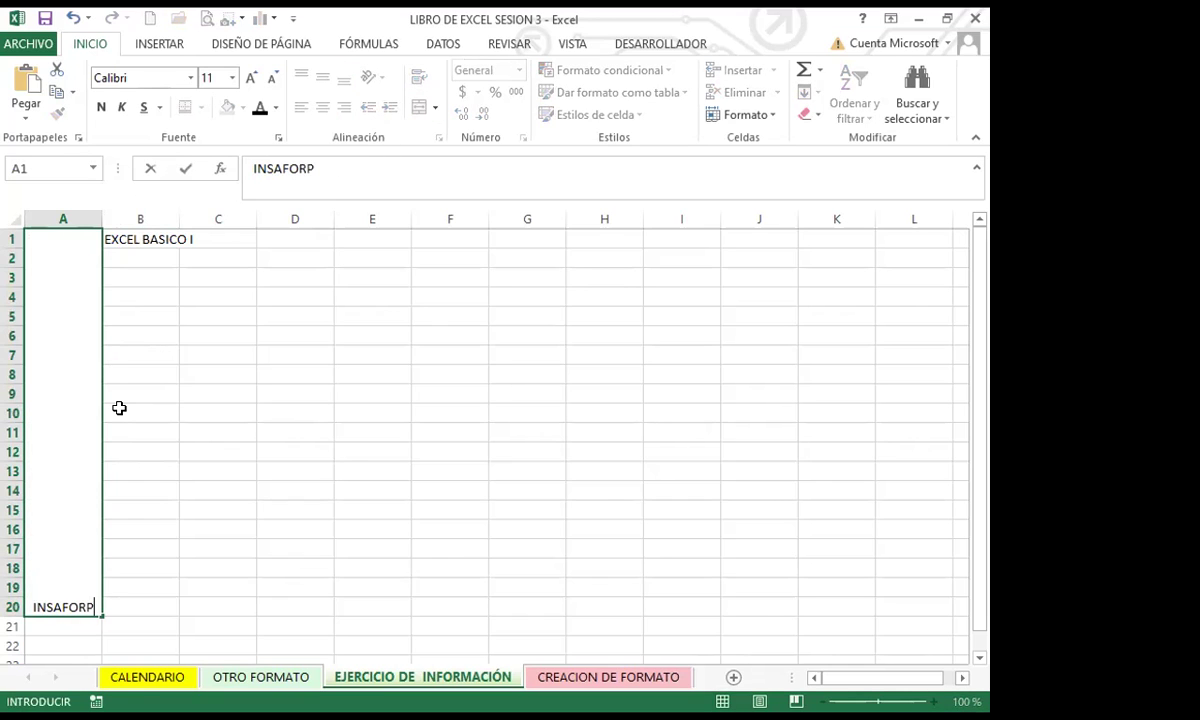
pyautogui.click(119, 603)
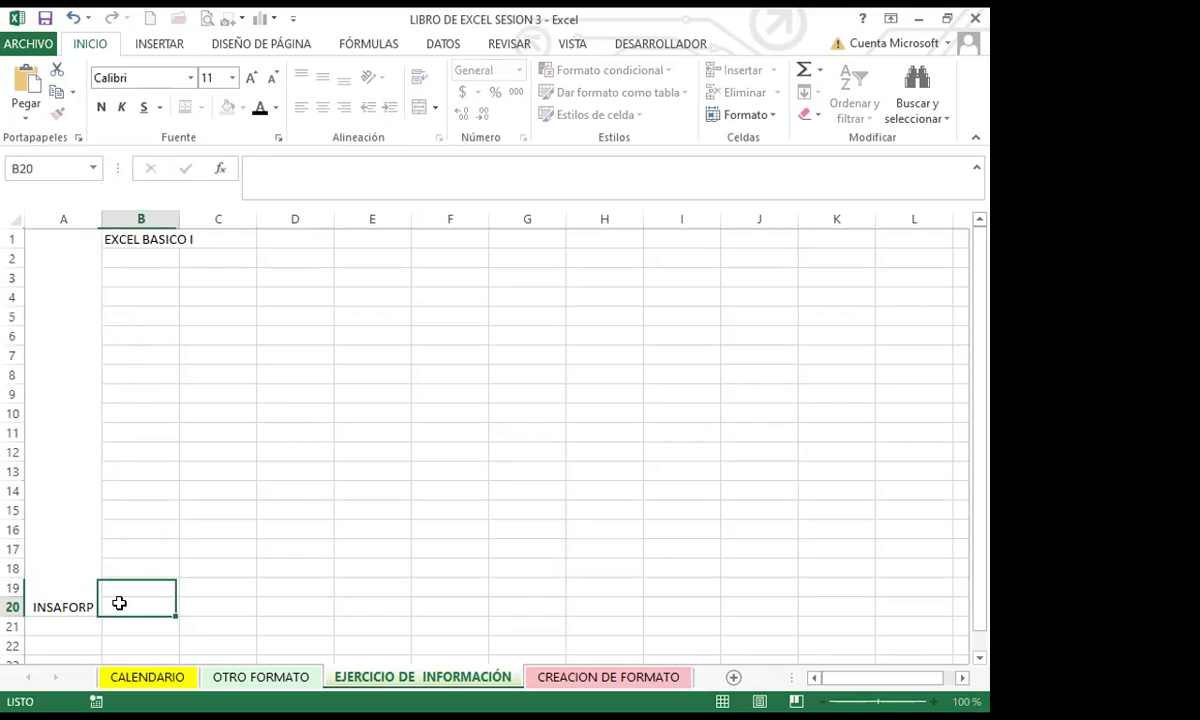
pyautogui.click(68, 577)
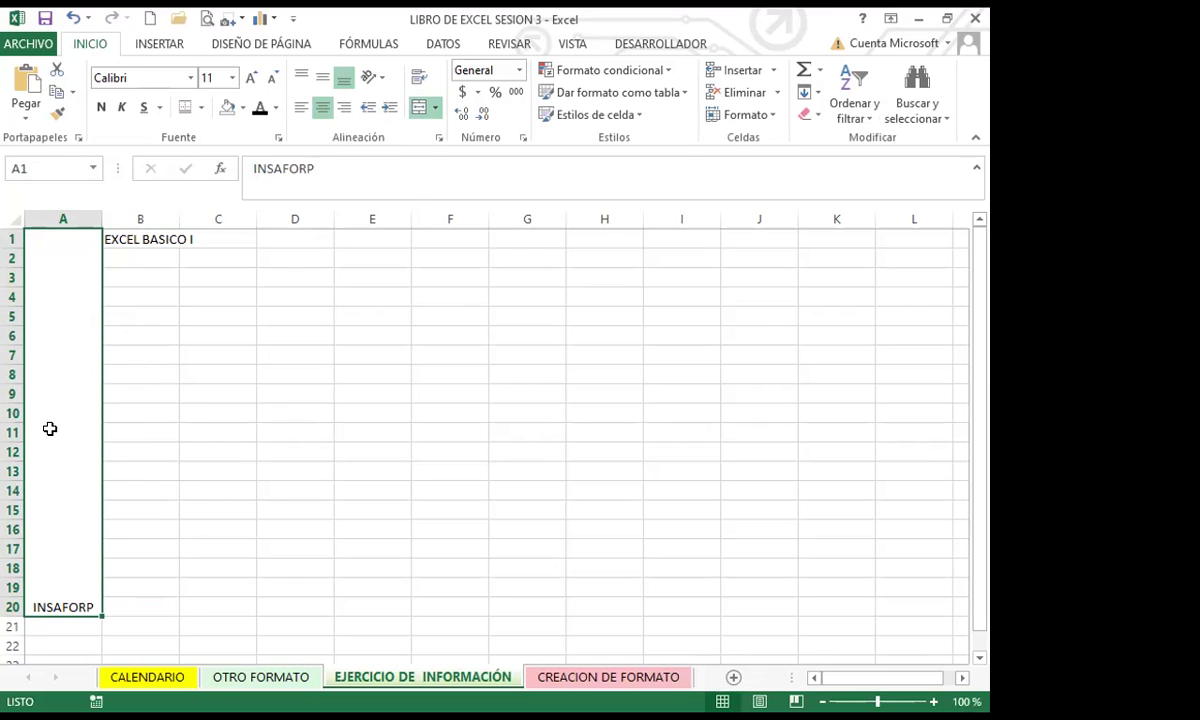
pyautogui.click(150, 404)
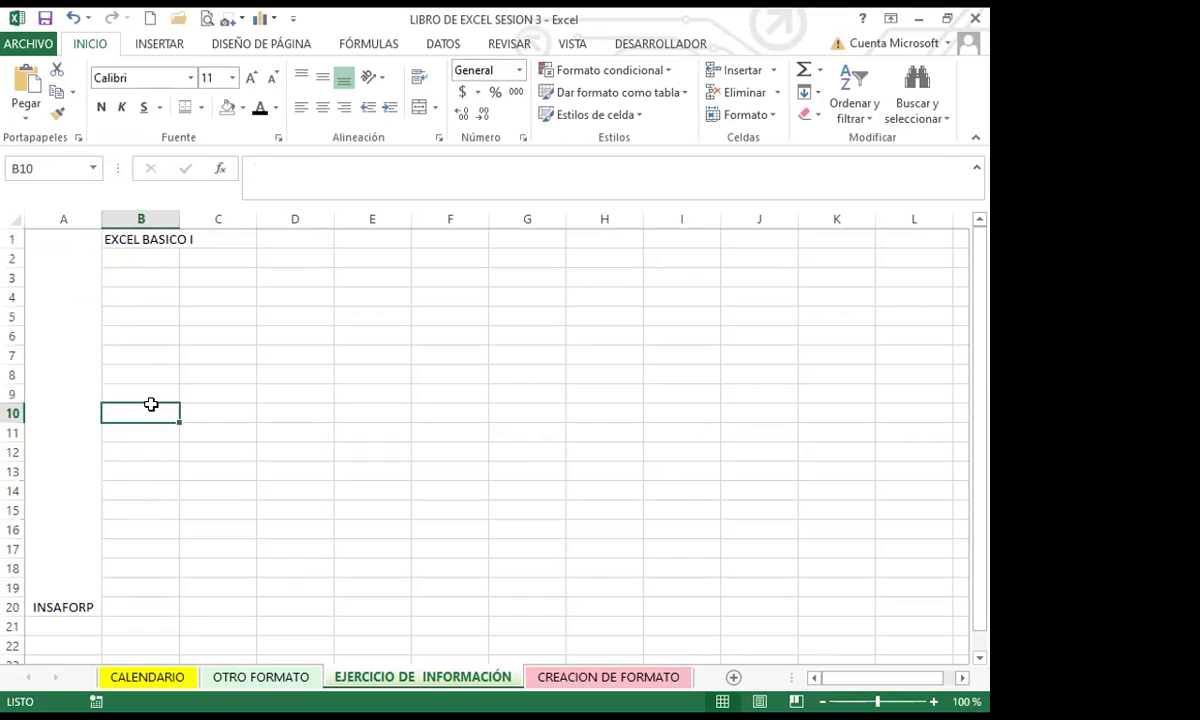
# - Clear the merged cell A1:A20 and re-enter INSAFORP directly in the cell
pyautogui.click(68, 471)
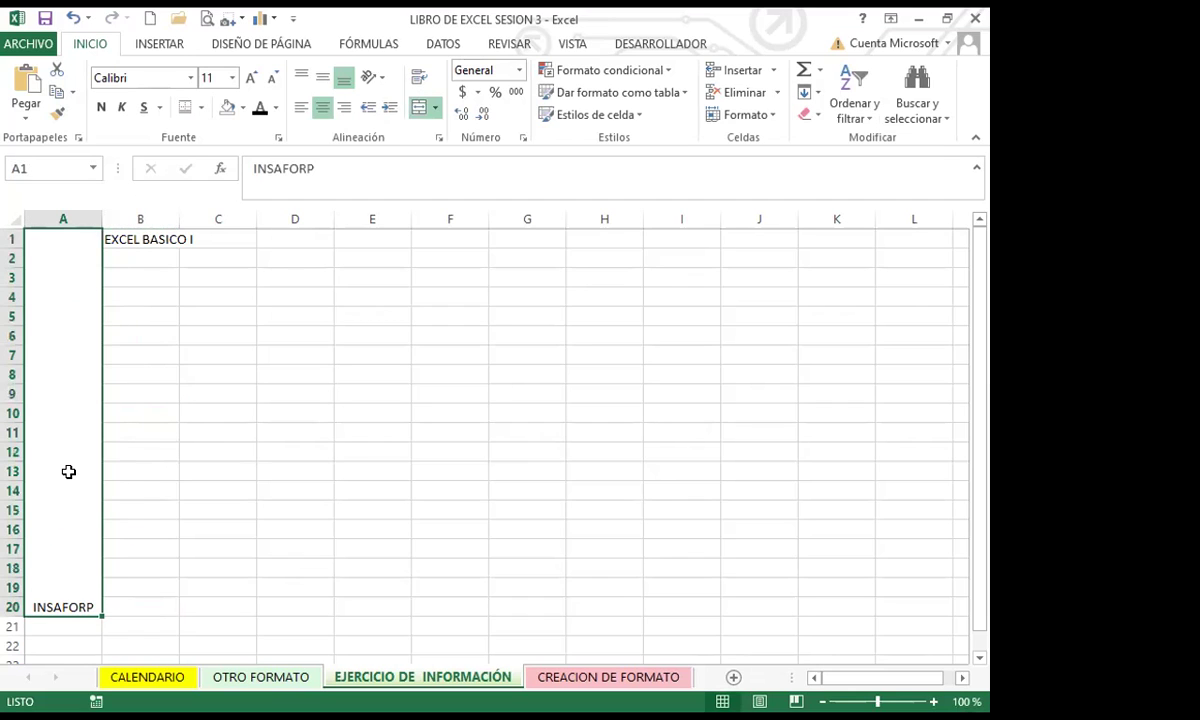
pyautogui.press('Delete')
pyautogui.click(150, 528)
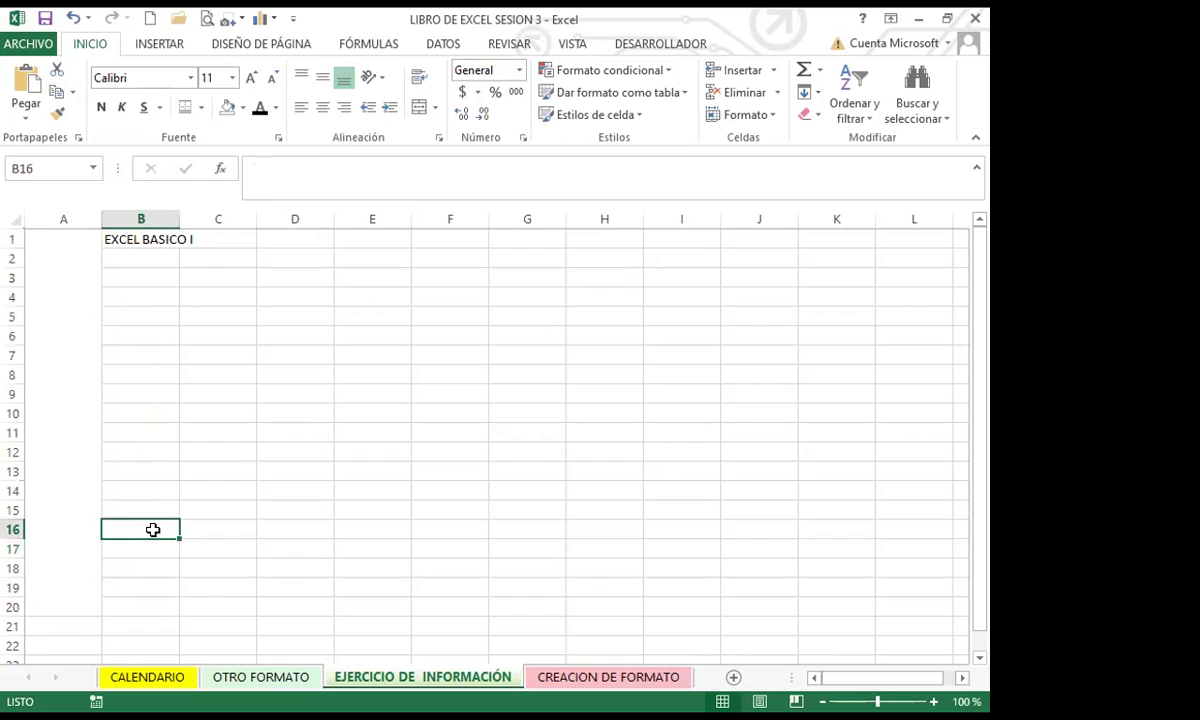
pyautogui.click(53, 421)
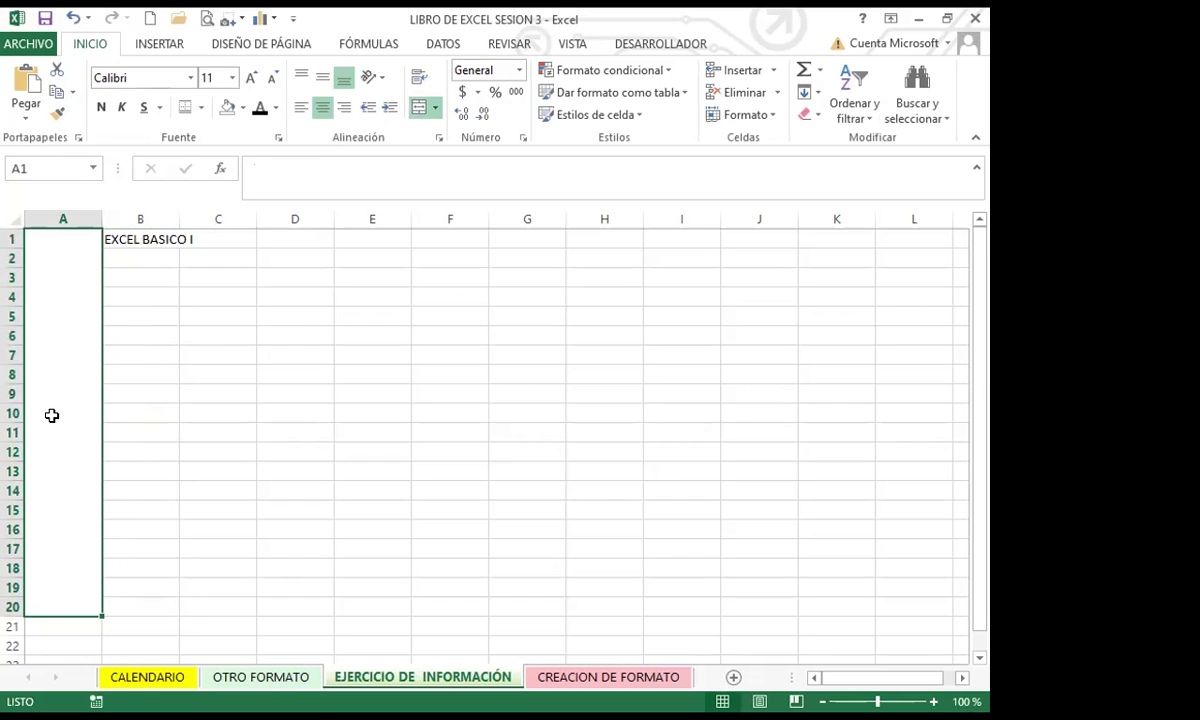
pyautogui.doubleClick(62, 402)
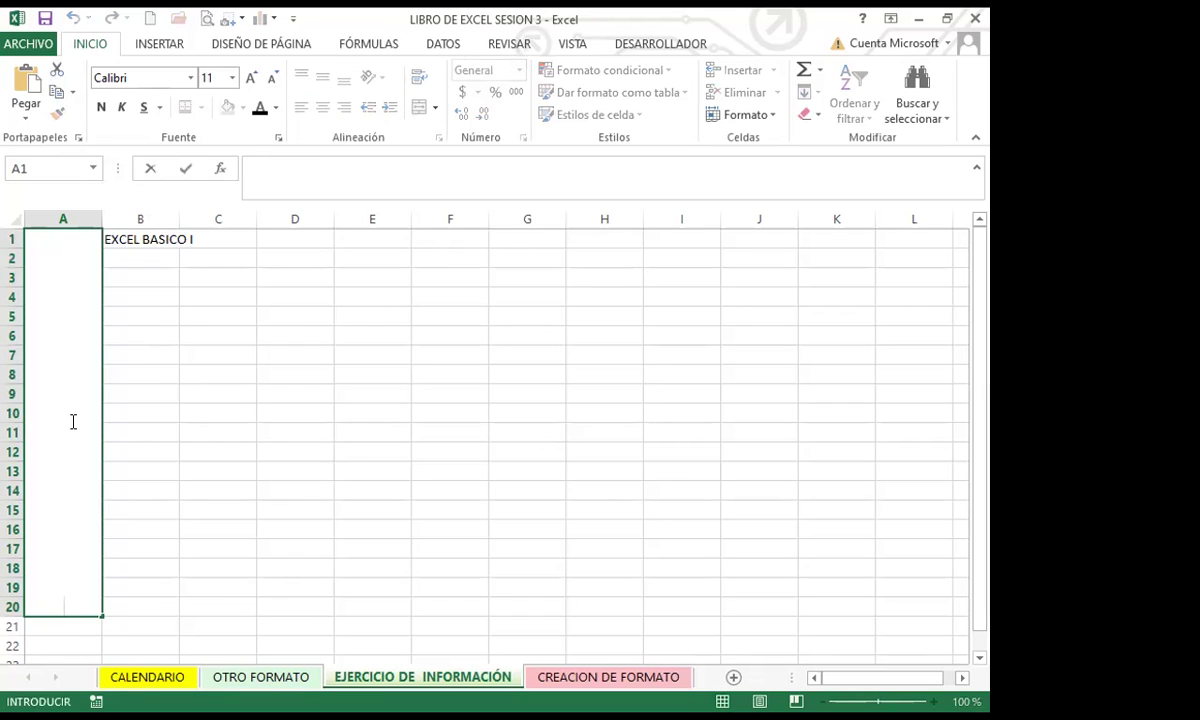
pyautogui.write('INSAFORP')
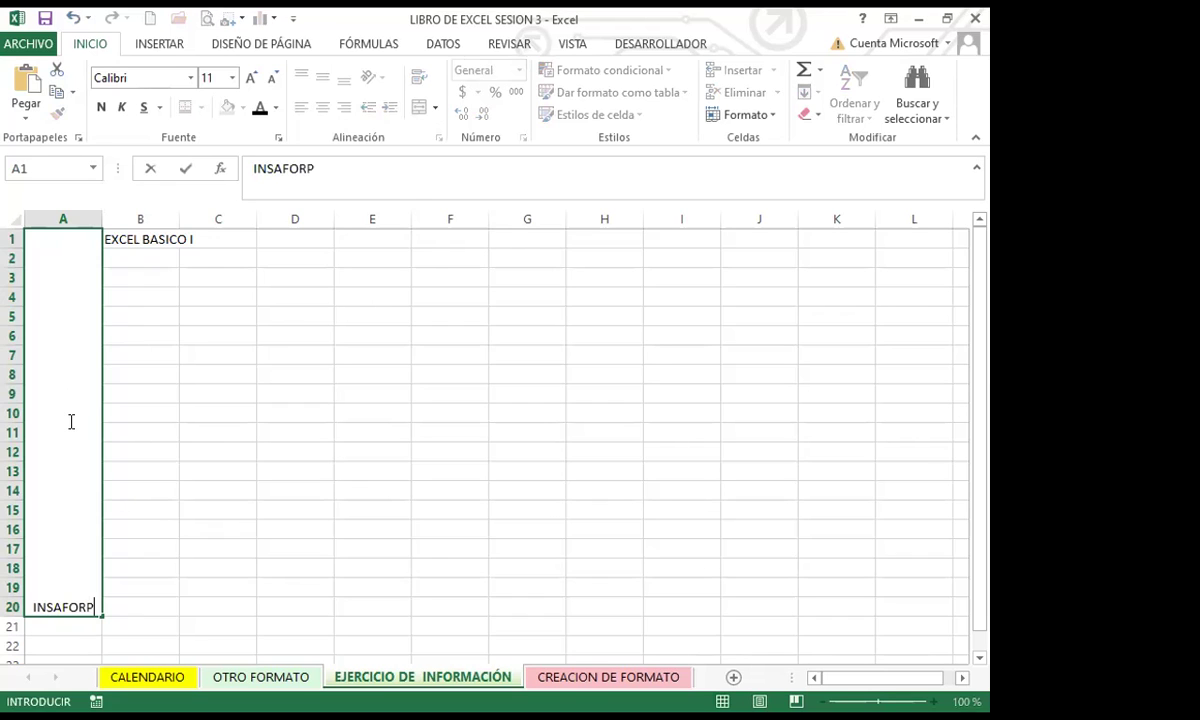
pyautogui.press('Return')
pyautogui.click(70, 421)
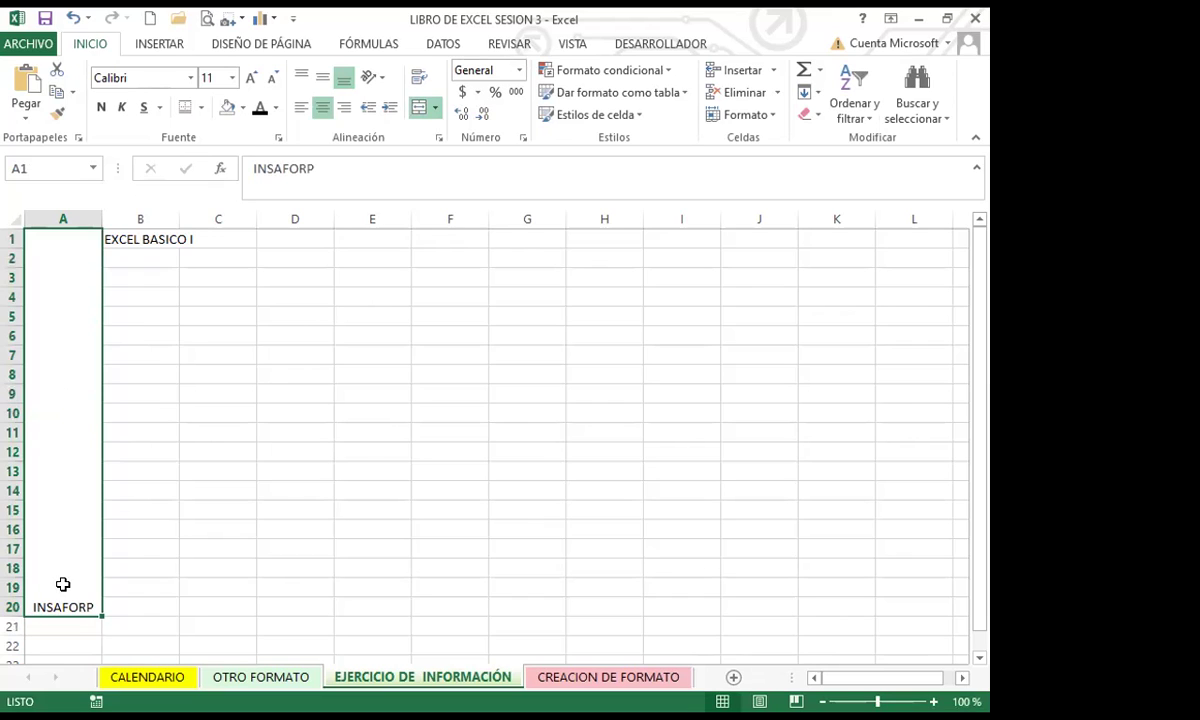
# - Delete the merged cell's contents again and enter INSAFORP through the formula bar
pyautogui.press('Delete')
pyautogui.click(126, 547)
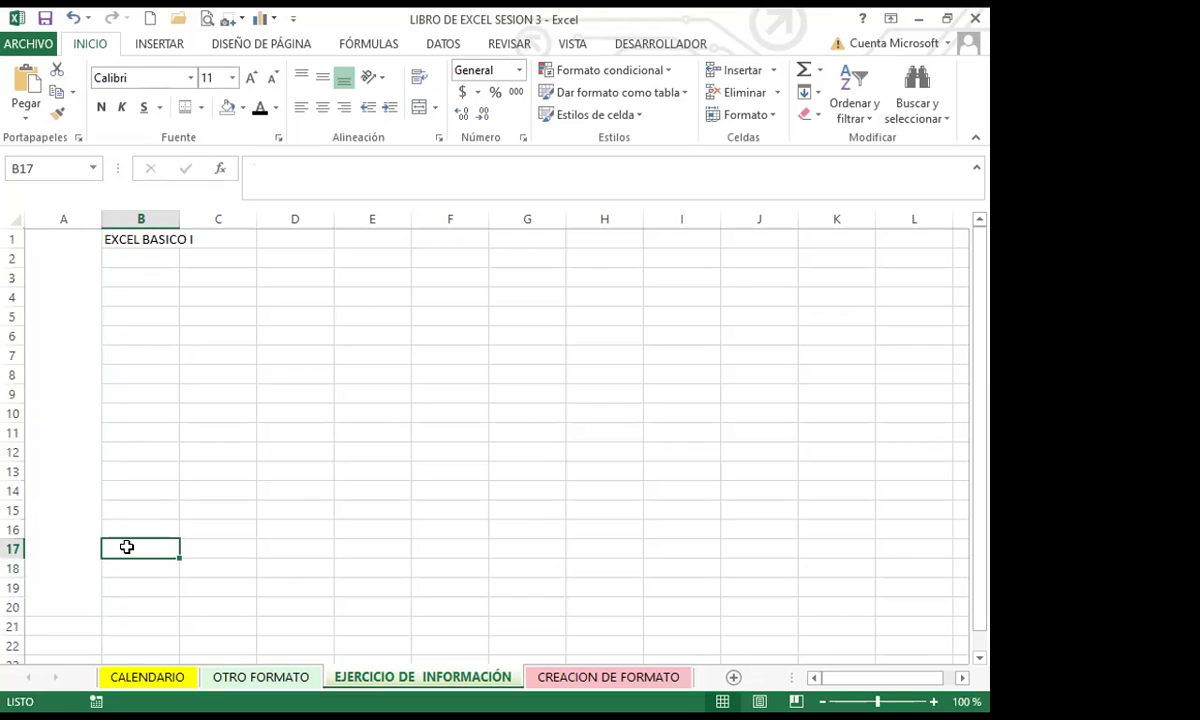
pyautogui.click(60, 428)
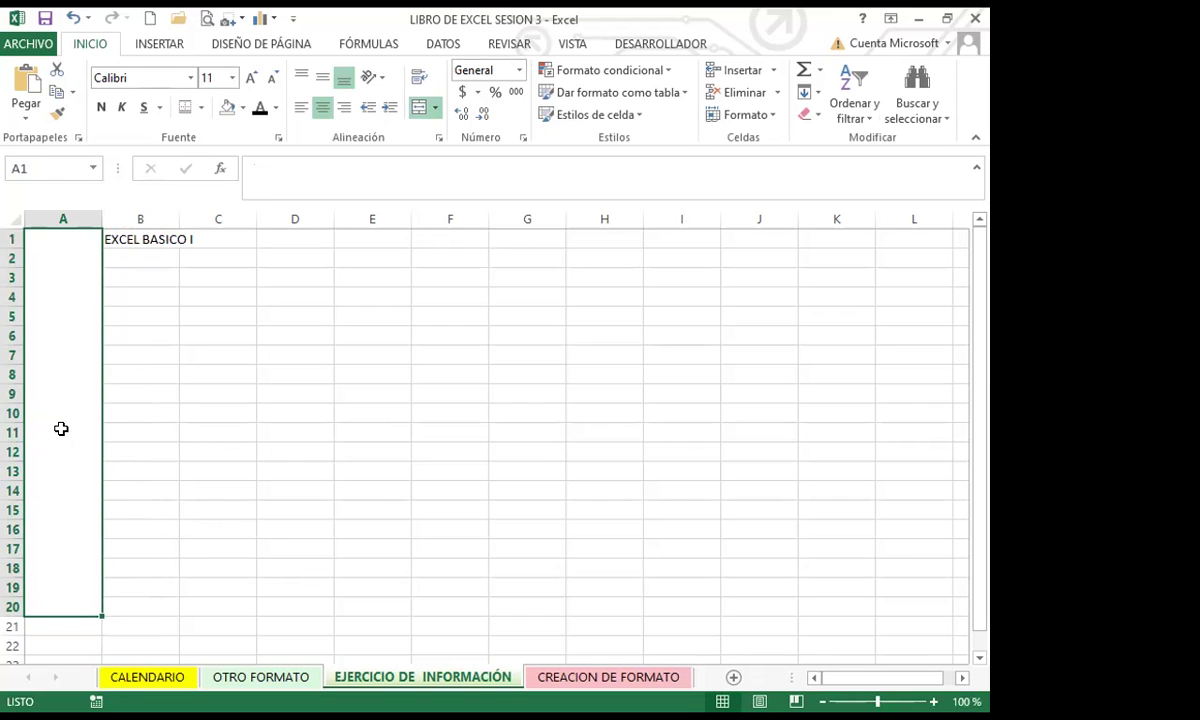
pyautogui.click(290, 172)
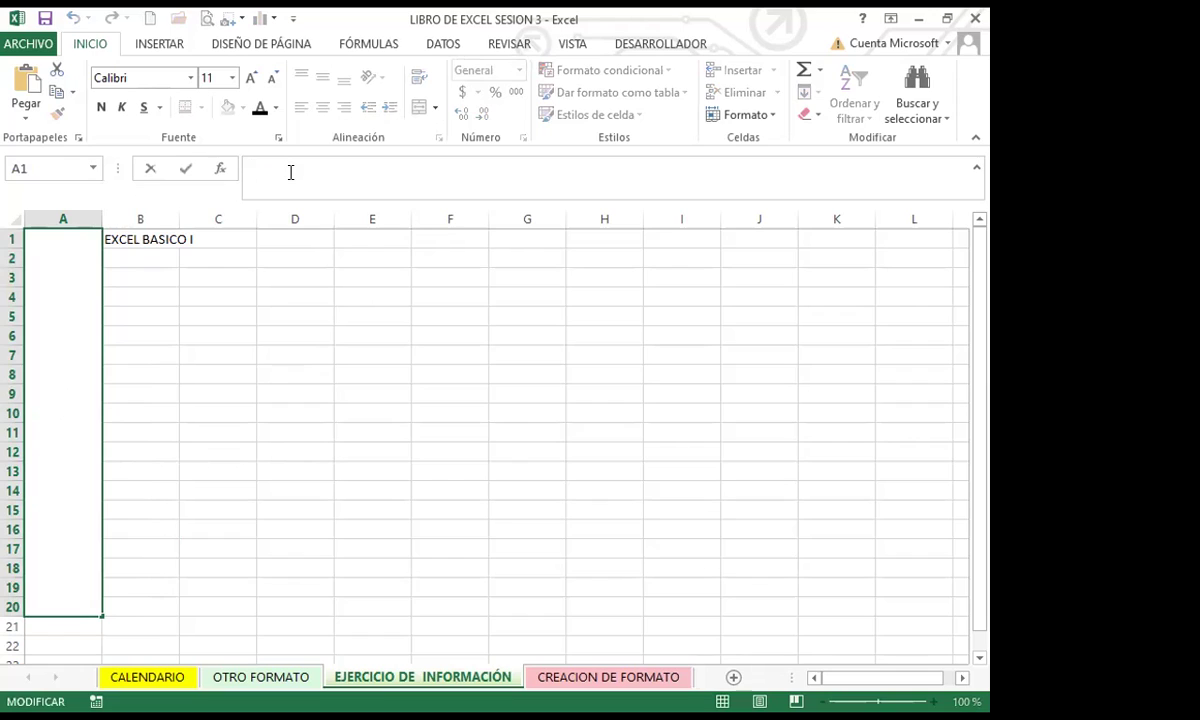
pyautogui.write('INSAFORP')
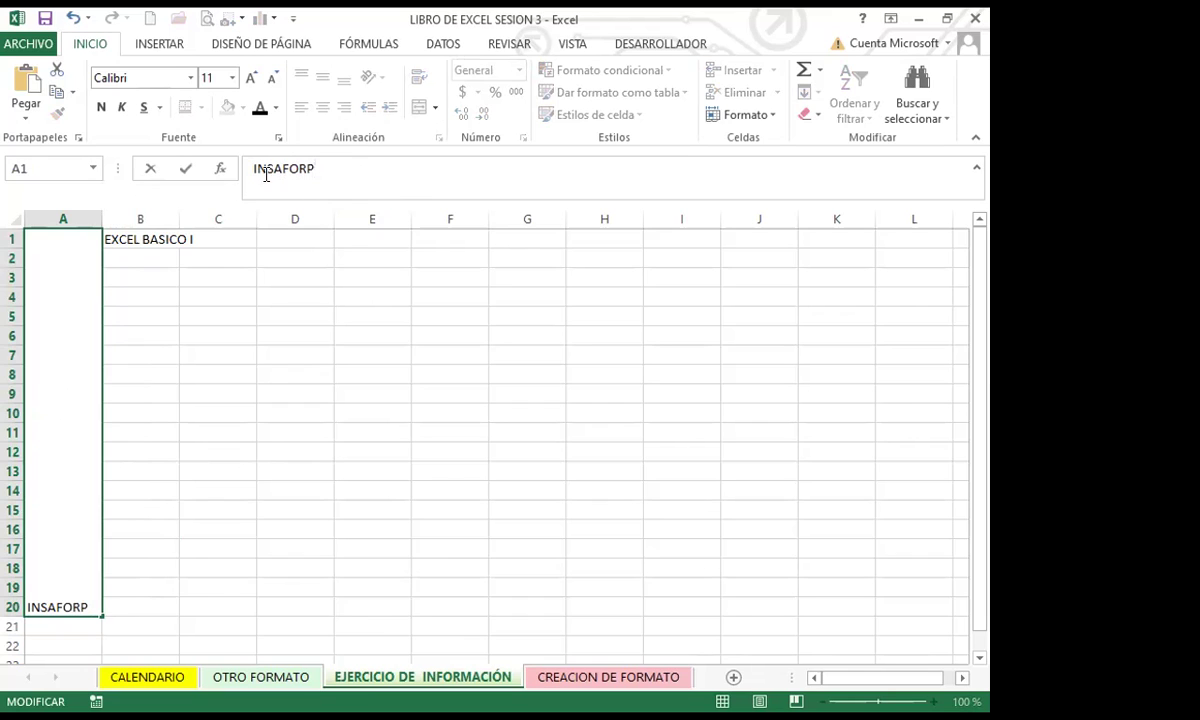
pyautogui.press('Return')
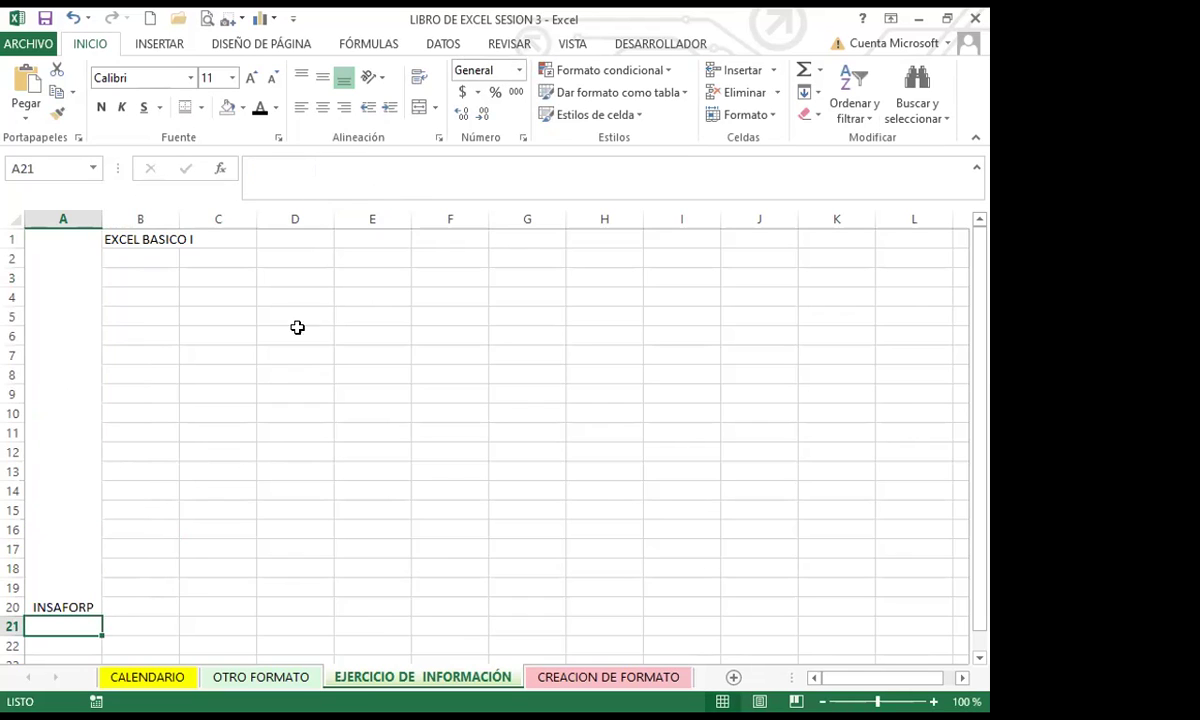
# - Rotate the INSAFORP text in the merged cell to an orientation of 48 degrees
pyautogui.click(72, 314)
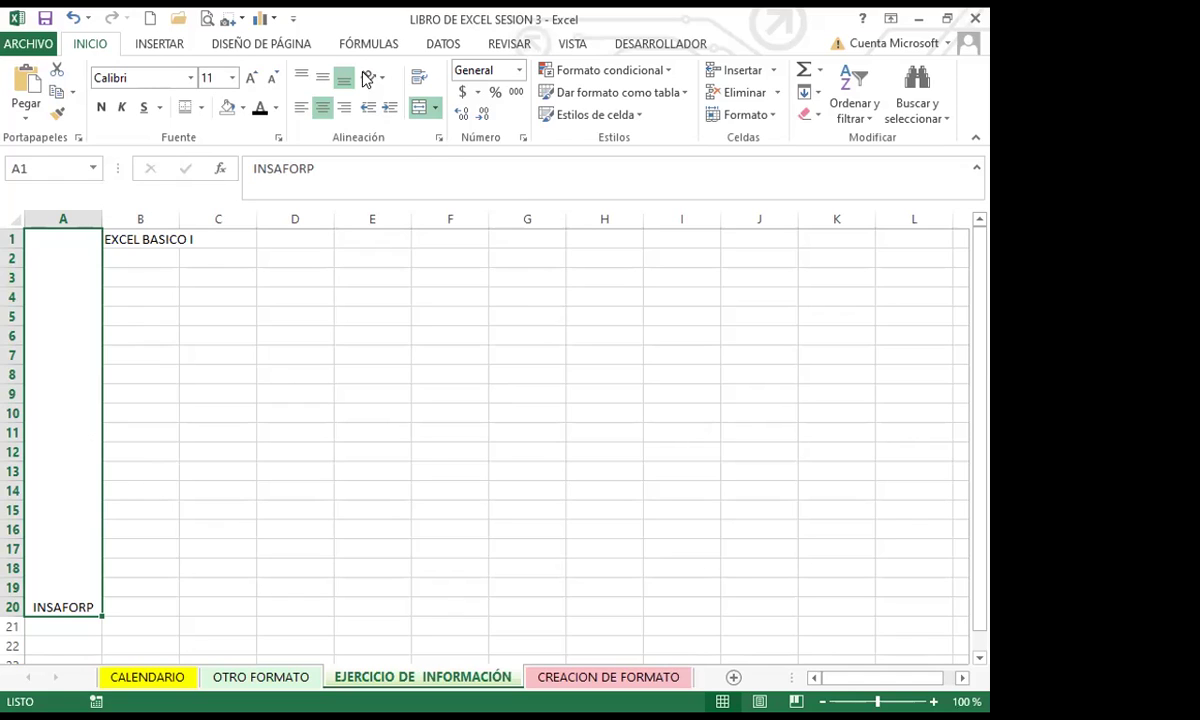
pyautogui.click(438, 139)
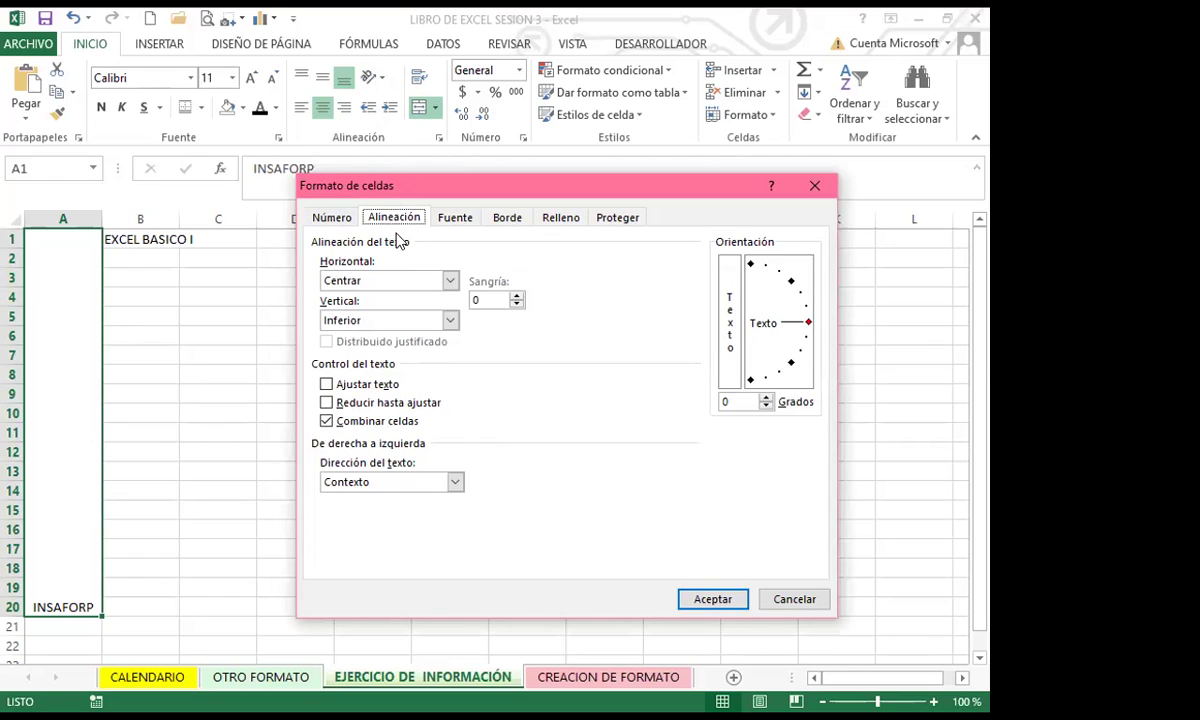
pyautogui.moveTo(795, 330); pyautogui.dragTo(790, 282)
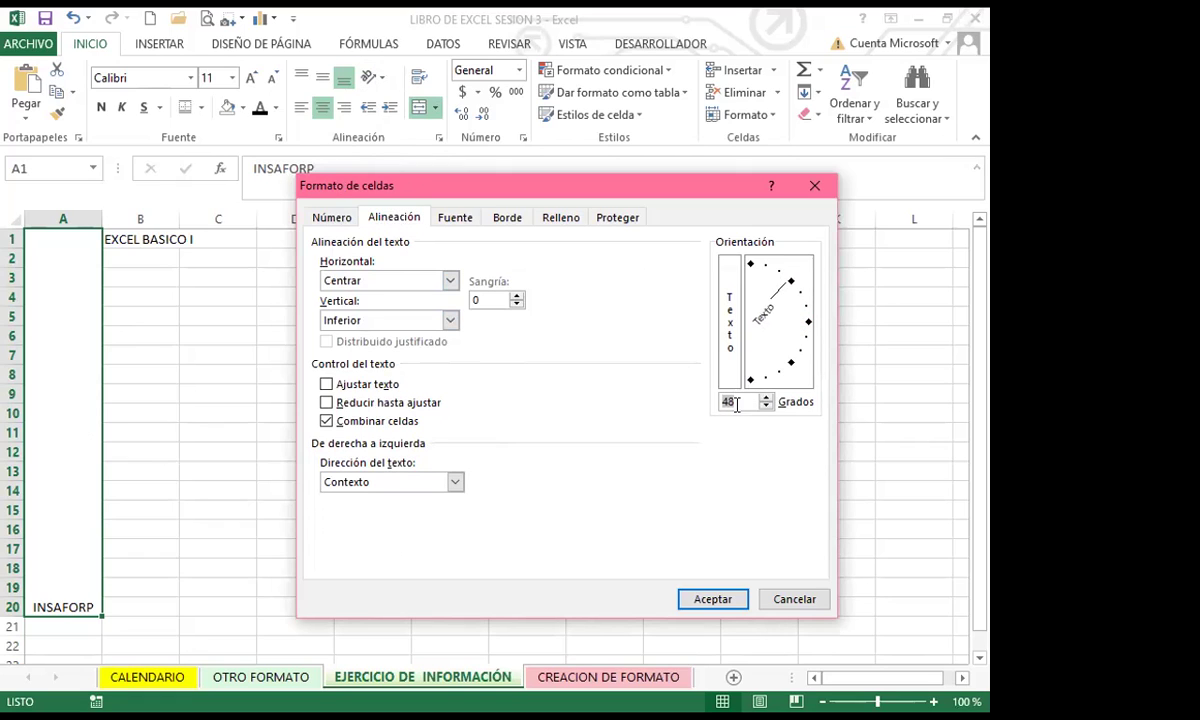
pyautogui.click(772, 297)
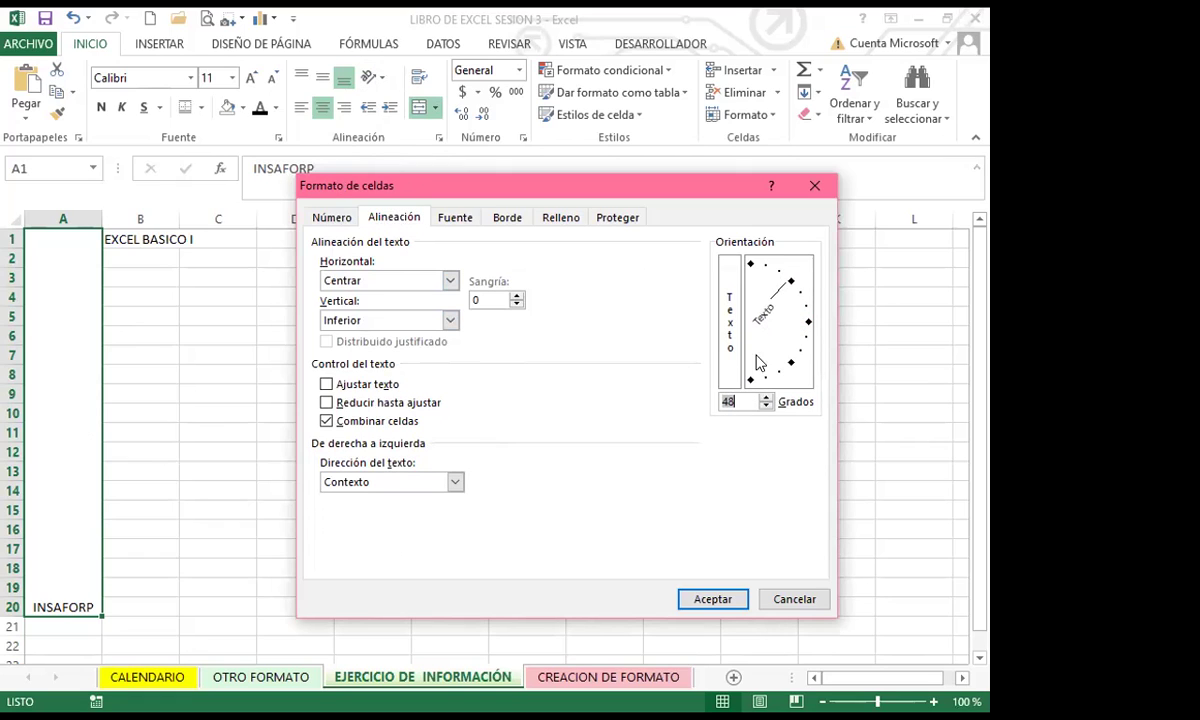
pyautogui.click(712, 604)
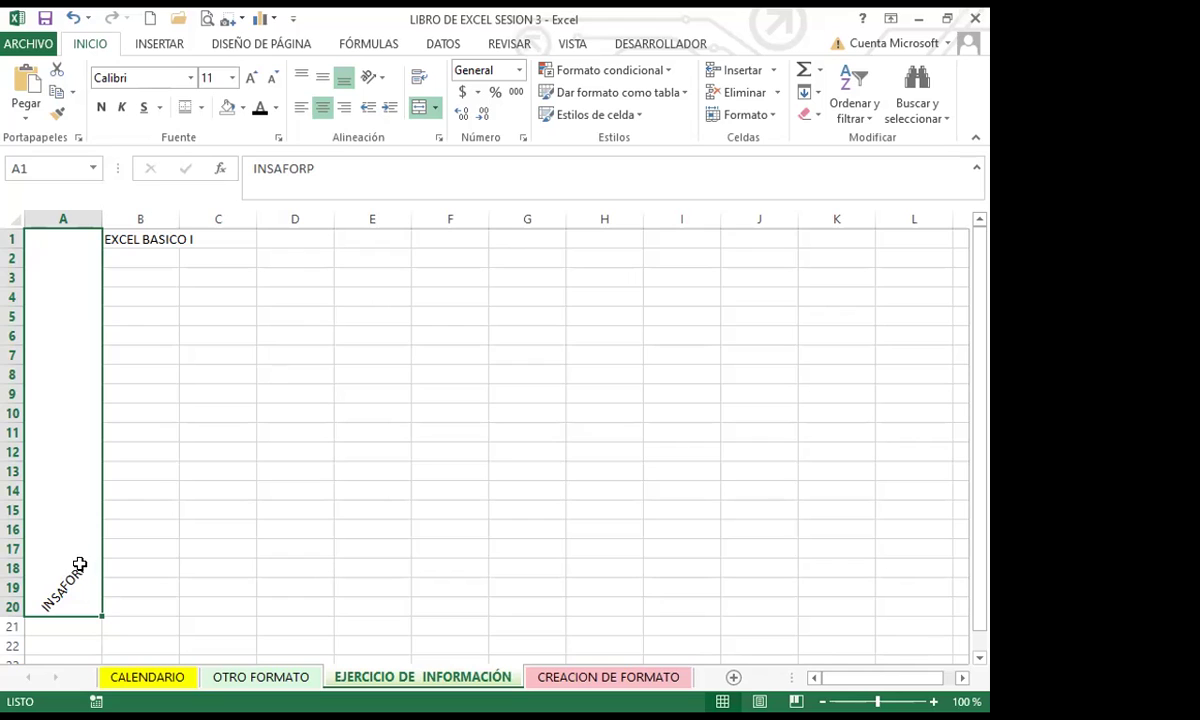
# - Undo the rotation of the INSAFORP text
pyautogui.hotkey('ctrl', 'z')
pyautogui.click(134, 503)
pyautogui.hotkey('ctrl', 'z')
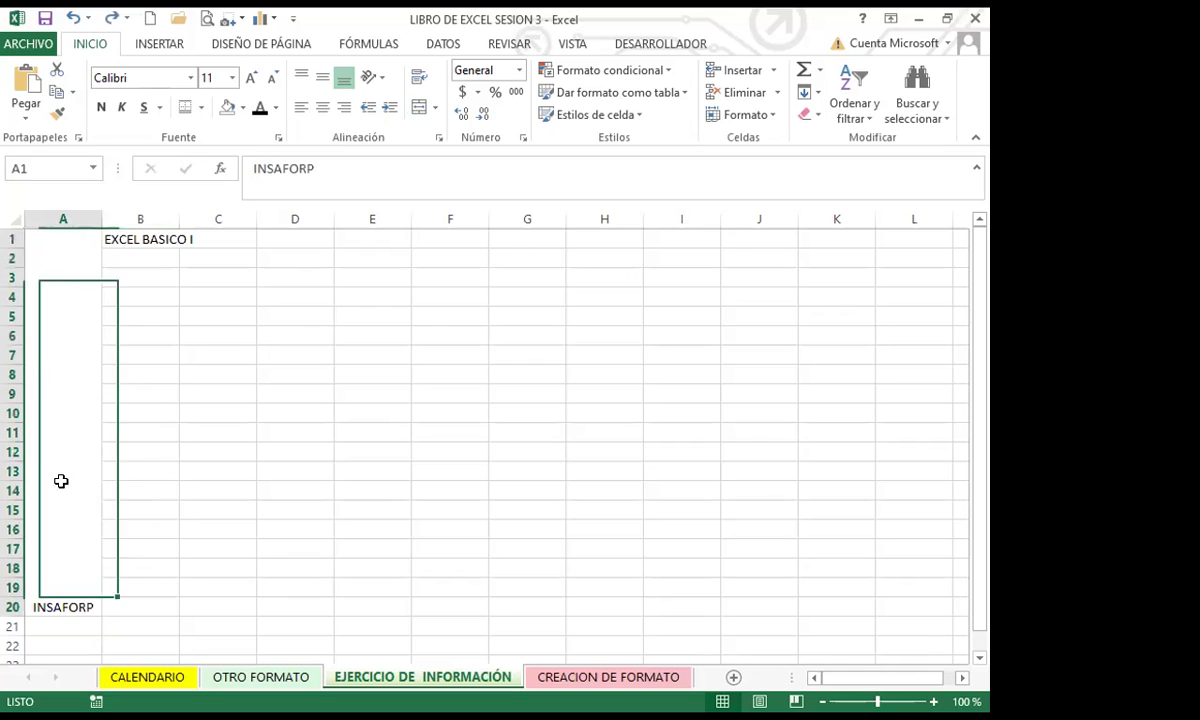
# - Review the number and alignment format settings of the merged INSAFORP cell without changing them
pyautogui.click(440, 139)
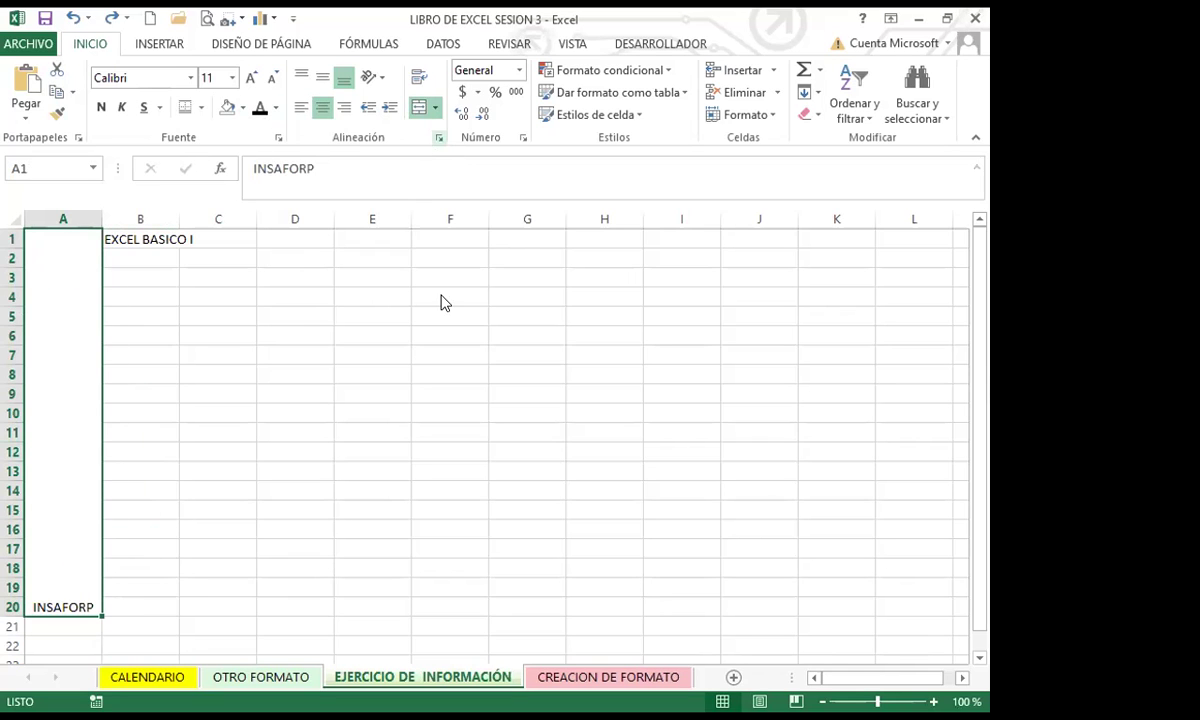
pyautogui.click(331, 218)
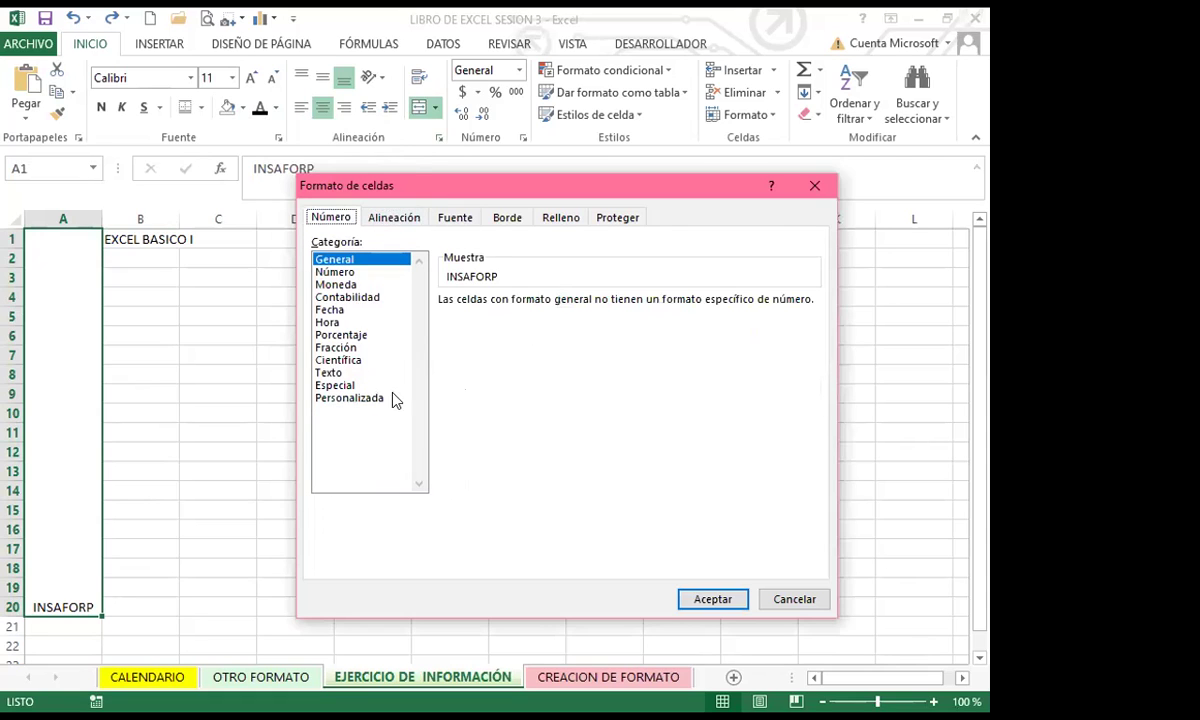
pyautogui.click(395, 219)
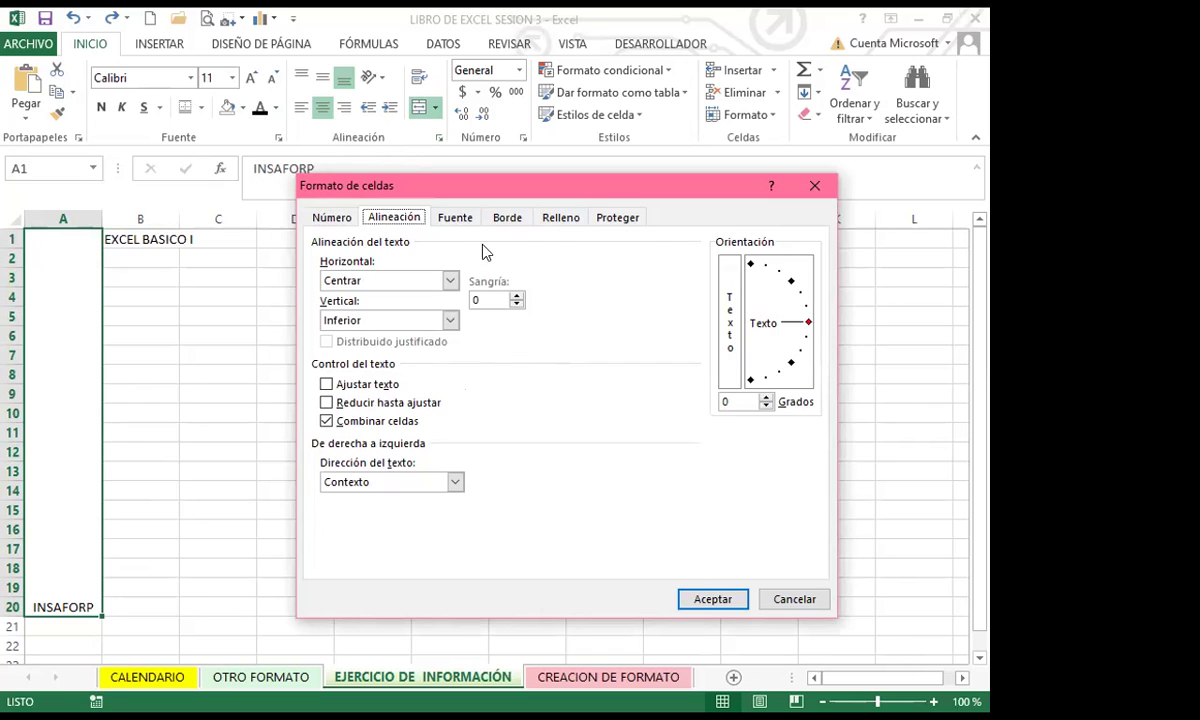
pyautogui.click(812, 188)
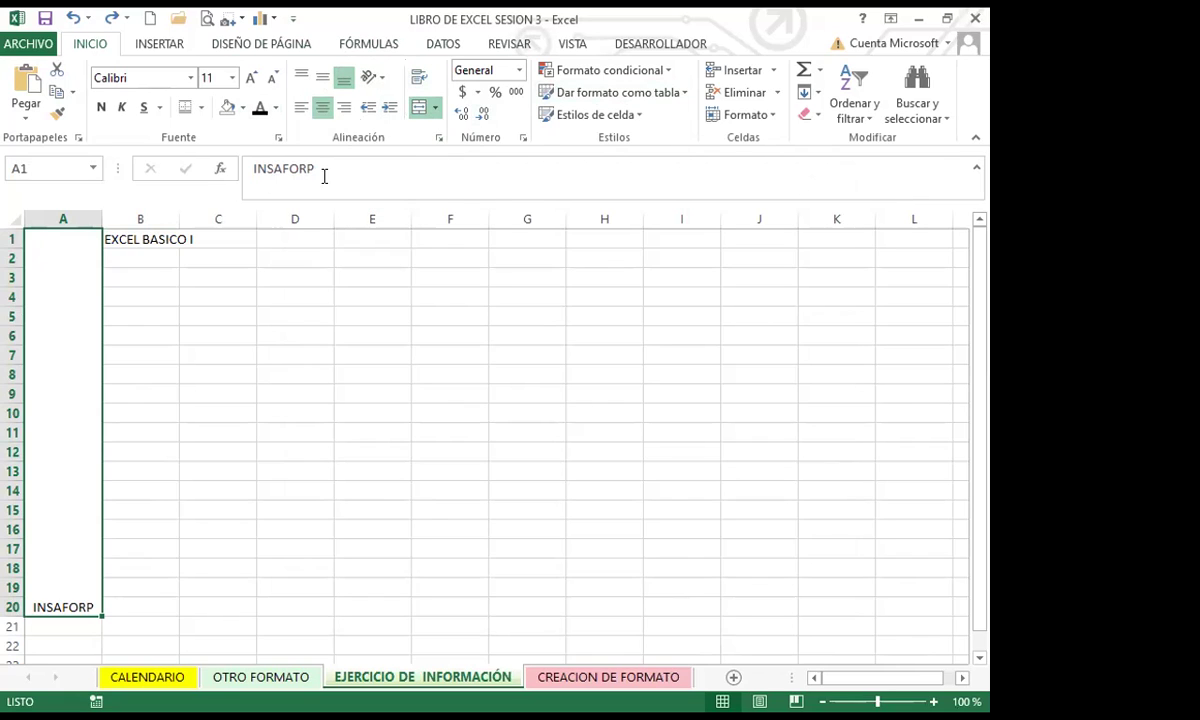
pyautogui.click(138, 430)
# - Set the orientation of the merged INSAFORP cell to Texto vertical
pyautogui.click(76, 432)
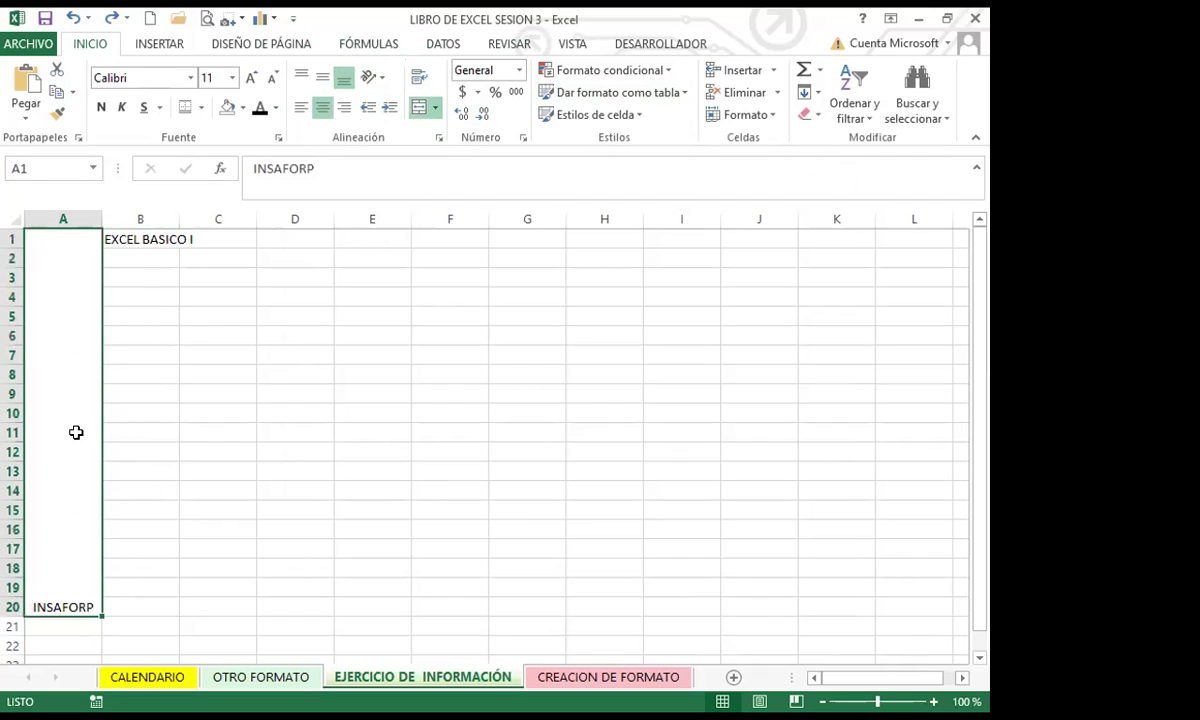
pyautogui.click(380, 80)
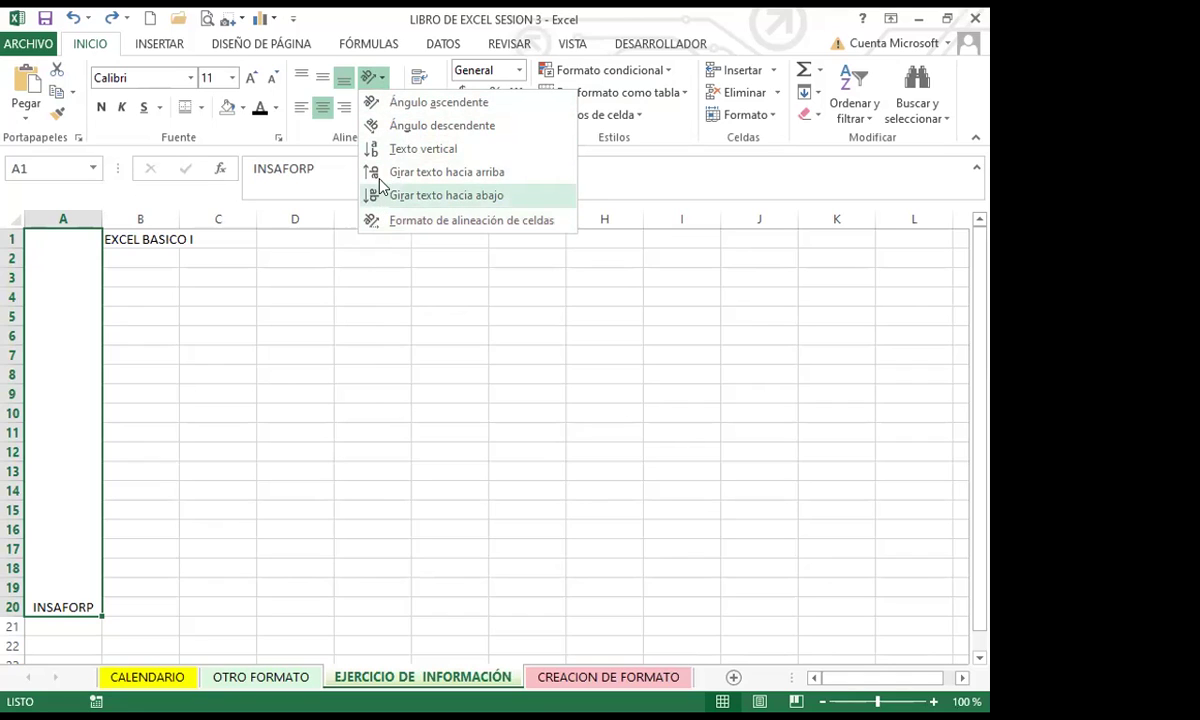
pyautogui.click(376, 148)
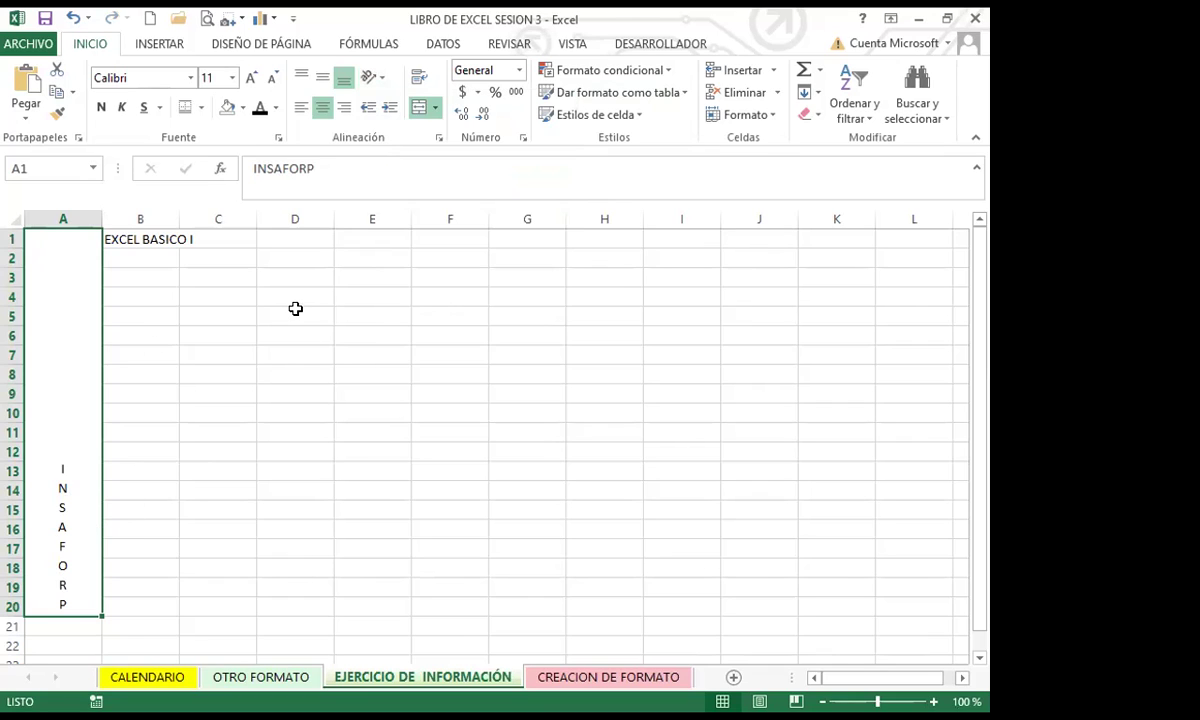
# - Middle-align the INSAFORP text vertically in its merged cell and make it bold
pyautogui.click(322, 80)
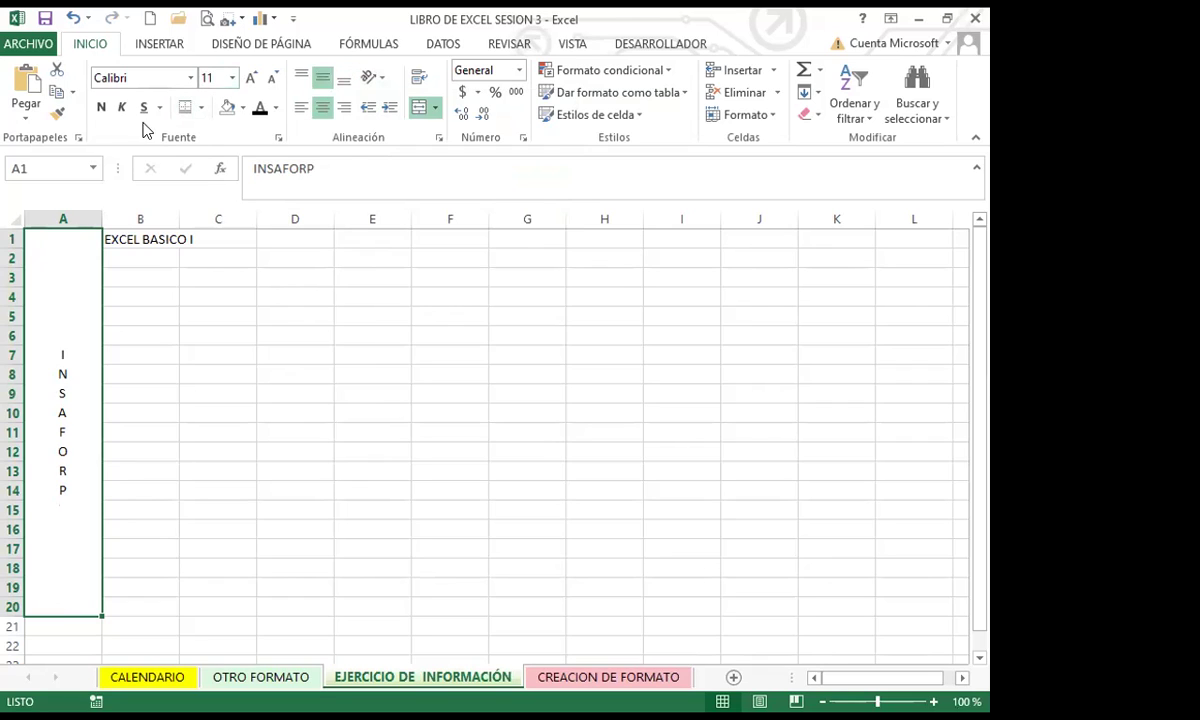
pyautogui.click(101, 108)
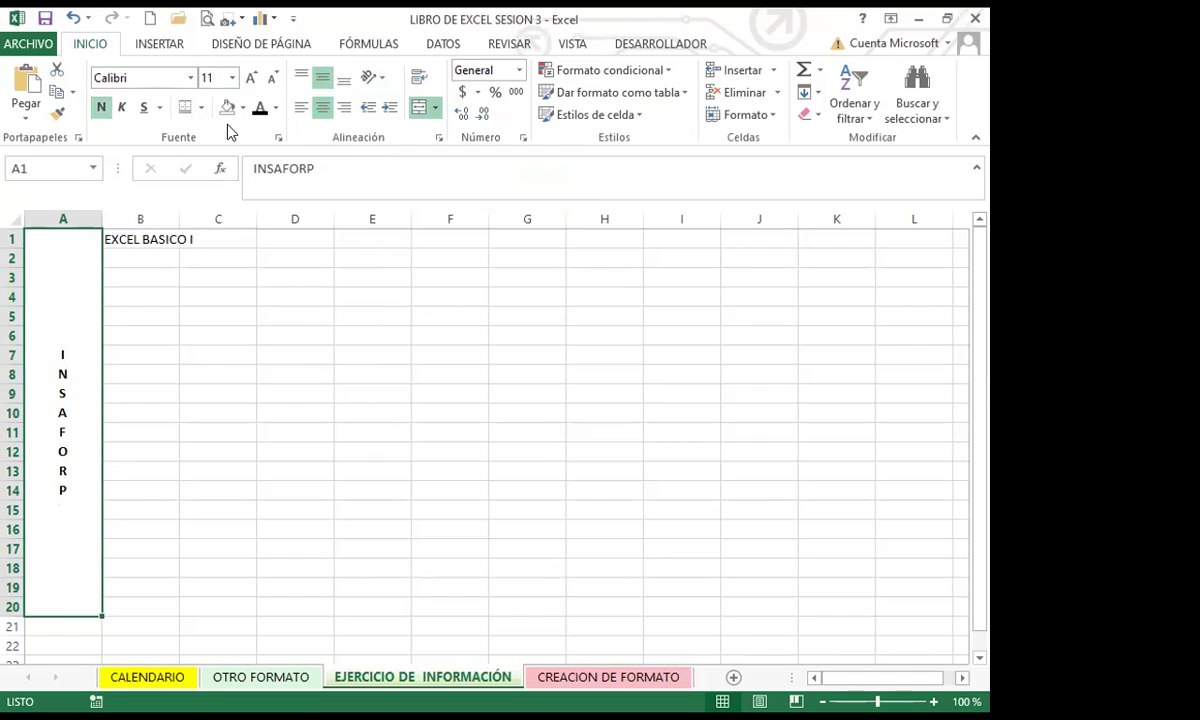
# - Set the INSAFORP text in the merged cell to red and enlarge it to font size 24
pyautogui.click(275, 108)
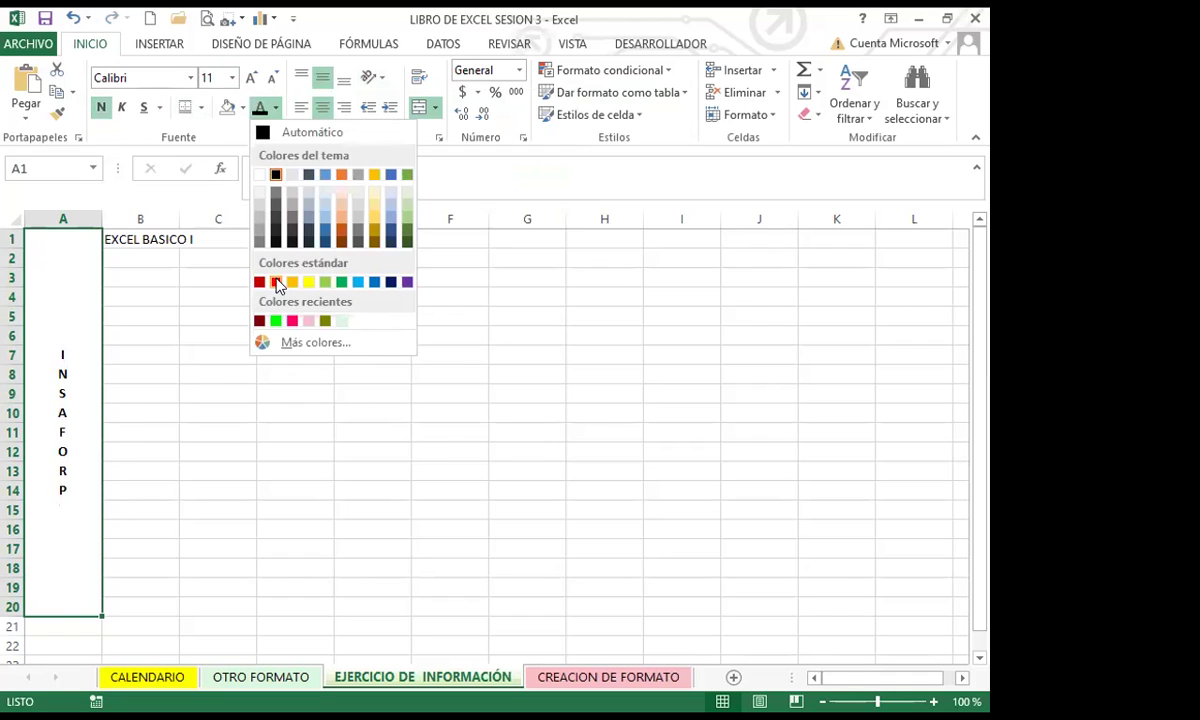
pyautogui.click(275, 281)
pyautogui.click(250, 82)
pyautogui.click(250, 82)
pyautogui.click(250, 82)
pyautogui.click(250, 82)
pyautogui.click(250, 82)
pyautogui.click(251, 82)
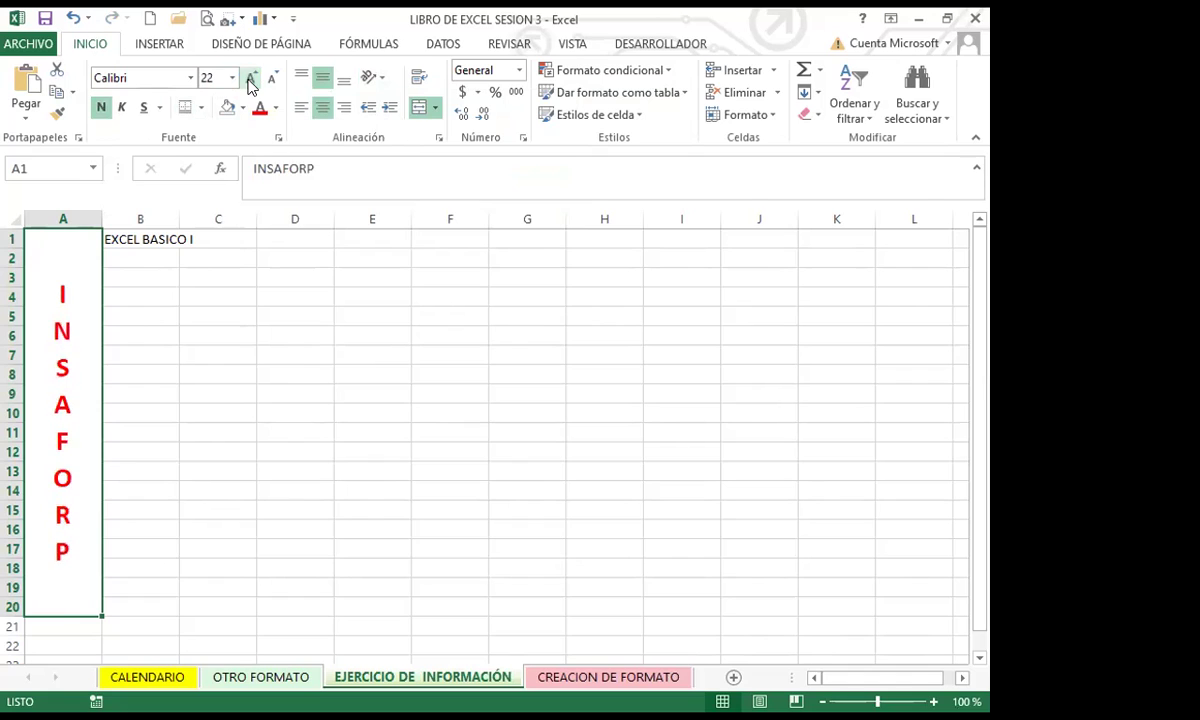
pyautogui.click(251, 82)
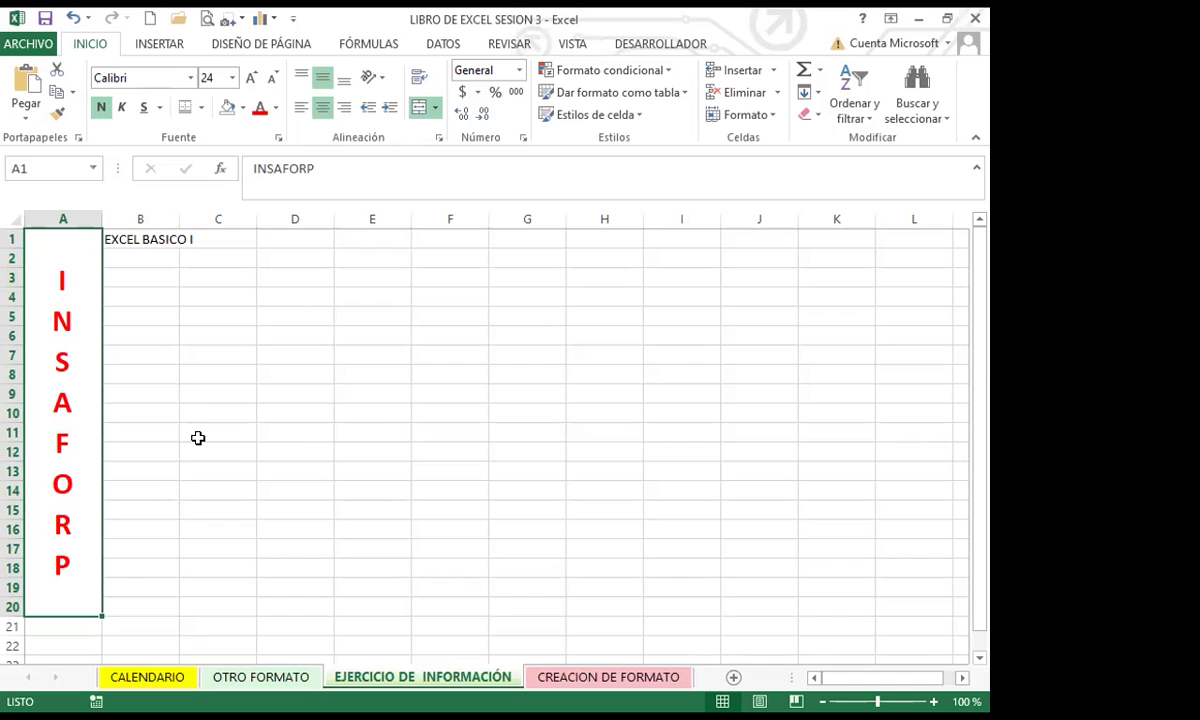
# - Apply a thick bright-pink outline border (Contorno) around the merged INSAFORP cell
pyautogui.click(279, 137)
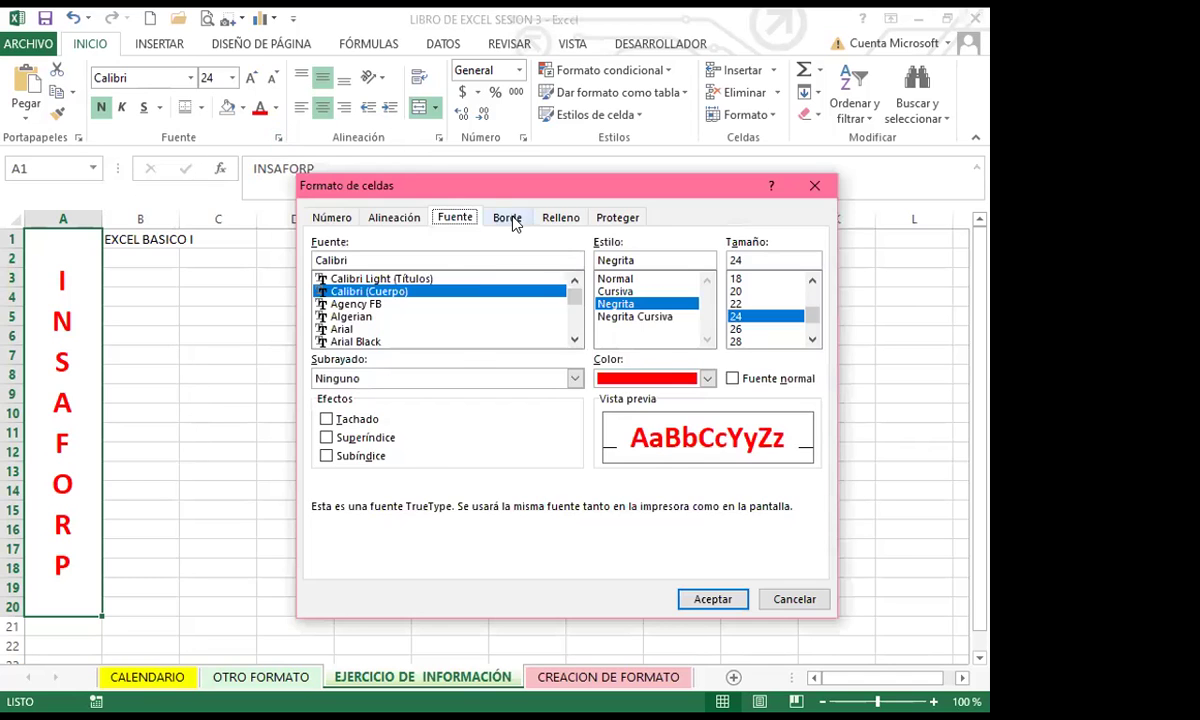
pyautogui.click(510, 218)
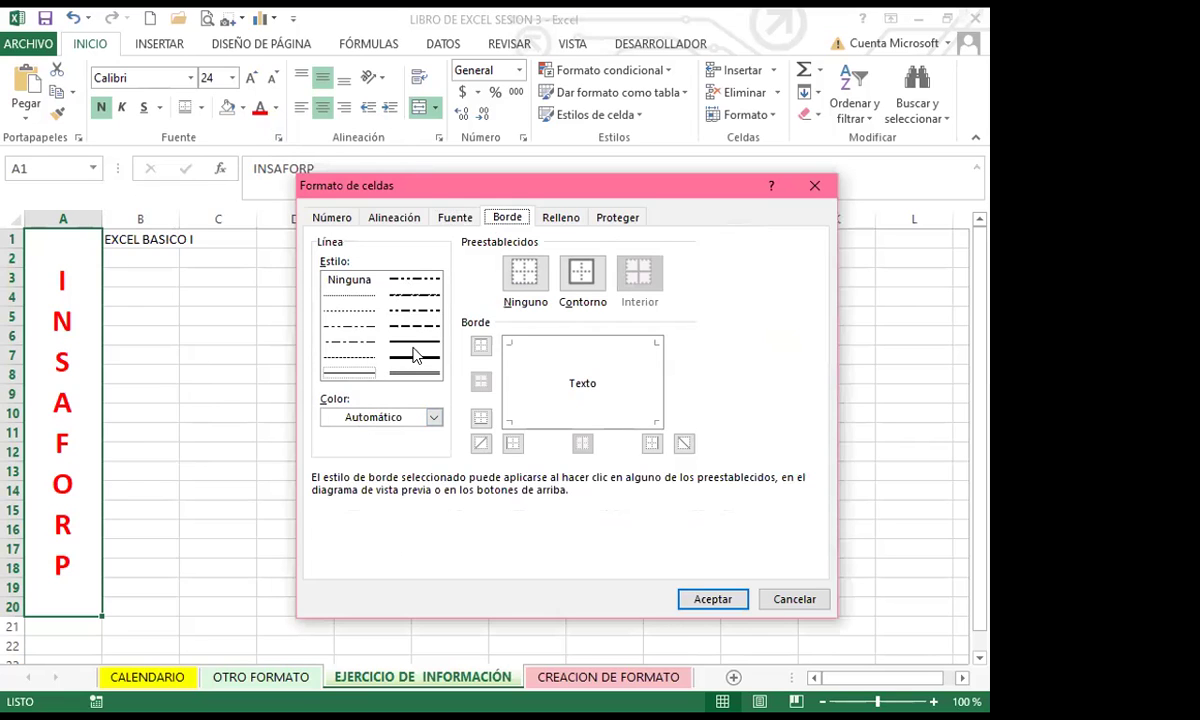
pyautogui.click(414, 357)
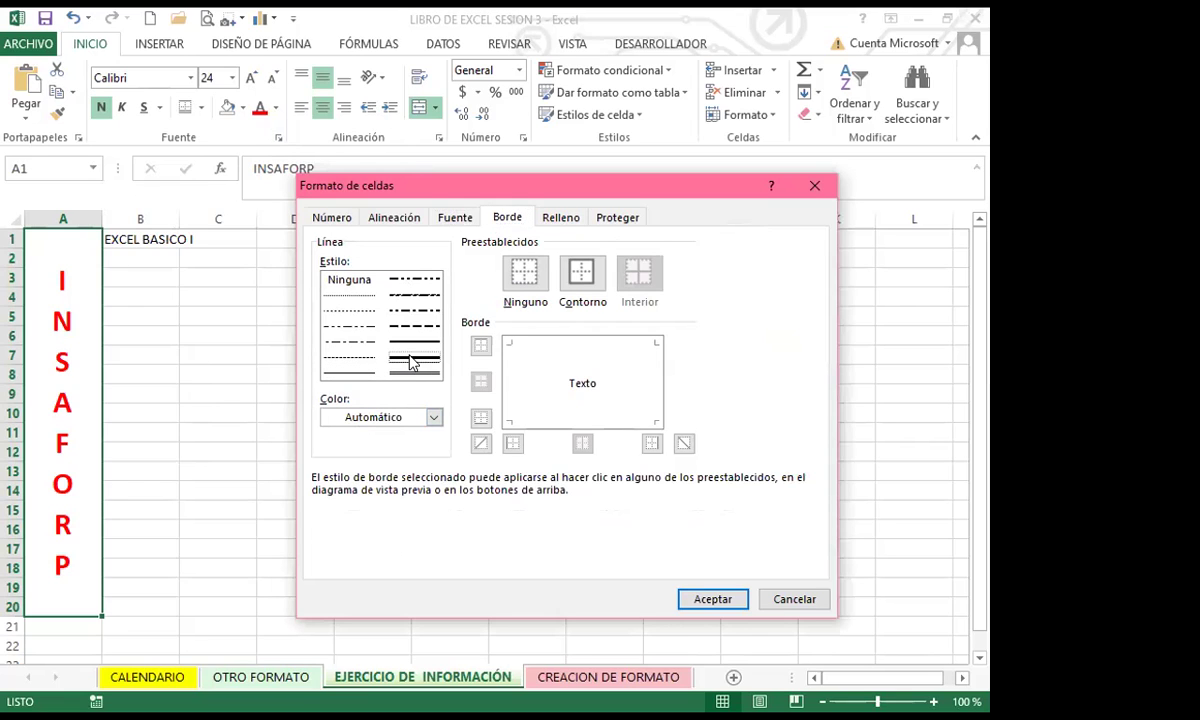
pyautogui.click(434, 420)
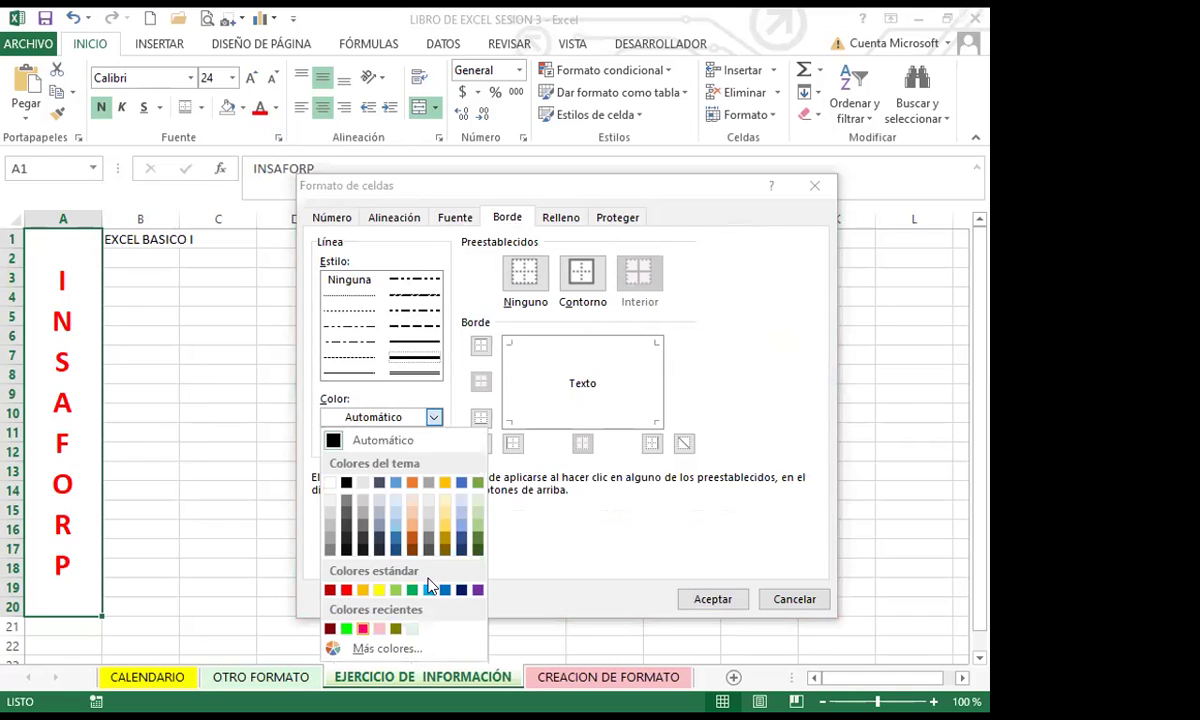
pyautogui.click(362, 628)
pyautogui.click(587, 279)
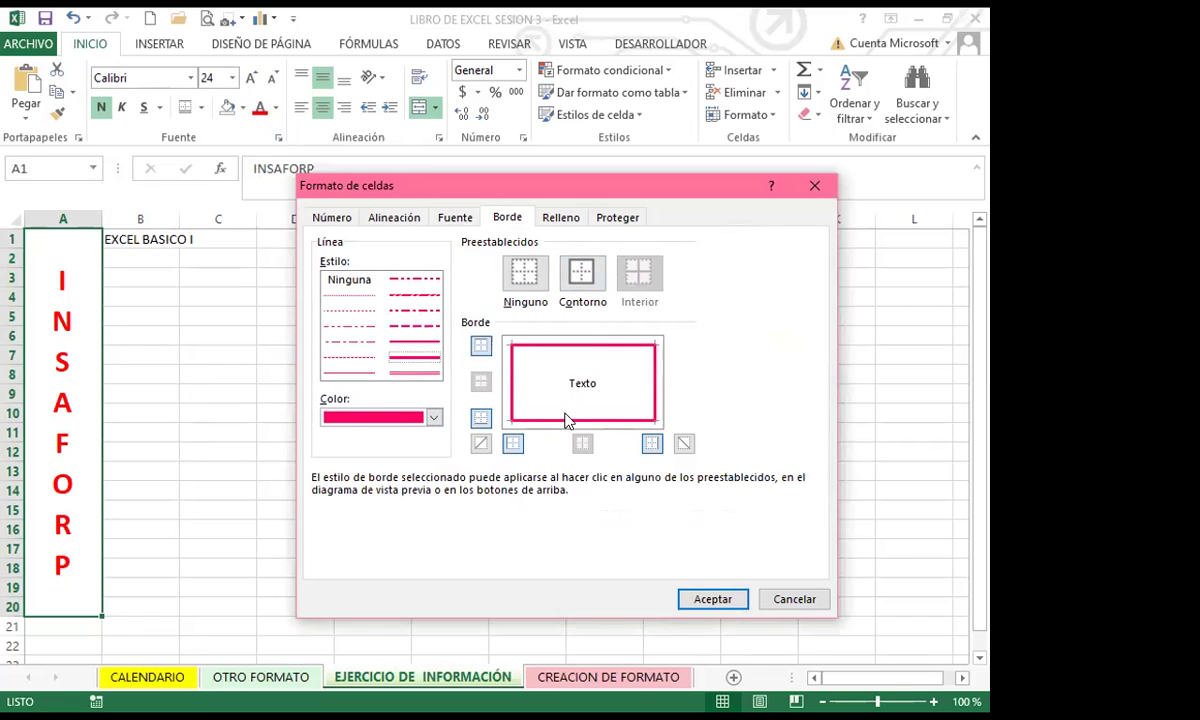
pyautogui.click(712, 599)
pyautogui.click(295, 412)
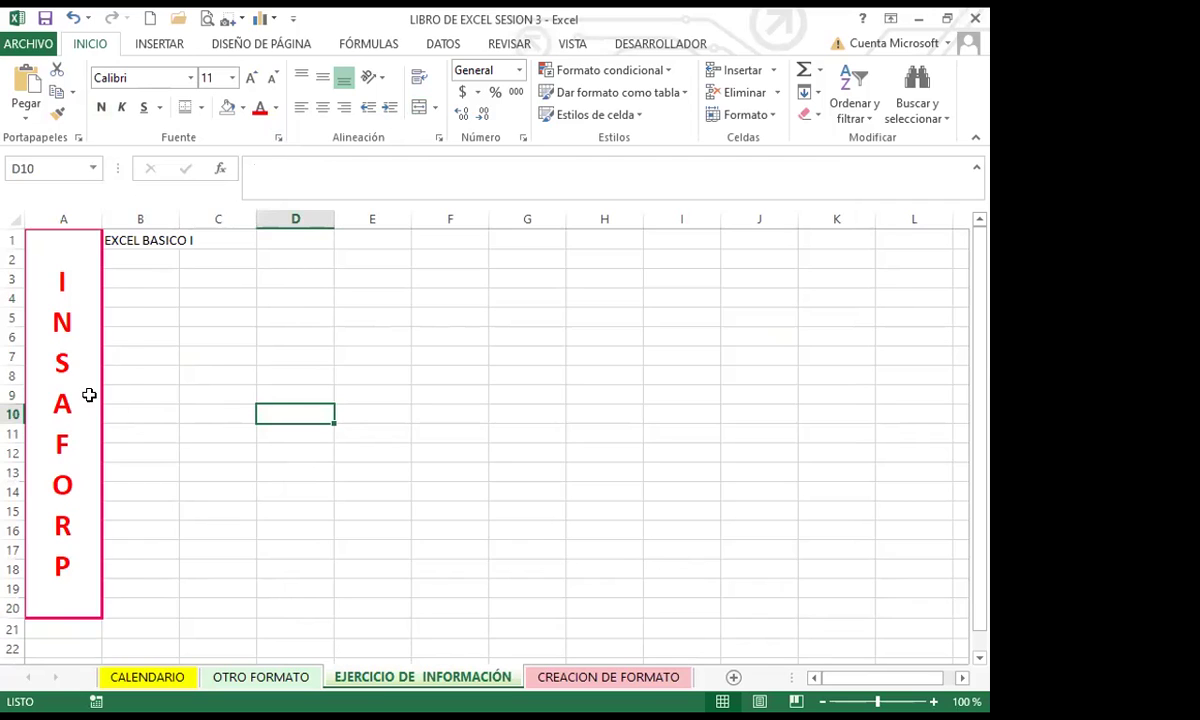
# - Fill the merged INSAFORP cell with a horizontal two-colour gradient from light pink to bright green
pyautogui.click(68, 365)
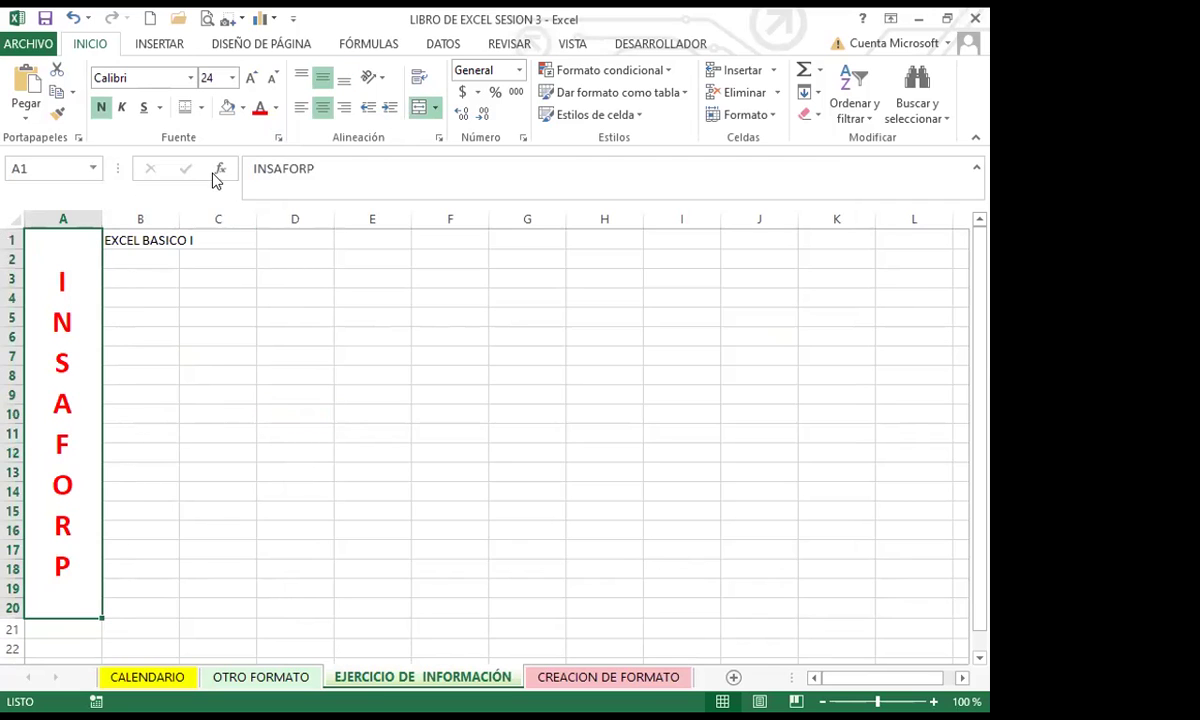
pyautogui.click(279, 139)
pyautogui.click(558, 217)
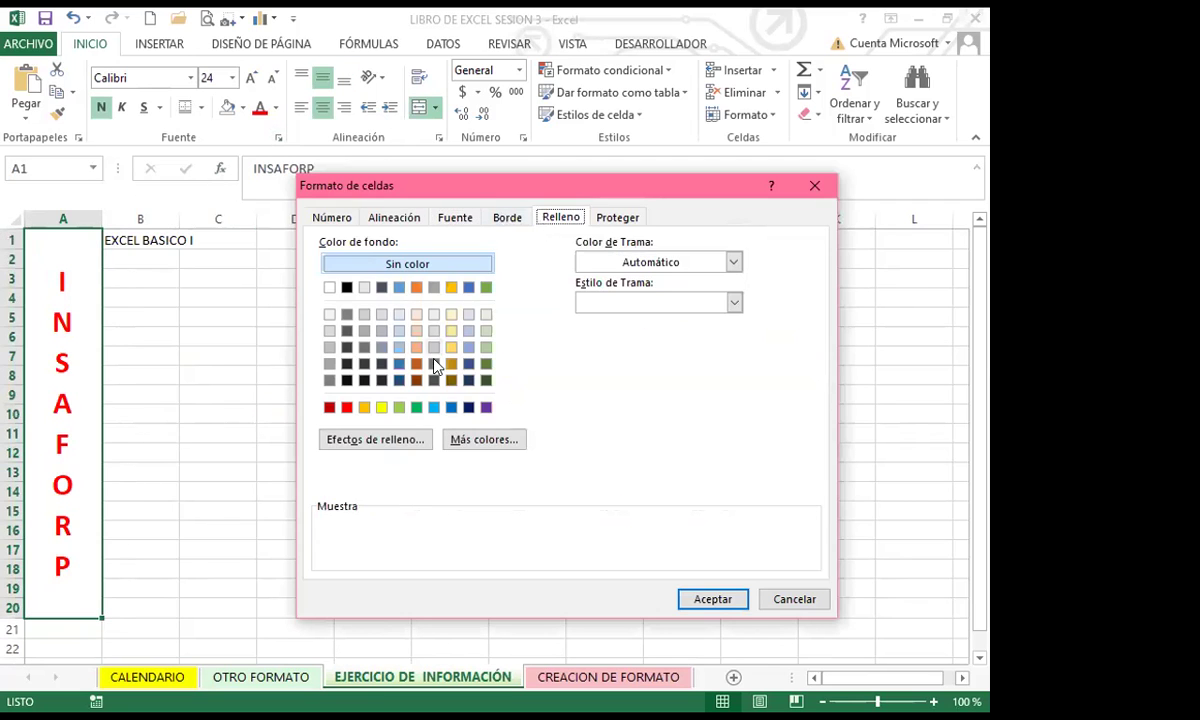
pyautogui.click(396, 441)
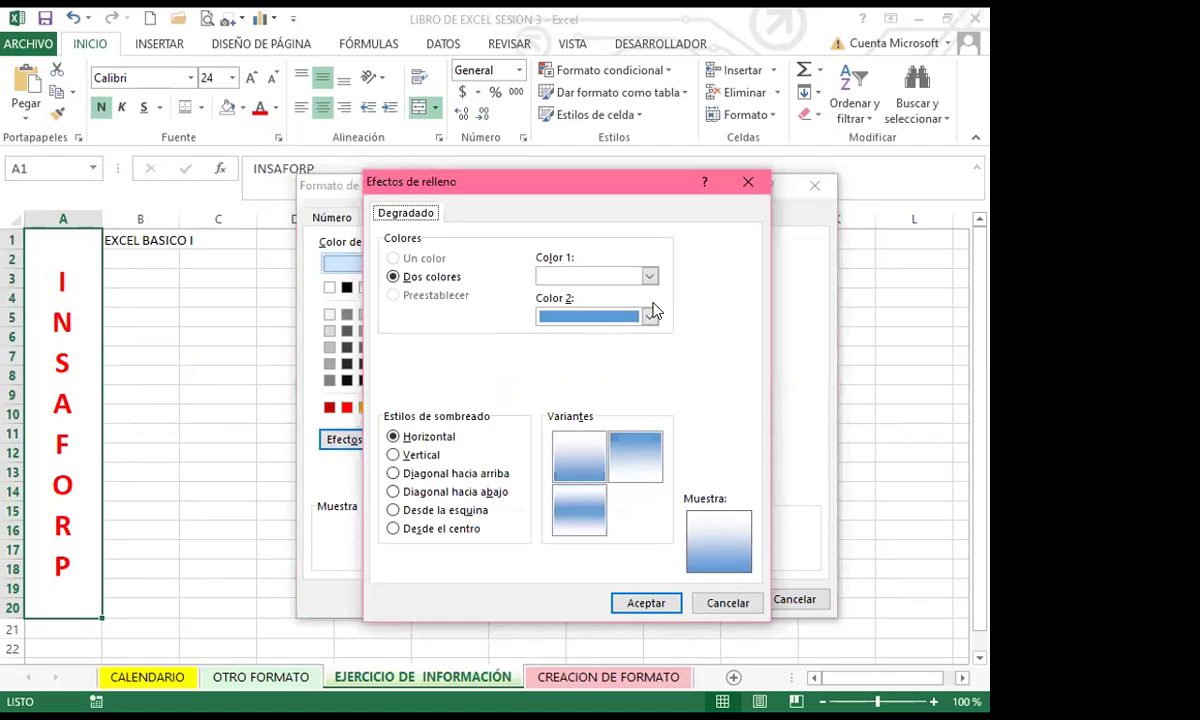
pyautogui.click(650, 316)
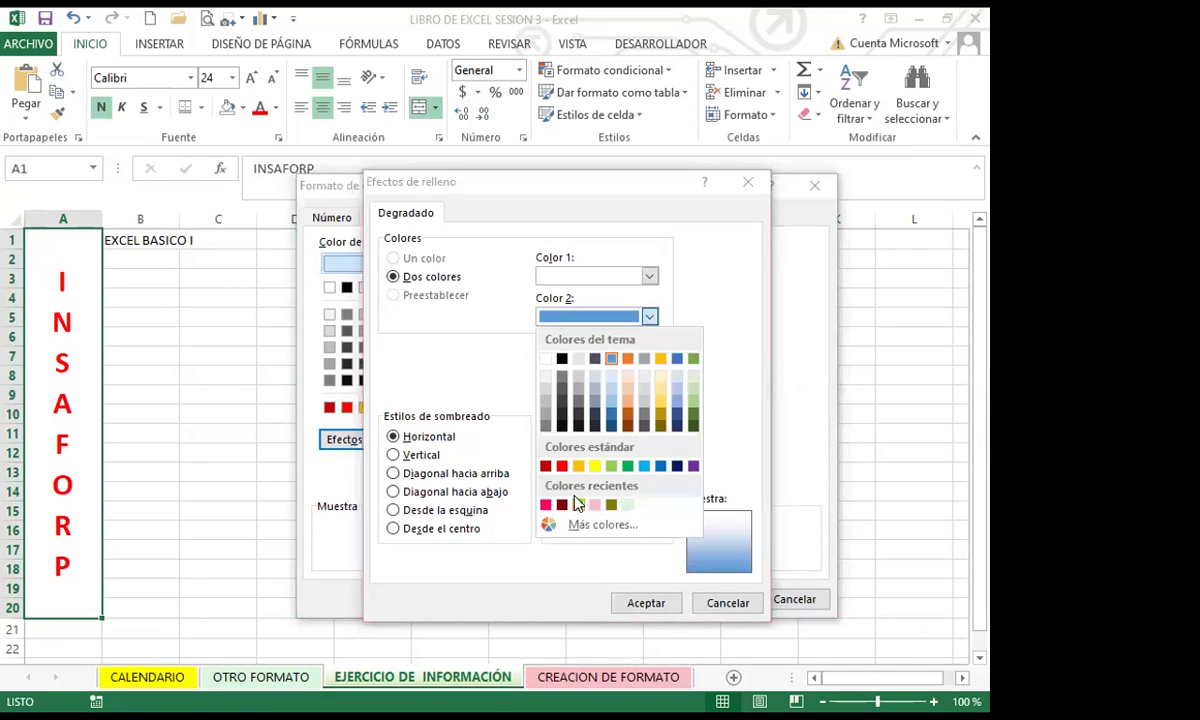
pyautogui.click(578, 503)
pyautogui.click(650, 276)
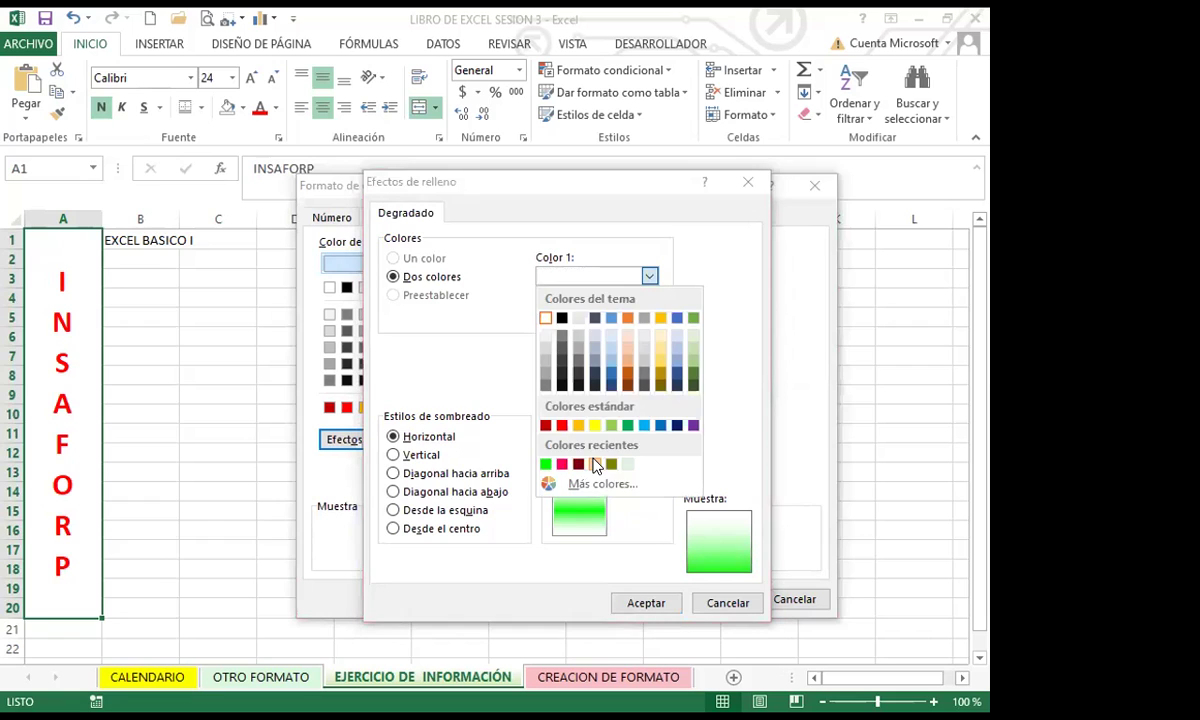
pyautogui.click(595, 464)
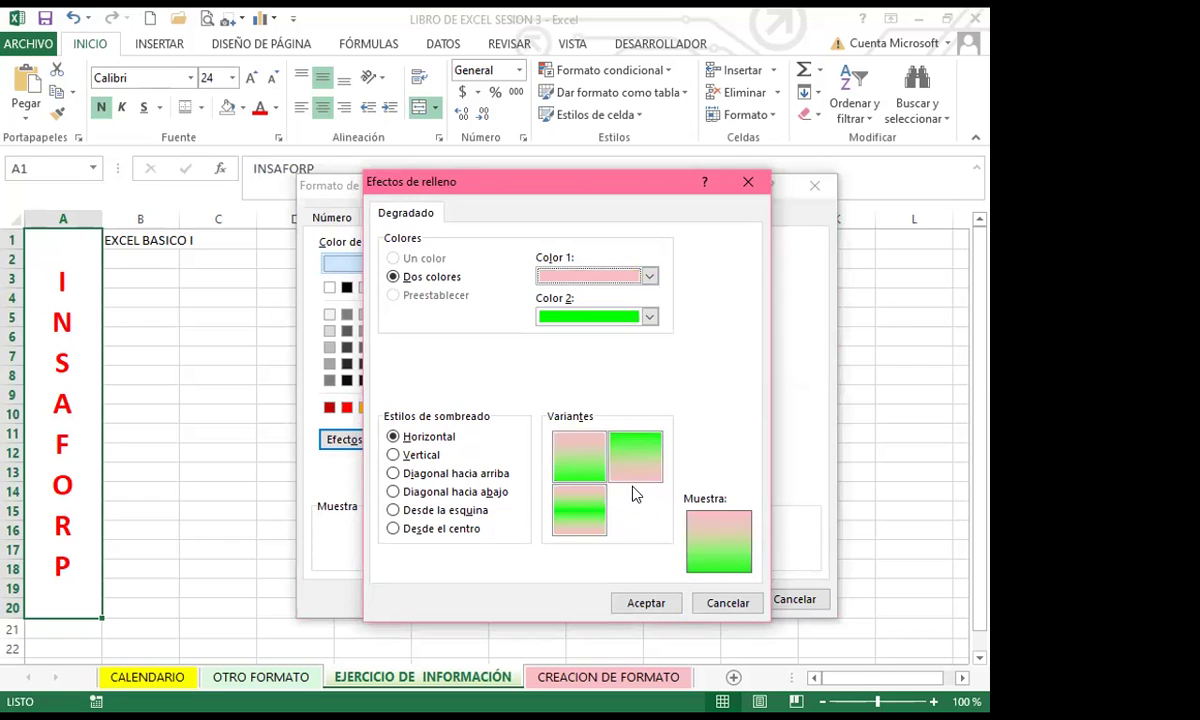
pyautogui.click(654, 605)
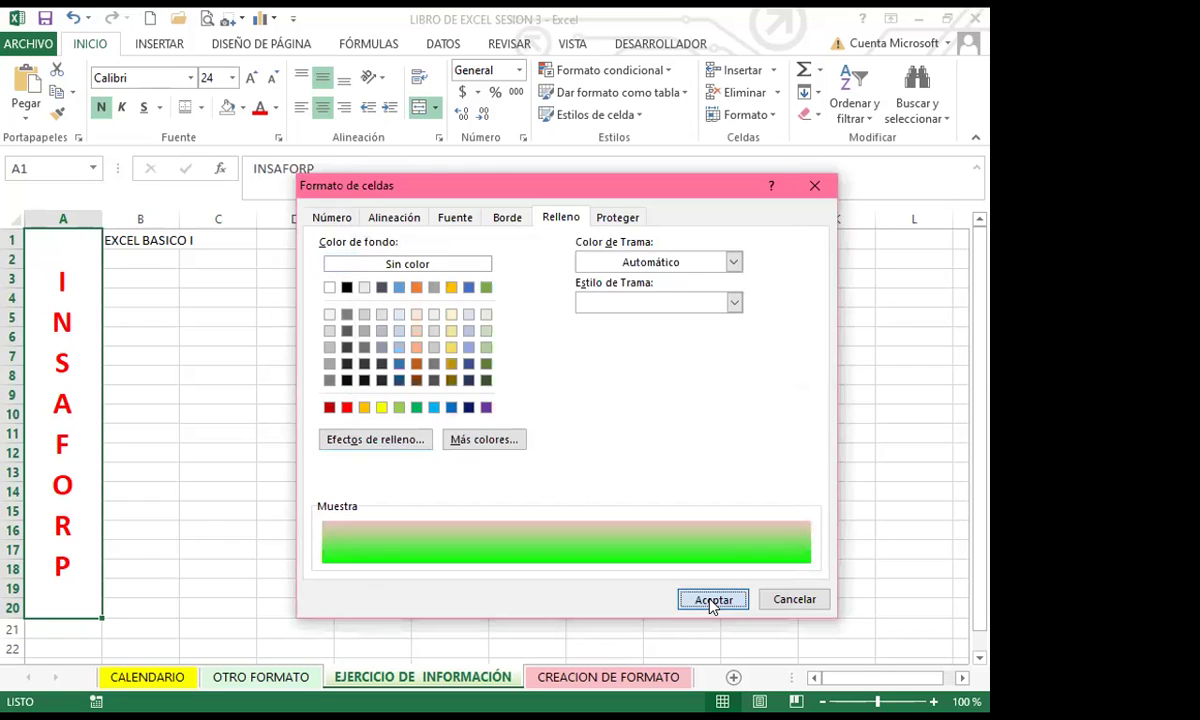
pyautogui.click(712, 603)
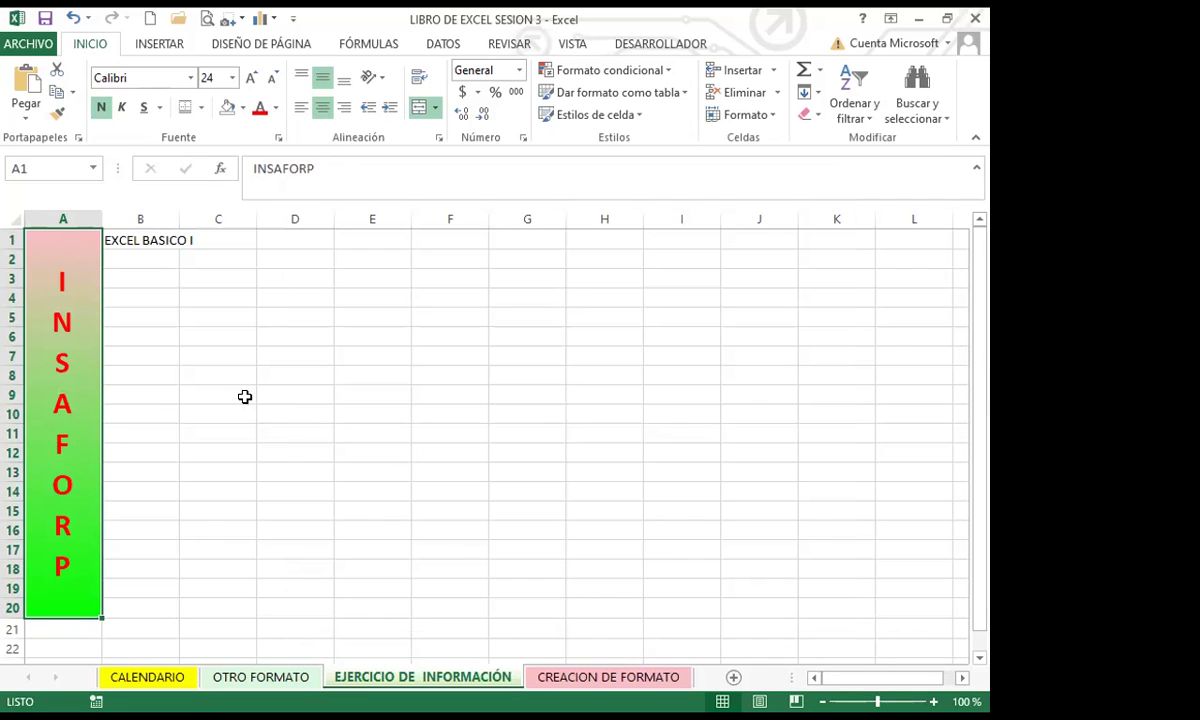
pyautogui.click(163, 368)
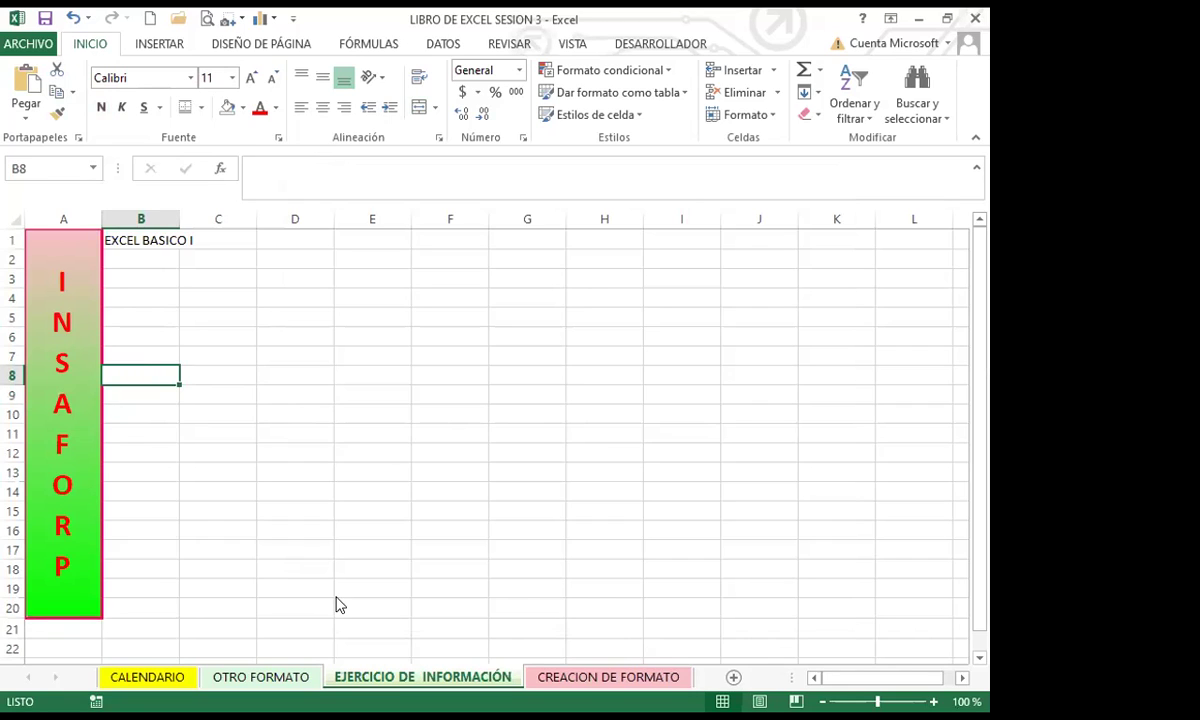
# - Merge and center cells B1:I20 containing the EXCEL BASICO I text
pyautogui.click(153, 240)
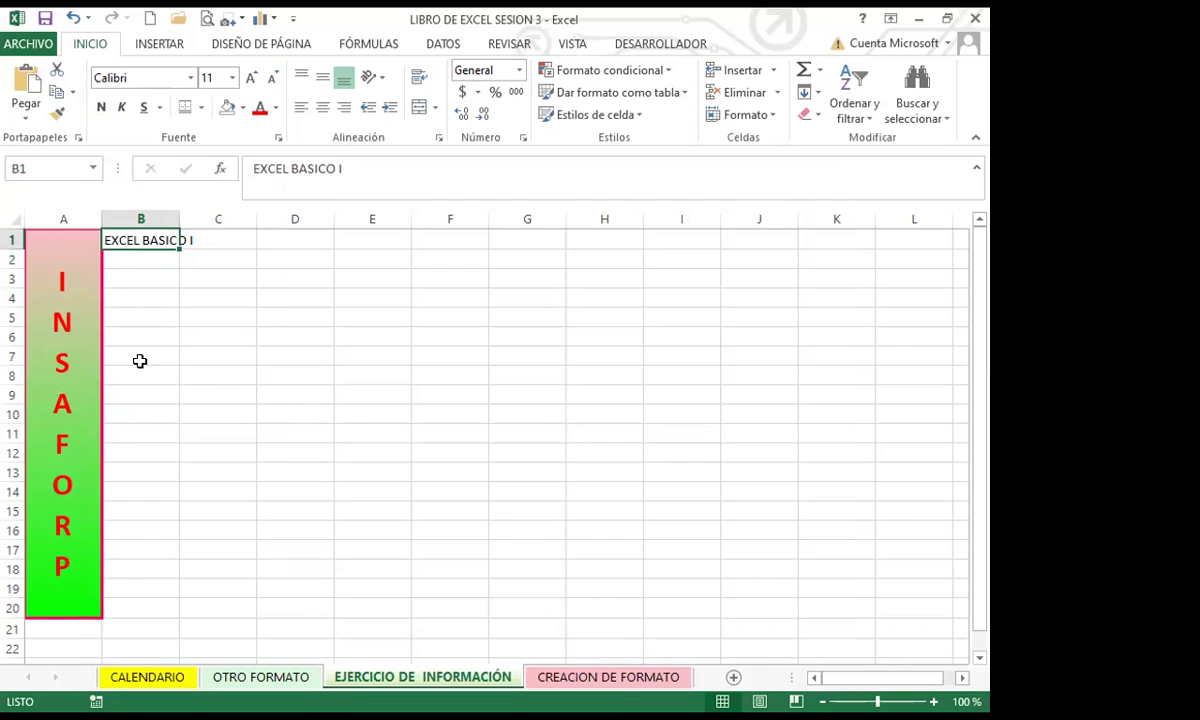
pyautogui.moveTo(176, 238); pyautogui.dragTo(644, 608)
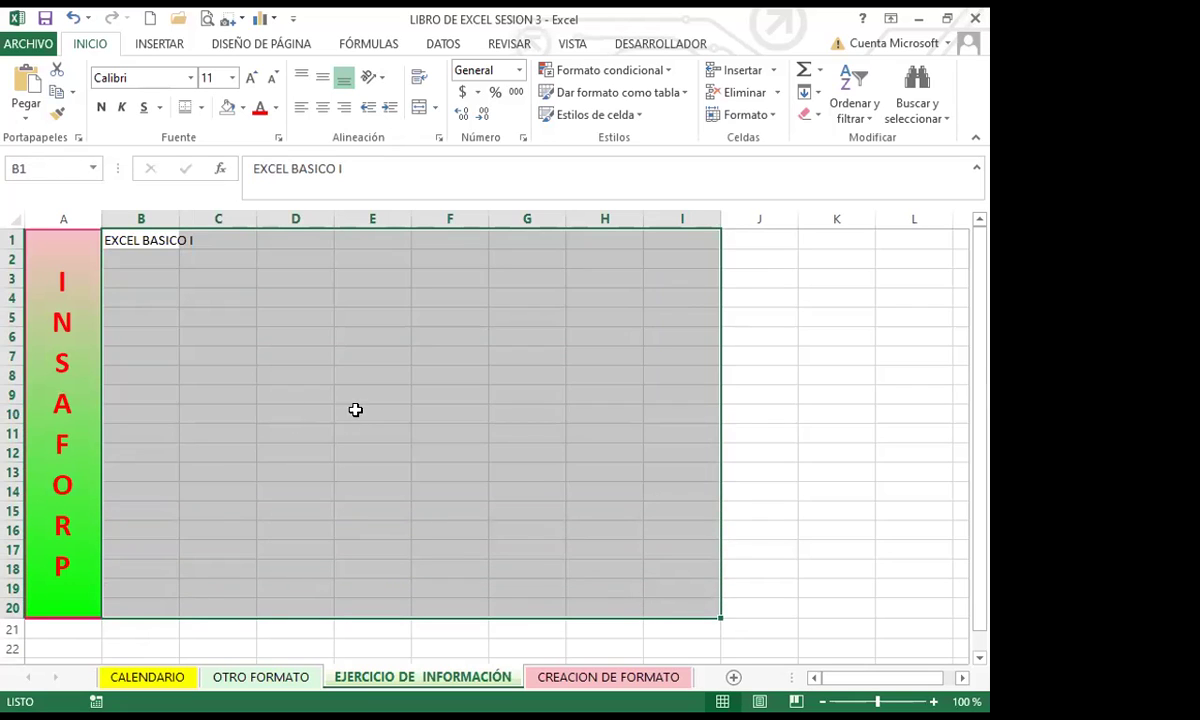
pyautogui.click(419, 108)
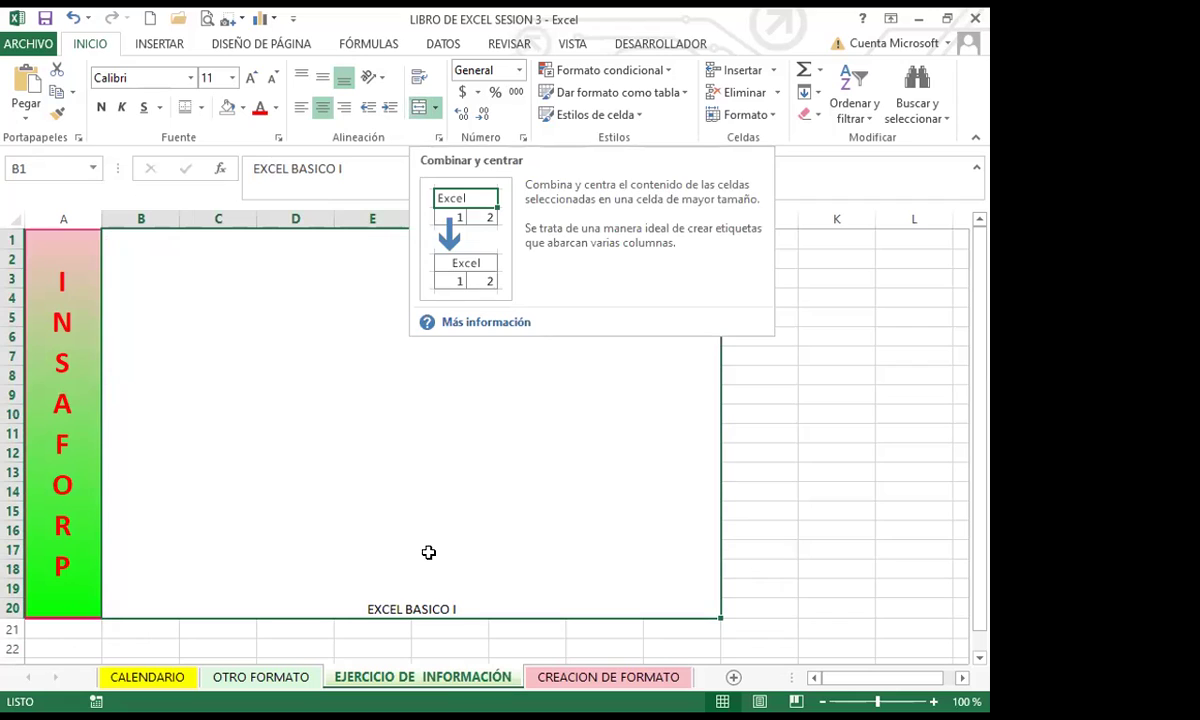
pyautogui.click(804, 488)
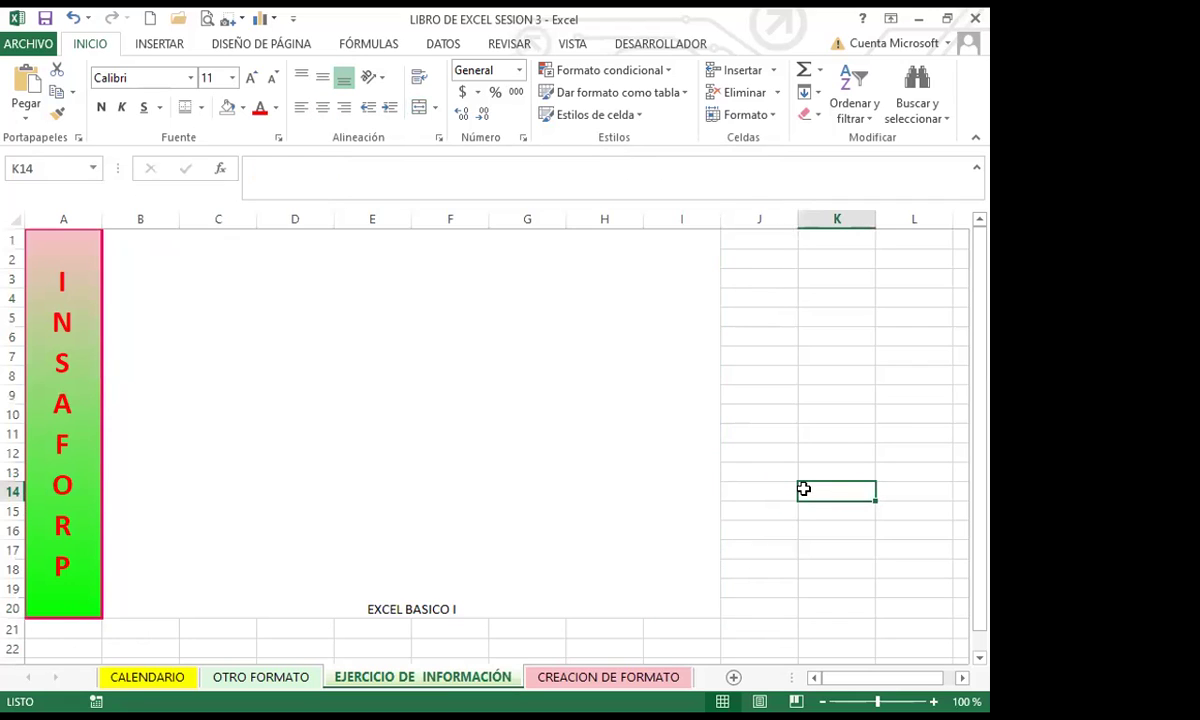
# - Set the merged EXCEL BASICO I cell's orientation to Ángulo ascendente and middle-align its text vertically
pyautogui.click(479, 451)
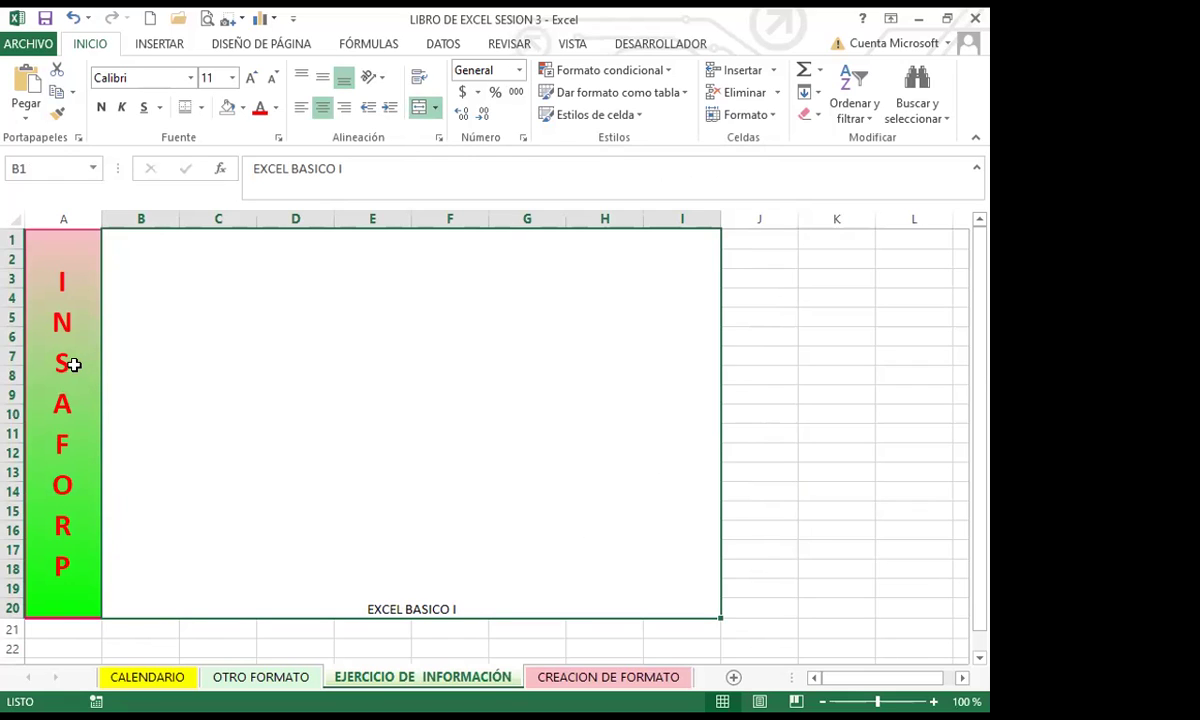
pyautogui.click(382, 77)
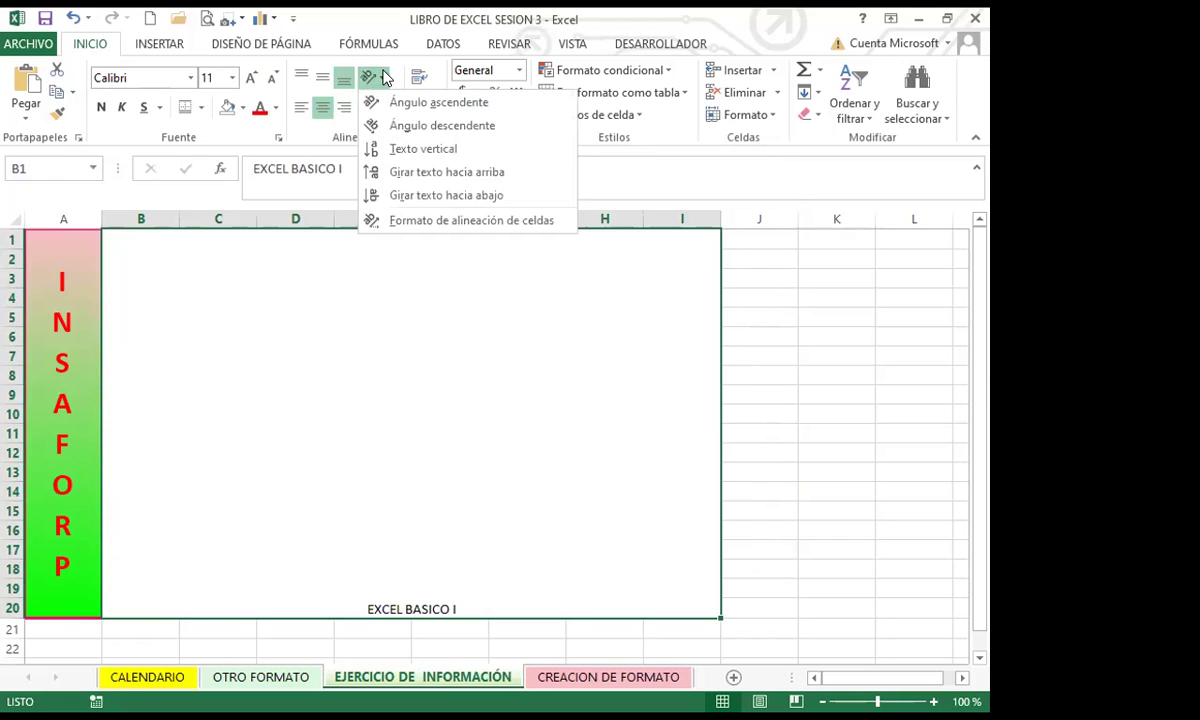
pyautogui.click(430, 125)
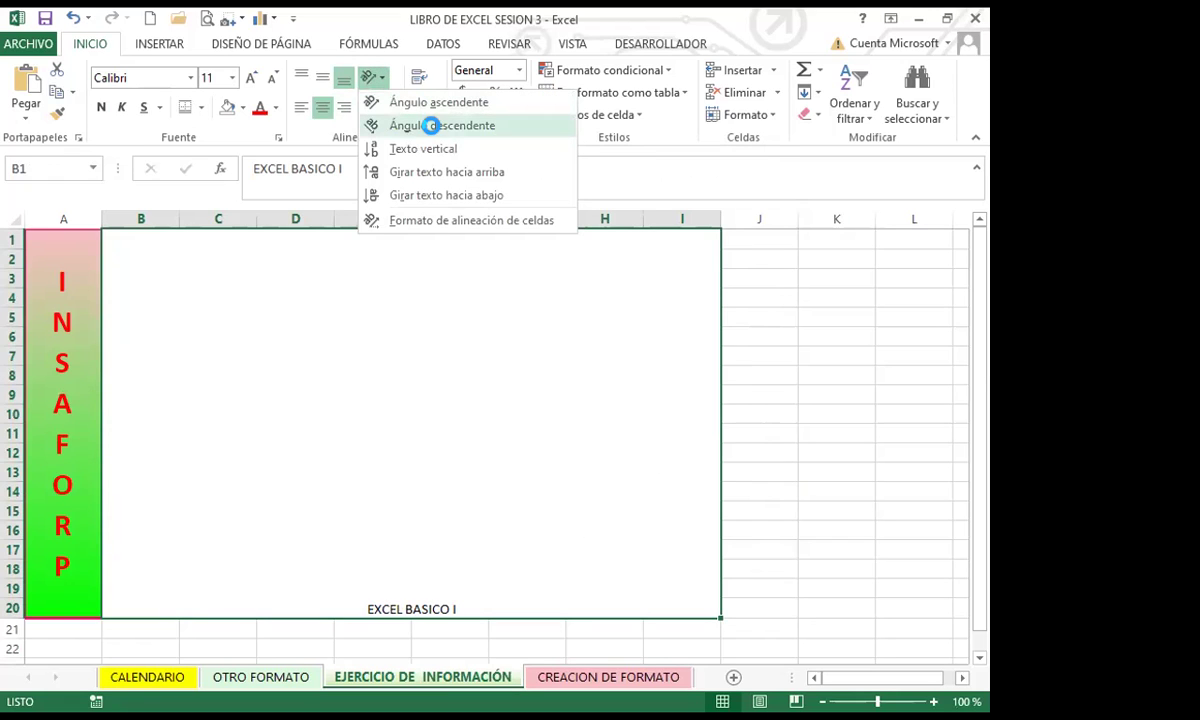
pyautogui.click(380, 80)
pyautogui.click(412, 103)
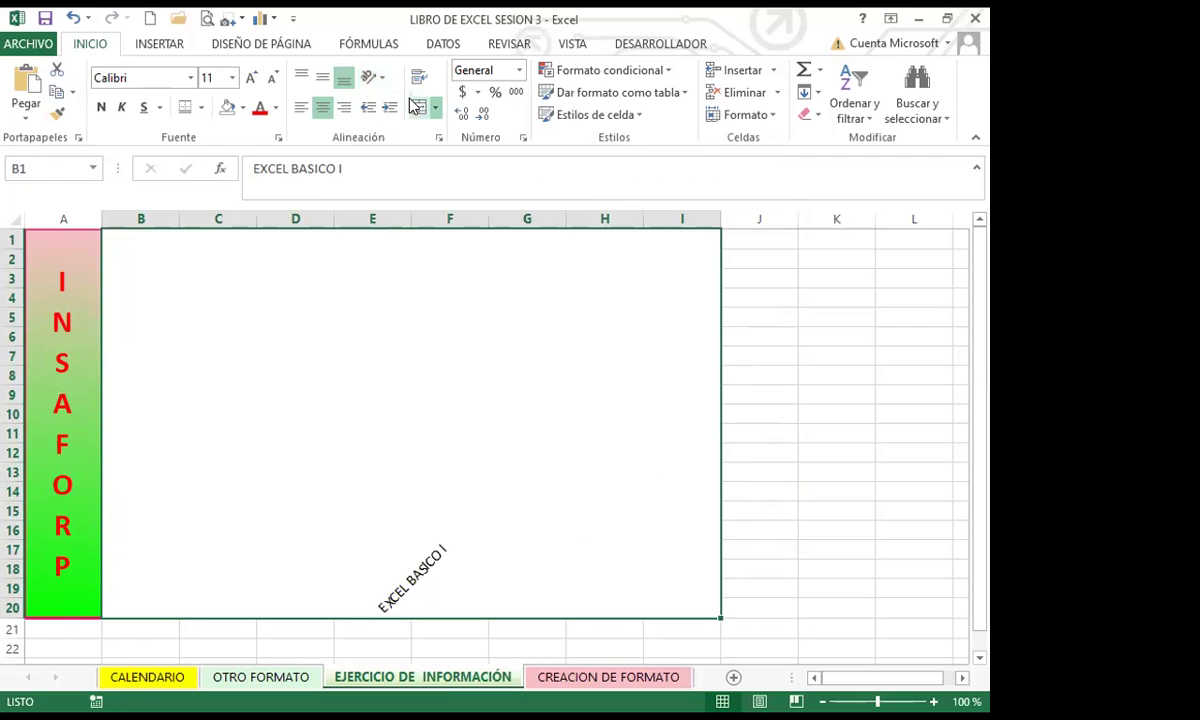
pyautogui.click(322, 77)
# - Make the EXCEL BASICO I text bold and change its font to Algerian
pyautogui.click(100, 108)
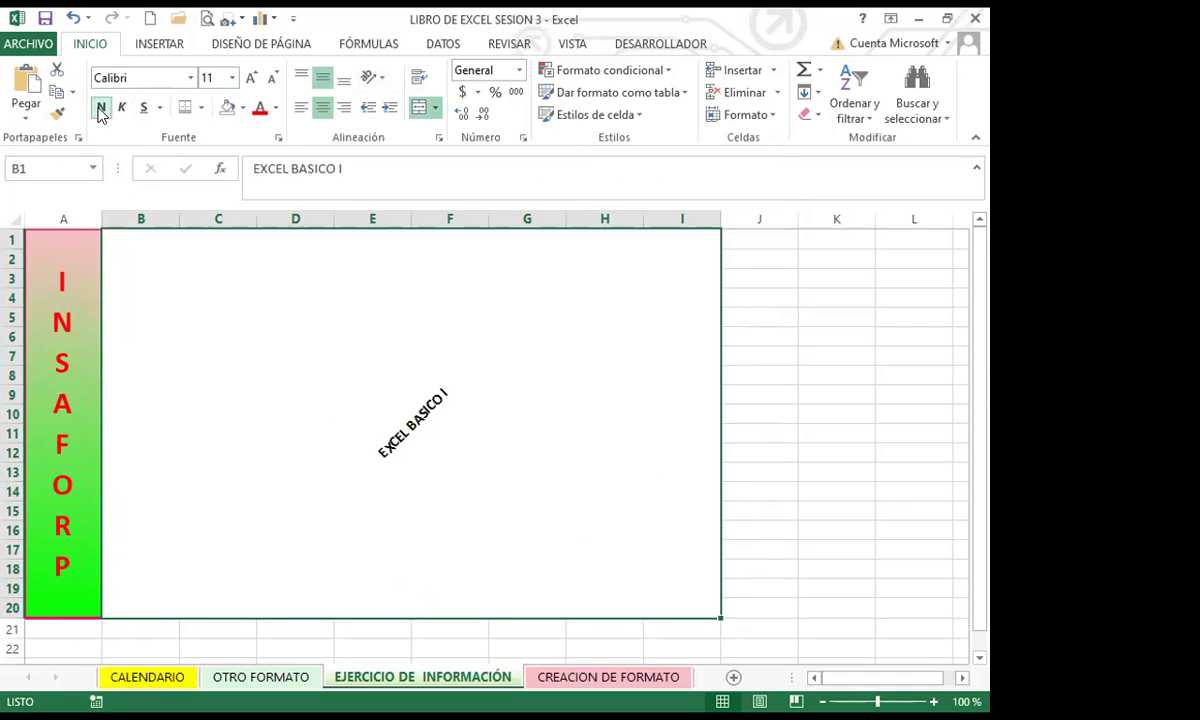
pyautogui.click(191, 78)
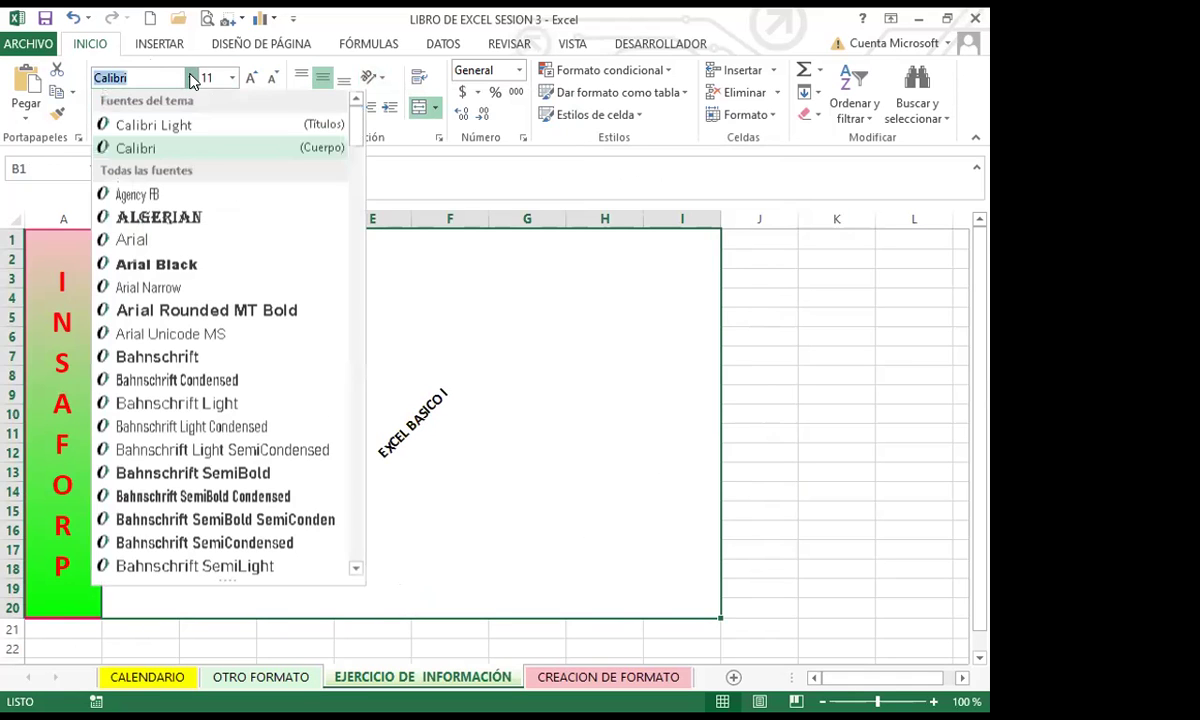
pyautogui.click(173, 224)
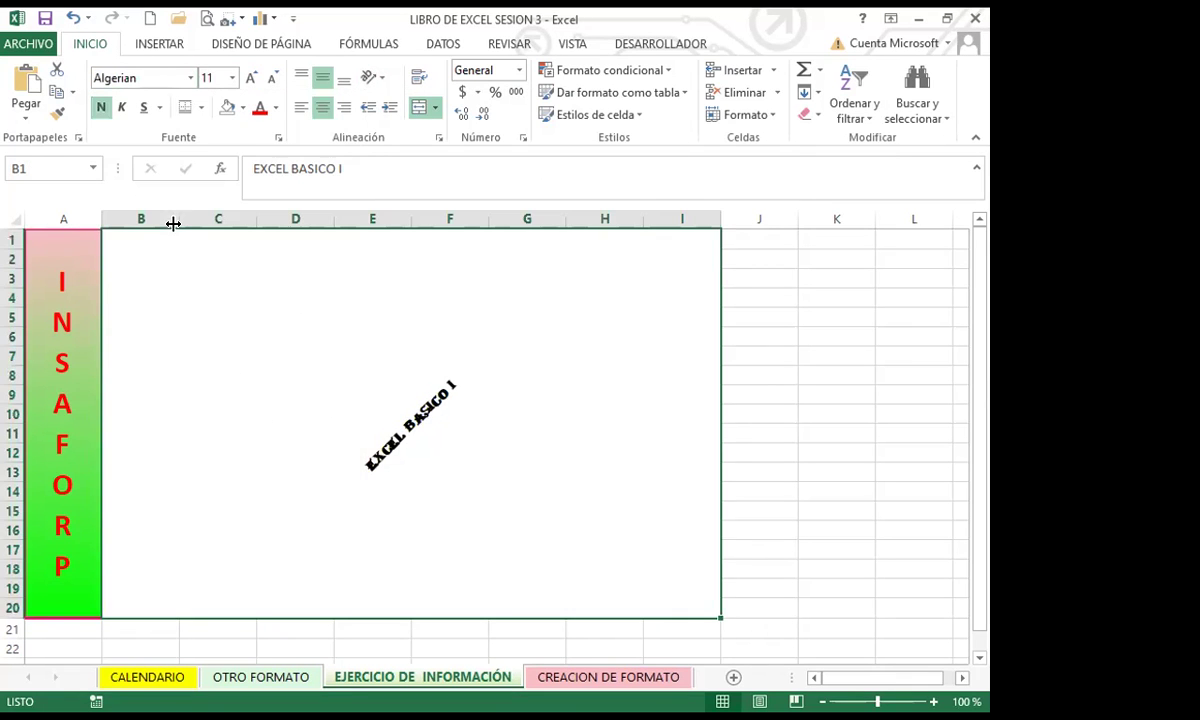
# - Enlarge the EXCEL BASICO I text to font size 48 and color it standard blue
pyautogui.click(251, 77)
pyautogui.click(251, 77)
pyautogui.click(251, 77)
pyautogui.click(251, 77)
pyautogui.click(251, 77)
pyautogui.click(251, 77)
pyautogui.click(251, 77)
pyautogui.click(251, 77)
pyautogui.click(251, 77)
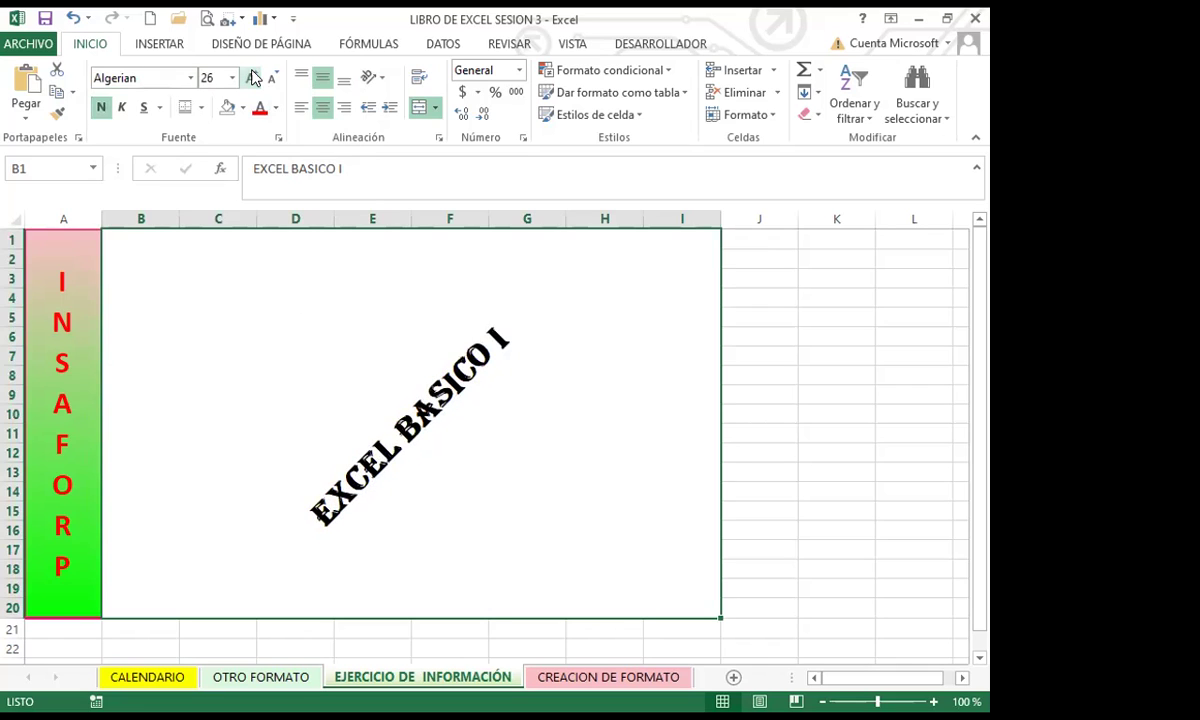
pyautogui.click(252, 77)
pyautogui.click(252, 77)
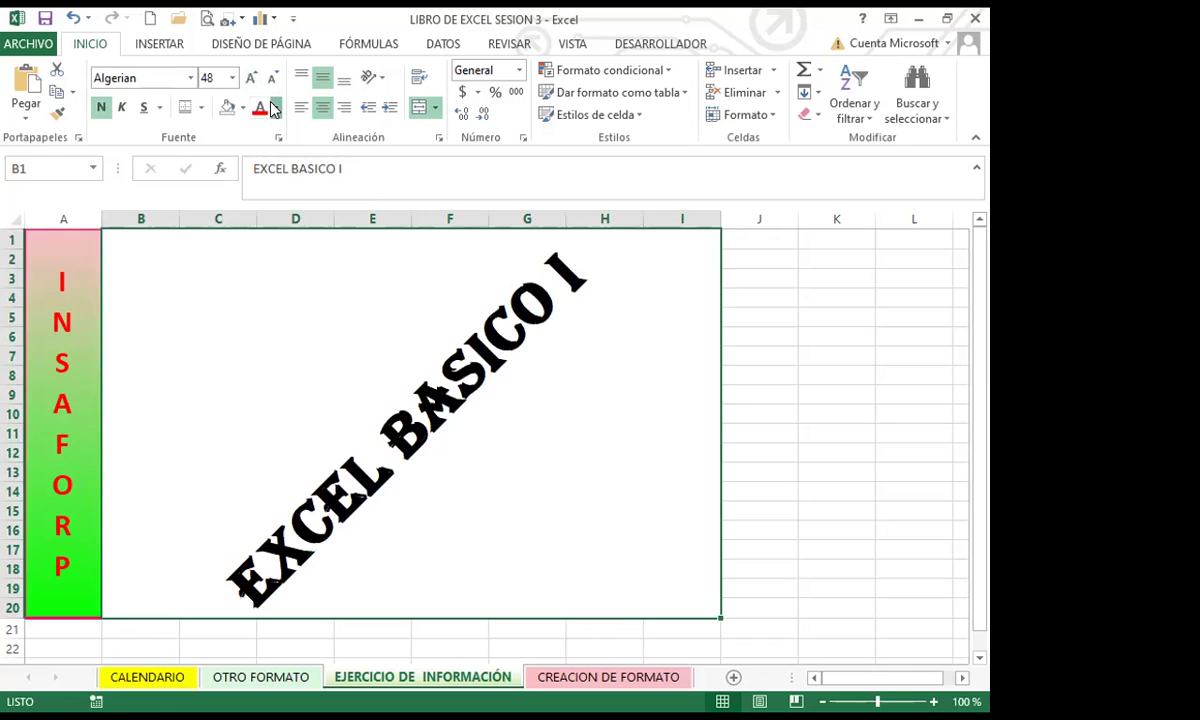
pyautogui.click(276, 107)
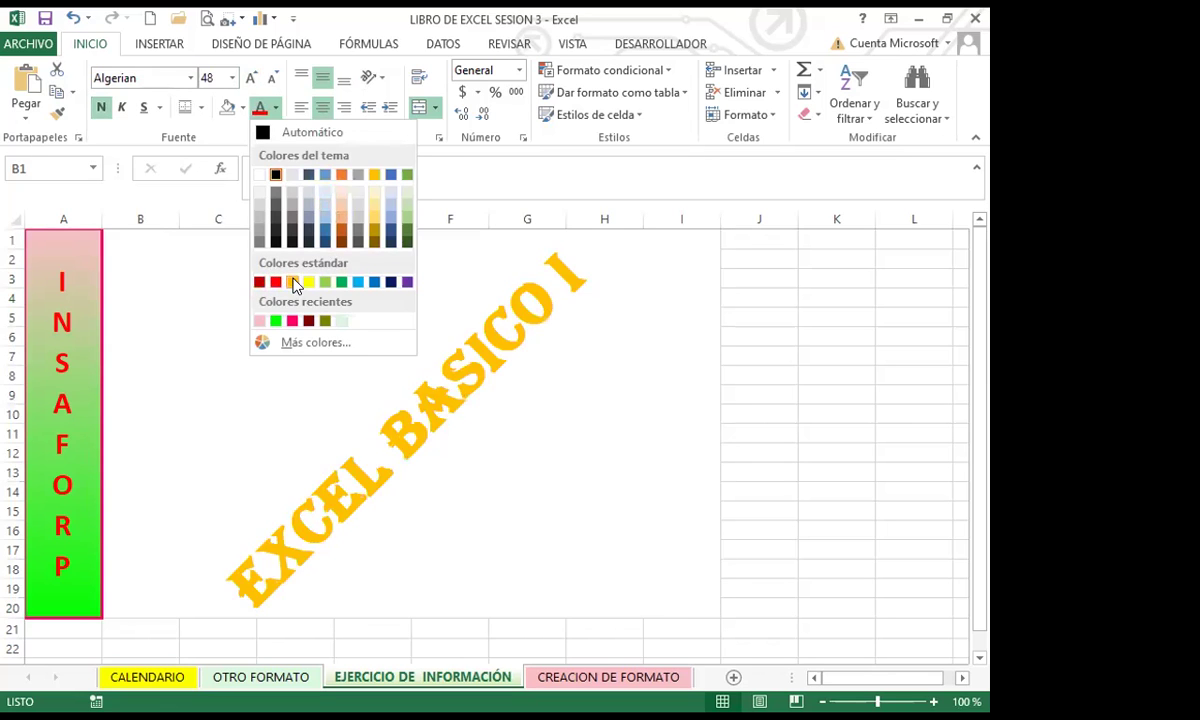
pyautogui.click(376, 283)
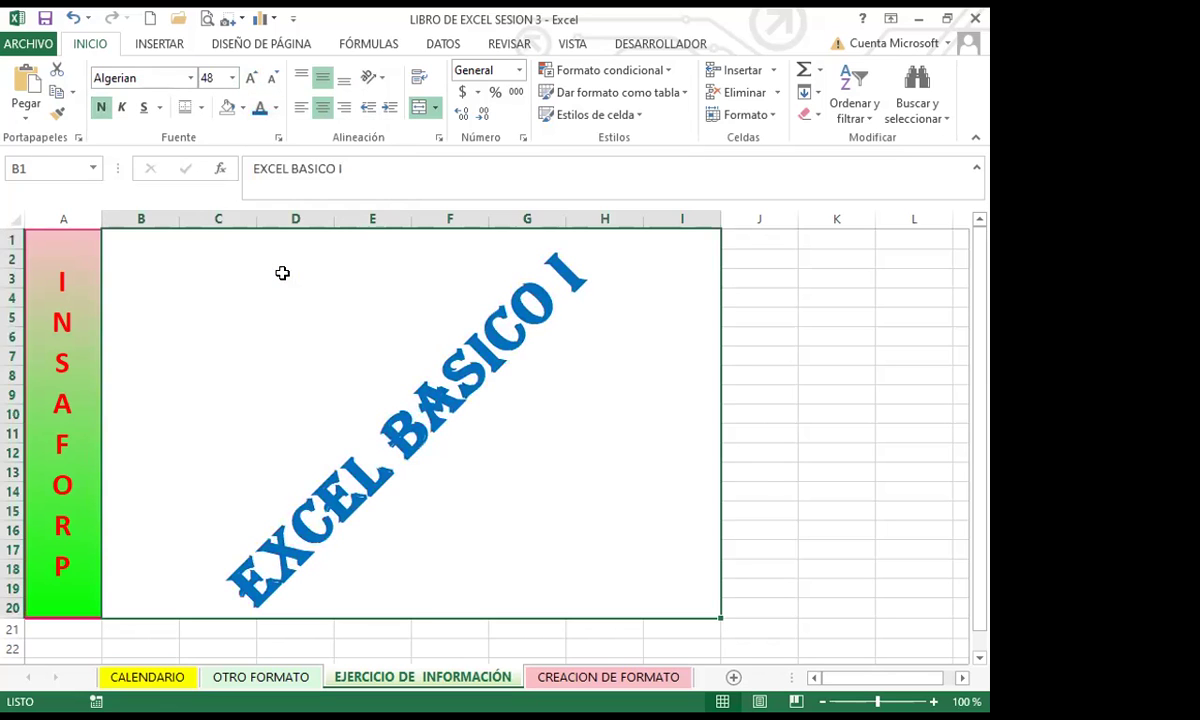
# - Add thick dark blue-gray borders to the top, right and bottom edges of the merged EXCEL BASICO I cell
pyautogui.click(278, 138)
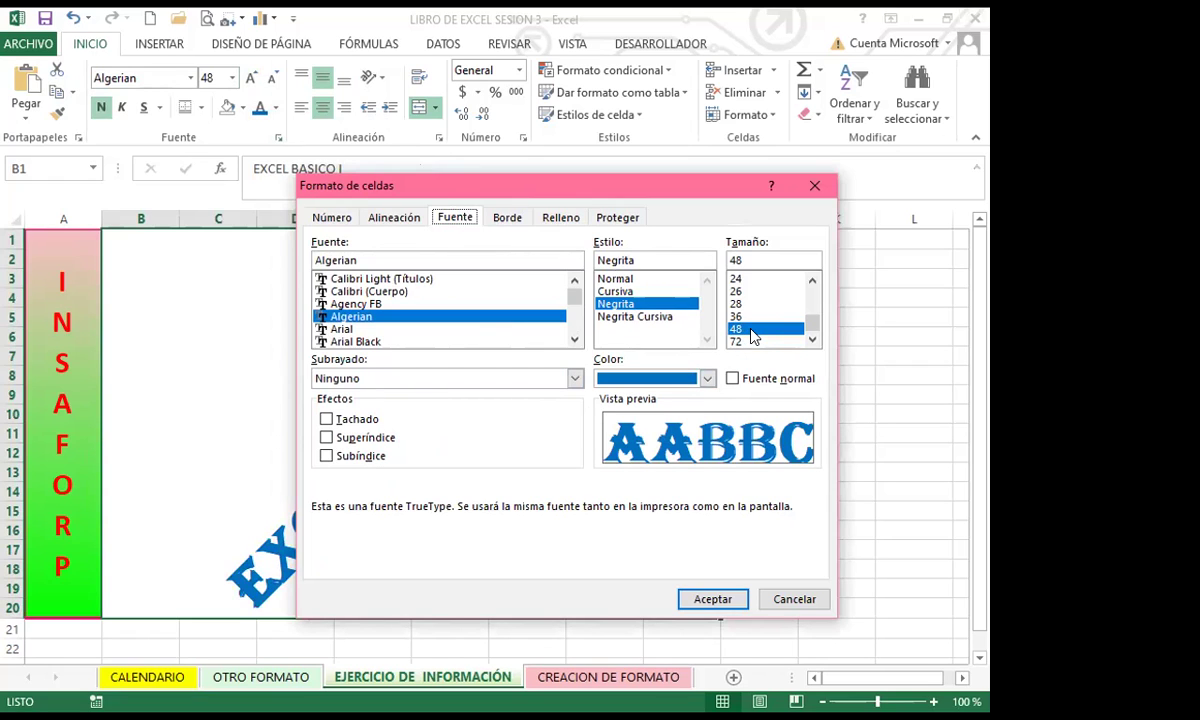
pyautogui.click(495, 214)
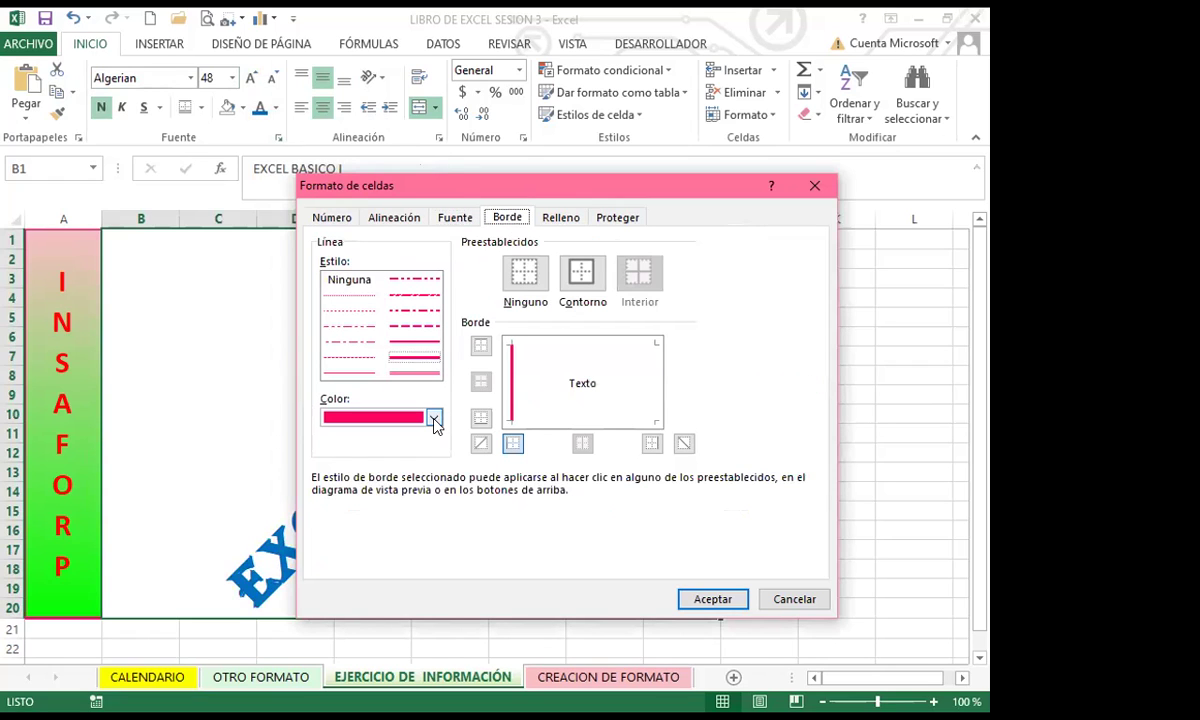
pyautogui.click(434, 420)
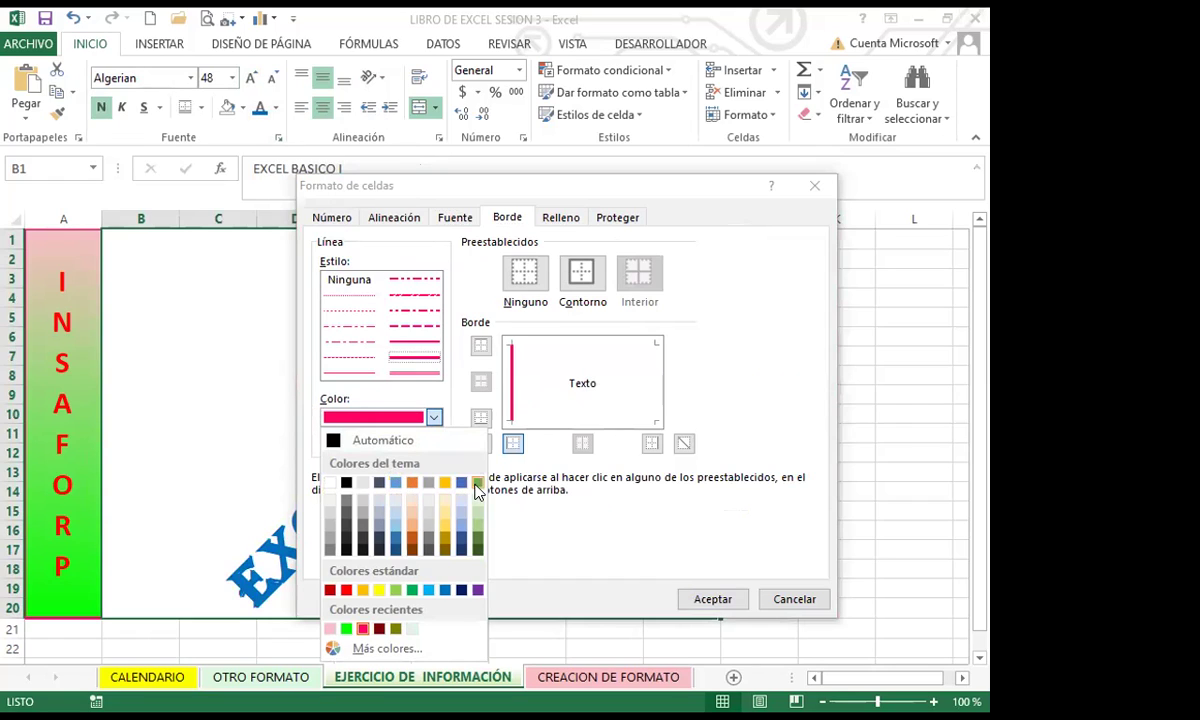
pyautogui.click(380, 538)
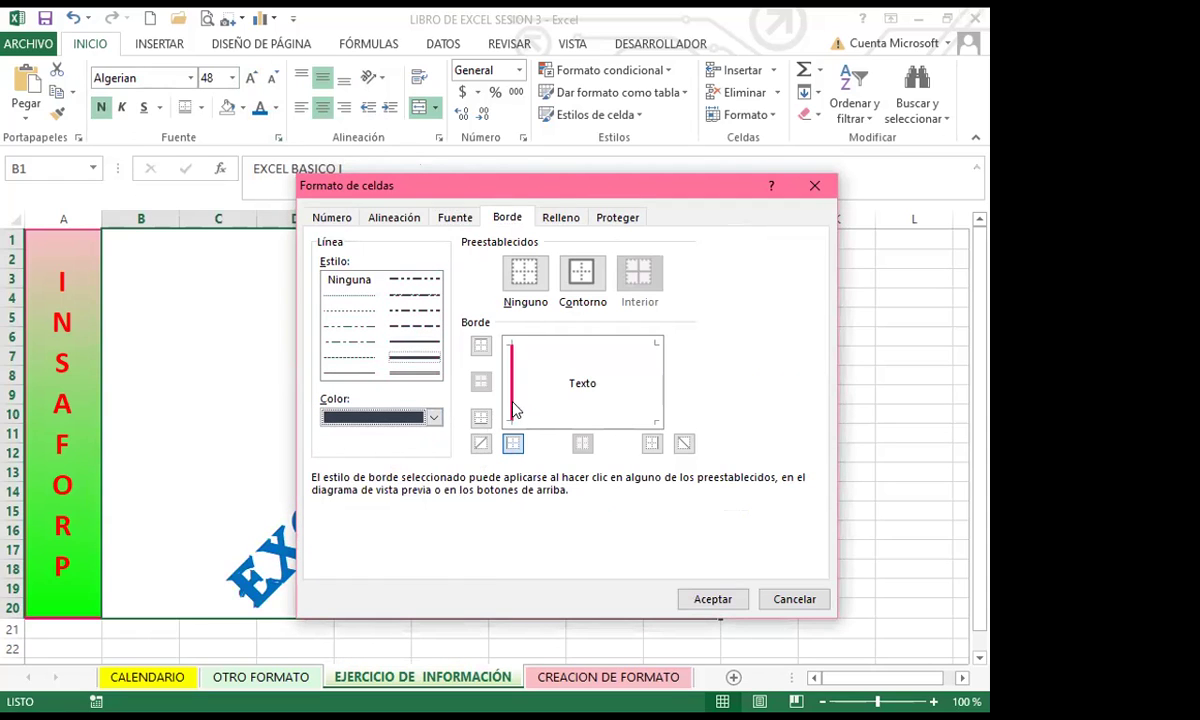
pyautogui.click(590, 345)
pyautogui.click(655, 385)
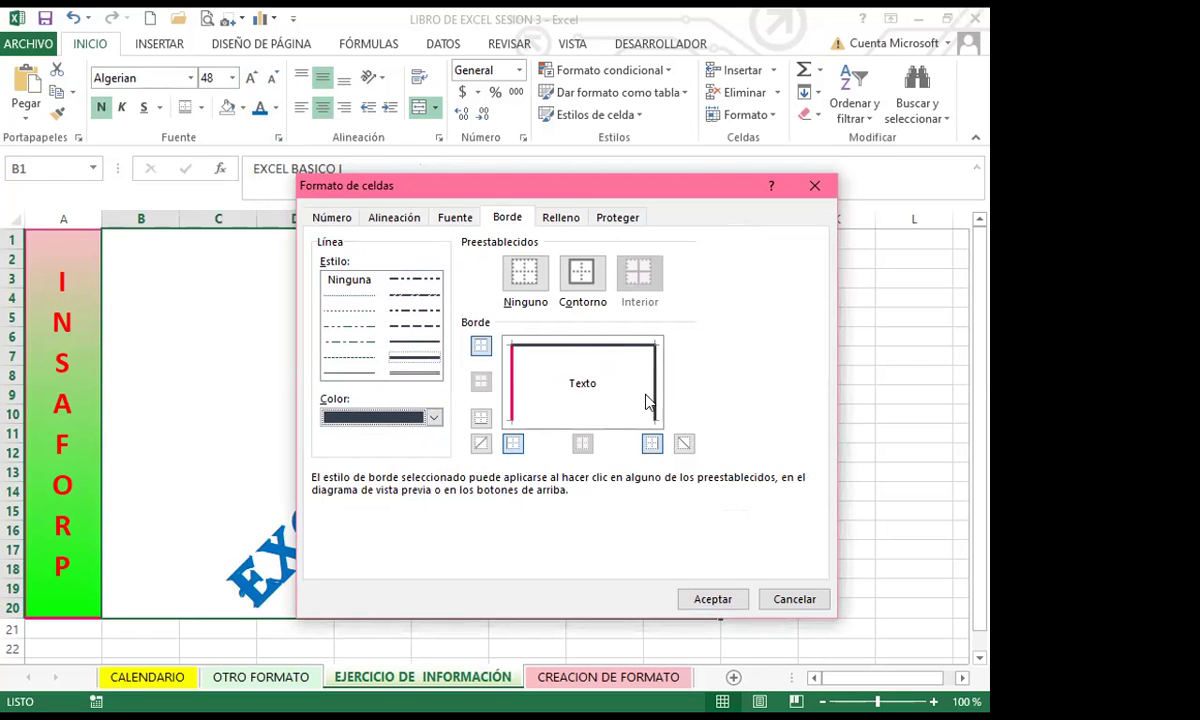
pyautogui.click(592, 422)
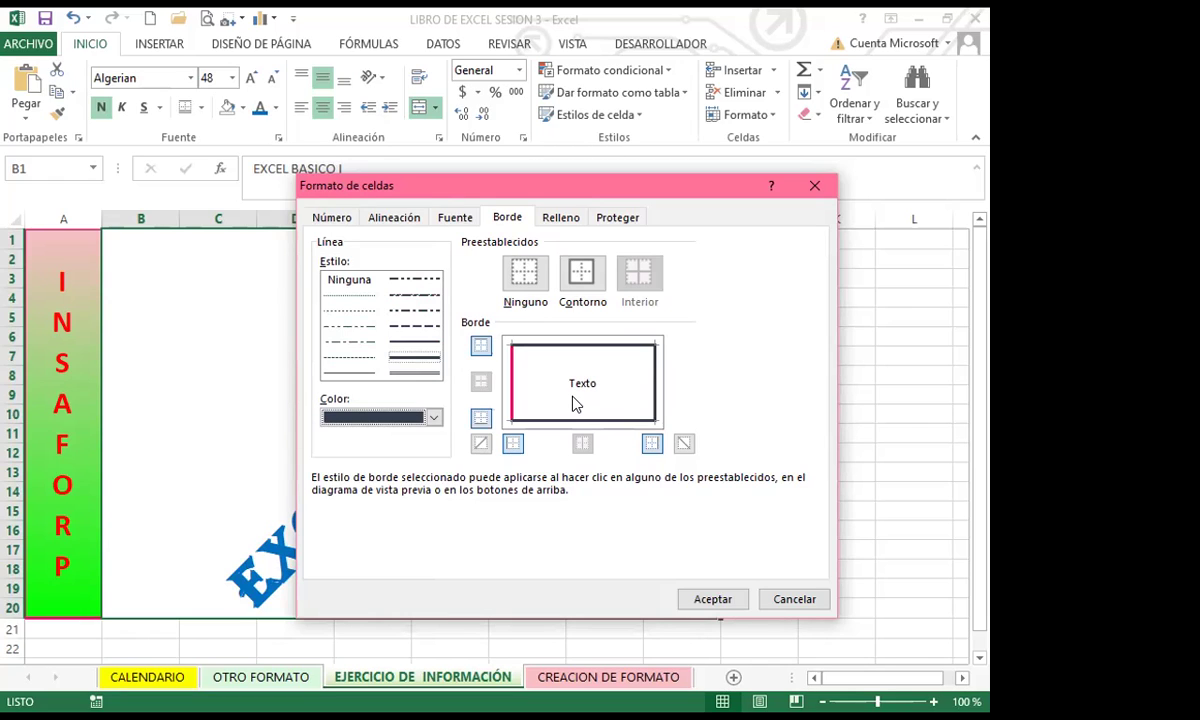
# - Fill the EXCEL BASICO I cell with a thin vertical stripe pattern in light blue-gray and apply the cell formatting
pyautogui.click(550, 218)
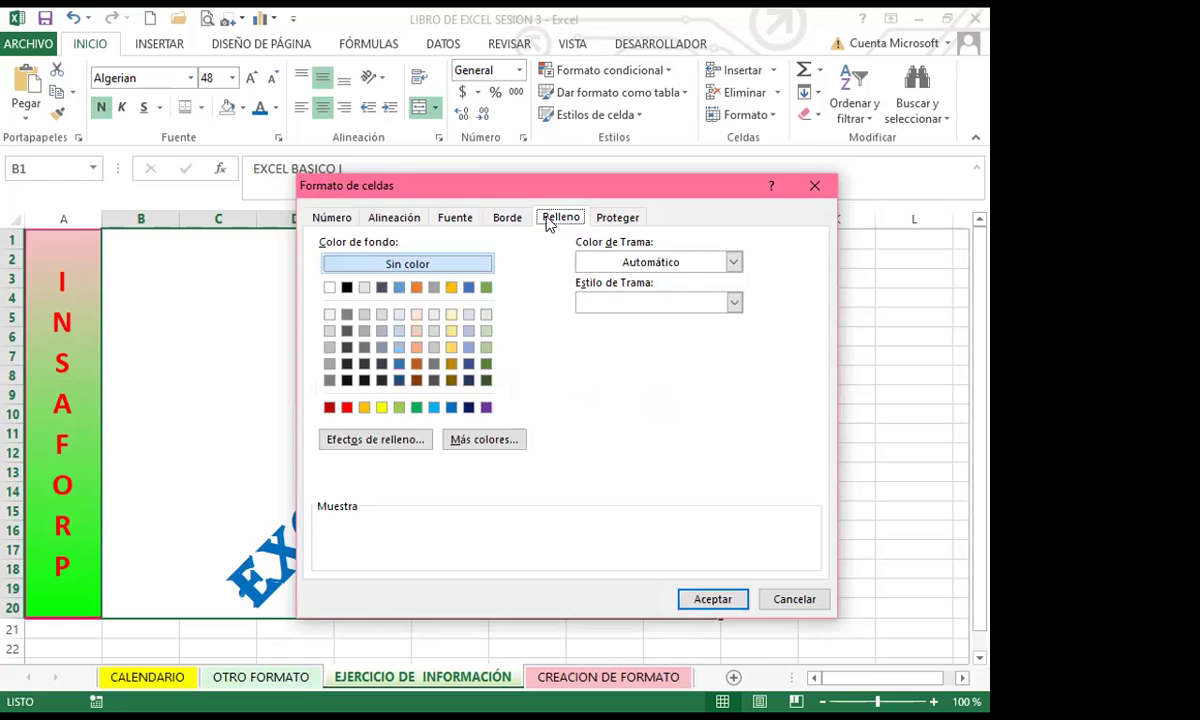
pyautogui.click(735, 262)
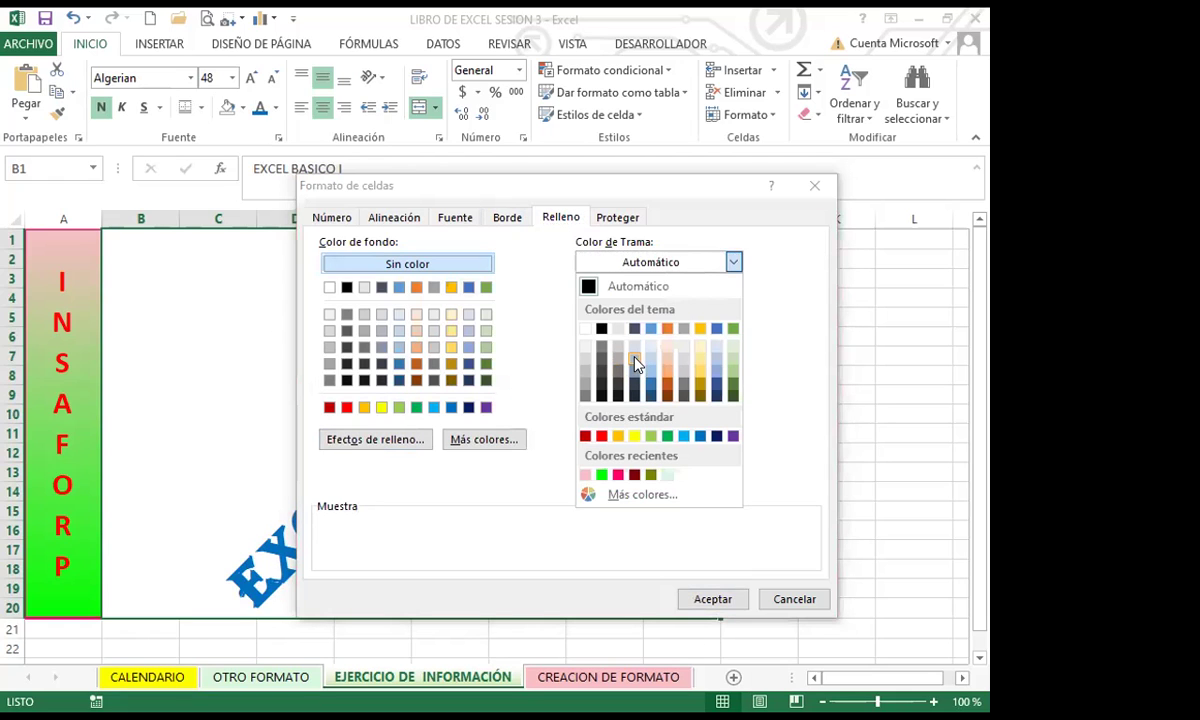
pyautogui.click(637, 365)
pyautogui.click(734, 302)
pyautogui.click(607, 382)
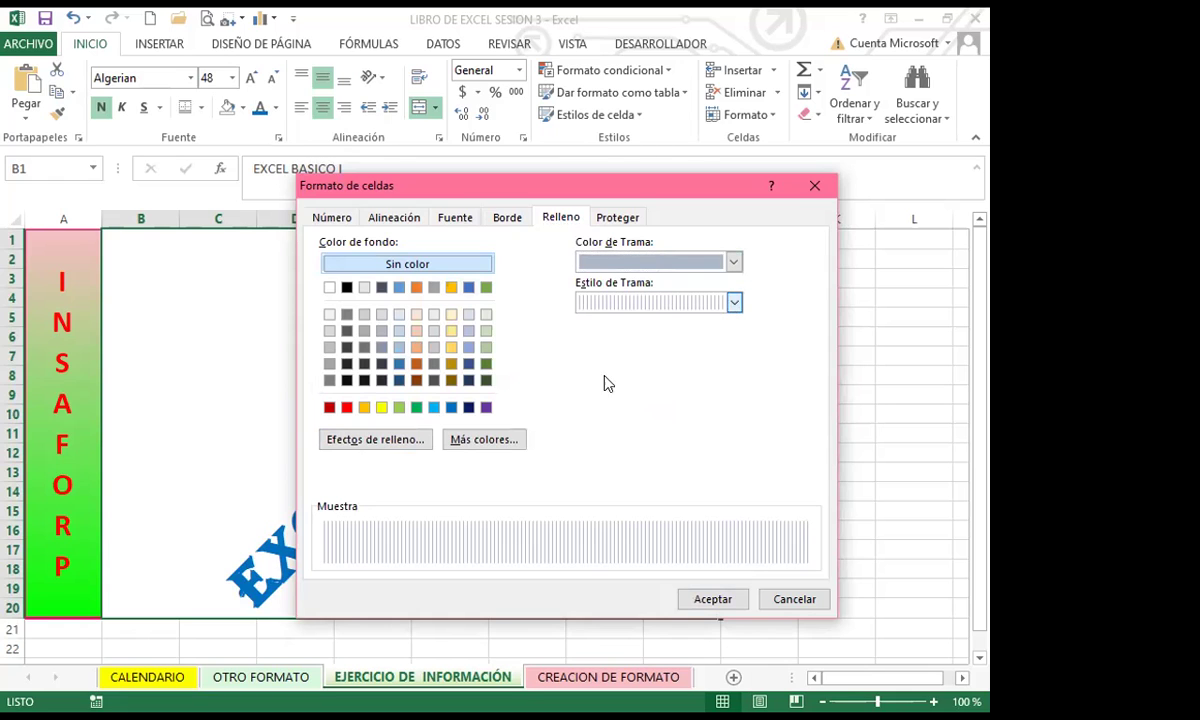
pyautogui.click(713, 599)
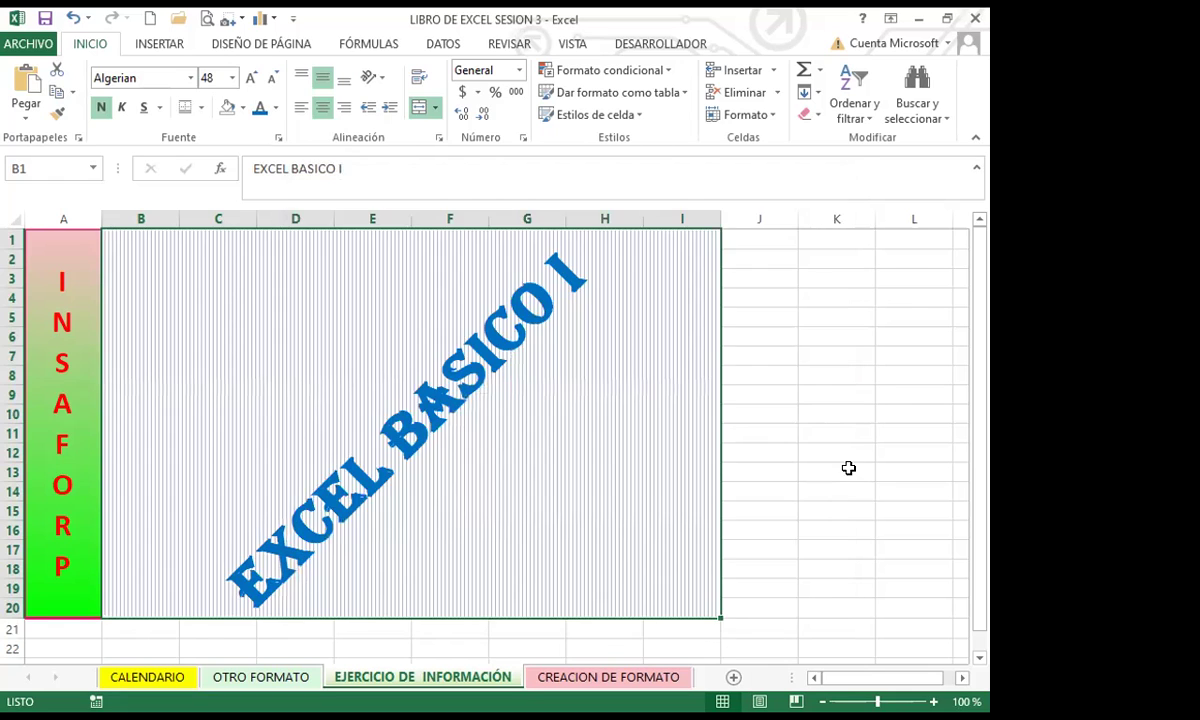
pyautogui.click(848, 469)
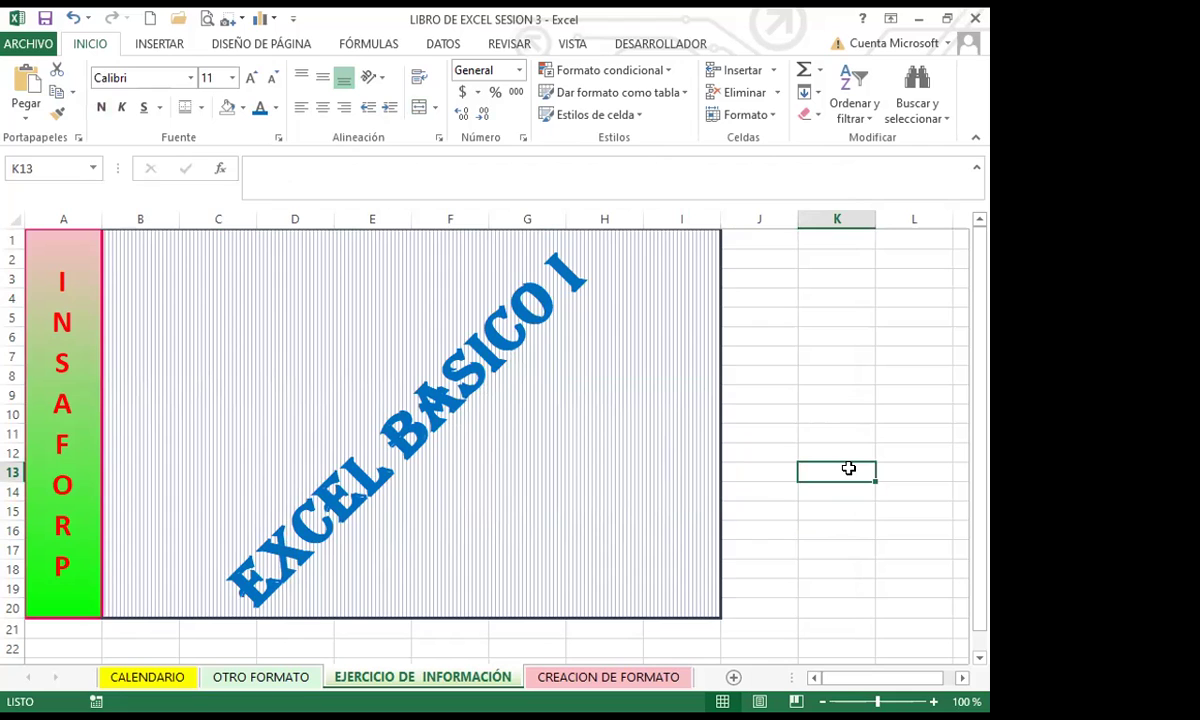
# - Hide the gridlines on the EJERCICIO DE INFORMACIÓN sheet
pyautogui.click(574, 47)
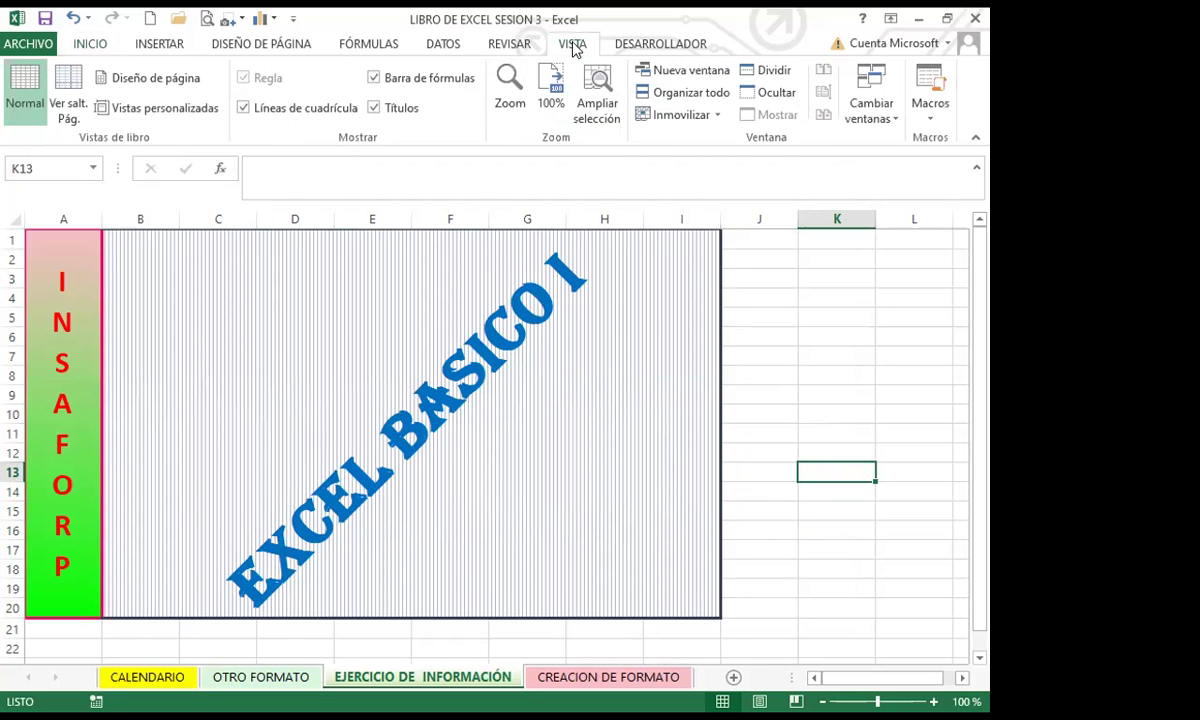
pyautogui.click(243, 108)
pyautogui.click(858, 378)
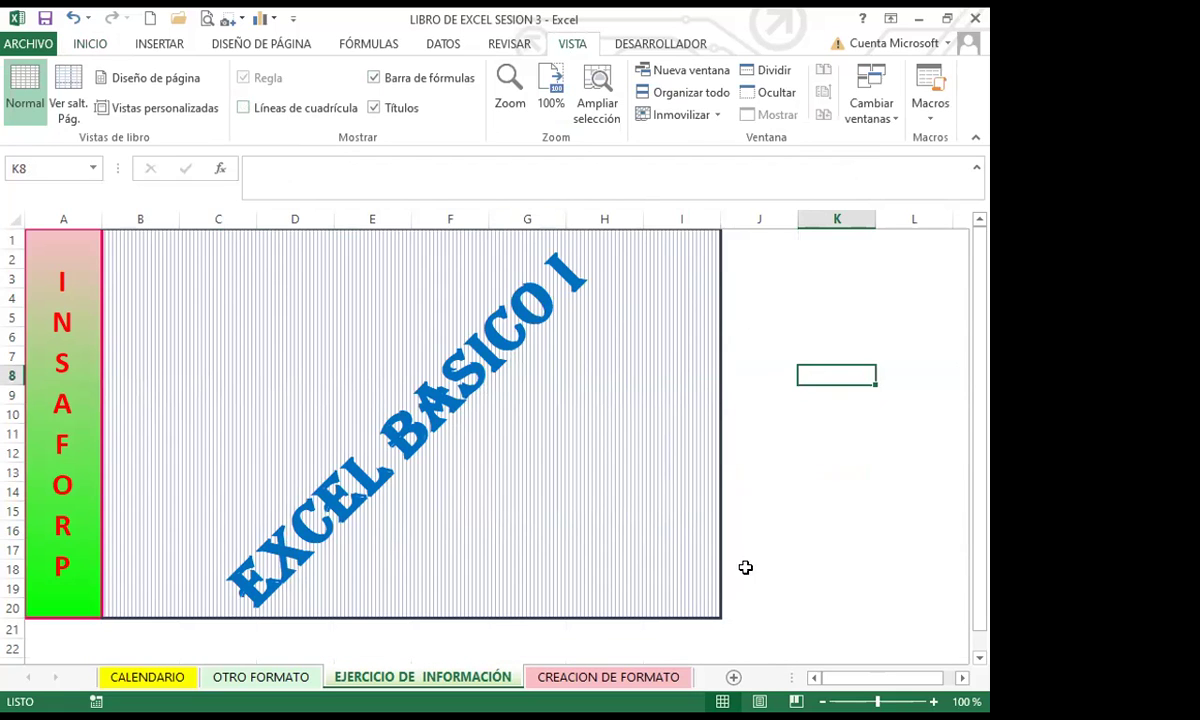
pyautogui.scroll(-2, 798, 575)
pyautogui.scroll(2, 798, 575)
pyautogui.click(632, 487)
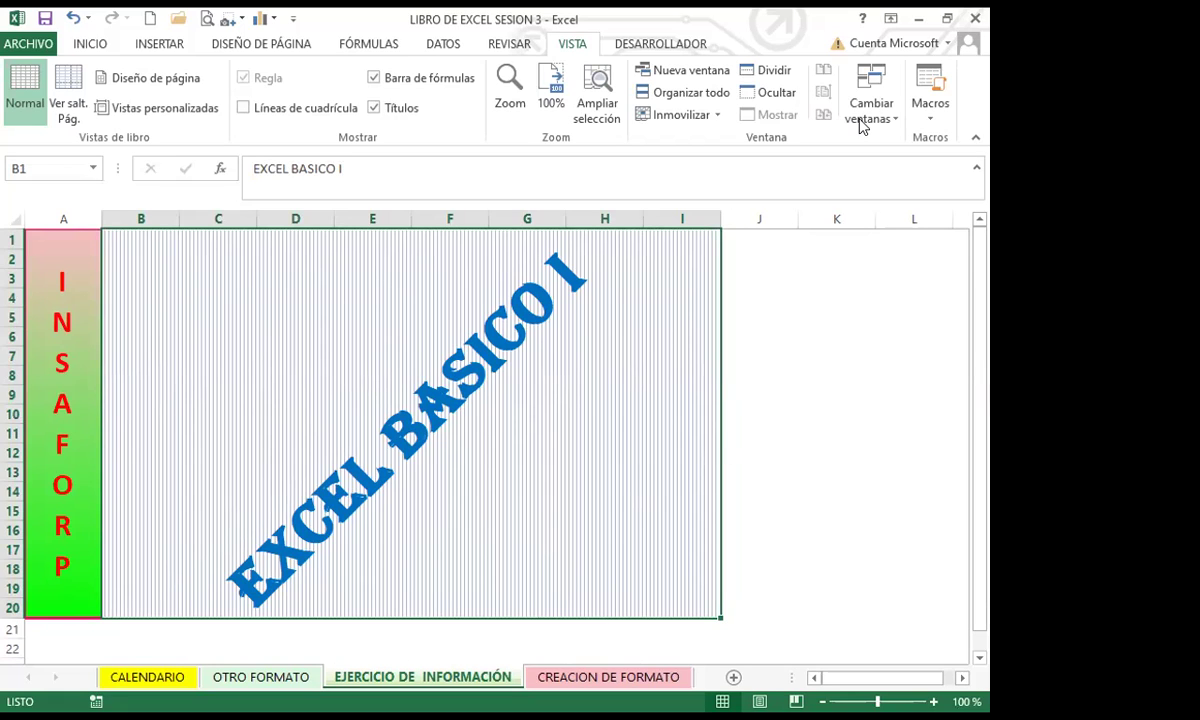
pyautogui.click(775, 395)
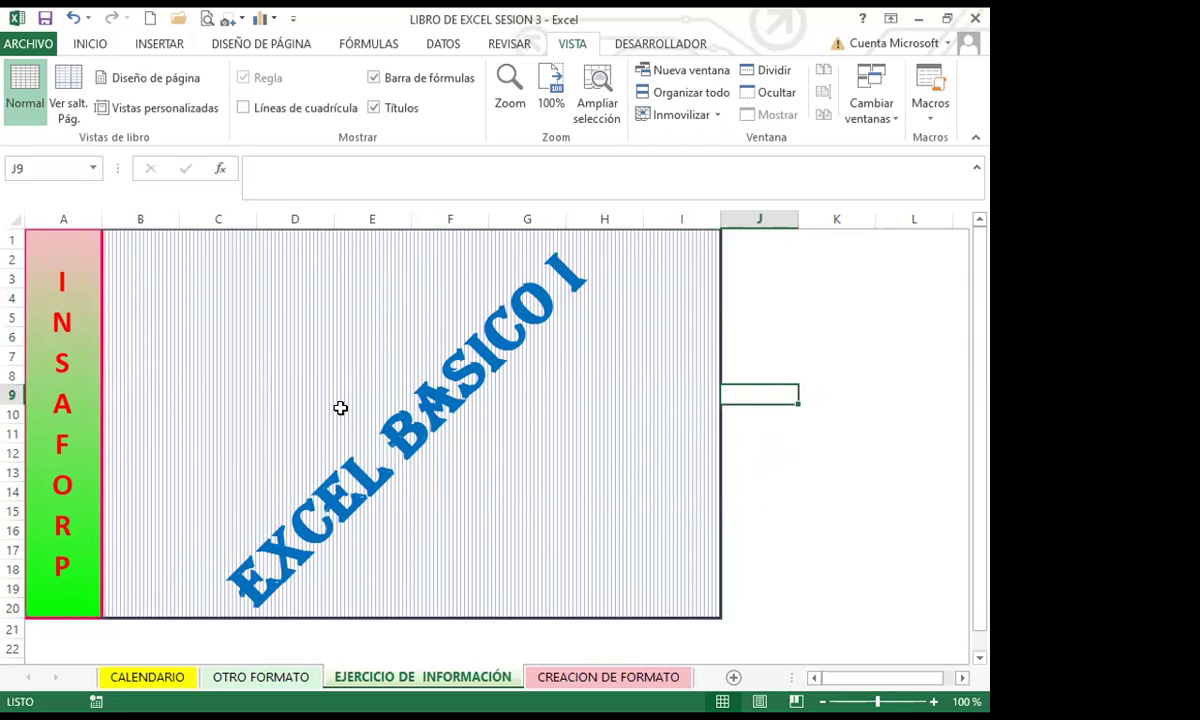
pyautogui.click(335, 378)
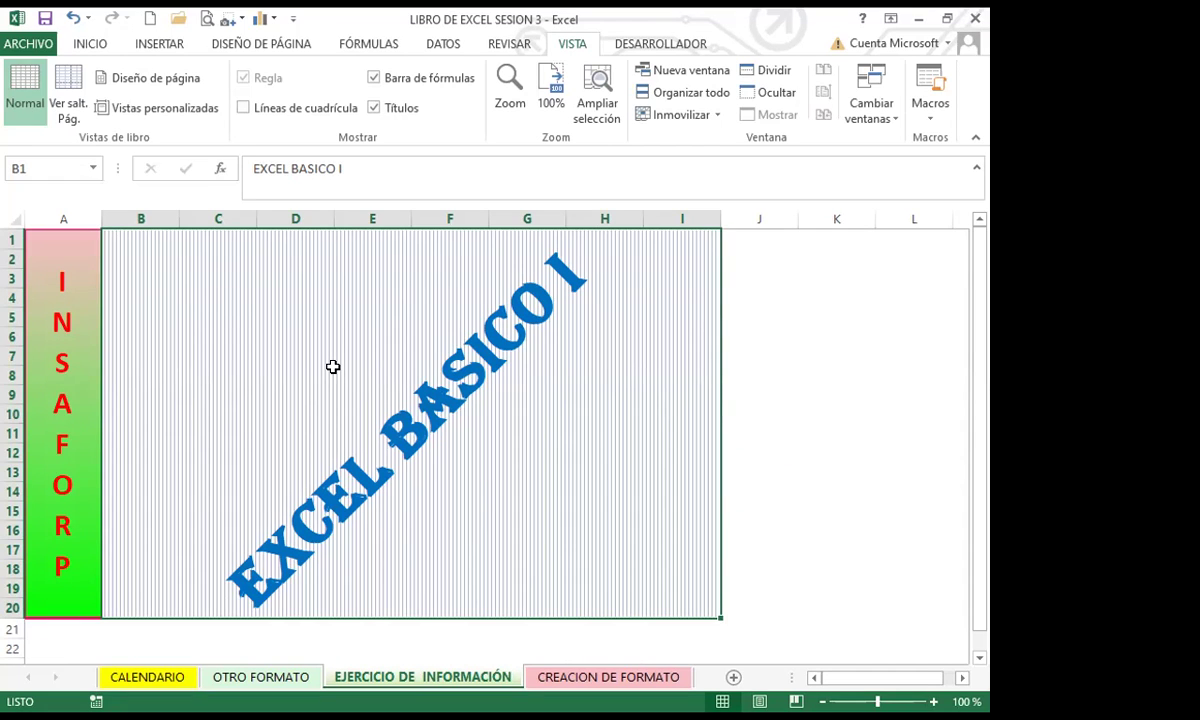
pyautogui.click(75, 323)
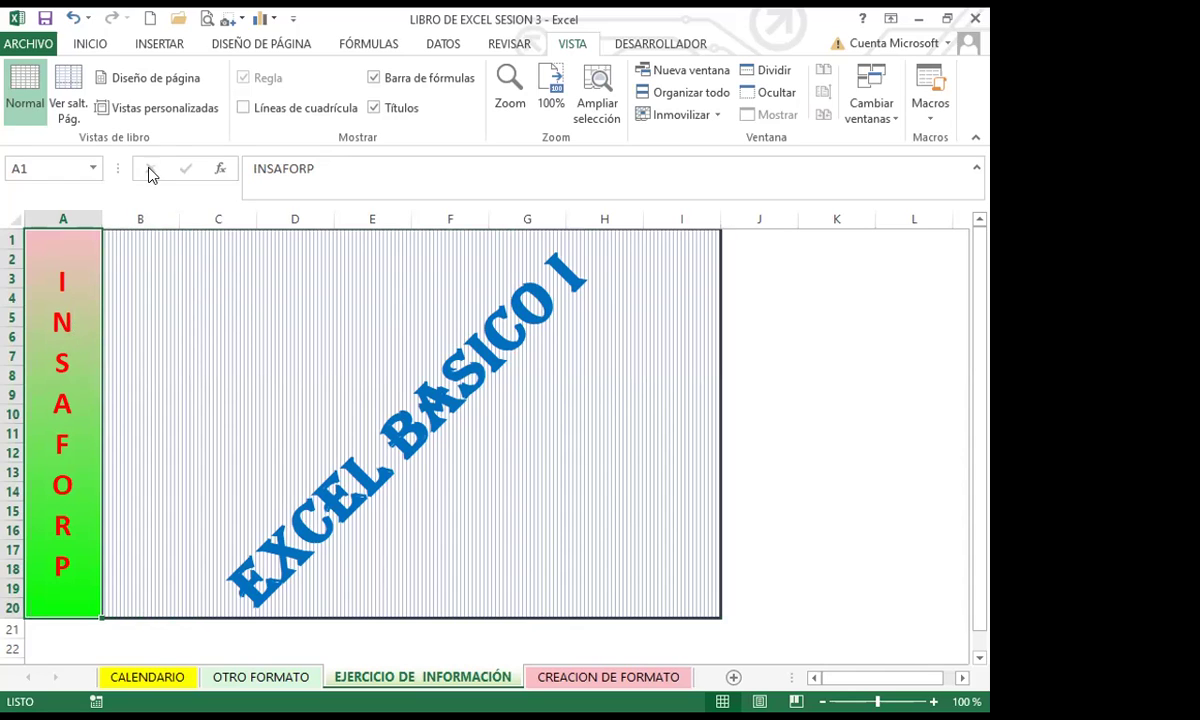
# - Search Bing images for COLORES and insert the first result, the colored hanging lanterns, as the sheet background
pyautogui.click(260, 46)
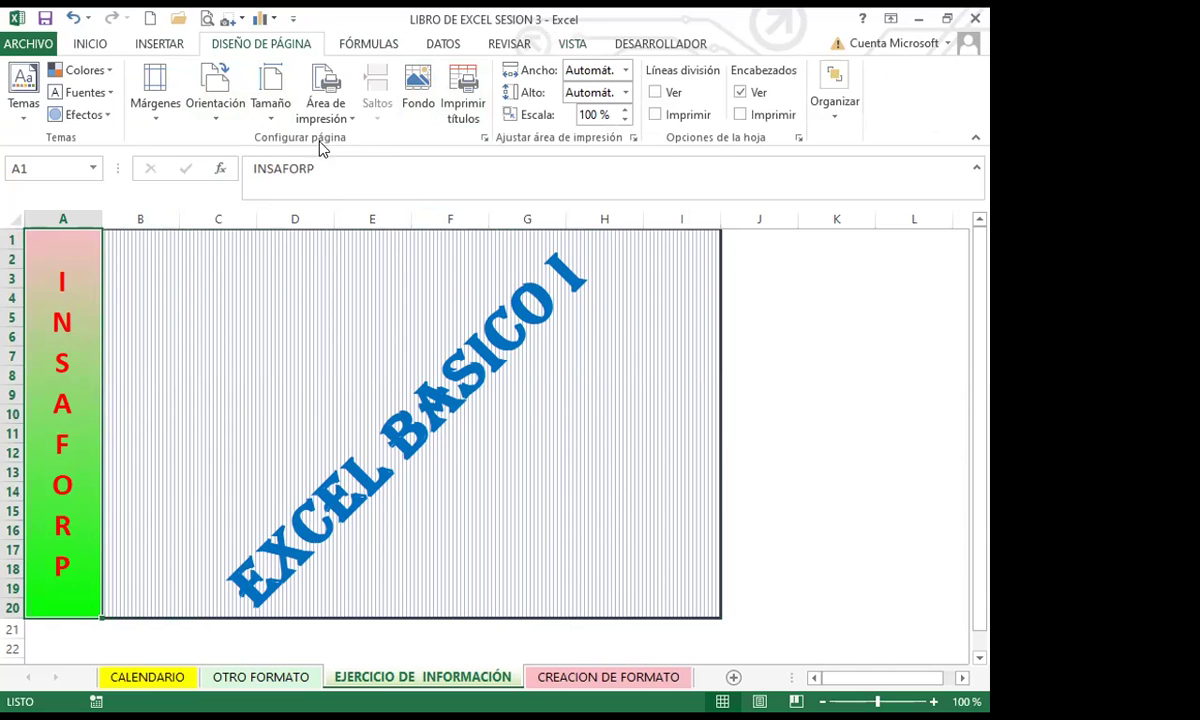
pyautogui.click(418, 88)
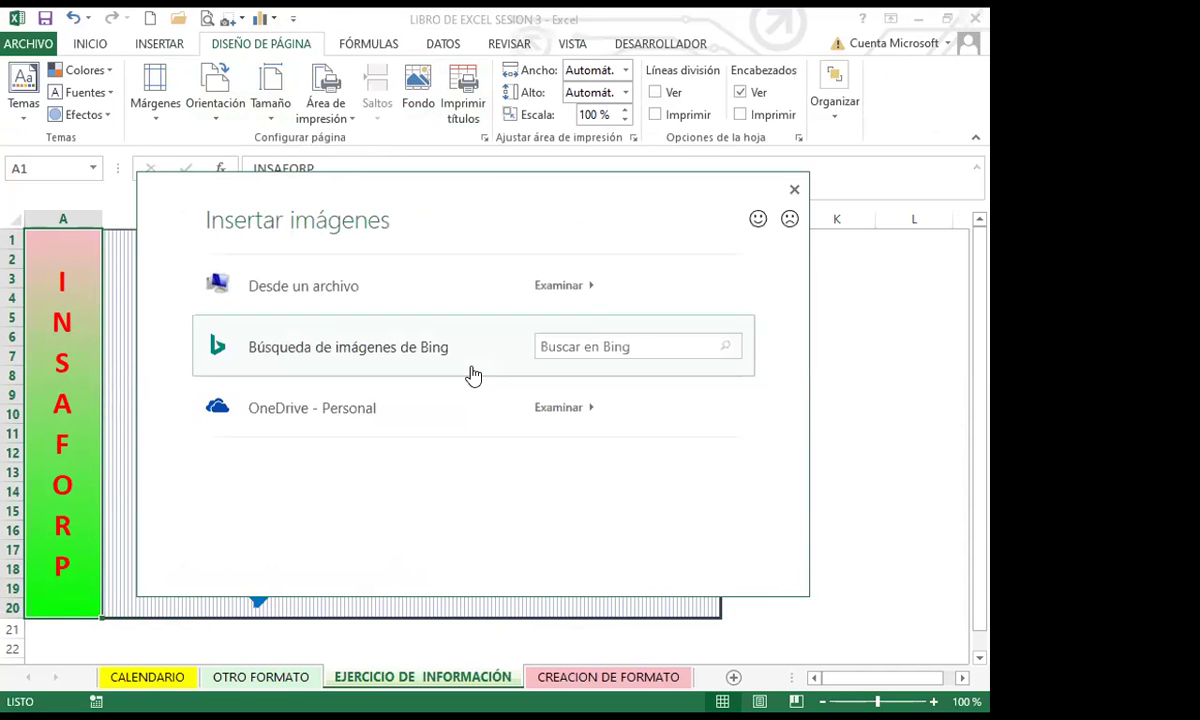
pyautogui.click(570, 343)
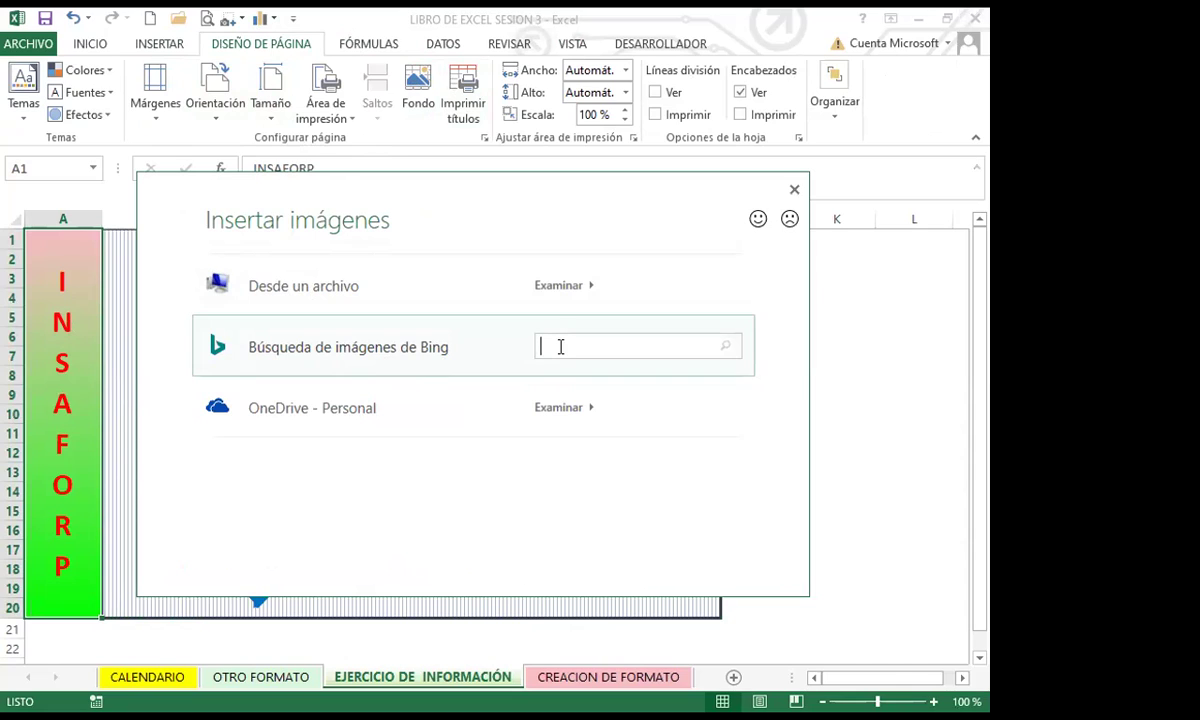
pyautogui.write('COLORES')
pyautogui.click(724, 347)
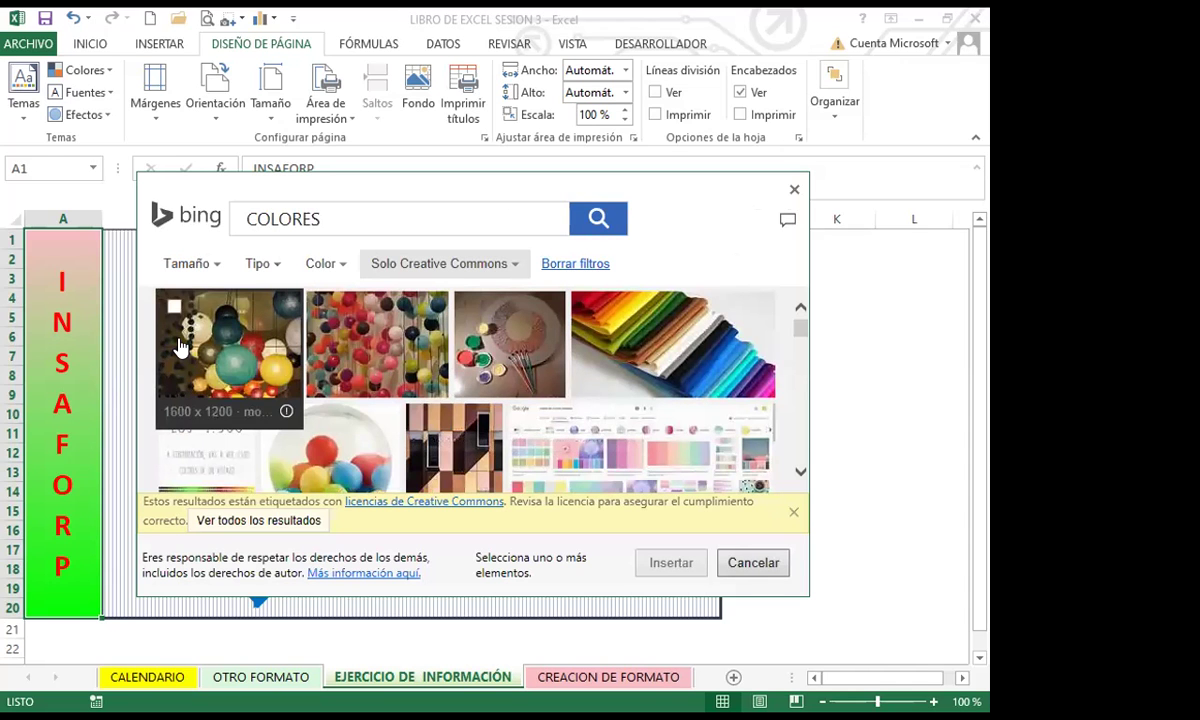
pyautogui.click(175, 307)
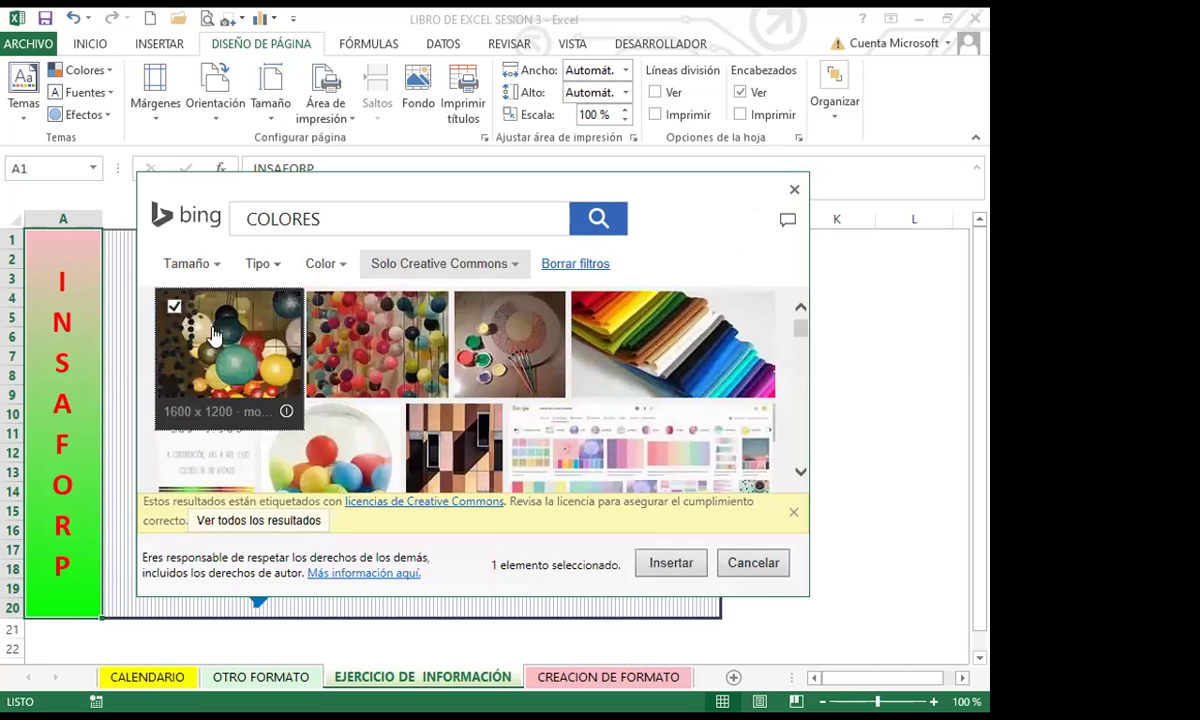
pyautogui.click(678, 567)
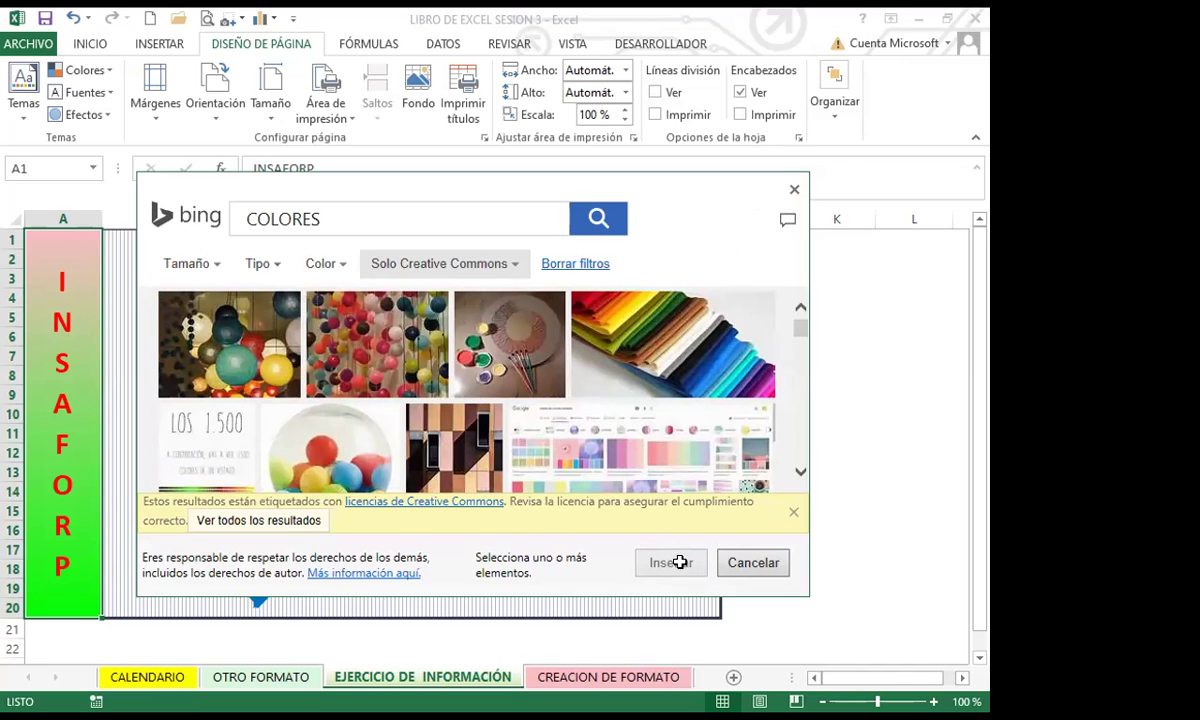
# - Examine how the background image covers the sheet around the headings, at normal size and zoomed out to 10%
pyautogui.scroll(-4, 758, 537)
pyautogui.scroll(-14, 756, 531)
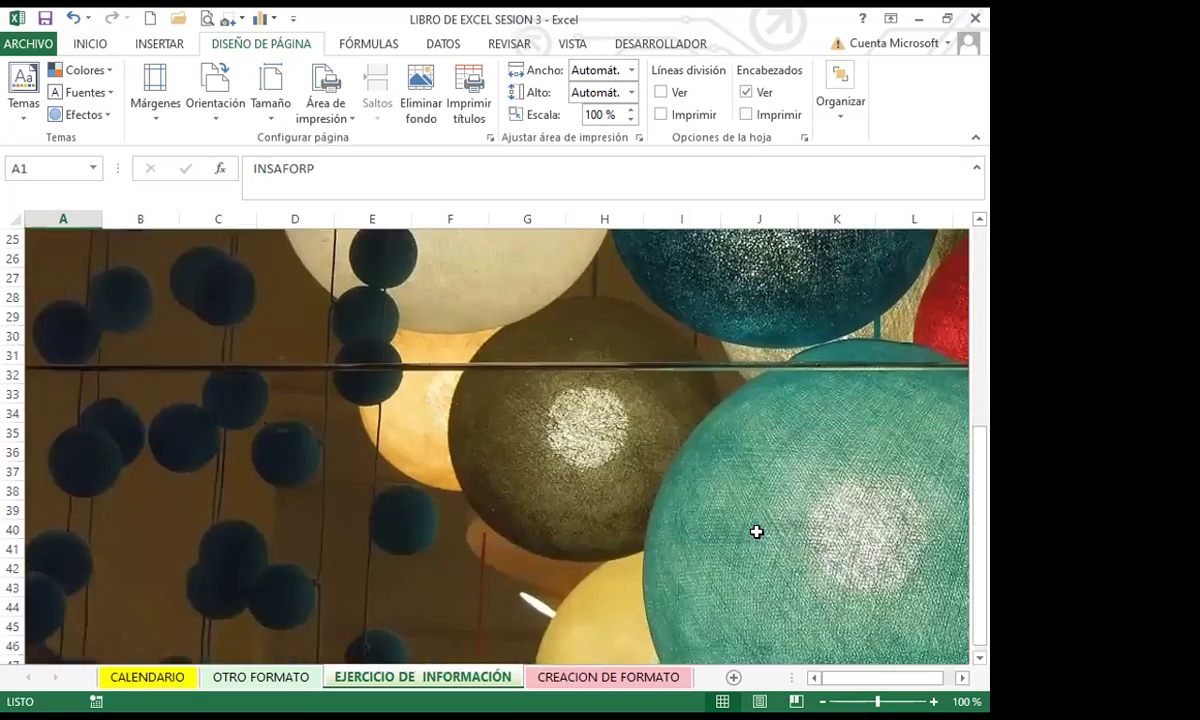
pyautogui.scroll(17, 756, 530)
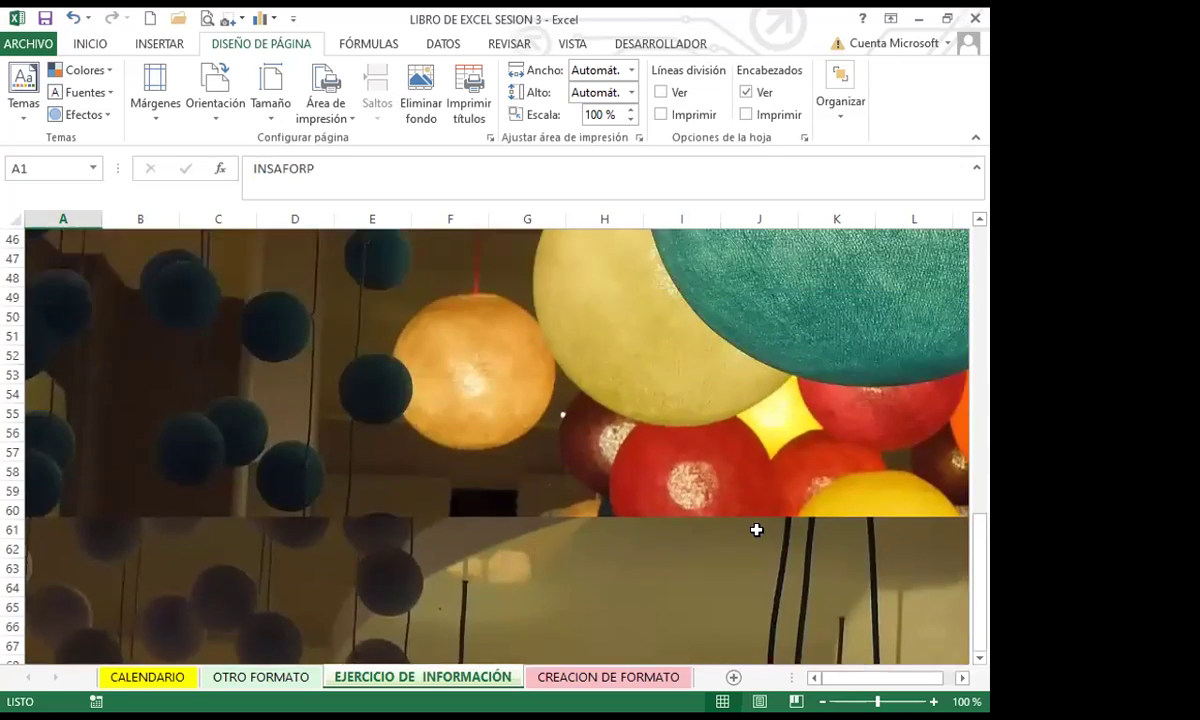
pyautogui.scroll(1, 752, 527)
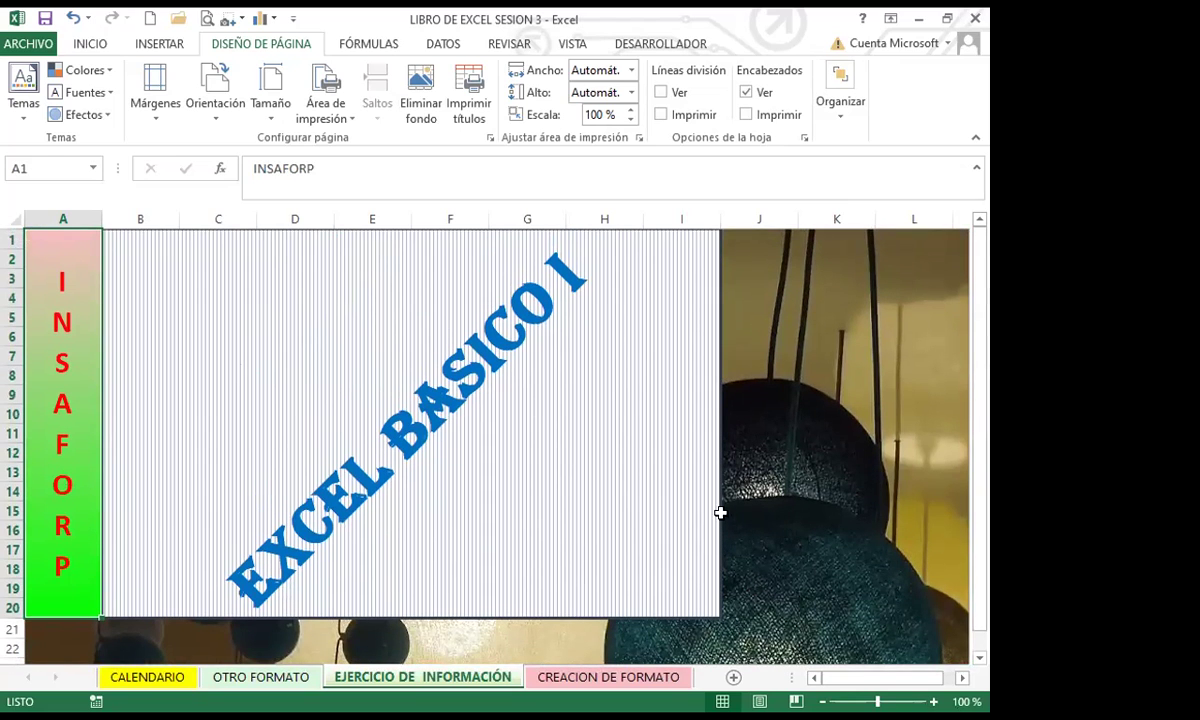
pyautogui.scroll(-3, 746, 523)
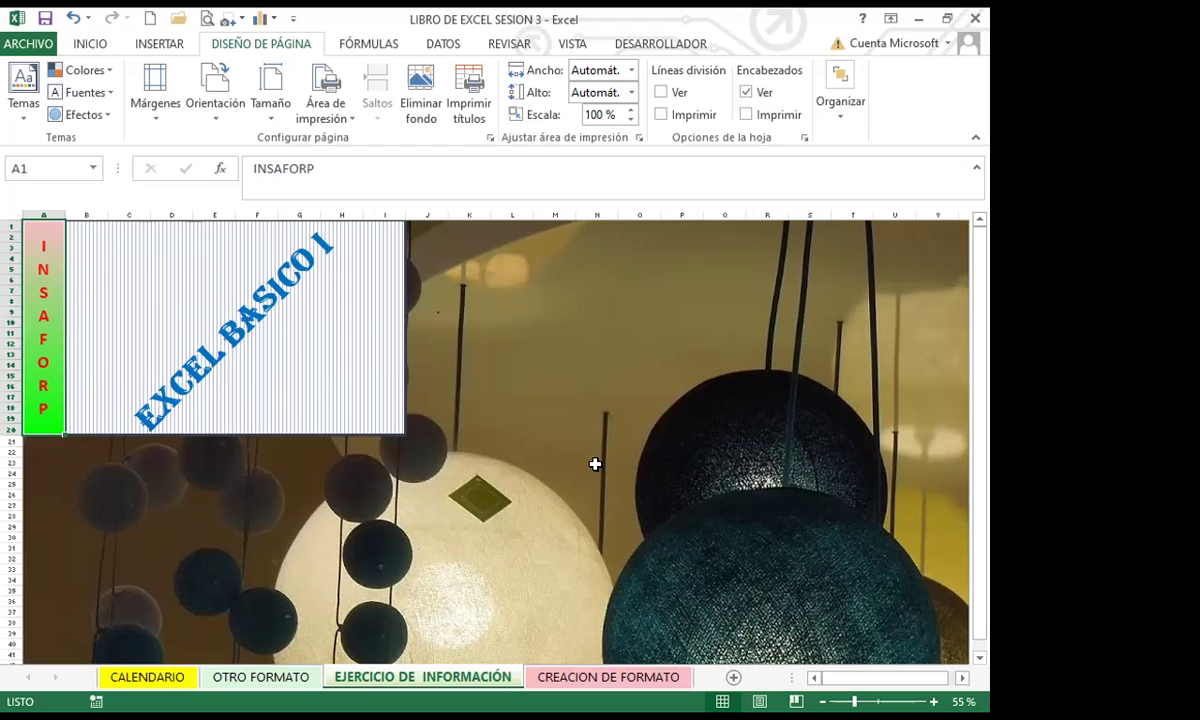
pyautogui.scroll(-1, 535, 463)
pyautogui.scroll(-1, 535, 463)
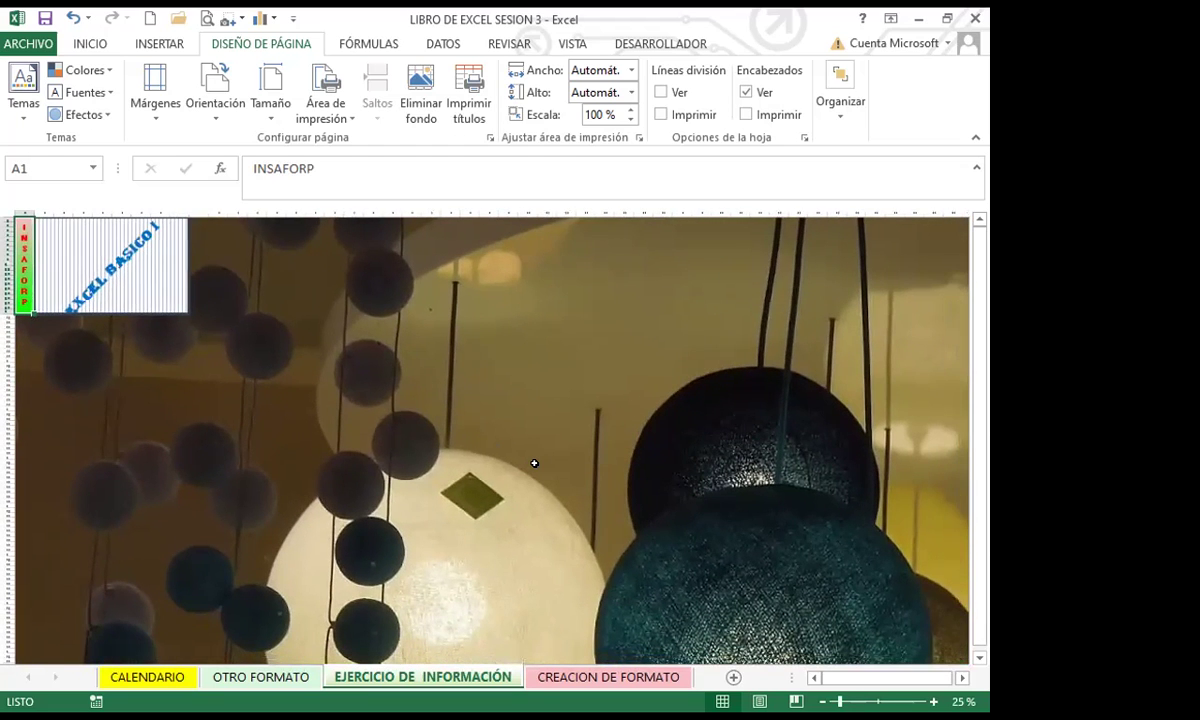
pyautogui.scroll(-1, 535, 463)
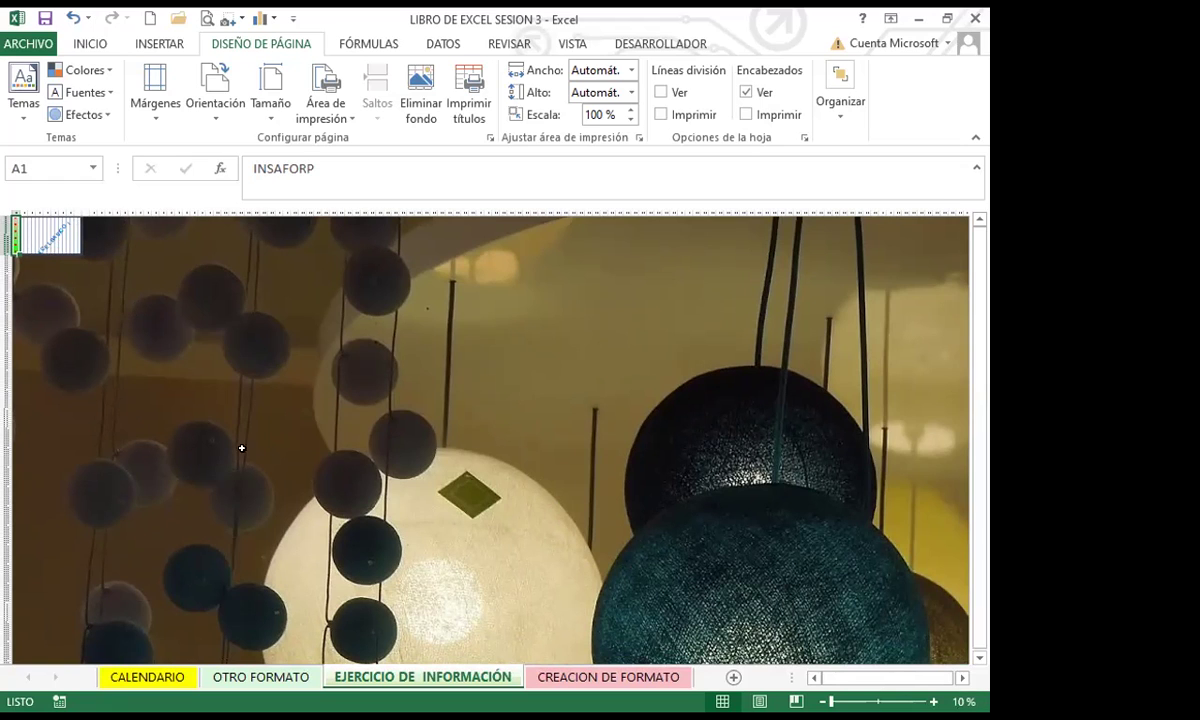
pyautogui.scroll(-4, 455, 495)
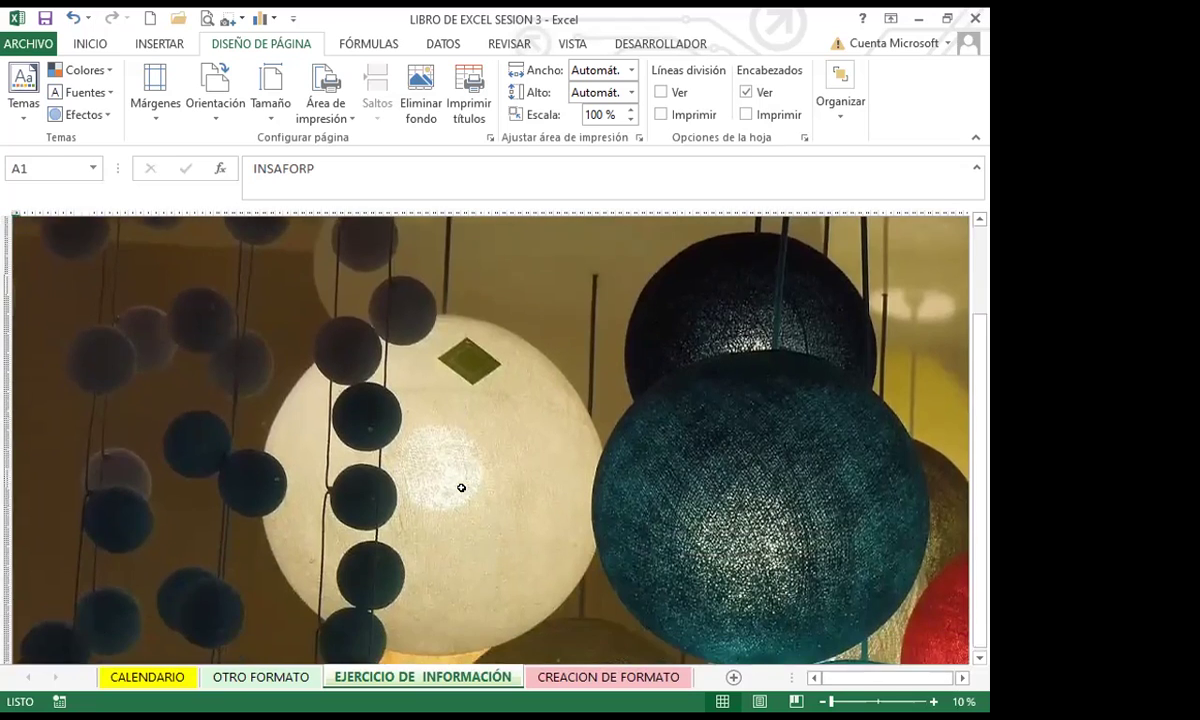
pyautogui.scroll(-4, 461, 487)
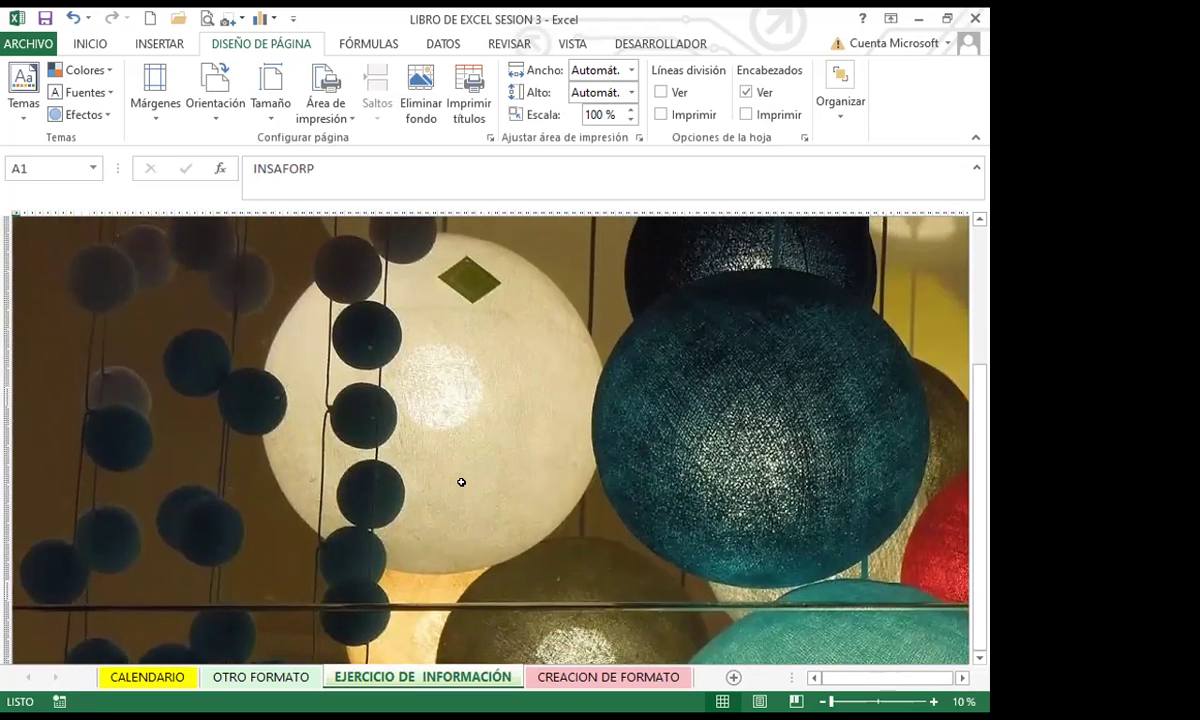
pyautogui.scroll(4, 461, 482)
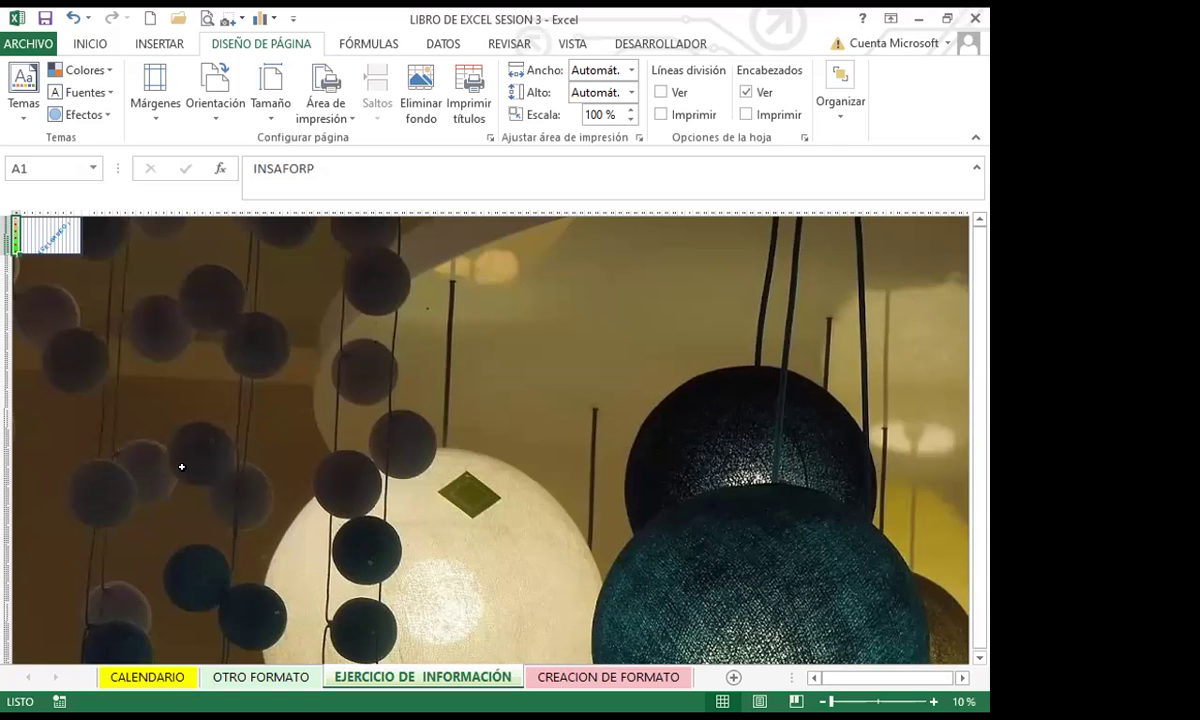
# - Zoom the EJERCICIO DE INFORMACIÓN sheet to 100% and examine its INSAFORP block, EXCEL BASICO I block and background image
pyautogui.scroll(1, 181, 467)
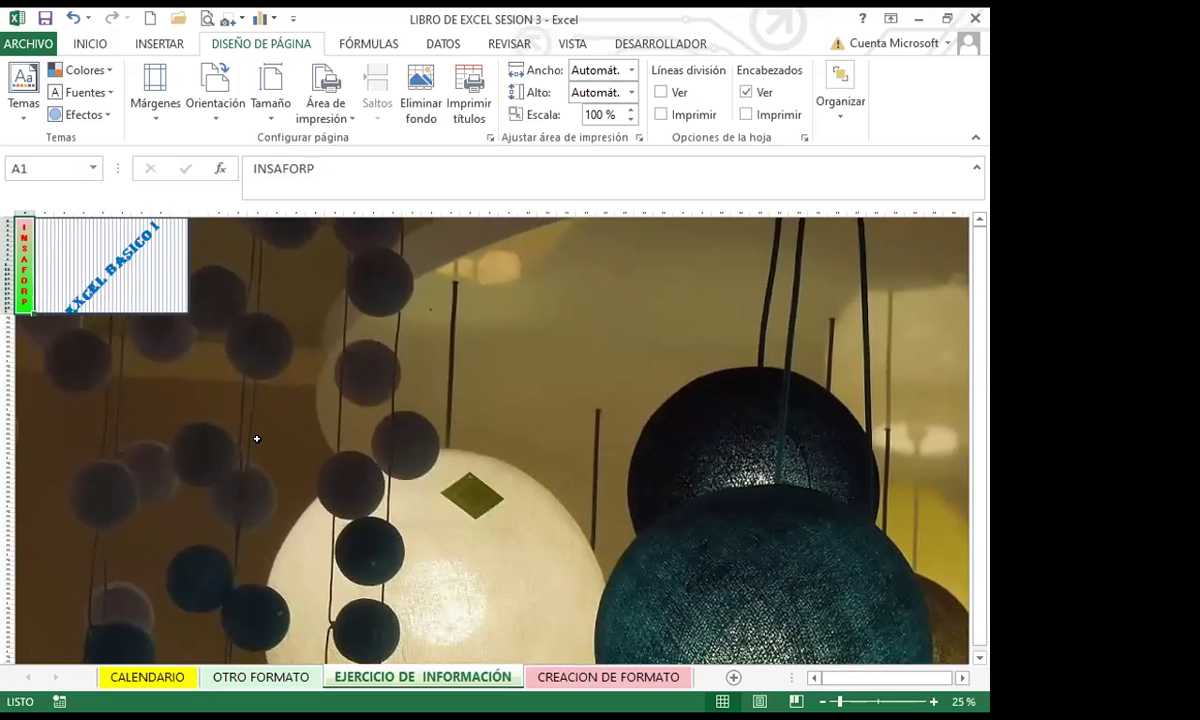
pyautogui.scroll(3, 257, 438)
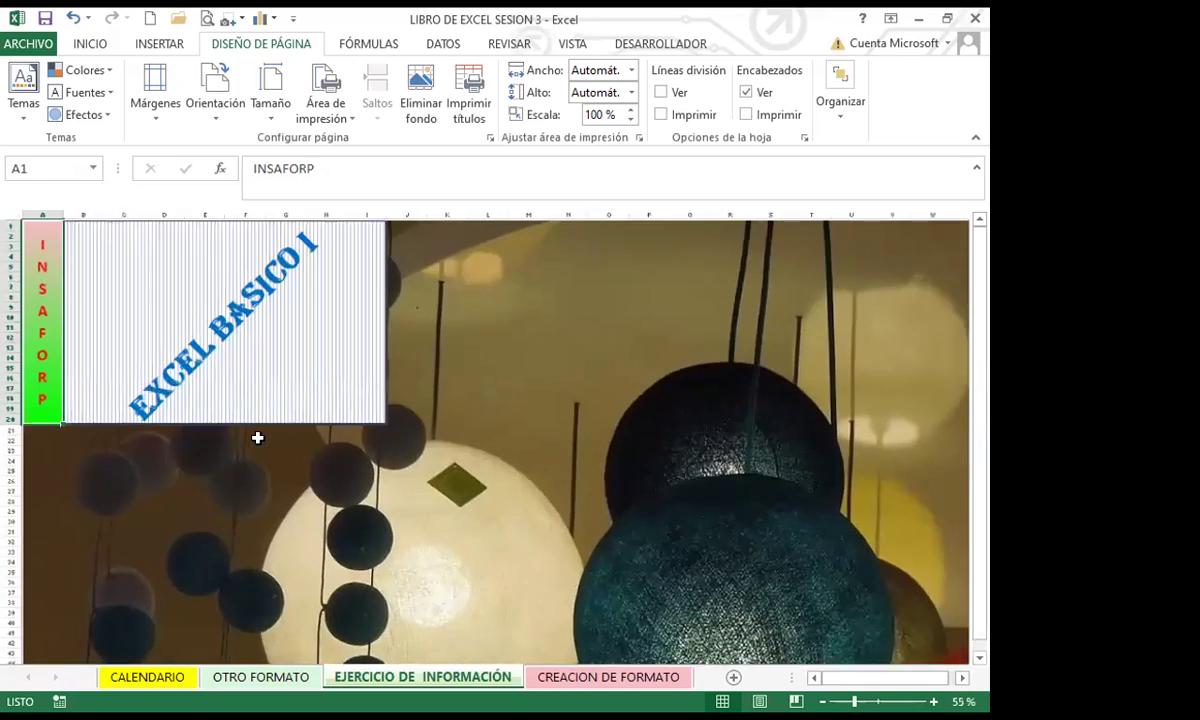
pyautogui.scroll(1, 257, 438)
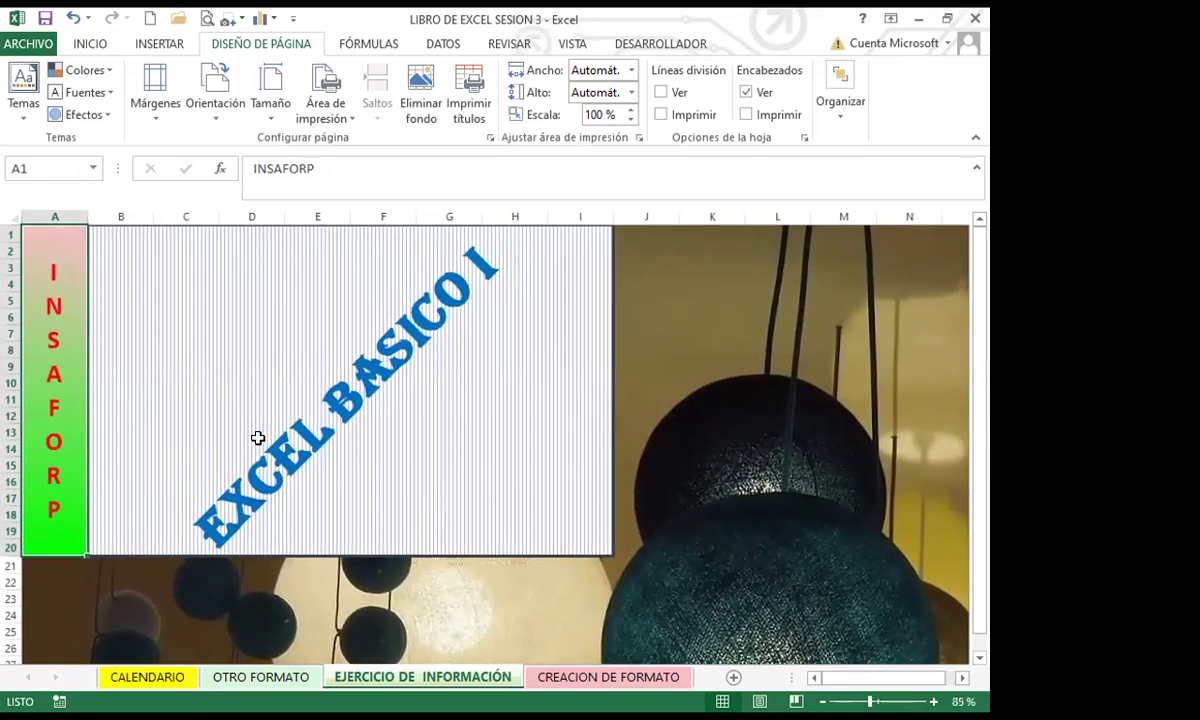
pyautogui.scroll(1, 257, 438)
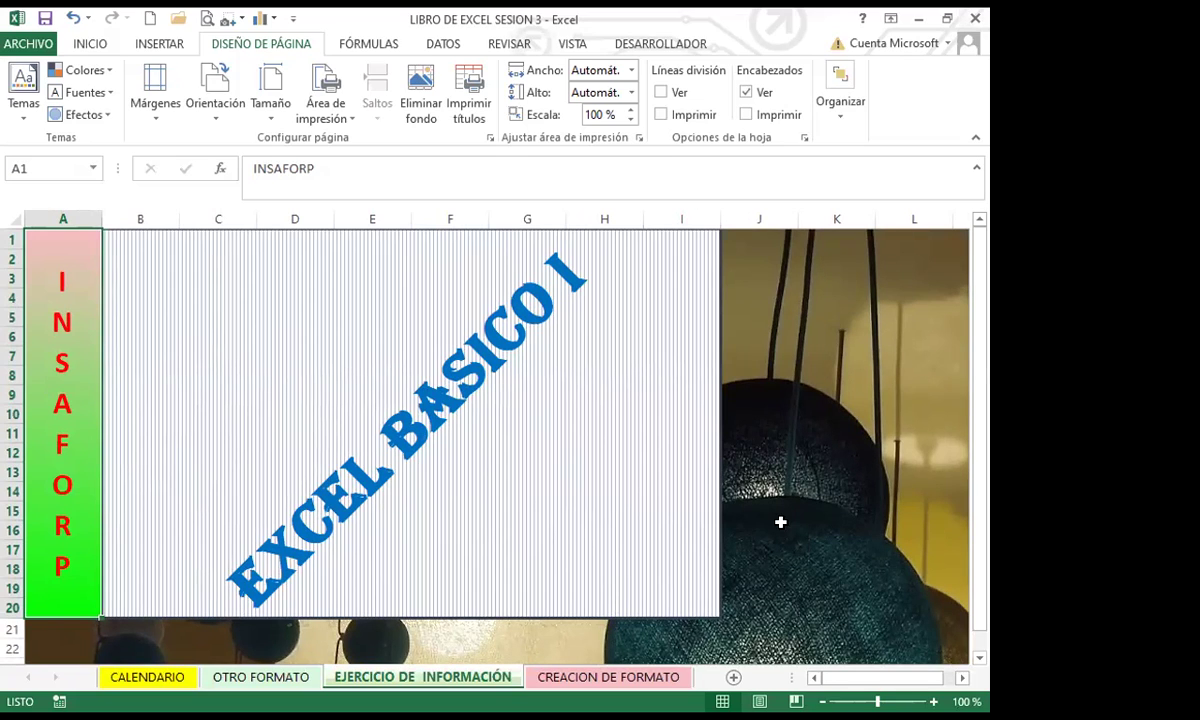
pyautogui.scroll(-4, 774, 431)
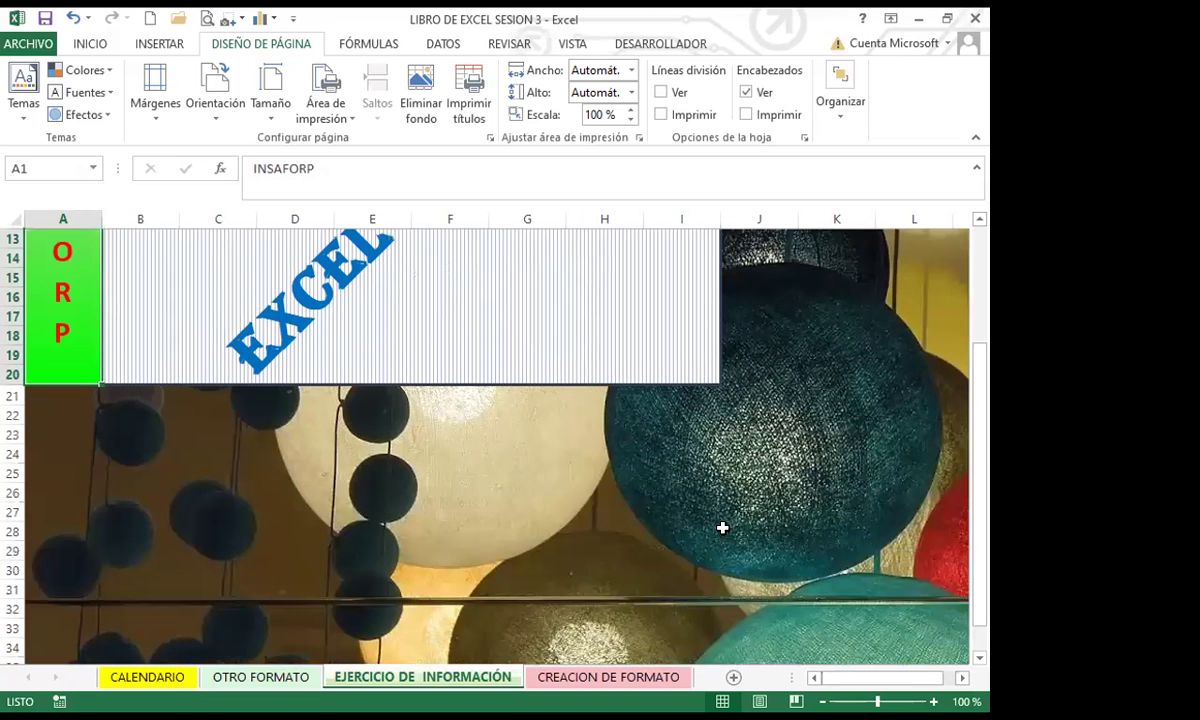
pyautogui.scroll(4, 738, 452)
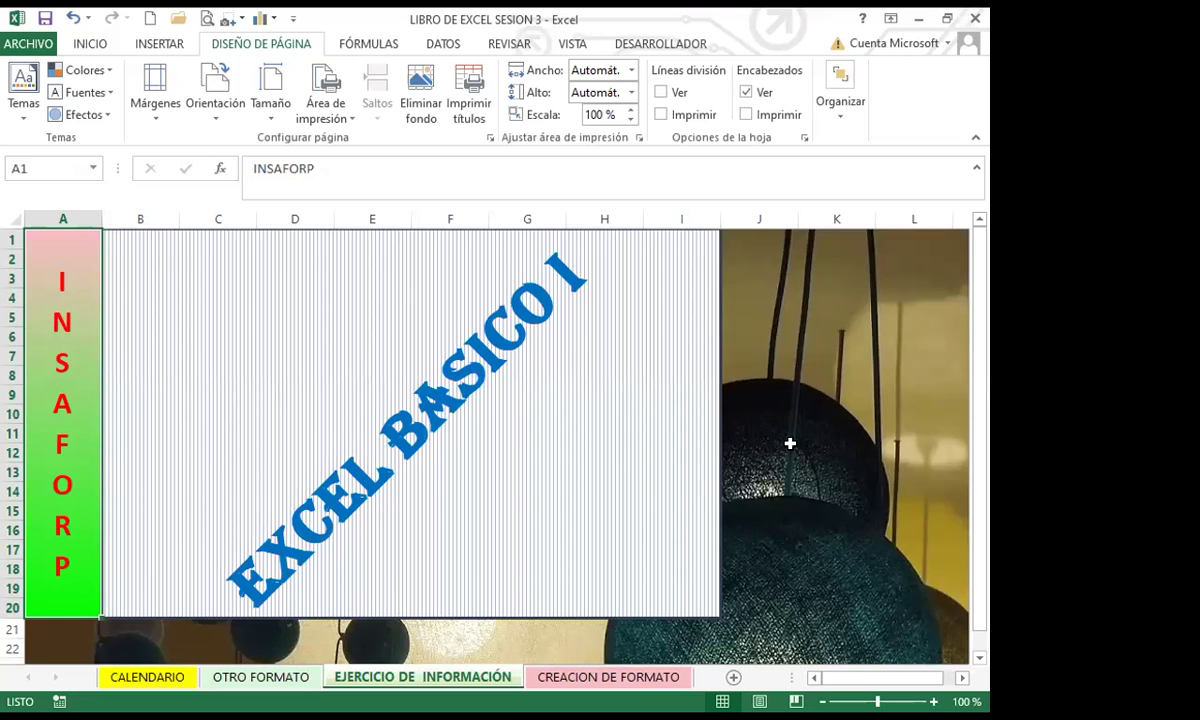
pyautogui.click(145, 430)
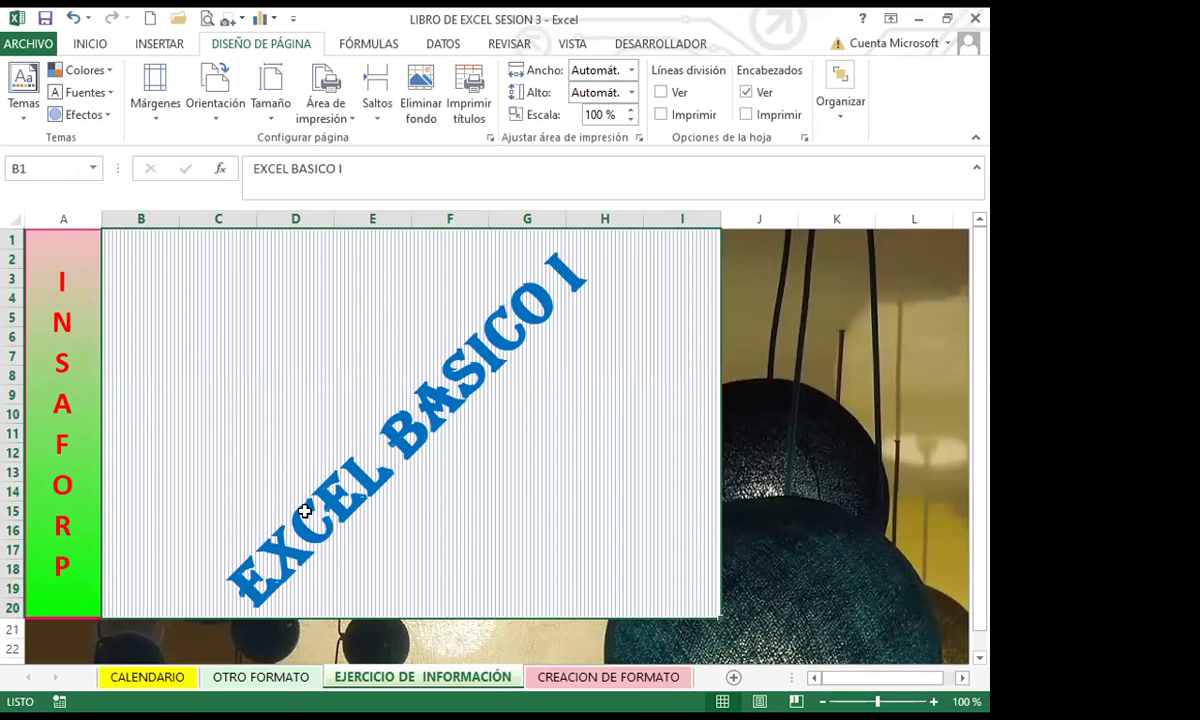
pyautogui.click(806, 531)
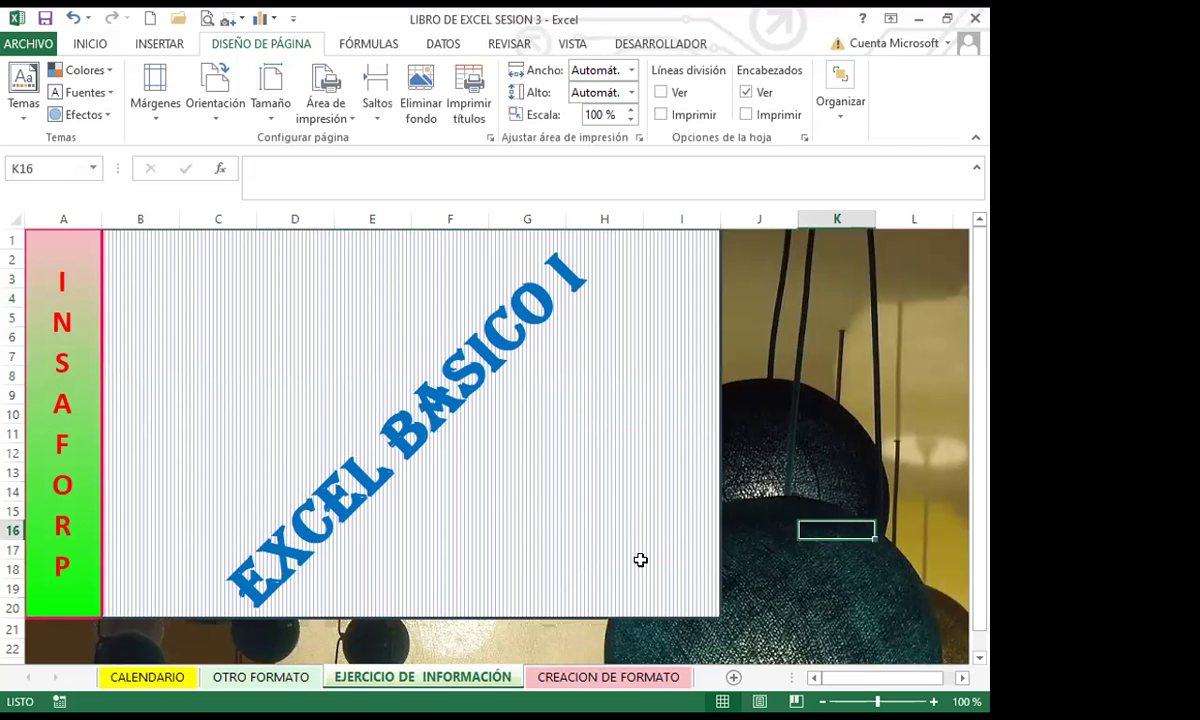
pyautogui.scroll(-4, 529, 562)
pyautogui.scroll(-4, 523, 547)
pyautogui.scroll(8, 523, 547)
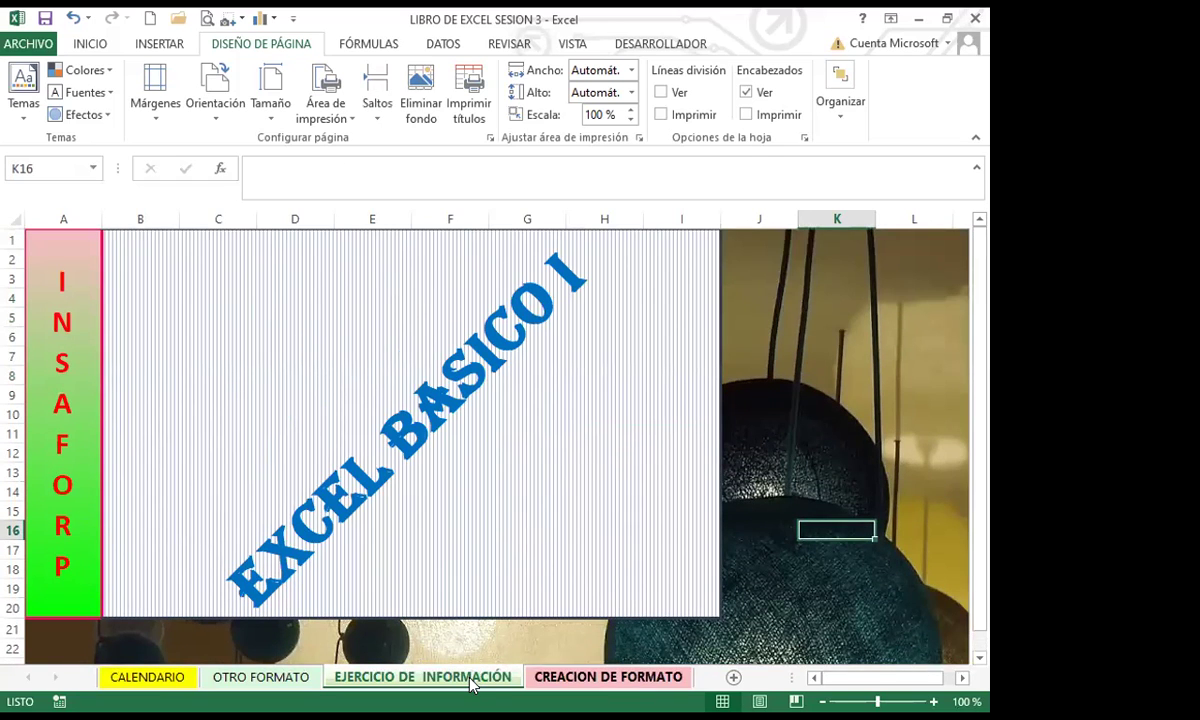
# - Open the CREACION DE FORMATO sheet and examine the sample format's title, column blocks, text orientations and the notes below it
pyautogui.click(572, 679)
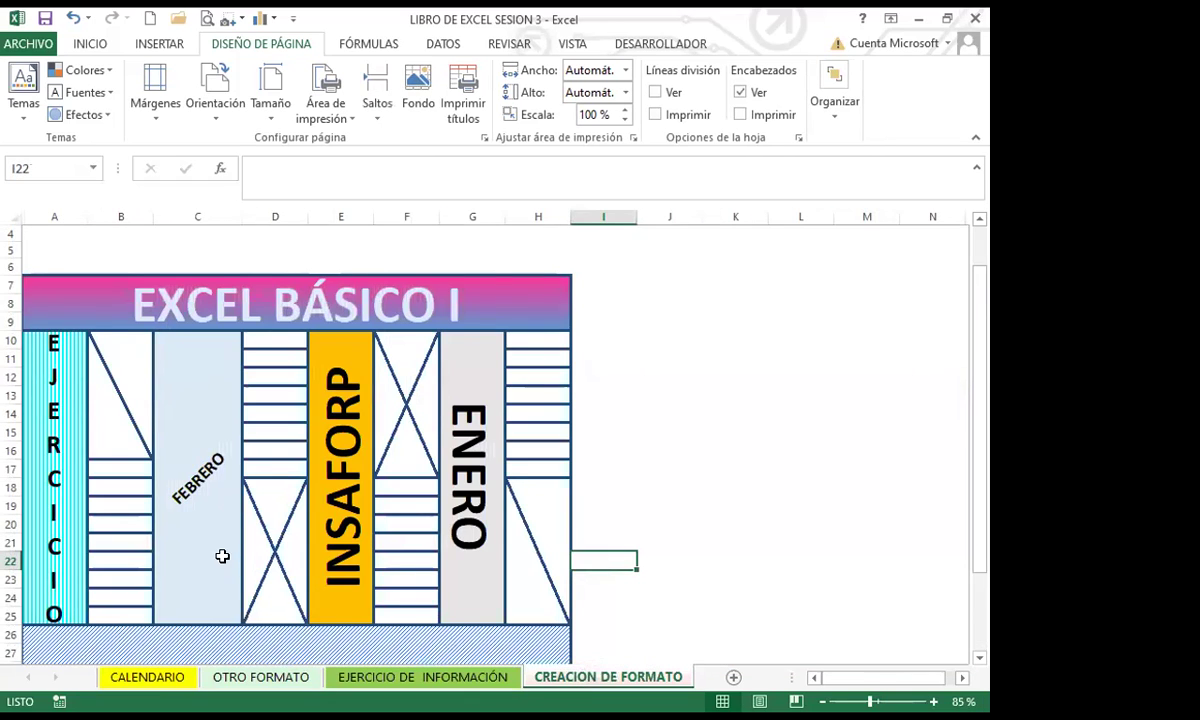
pyautogui.scroll(-2, 210, 550)
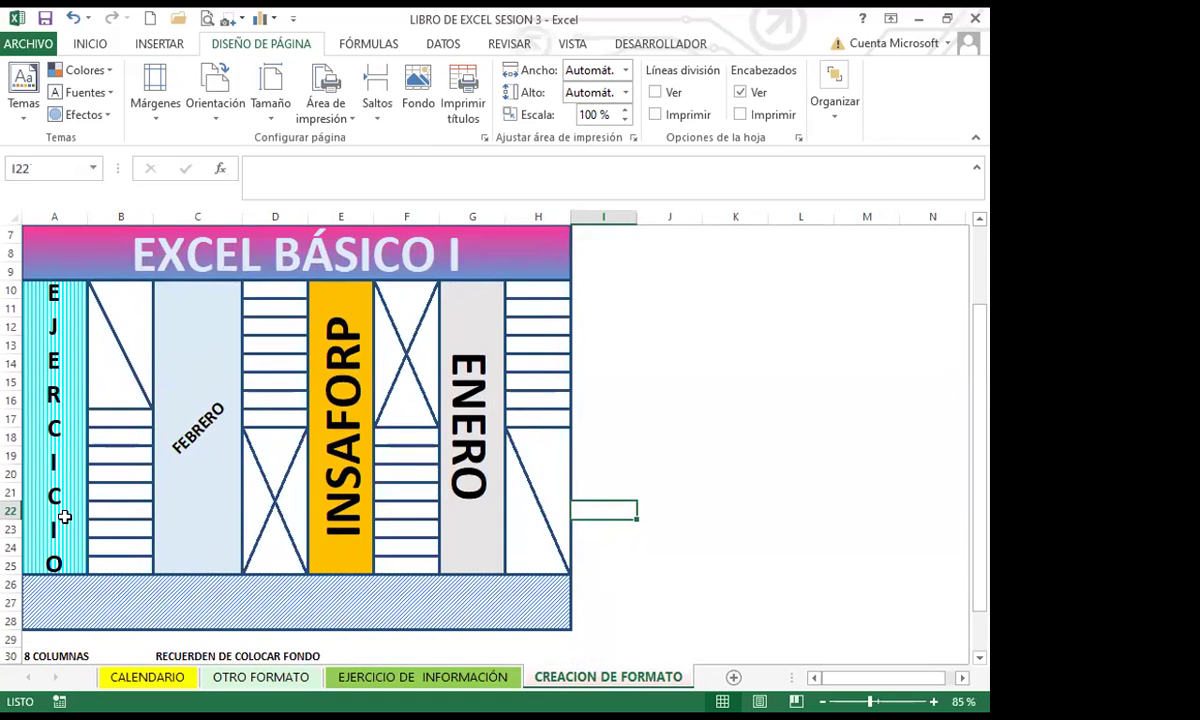
pyautogui.click(362, 397)
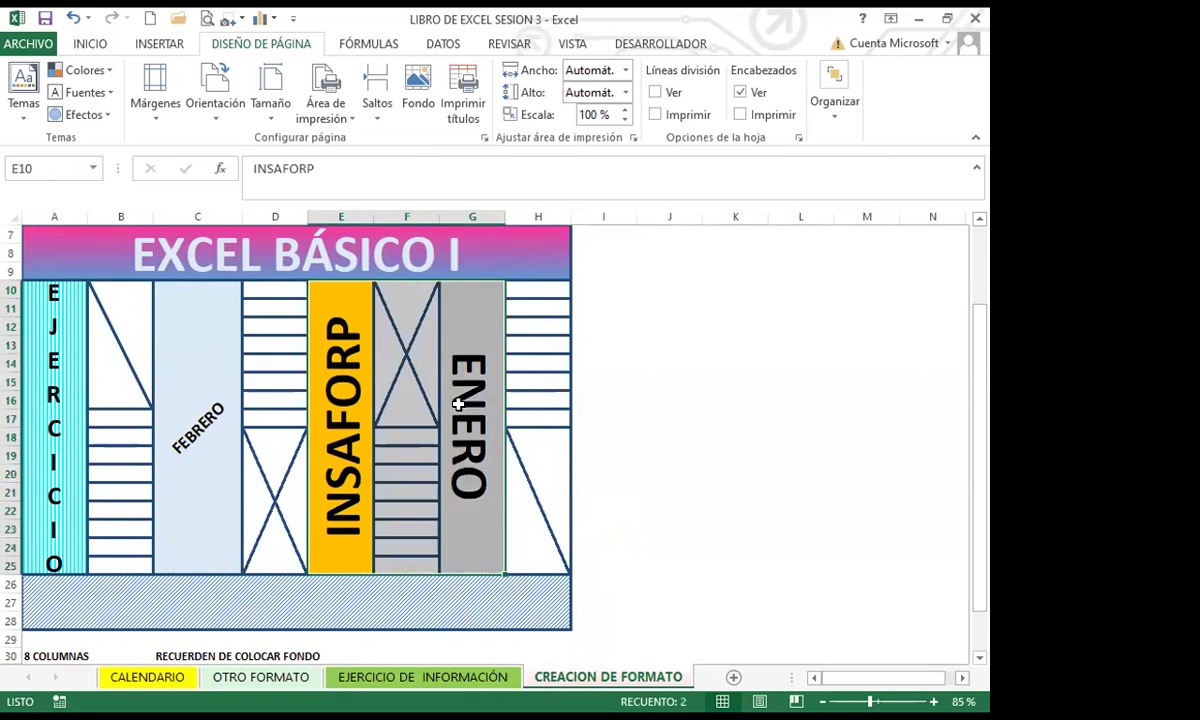
pyautogui.click(523, 470)
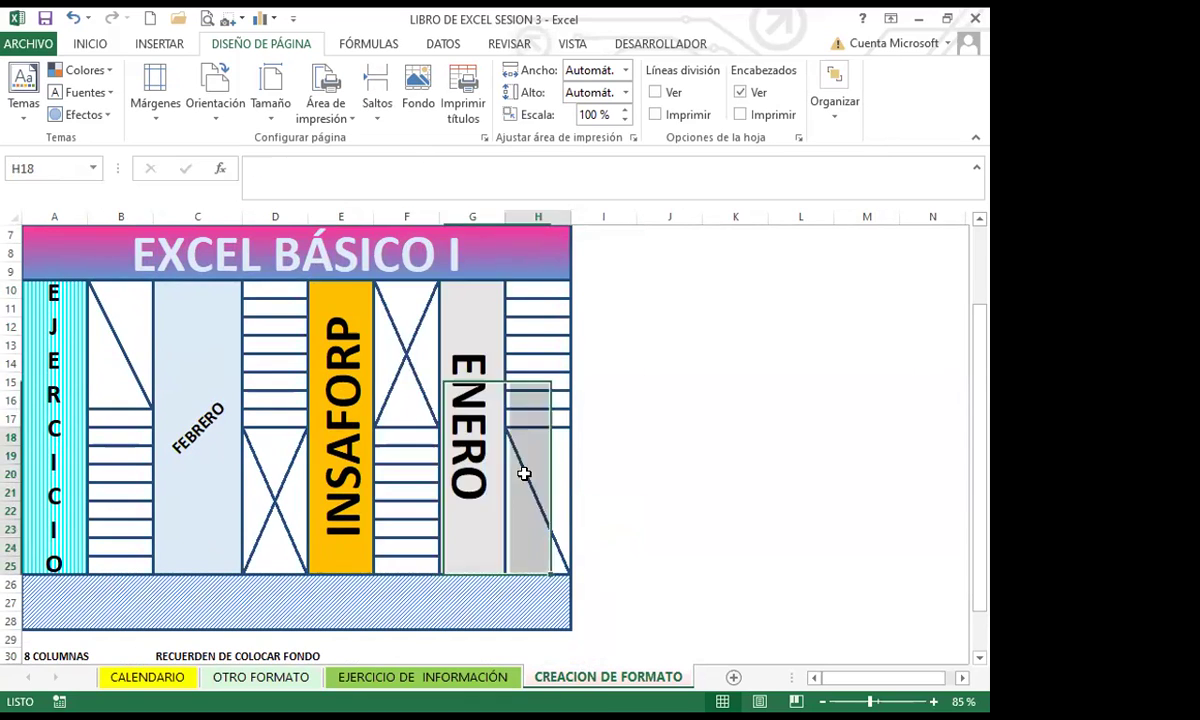
pyautogui.click(38, 300)
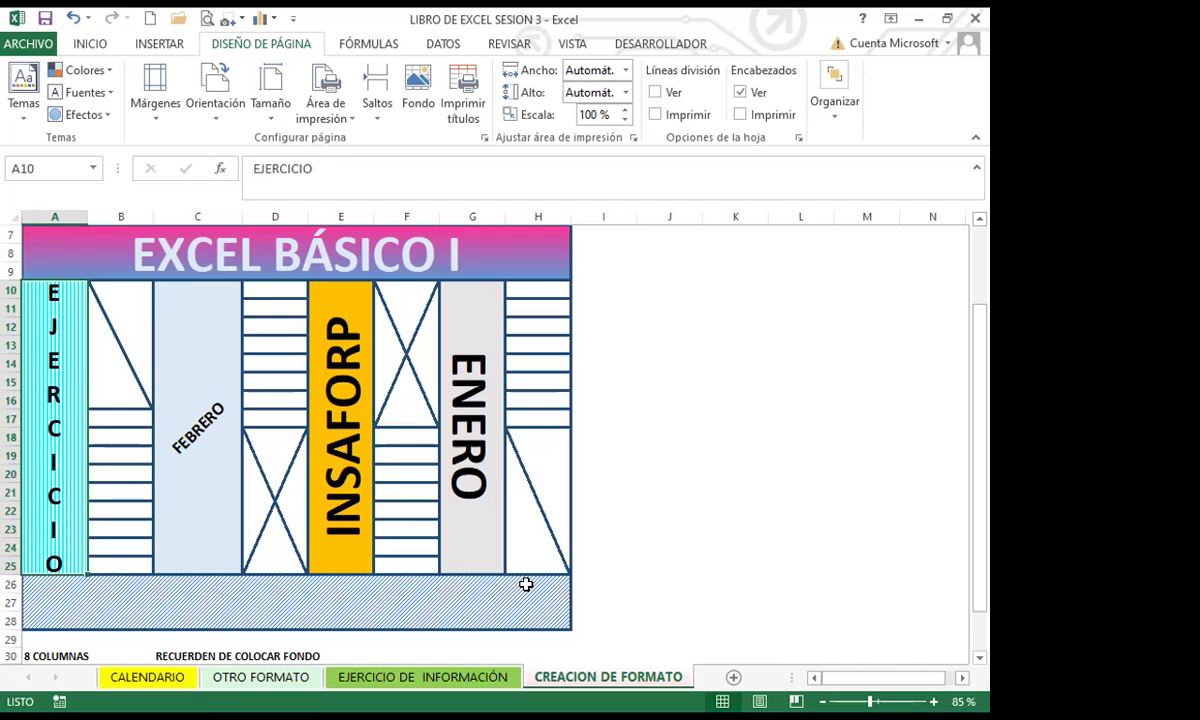
pyautogui.click(140, 250)
pyautogui.click(200, 372)
pyautogui.click(340, 386)
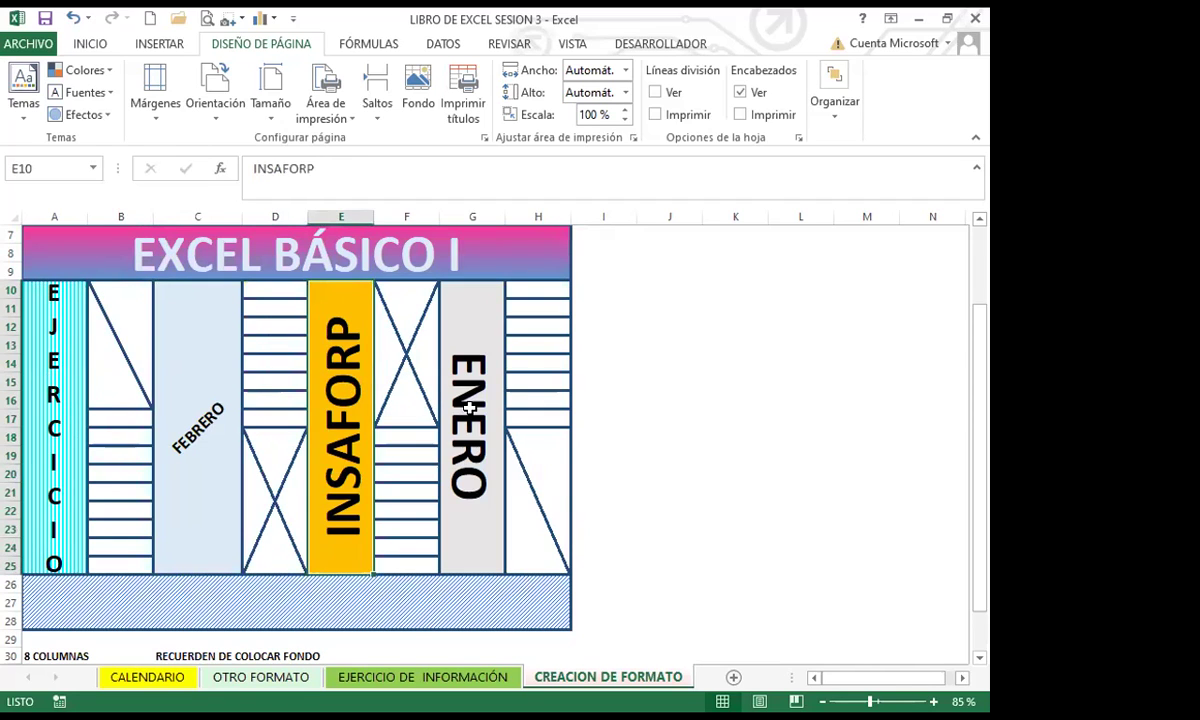
pyautogui.click(466, 400)
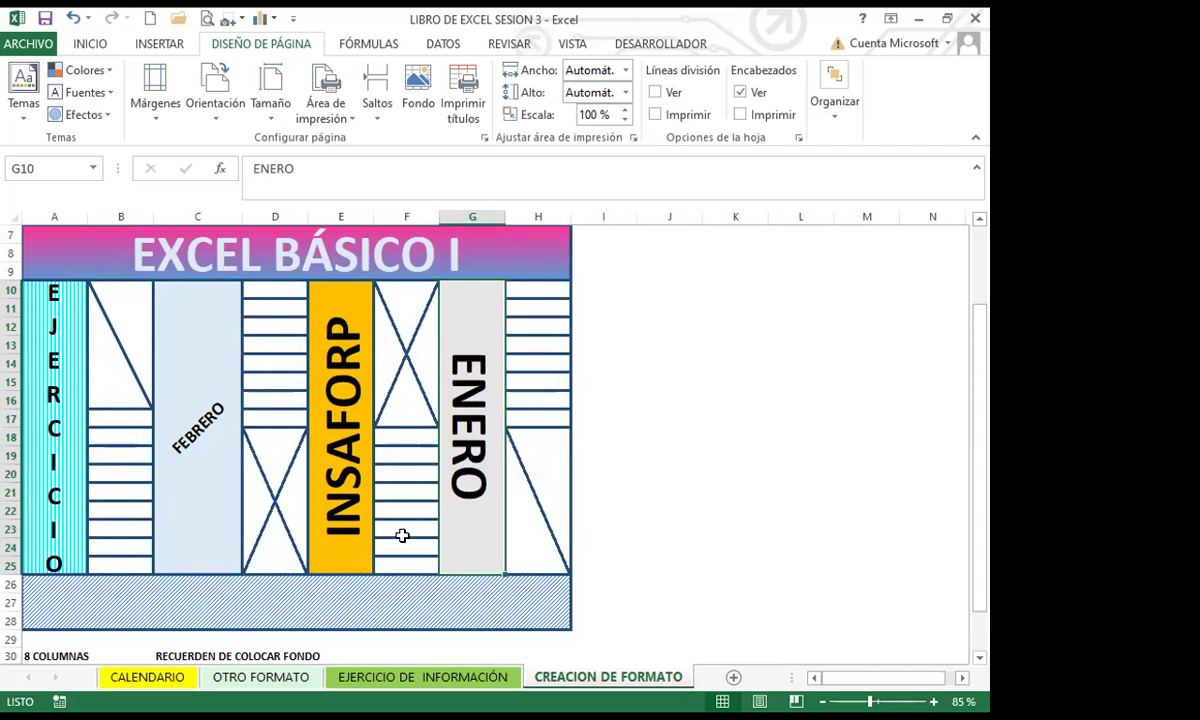
pyautogui.scroll(-1, 402, 536)
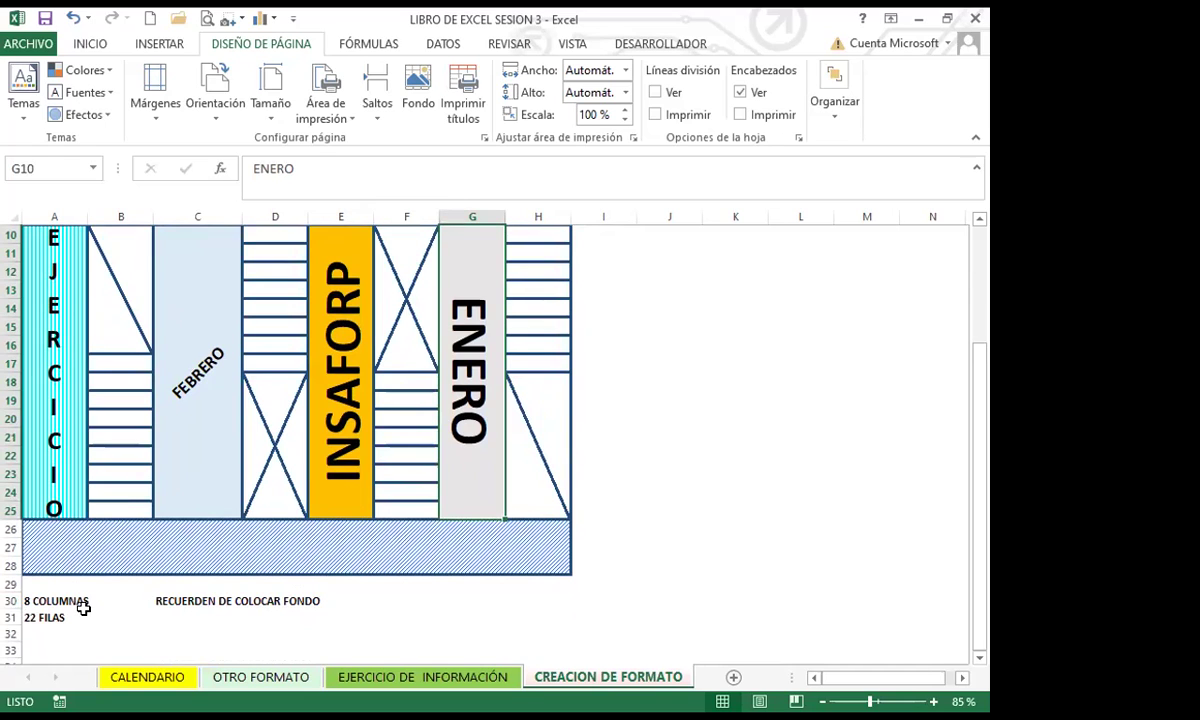
pyautogui.scroll(2, 81, 603)
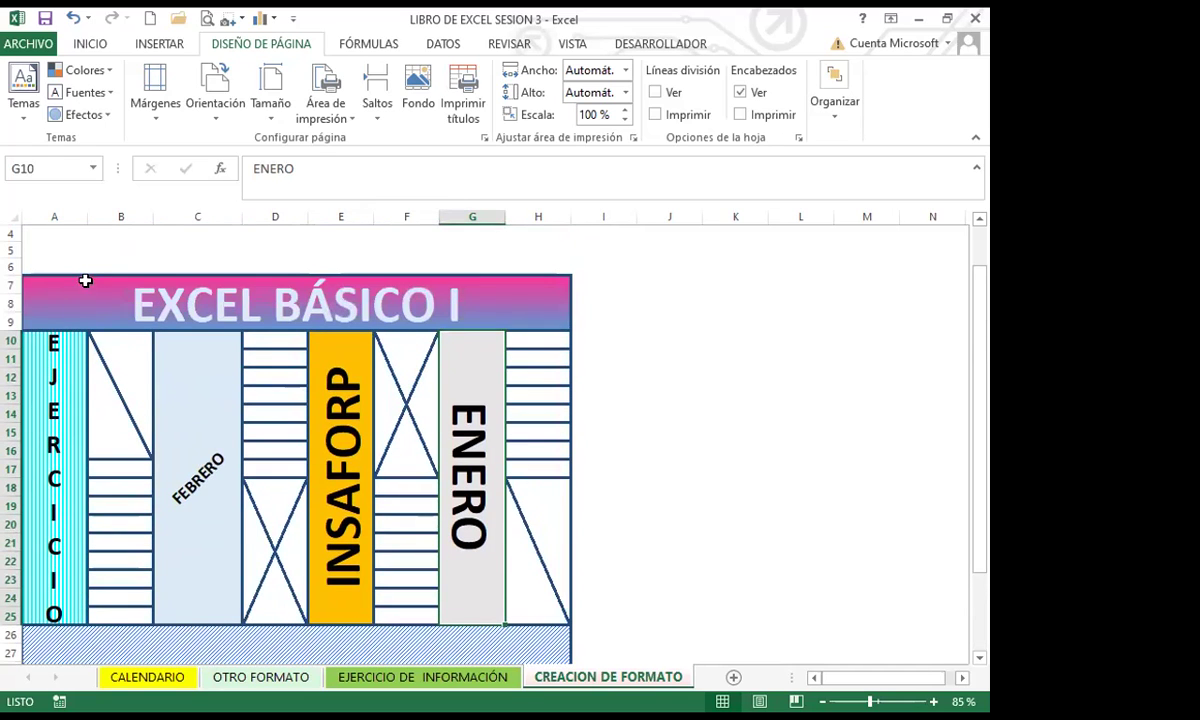
pyautogui.scroll(1, 115, 293)
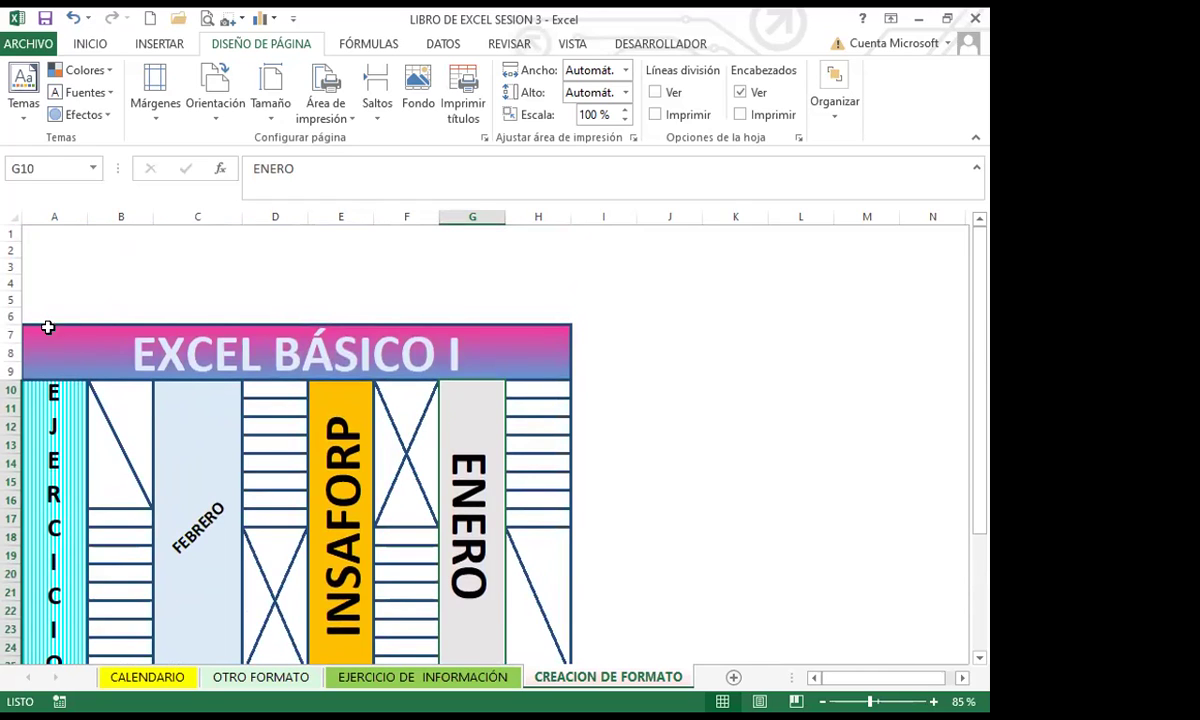
# - Shift the sample format from columns A:H to columns Y:AF and delete the empty columns S:W before it
pyautogui.moveTo(47, 216); pyautogui.dragTo(522, 230)
pyautogui.moveTo(584, 402); pyautogui.dragTo(975, 412)
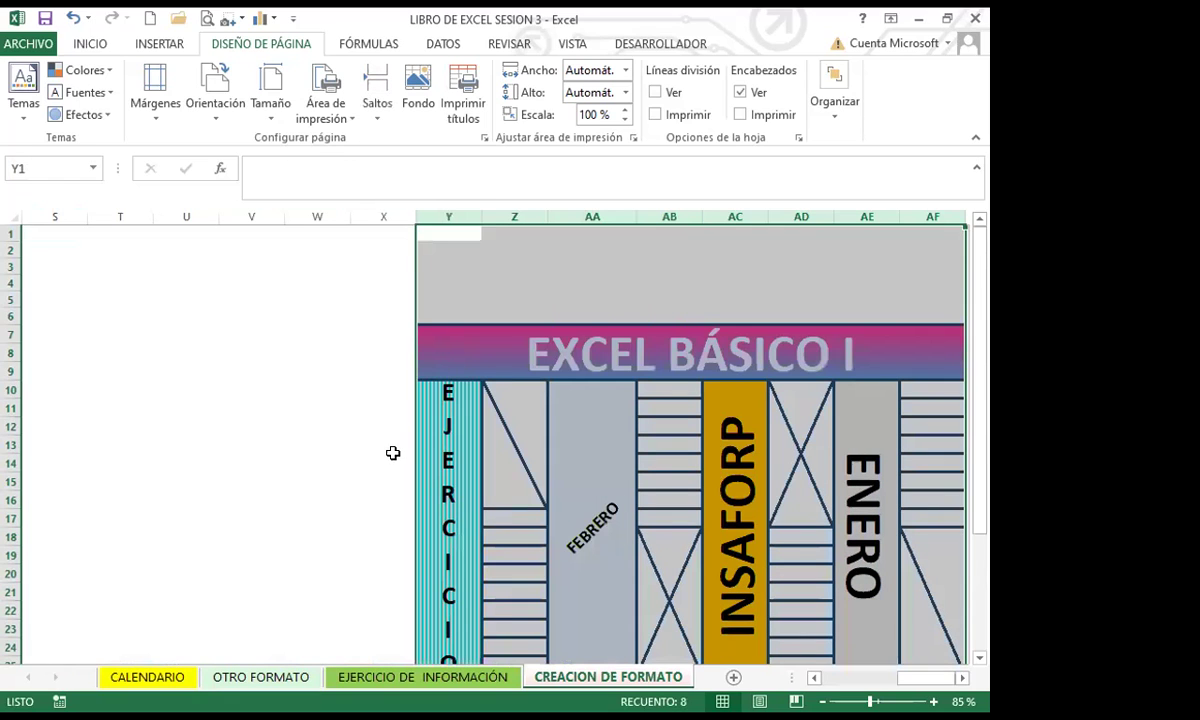
pyautogui.moveTo(70, 216); pyautogui.dragTo(340, 226)
pyautogui.click(90, 43)
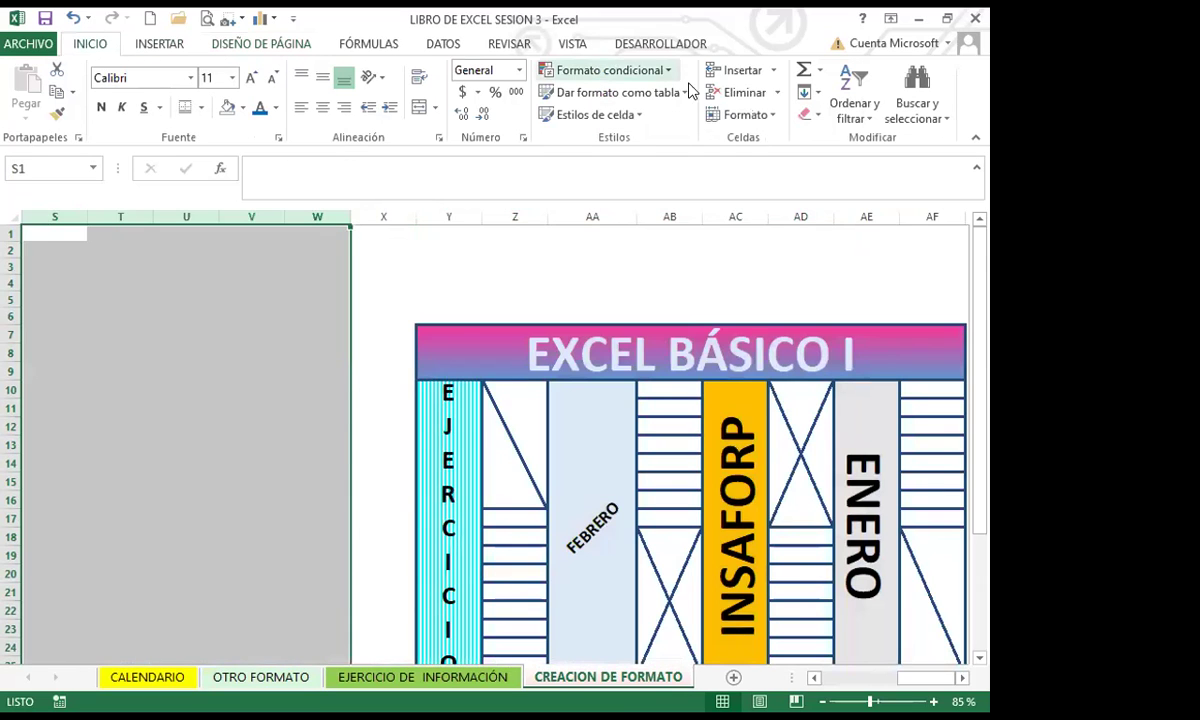
pyautogui.click(742, 93)
# - Delete the empty columns M:S to bring the sample format back to start at column M
pyautogui.click(814, 678)
pyautogui.click(814, 678)
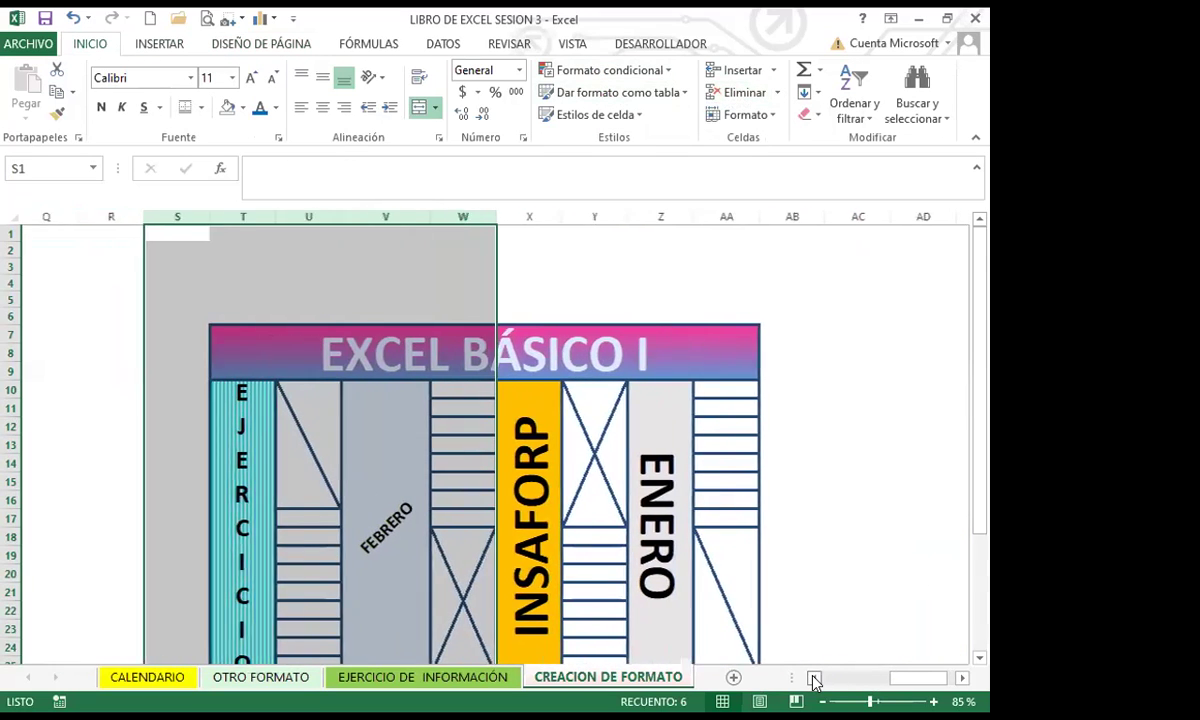
pyautogui.click(814, 678)
pyautogui.click(814, 678)
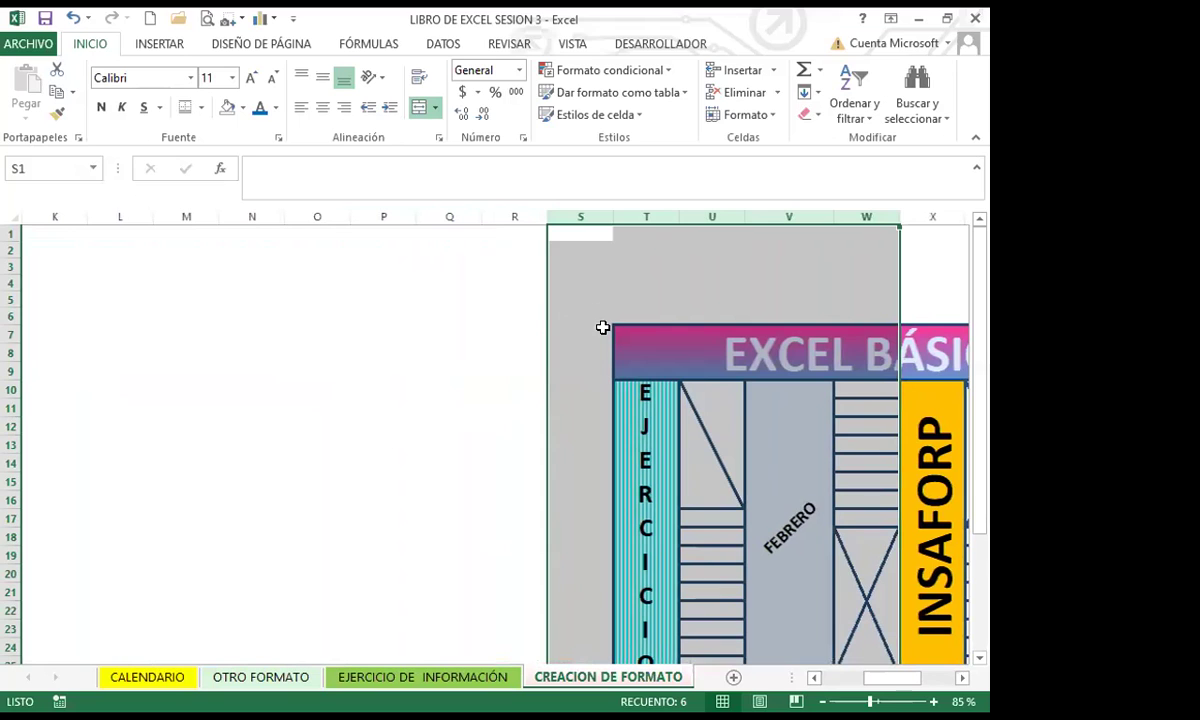
pyautogui.moveTo(172, 217); pyautogui.dragTo(560, 236)
pyautogui.click(742, 93)
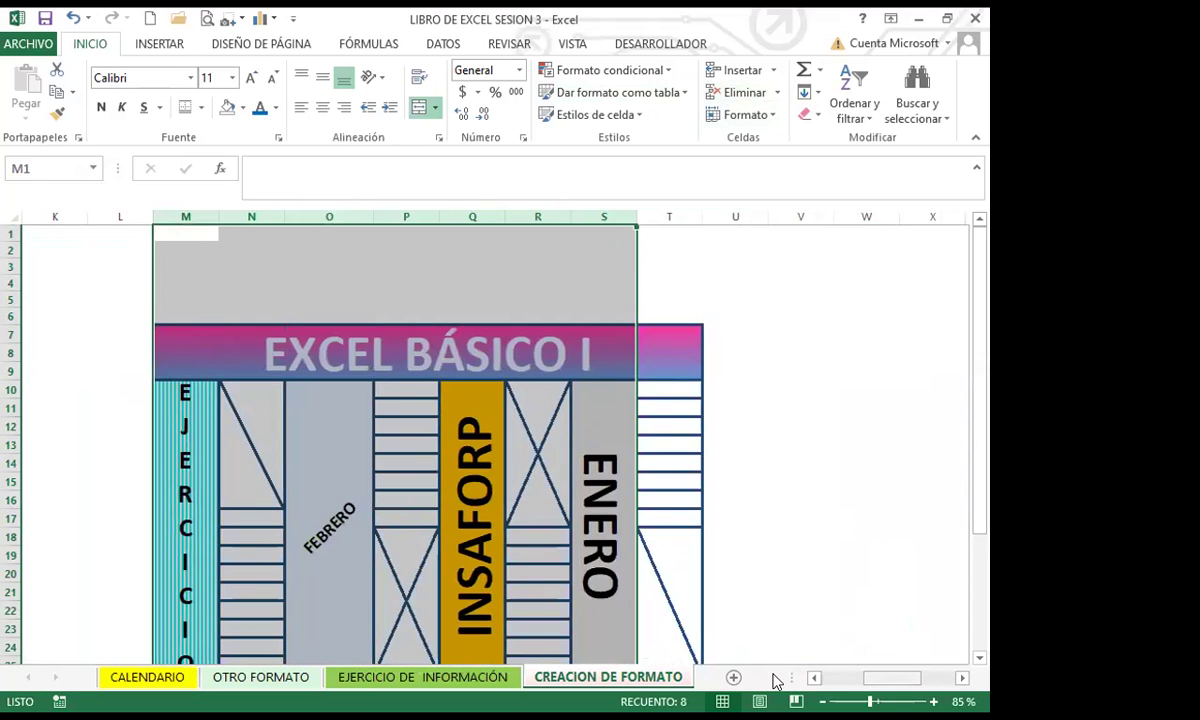
# - Show the gridlines on the CREACION DE FORMATO sheet
pyautogui.hscroll(-5, 412, 457)
pyautogui.click(445, 486)
pyautogui.scroll(-4, 931, 594)
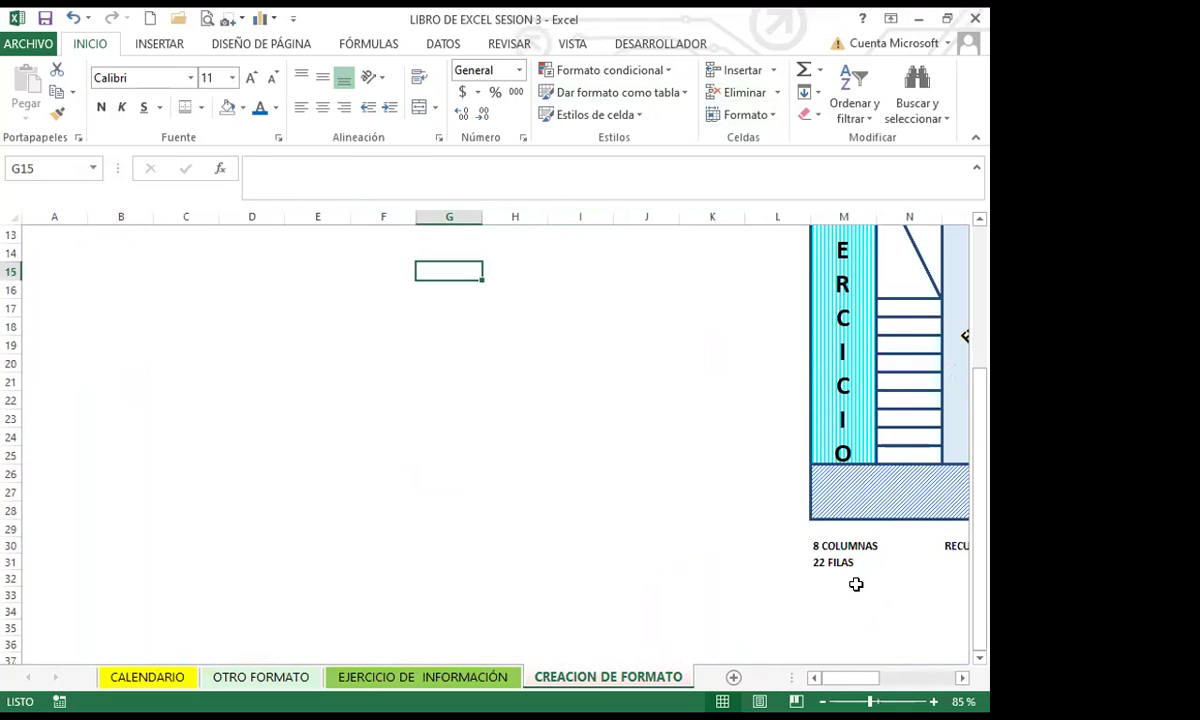
pyautogui.scroll(4, 138, 339)
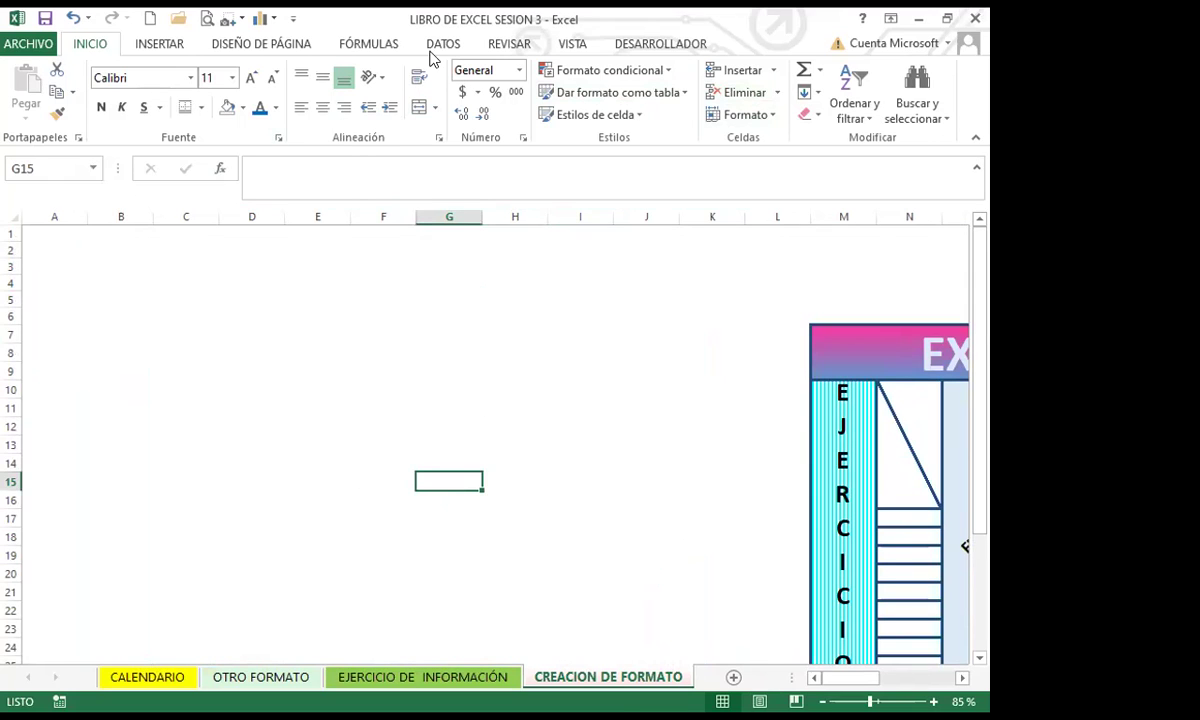
pyautogui.click(566, 47)
pyautogui.click(243, 109)
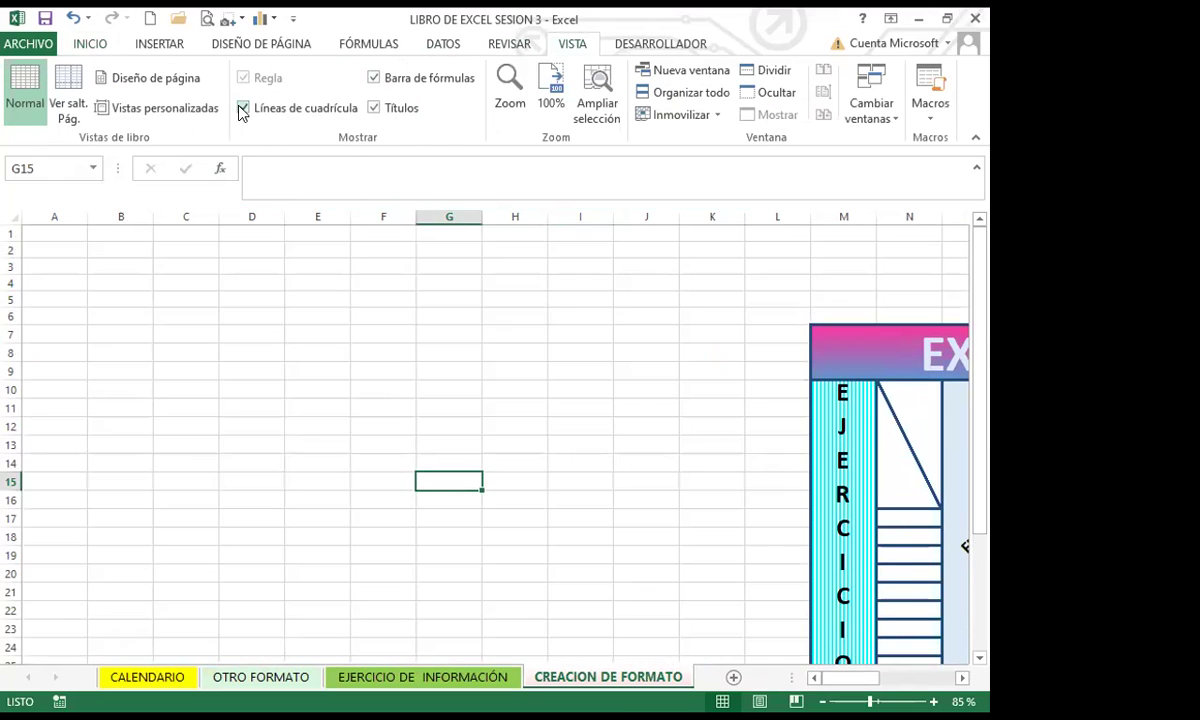
pyautogui.click(123, 330)
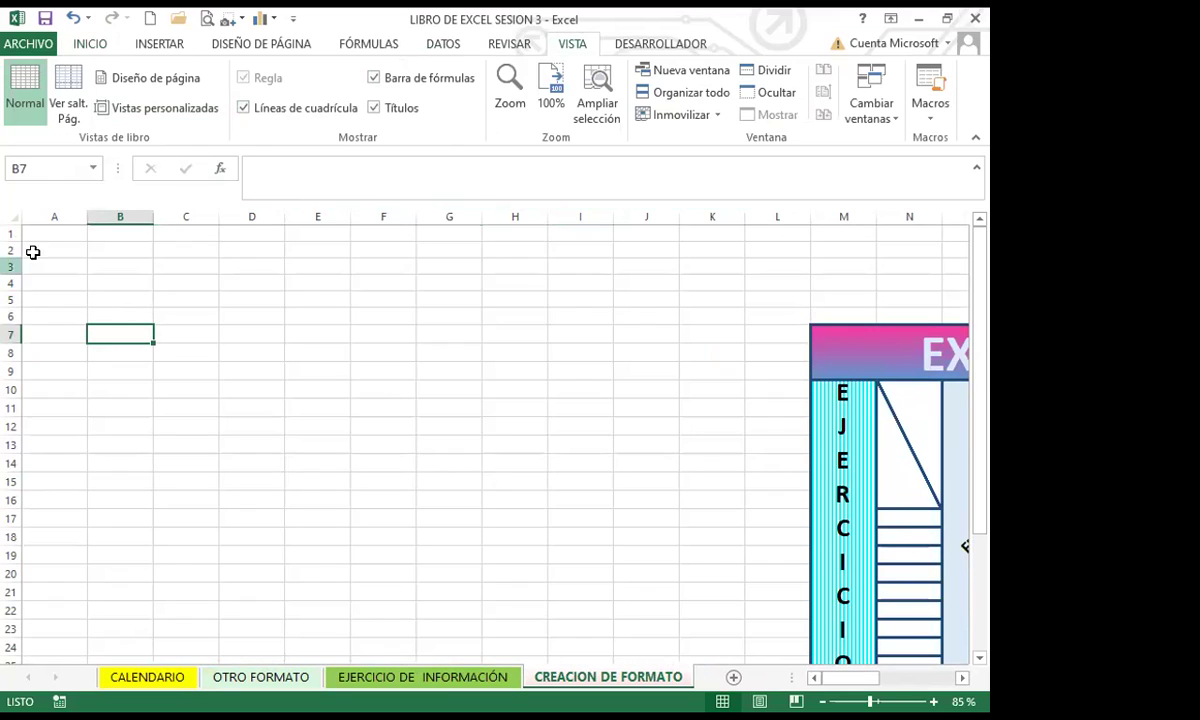
# - Apply thick solid red outline and inside borders to the range A1:H22
pyautogui.moveTo(70, 233); pyautogui.dragTo(509, 230)
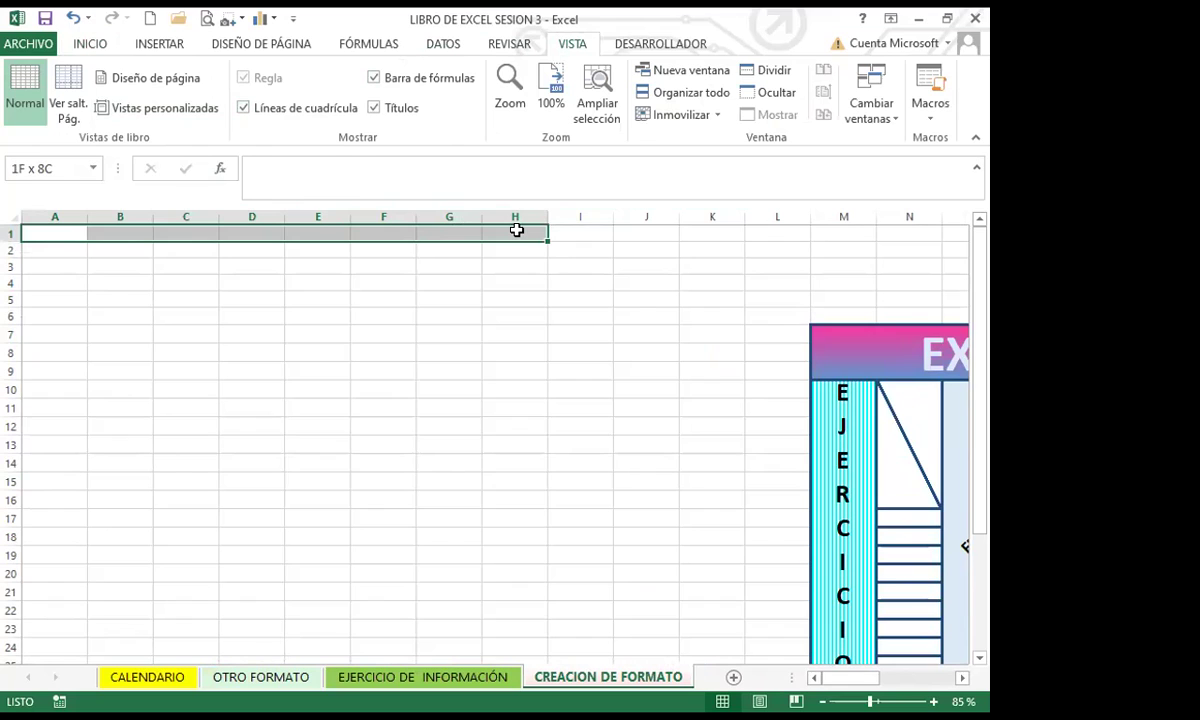
pyautogui.moveTo(544, 228); pyautogui.dragTo(544, 608)
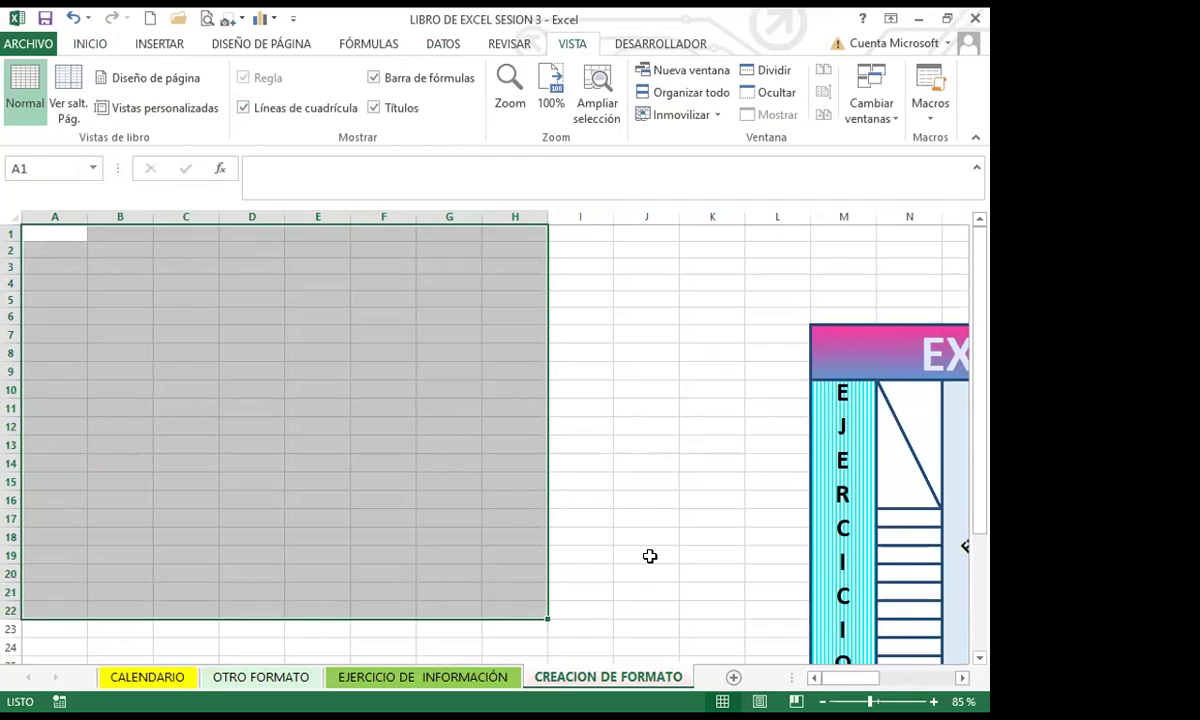
pyautogui.click(87, 46)
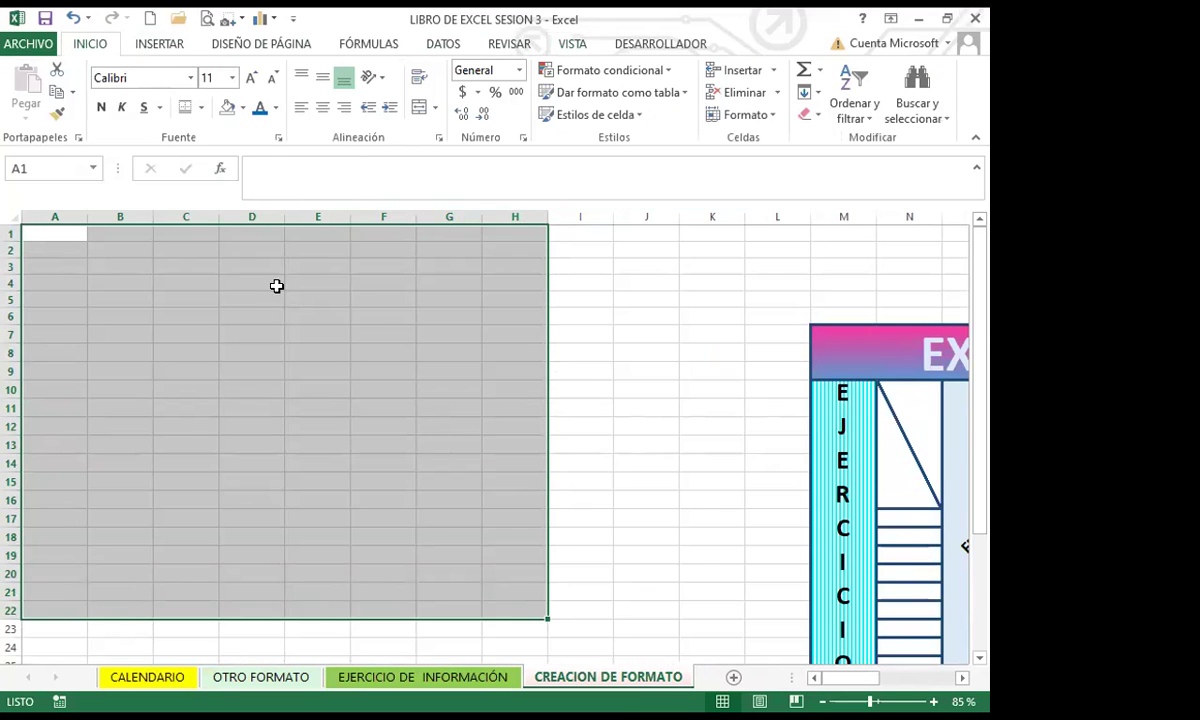
pyautogui.click(278, 139)
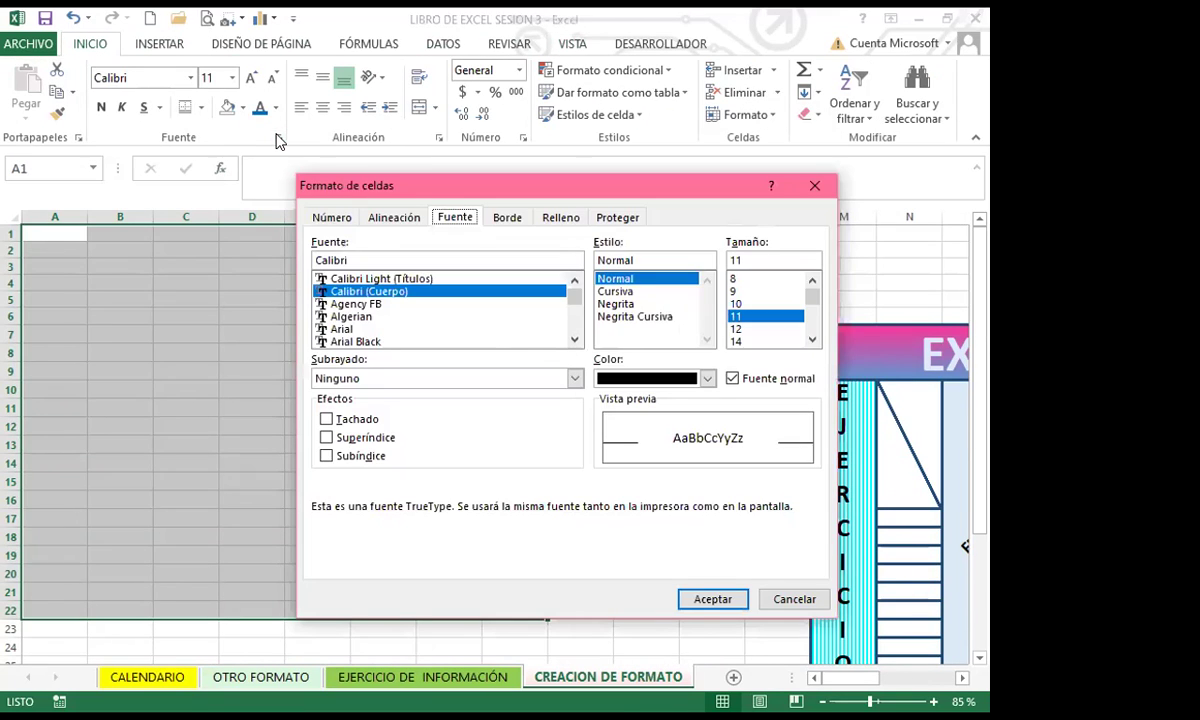
pyautogui.click(561, 219)
pyautogui.click(510, 219)
pyautogui.click(415, 357)
pyautogui.click(431, 418)
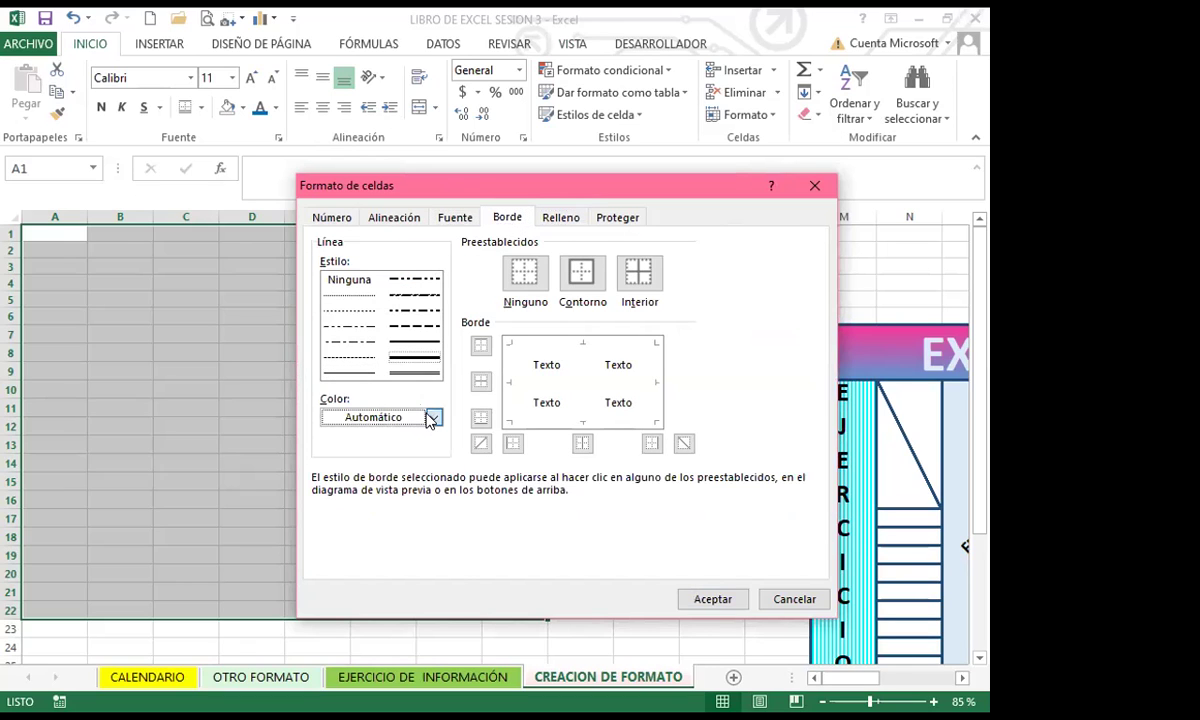
pyautogui.click(431, 418)
pyautogui.click(347, 590)
pyautogui.click(582, 274)
pyautogui.click(640, 280)
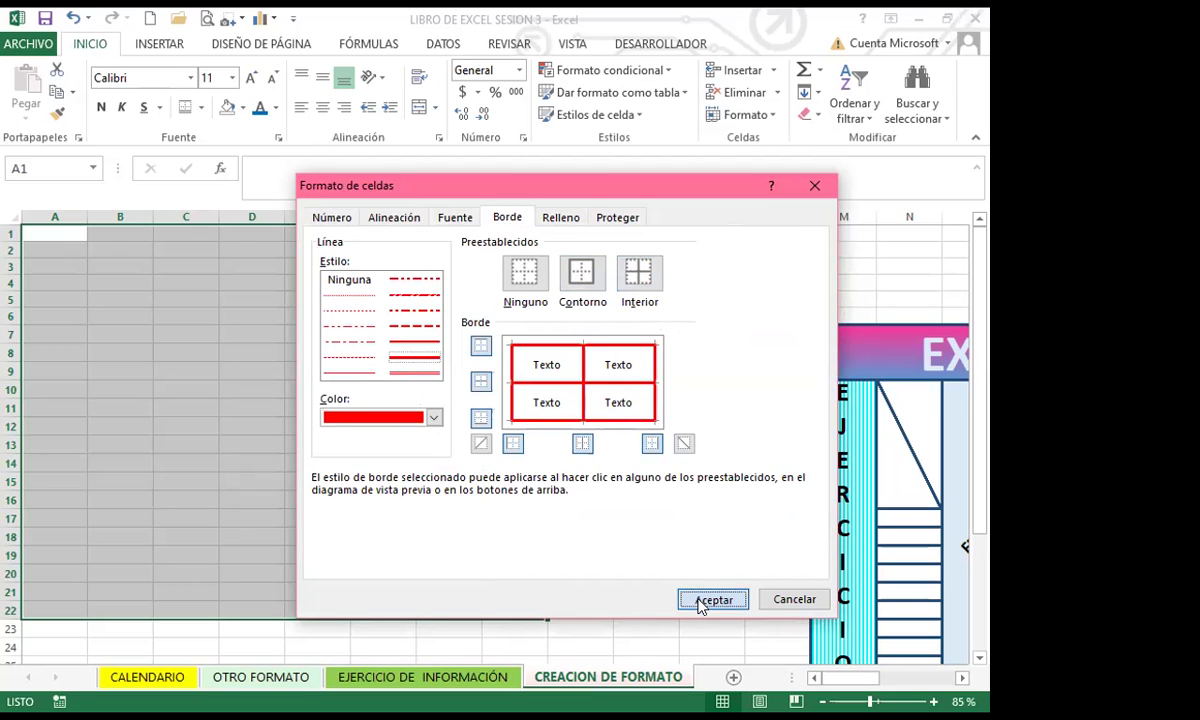
pyautogui.click(712, 600)
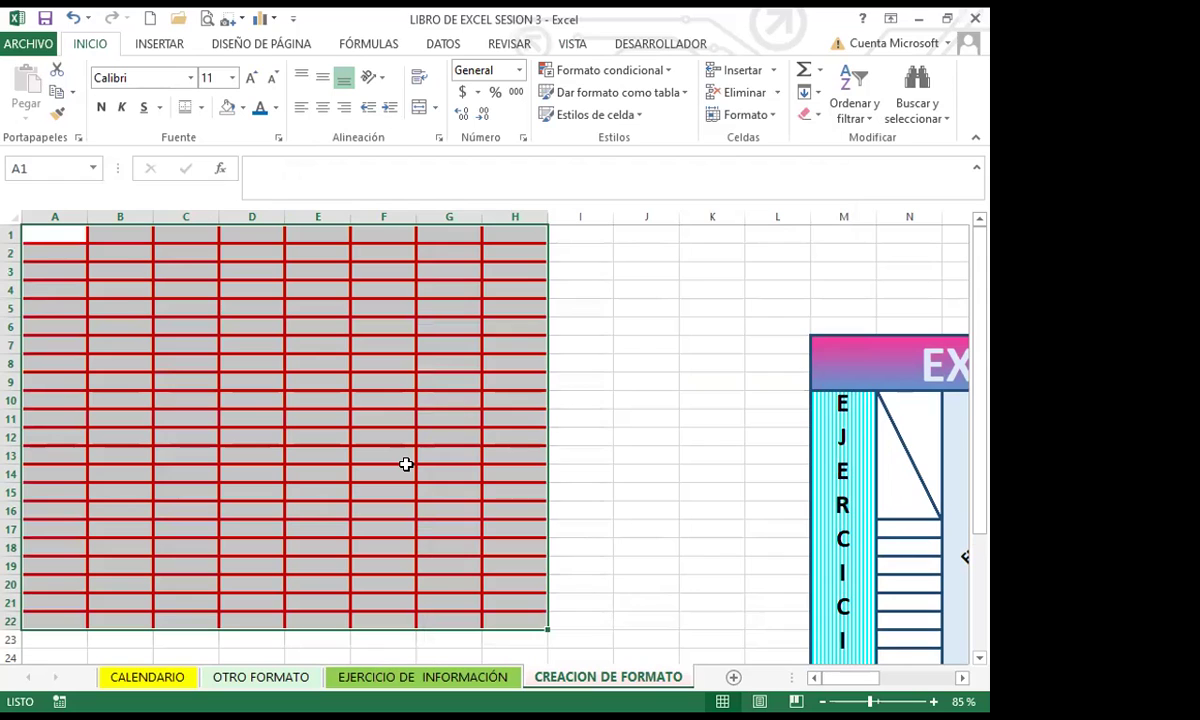
# - Merge and center the ranges A1:H3 and A20:H22 of the red-bordered grid
pyautogui.click(829, 357)
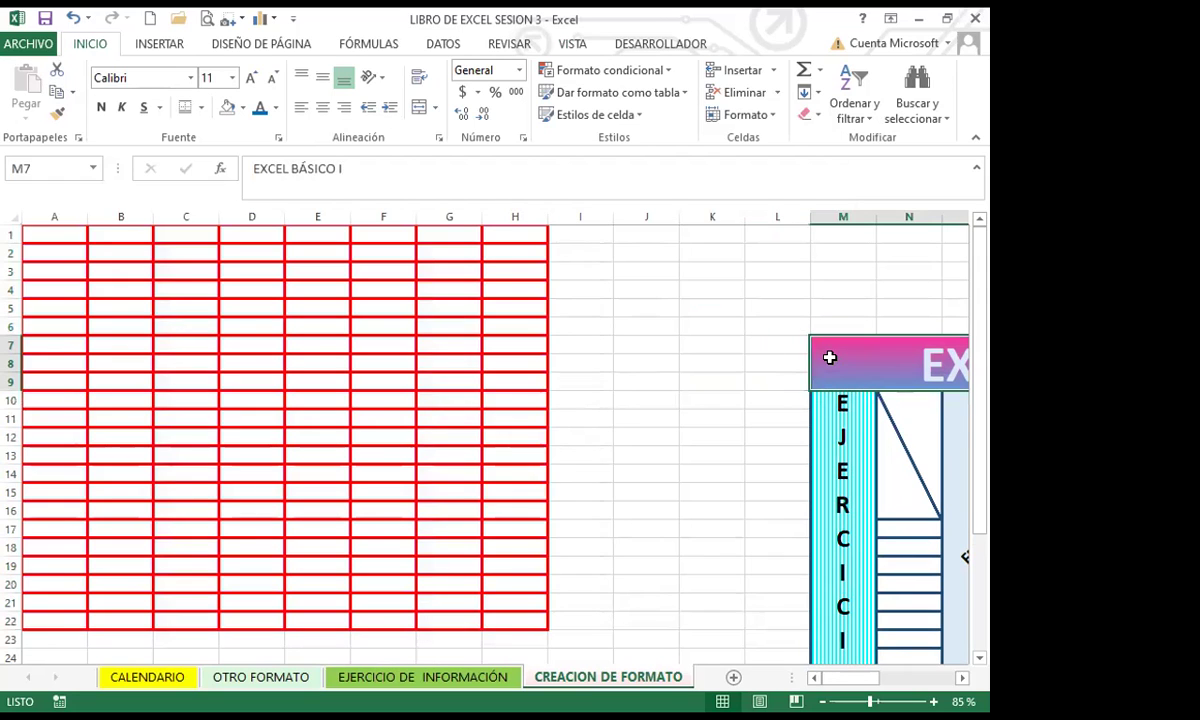
pyautogui.moveTo(54, 234); pyautogui.dragTo(506, 271)
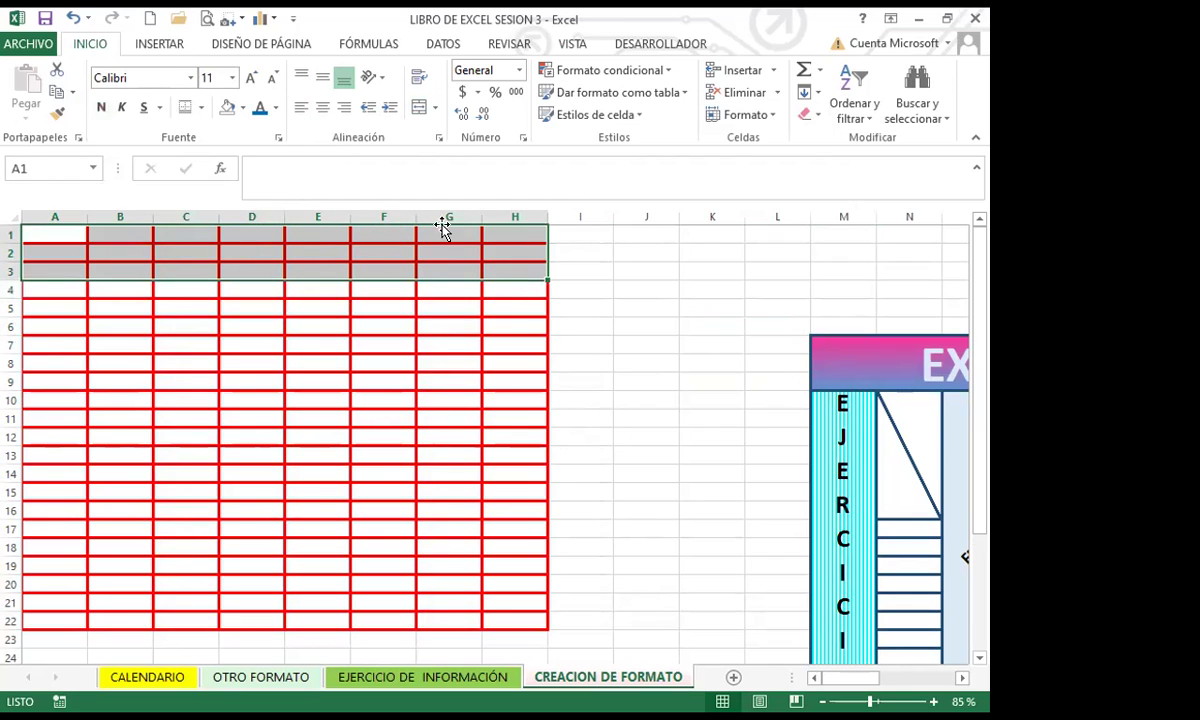
pyautogui.click(416, 106)
pyautogui.moveTo(72, 580); pyautogui.dragTo(496, 611)
pyautogui.click(421, 107)
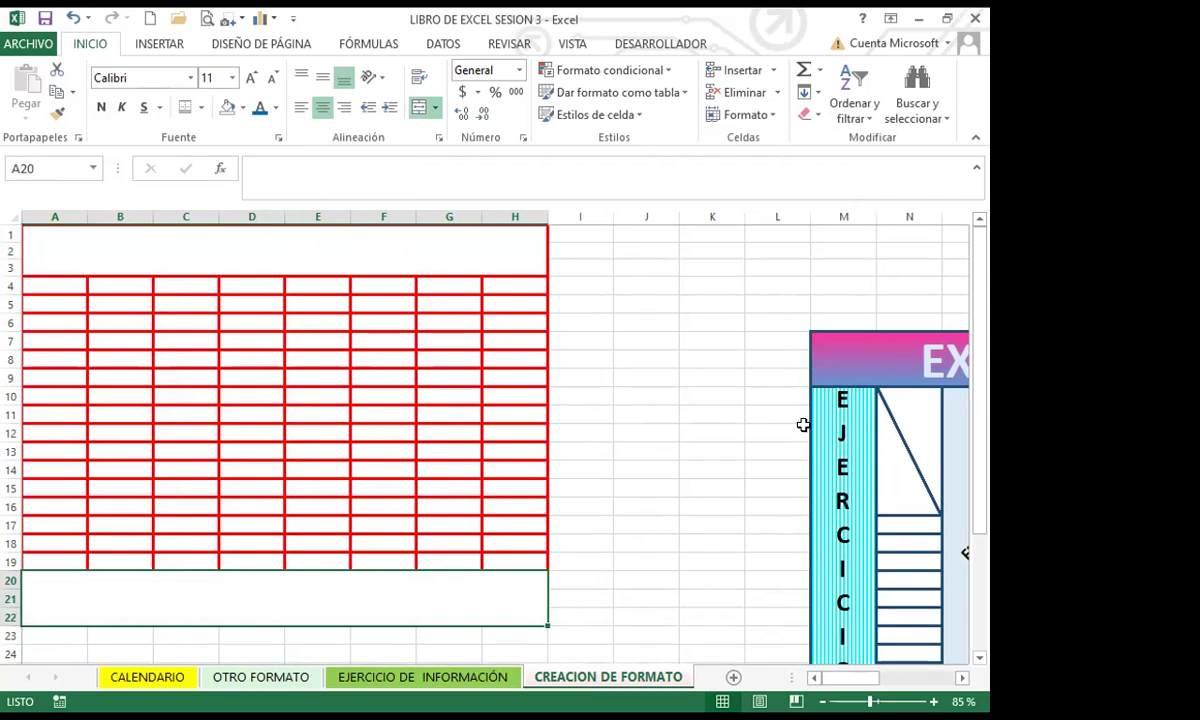
# - Delete the empty columns J:K between the new grid and the sample format
pyautogui.moveTo(632, 217); pyautogui.dragTo(712, 217)
pyautogui.click(748, 93)
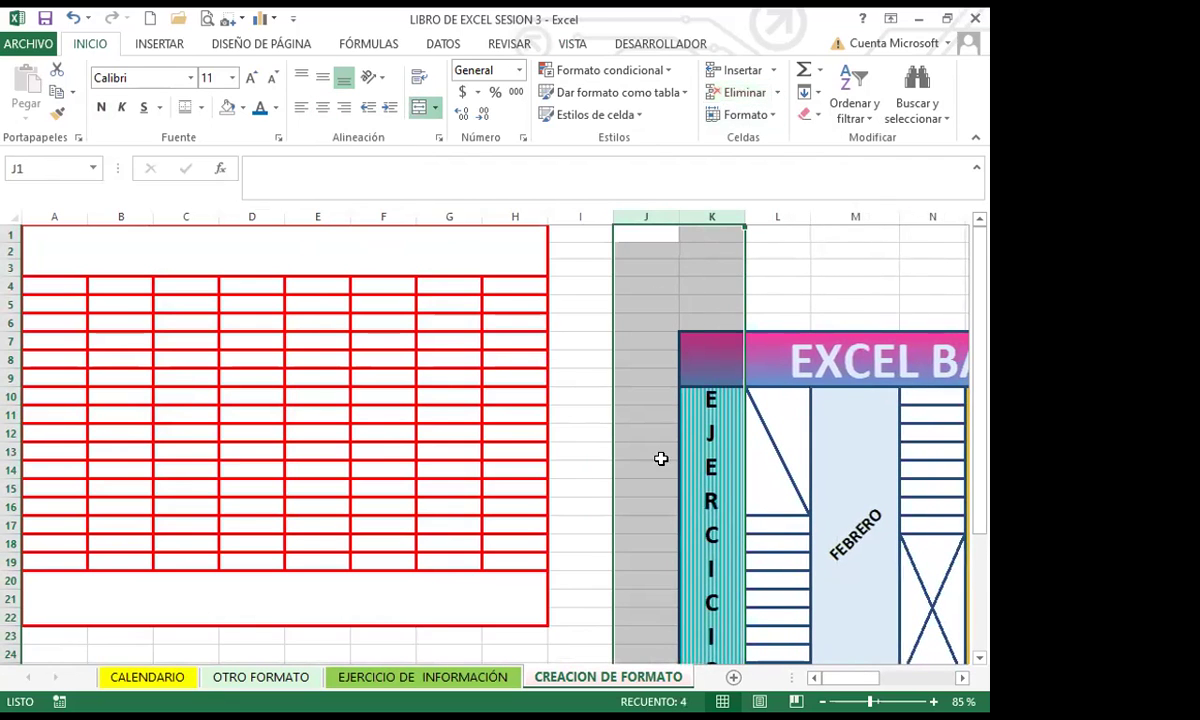
pyautogui.click(193, 375)
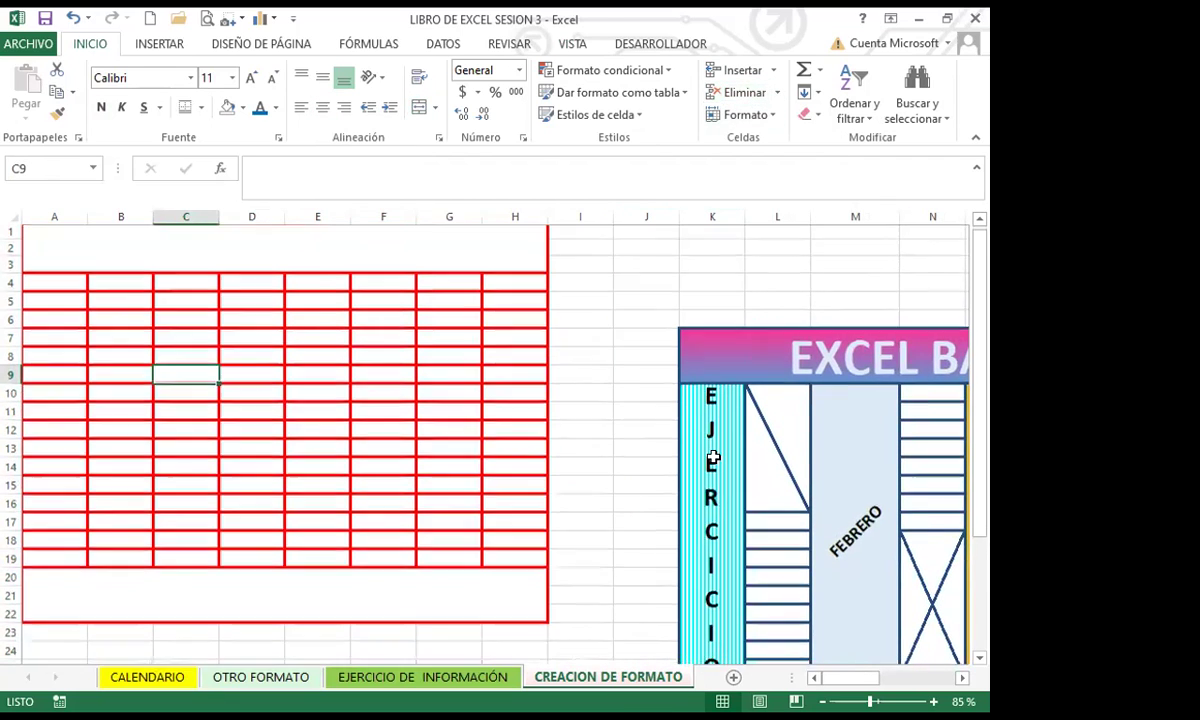
# - Merge and center rows 4 to 19 separately in each of columns A, C, E and G
pyautogui.scroll(-4, 760, 546)
pyautogui.scroll(4, 705, 470)
pyautogui.scroll(-2, 706, 468)
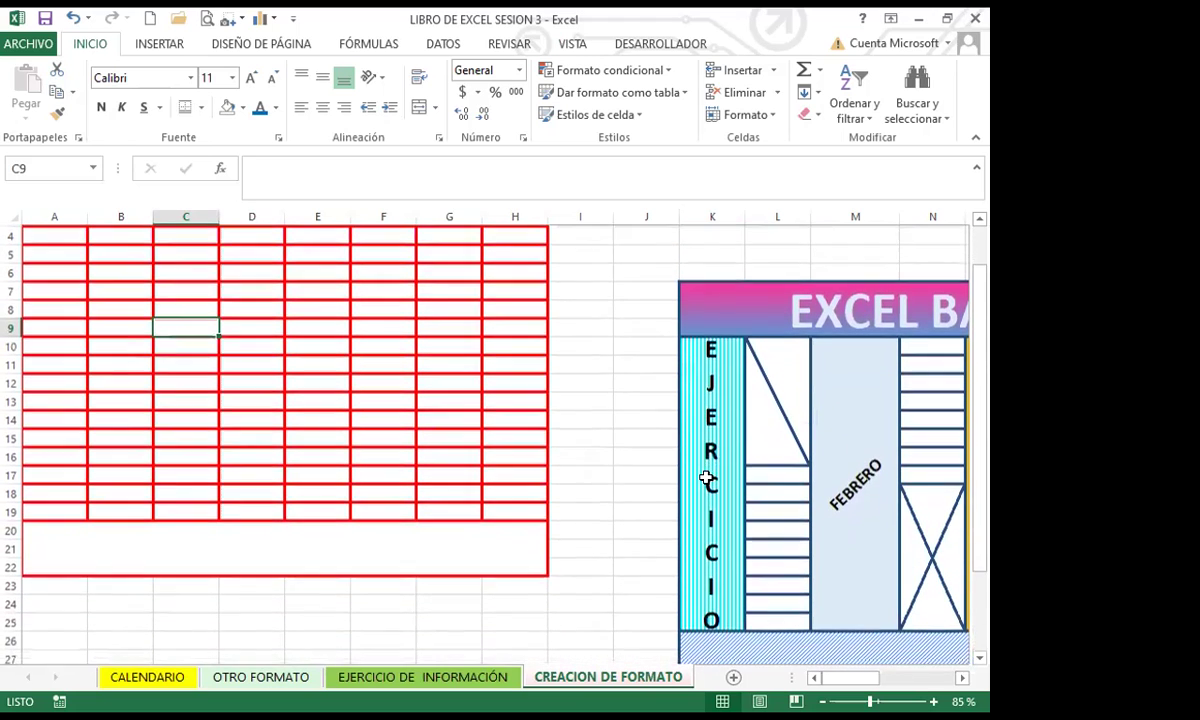
pyautogui.scroll(2, 705, 468)
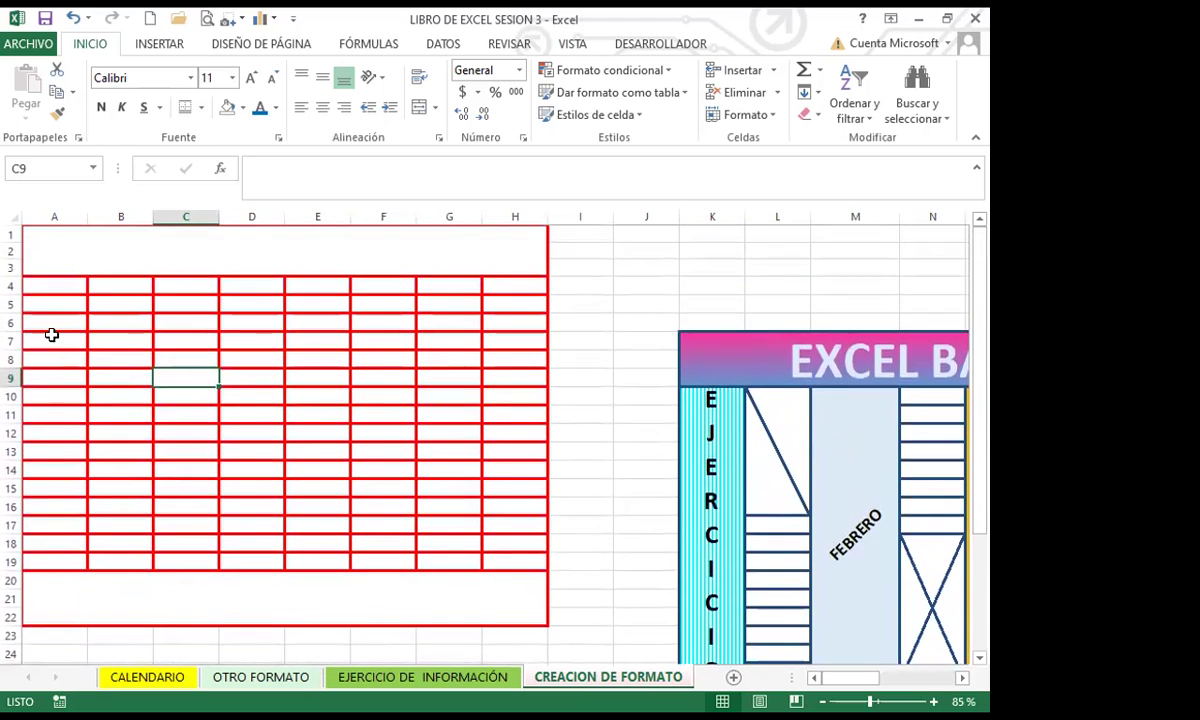
pyautogui.moveTo(44, 283); pyautogui.dragTo(56, 562)
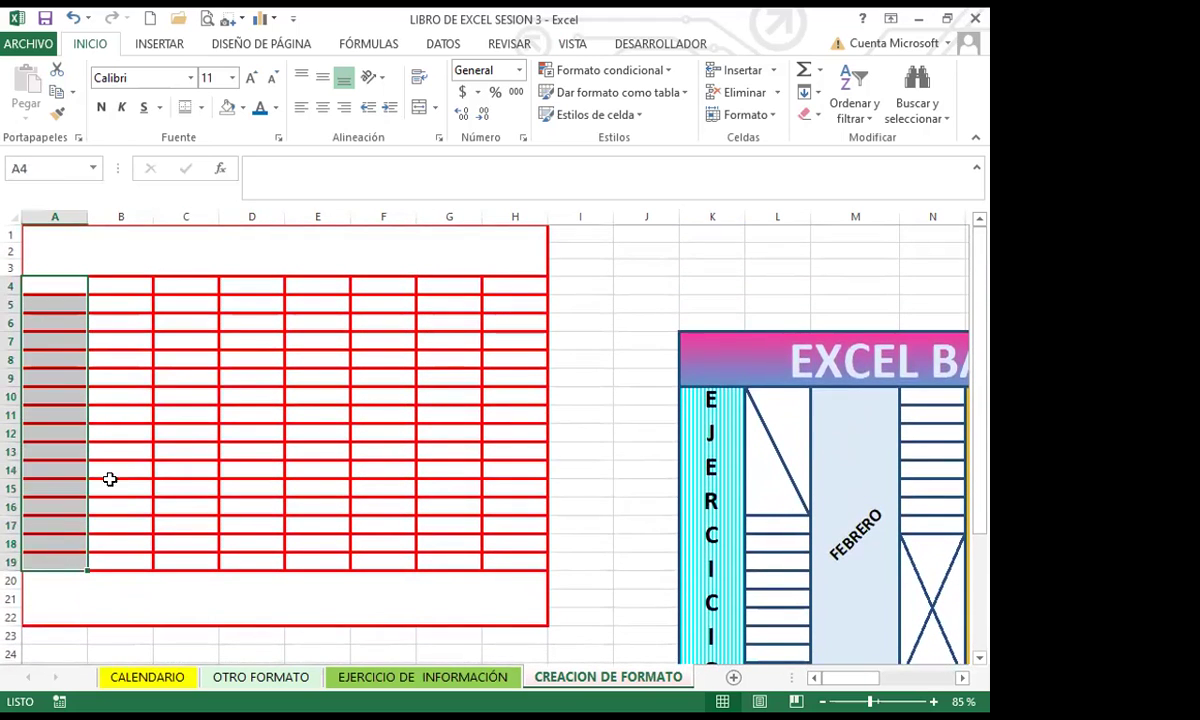
pyautogui.click(416, 106)
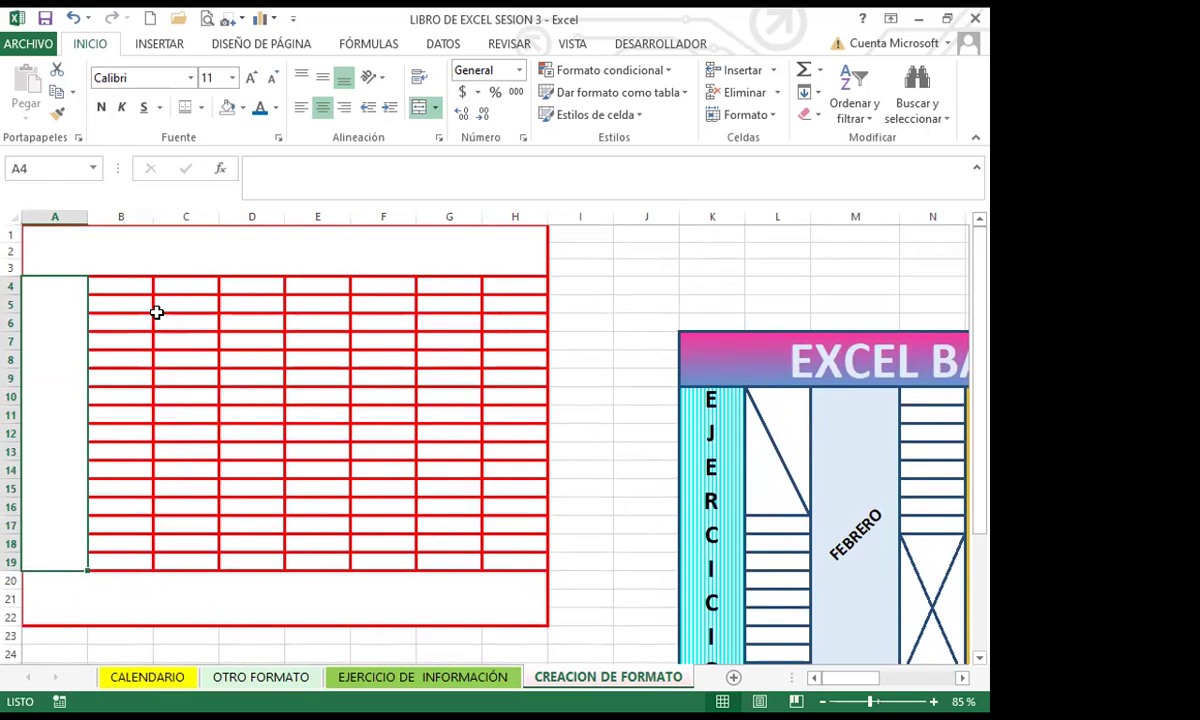
pyautogui.moveTo(195, 284); pyautogui.dragTo(192, 560)
pyautogui.click(417, 106)
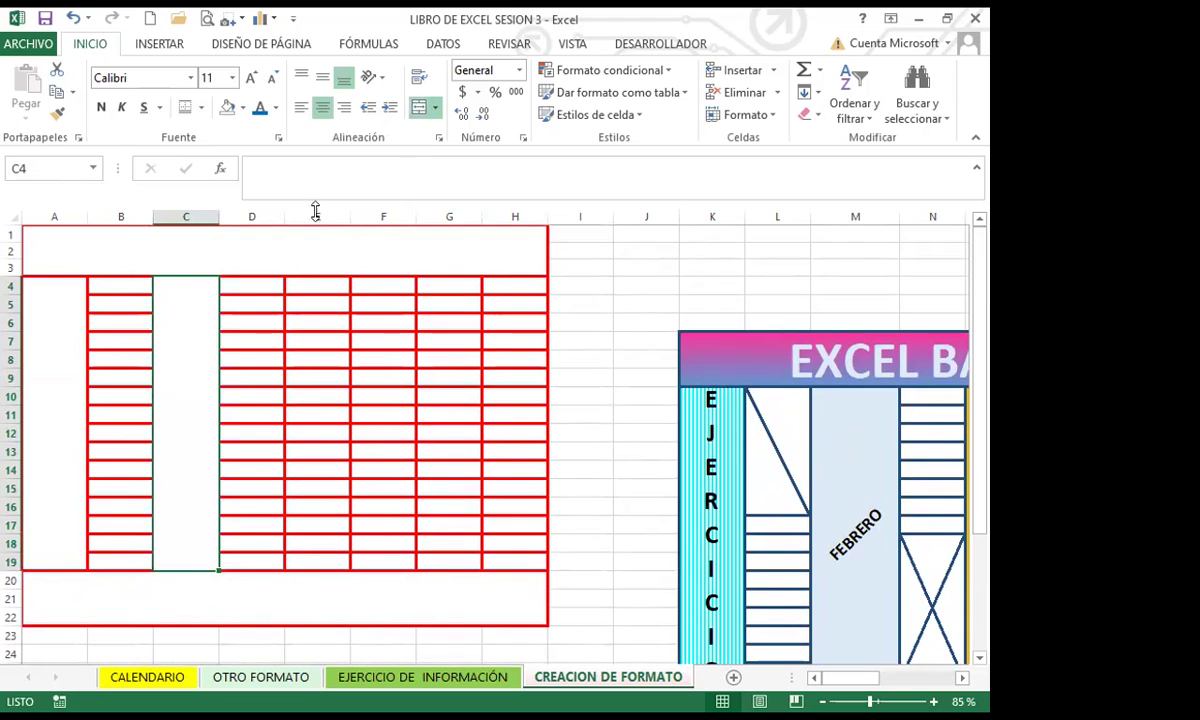
pyautogui.moveTo(299, 283); pyautogui.dragTo(286, 560)
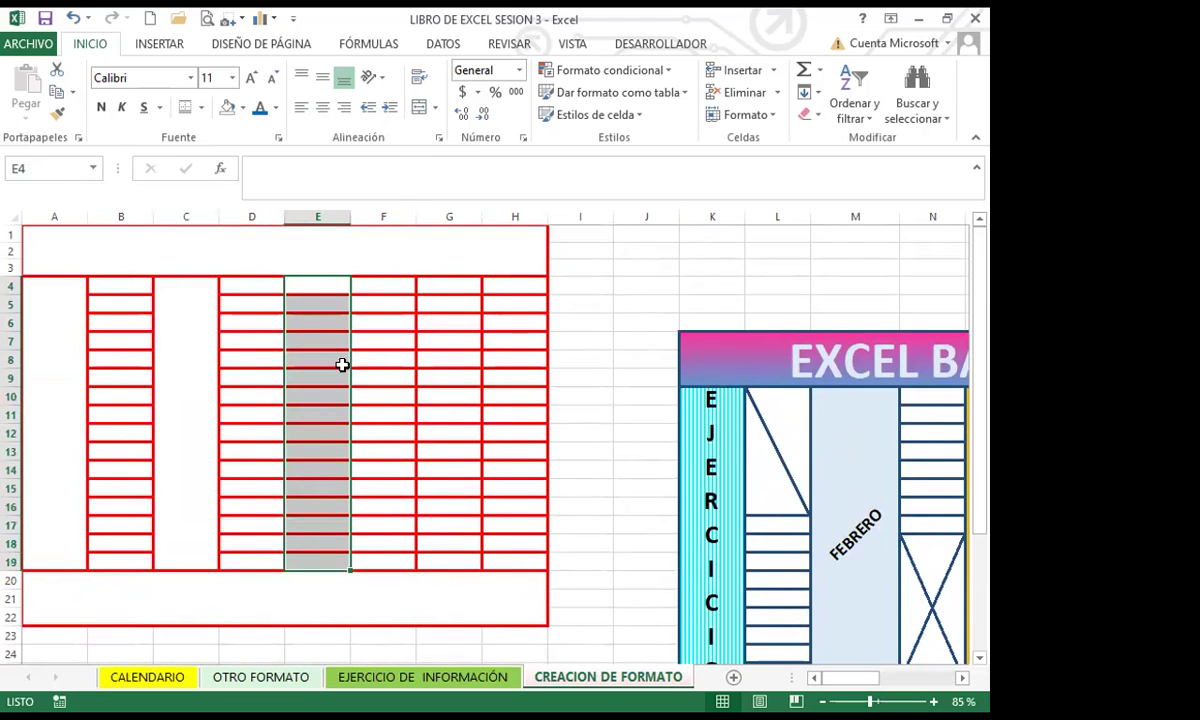
pyautogui.click(417, 106)
pyautogui.moveTo(451, 286); pyautogui.dragTo(447, 566)
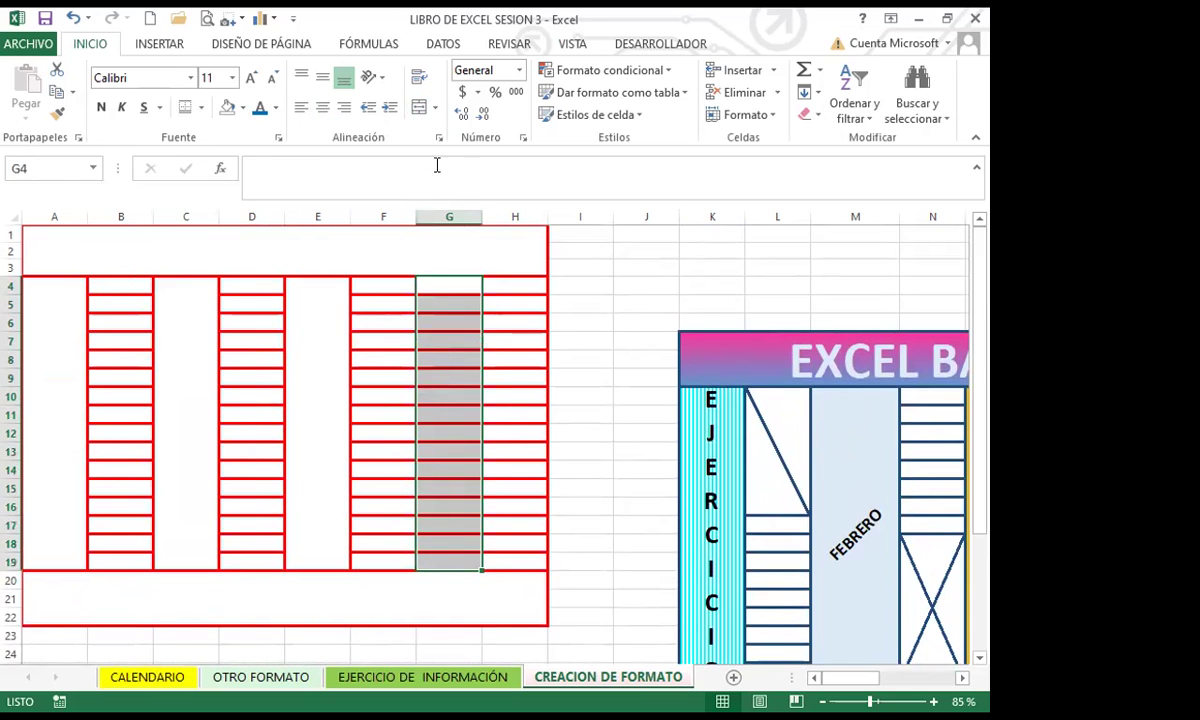
pyautogui.click(421, 108)
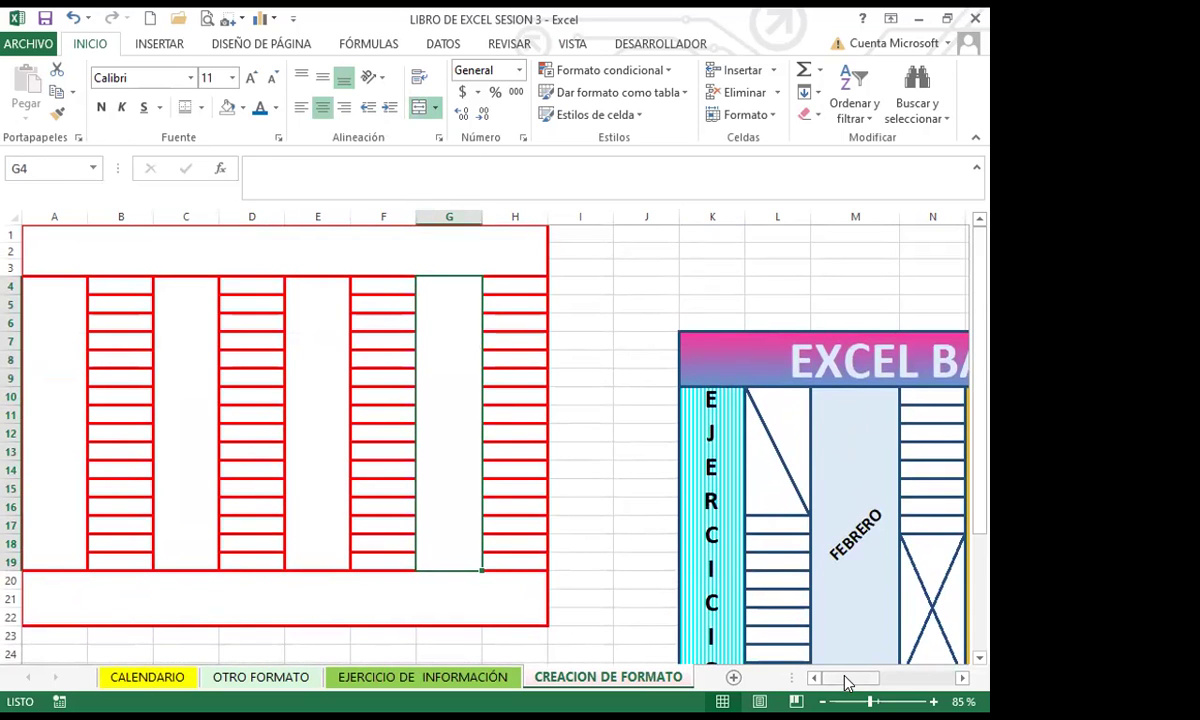
# - Merge and center the ranges B4:B11 and D12:D19, following the sample format's layout
pyautogui.moveTo(870, 677); pyautogui.dragTo(865, 683)
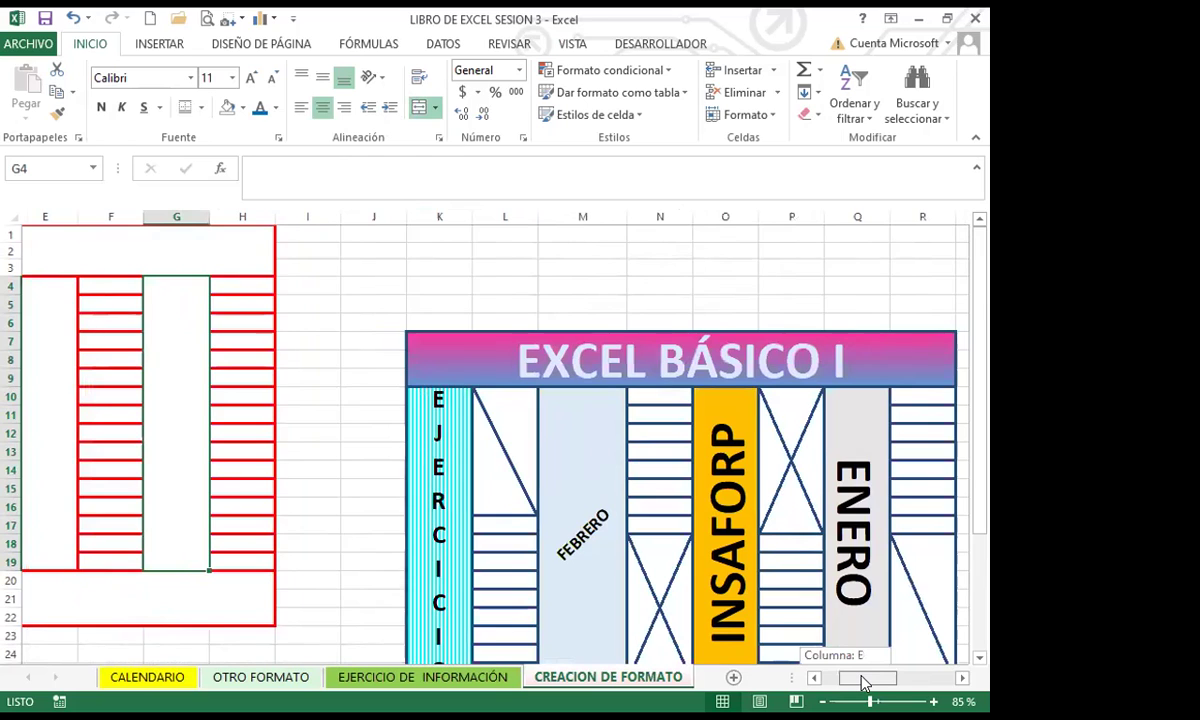
pyautogui.scroll(-3, 760, 590)
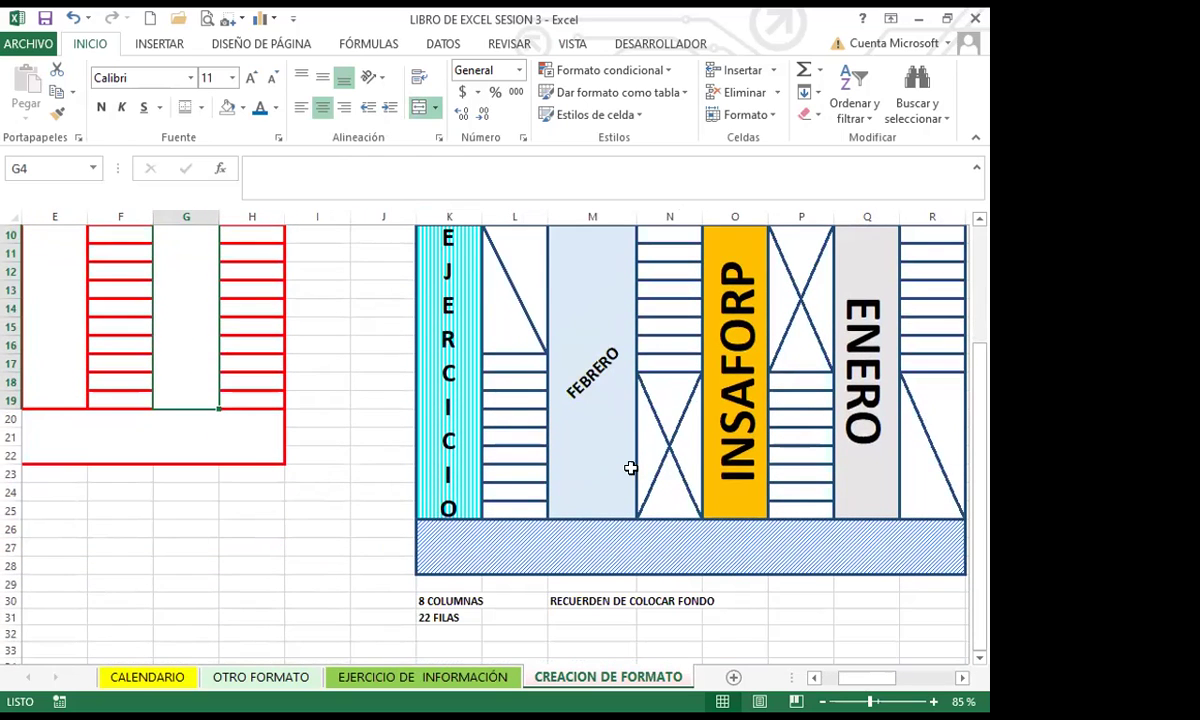
pyautogui.scroll(3, 630, 468)
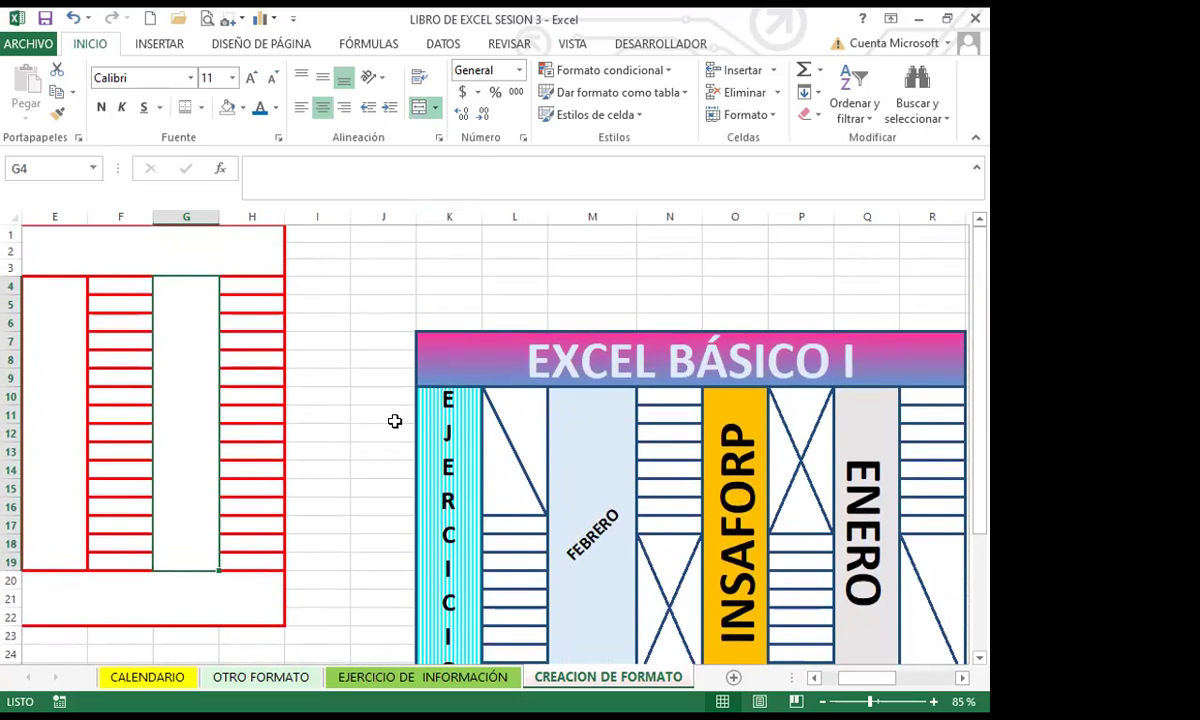
pyautogui.hscroll(-3, 487, 566)
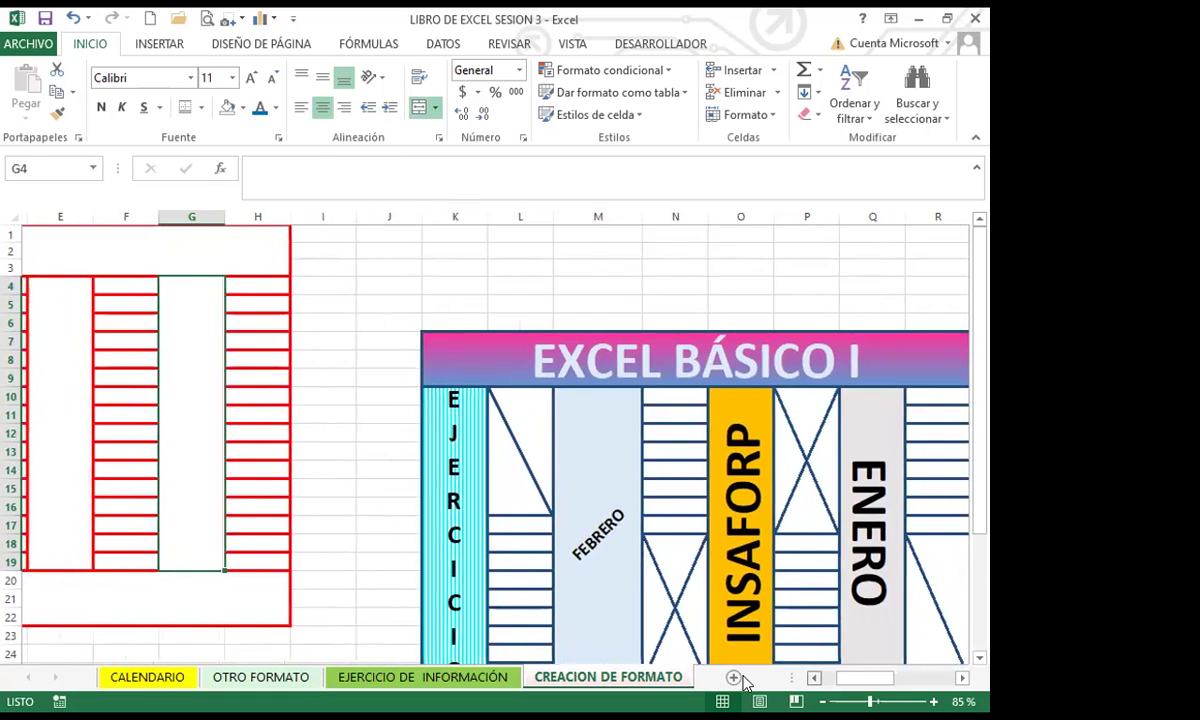
pyautogui.hscroll(-1, 514, 595)
pyautogui.moveTo(137, 286); pyautogui.dragTo(138, 412)
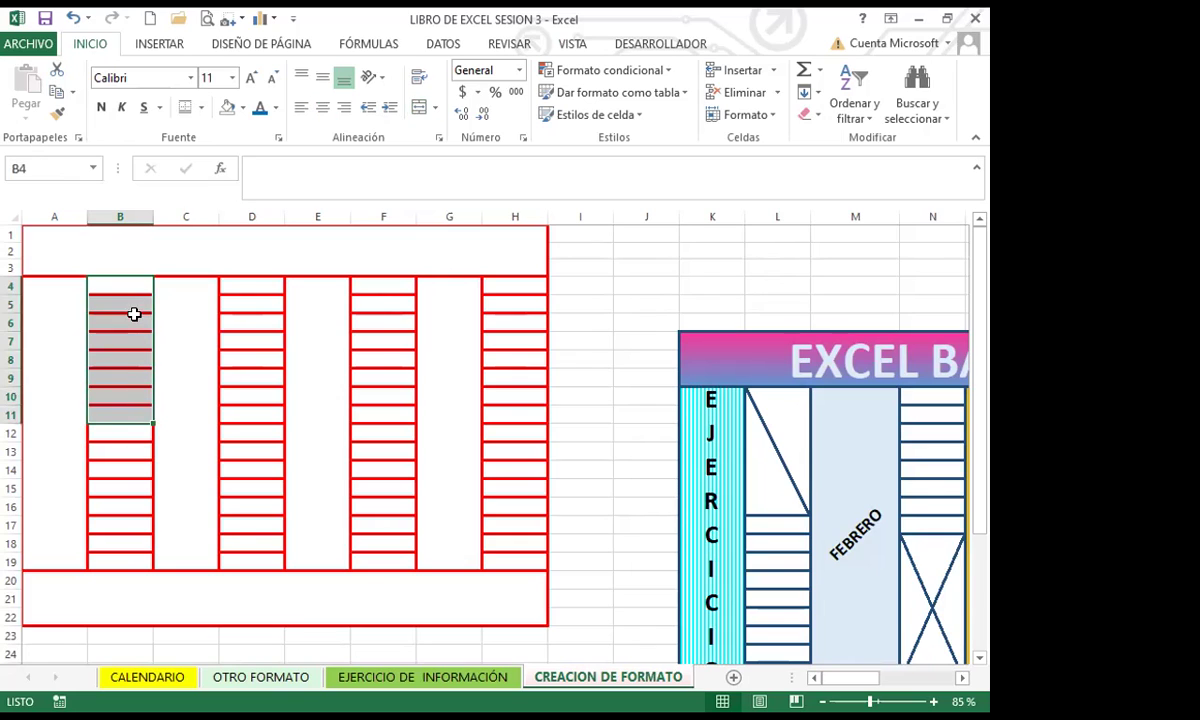
pyautogui.moveTo(139, 287); pyautogui.dragTo(127, 412)
pyautogui.click(421, 107)
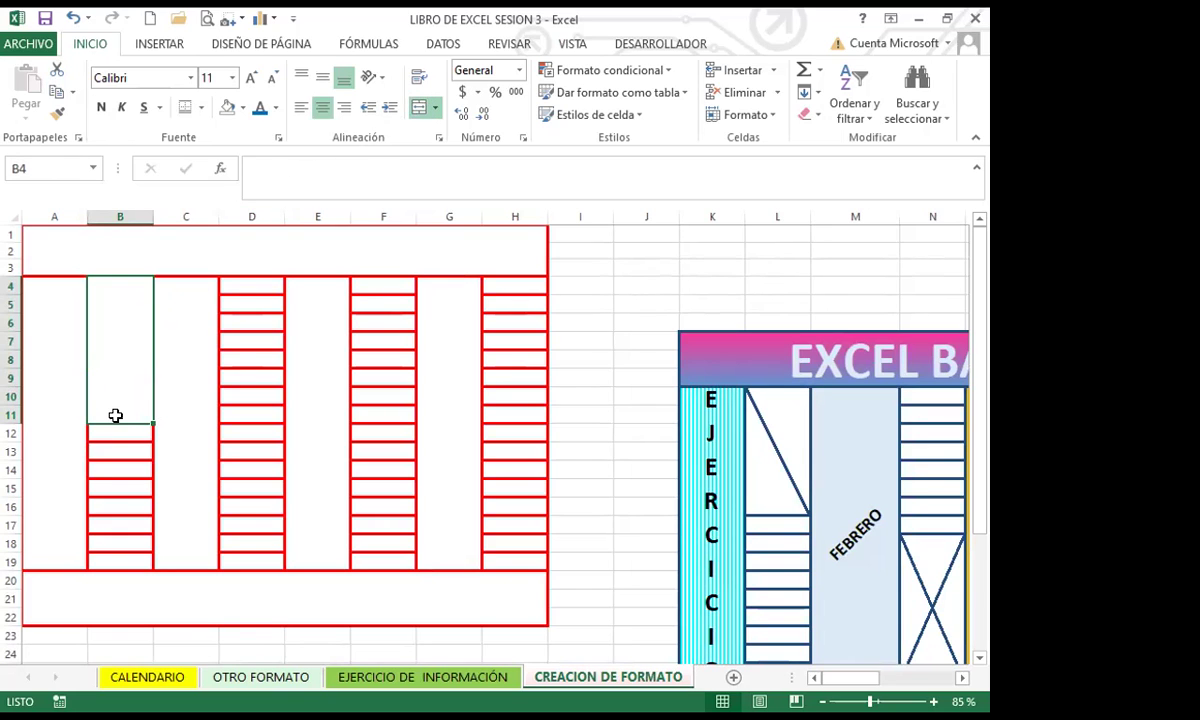
pyautogui.click(243, 430)
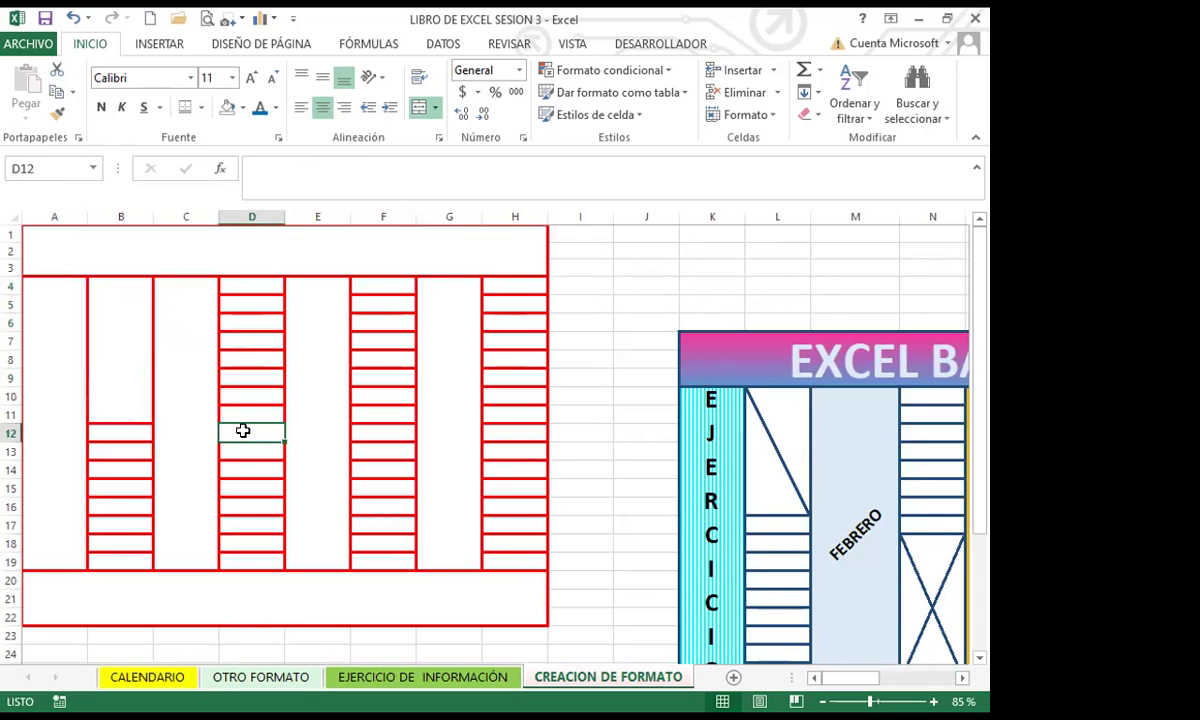
pyautogui.moveTo(245, 443); pyautogui.dragTo(263, 555)
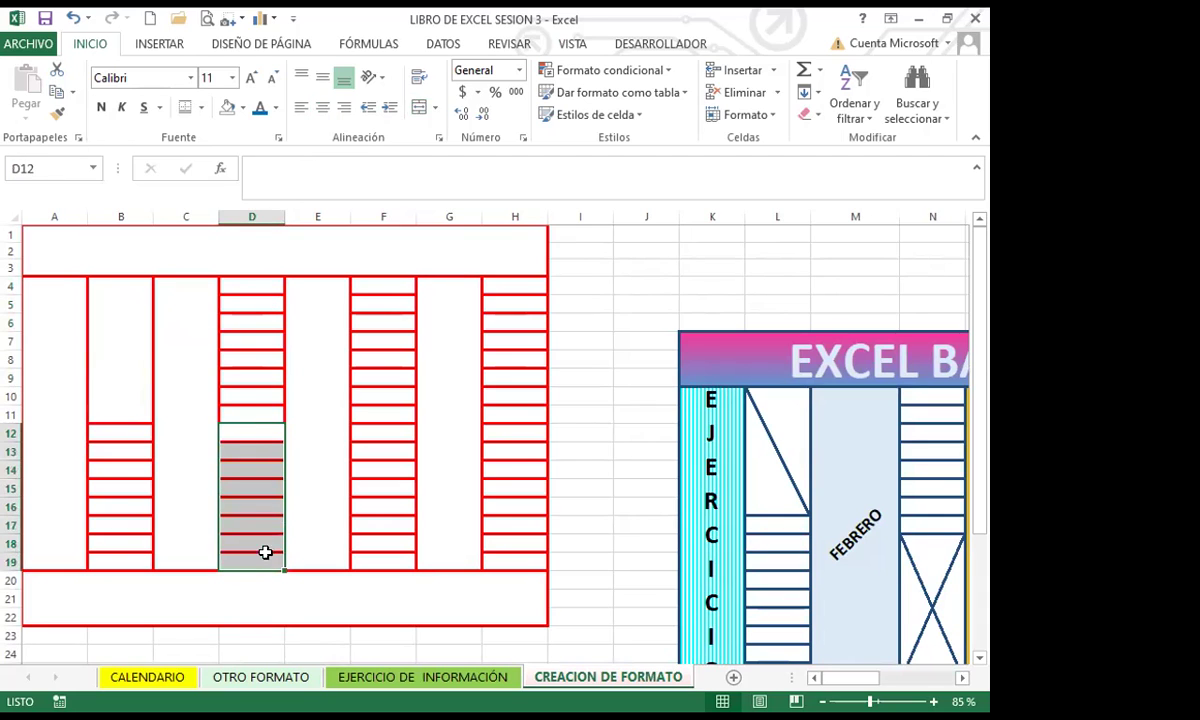
pyautogui.click(420, 110)
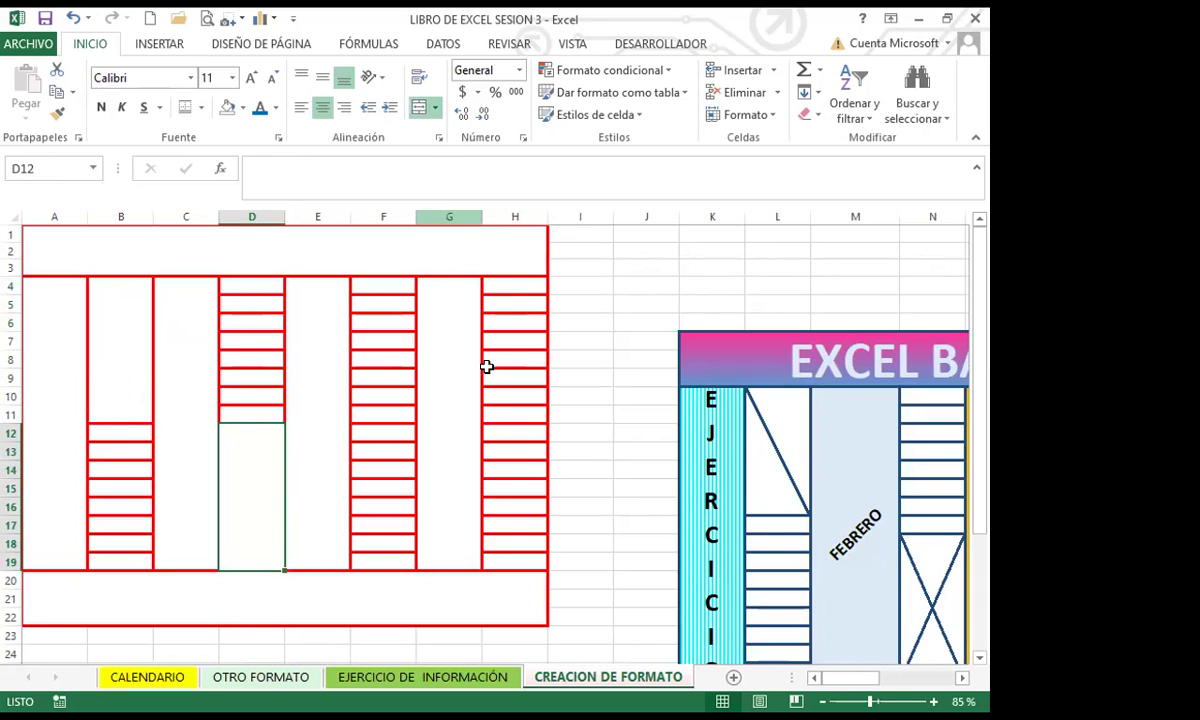
# - Merge and center the ranges F4:F11 and H12:H19
pyautogui.moveTo(865, 683); pyautogui.dragTo(840, 683)
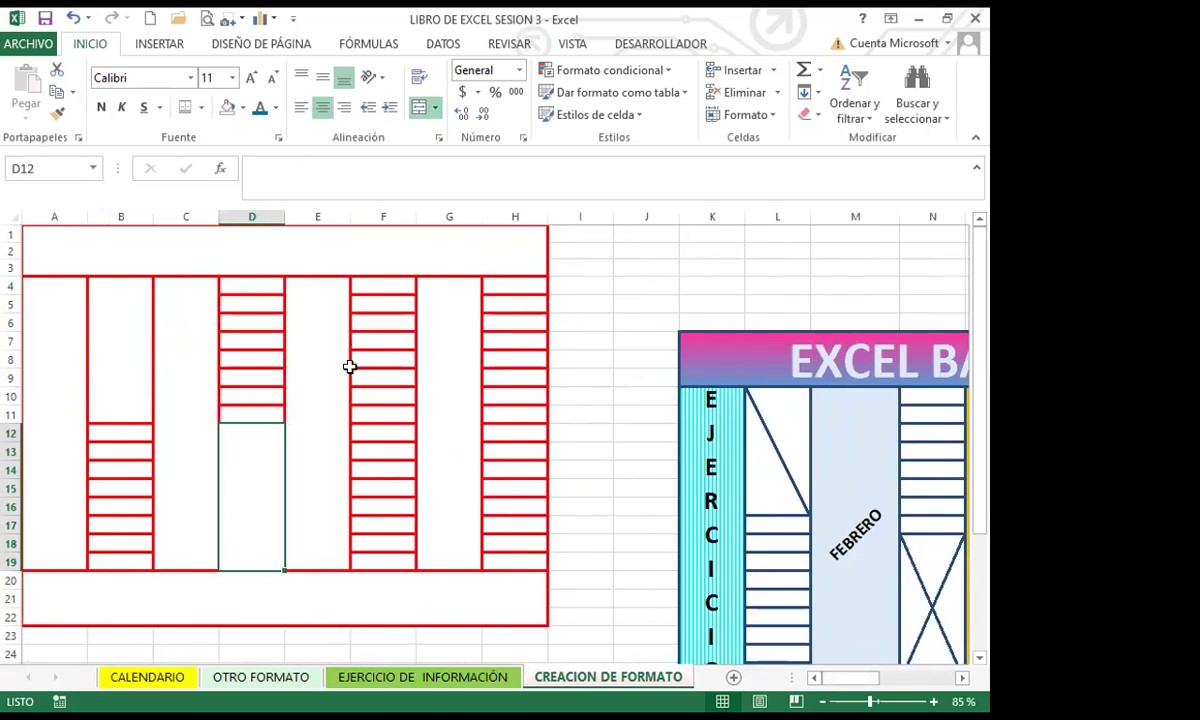
pyautogui.moveTo(377, 283); pyautogui.dragTo(380, 405)
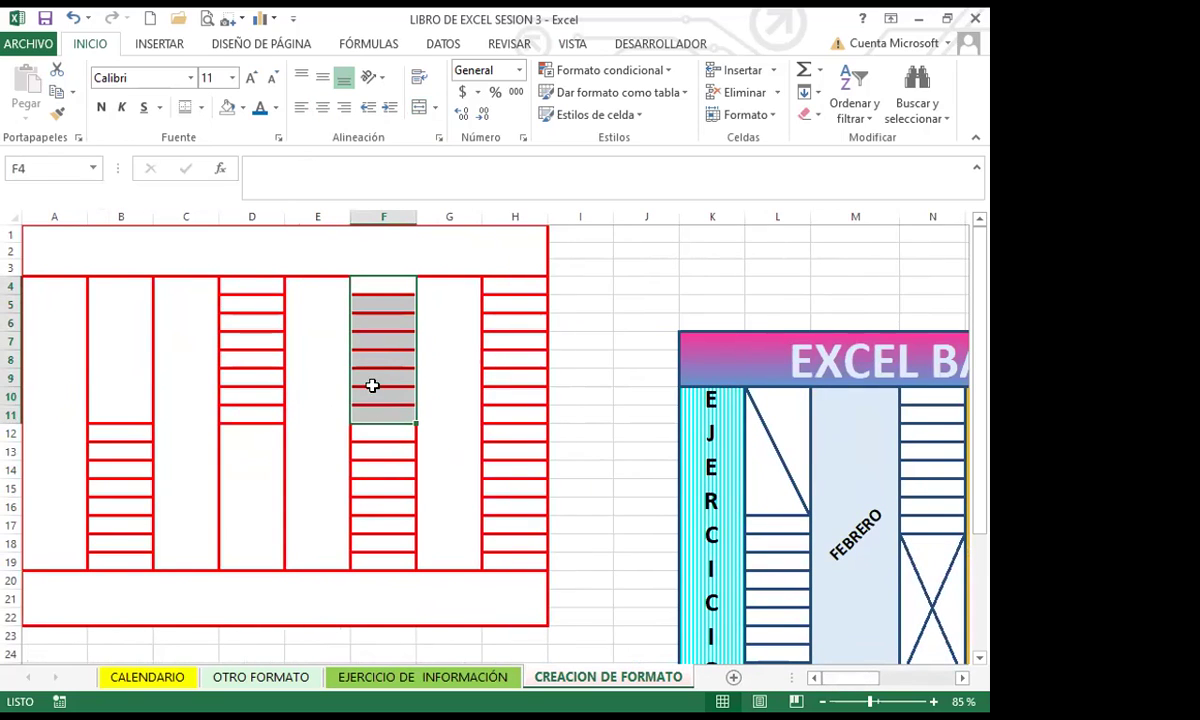
pyautogui.click(419, 107)
pyautogui.moveTo(512, 432); pyautogui.dragTo(514, 560)
pyautogui.click(419, 107)
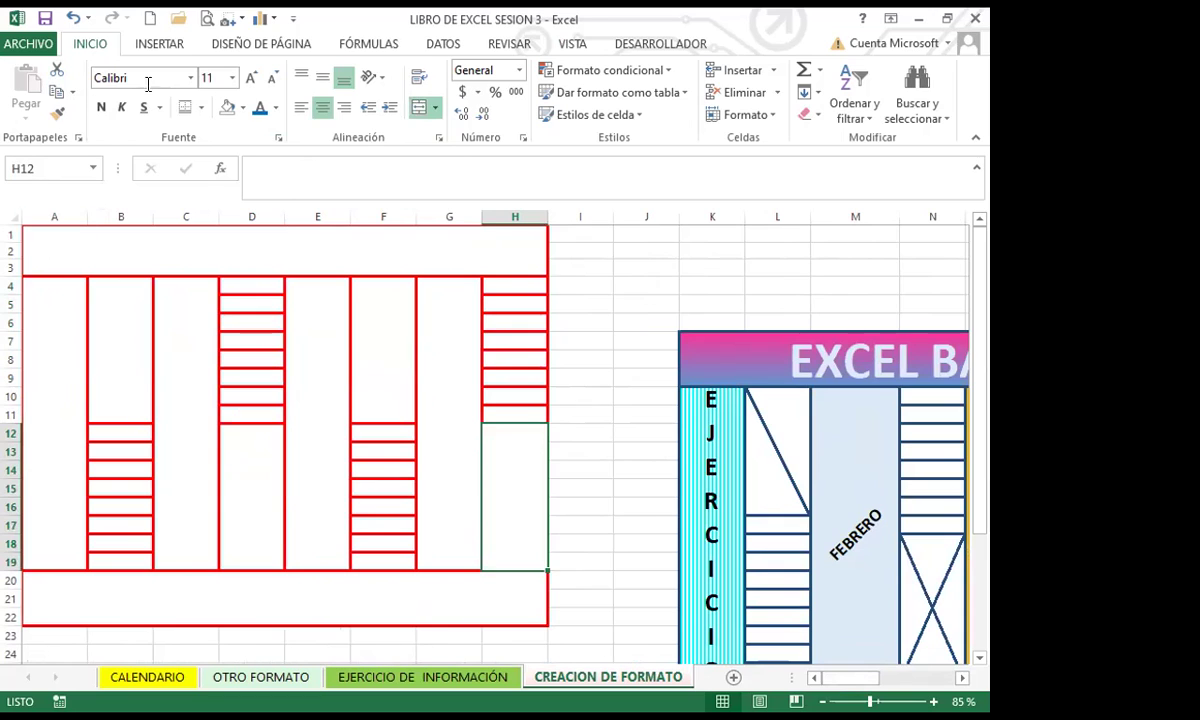
# - Add dark green diagonal borders in both directions to the merged cell B4:B11
pyautogui.click(323, 595)
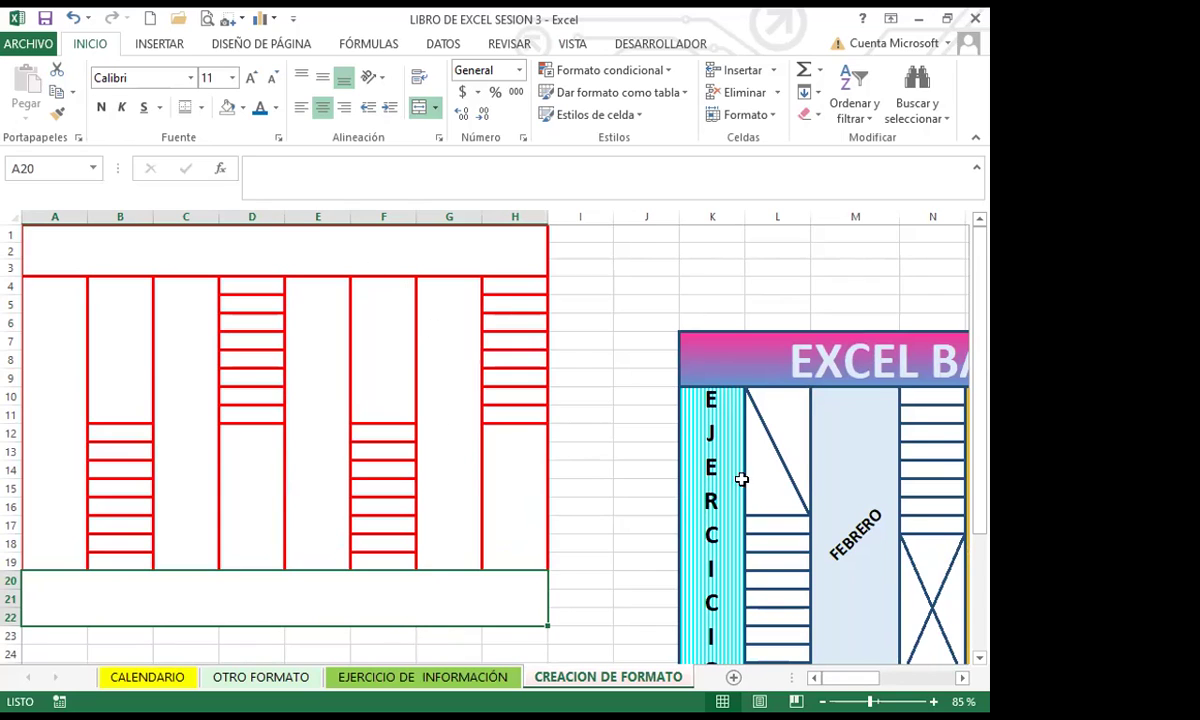
pyautogui.click(775, 473)
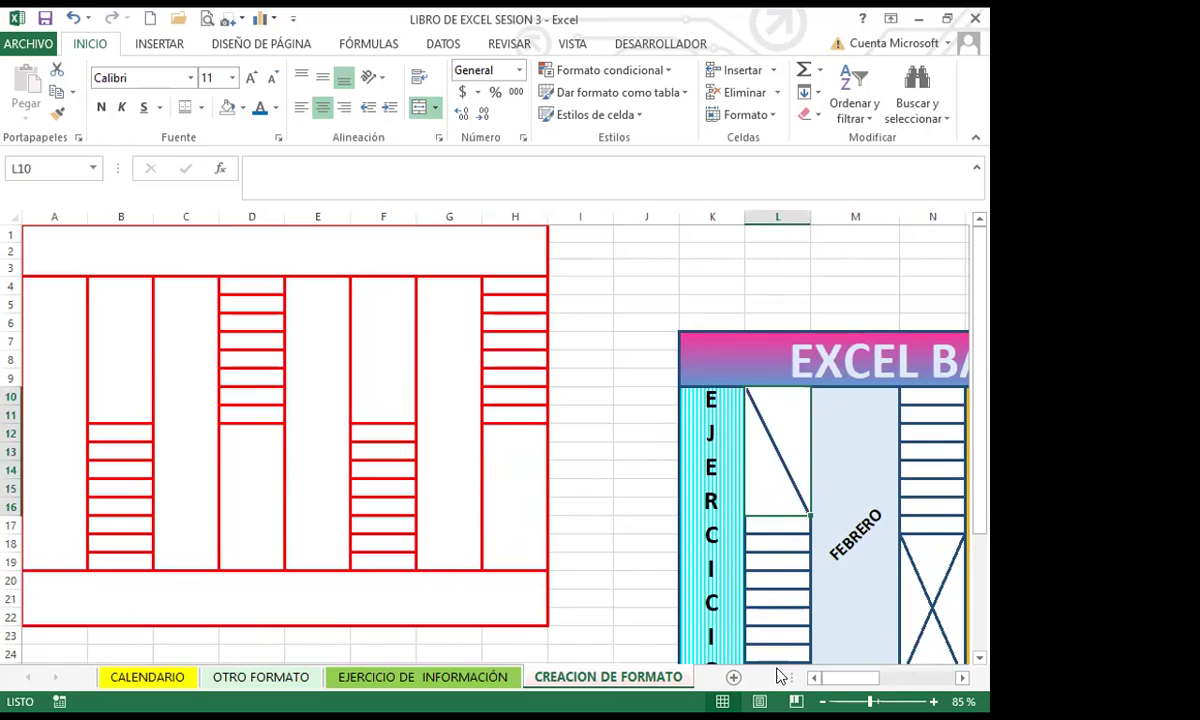
pyautogui.hscroll(6, 660, 600)
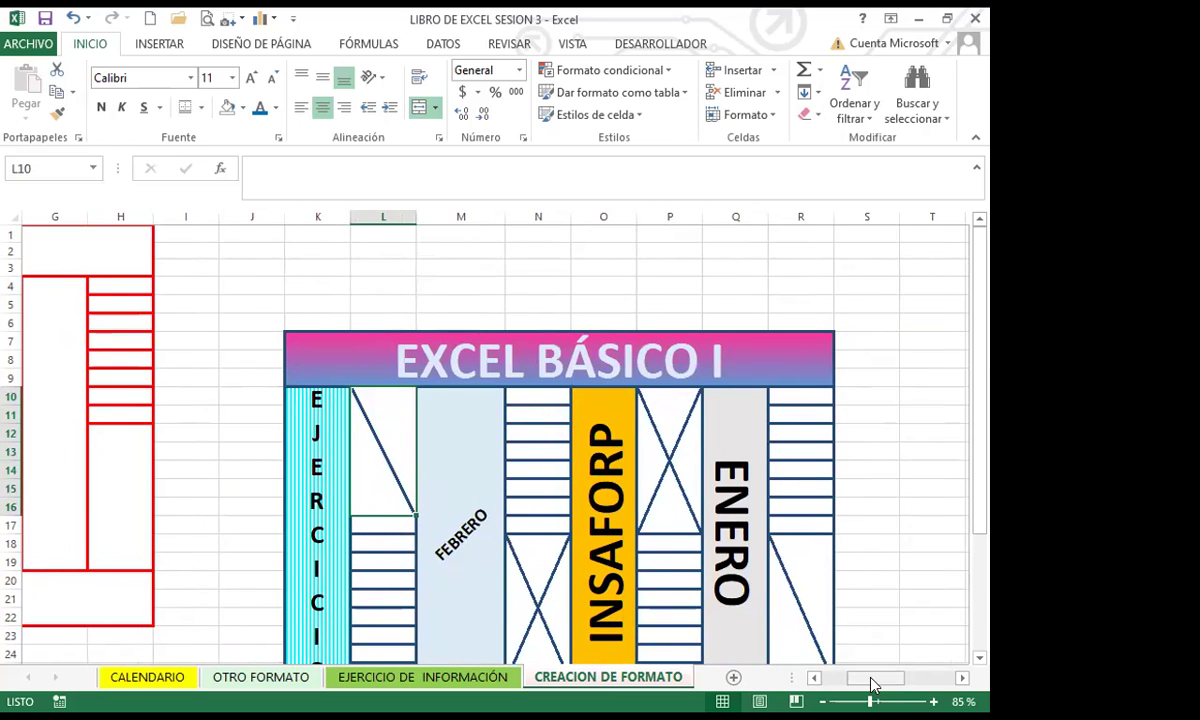
pyautogui.moveTo(873, 685); pyautogui.dragTo(843, 685)
pyautogui.click(113, 353)
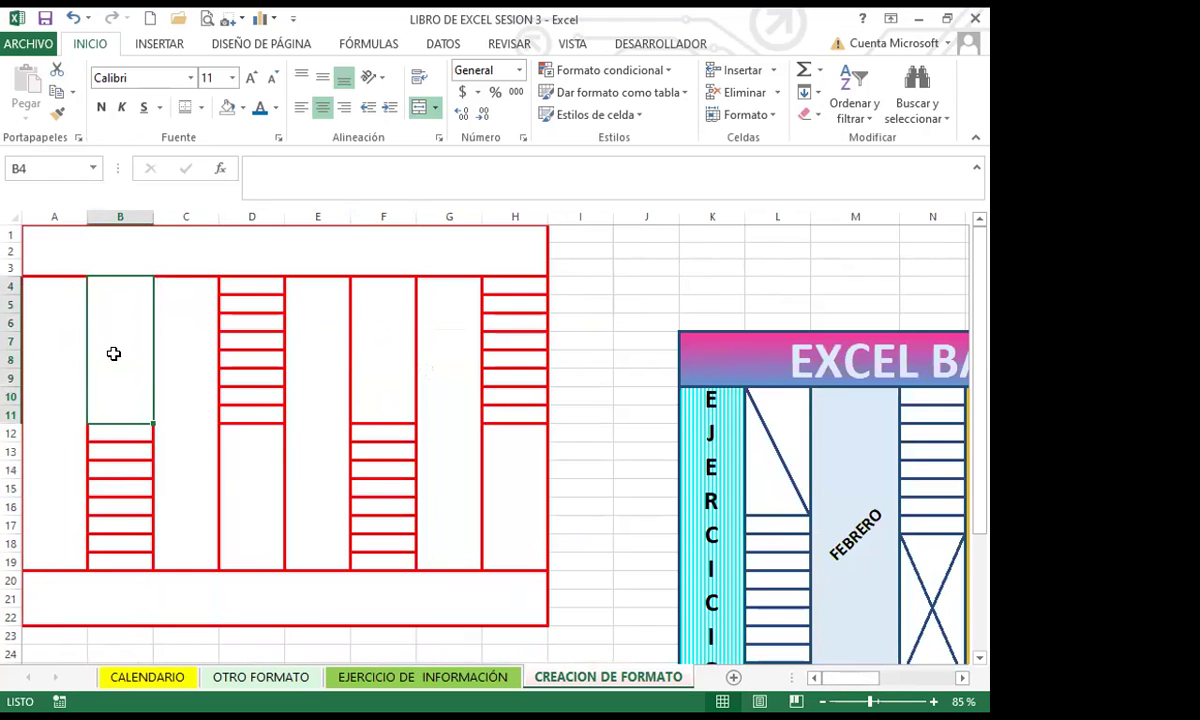
pyautogui.click(280, 139)
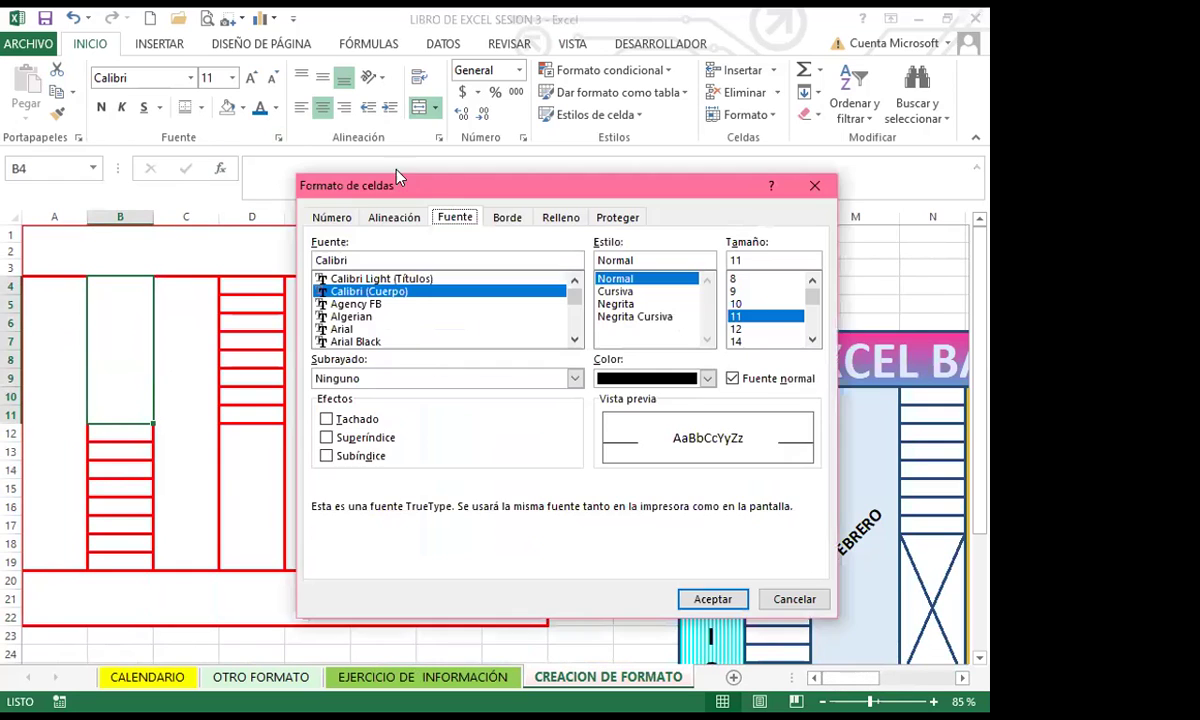
pyautogui.click(509, 218)
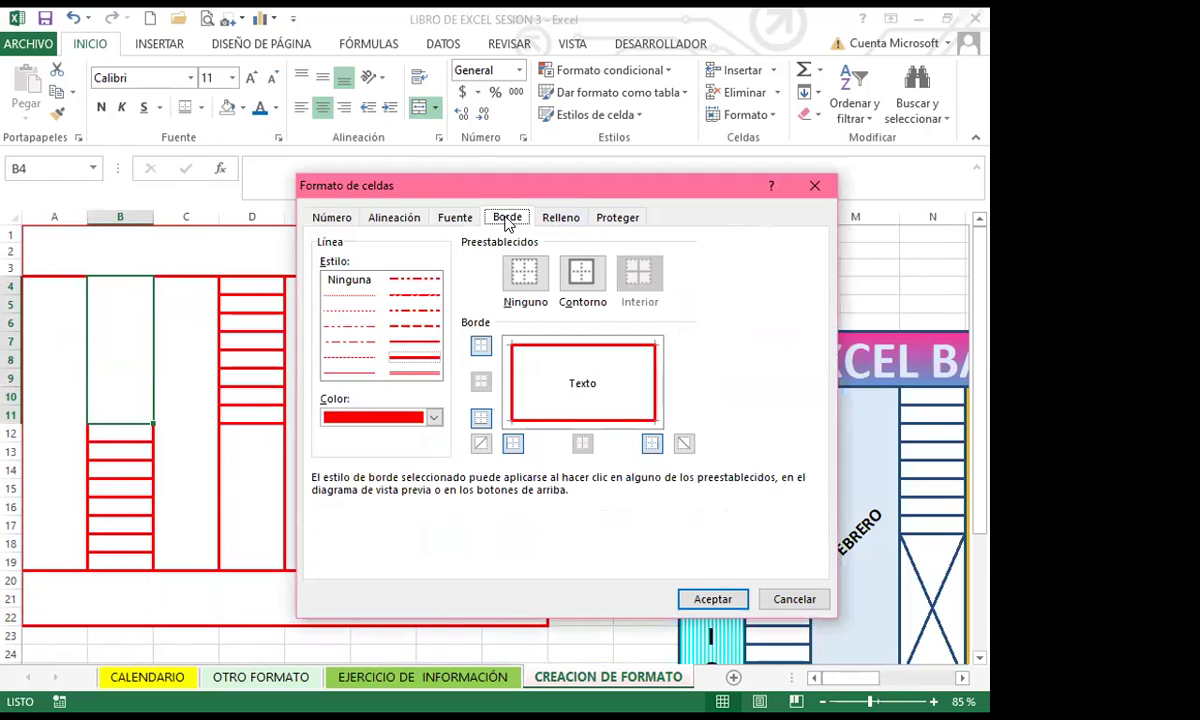
pyautogui.click(434, 418)
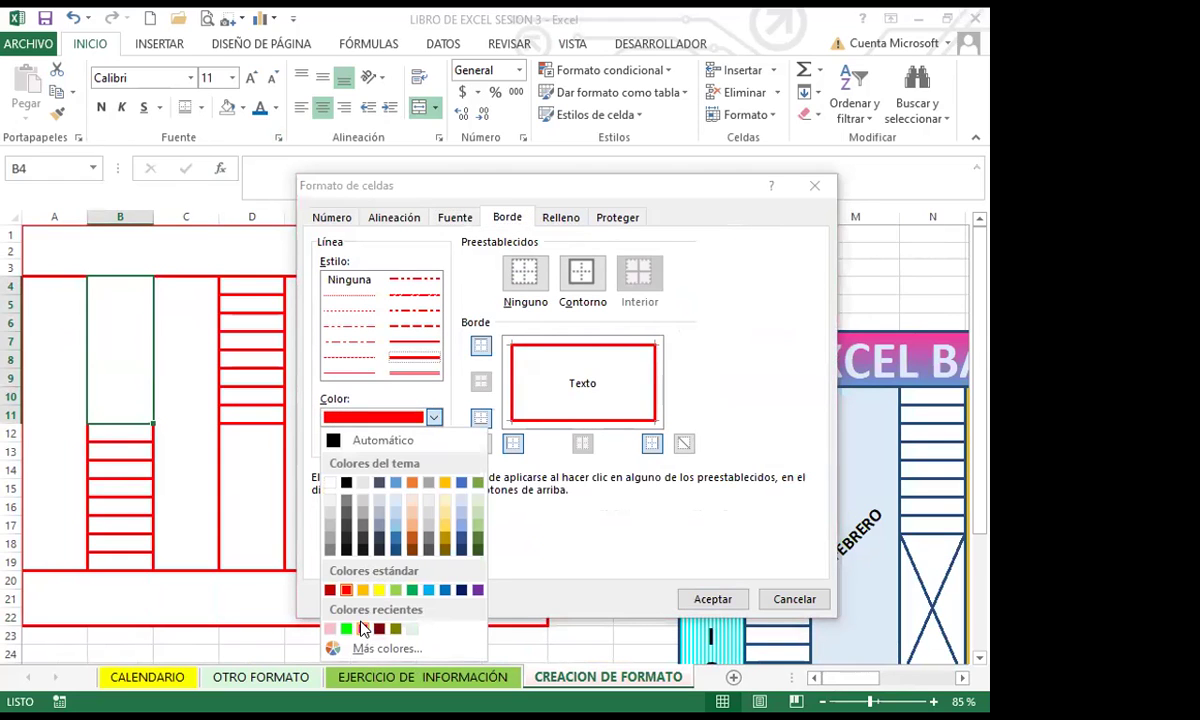
pyautogui.click(477, 547)
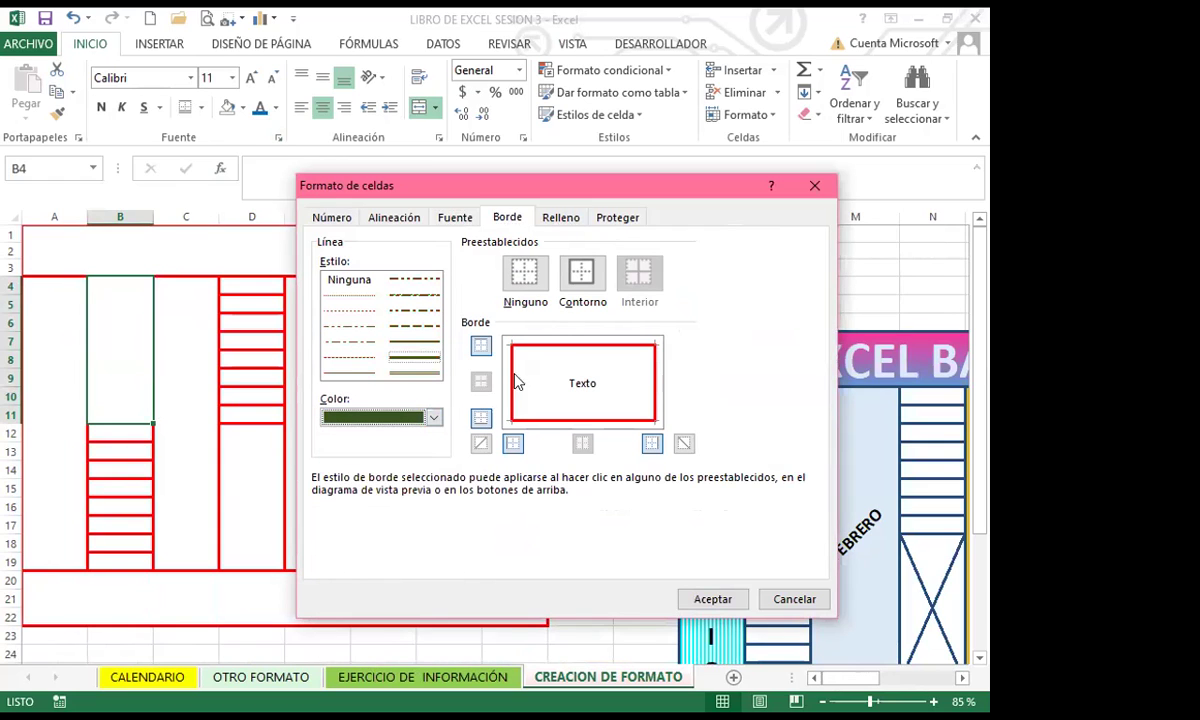
pyautogui.click(481, 445)
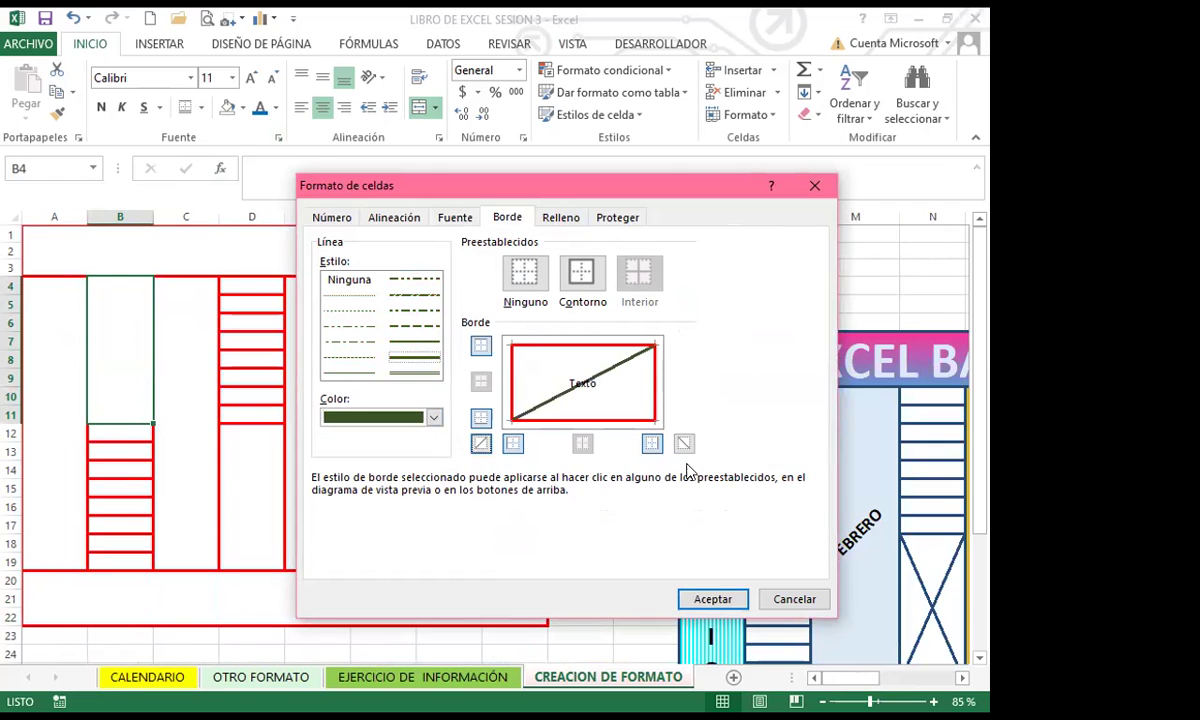
pyautogui.click(684, 444)
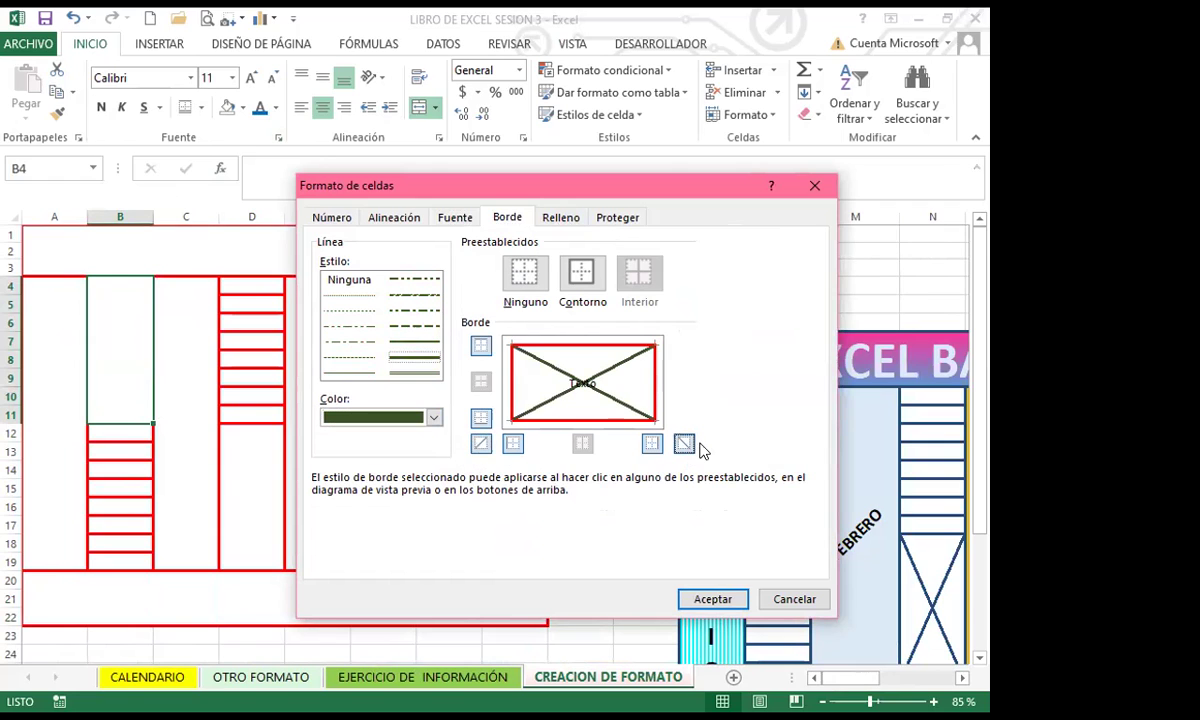
pyautogui.click(711, 600)
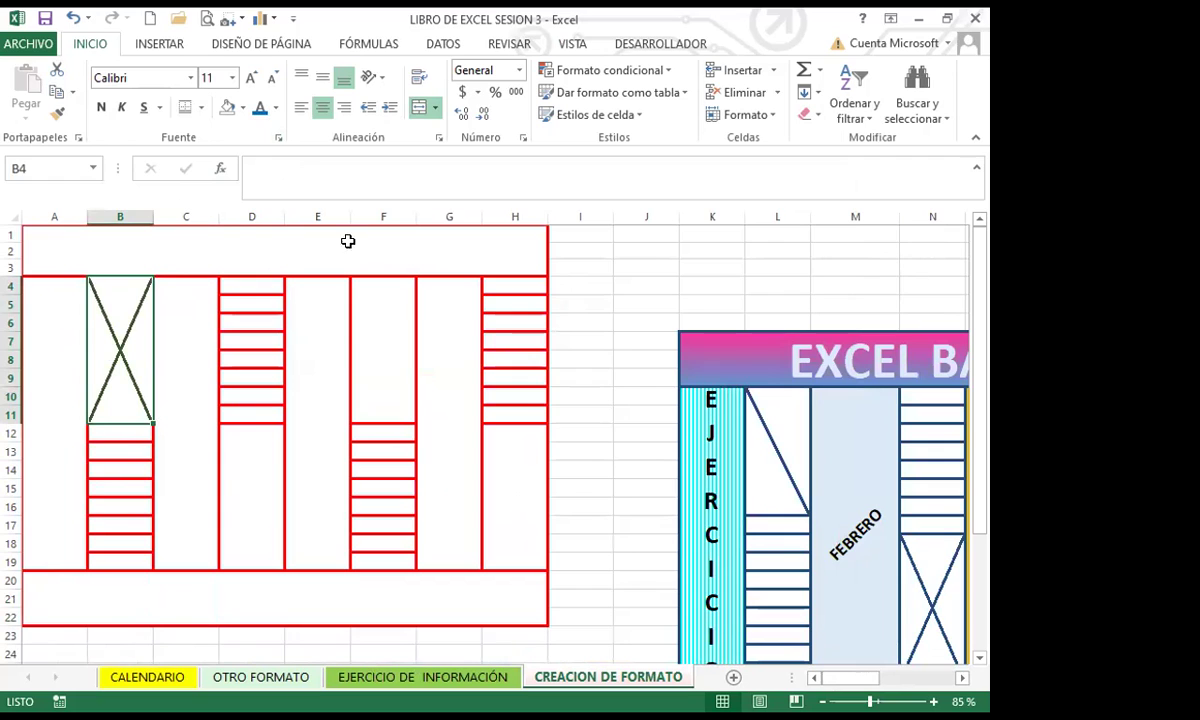
# - Reduce the diagonals in merged cell B4:B11 to a single dark green line from upper left to lower right, as in the sample
pyautogui.click(278, 139)
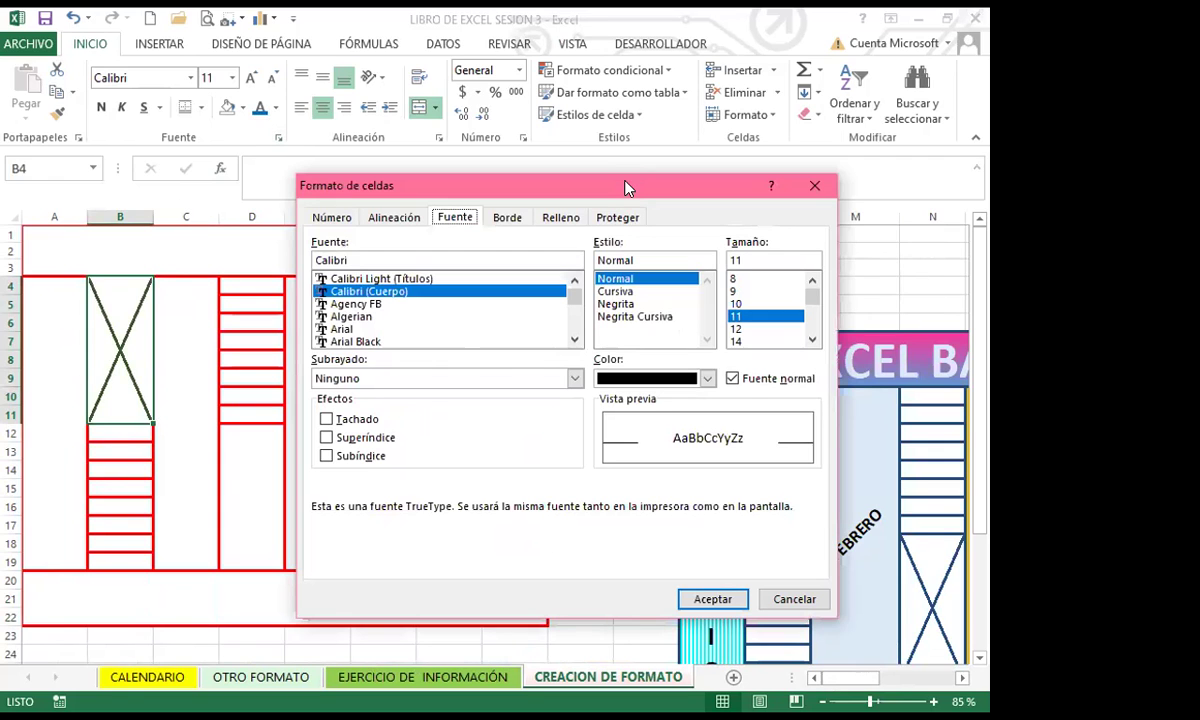
pyautogui.moveTo(440, 185); pyautogui.dragTo(264, 92)
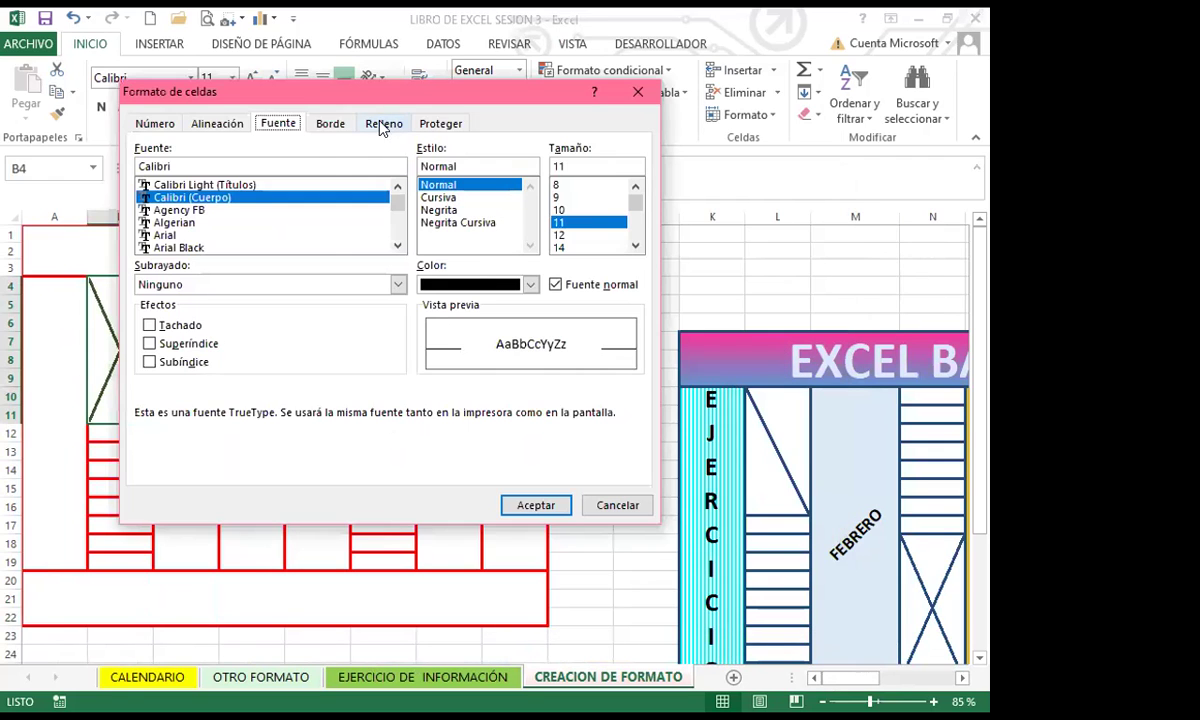
pyautogui.click(329, 123)
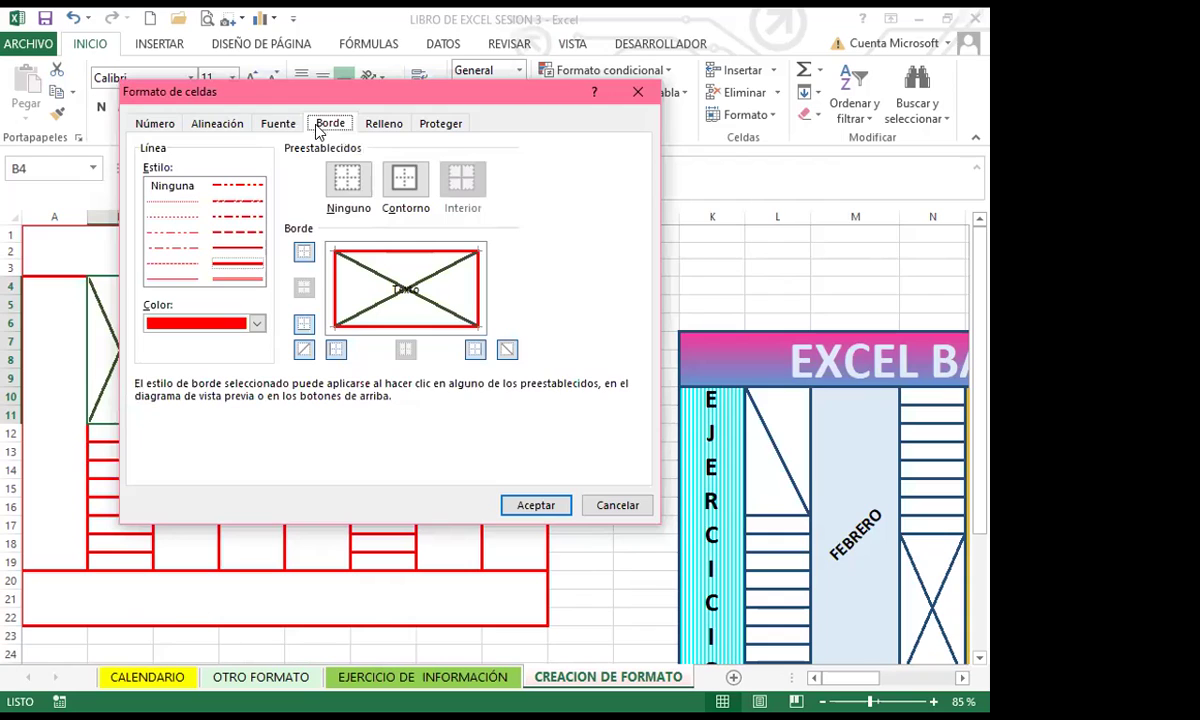
pyautogui.click(441, 270)
pyautogui.click(256, 323)
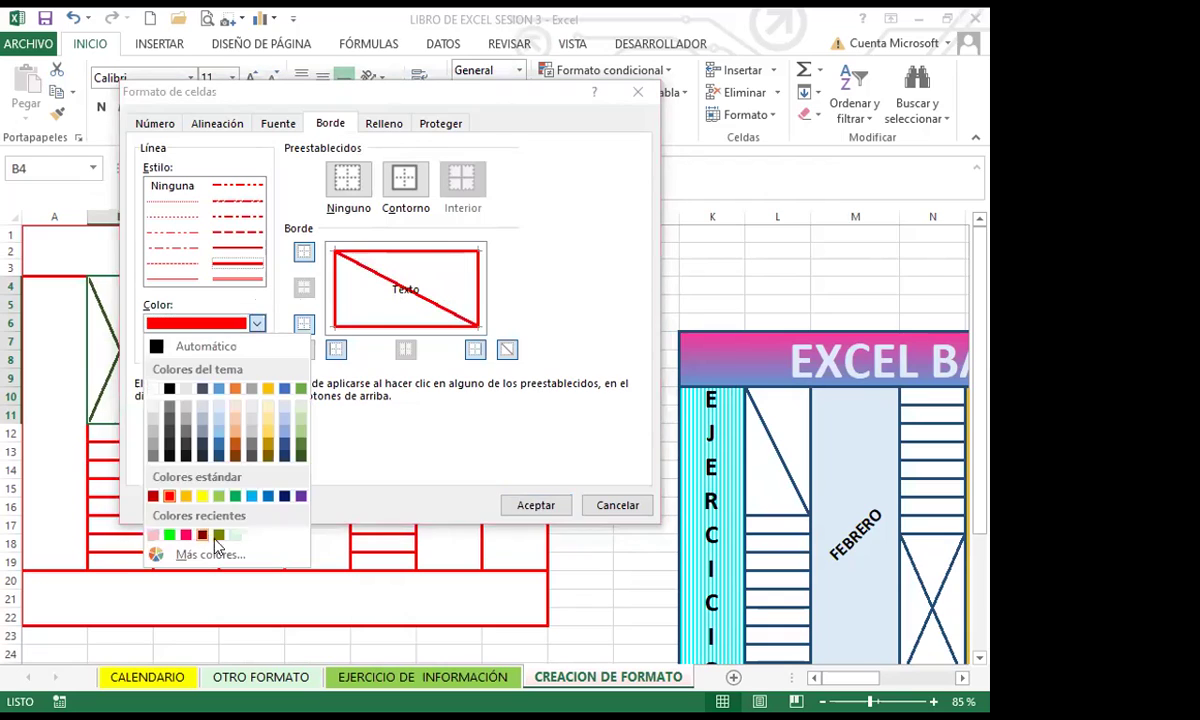
pyautogui.click(300, 455)
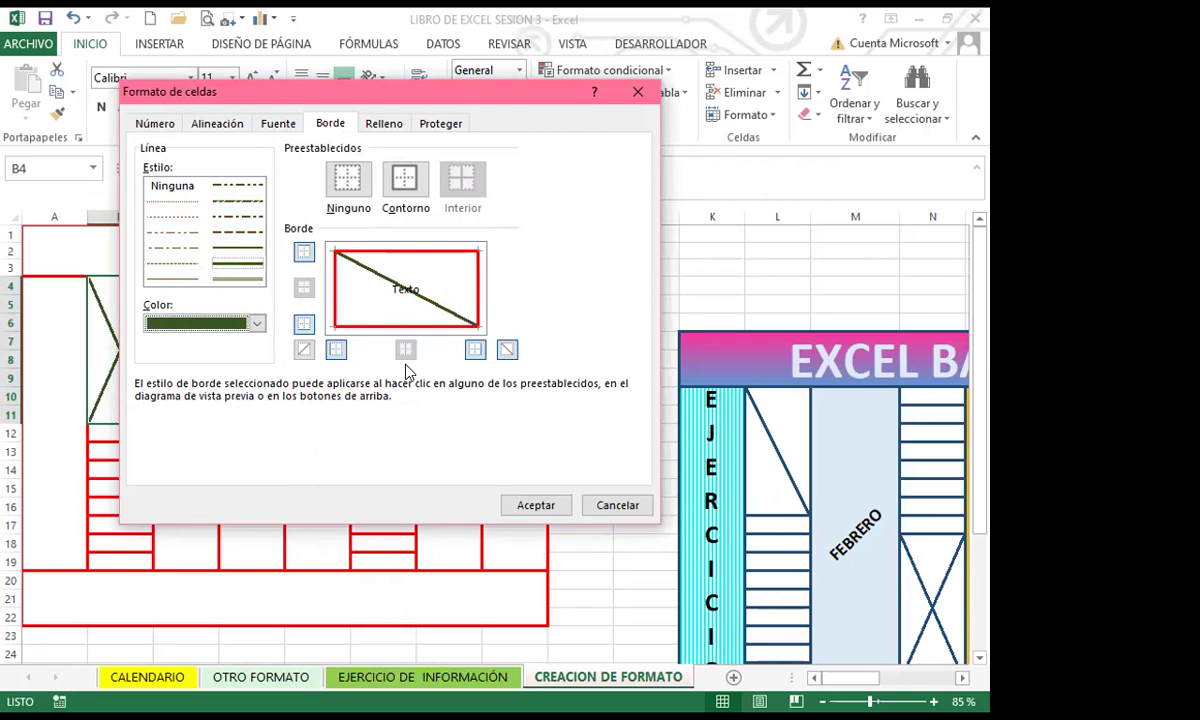
pyautogui.click(548, 507)
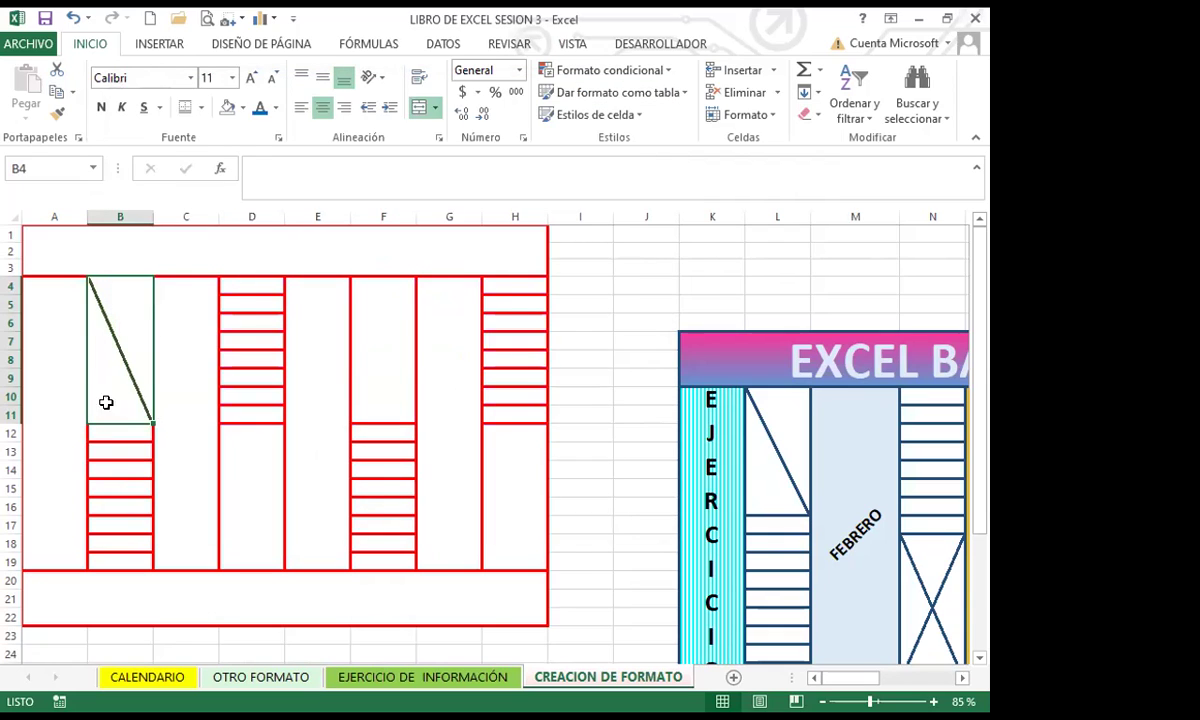
# - Cross the merged cell D12:D19 with dark green diagonal borders in both directions
pyautogui.click(185, 443)
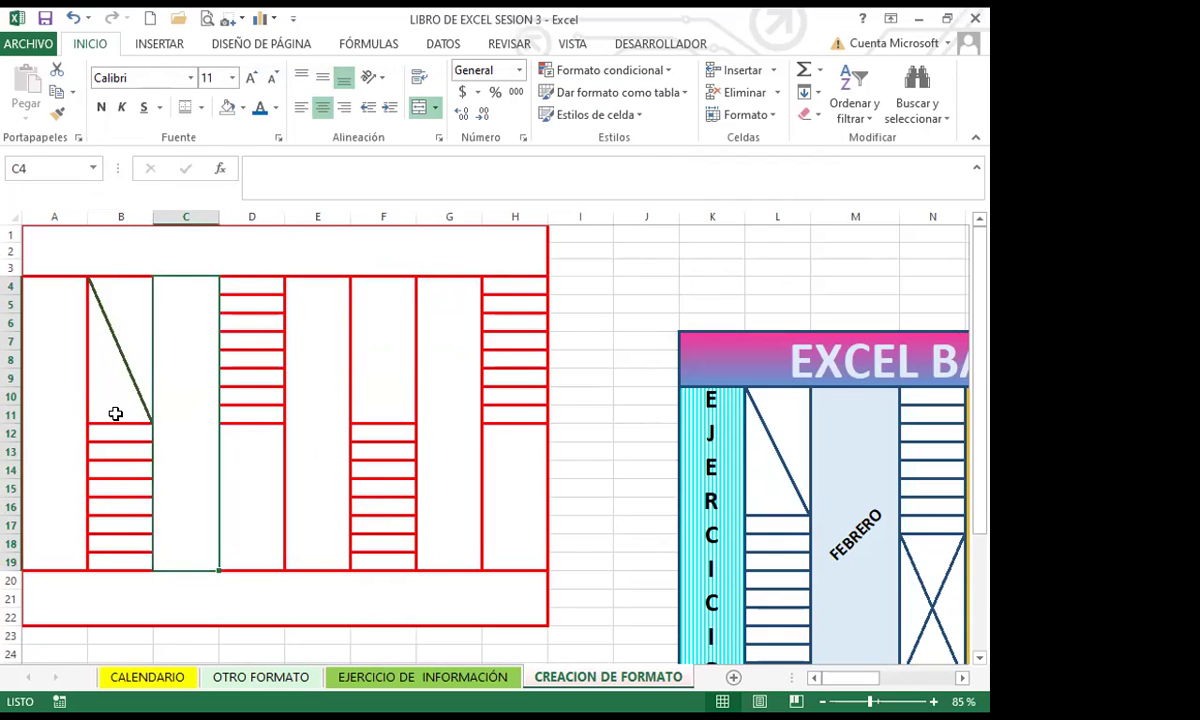
pyautogui.click(272, 487)
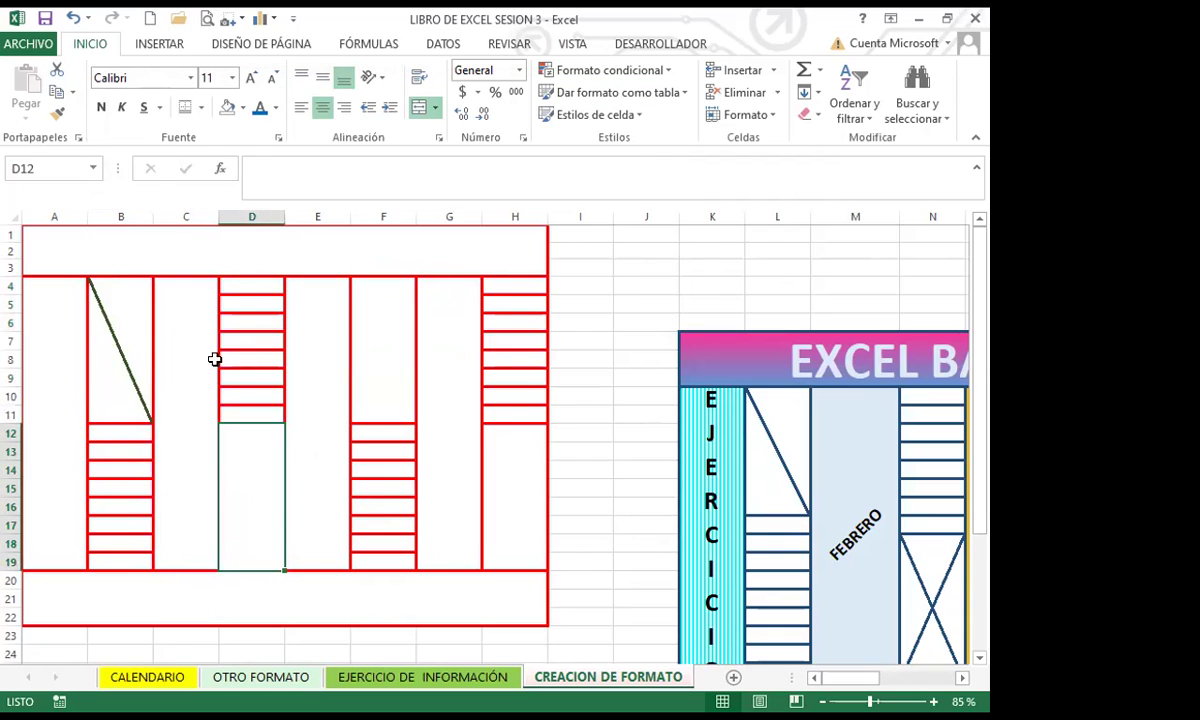
pyautogui.click(278, 138)
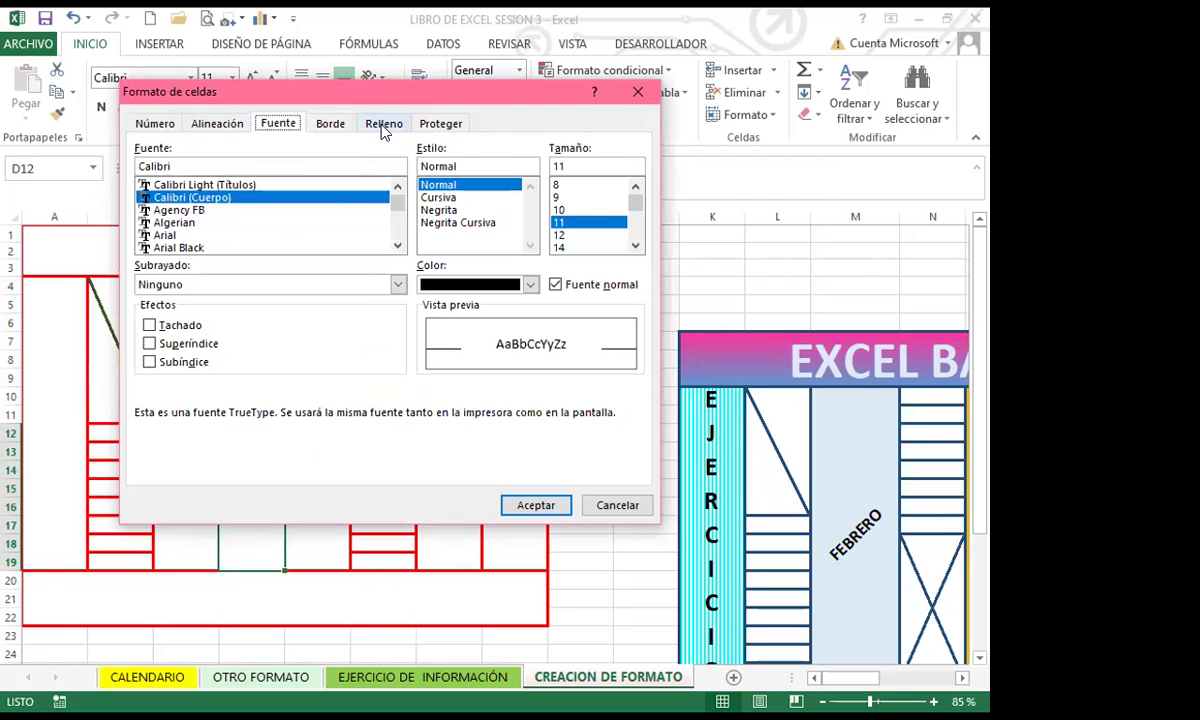
pyautogui.click(383, 125)
pyautogui.click(331, 124)
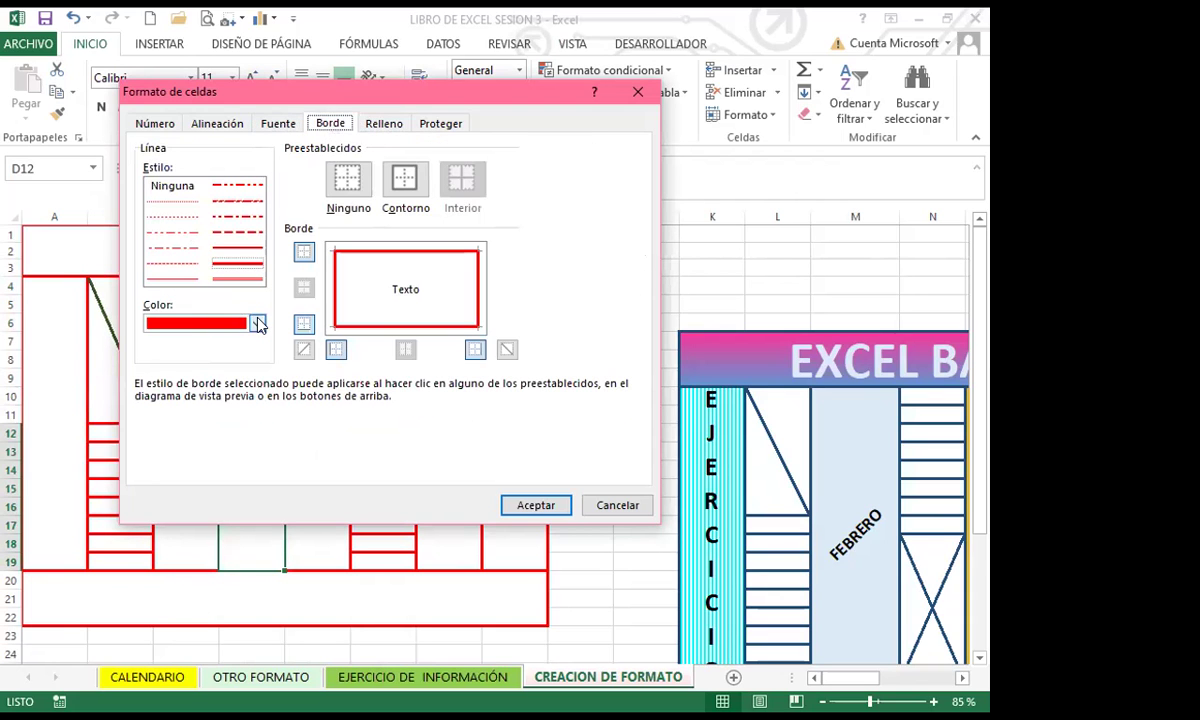
pyautogui.click(258, 323)
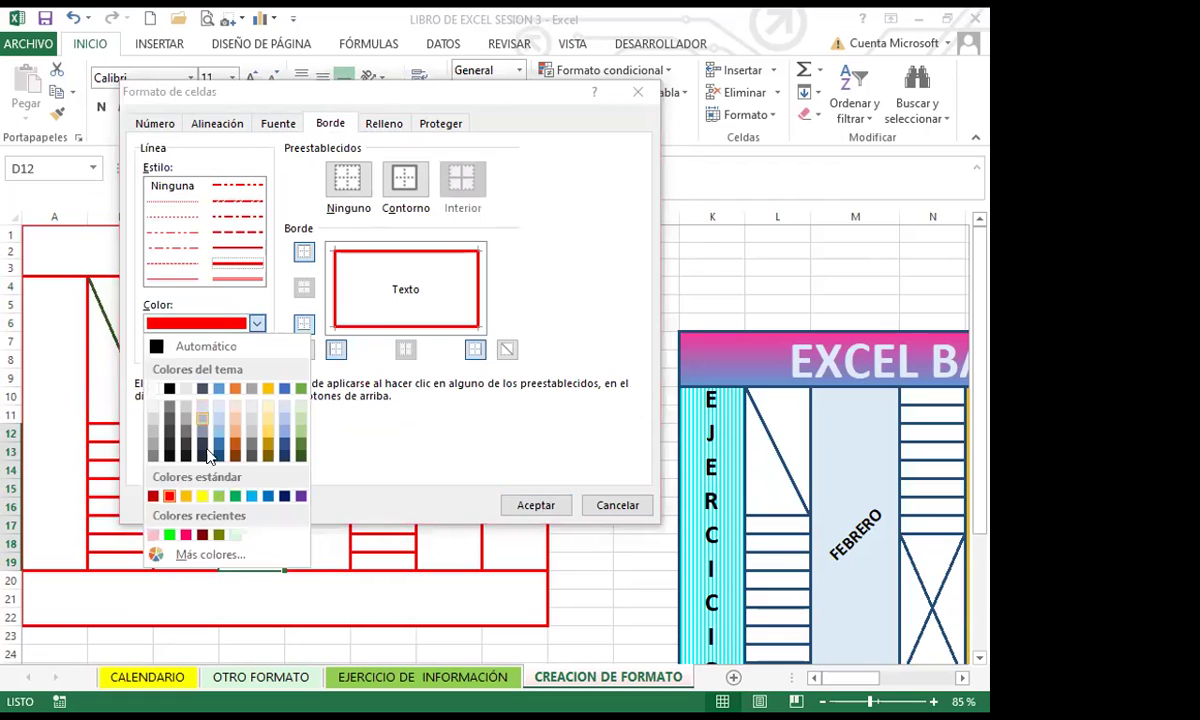
pyautogui.click(301, 456)
pyautogui.click(303, 349)
pyautogui.click(507, 349)
pyautogui.click(548, 500)
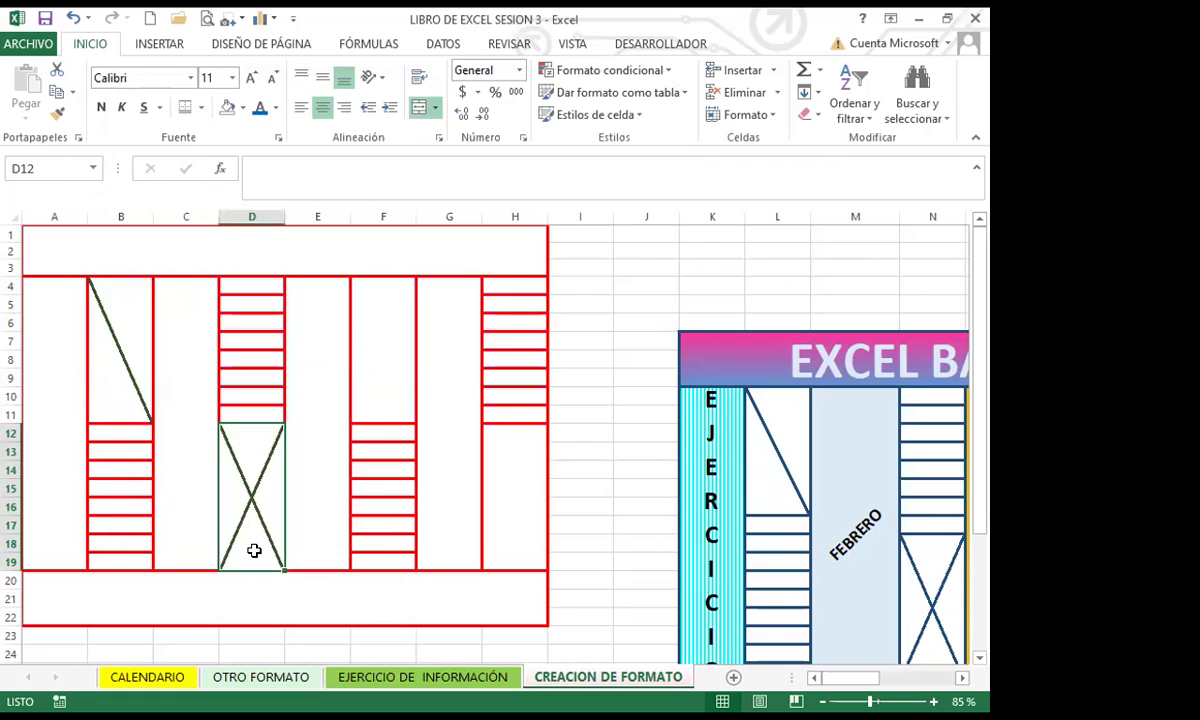
# - Cross the merged cell F4:F11 with dark red diagonal borders in both directions
pyautogui.click(374, 327)
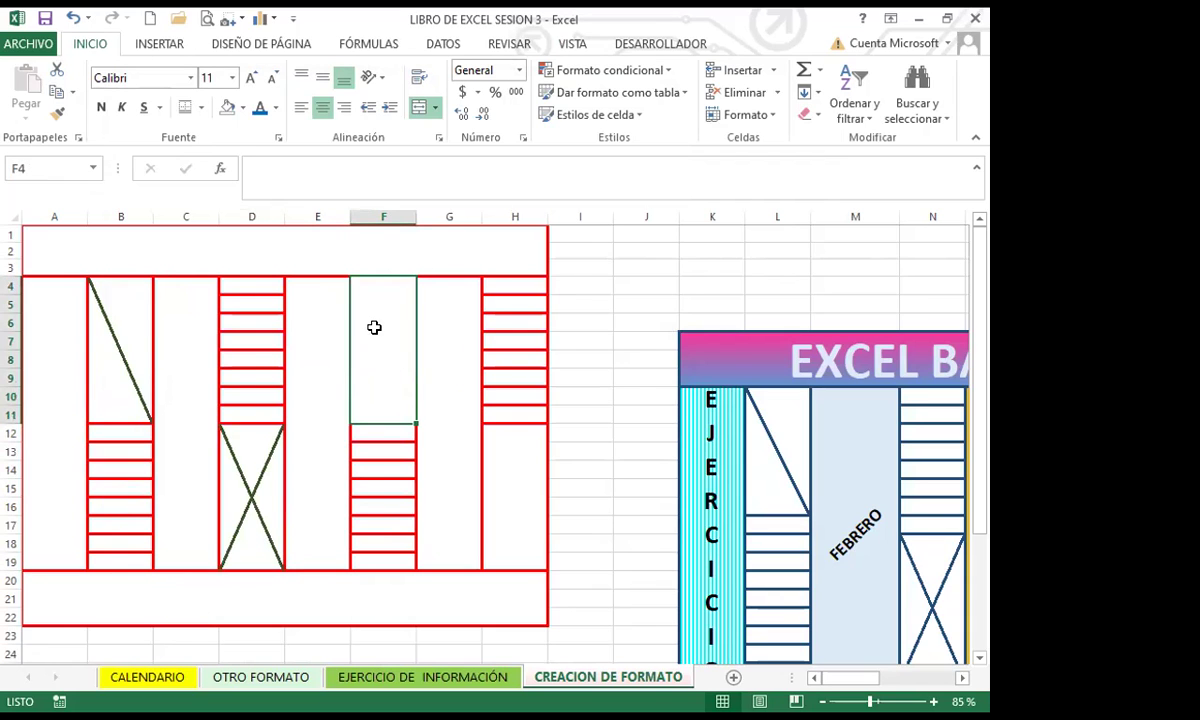
pyautogui.click(279, 139)
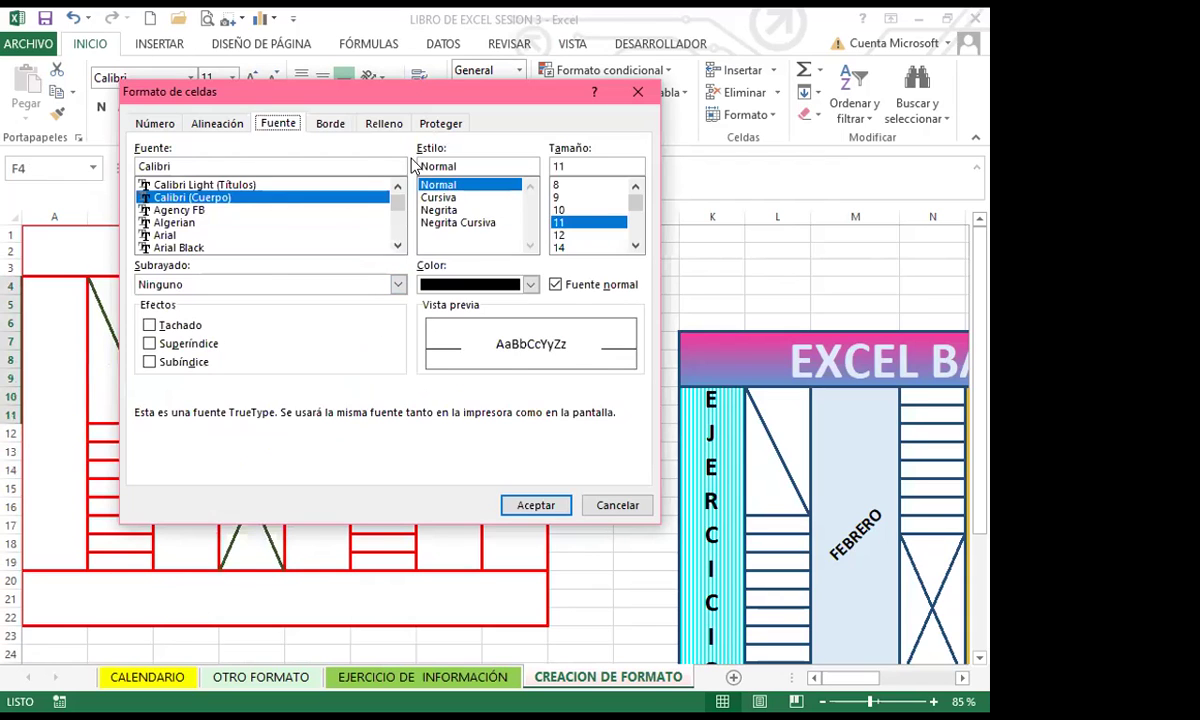
pyautogui.click(330, 124)
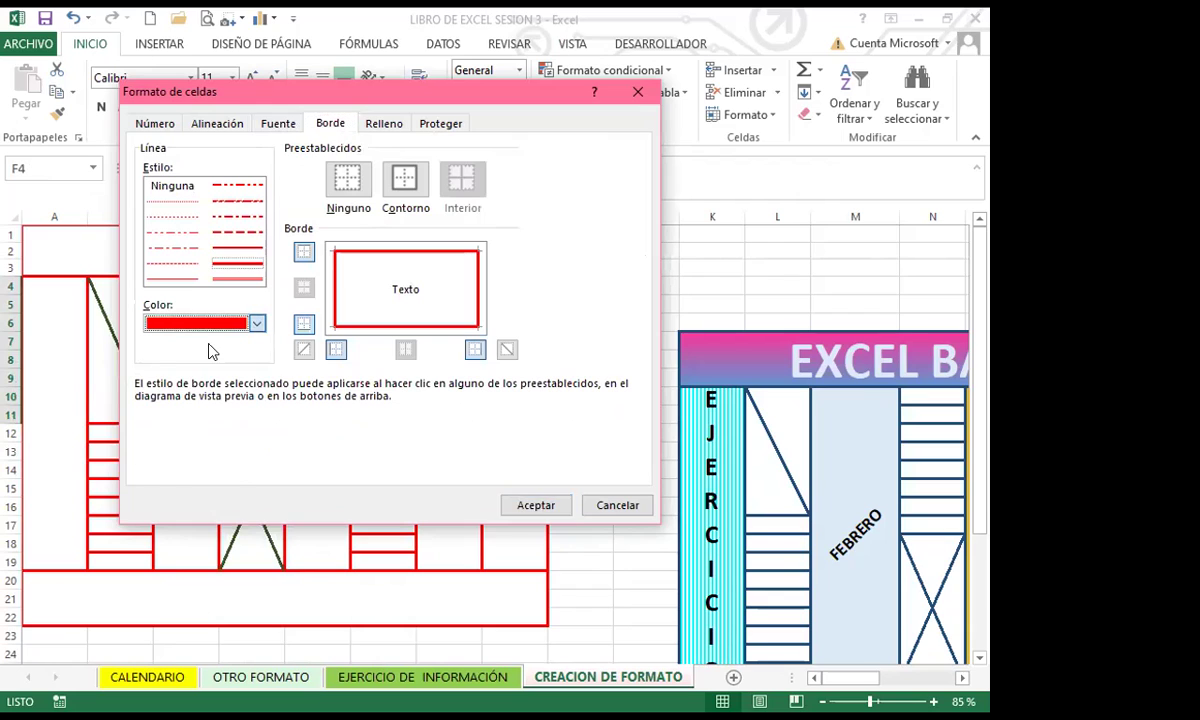
pyautogui.click(257, 323)
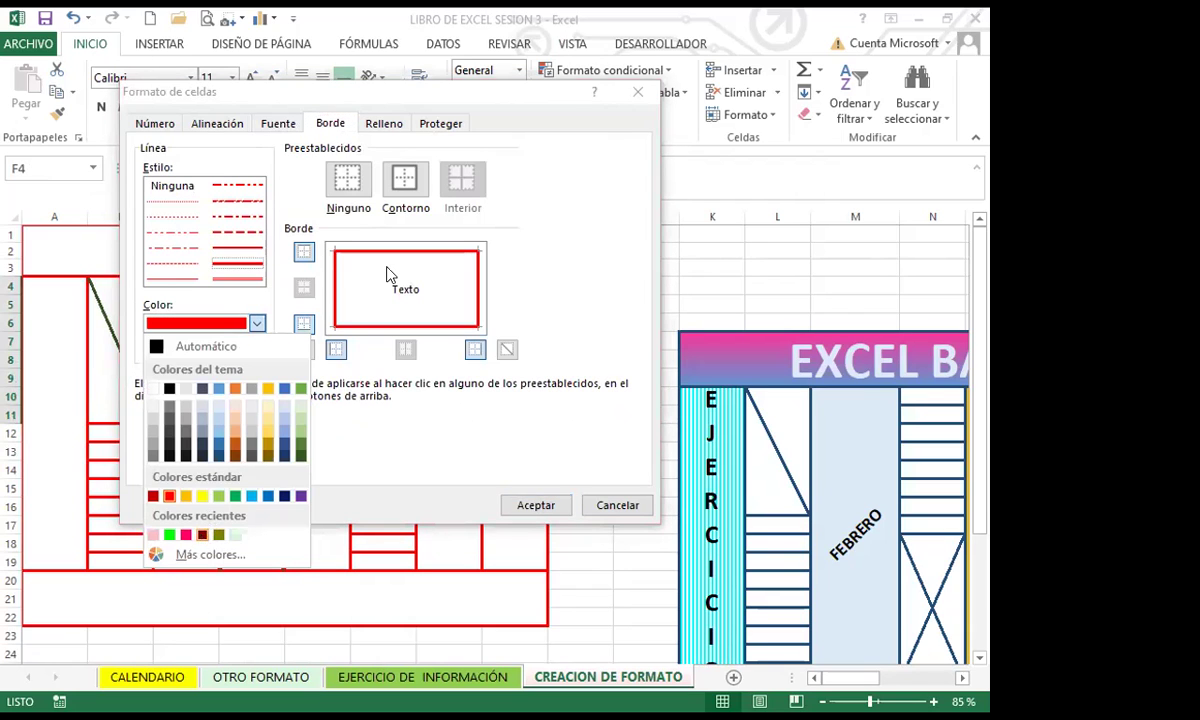
pyautogui.click(202, 535)
pyautogui.click(304, 349)
pyautogui.click(506, 350)
pyautogui.click(535, 505)
# - Add a single bright pink diagonal border from upper left to lower right in the merged cell H12:H19
pyautogui.click(518, 497)
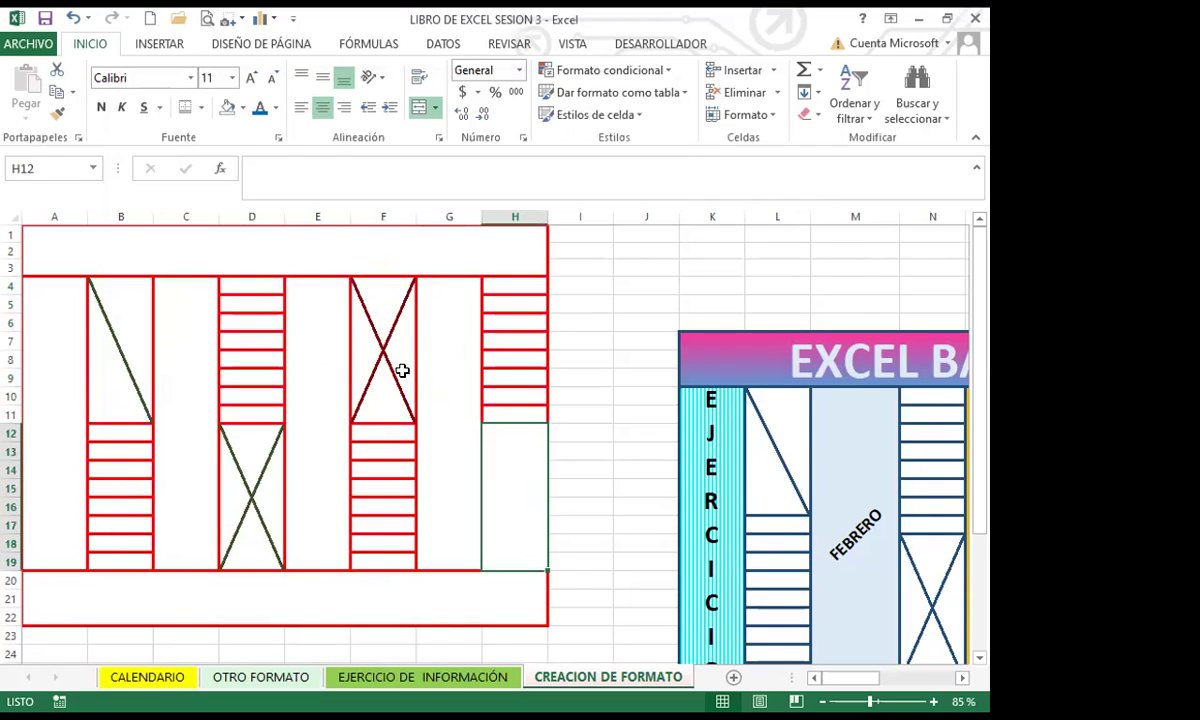
pyautogui.click(280, 140)
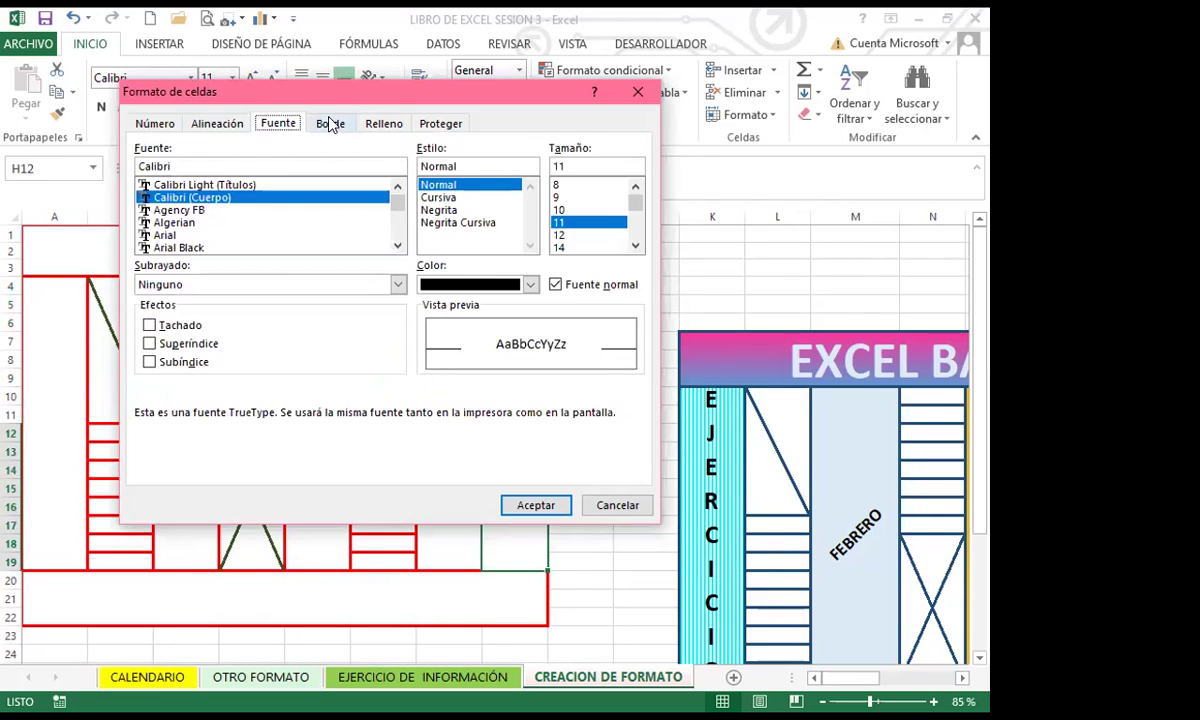
pyautogui.click(330, 123)
pyautogui.click(258, 324)
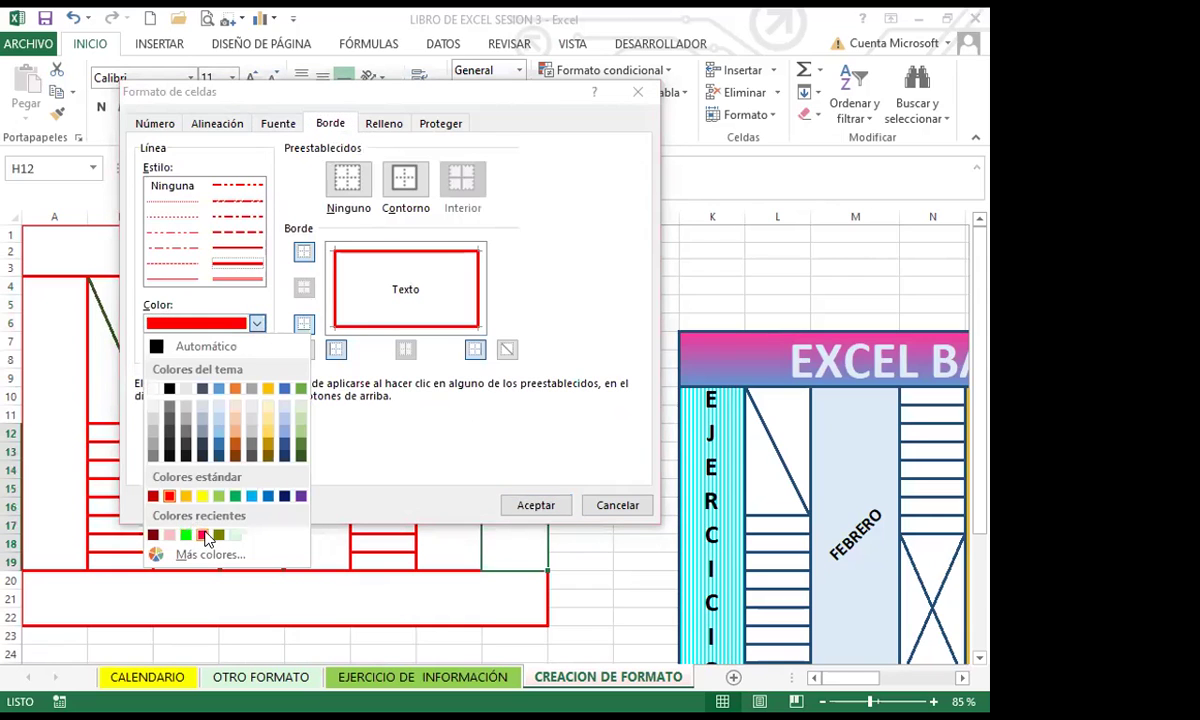
pyautogui.click(203, 536)
pyautogui.click(507, 349)
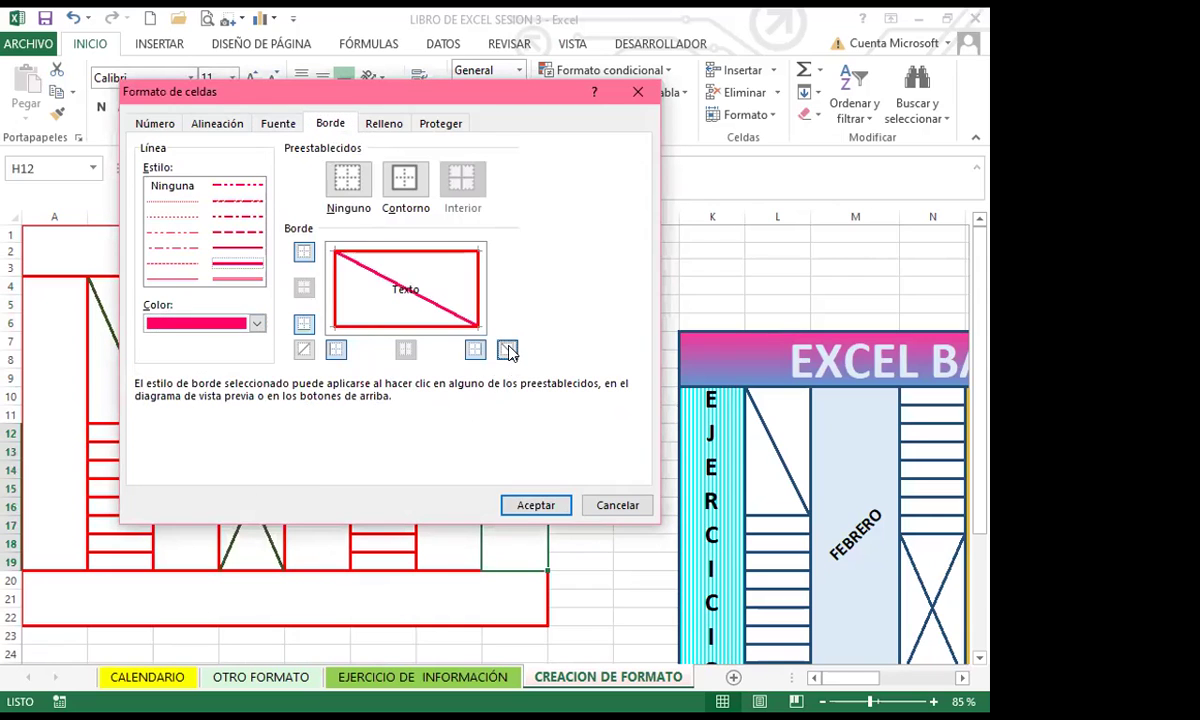
pyautogui.click(537, 505)
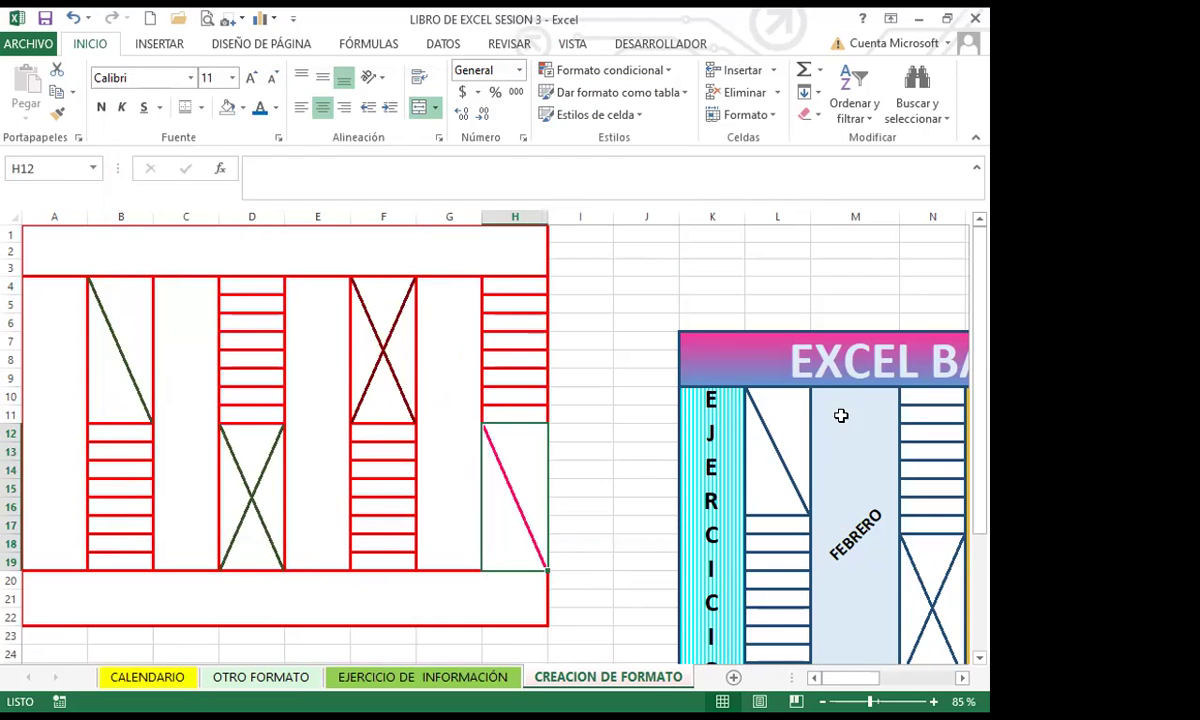
pyautogui.hscroll(1, 900, 680)
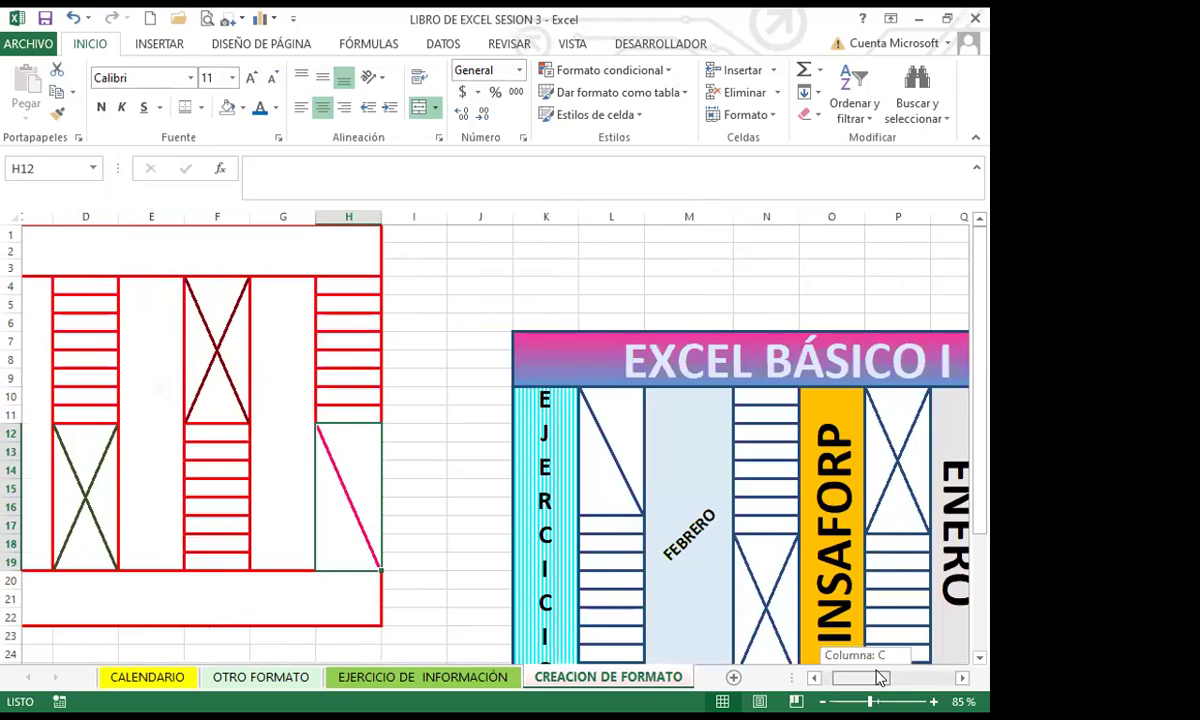
pyautogui.scroll(-3, 737, 477)
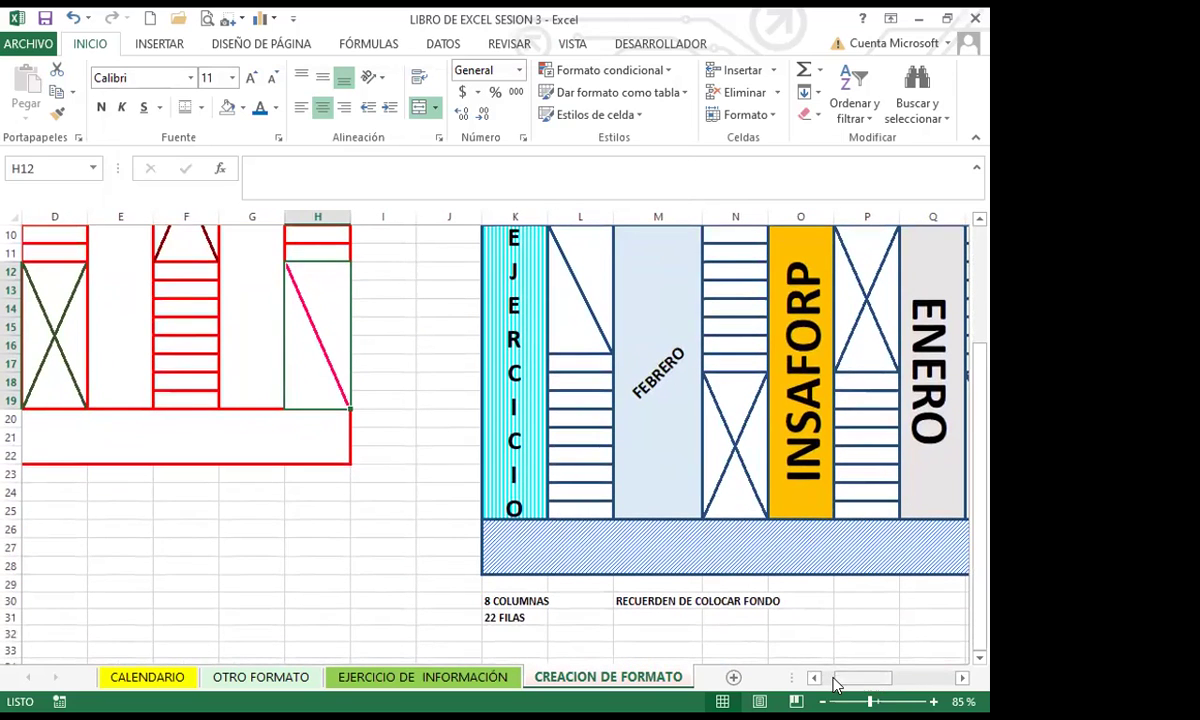
pyautogui.hscroll(-3, 830, 683)
pyautogui.scroll(2, 346, 515)
pyautogui.scroll(1, 346, 515)
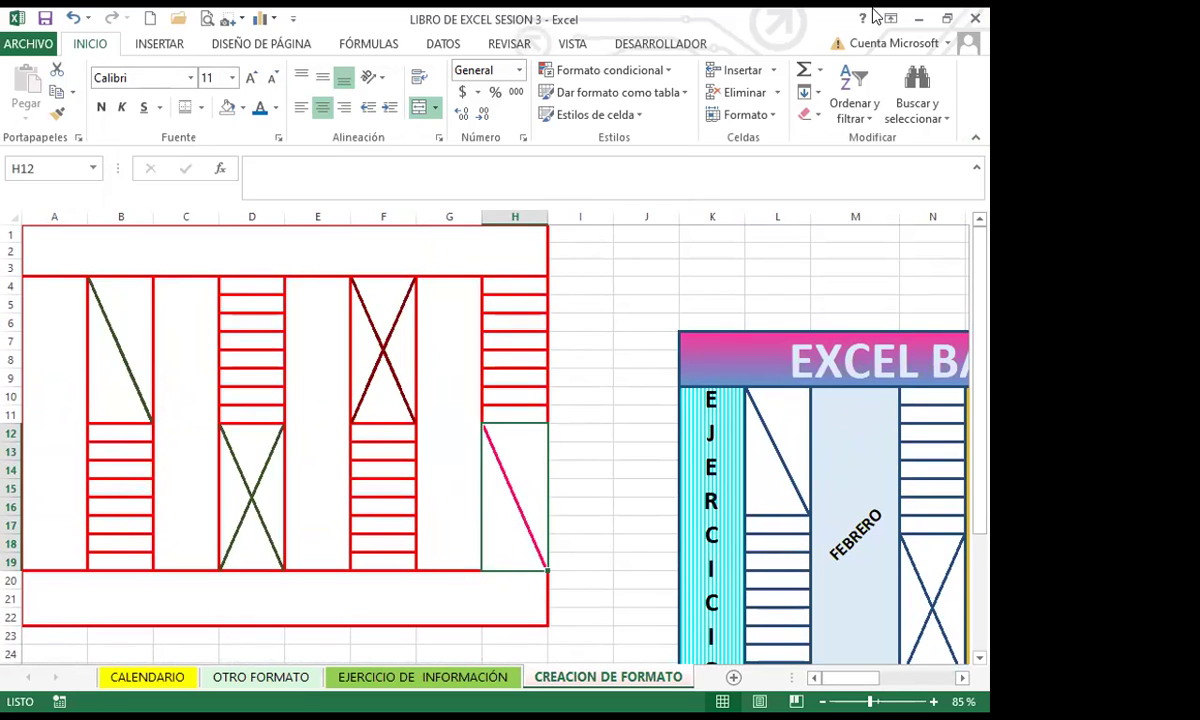
# - Enter the title EXCEL BÁSICO in the merged header cell A1:H3
pyautogui.click(192, 254)
pyautogui.write('EXCEL')
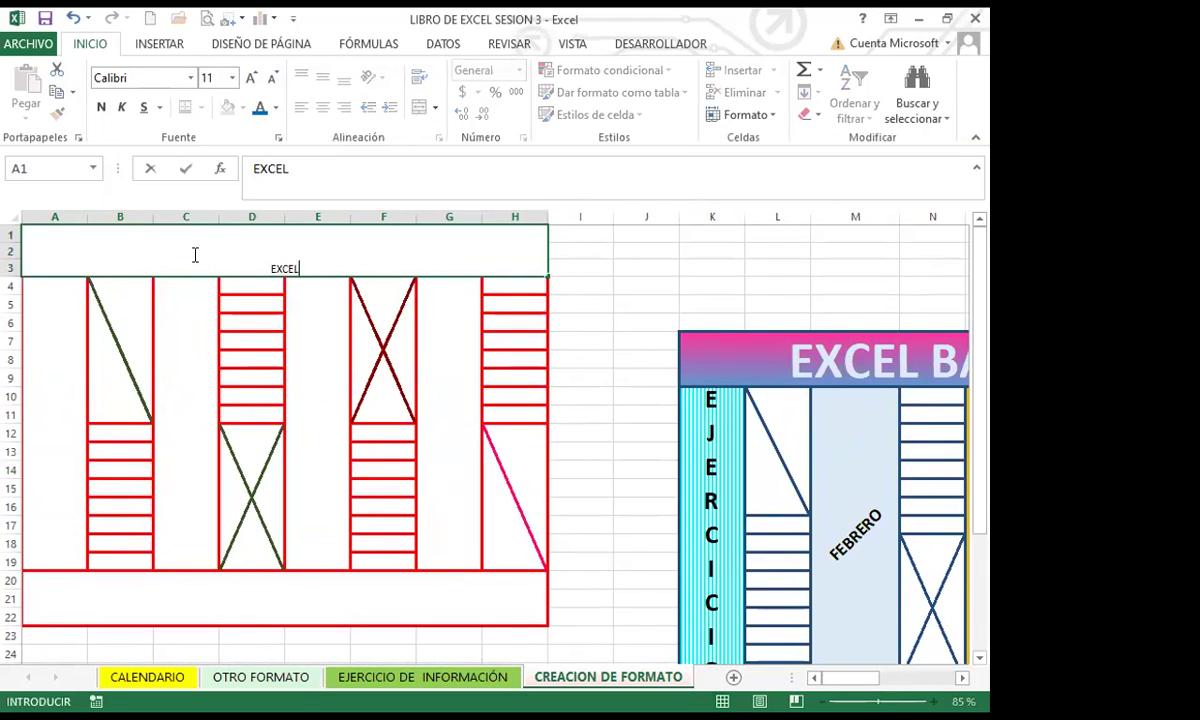
pyautogui.write(' BÁSICO')
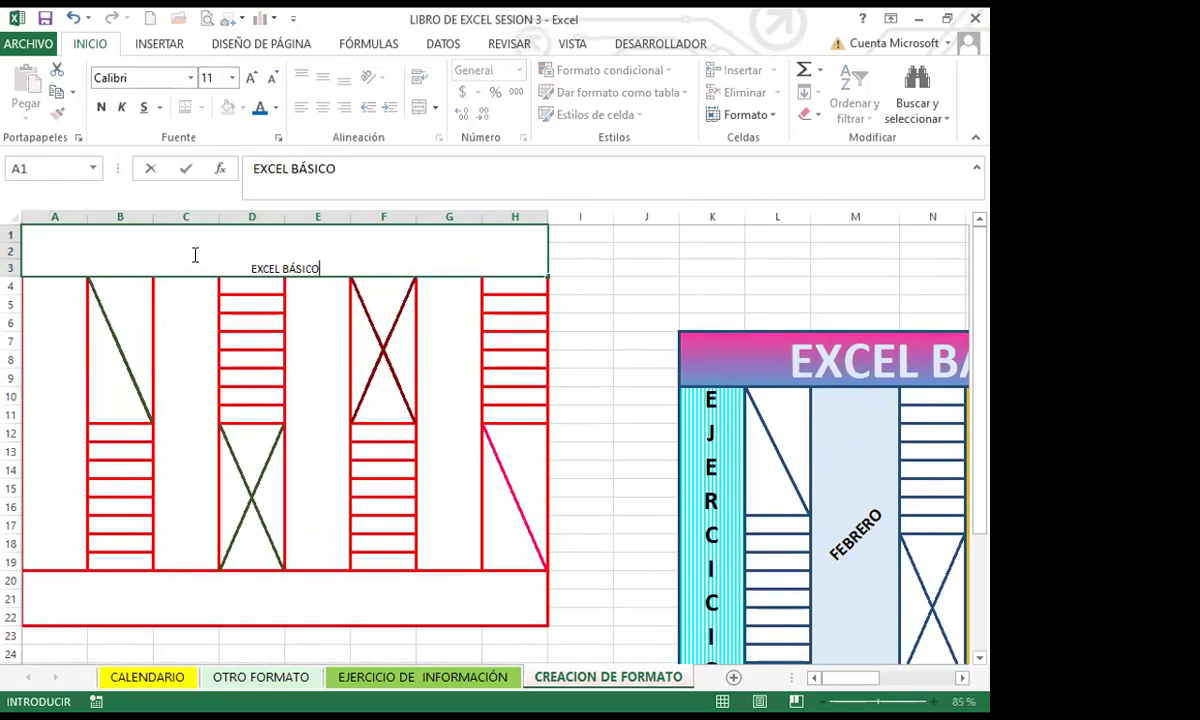
pyautogui.click(193, 268)
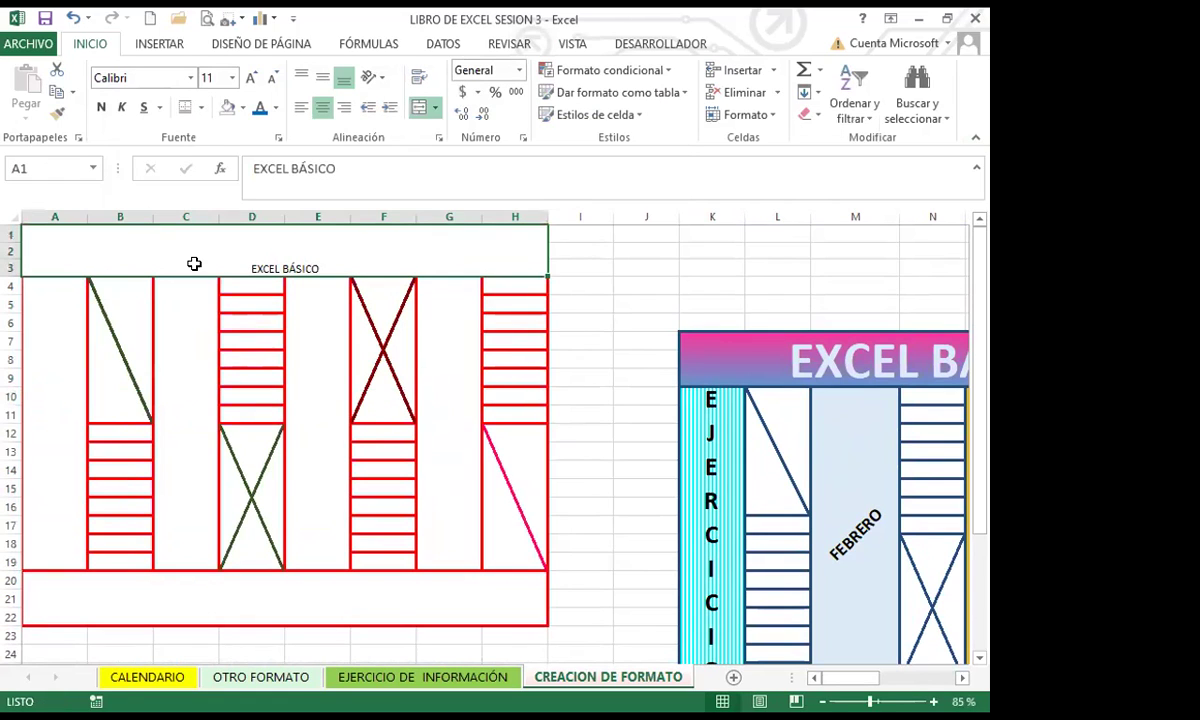
# - Make the EXCEL BÁSICO title bold at size 22 and centre it vertically in its cell
pyautogui.click(99, 107)
pyautogui.click(251, 77)
pyautogui.click(251, 77)
pyautogui.click(251, 77)
pyautogui.click(251, 77)
pyautogui.click(251, 77)
pyautogui.click(251, 77)
pyautogui.click(322, 78)
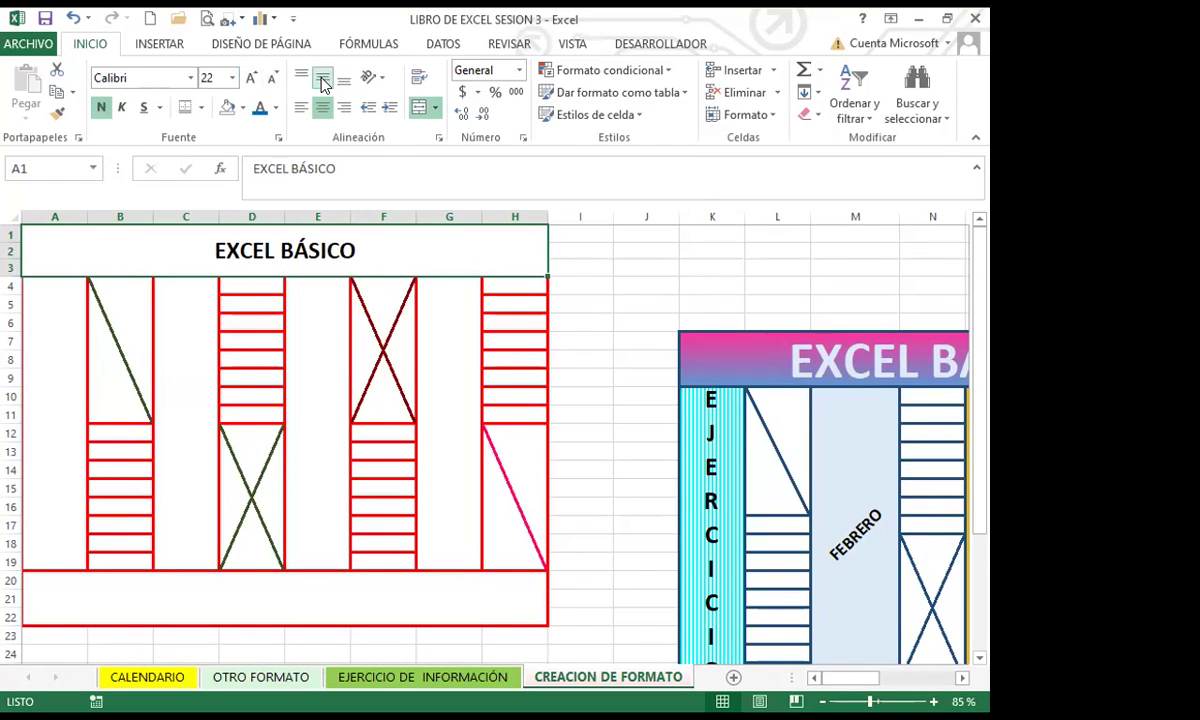
# - Set the EXCEL BÁSICO title in the Britannic Bold font with a darker blue theme colour
pyautogui.click(190, 78)
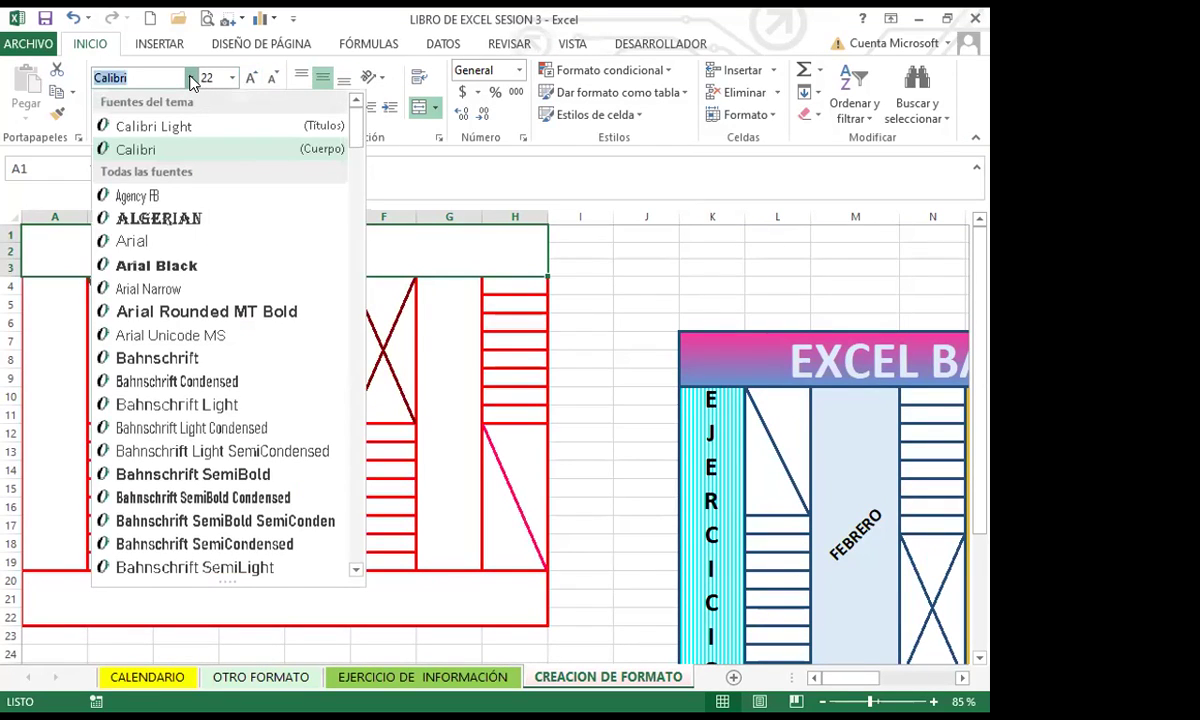
pyautogui.scroll(-5, 220, 445)
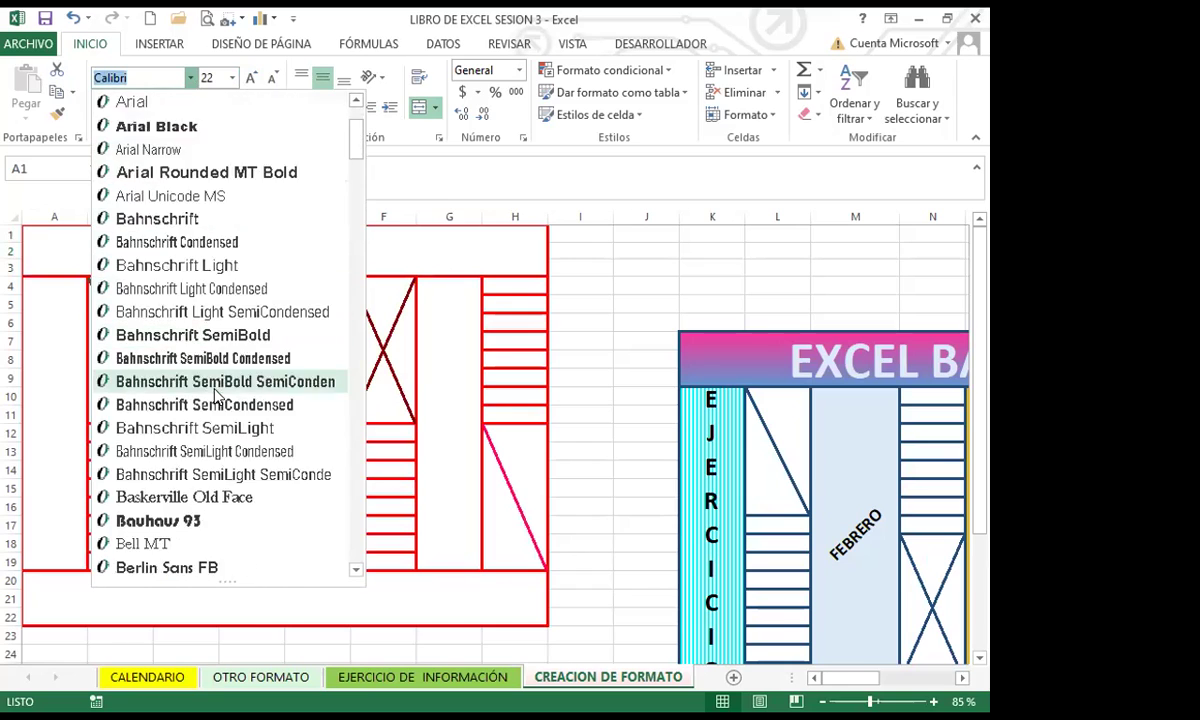
pyautogui.scroll(-2, 222, 450)
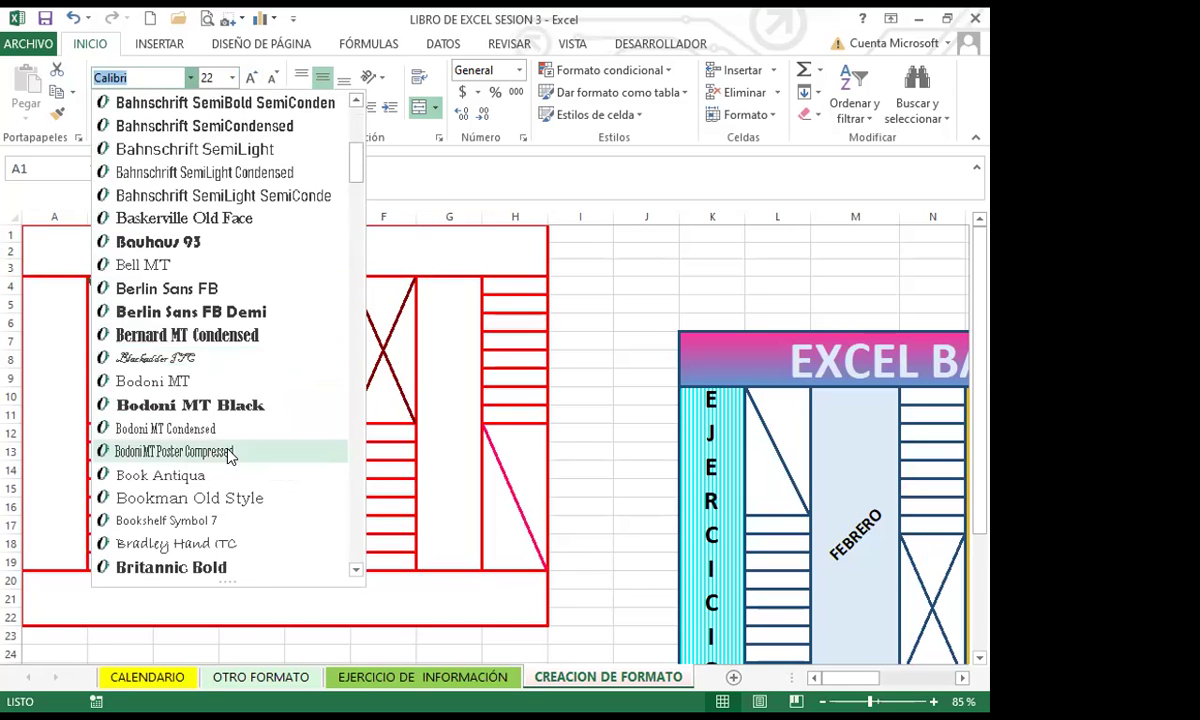
pyautogui.click(212, 505)
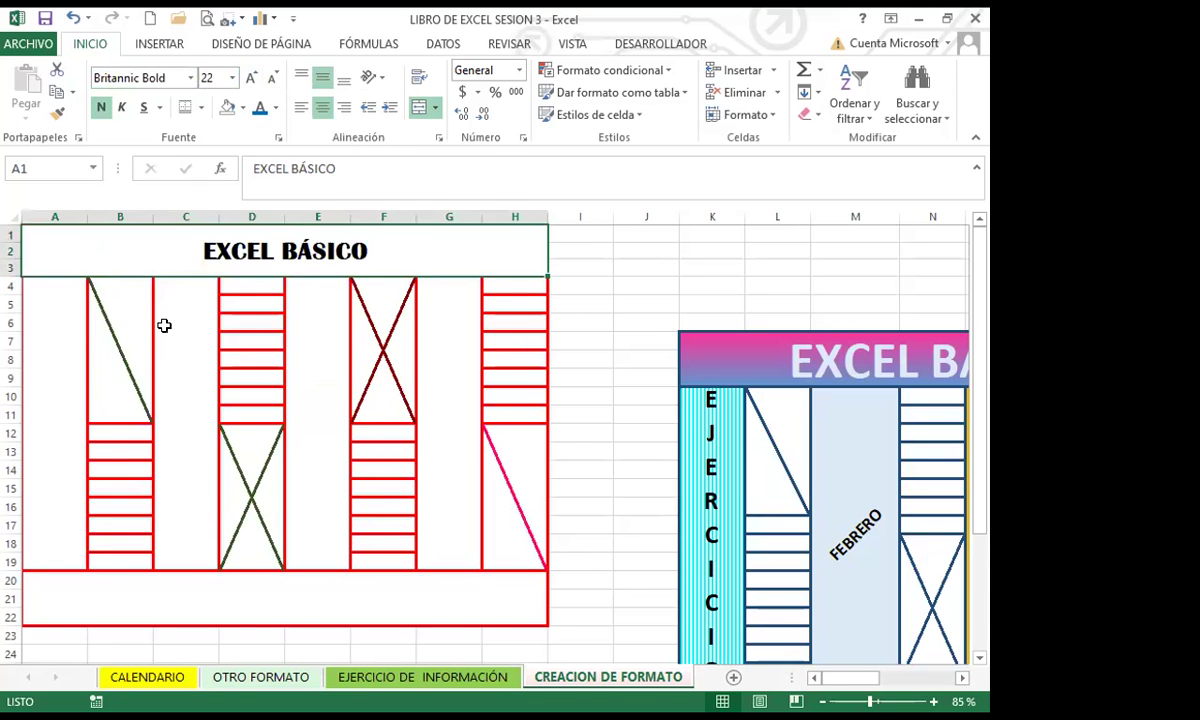
pyautogui.click(278, 108)
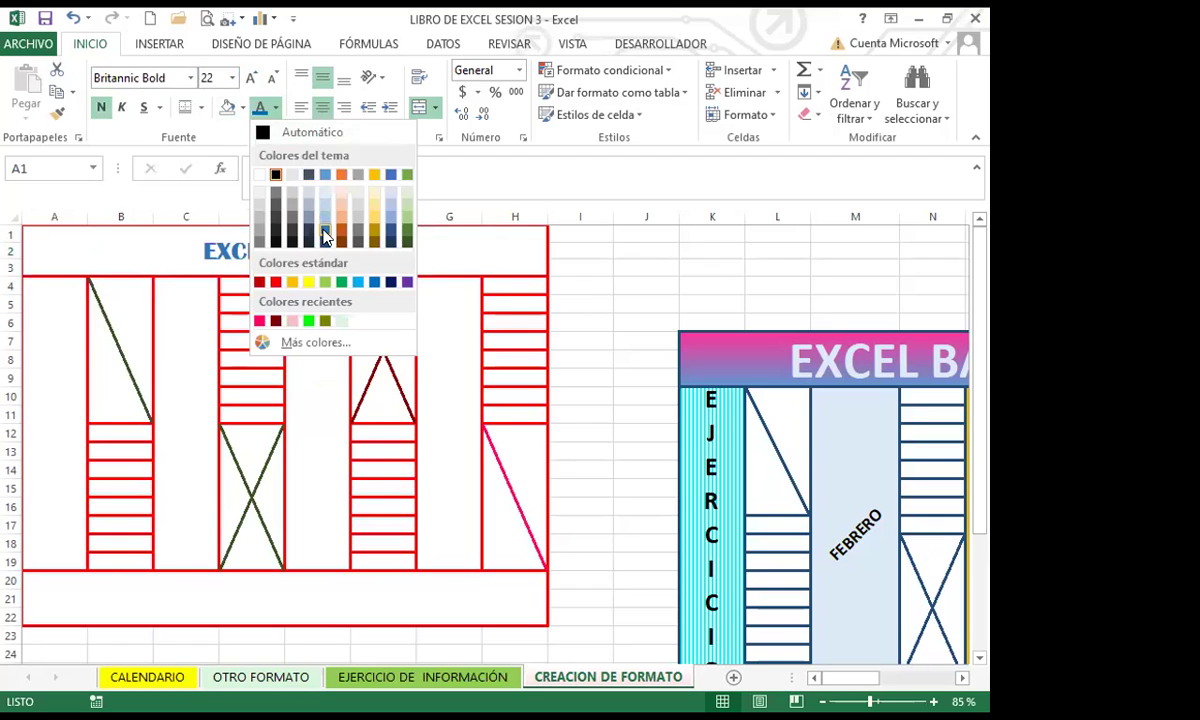
pyautogui.click(325, 236)
# - Enlarge the EXCEL BÁSICO title to font size 48
pyautogui.click(252, 78)
pyautogui.click(252, 78)
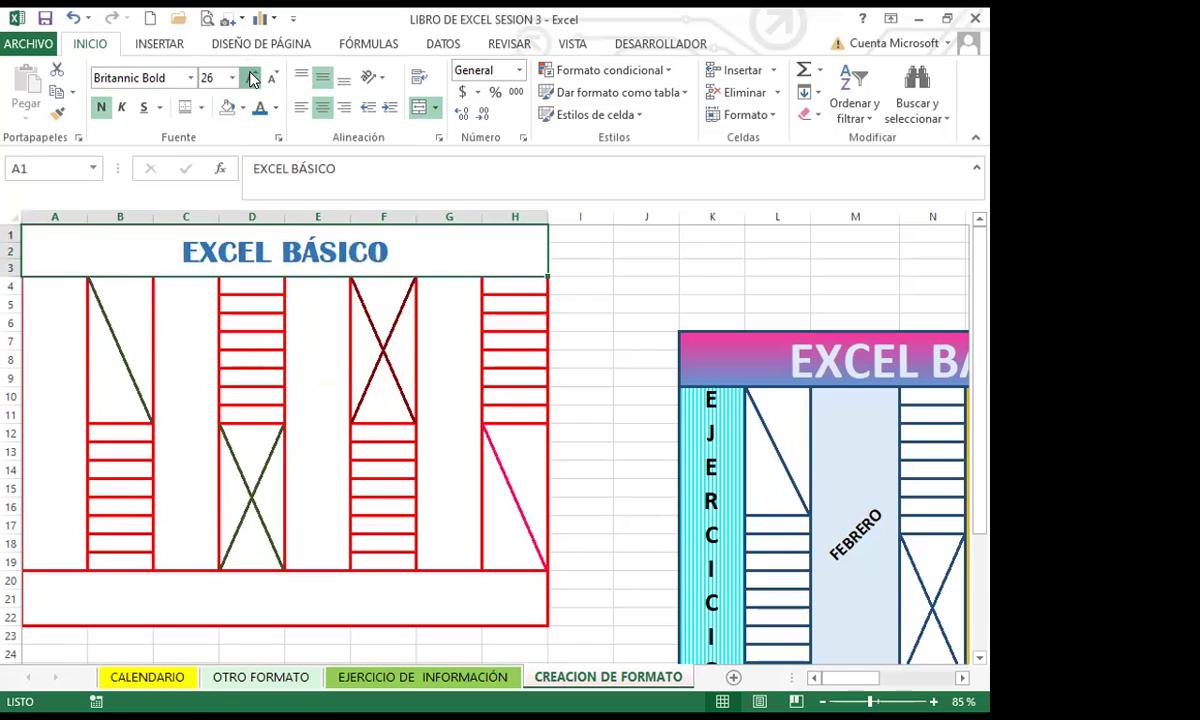
pyautogui.click(252, 78)
pyautogui.click(252, 78)
pyautogui.click(252, 78)
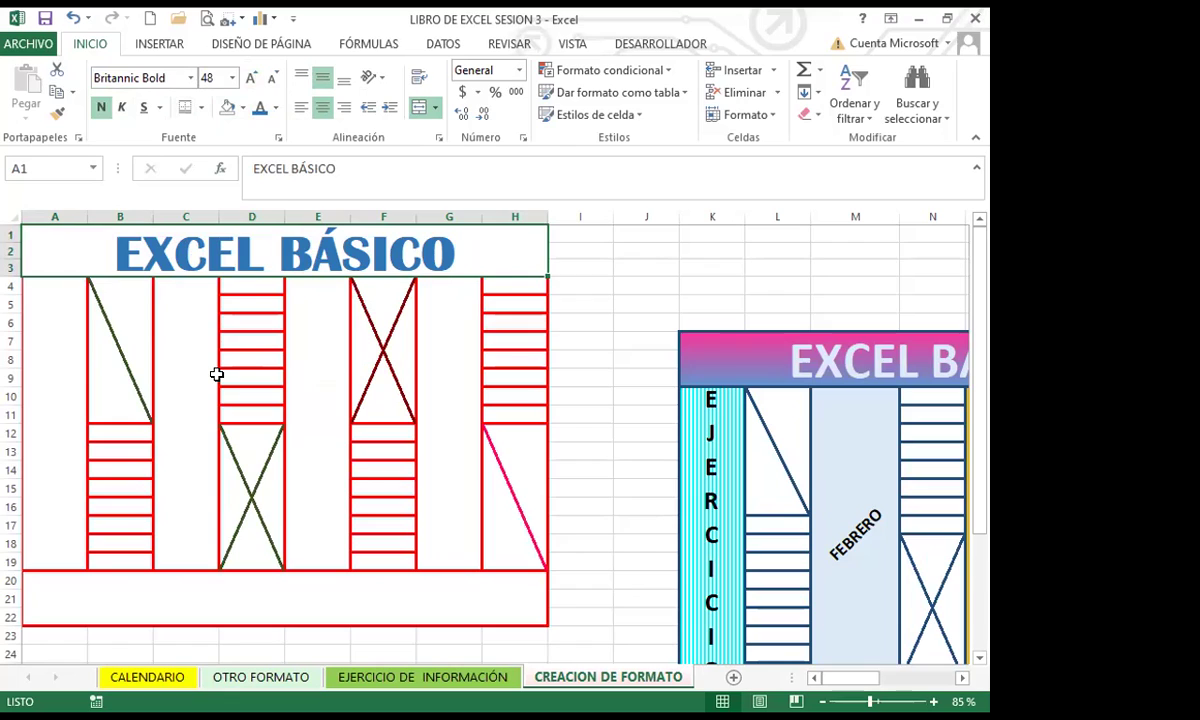
# - Enter FEBRERO in the merged cell C4:C19
pyautogui.click(173, 402)
pyautogui.write('FEBRERO')
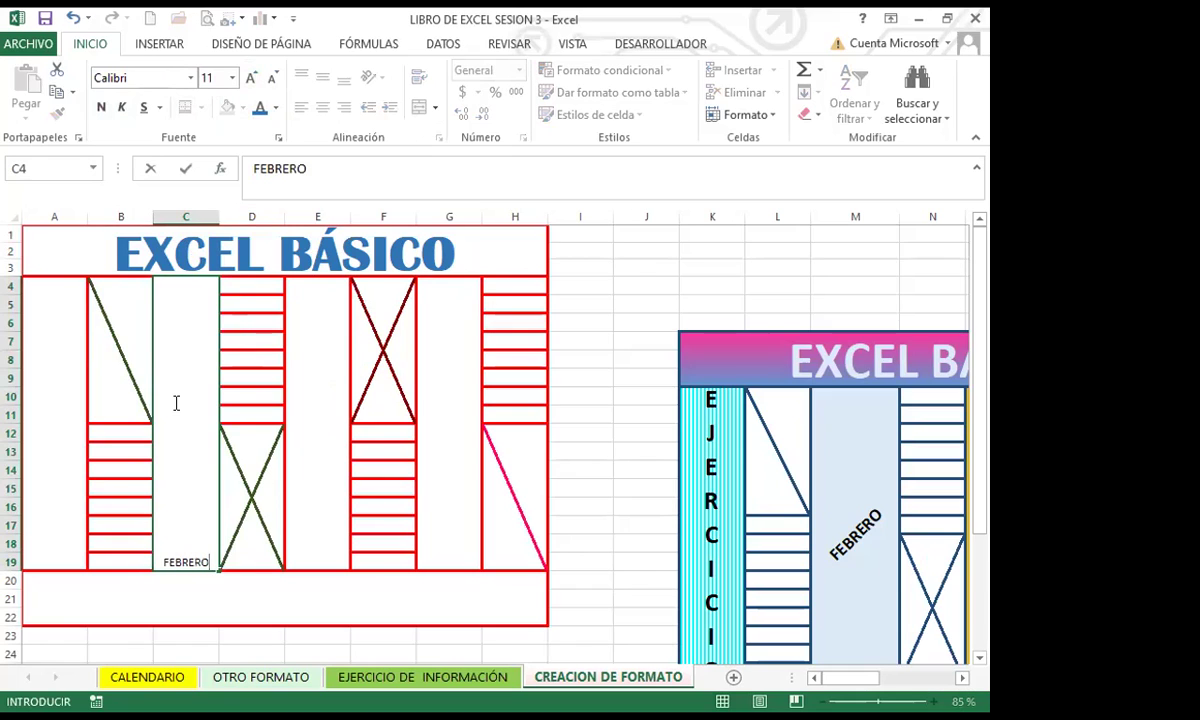
pyautogui.click(254, 441)
# - Slant the FEBRERO text with the ascending angle orientation and centre it vertically in its cell
pyautogui.click(166, 429)
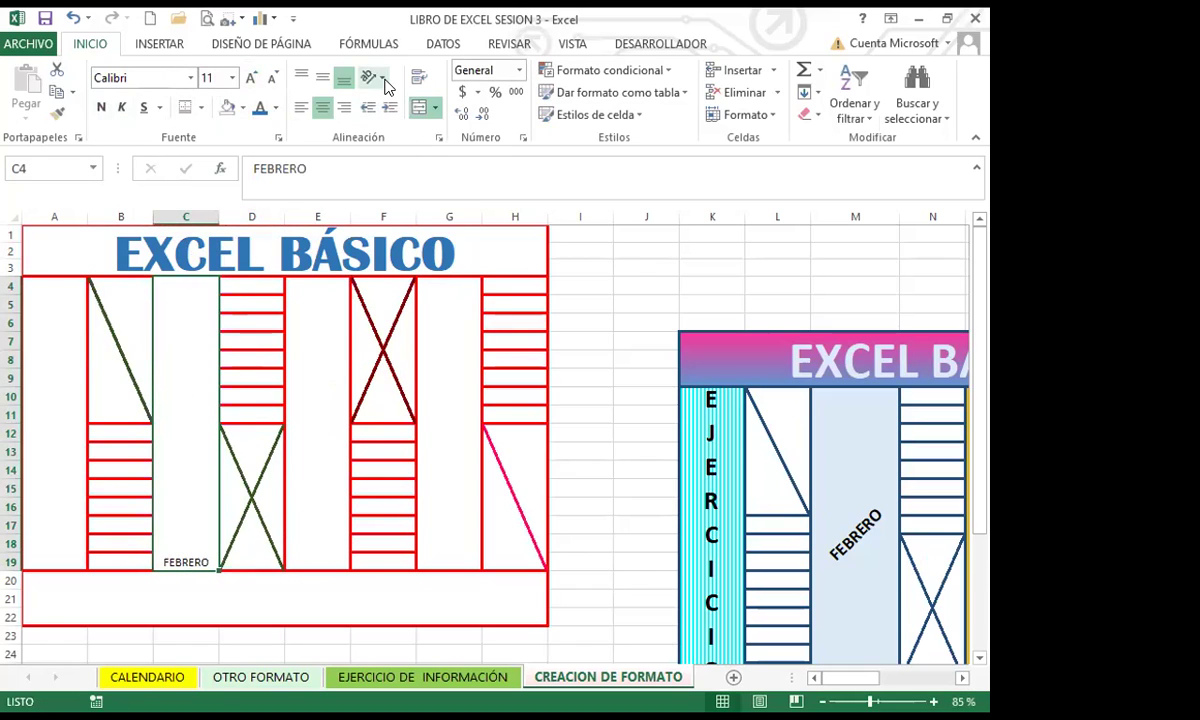
pyautogui.click(384, 79)
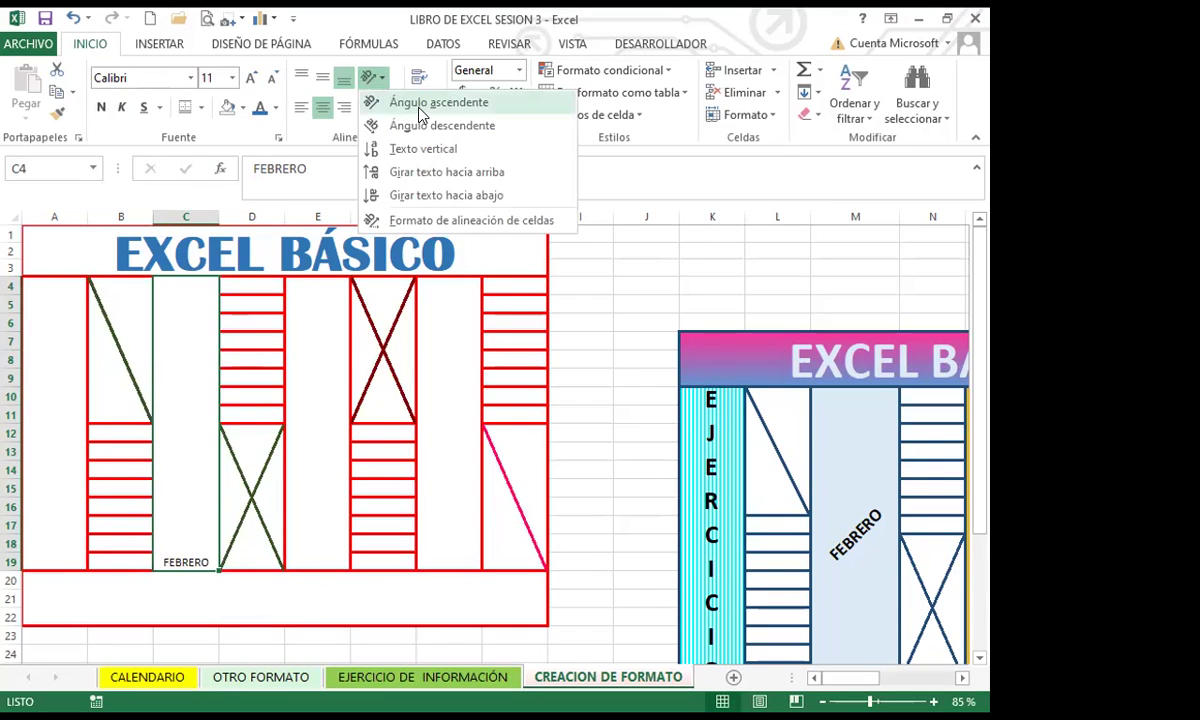
pyautogui.click(418, 103)
pyautogui.click(322, 78)
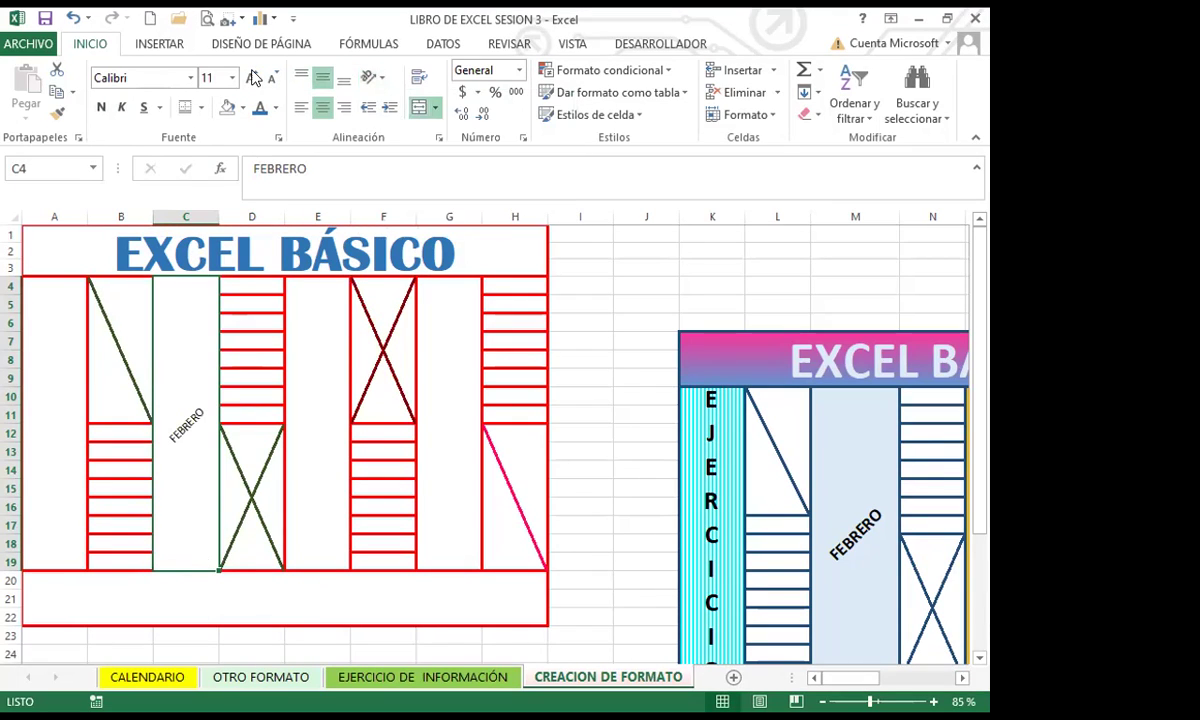
# - Format the FEBRERO text in Arial Black at size 14 so it fits the column
pyautogui.click(252, 79)
pyautogui.click(252, 79)
pyautogui.click(252, 79)
pyautogui.click(190, 78)
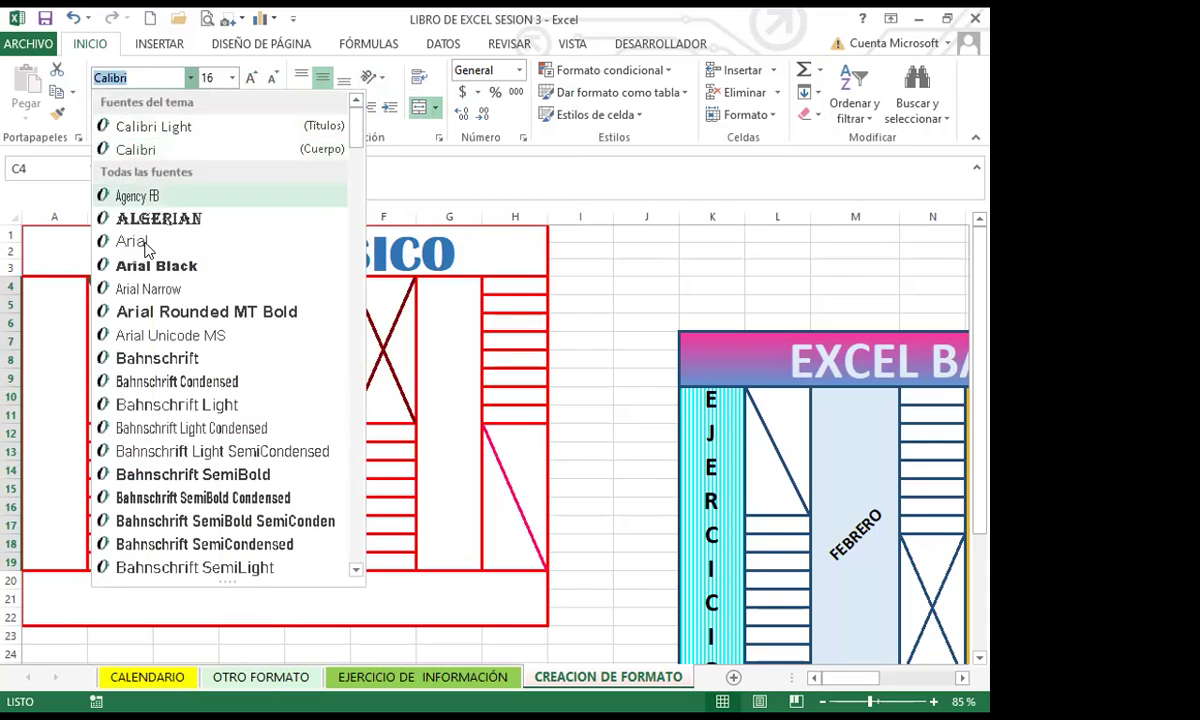
pyautogui.click(150, 265)
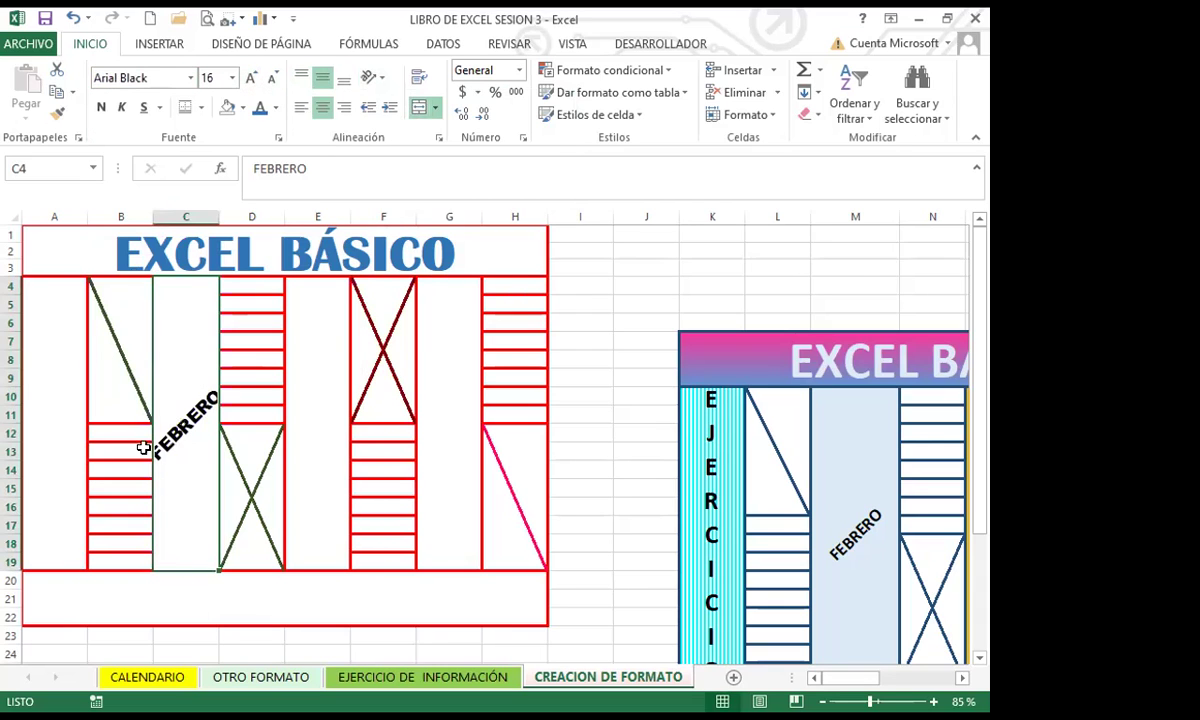
pyautogui.click(274, 79)
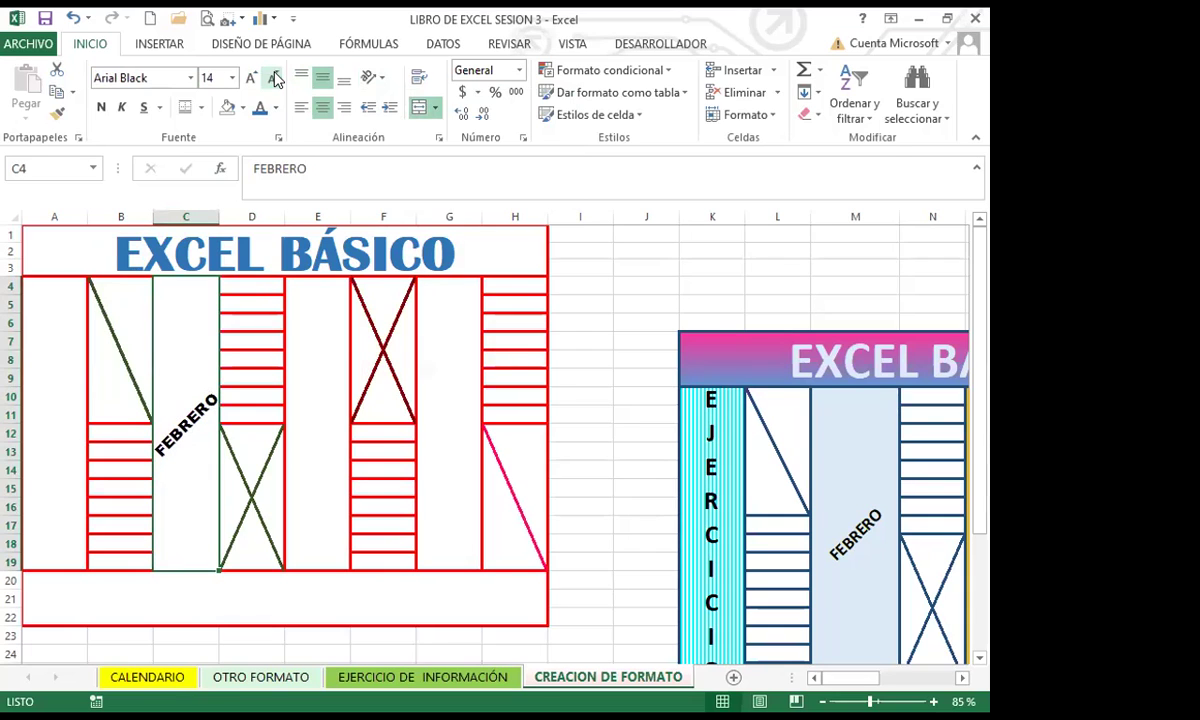
# - Enter the person's first name in capitals in the merged cell E4:E19
pyautogui.click(323, 393)
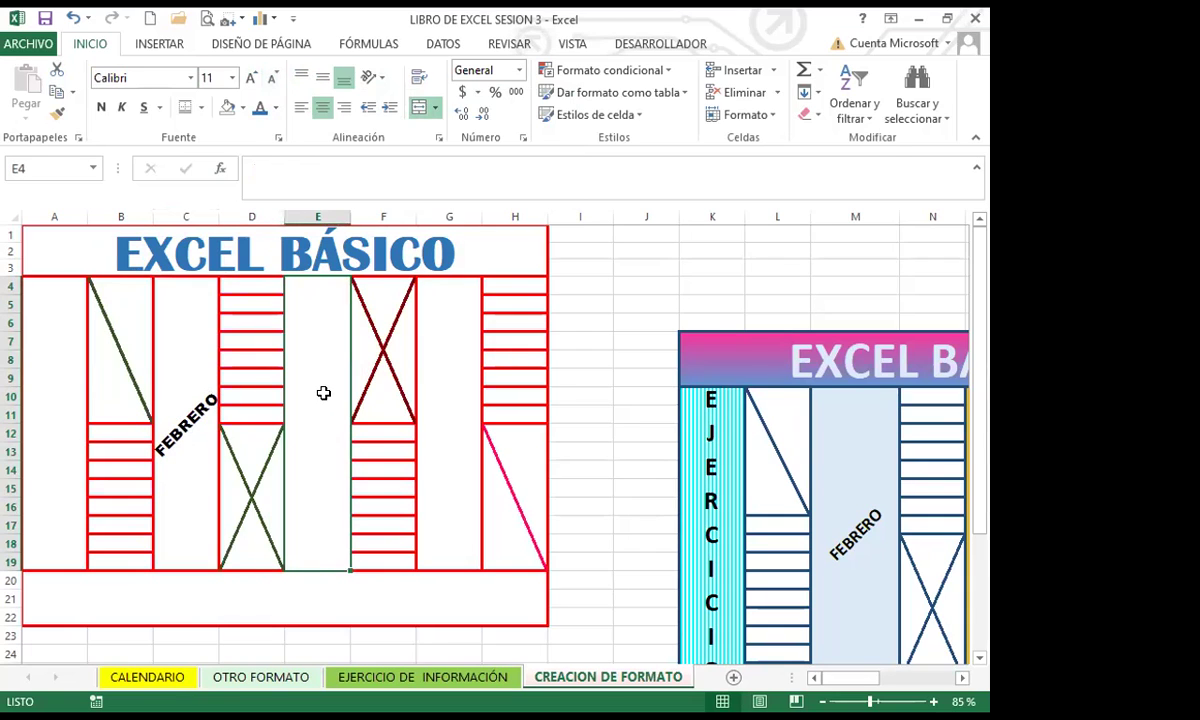
pyautogui.write('VANESSA')
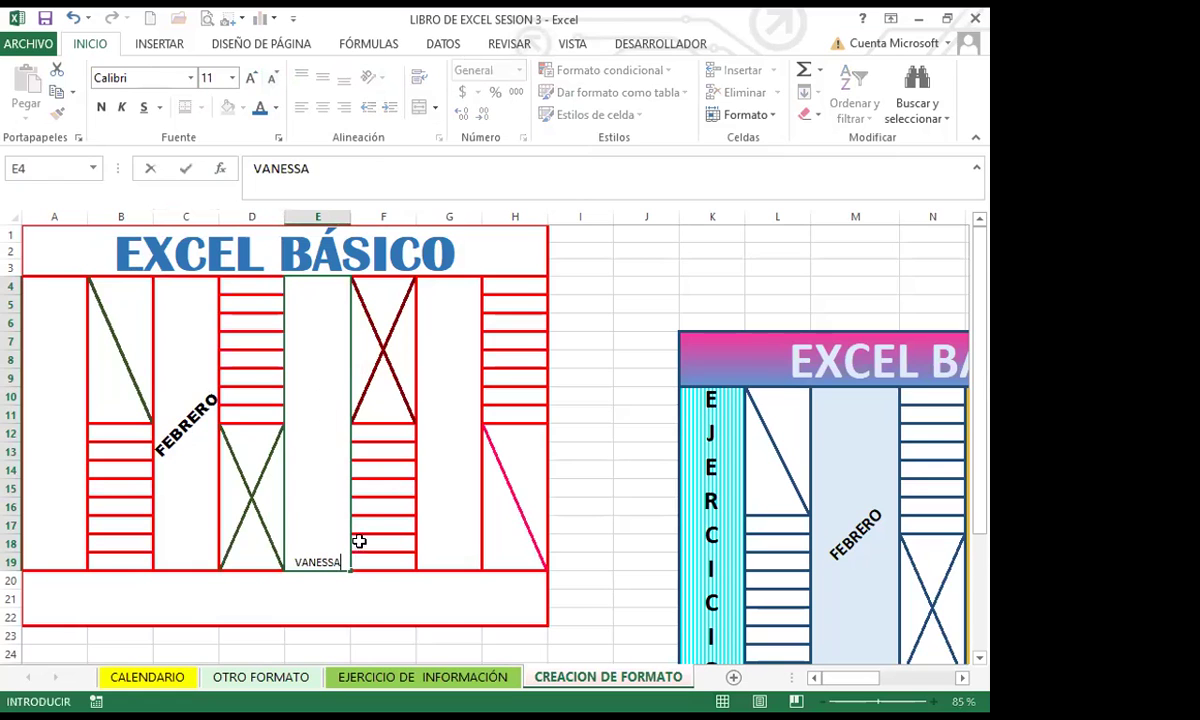
pyautogui.click(383, 506)
pyautogui.moveTo(852, 683); pyautogui.dragTo(840, 685)
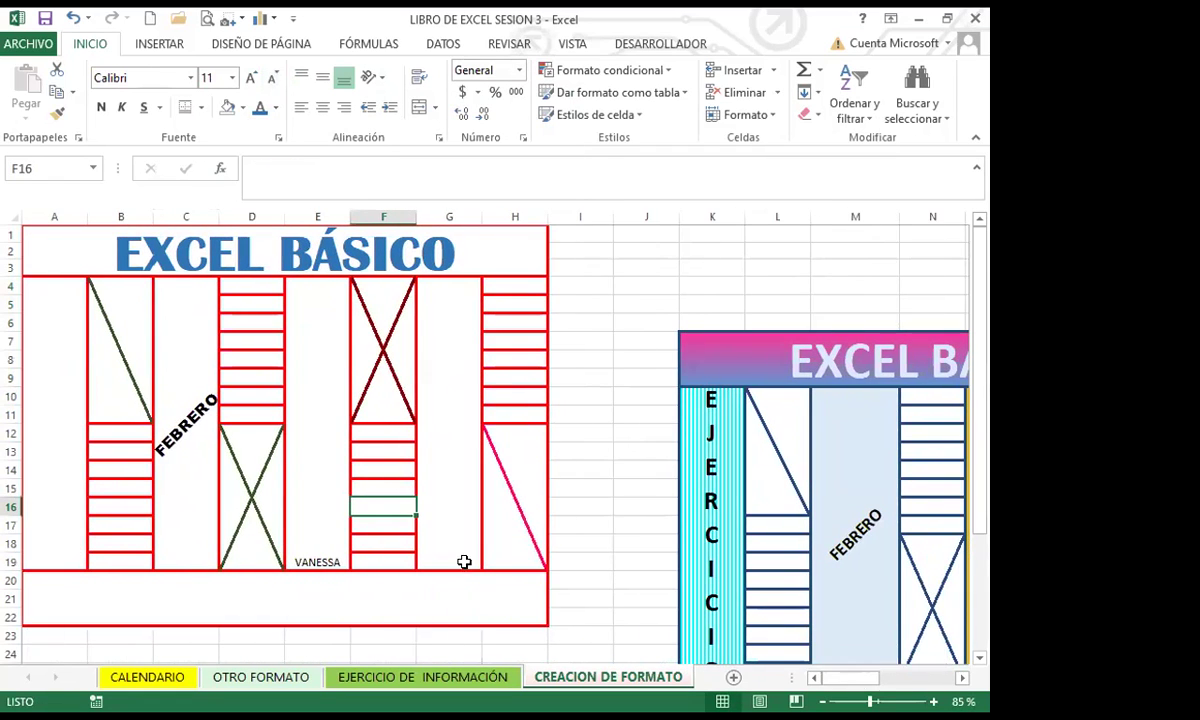
# - Rotate the name in the merged cell E4:E19 upwards and centre it vertically
pyautogui.click(308, 441)
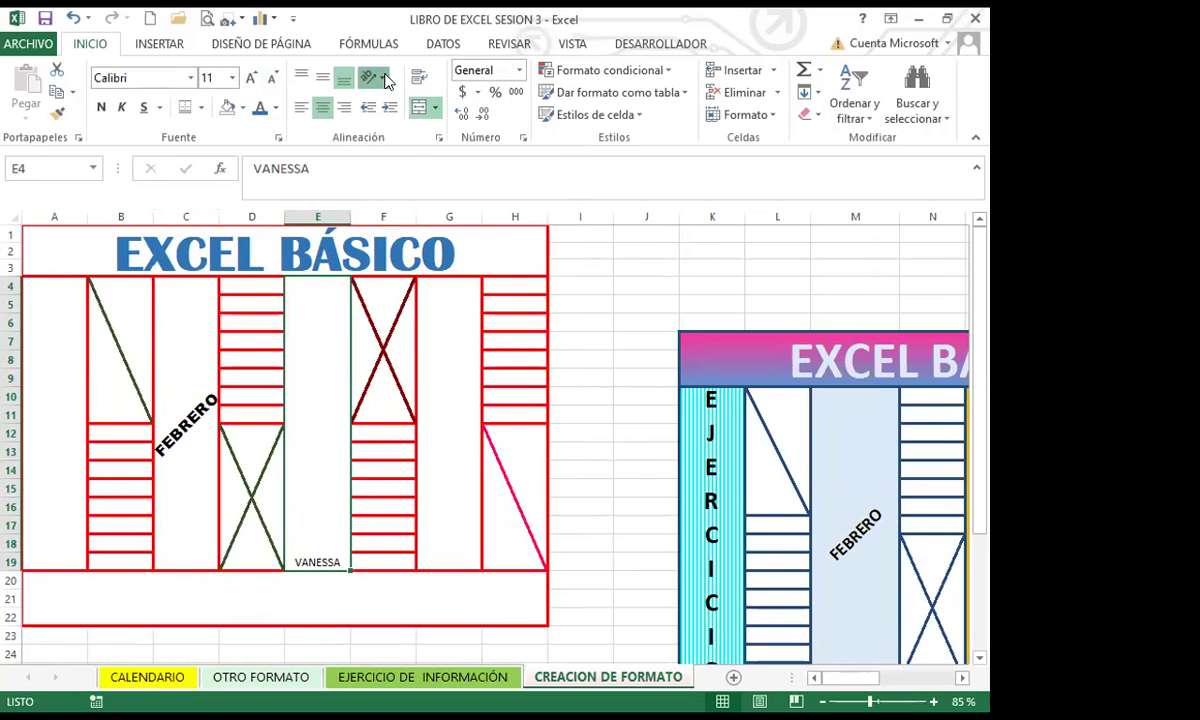
pyautogui.click(377, 78)
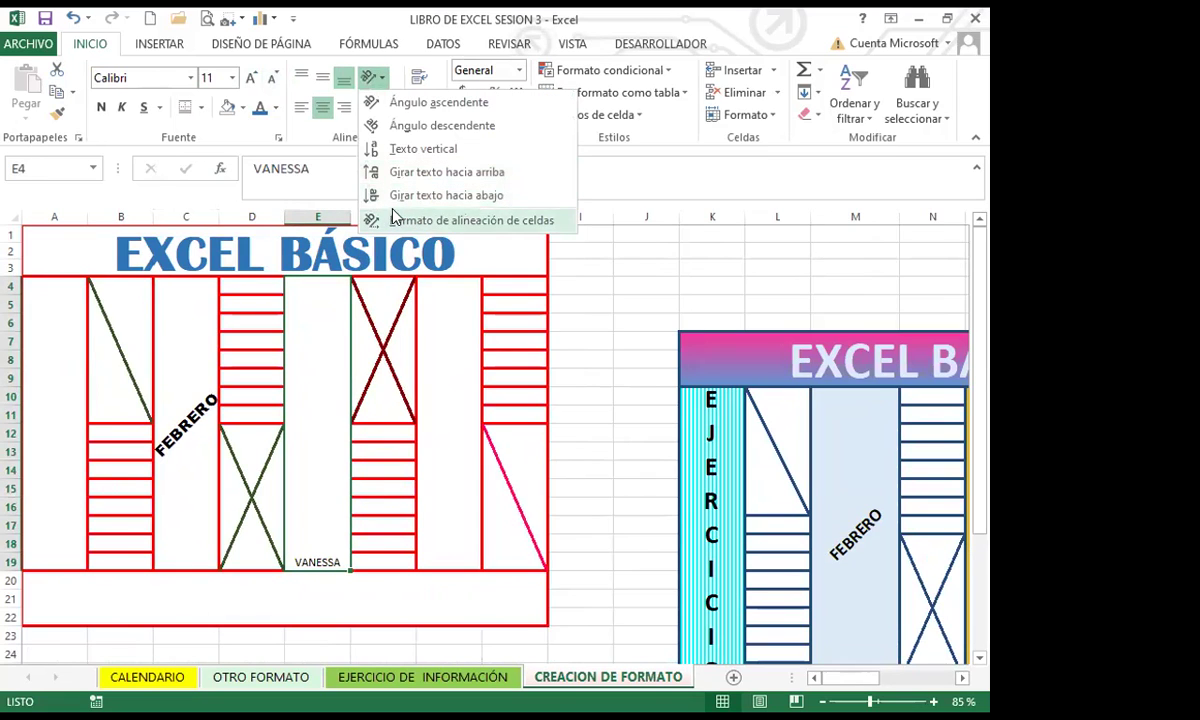
pyautogui.click(405, 173)
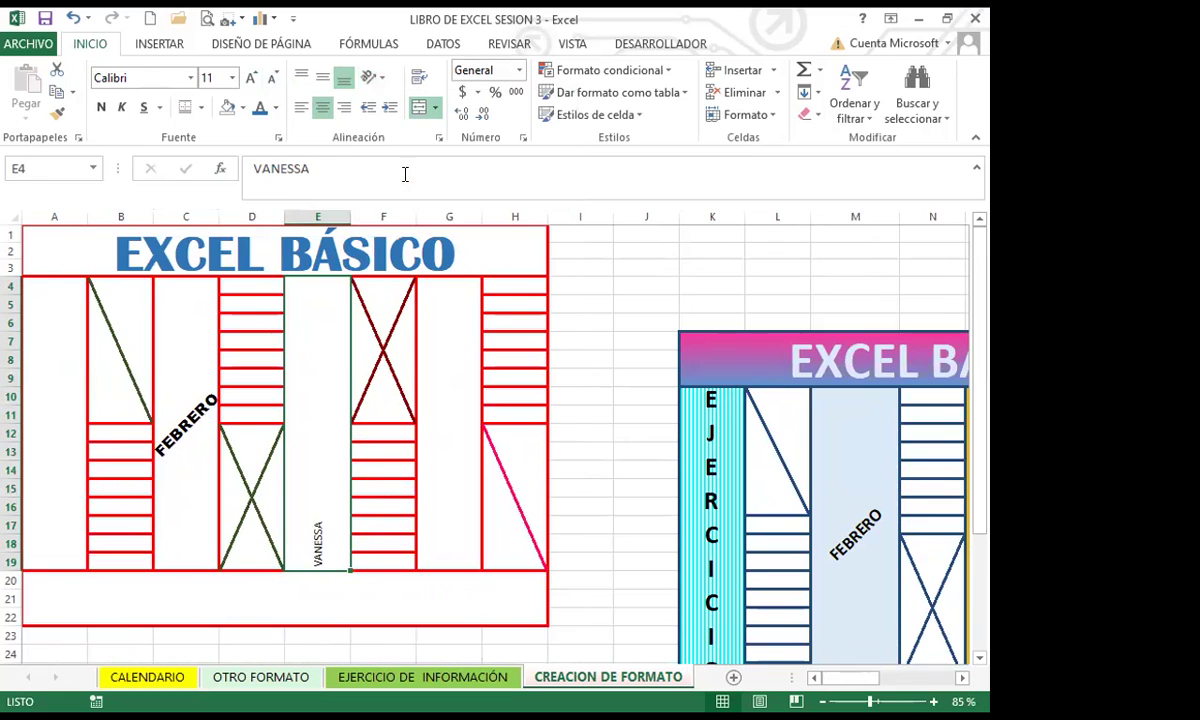
pyautogui.click(322, 77)
# - Make the rotated name in E4:E19 bold and enlarge it to size 28
pyautogui.click(100, 107)
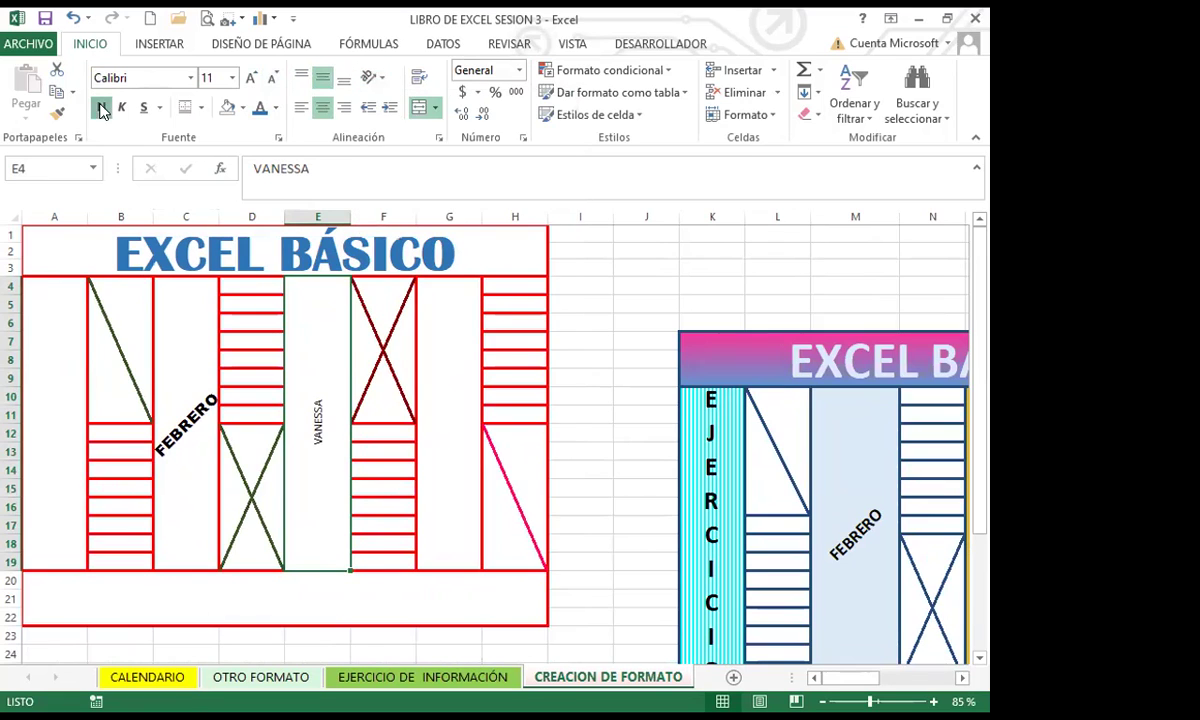
pyautogui.click(251, 77)
pyautogui.click(251, 77)
pyautogui.click(251, 77)
pyautogui.click(251, 77)
pyautogui.click(251, 77)
pyautogui.click(251, 77)
pyautogui.click(251, 77)
# - Change the font of the rotated name in E4:E19 to Cooper Black
pyautogui.click(189, 77)
pyautogui.scroll(-9, 218, 470)
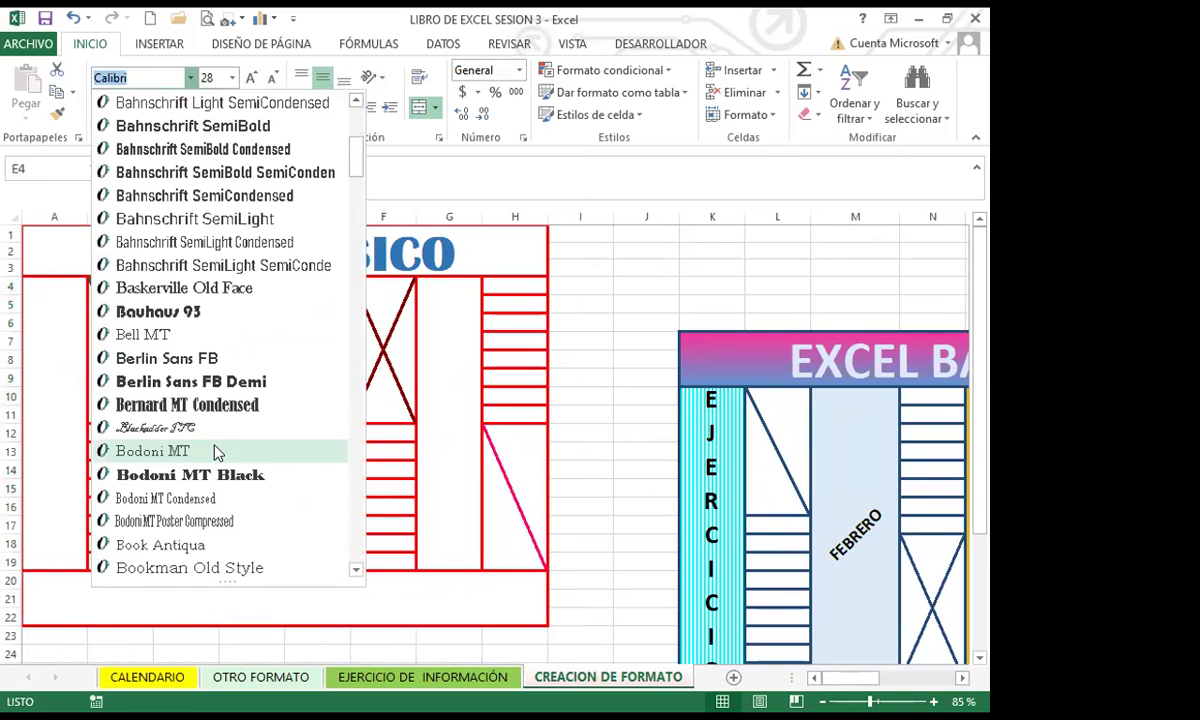
pyautogui.scroll(-5, 218, 483)
pyautogui.click(180, 424)
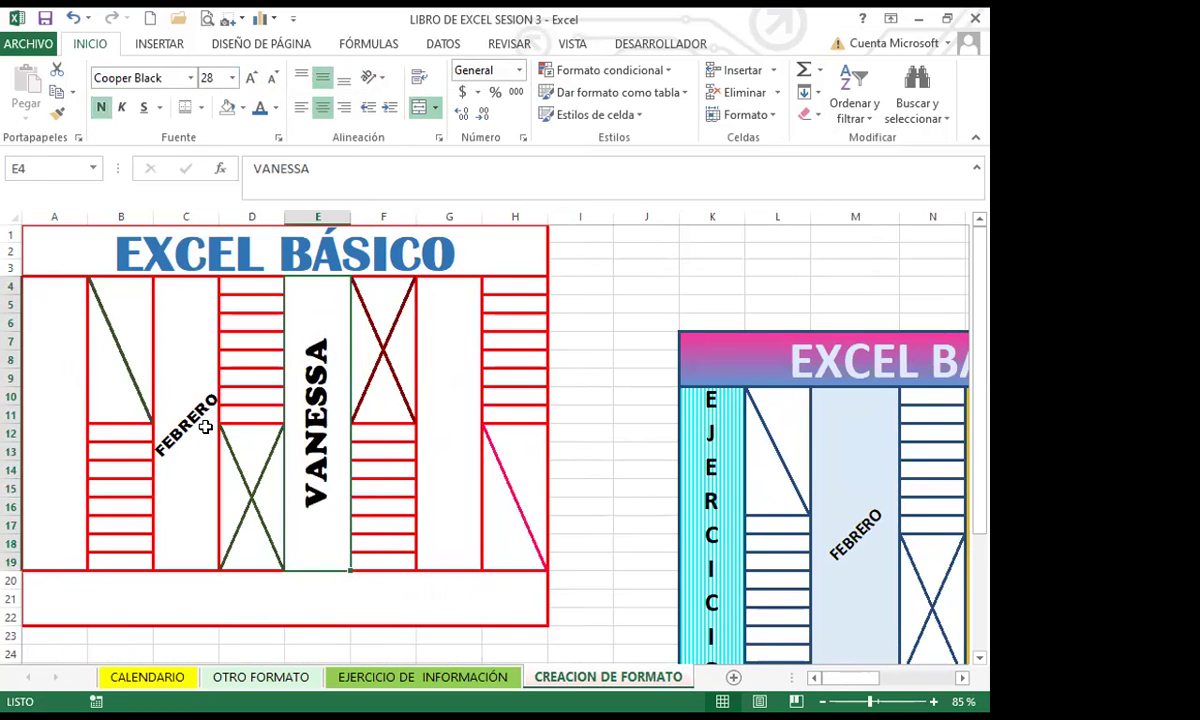
# - Set the rotated name in E4:E19 to size 36 and colour it bright pink
pyautogui.click(251, 77)
pyautogui.click(251, 77)
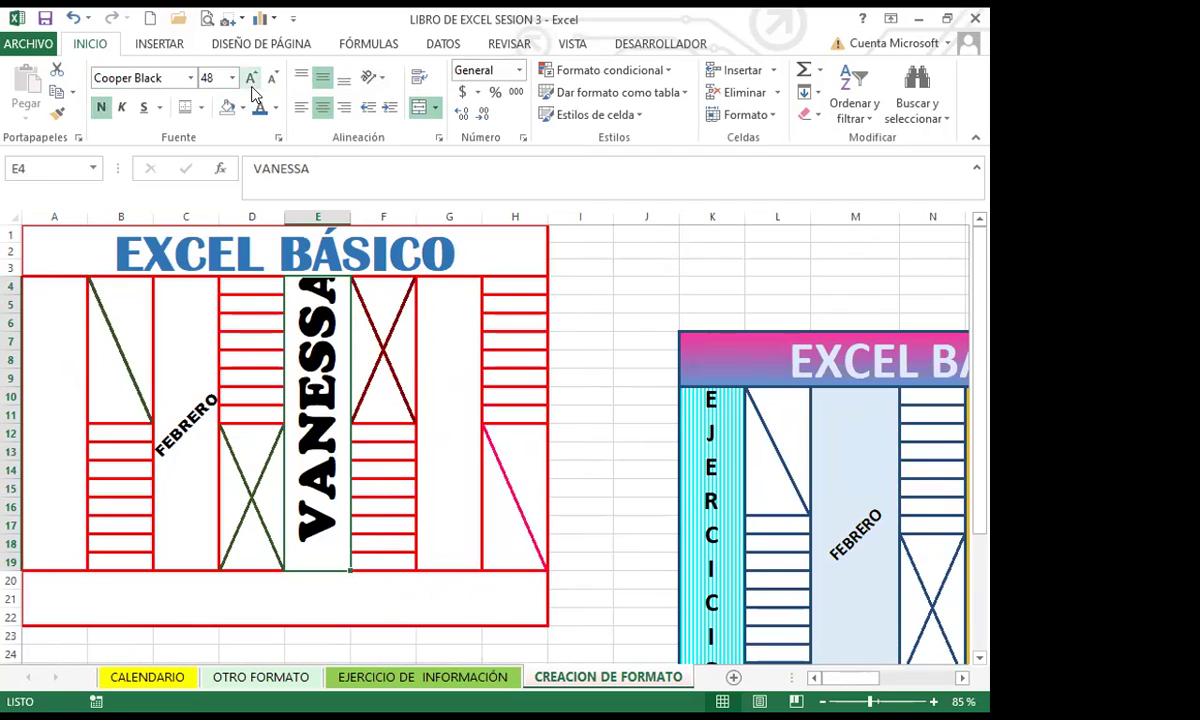
pyautogui.click(271, 80)
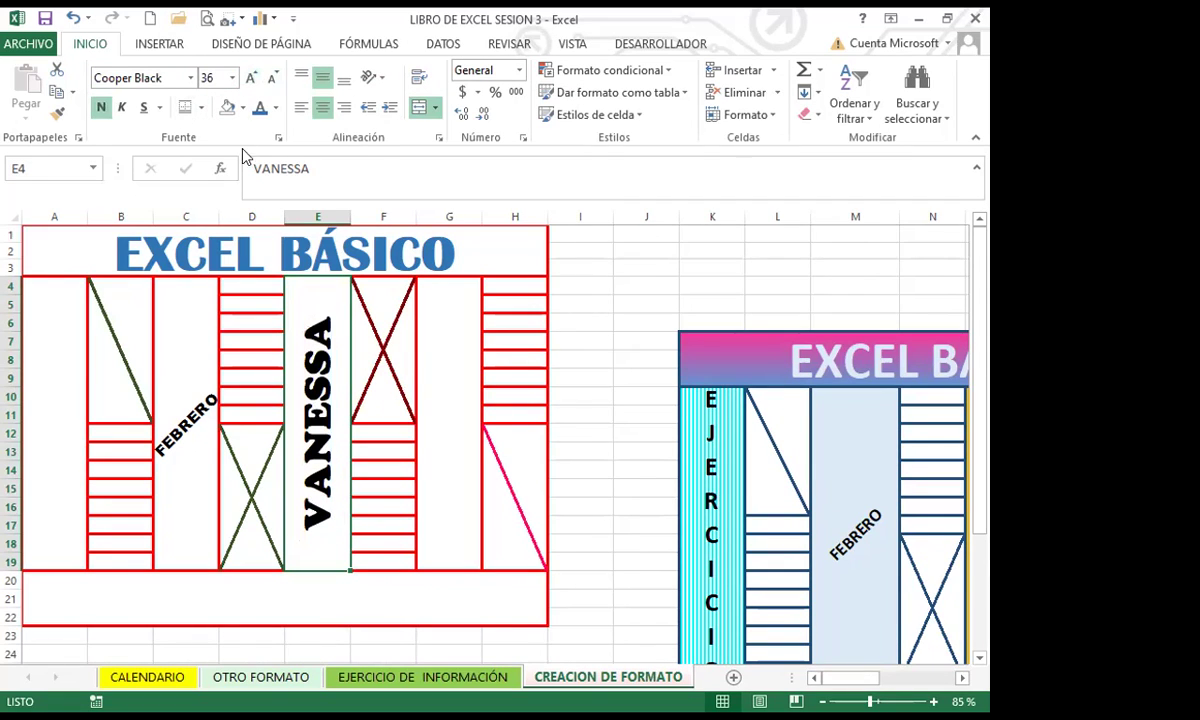
pyautogui.click(276, 108)
pyautogui.click(256, 319)
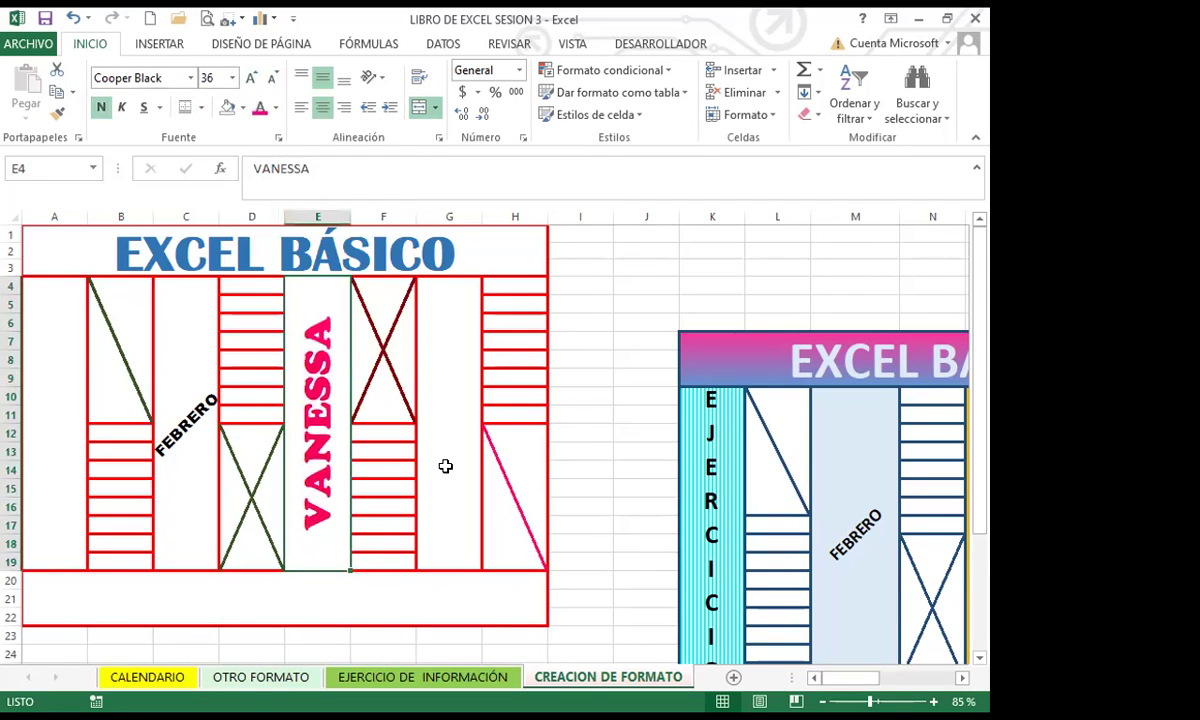
# - Enter INSAFORP in the merged cell G4:G19
pyautogui.click(451, 425)
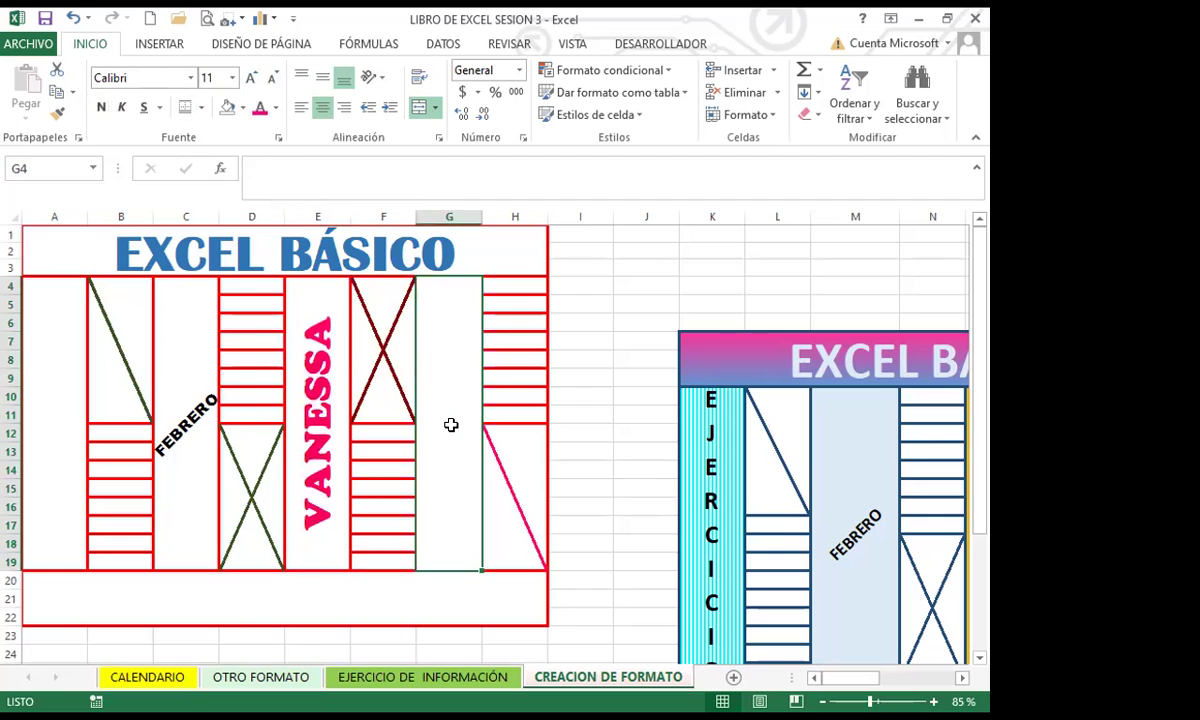
pyautogui.write('INSAFORP')
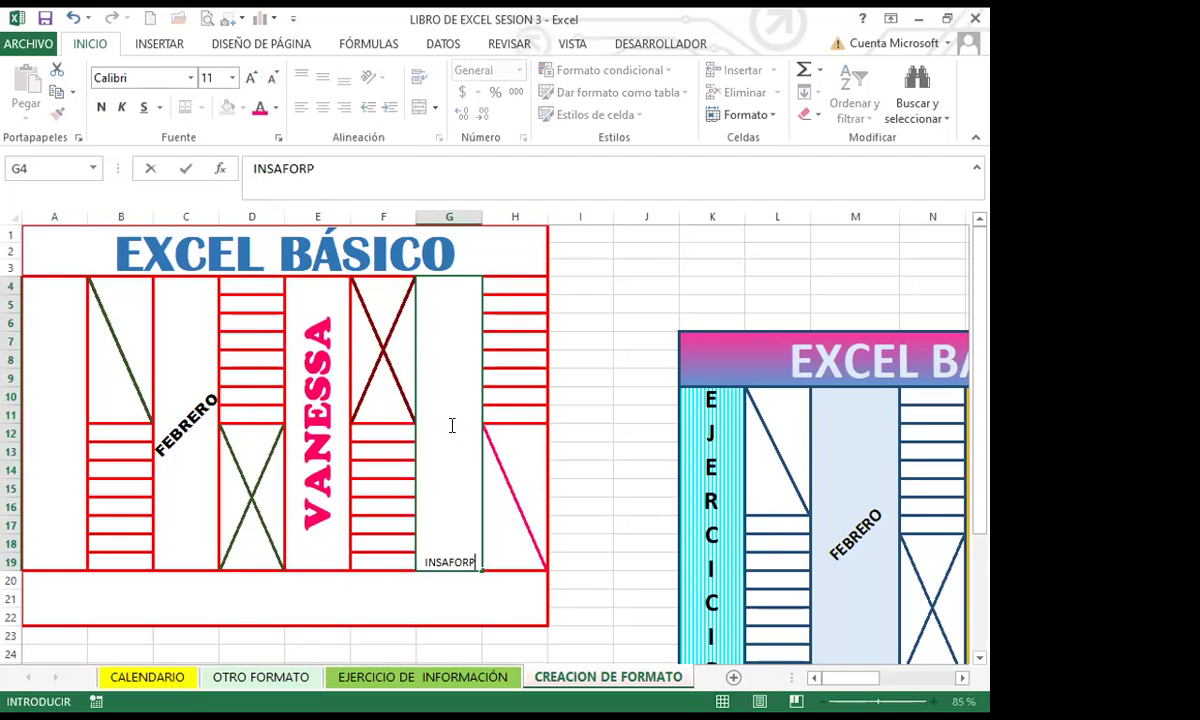
pyautogui.press('Return')
# - Centre the INSAFORP text vertically in its cell and rotate it downwards
pyautogui.click(455, 463)
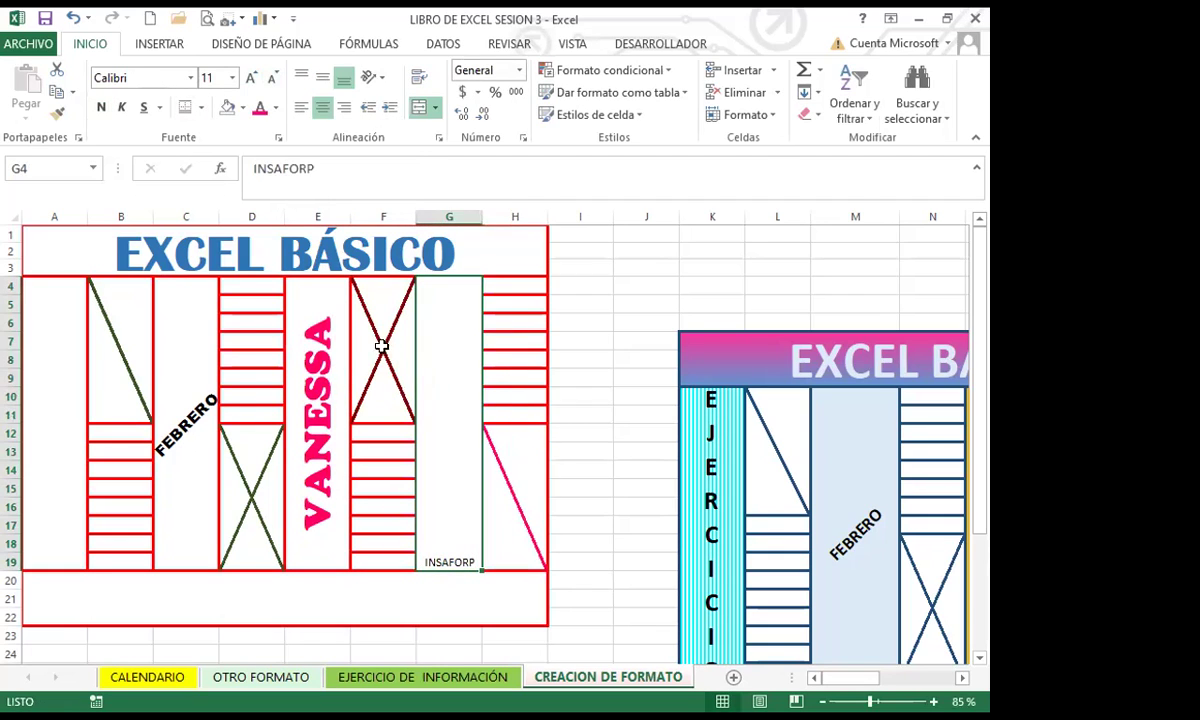
pyautogui.click(322, 77)
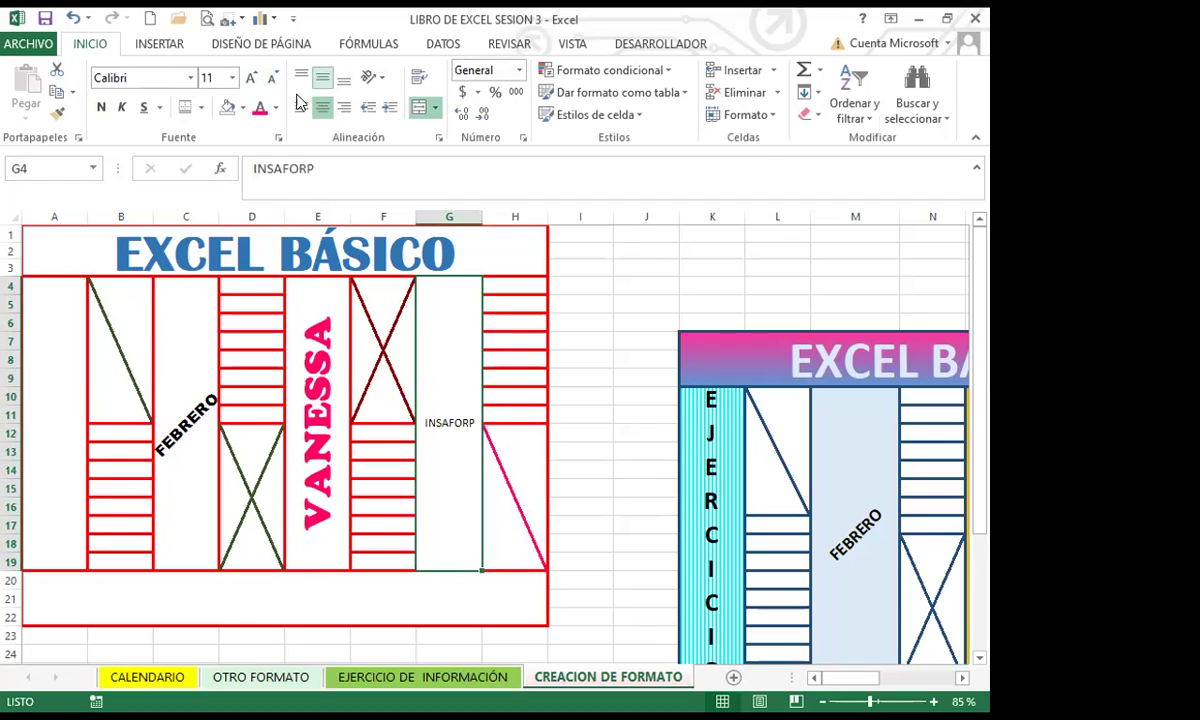
pyautogui.click(376, 78)
pyautogui.click(378, 195)
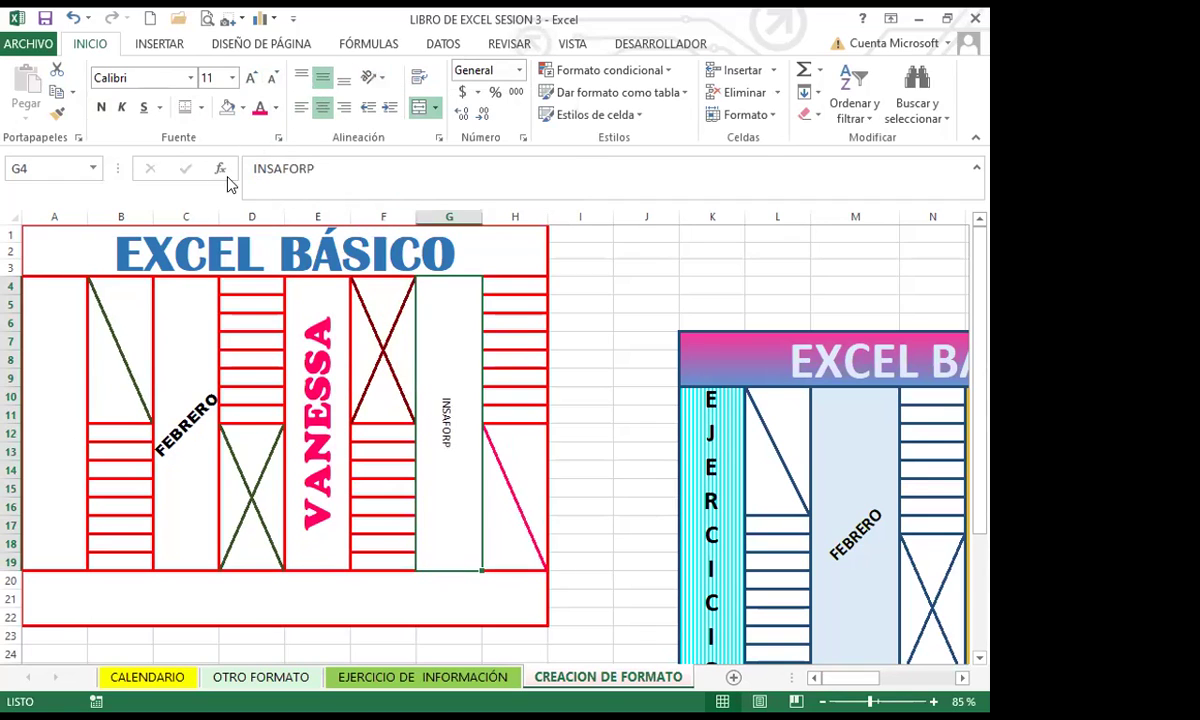
# - Make the INSAFORP text in G4:G19 bold and set its font to Bauhaus 93
pyautogui.click(100, 107)
pyautogui.click(190, 77)
pyautogui.scroll(-5, 195, 428)
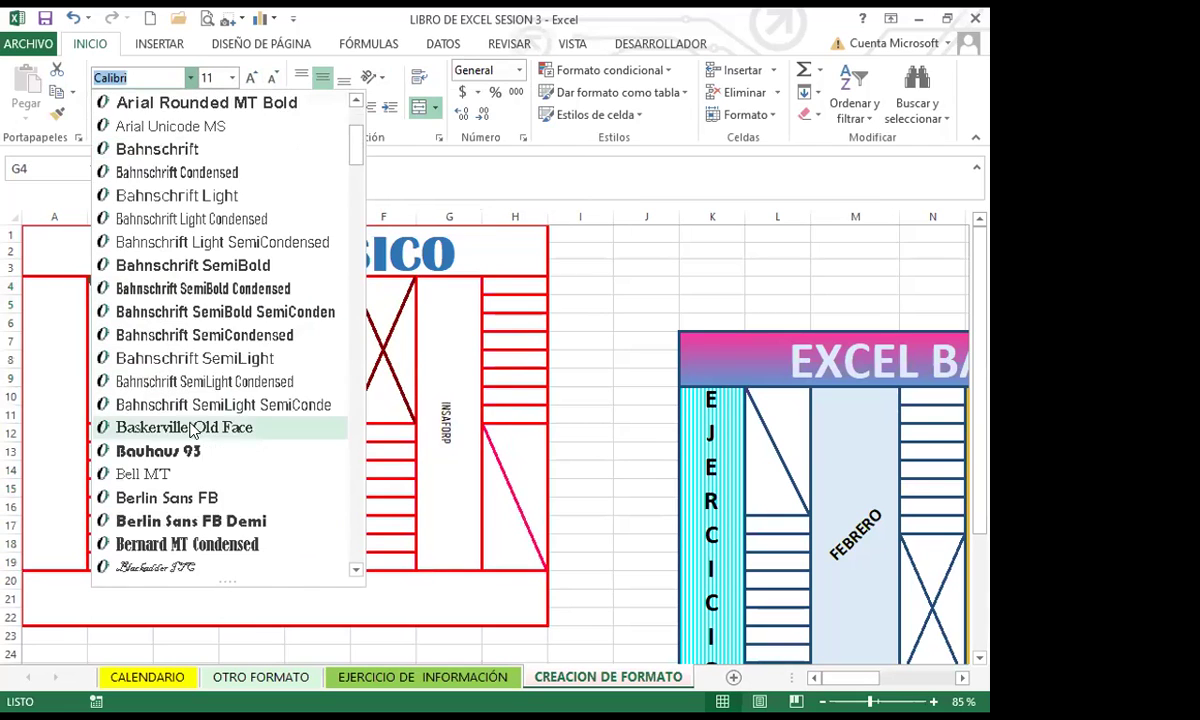
pyautogui.click(160, 381)
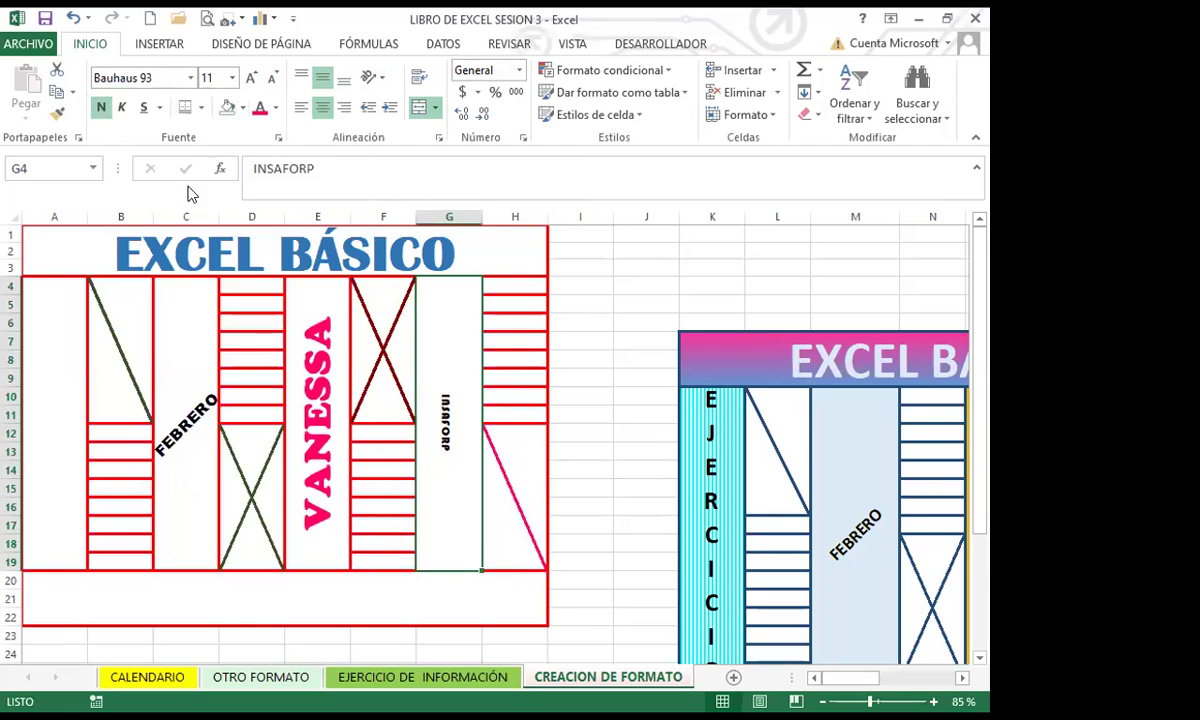
# - Set the INSAFORP text in G4:G19 to size 48
pyautogui.click(251, 79)
pyautogui.click(251, 79)
pyautogui.click(251, 79)
pyautogui.click(251, 79)
pyautogui.click(251, 79)
pyautogui.click(251, 79)
pyautogui.click(251, 79)
pyautogui.click(251, 79)
pyautogui.click(251, 79)
pyautogui.click(251, 79)
pyautogui.click(251, 79)
pyautogui.click(251, 79)
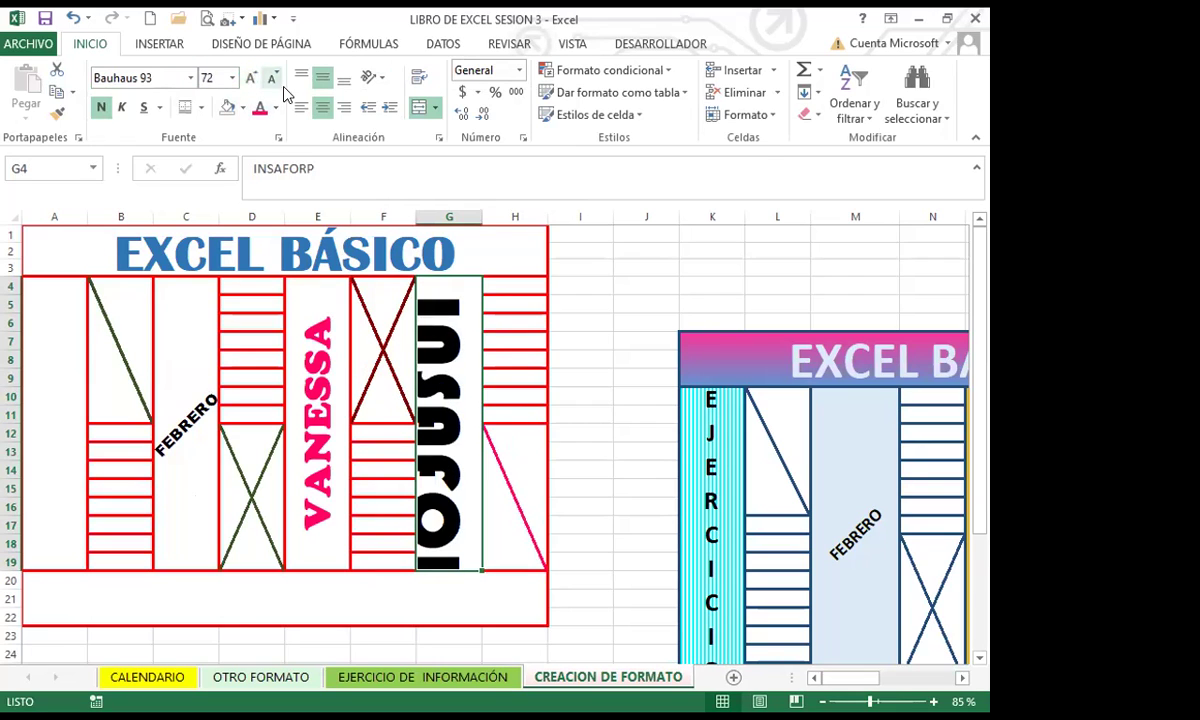
pyautogui.click(272, 80)
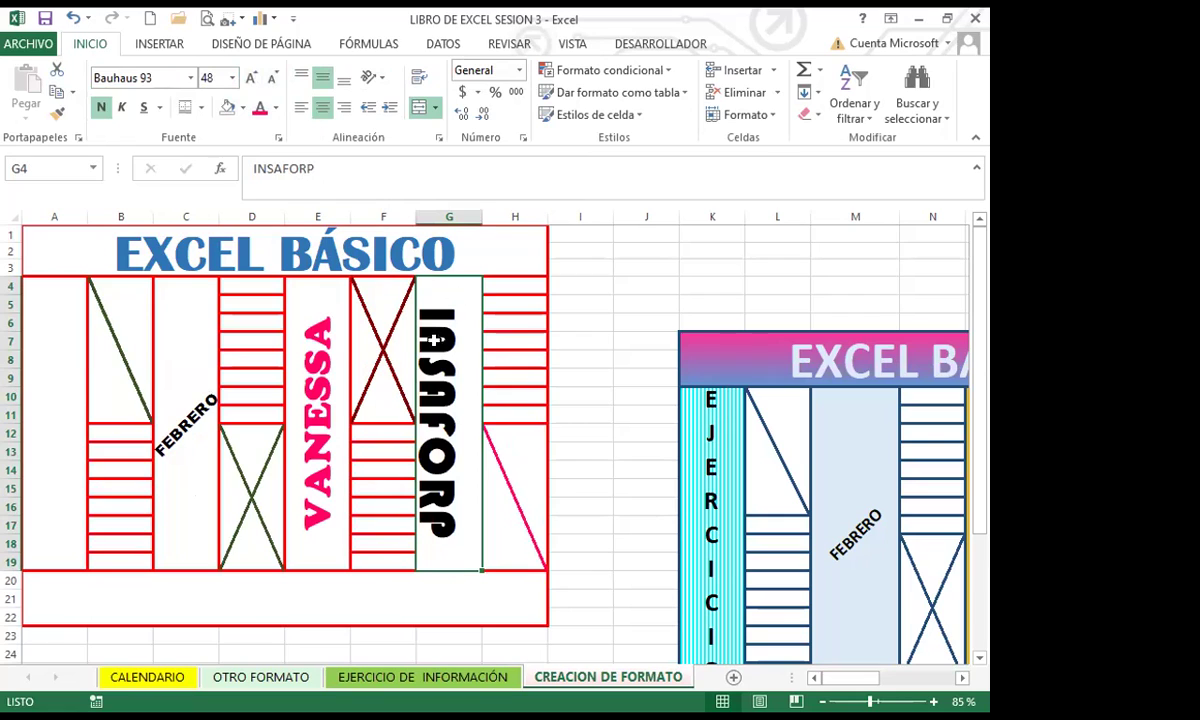
# - Switch off horizontal centring for INSAFORP and colour the text dark blue-grey
pyautogui.click(320, 110)
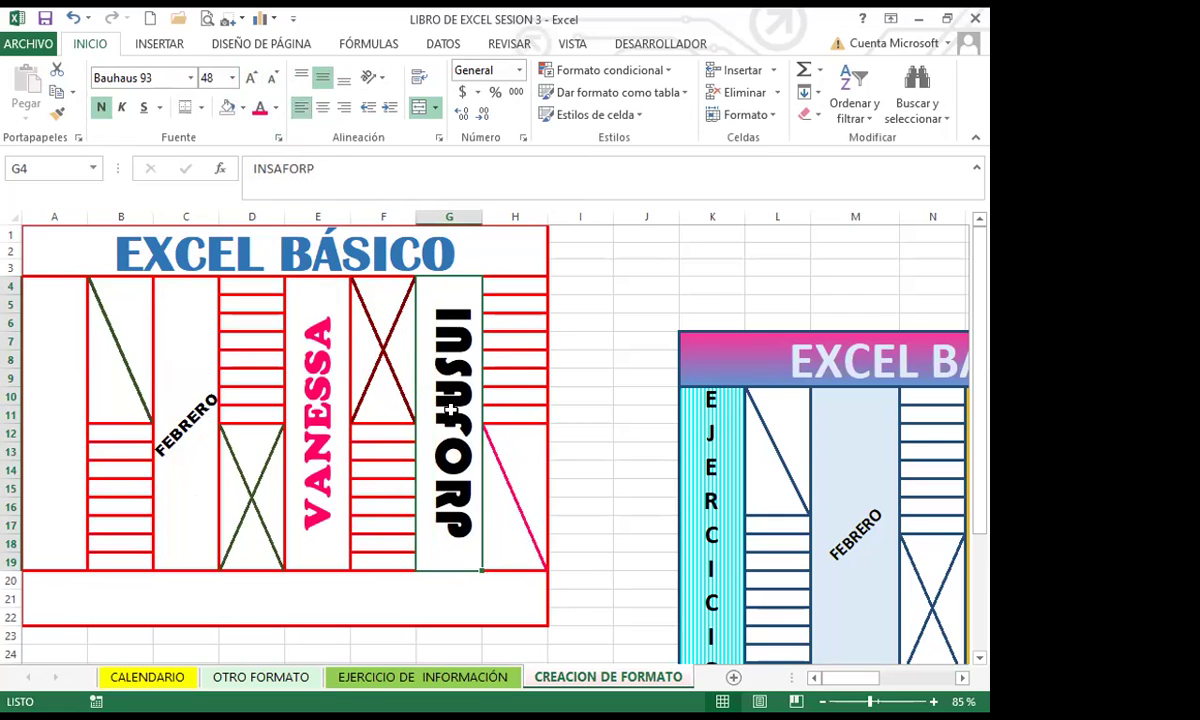
pyautogui.click(277, 110)
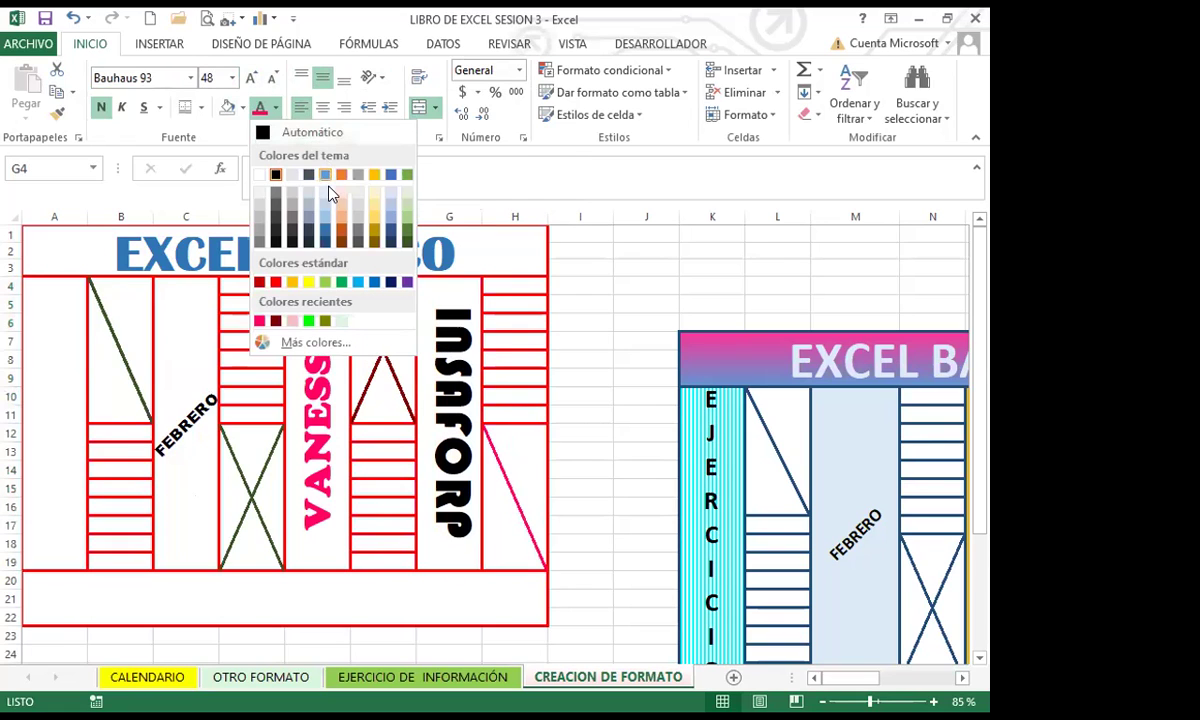
pyautogui.click(308, 245)
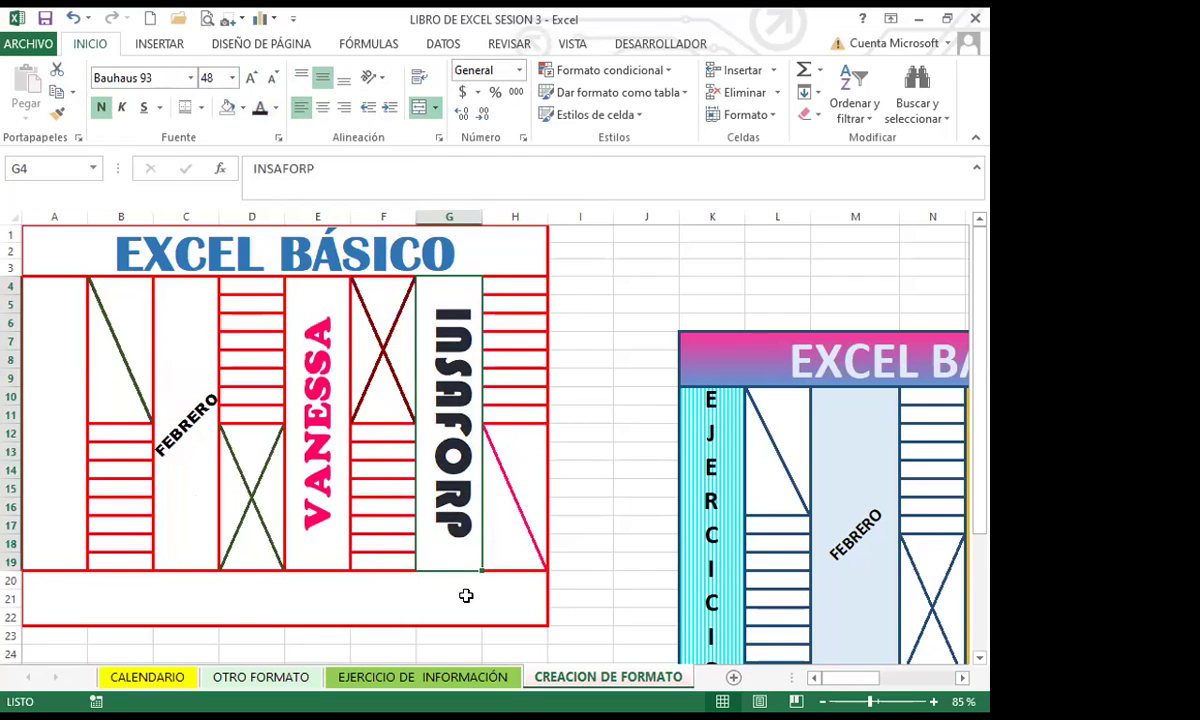
pyautogui.click(466, 595)
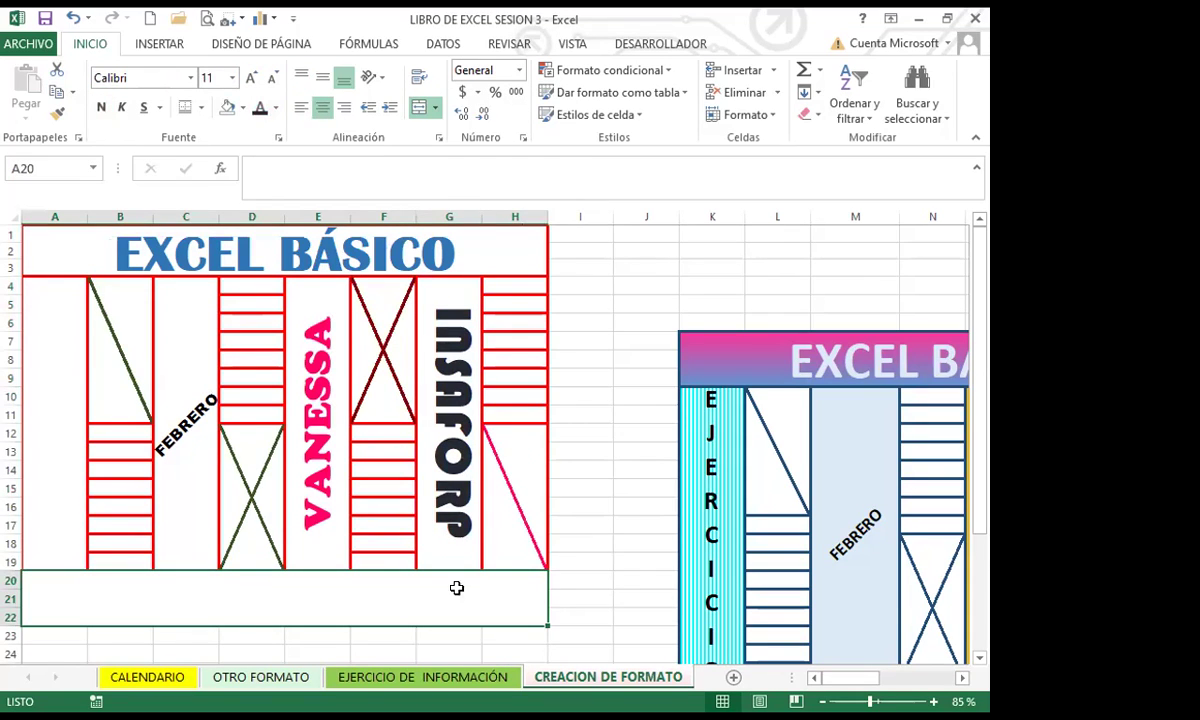
# - Enter EJERCICIO in the merged cell A4:A19
pyautogui.click(59, 365)
pyautogui.write('EJERCICIO')
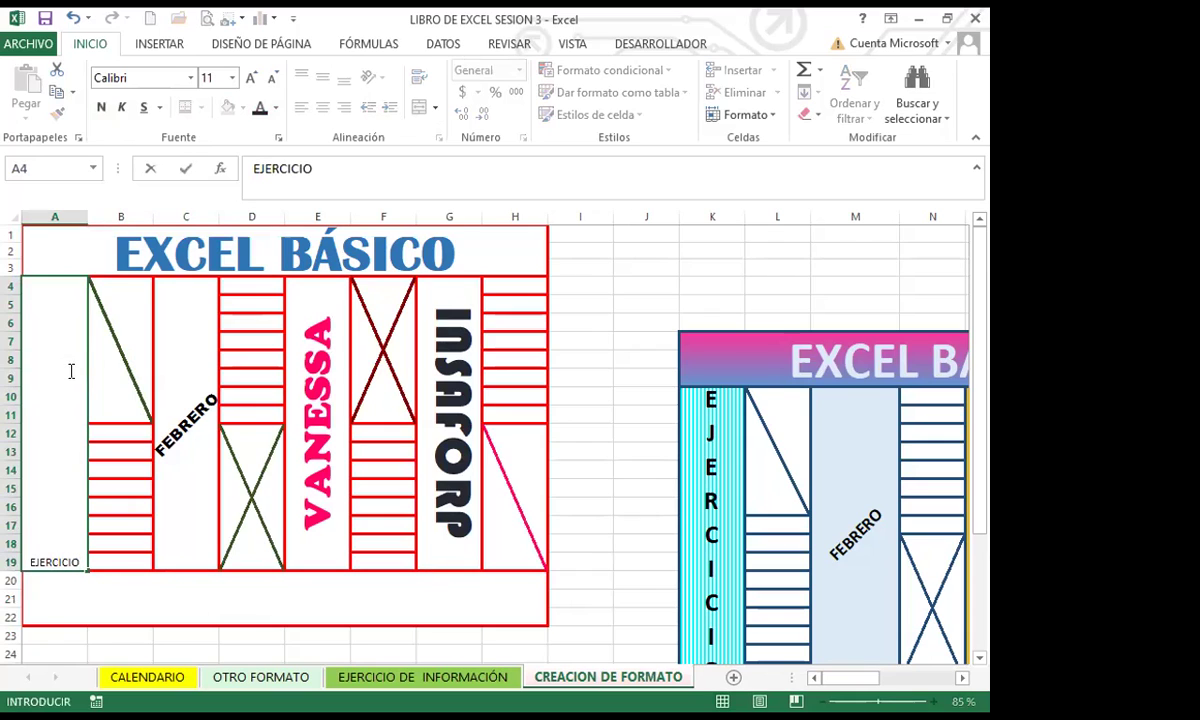
pyautogui.click(54, 376)
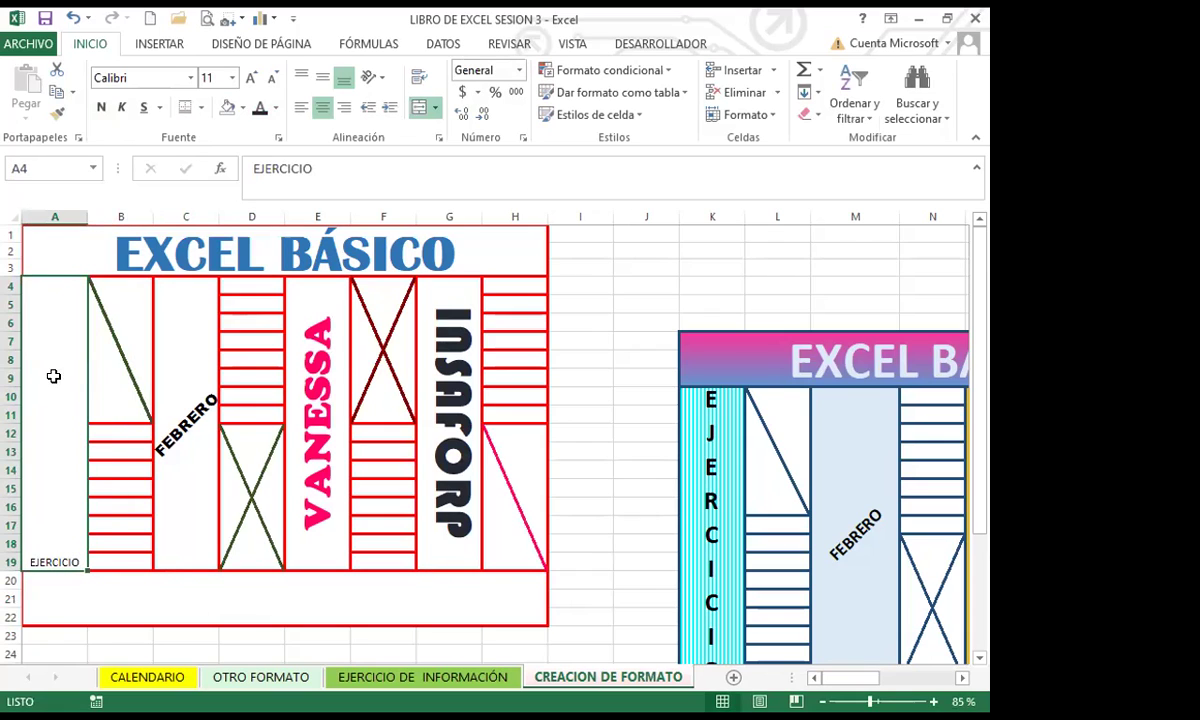
# - Stack the EJERCICIO letters as vertical text and make them bold at size 18
pyautogui.click(368, 77)
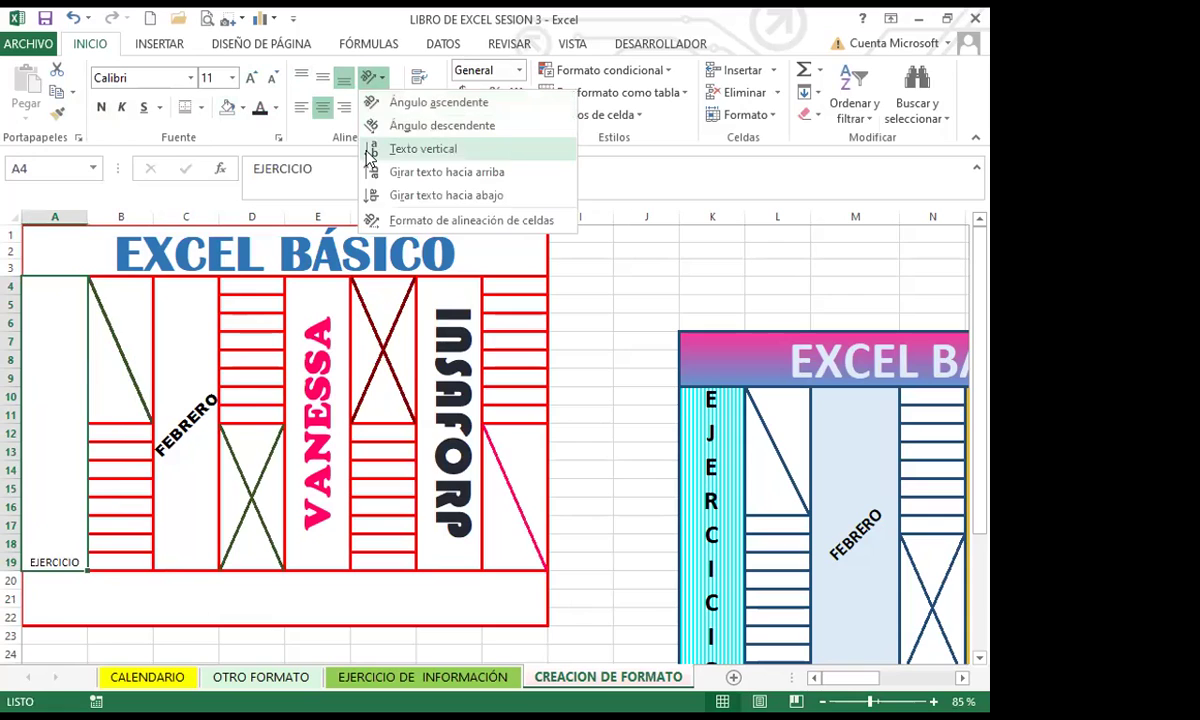
pyautogui.click(420, 148)
pyautogui.click(100, 107)
pyautogui.click(251, 78)
pyautogui.click(251, 78)
pyautogui.click(251, 78)
pyautogui.click(251, 78)
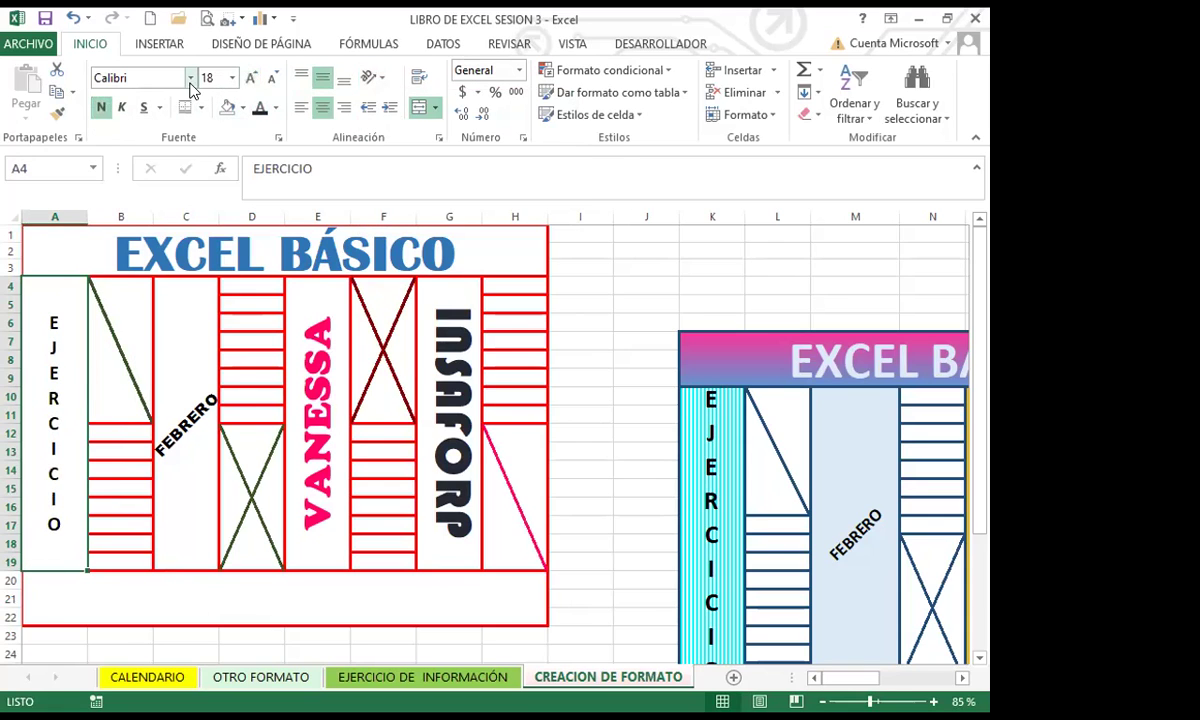
# - Change the font of EJERCICIO in A4:A19 to Franklin Gothic Heavy
pyautogui.click(190, 82)
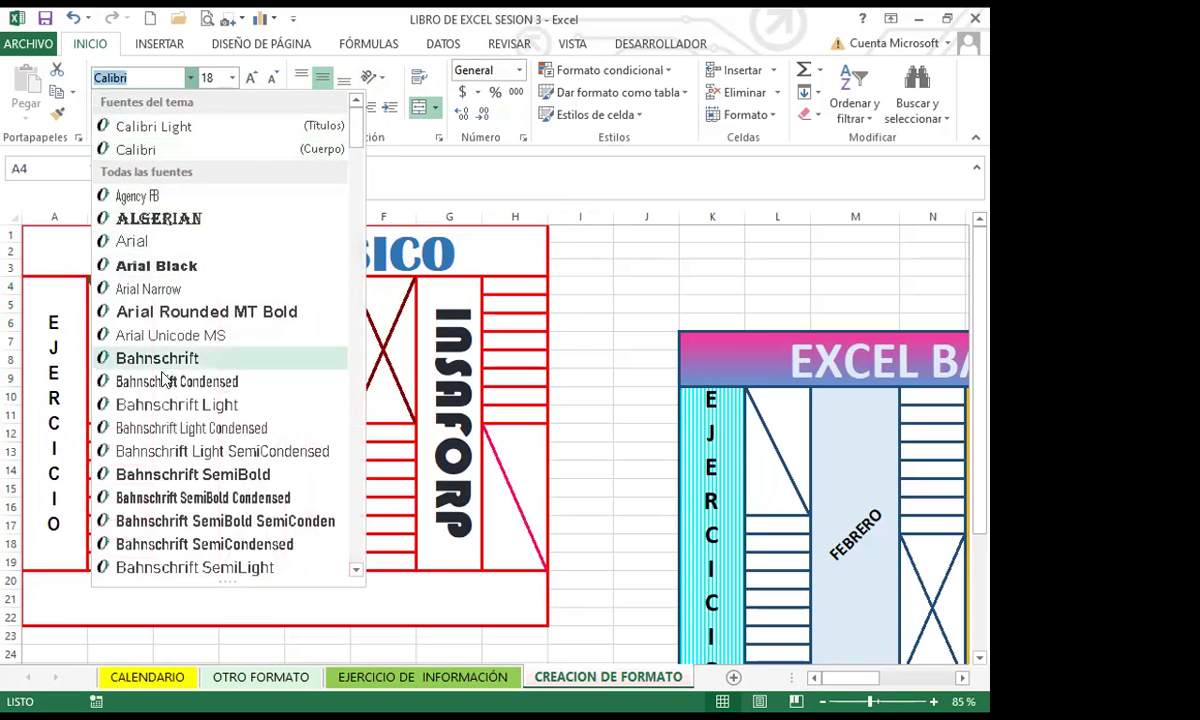
pyautogui.scroll(-8, 210, 468)
pyautogui.scroll(-13, 210, 468)
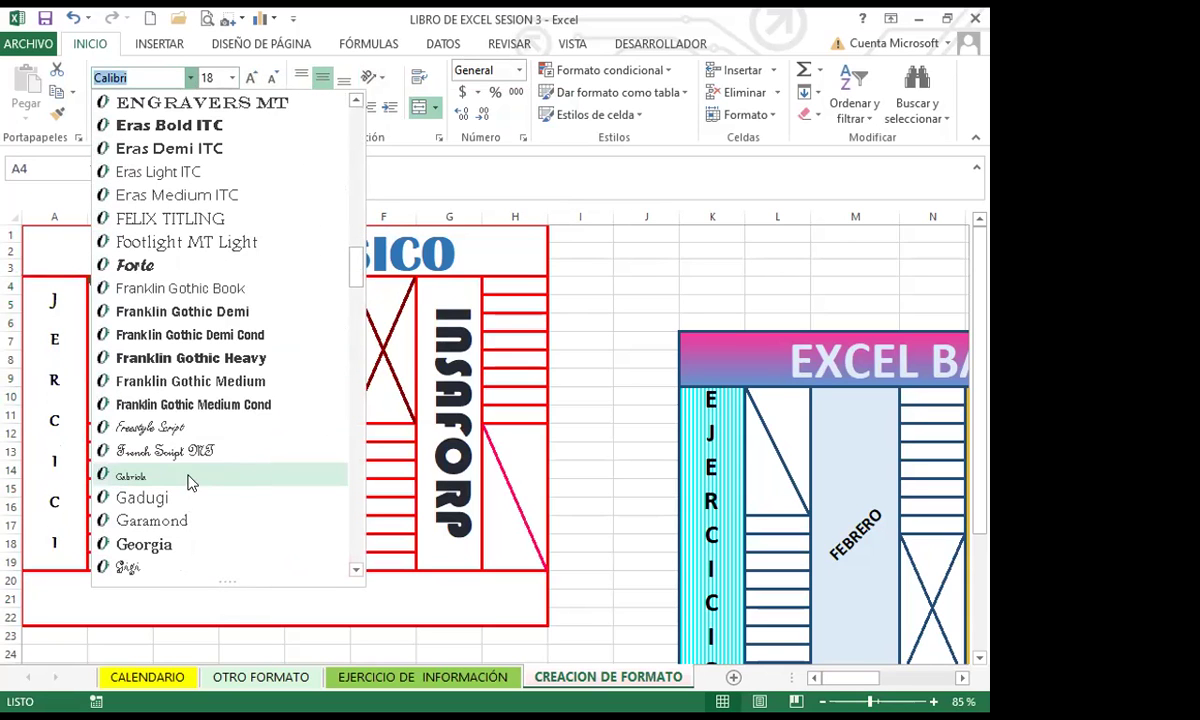
pyautogui.click(192, 357)
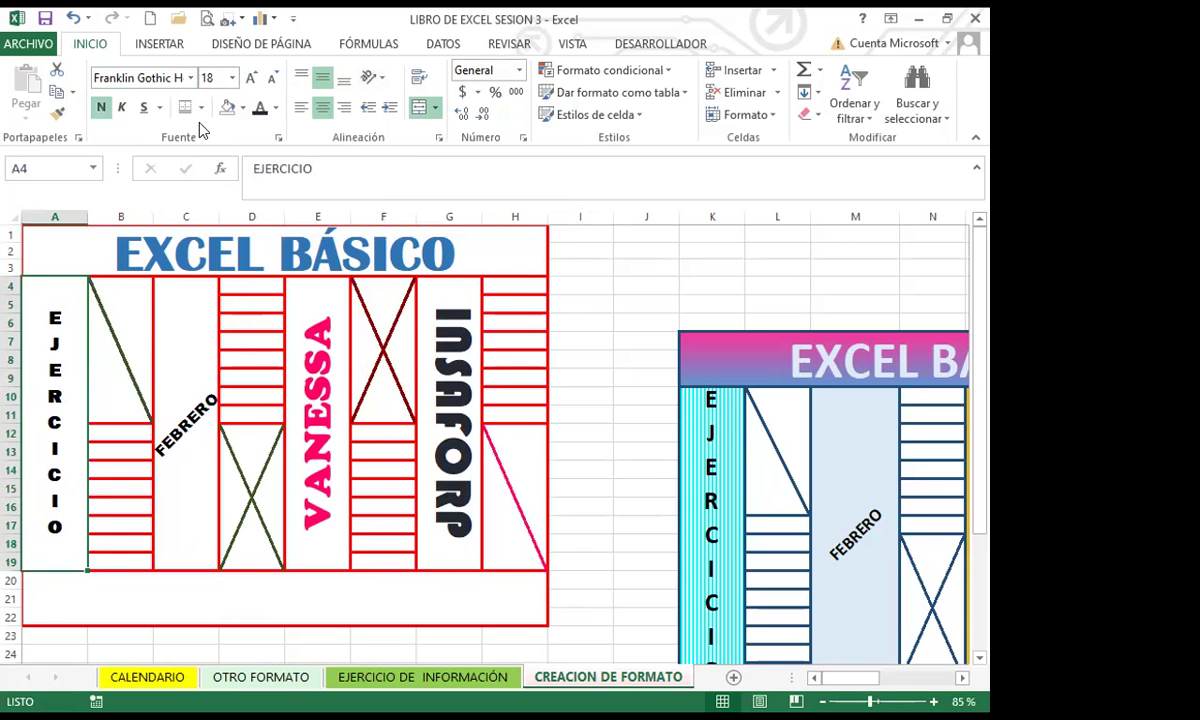
# - Colour the EJERCICIO text light pink and set it to size 20
pyautogui.click(277, 110)
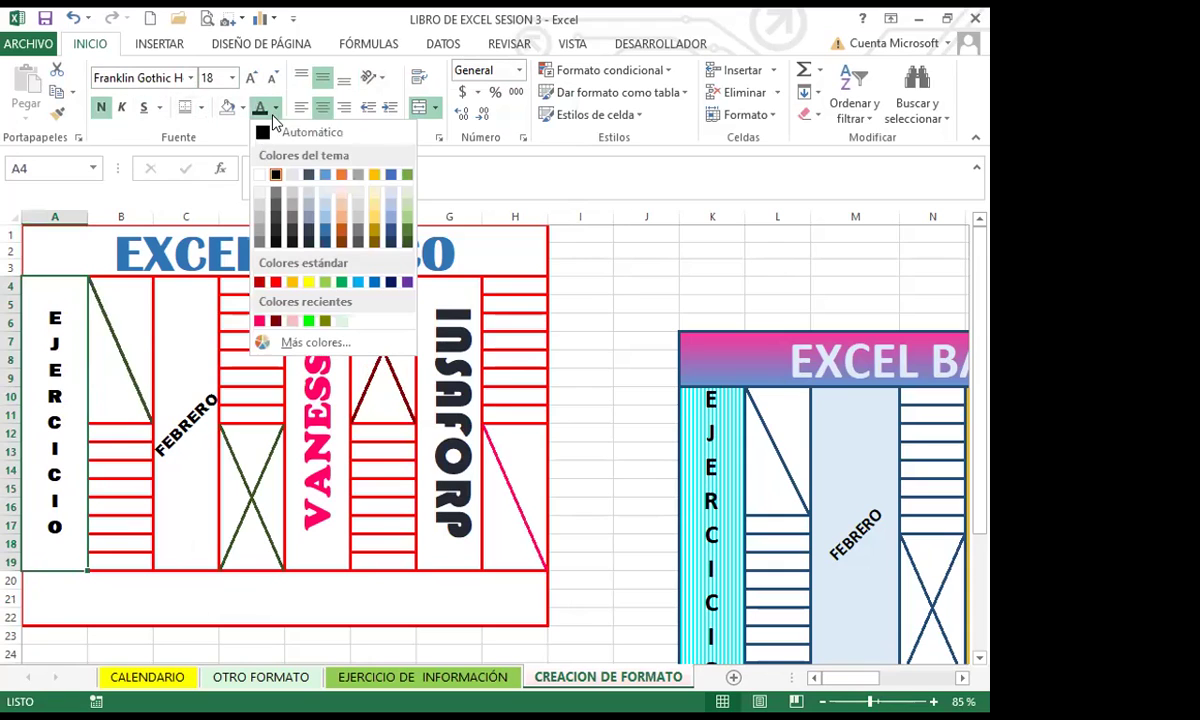
pyautogui.click(292, 322)
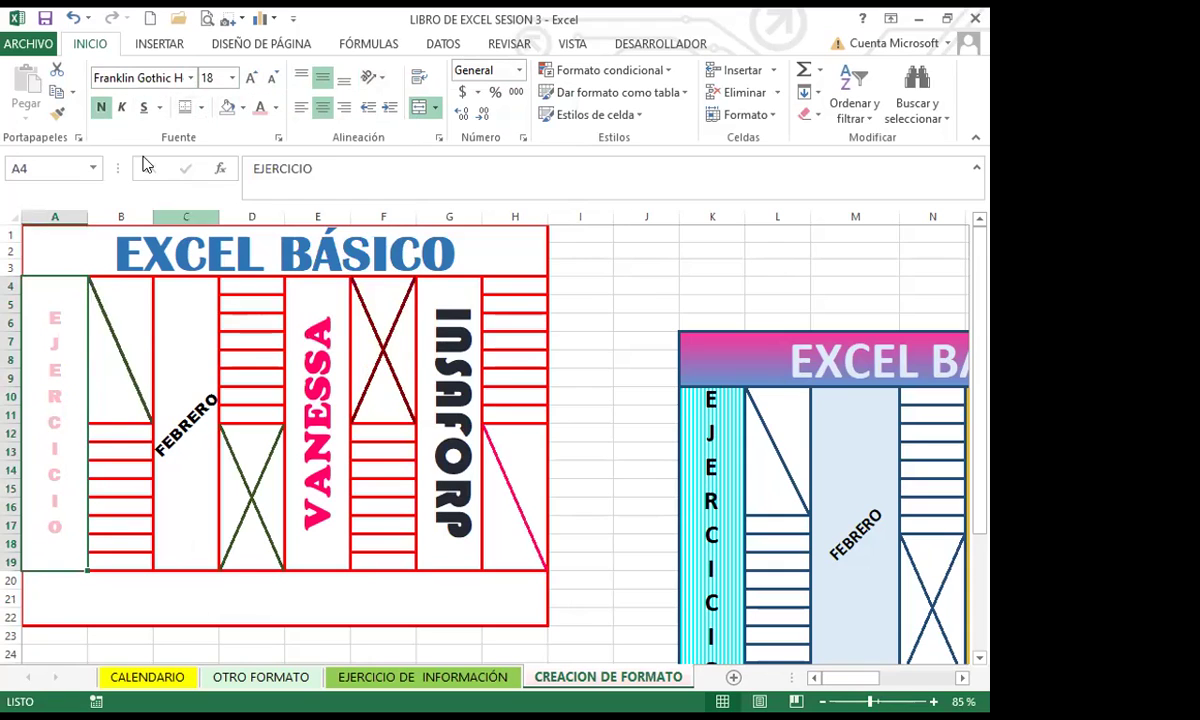
pyautogui.click(251, 78)
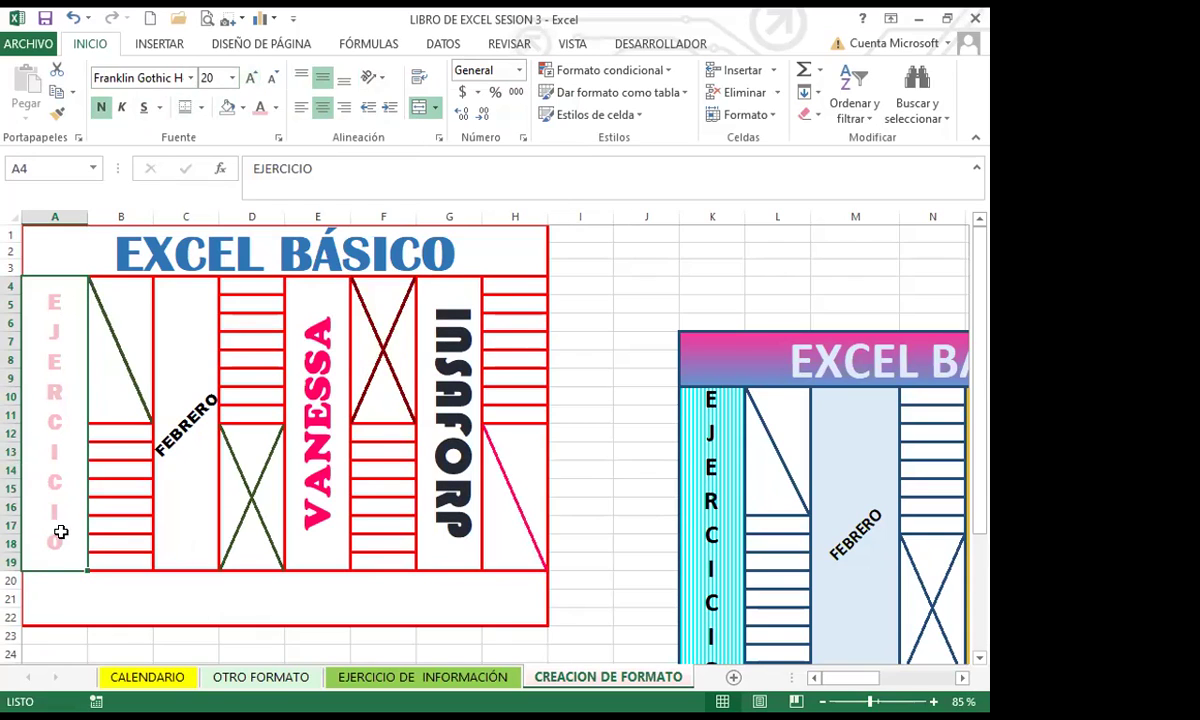
pyautogui.scroll(-3, 760, 450)
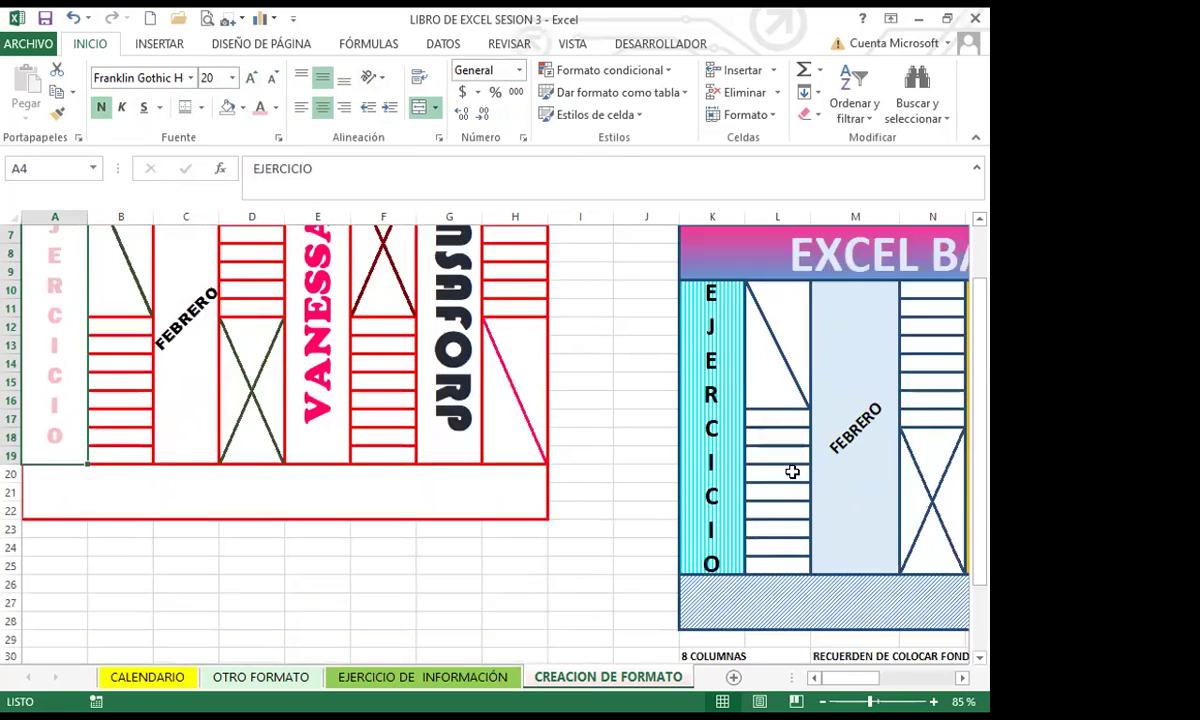
pyautogui.click(333, 451)
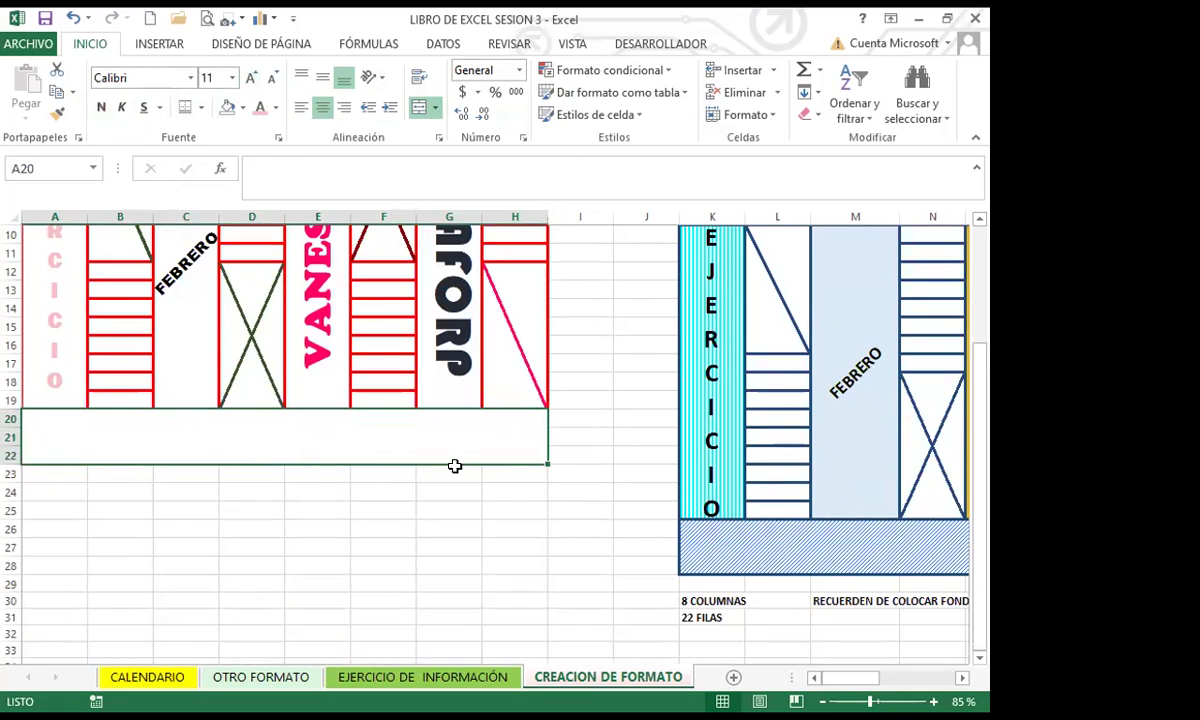
pyautogui.scroll(3, 188, 448)
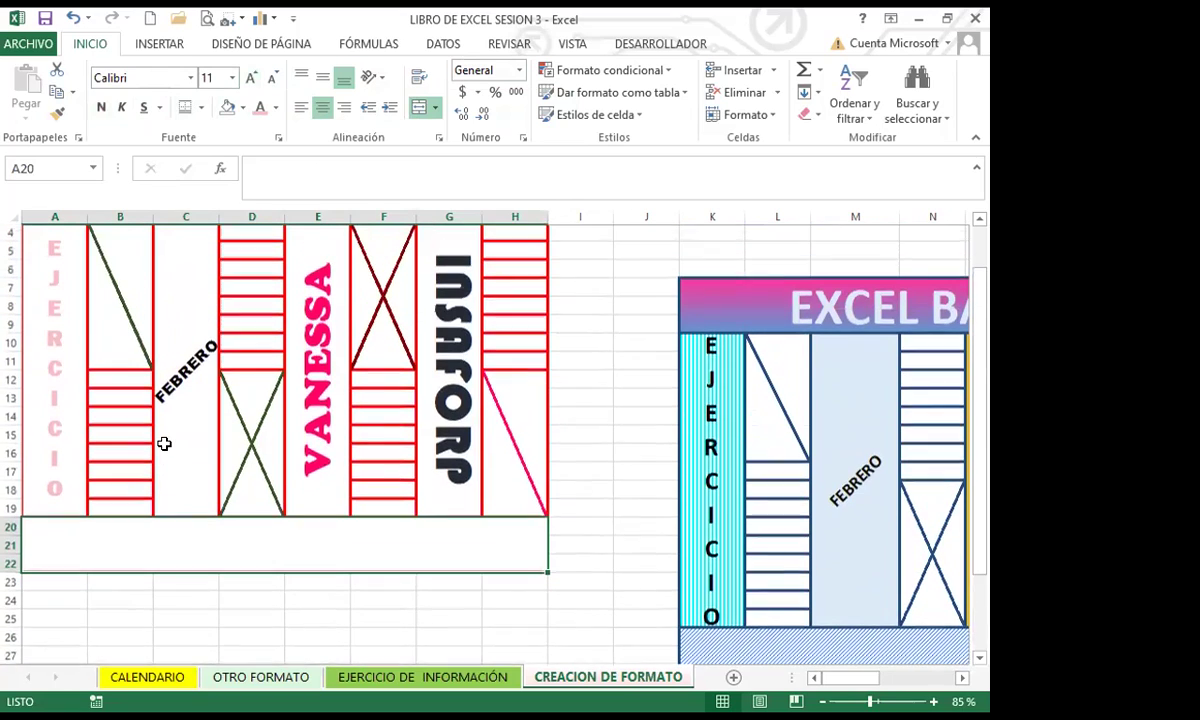
pyautogui.scroll(1, 146, 428)
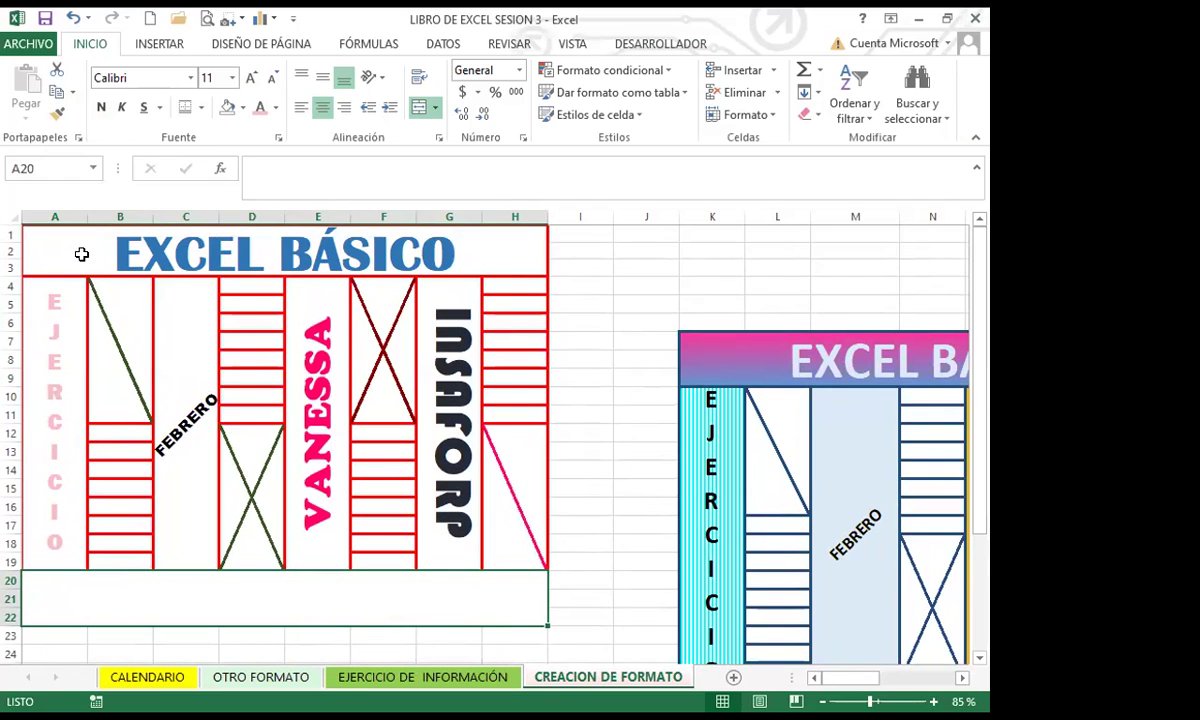
# - Fill the merged title cell A1:H3 with a bright green pattern of thin vertical stripes
pyautogui.click(54, 240)
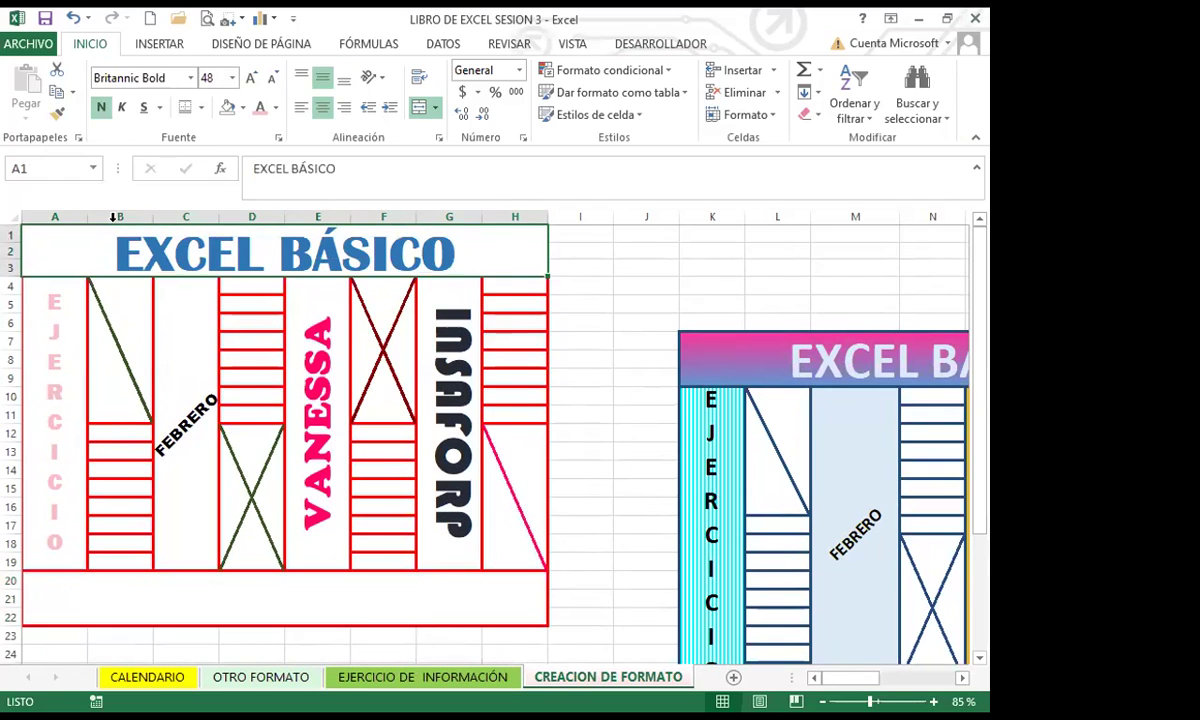
pyautogui.click(278, 138)
pyautogui.click(384, 124)
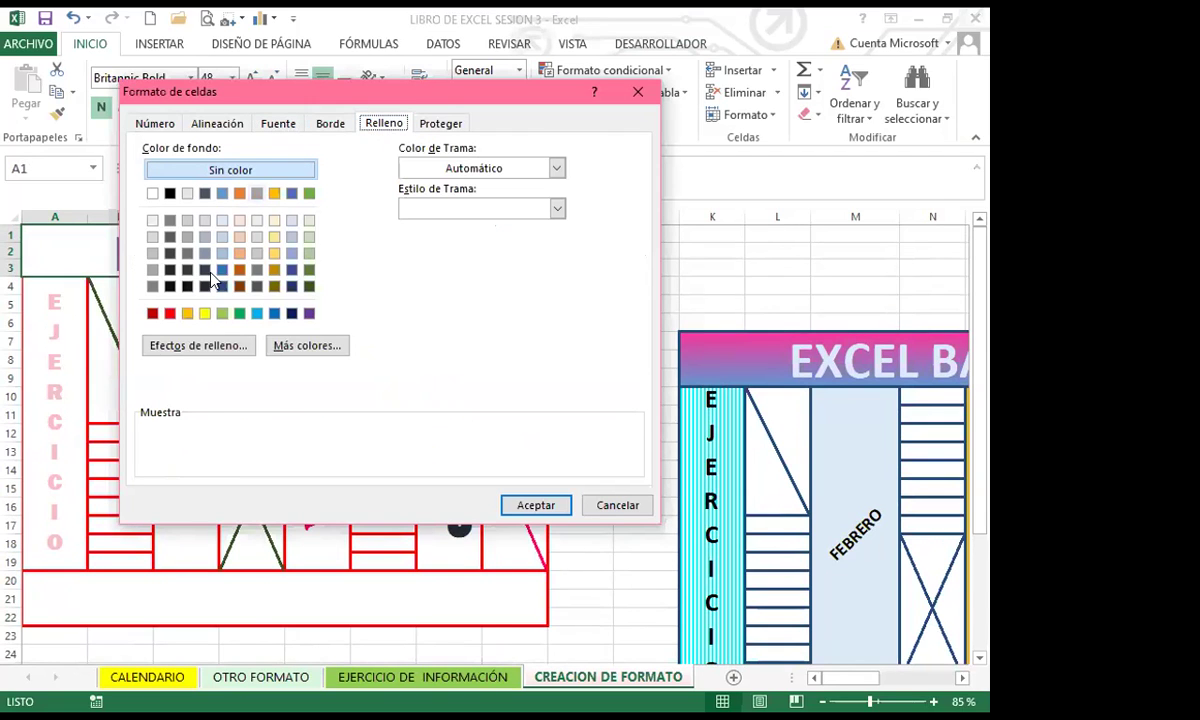
pyautogui.click(218, 347)
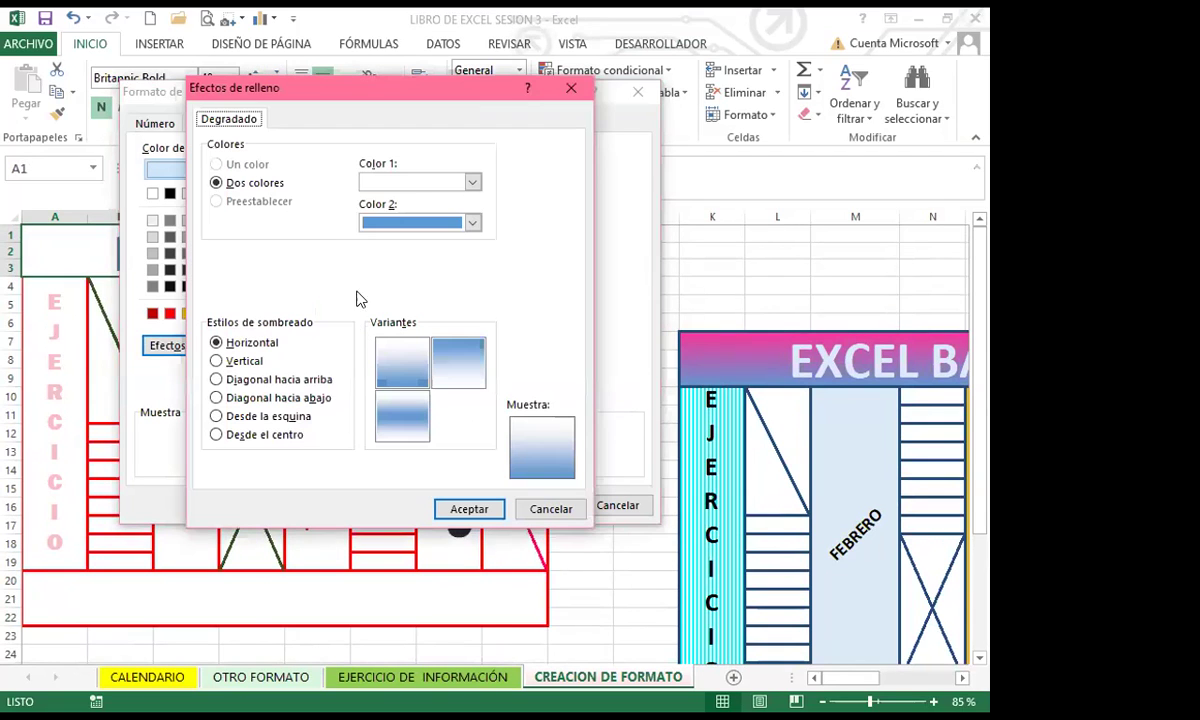
pyautogui.click(570, 88)
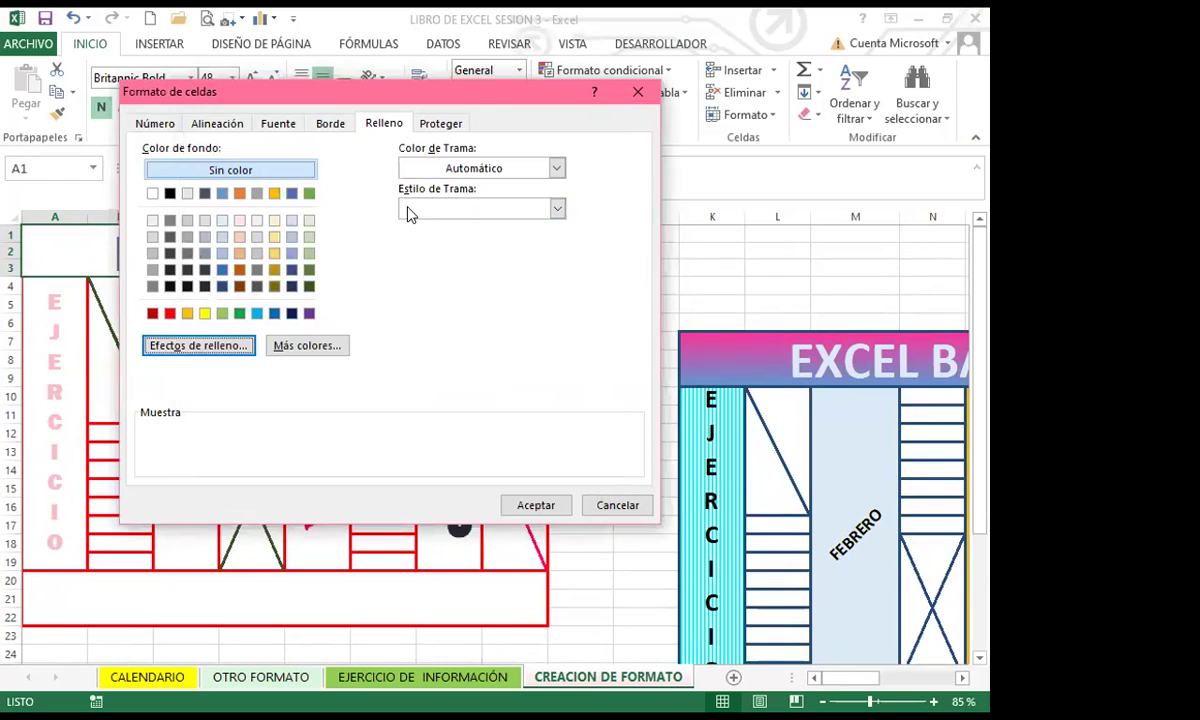
pyautogui.click(557, 168)
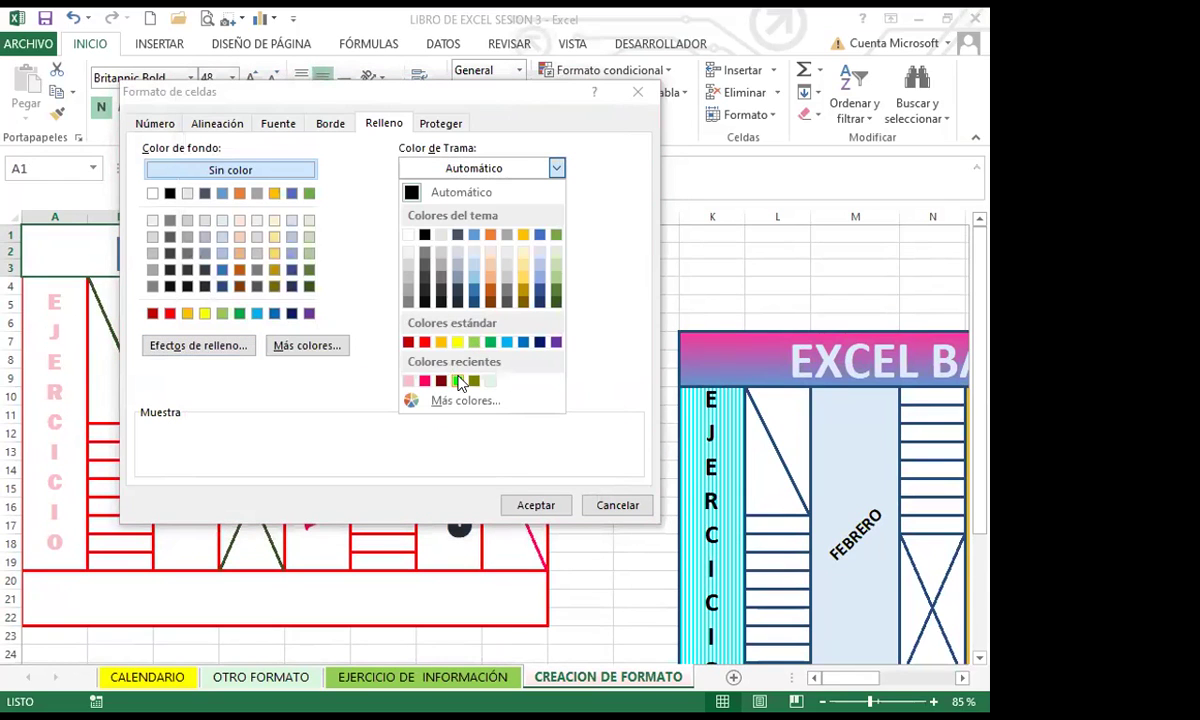
pyautogui.click(458, 380)
pyautogui.click(555, 207)
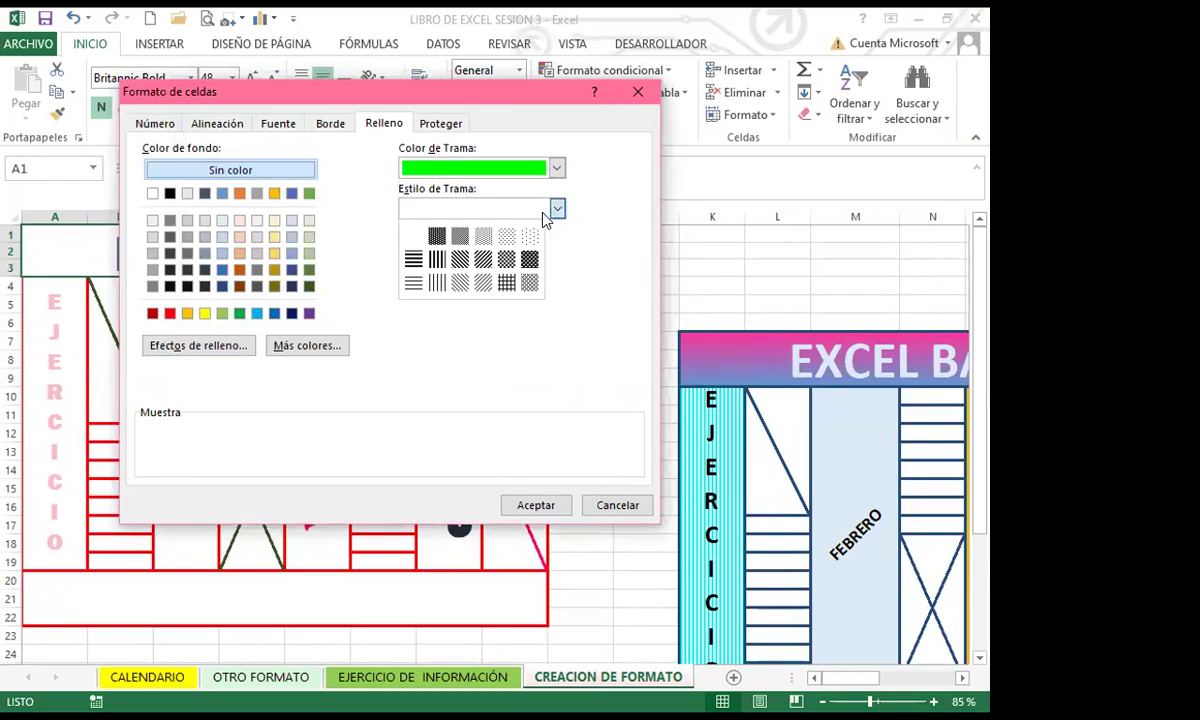
pyautogui.click(438, 283)
pyautogui.click(536, 506)
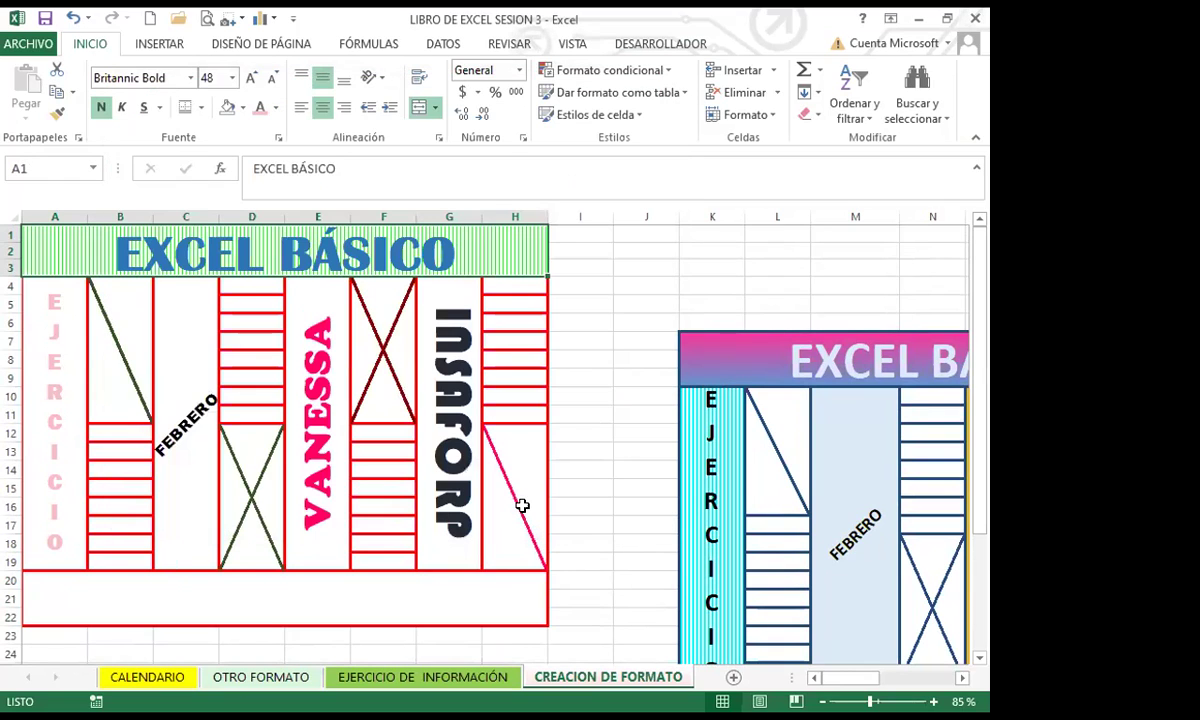
# - Replace the striped fill of the merged title cell A1:H3 with a horizontal two-colour gradient from bright pink to blue
pyautogui.click(59, 348)
pyautogui.click(94, 254)
pyautogui.click(279, 139)
pyautogui.click(384, 123)
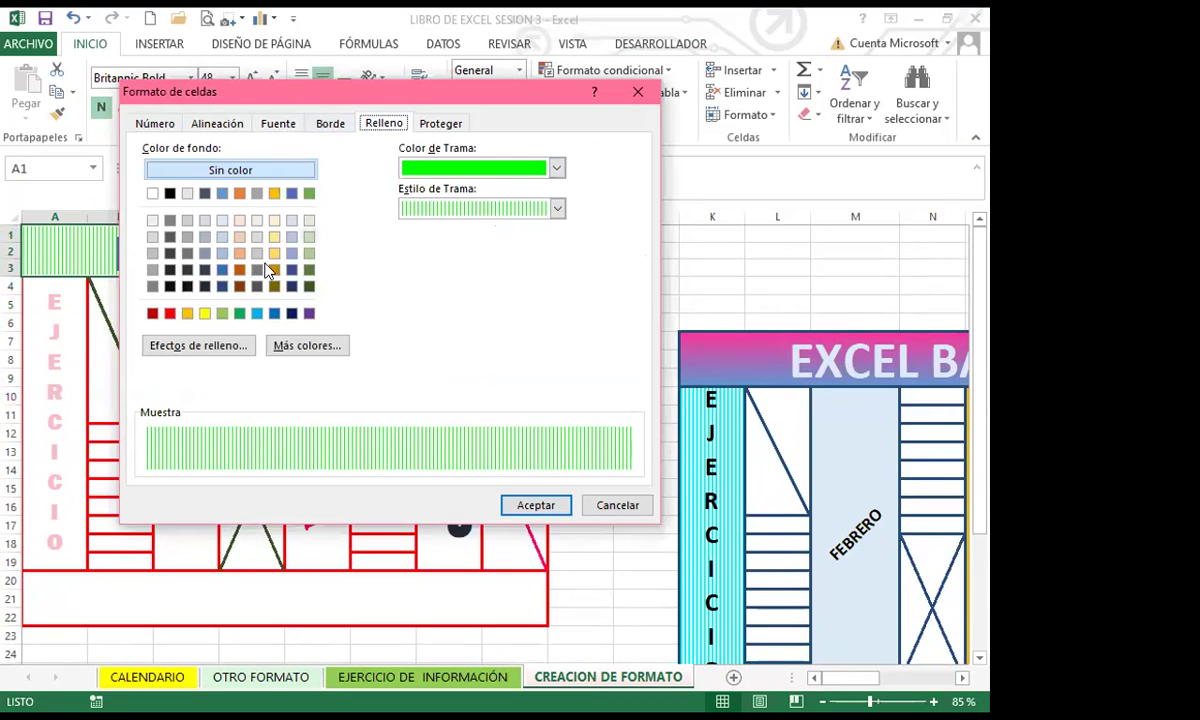
pyautogui.click(557, 208)
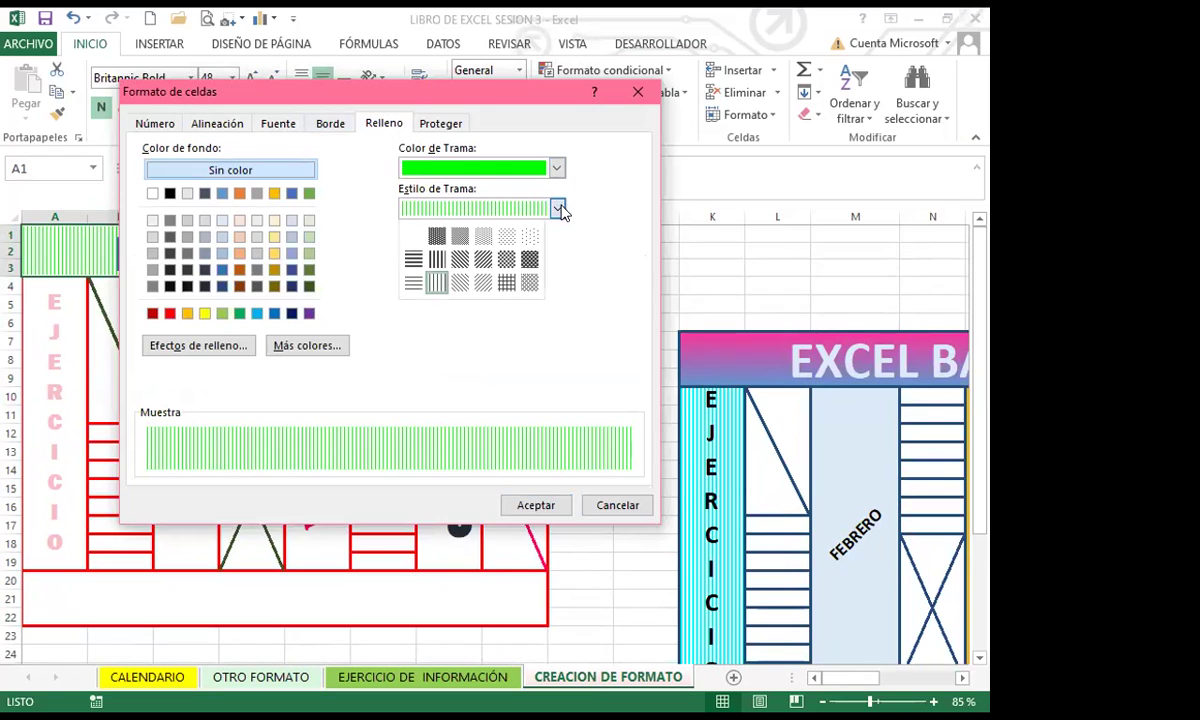
pyautogui.click(413, 236)
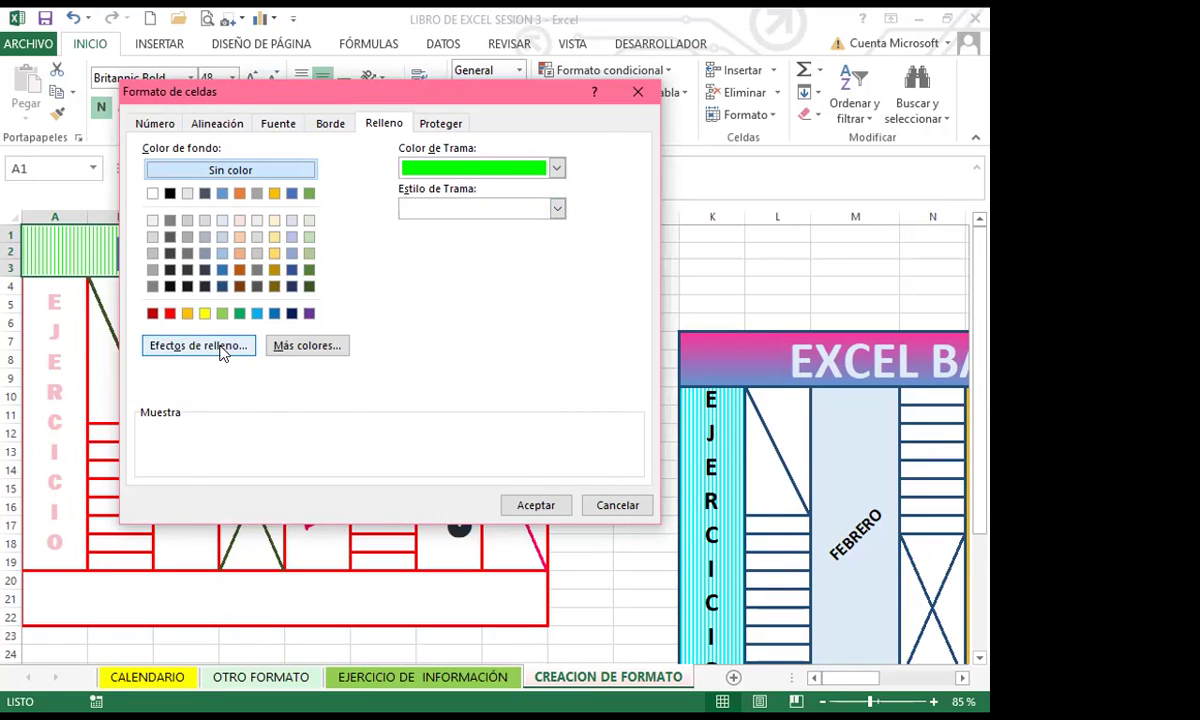
pyautogui.click(222, 346)
pyautogui.click(472, 181)
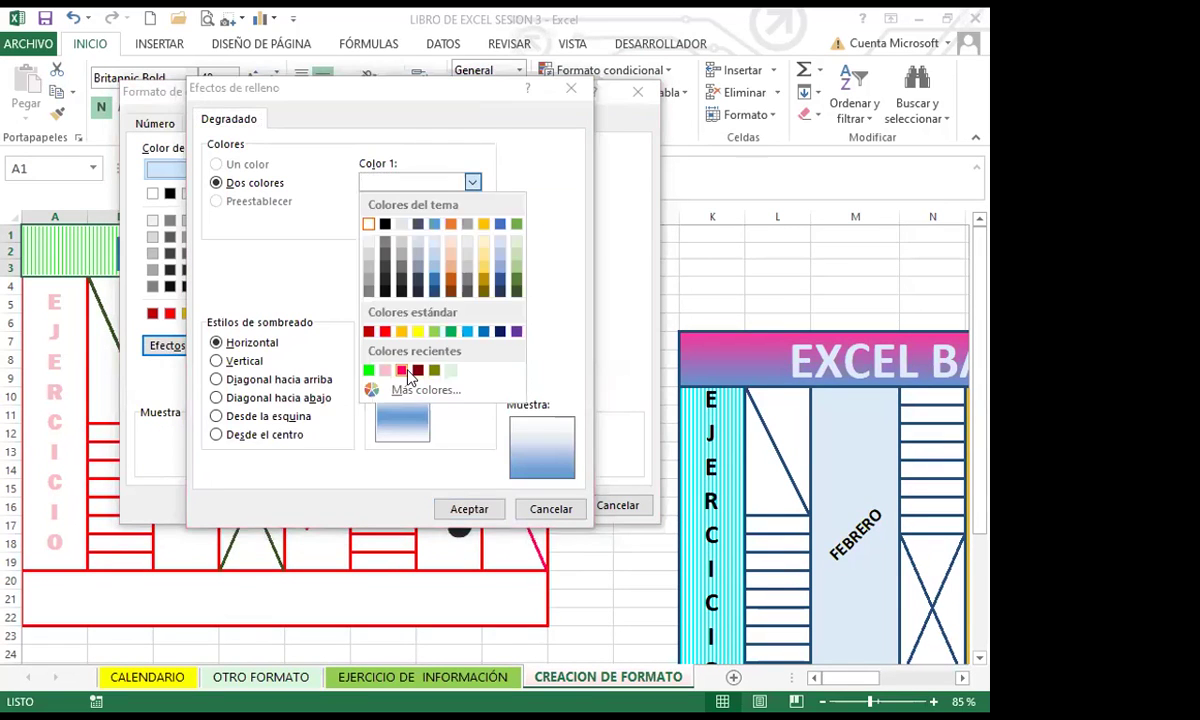
pyautogui.click(401, 370)
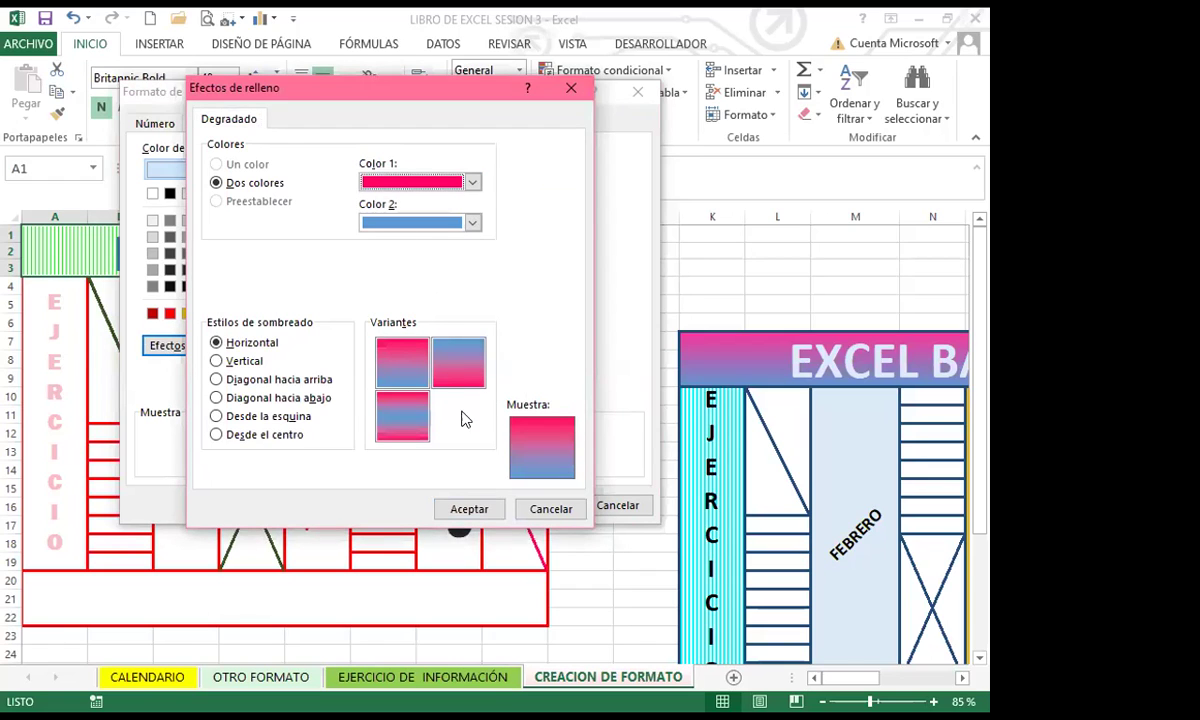
pyautogui.click(469, 509)
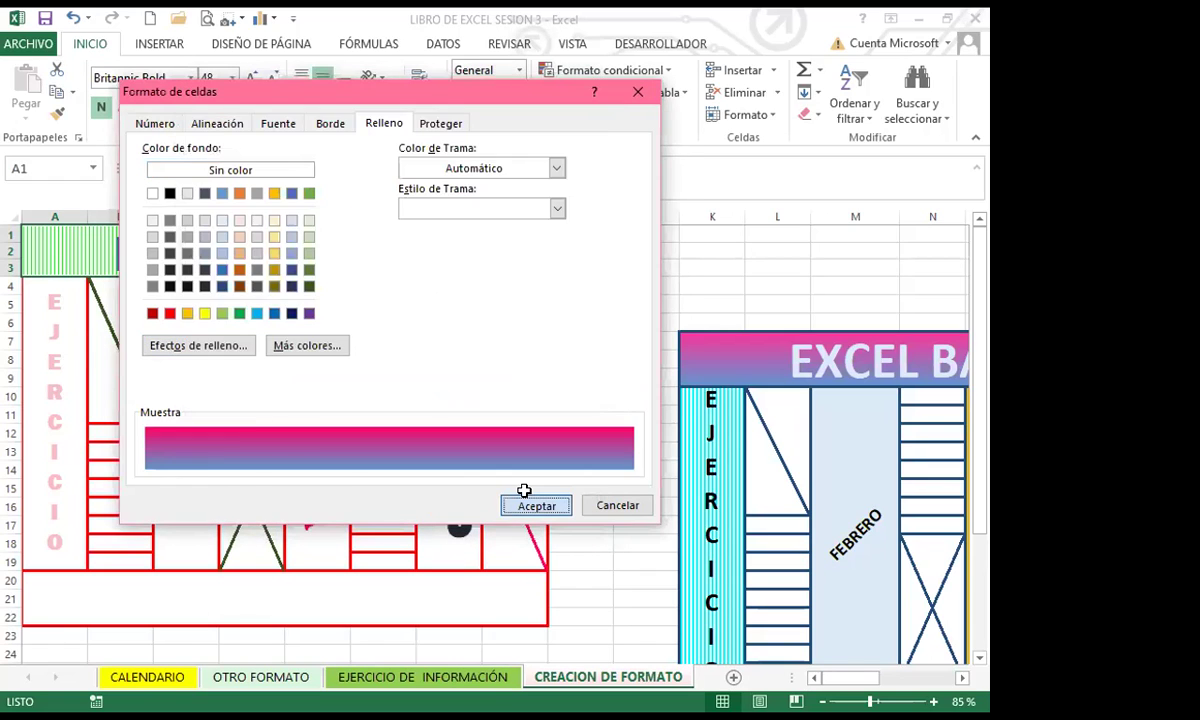
pyautogui.click(524, 499)
# - Fill the EJERCICIO cell A4:A19 with a bright green pattern of thin vertical stripes
pyautogui.click(58, 318)
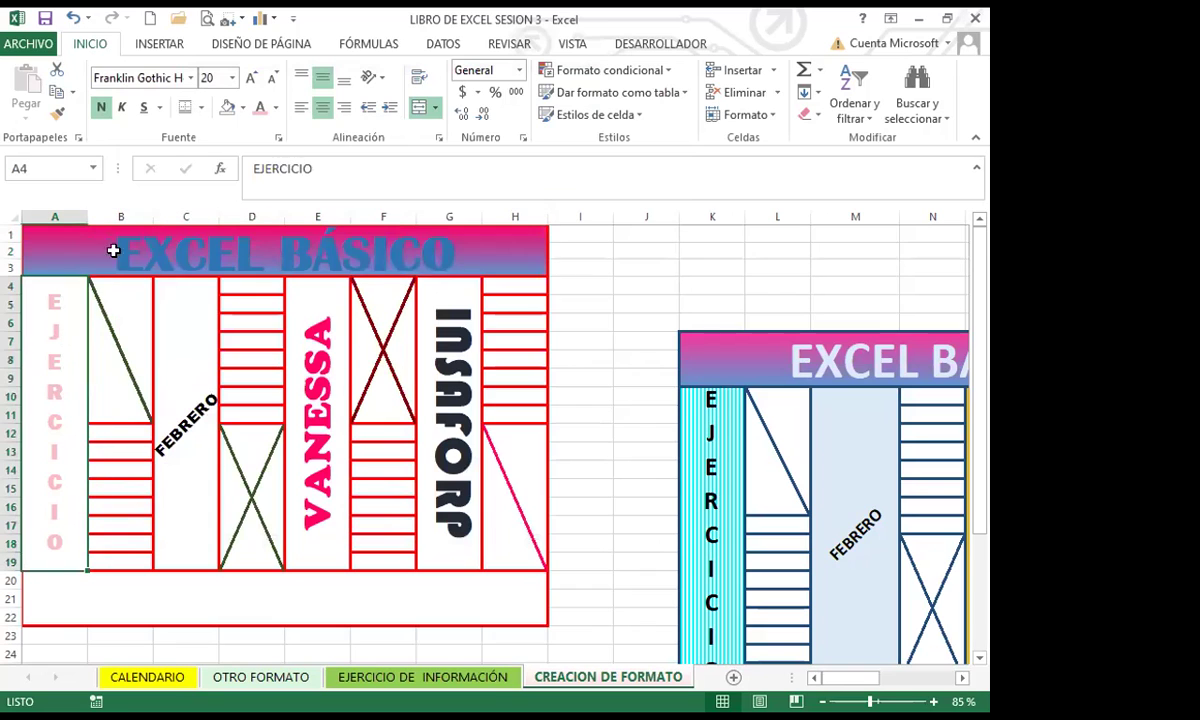
pyautogui.click(440, 138)
pyautogui.click(370, 125)
pyautogui.click(340, 128)
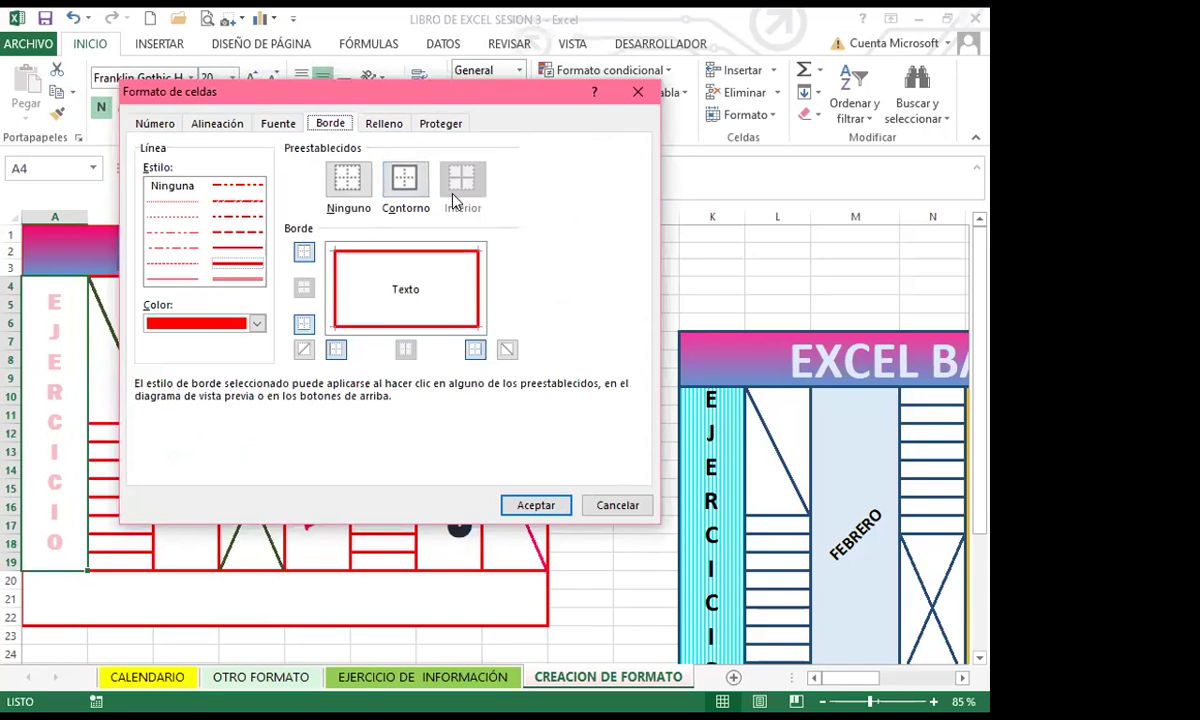
pyautogui.click(384, 123)
pyautogui.click(535, 170)
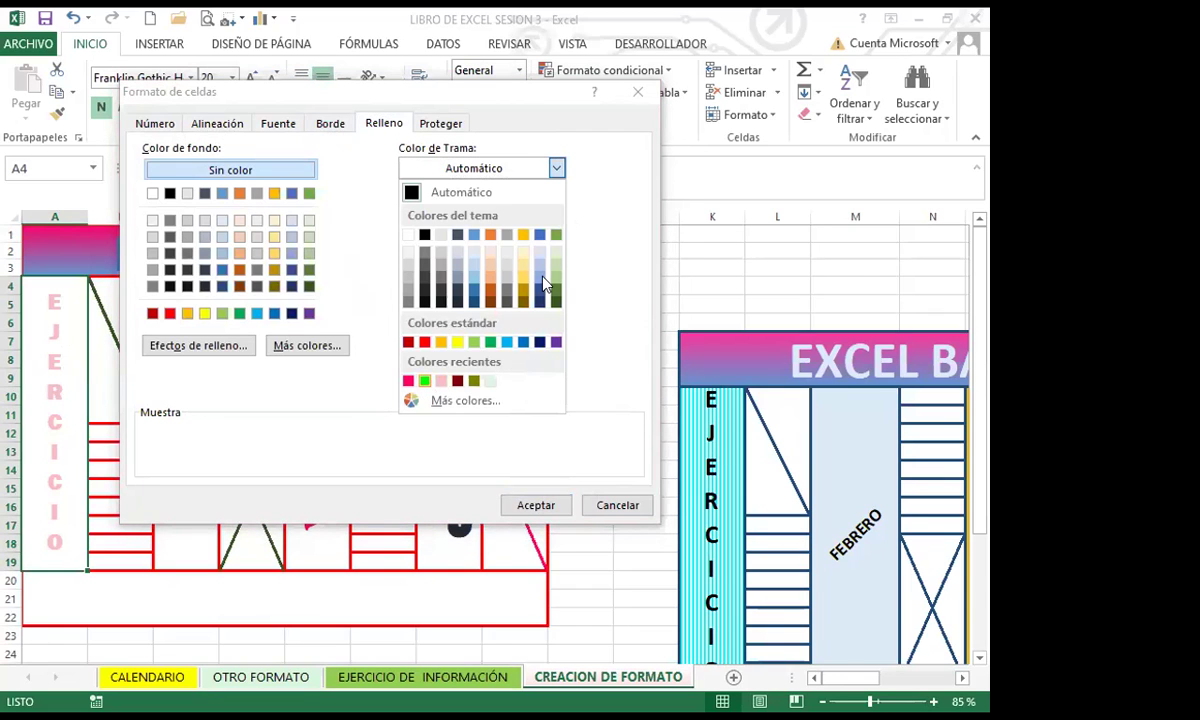
pyautogui.click(424, 380)
pyautogui.click(557, 208)
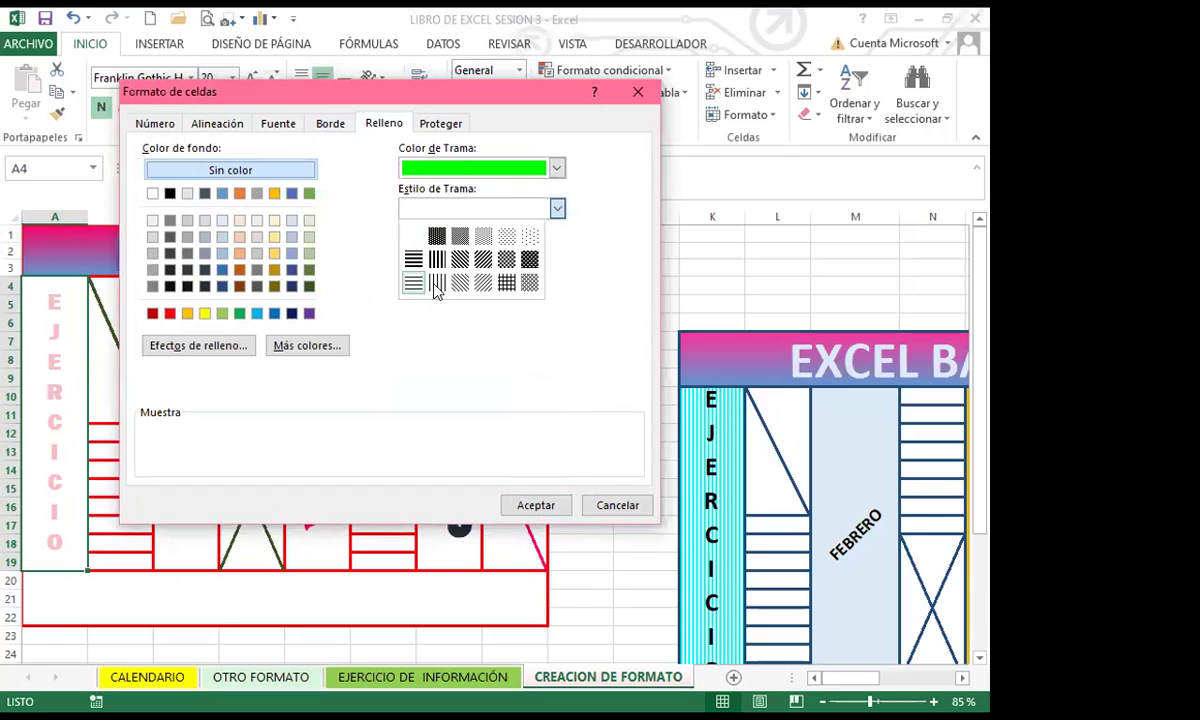
pyautogui.click(525, 500)
pyautogui.click(536, 505)
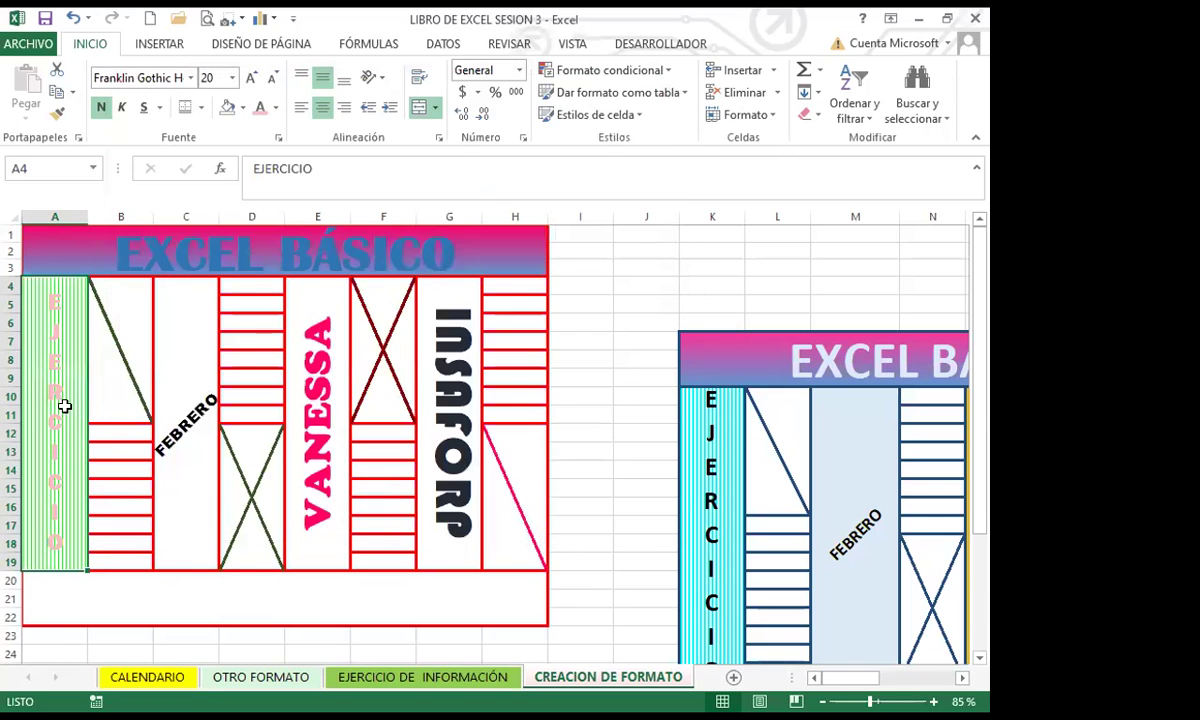
# - Fill the merged FEBRERO cell C4:C19 with solid light blue
pyautogui.click(185, 340)
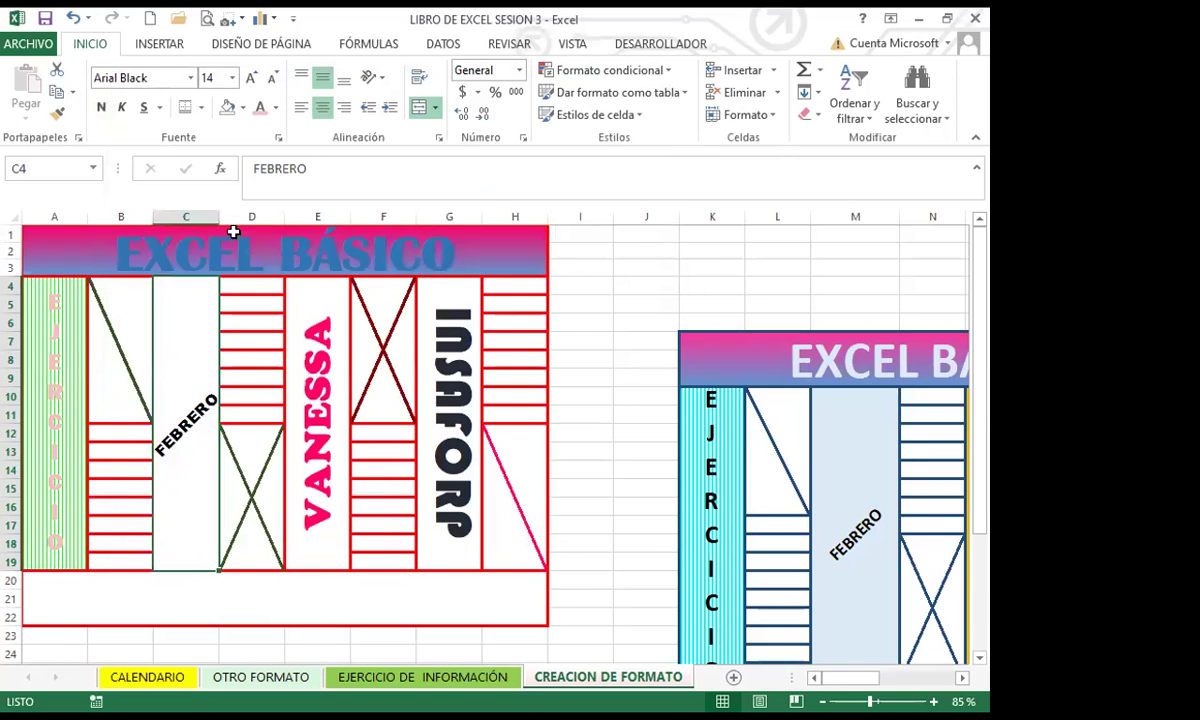
pyautogui.click(242, 108)
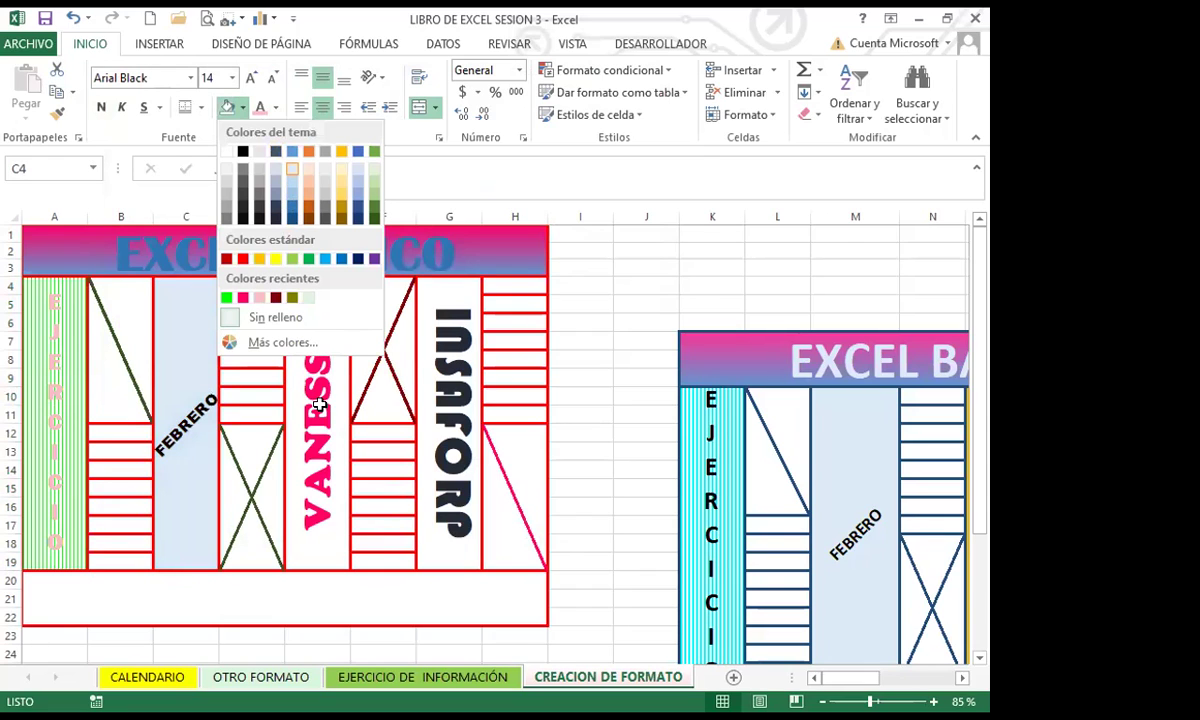
# - Fill the merged cell E4:E19 with a horizontal two-colour gradient running from dark grey at the top to gold
pyautogui.click(291, 380)
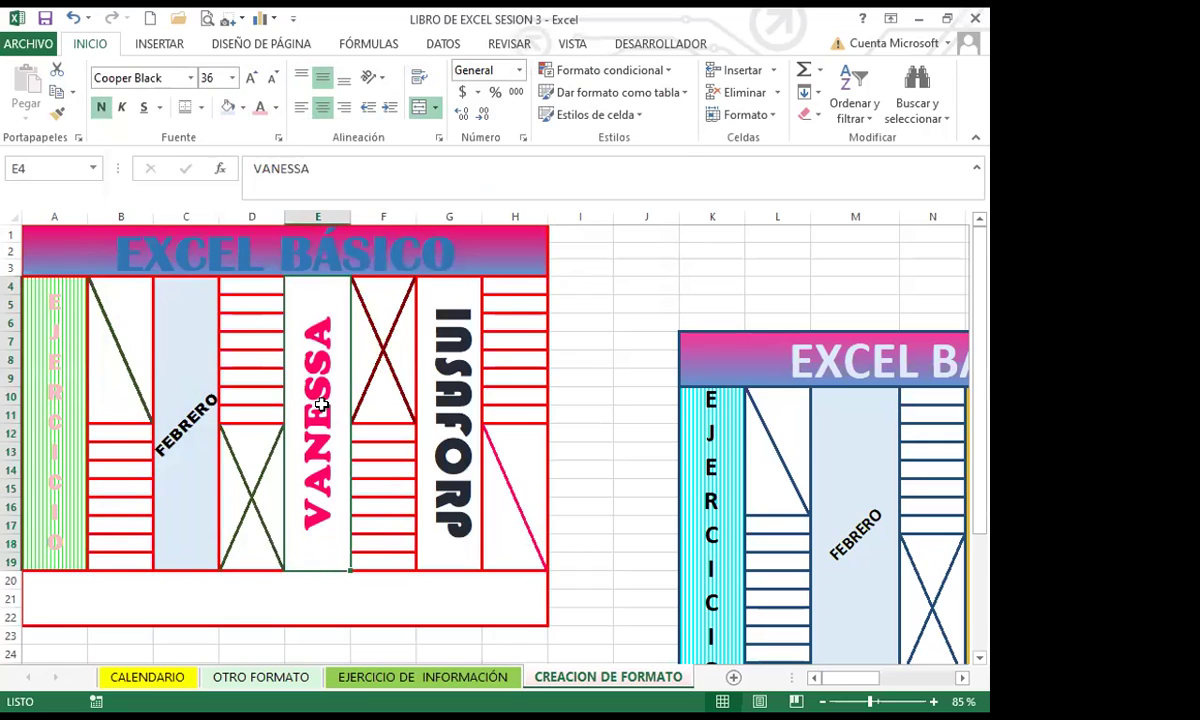
pyautogui.click(279, 141)
pyautogui.click(372, 124)
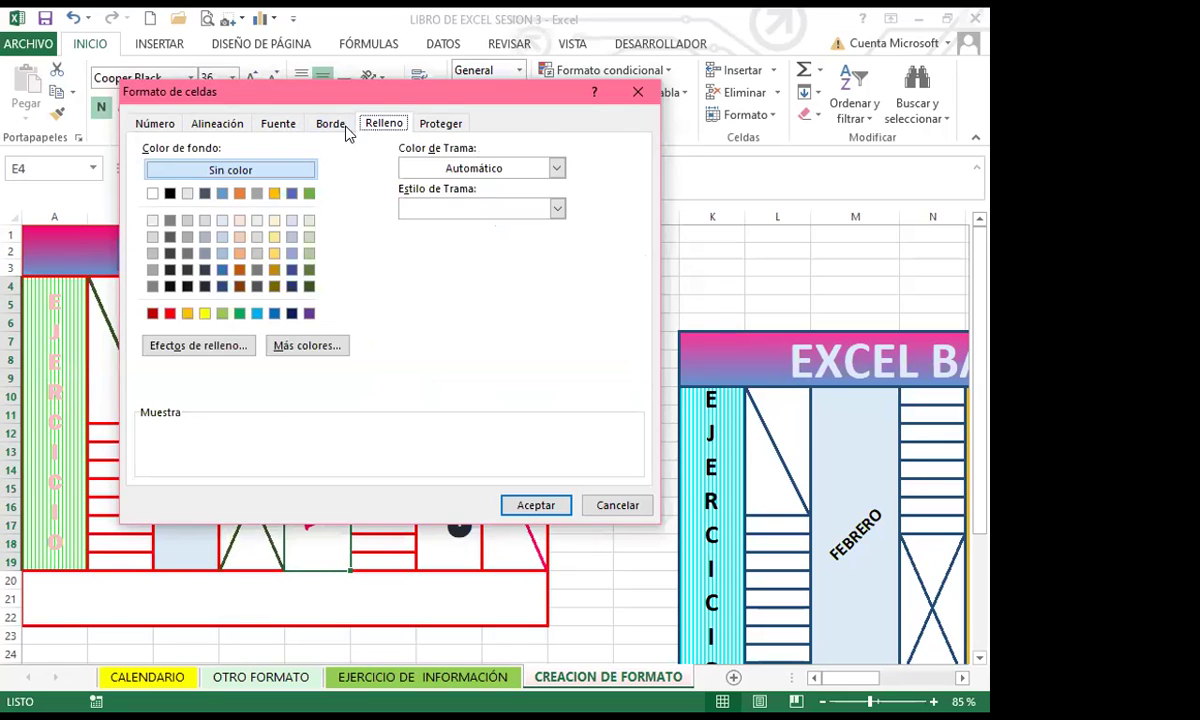
pyautogui.click(220, 346)
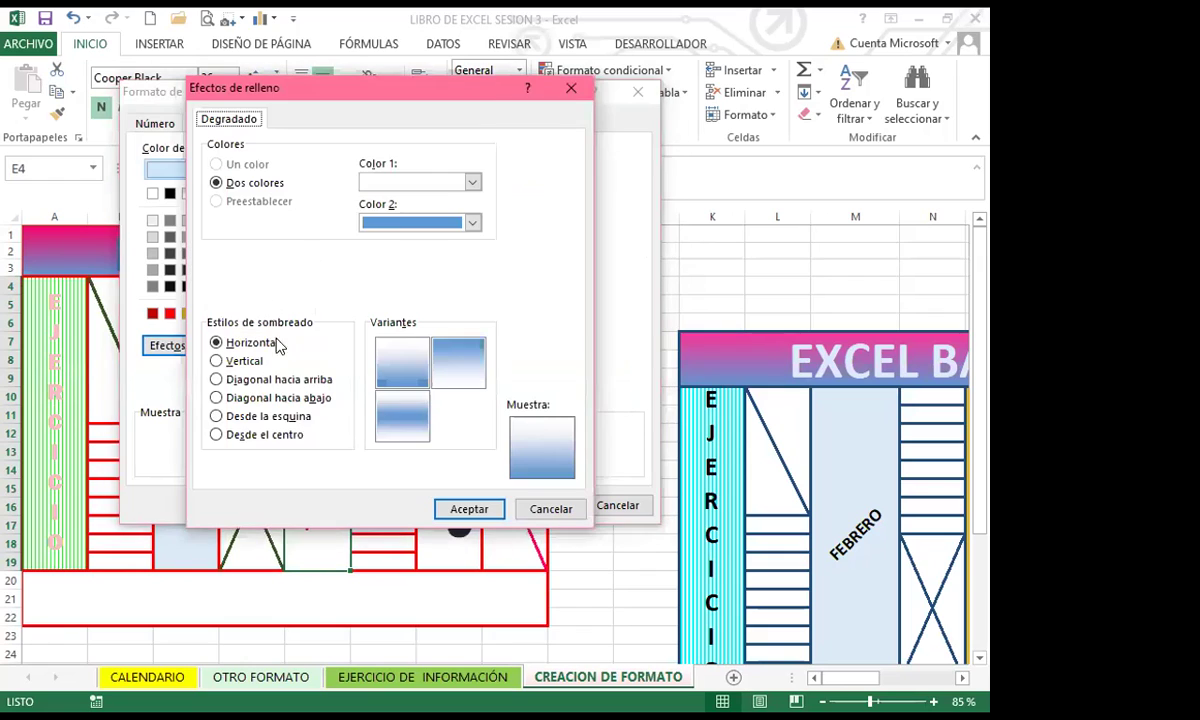
pyautogui.click(473, 183)
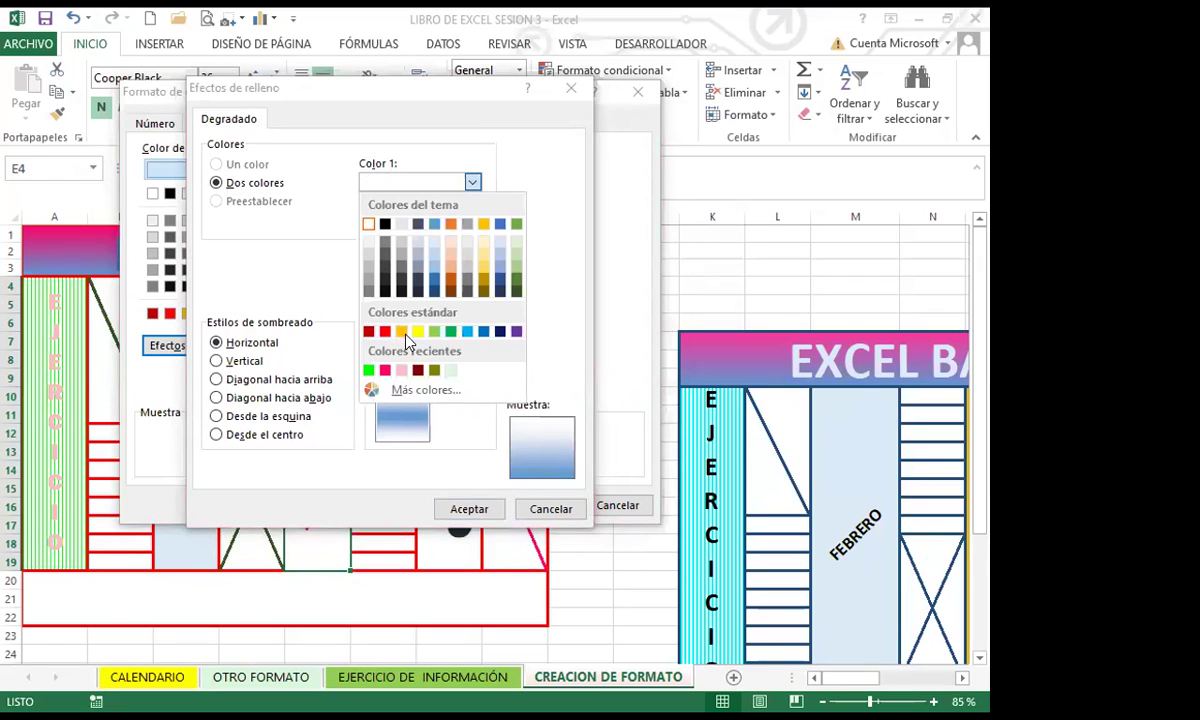
pyautogui.click(401, 331)
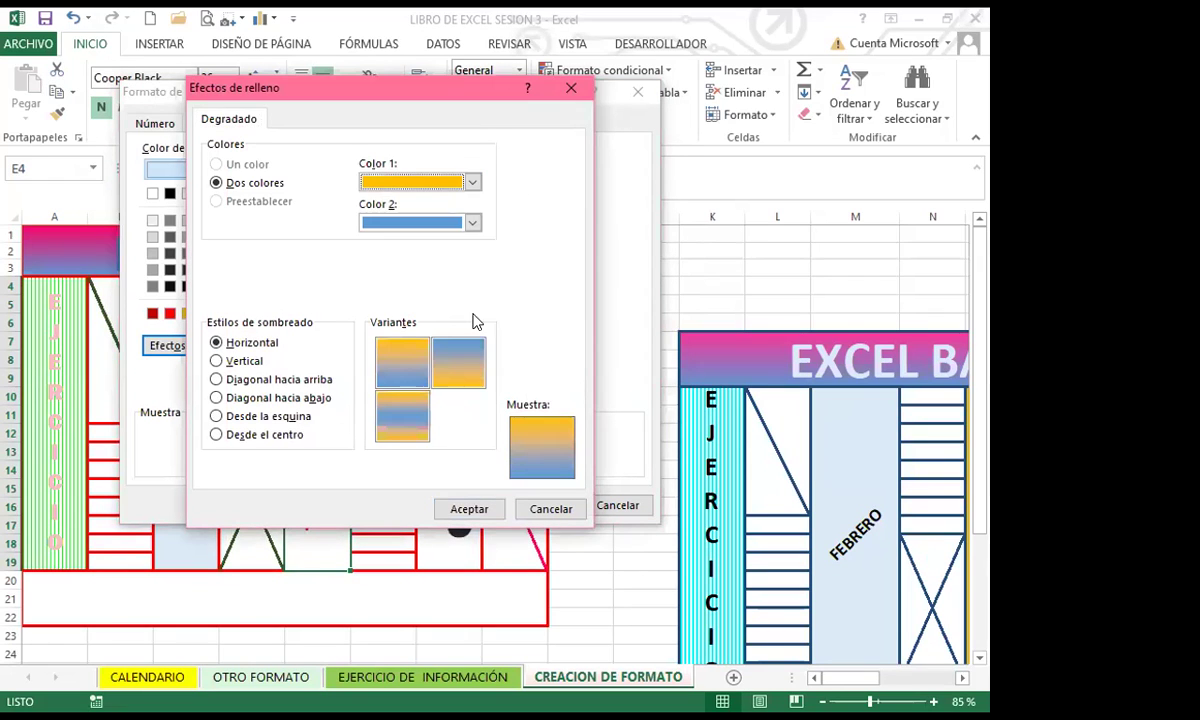
pyautogui.click(472, 222)
pyautogui.click(400, 321)
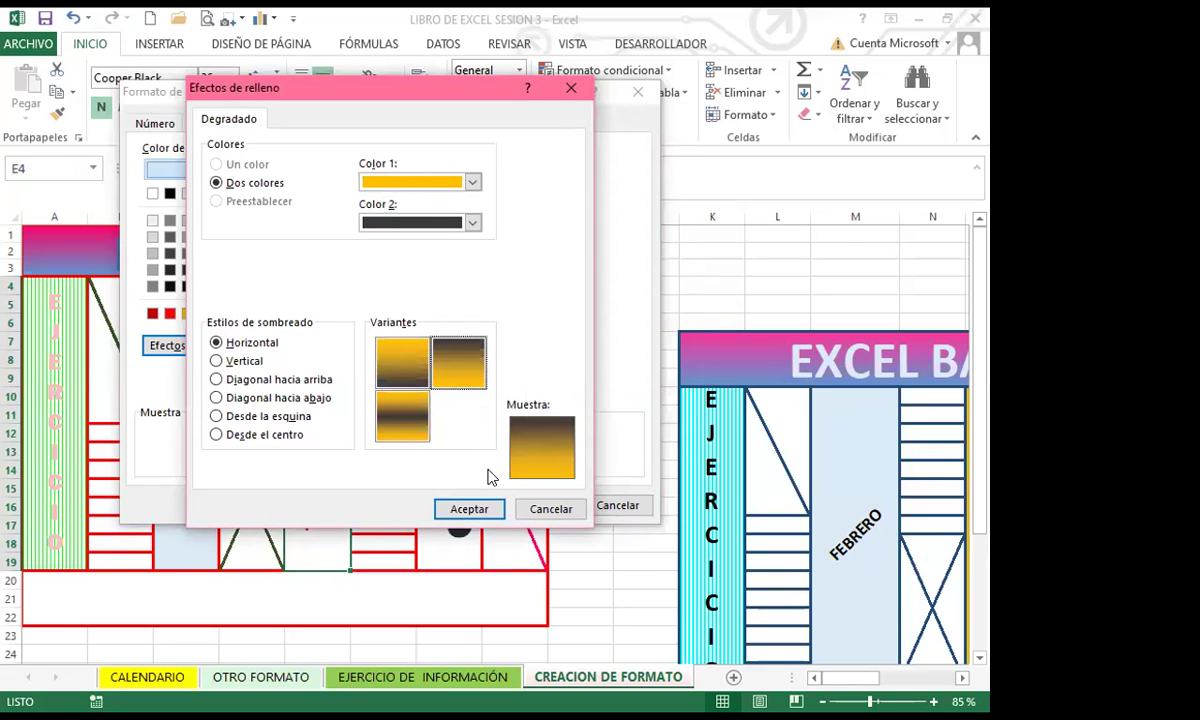
pyautogui.click(469, 510)
pyautogui.click(536, 504)
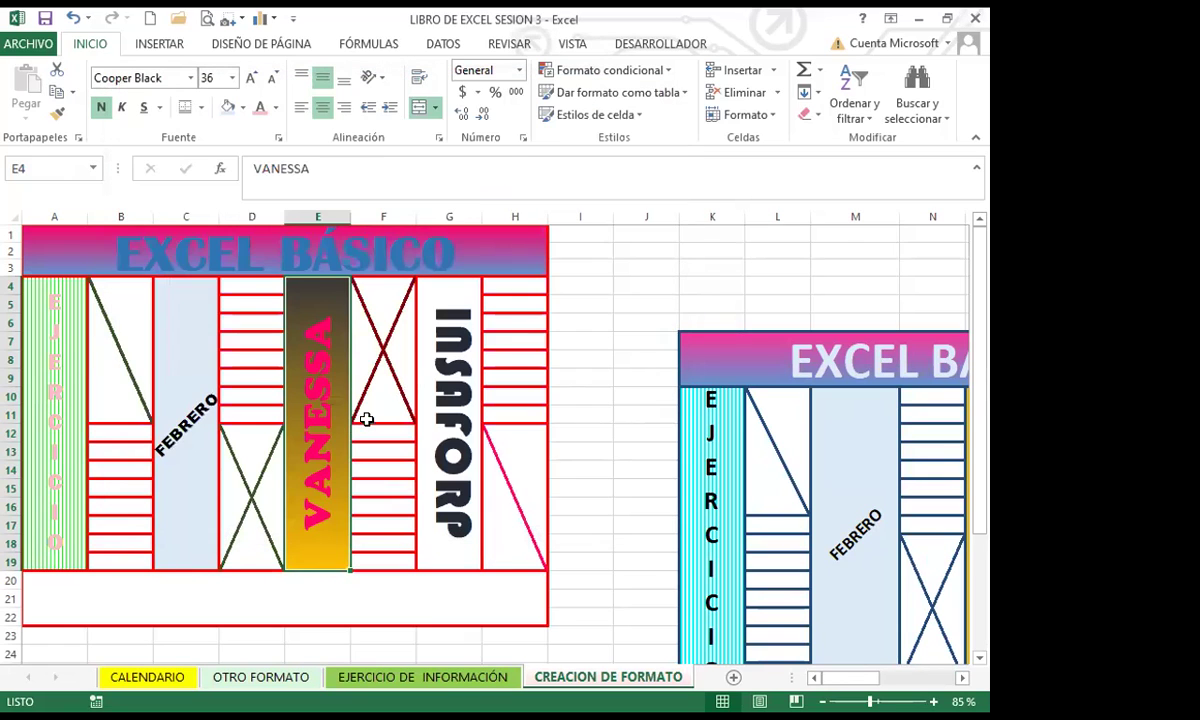
# - Fill the merged INSAFORP cell G4:G19 with a pale yellow picked from the extended standard colours
pyautogui.click(445, 467)
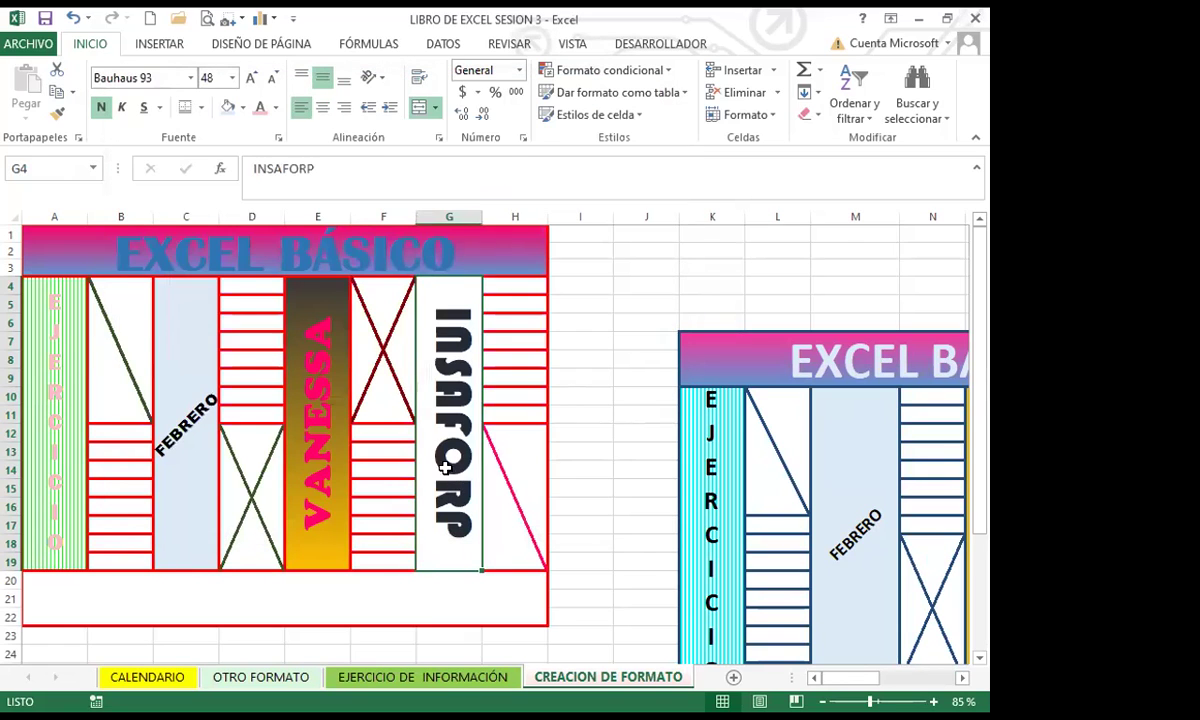
pyautogui.click(436, 137)
pyautogui.click(340, 124)
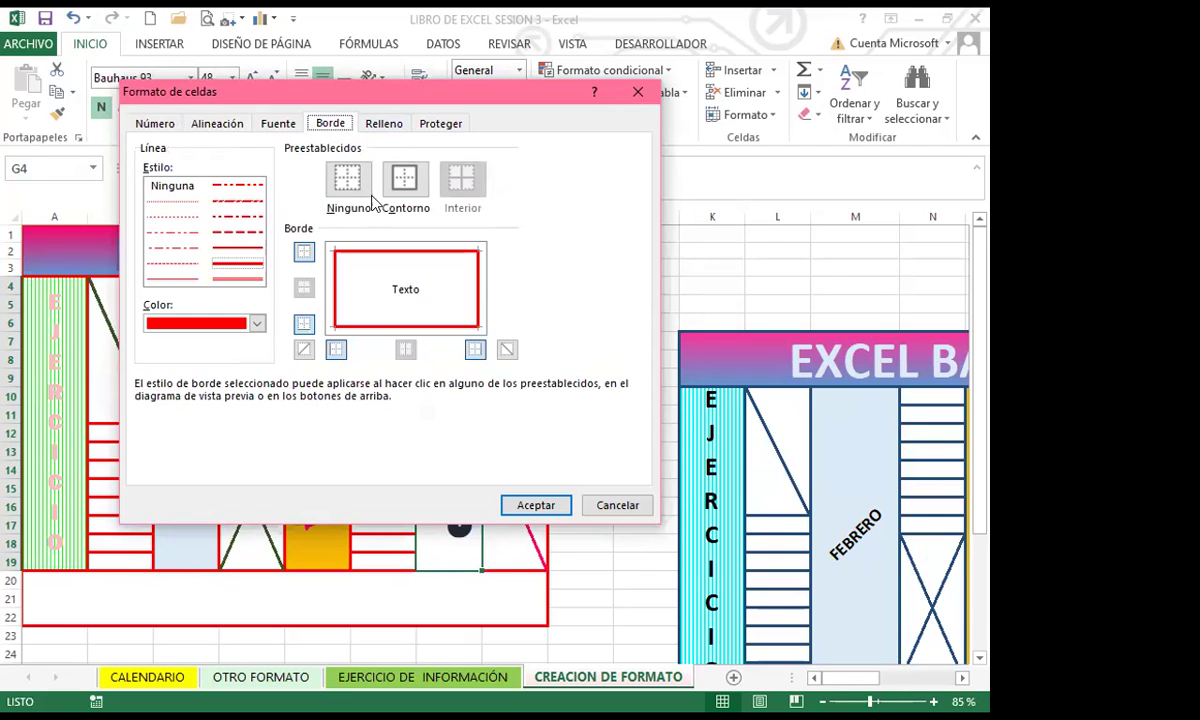
pyautogui.click(382, 124)
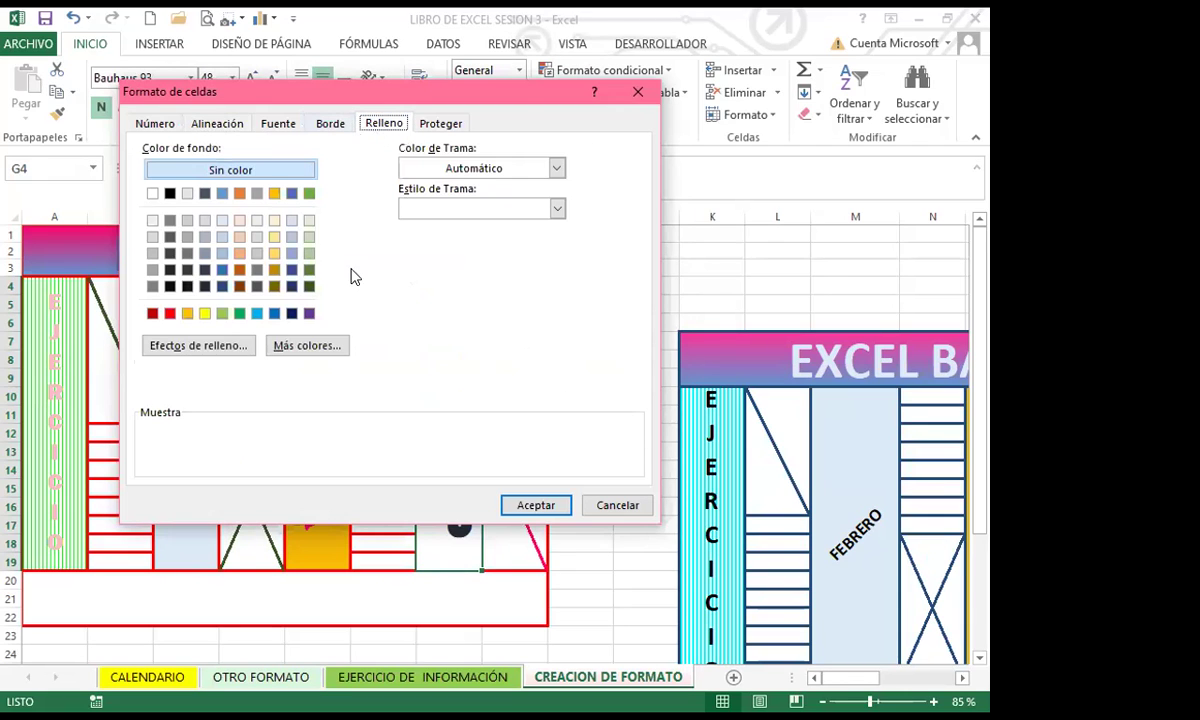
pyautogui.click(299, 352)
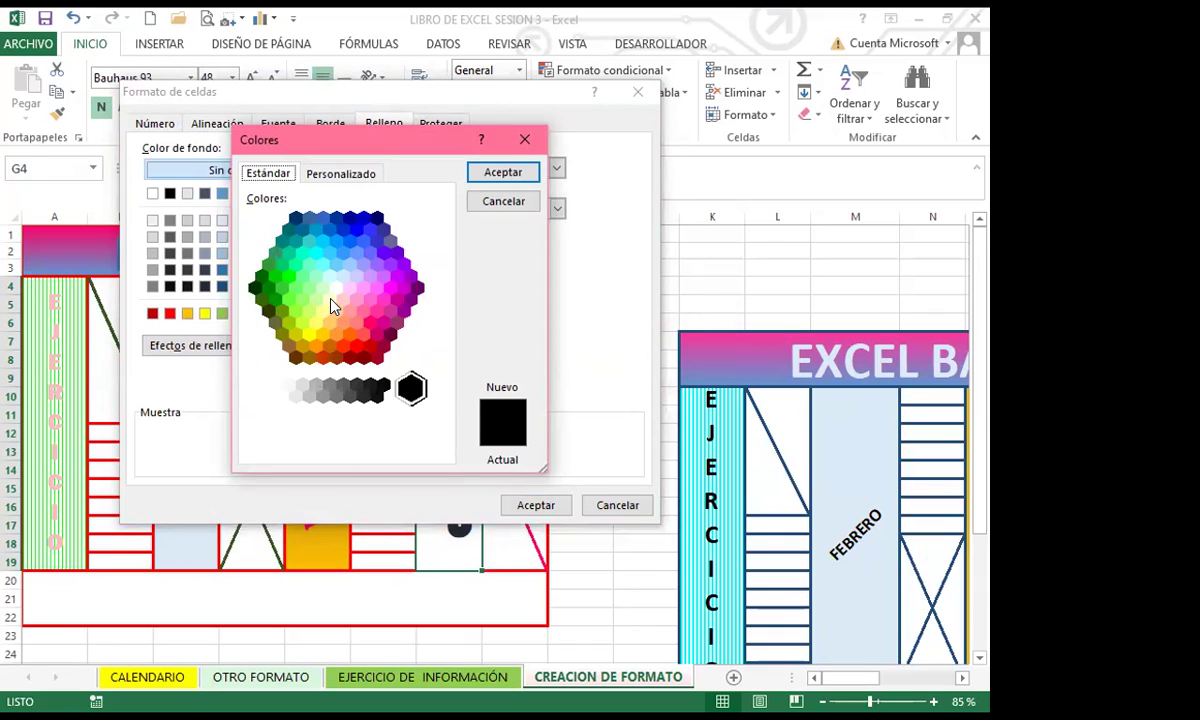
pyautogui.click(330, 300)
pyautogui.click(500, 175)
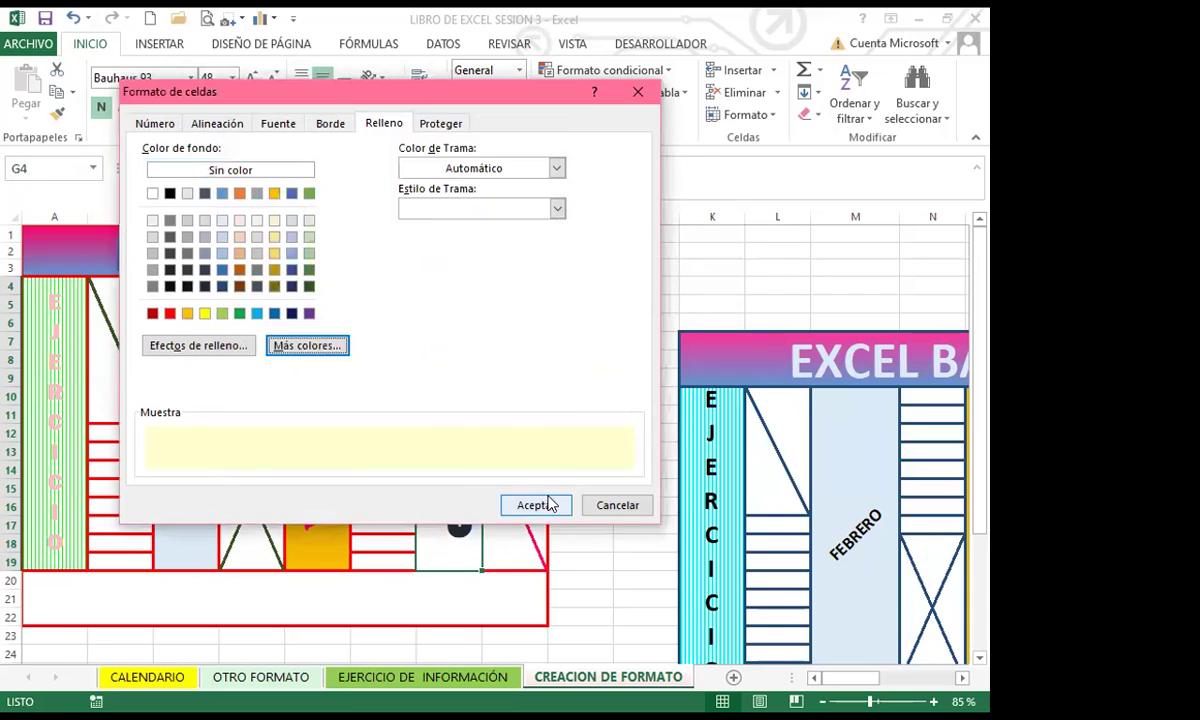
pyautogui.click(540, 503)
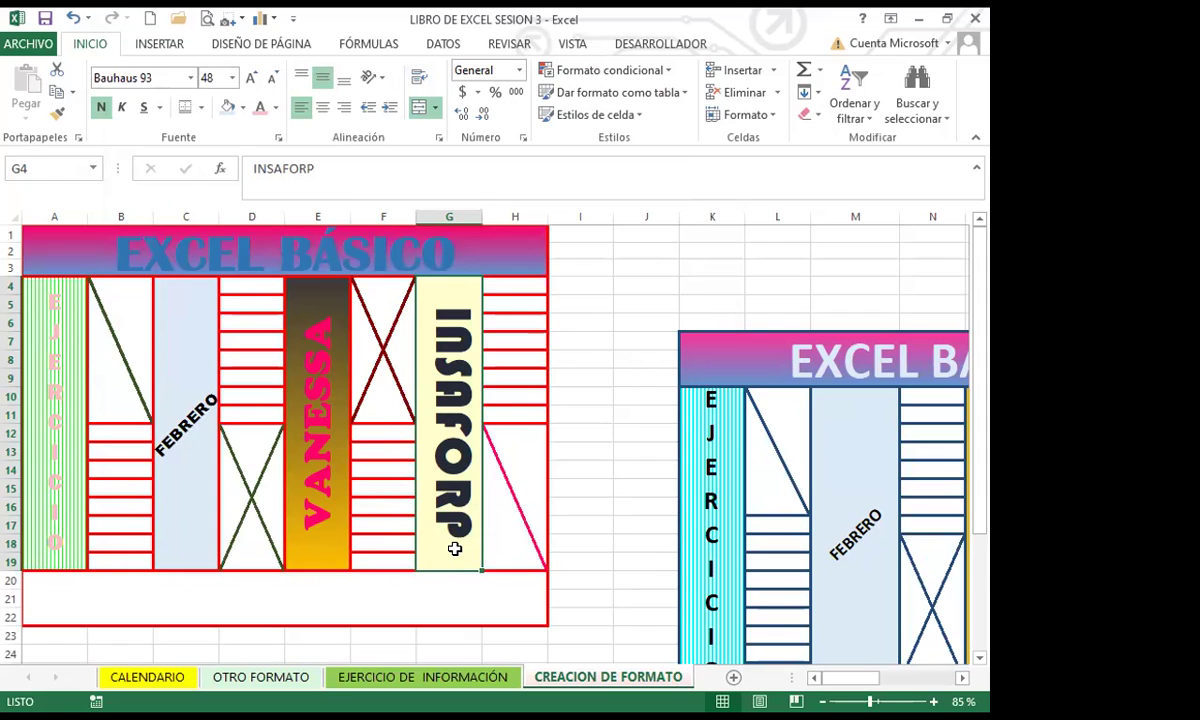
# - Fill the empty merged cell A20:H22 below the columns with solid blue-grey
pyautogui.click(327, 574)
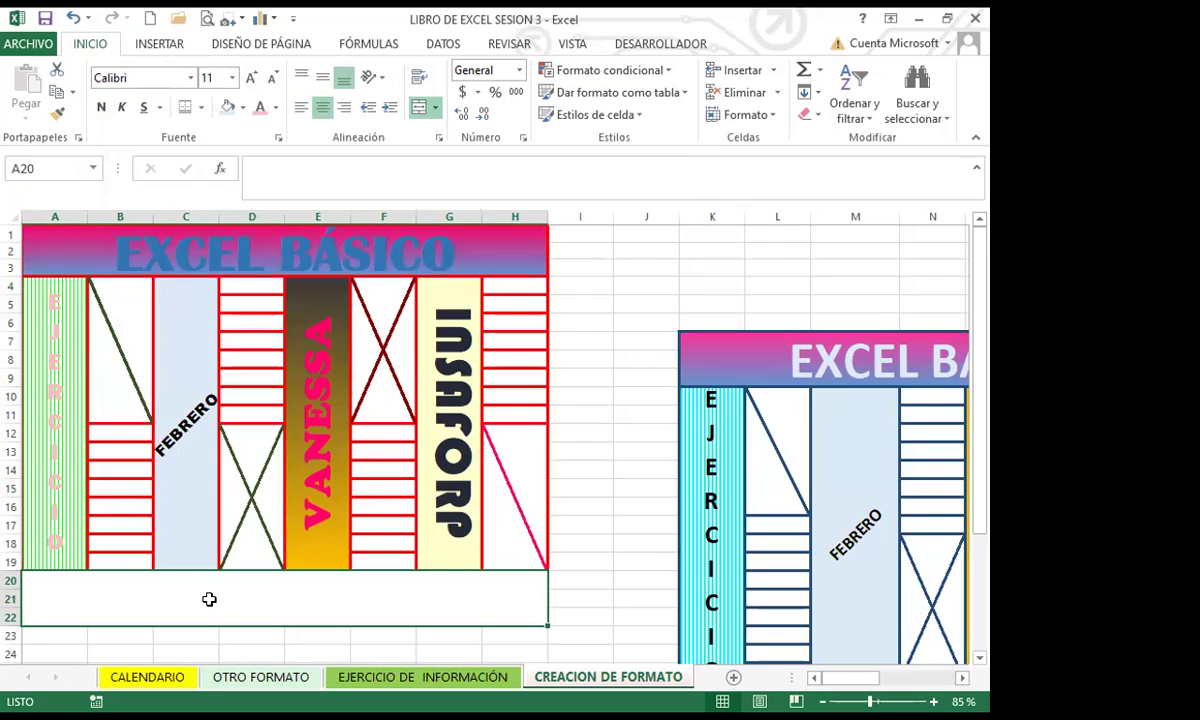
pyautogui.click(440, 140)
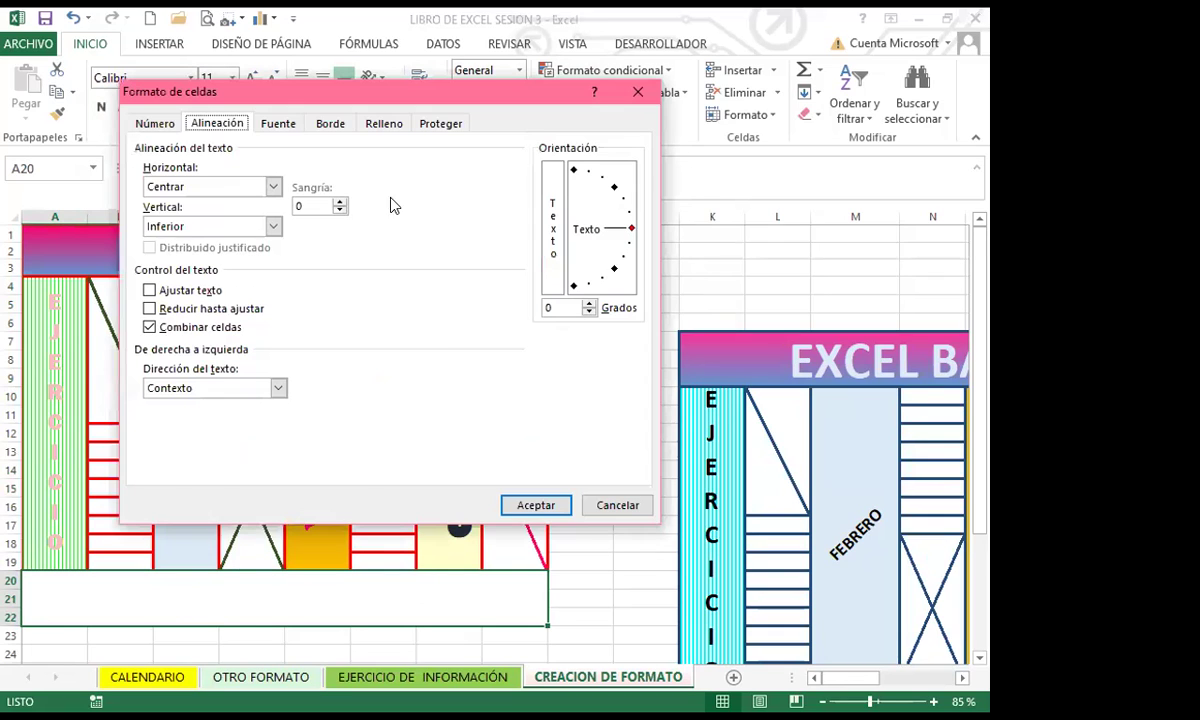
pyautogui.click(590, 508)
pyautogui.click(242, 107)
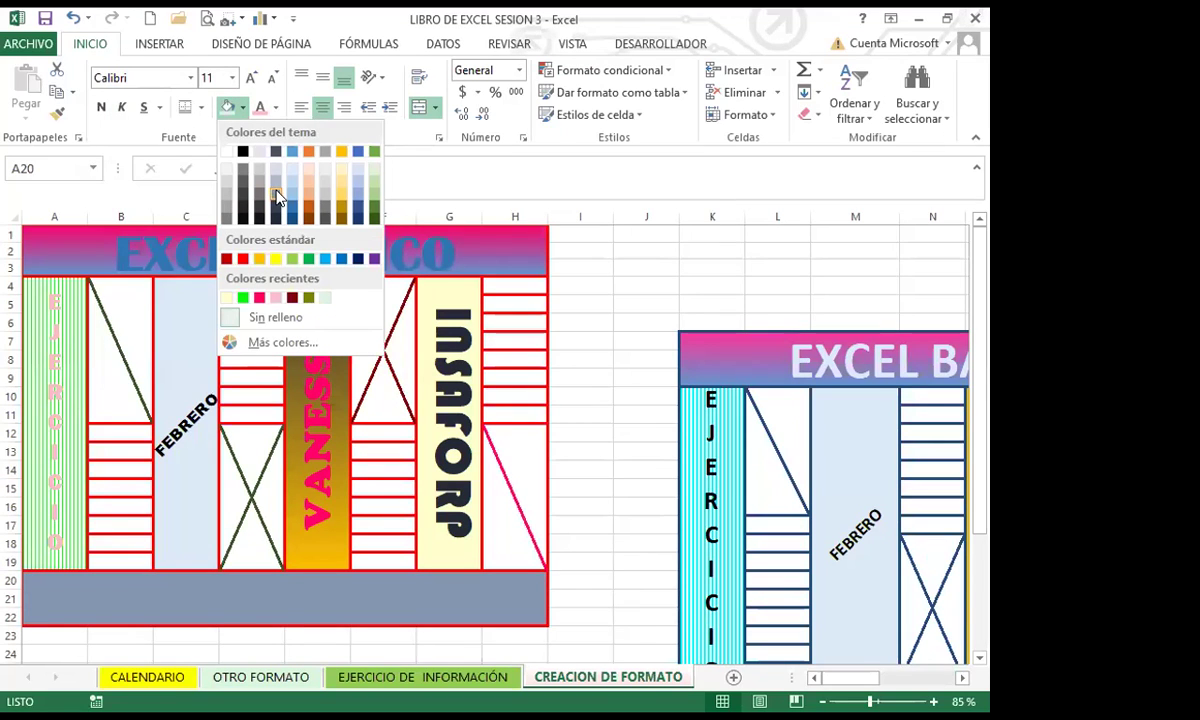
pyautogui.click(403, 122)
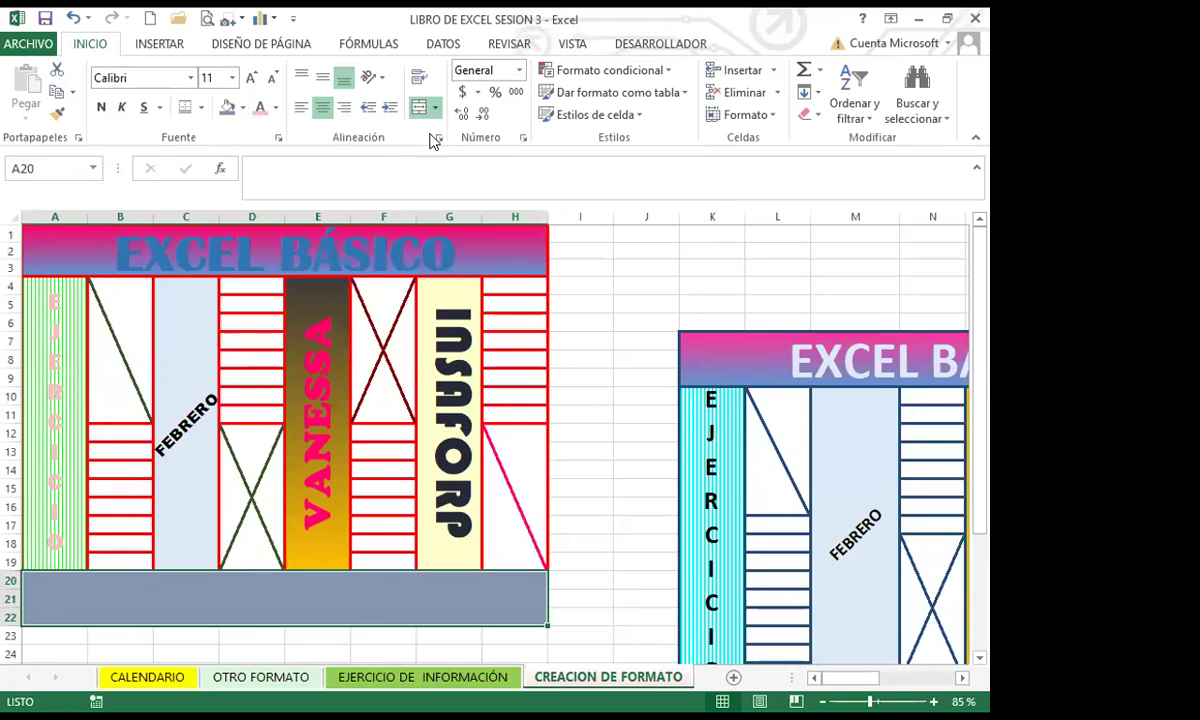
# - Add a thin vertical stripe pattern in light green to the blue-grey fill of the merged cell A20:H22
pyautogui.click(439, 137)
pyautogui.click(383, 123)
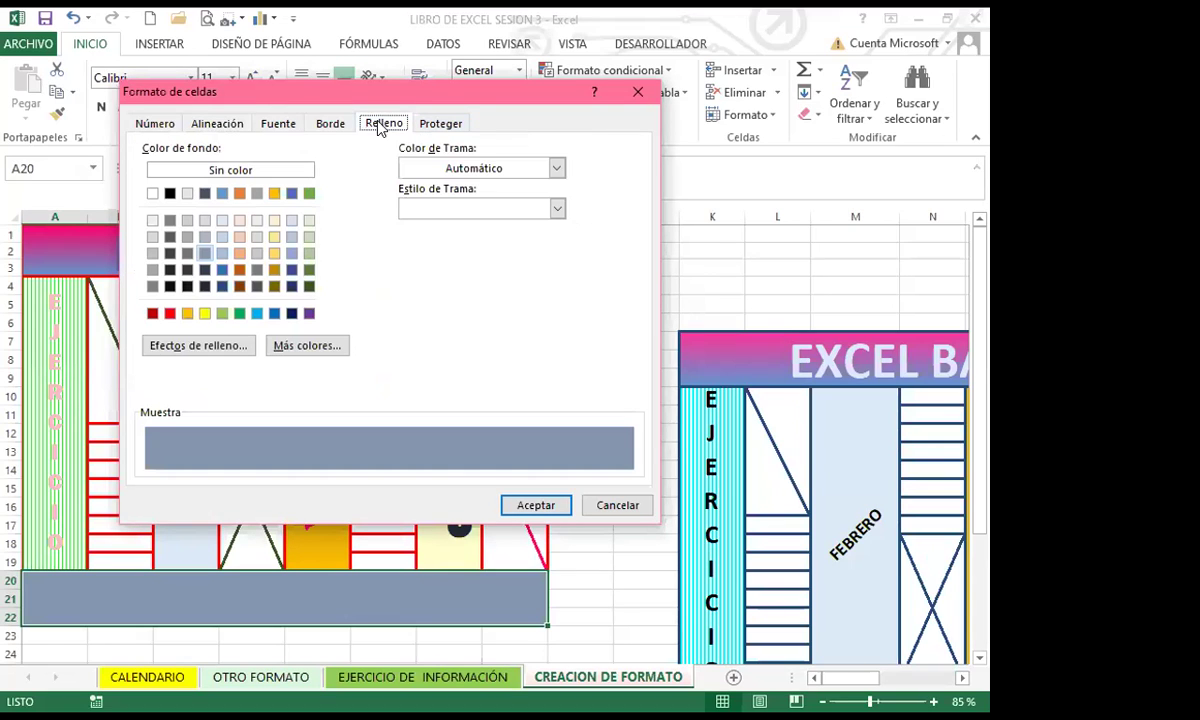
pyautogui.click(556, 169)
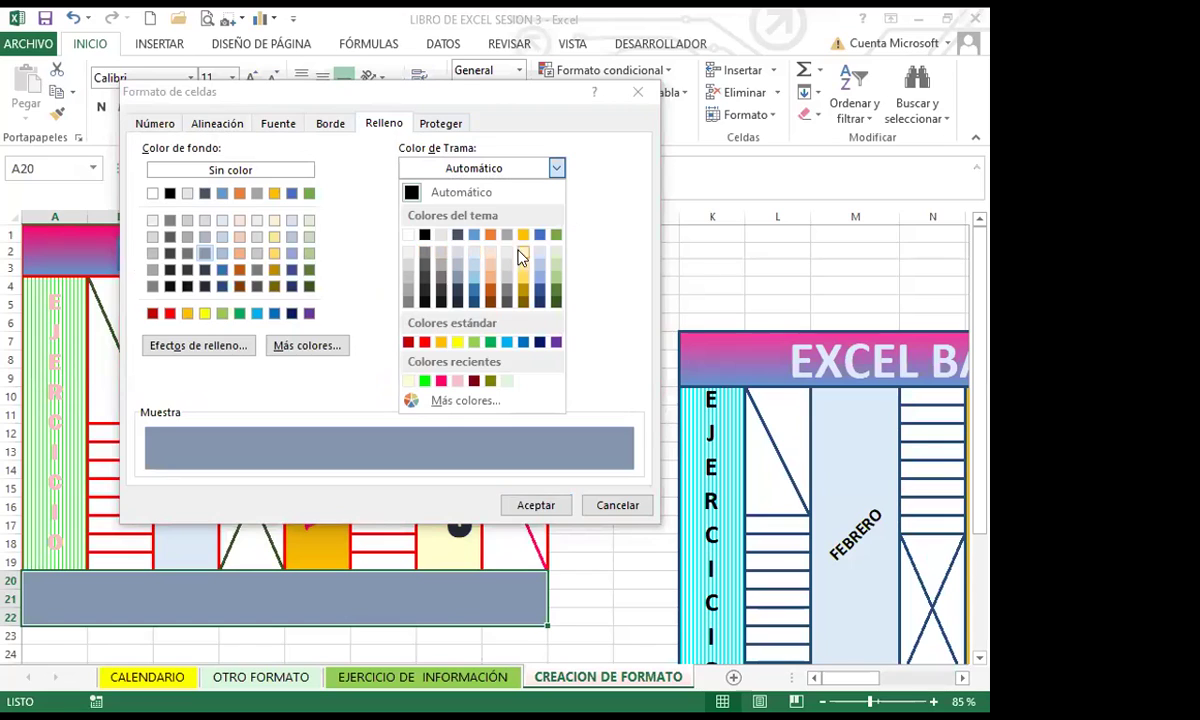
pyautogui.click(557, 254)
pyautogui.click(557, 208)
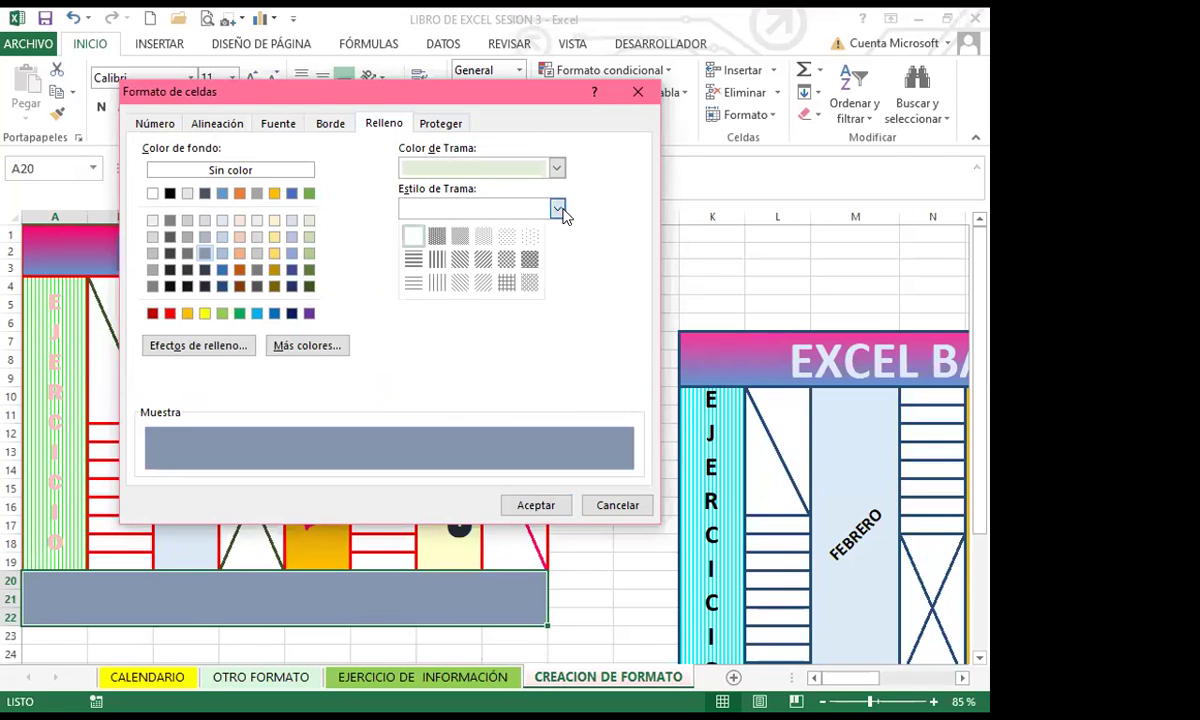
pyautogui.click(413, 285)
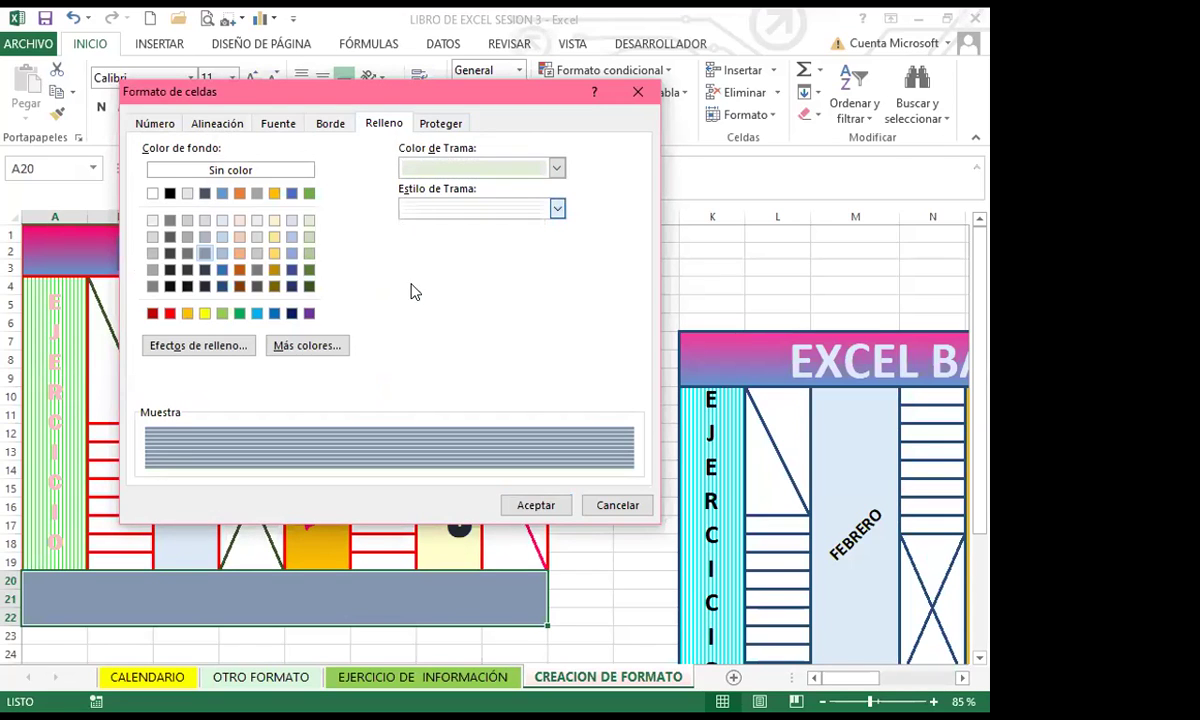
pyautogui.click(557, 208)
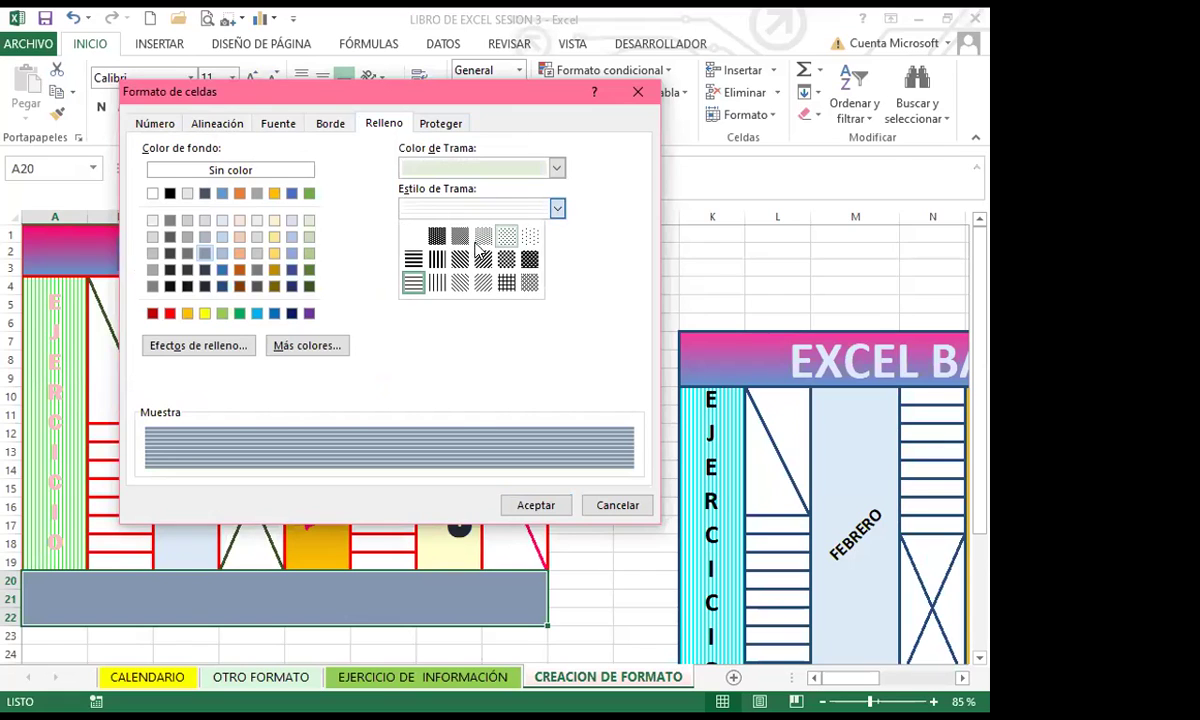
pyautogui.click(437, 281)
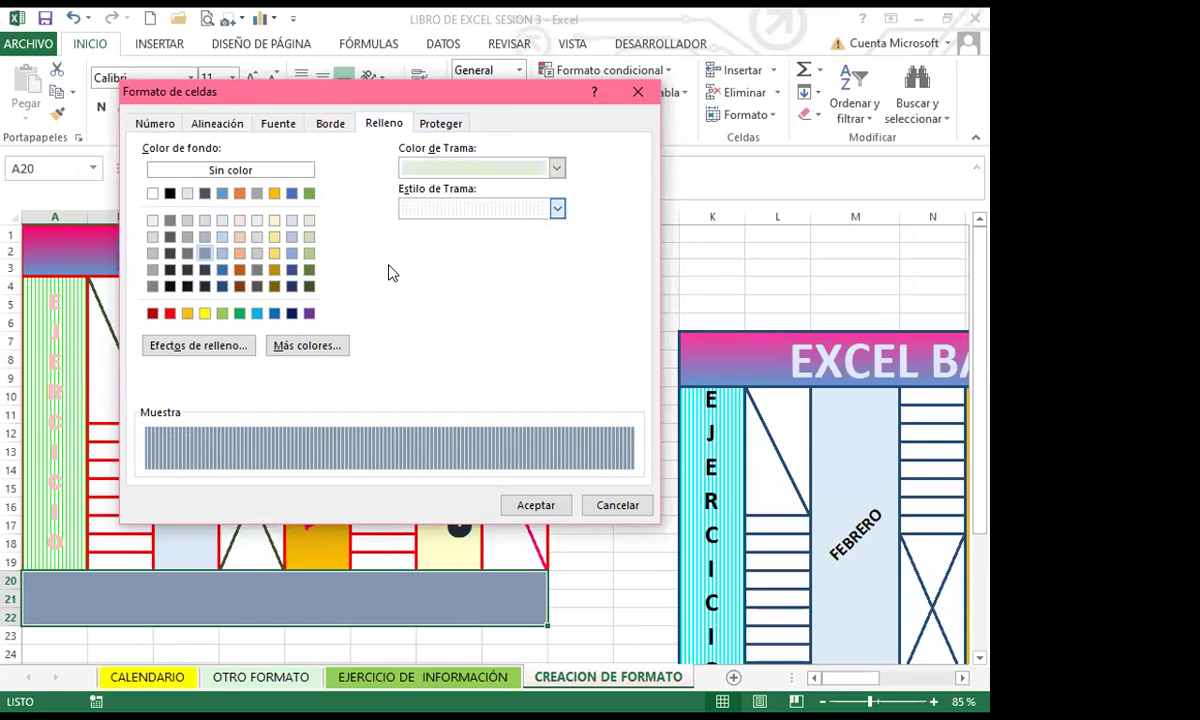
pyautogui.click(538, 505)
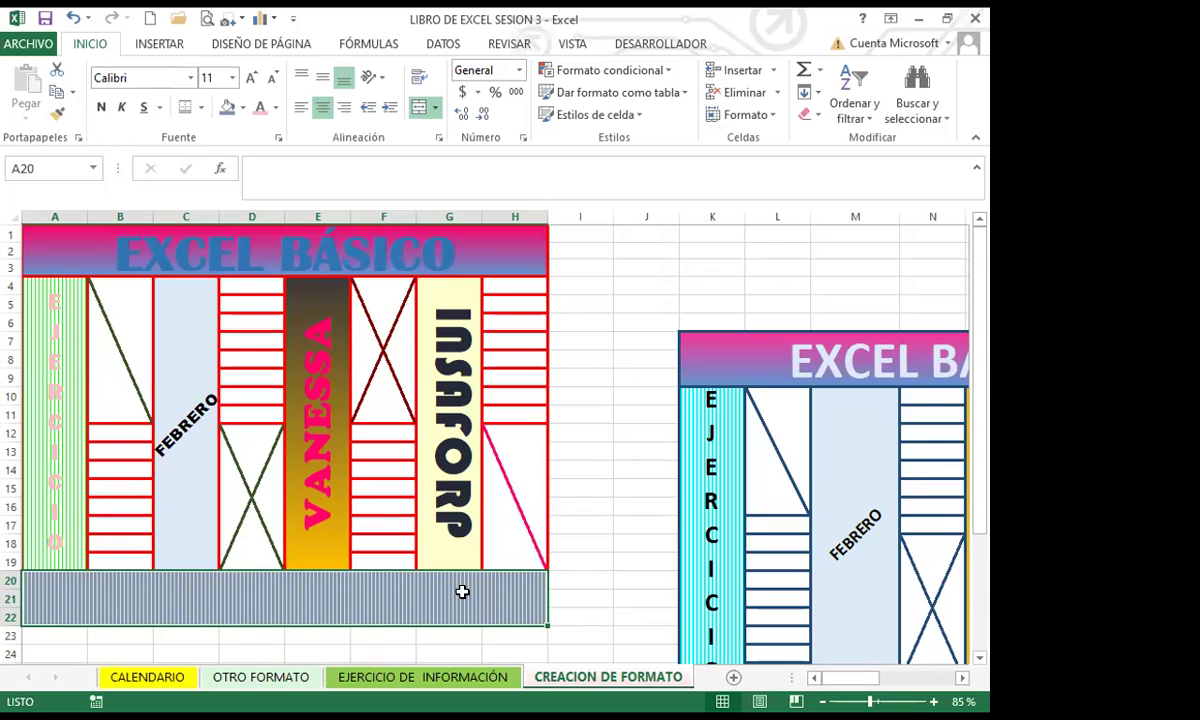
# - Set the second colour of the gradient fill in the merged cell E4:E19 to dark olive green from the extended standard colours
pyautogui.click(325, 544)
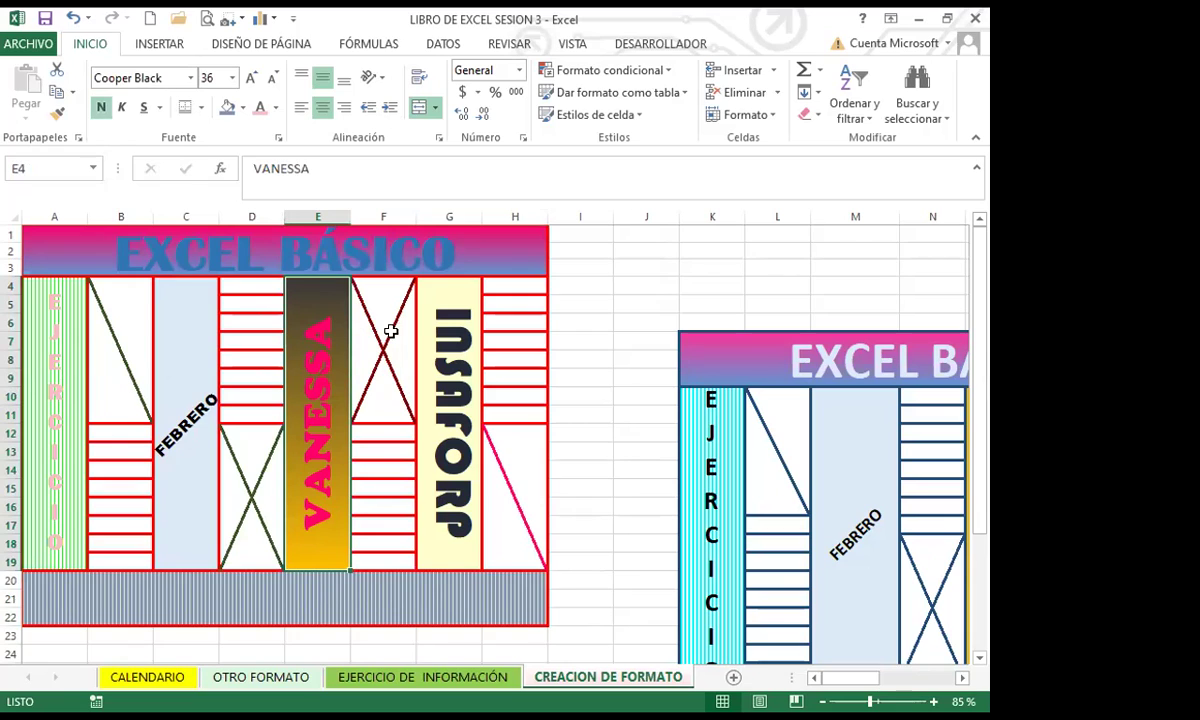
pyautogui.click(242, 110)
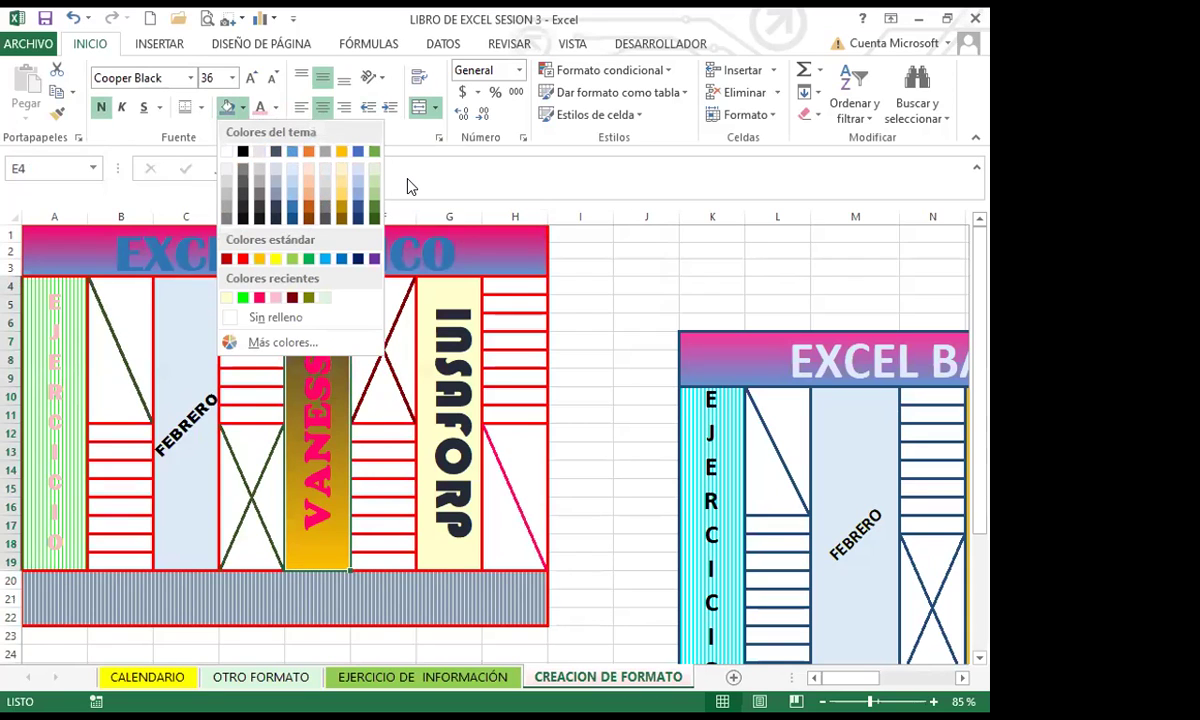
pyautogui.click(354, 176)
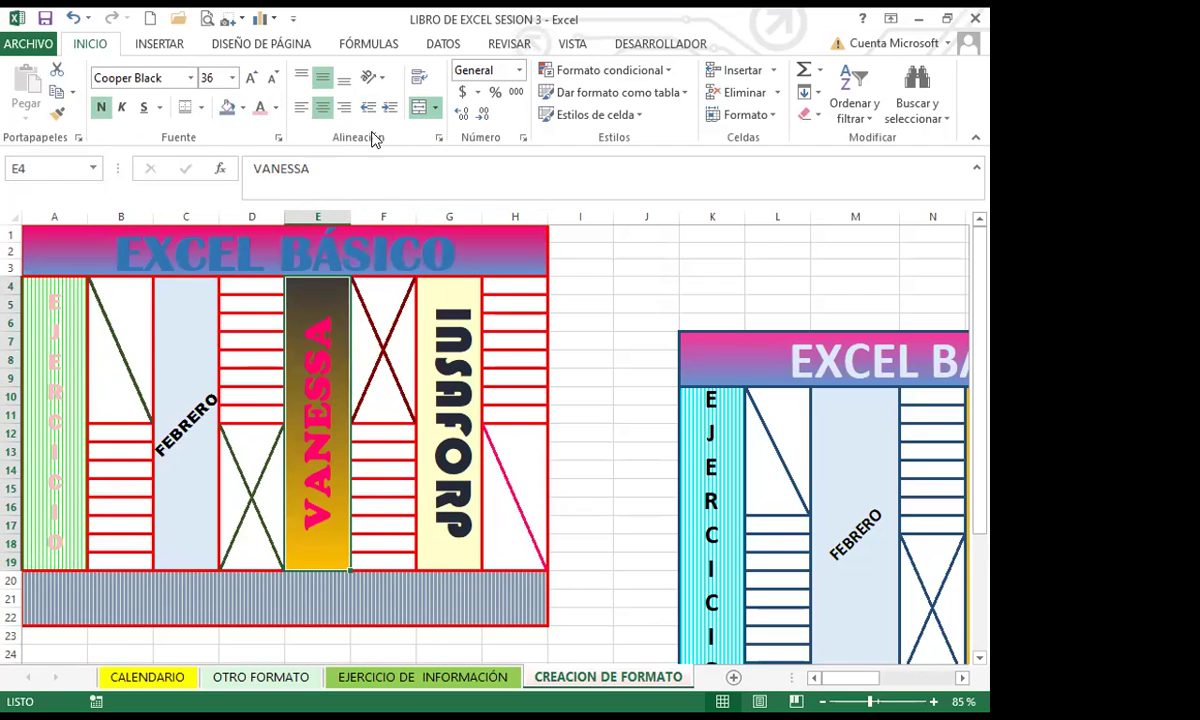
pyautogui.click(439, 142)
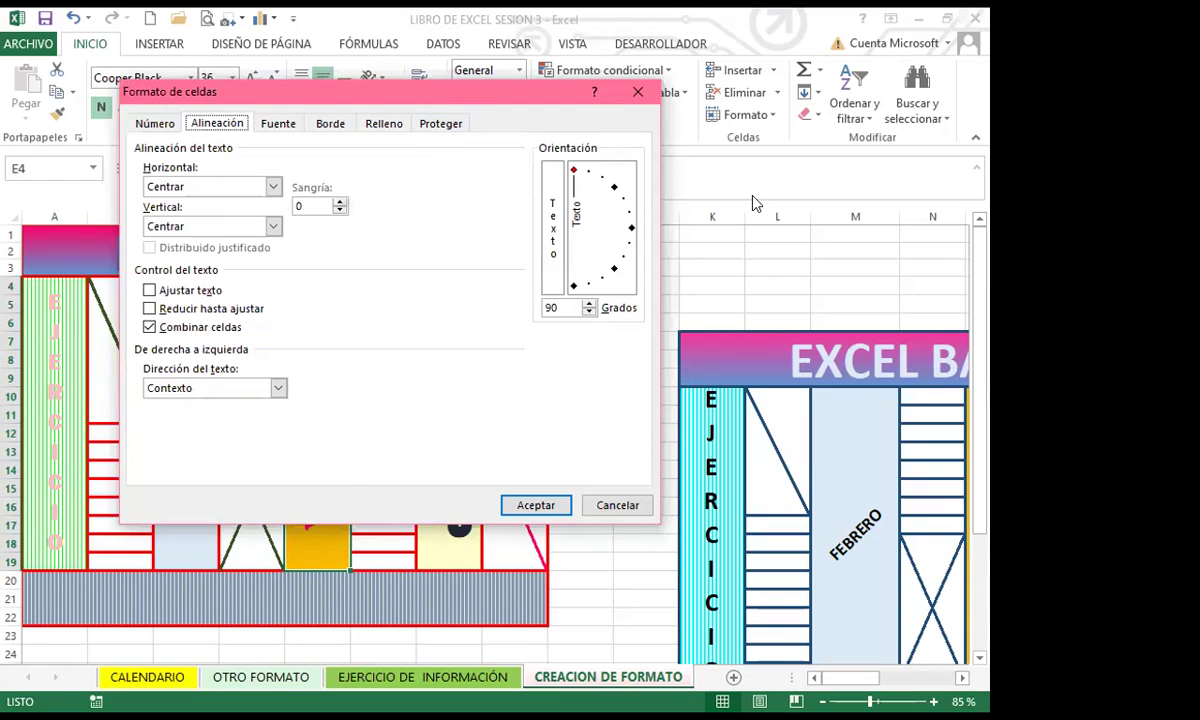
pyautogui.moveTo(400, 91); pyautogui.dragTo(685, 196)
pyautogui.click(668, 229)
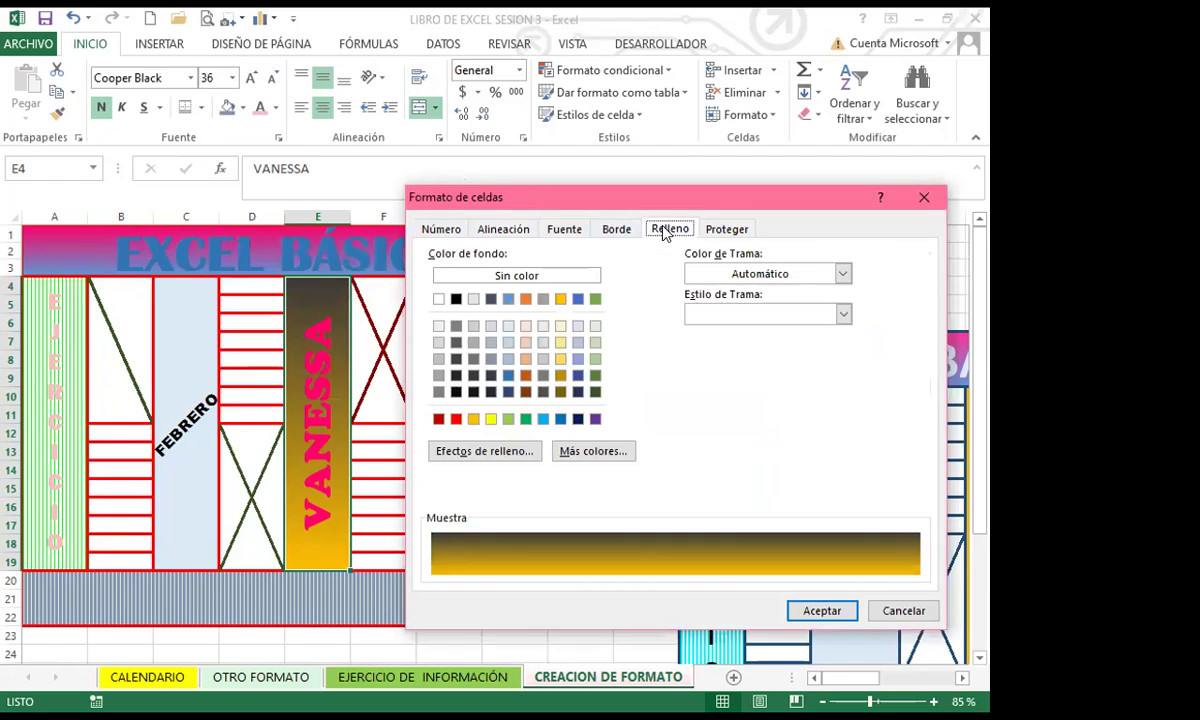
pyautogui.click(488, 451)
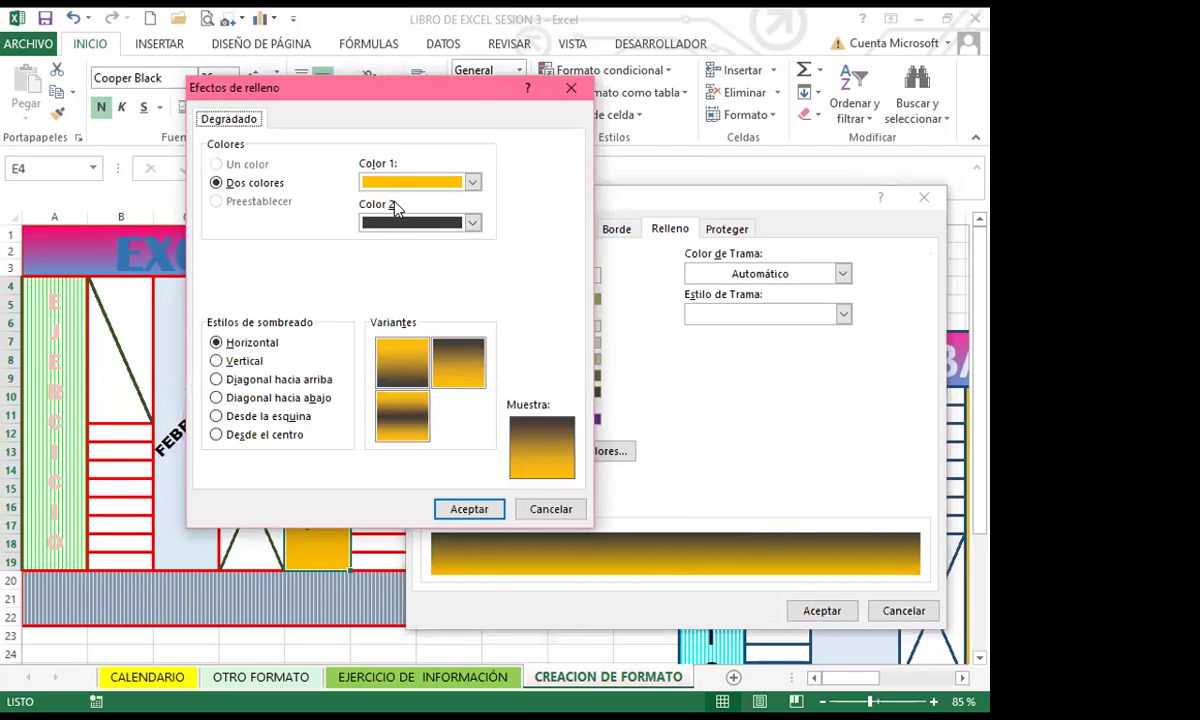
pyautogui.click(474, 224)
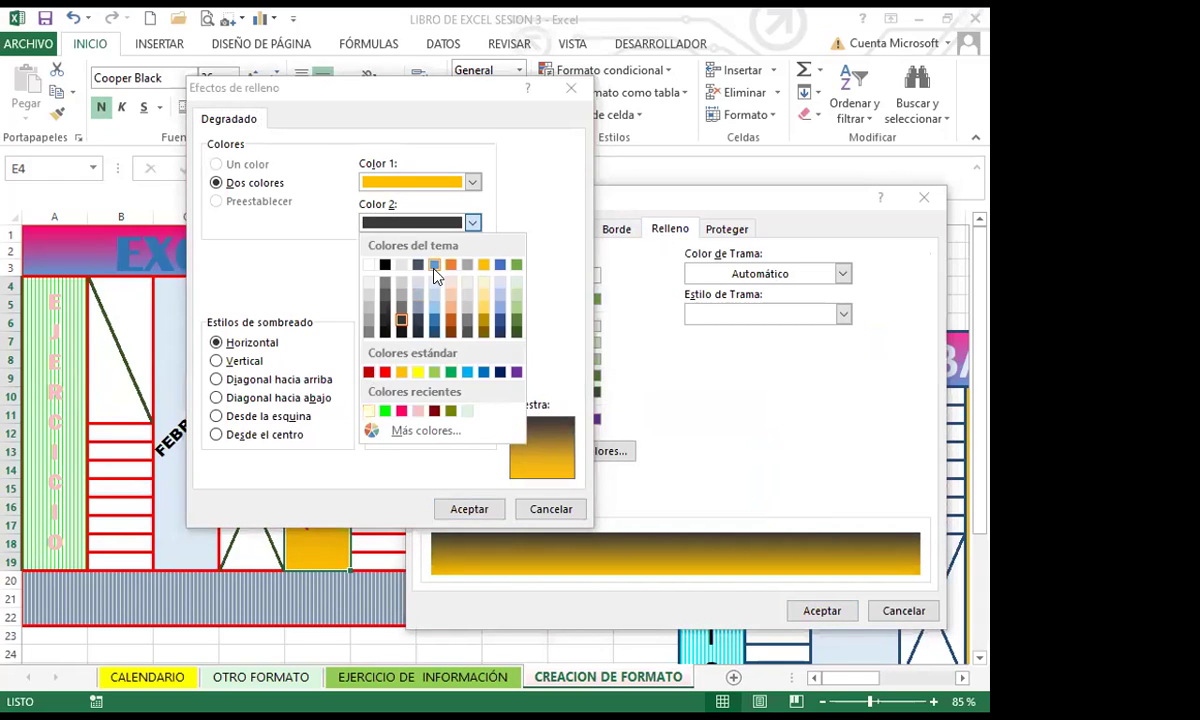
pyautogui.click(419, 436)
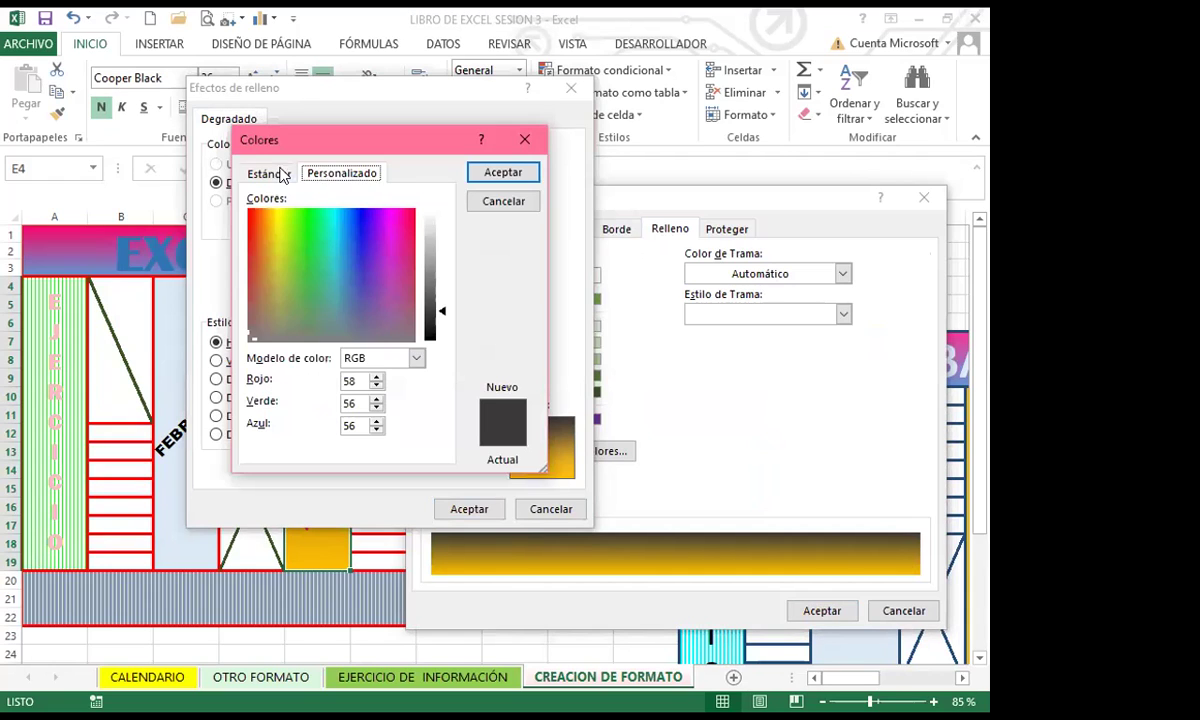
pyautogui.click(280, 172)
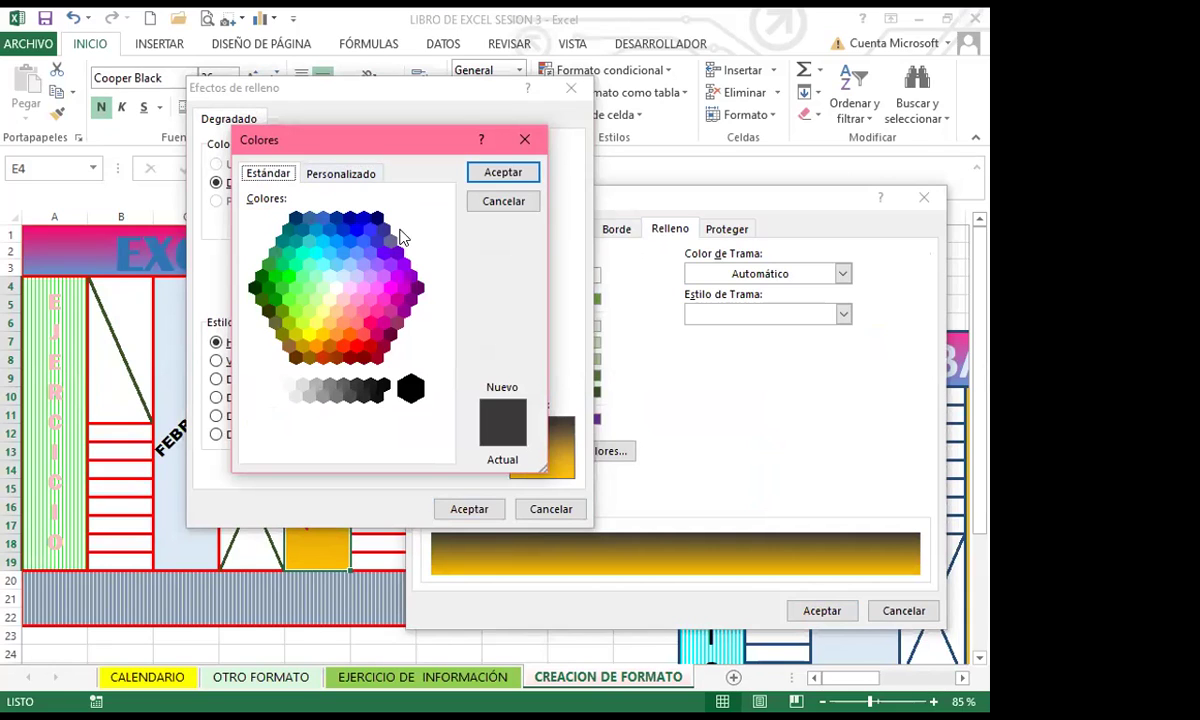
pyautogui.click(275, 322)
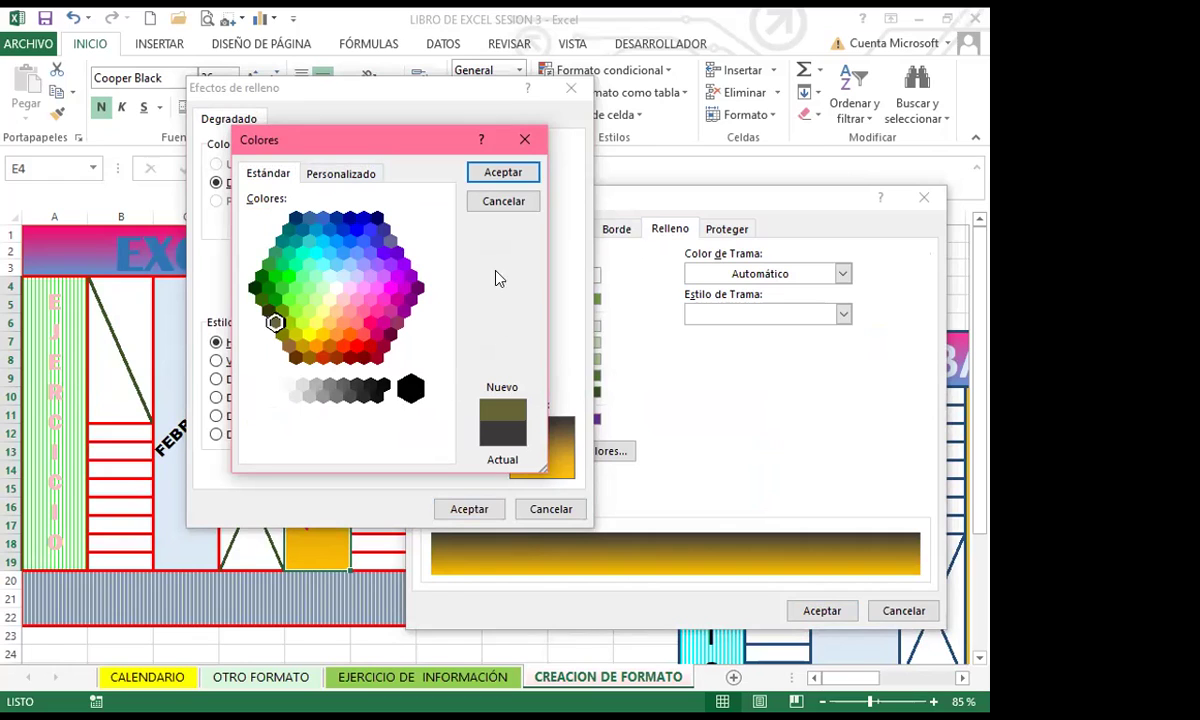
pyautogui.click(492, 176)
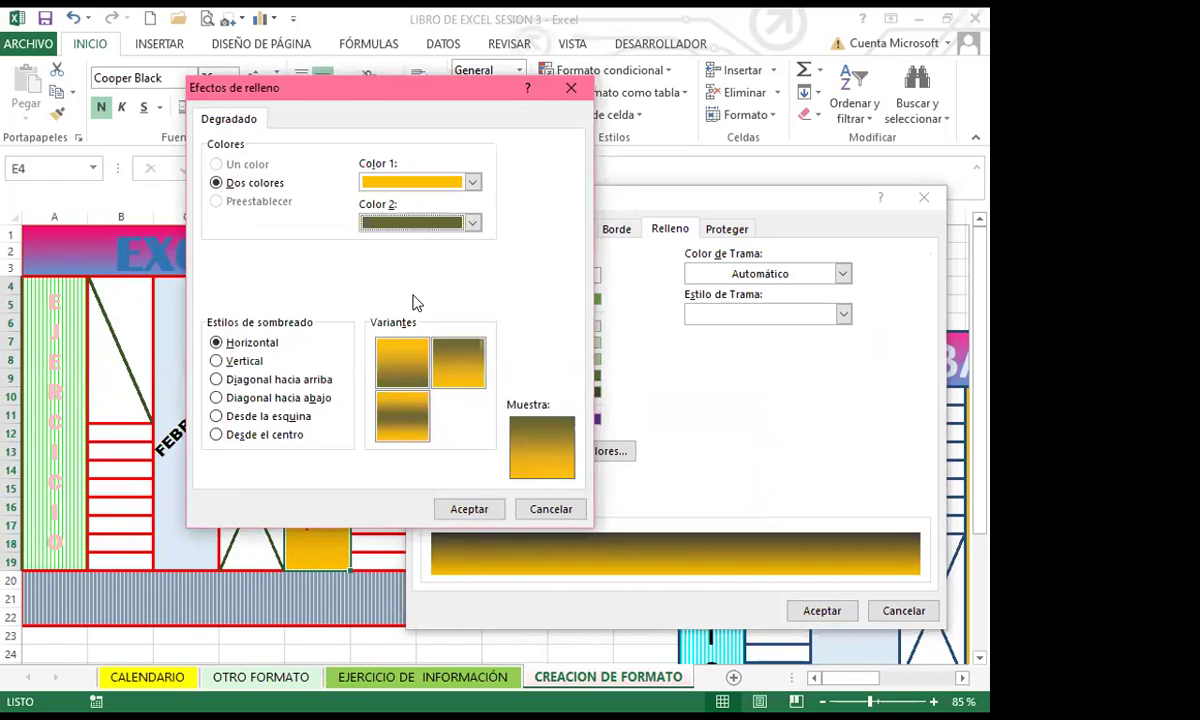
# - Try pale gold, navy and medium blue in turn as the first colour of the gradient
pyautogui.click(472, 182)
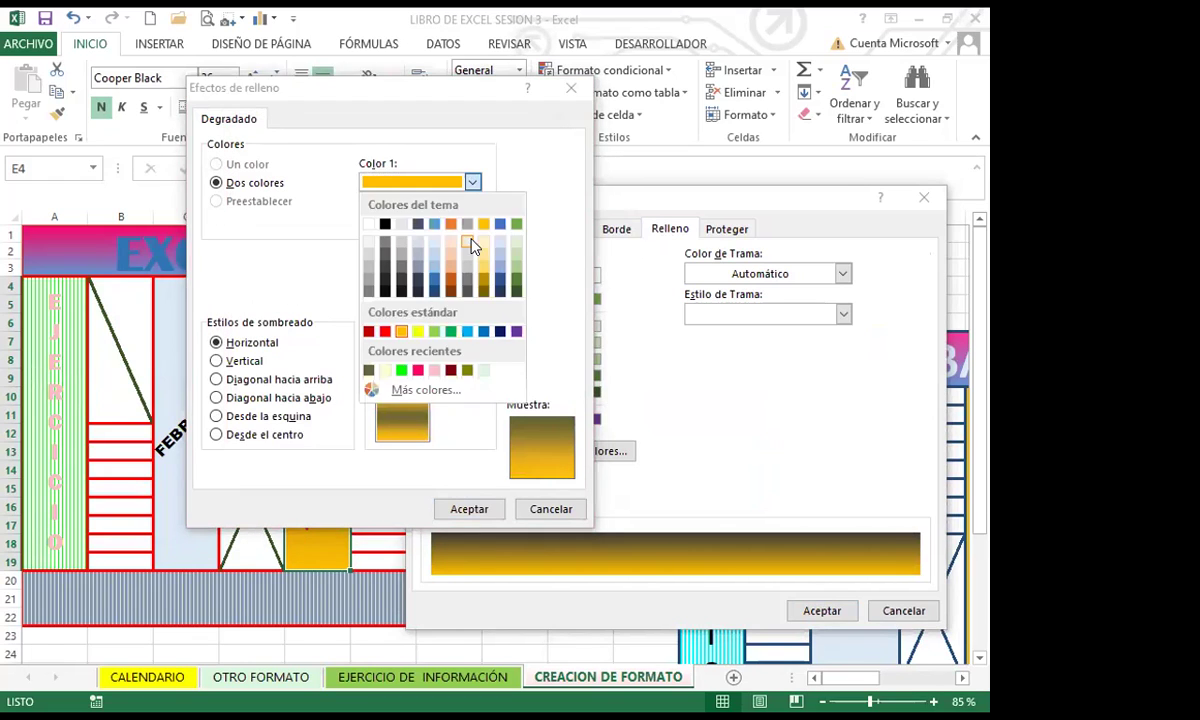
pyautogui.click(483, 241)
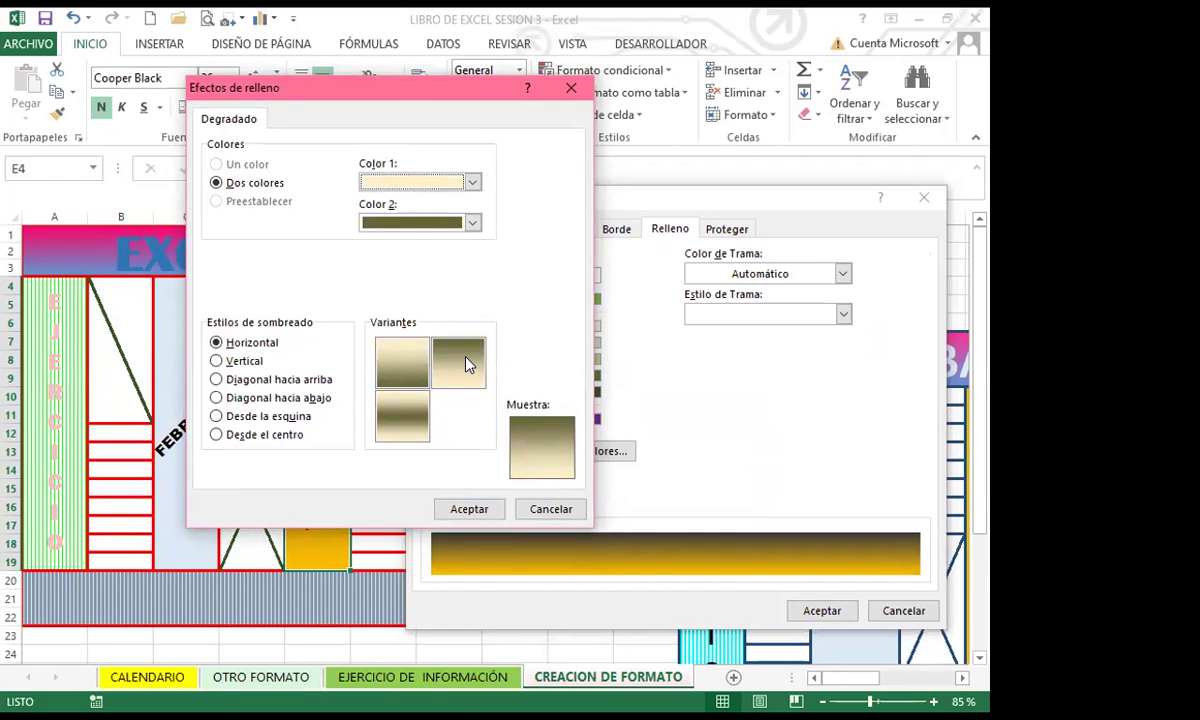
pyautogui.click(472, 183)
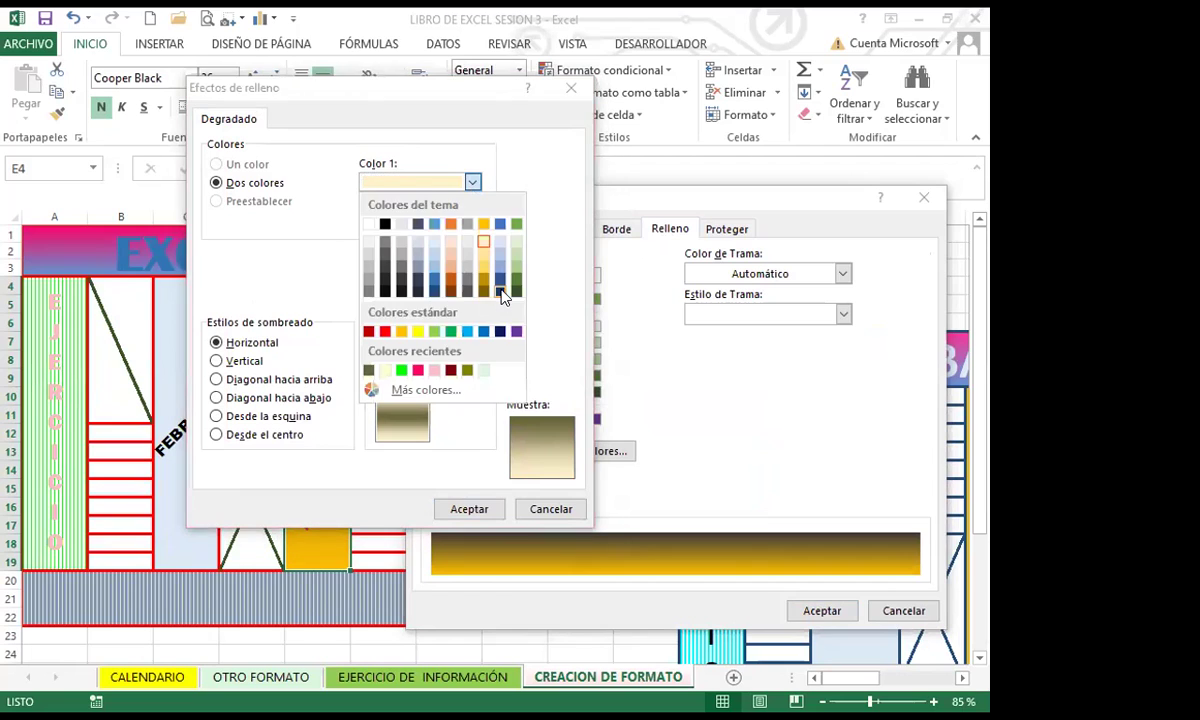
pyautogui.click(500, 291)
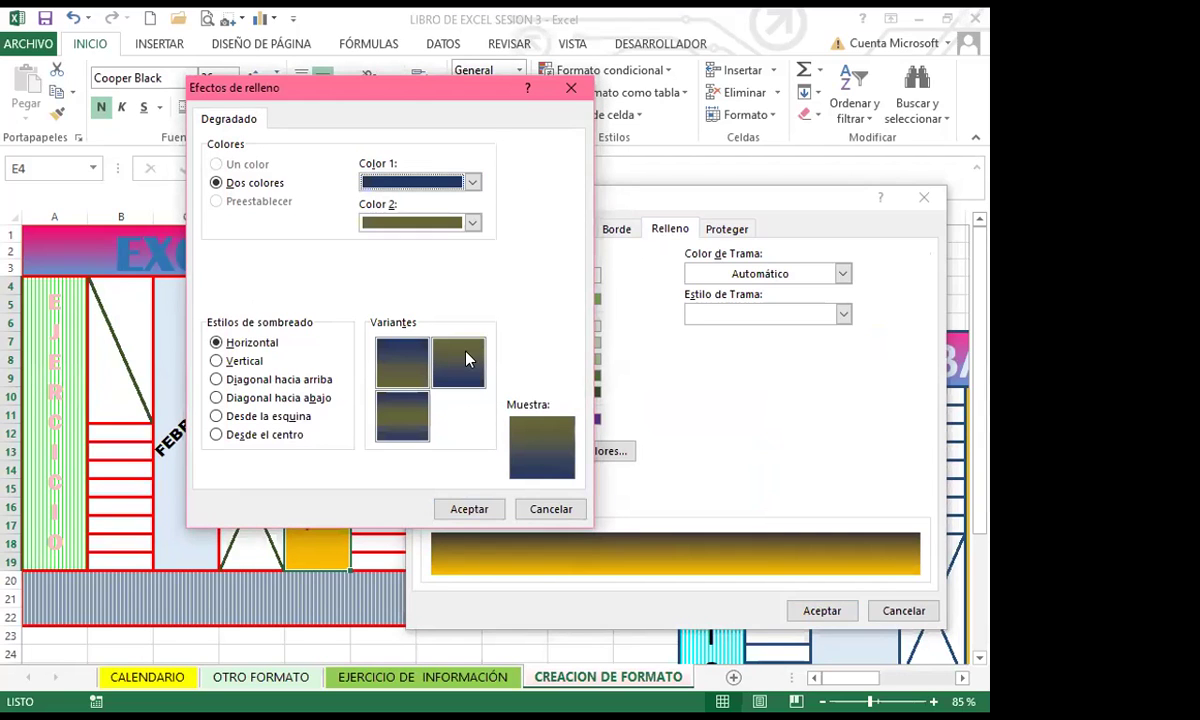
pyautogui.click(472, 183)
pyautogui.click(436, 276)
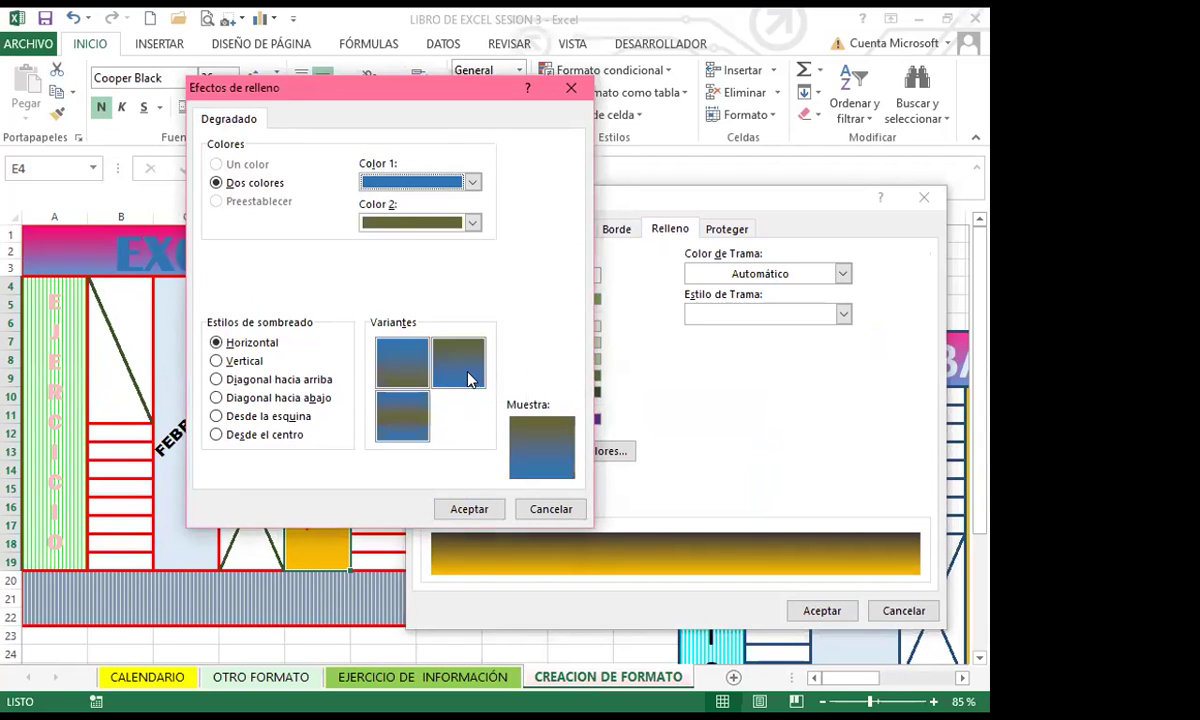
# - Set the gradient's first colour to pale gold and apply the horizontal two-colour fill to E4:E19
pyautogui.click(472, 182)
pyautogui.click(481, 246)
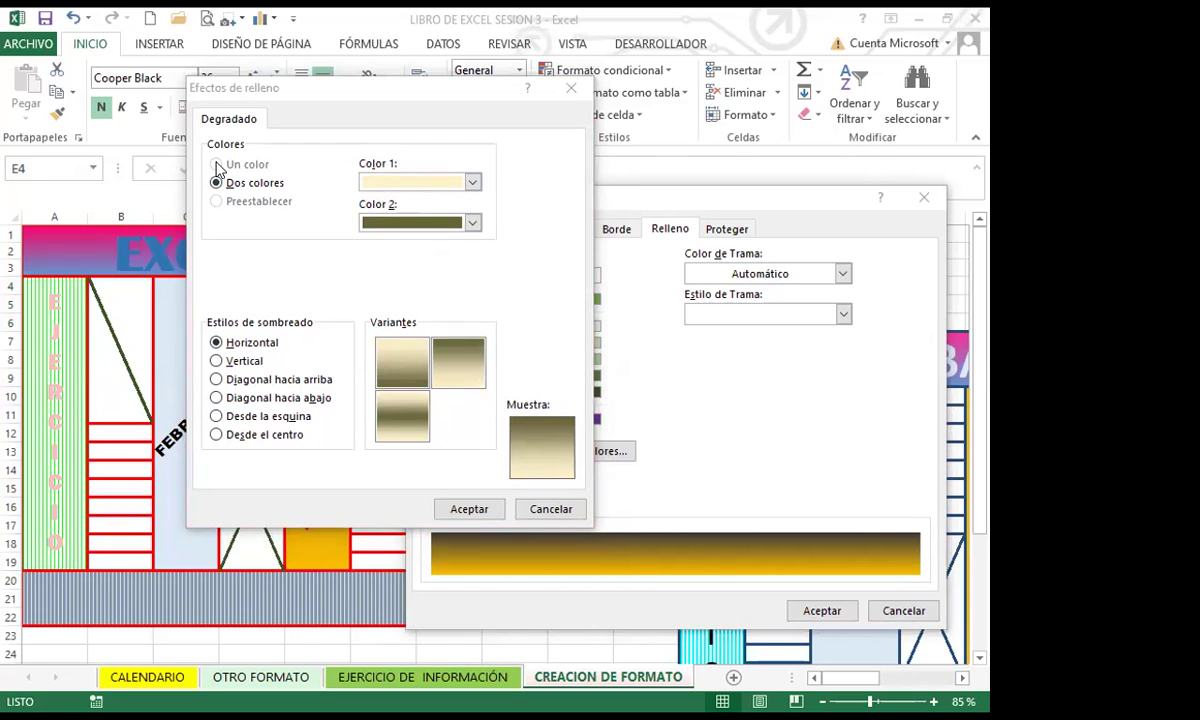
pyautogui.click(257, 178)
pyautogui.click(219, 170)
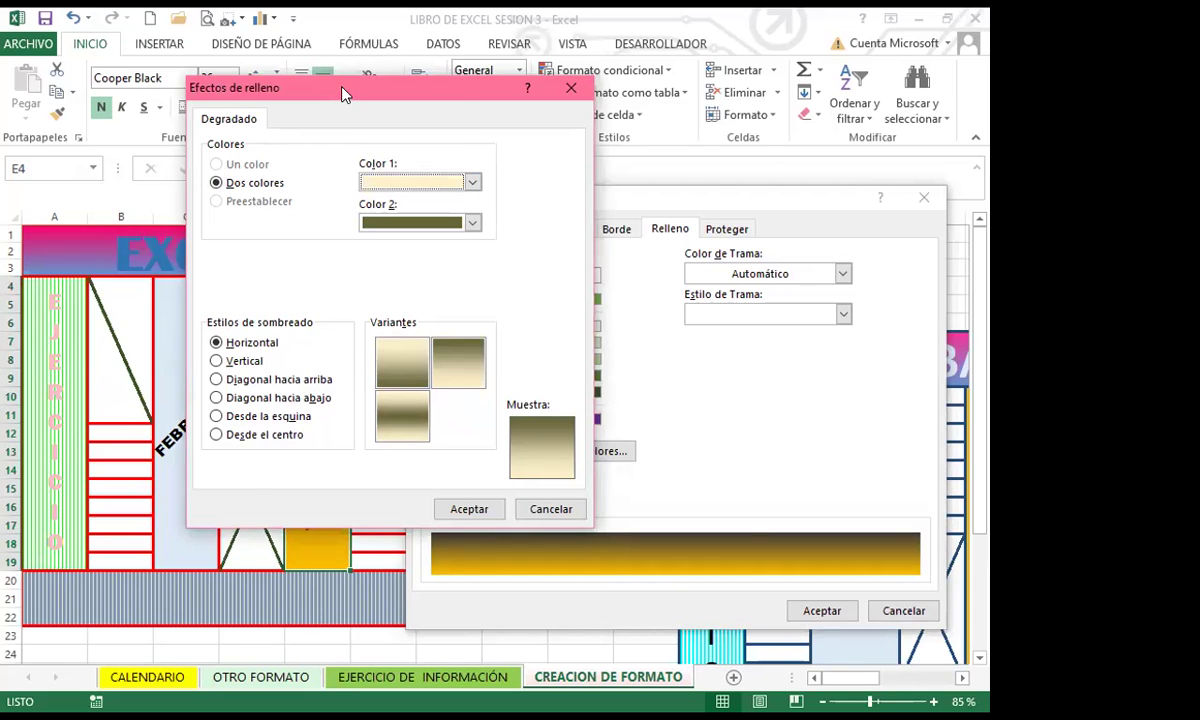
pyautogui.moveTo(343, 93); pyautogui.dragTo(499, 99)
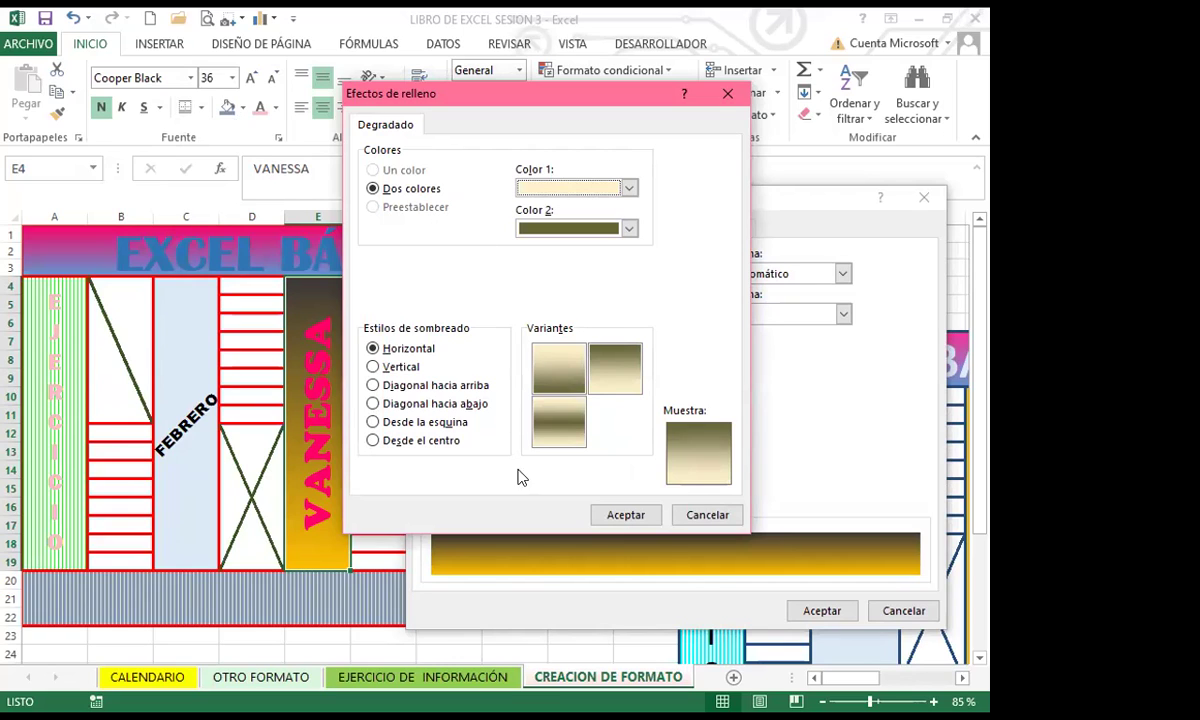
pyautogui.click(637, 521)
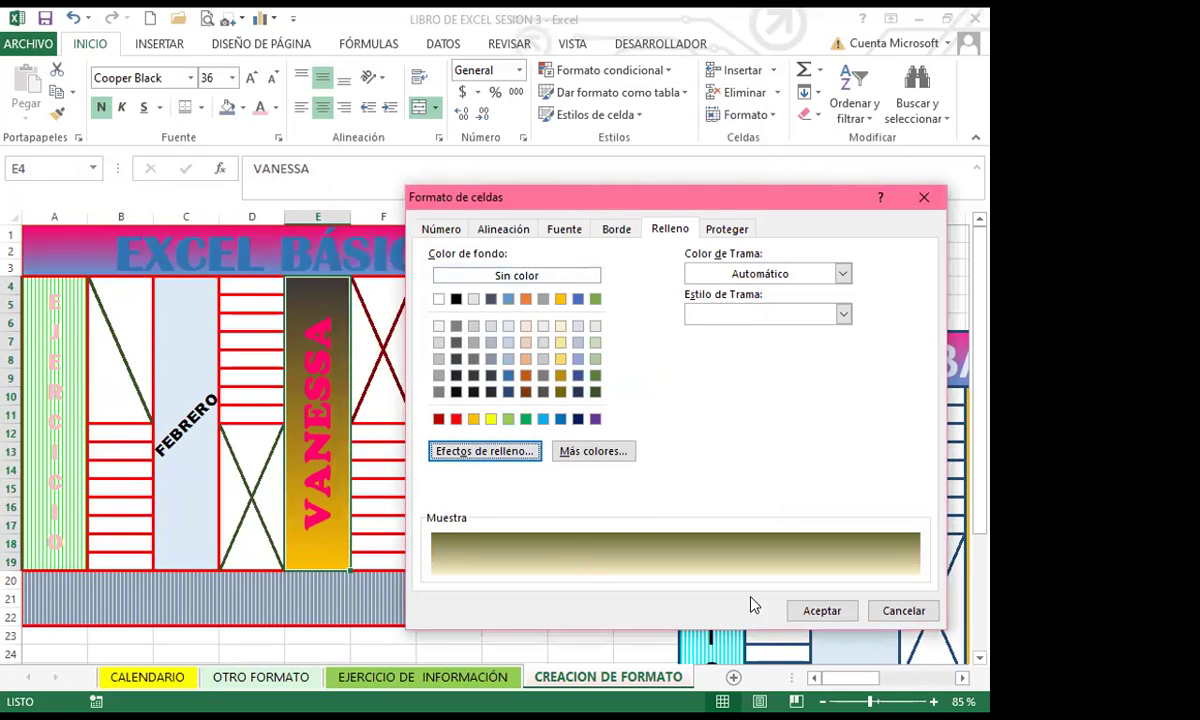
pyautogui.click(826, 609)
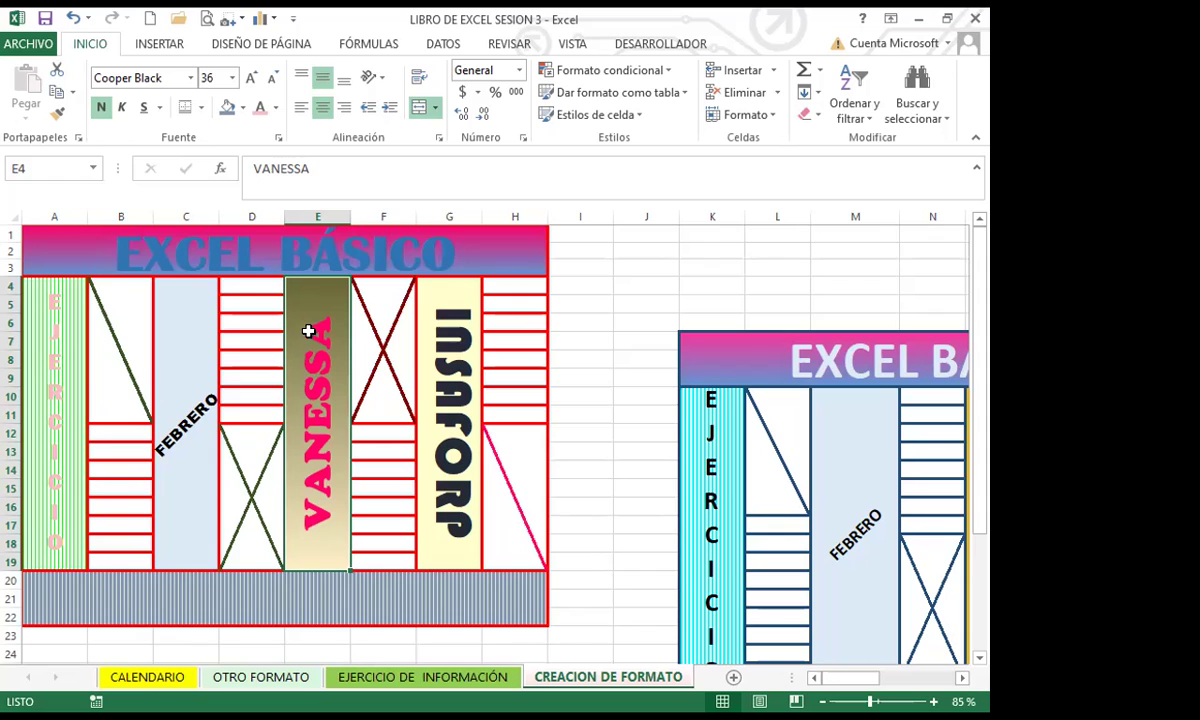
# - Change the font colour of the EJERCICIO label in the merged cell A4:A19 to the recently used bright pink
pyautogui.click(70, 331)
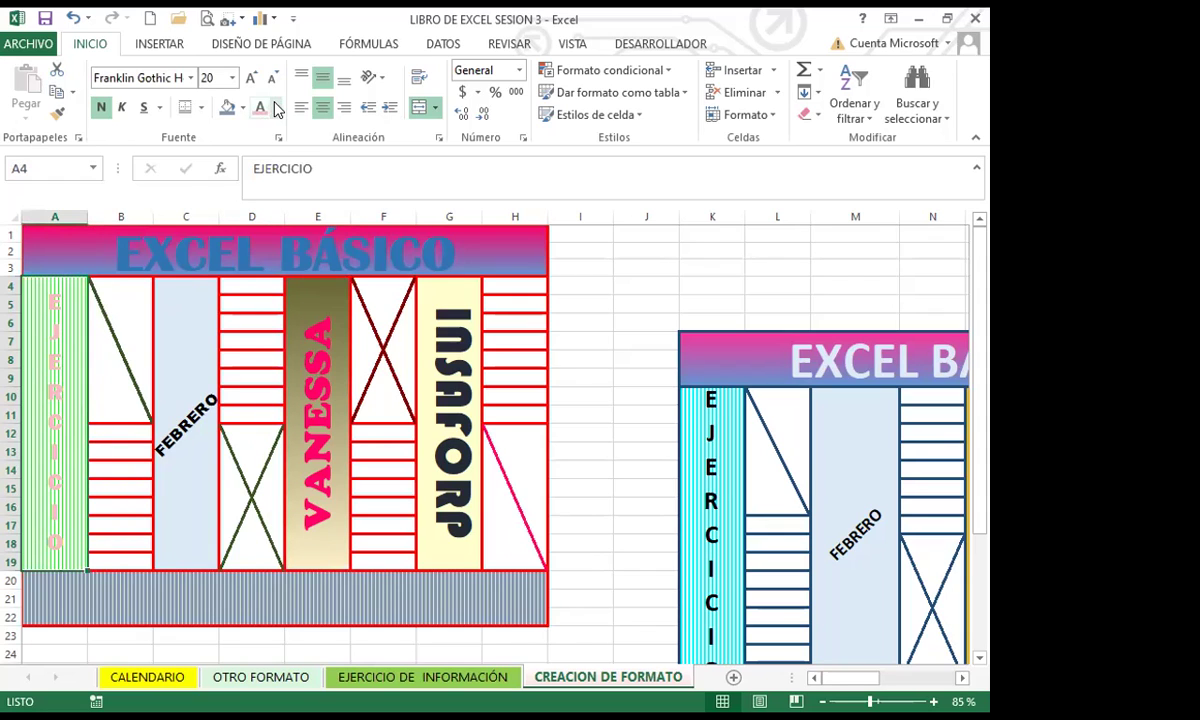
pyautogui.click(275, 107)
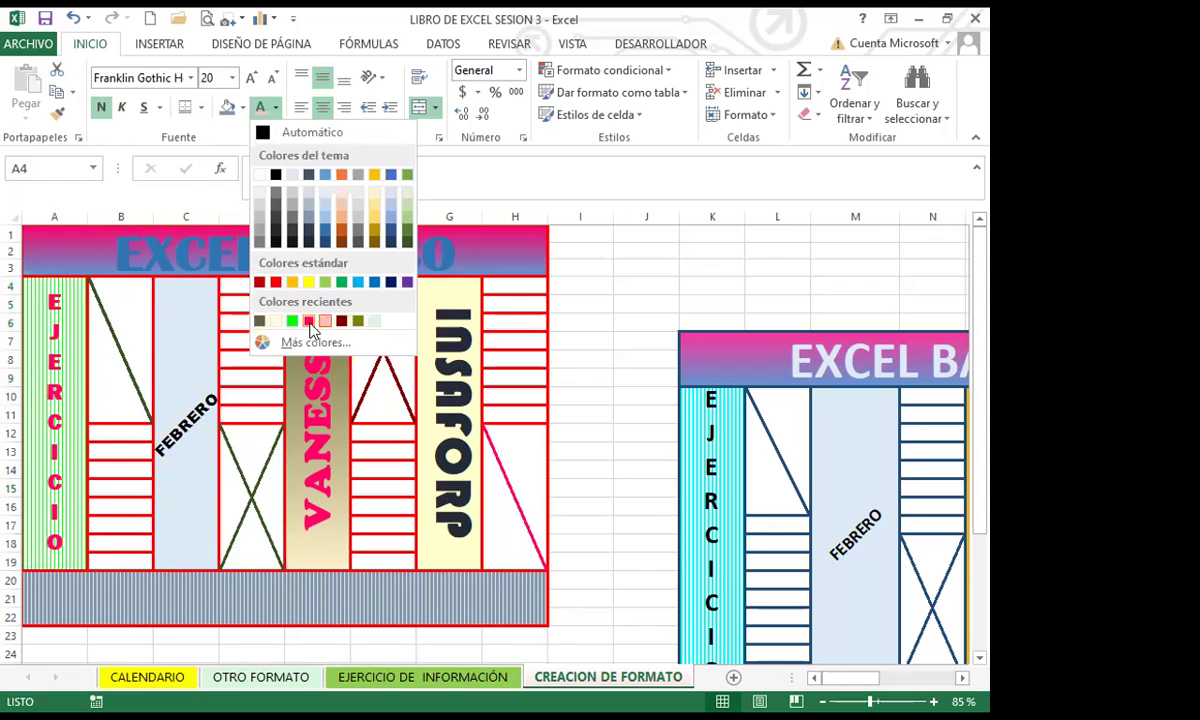
pyautogui.click(310, 320)
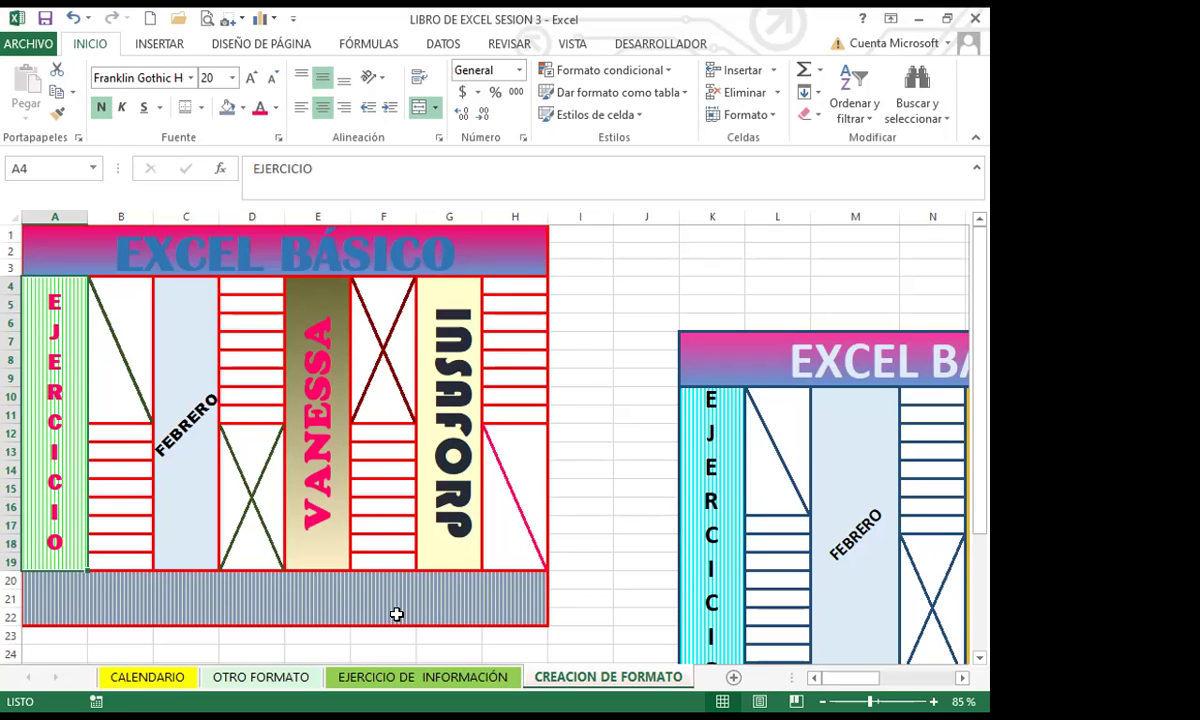
# - Hide the gridlines on the CREACION DE FORMATO sheet
pyautogui.scroll(-3, 399, 578)
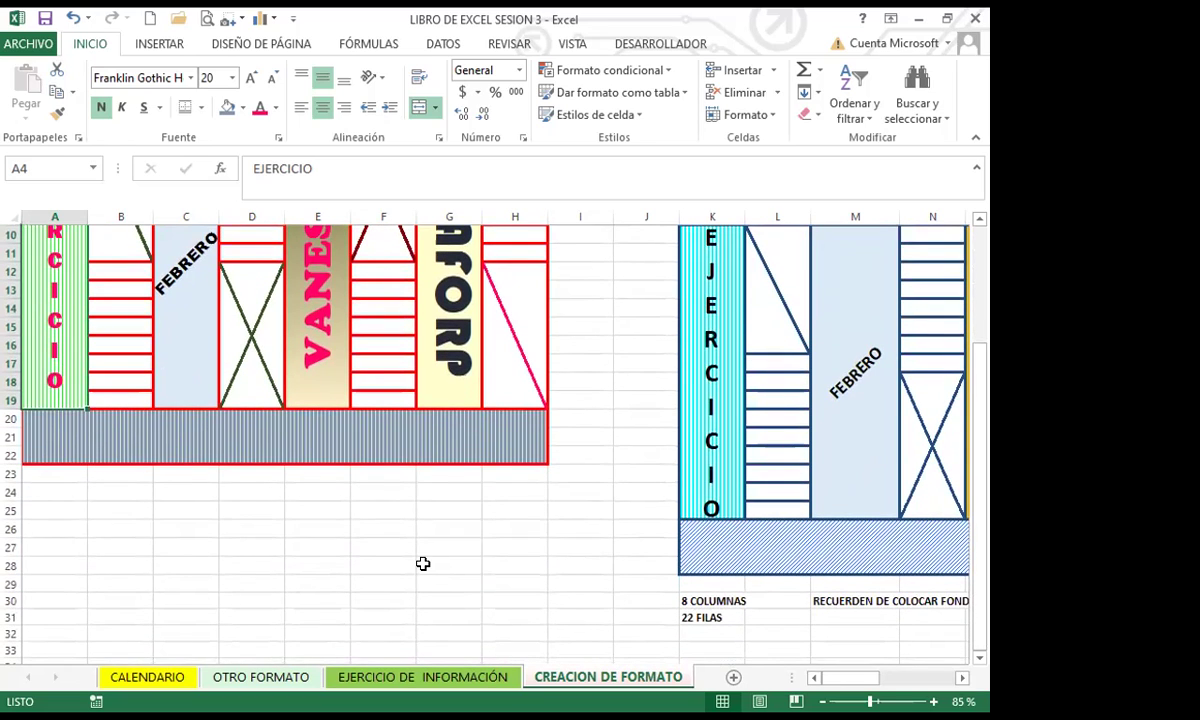
pyautogui.scroll(3, 423, 564)
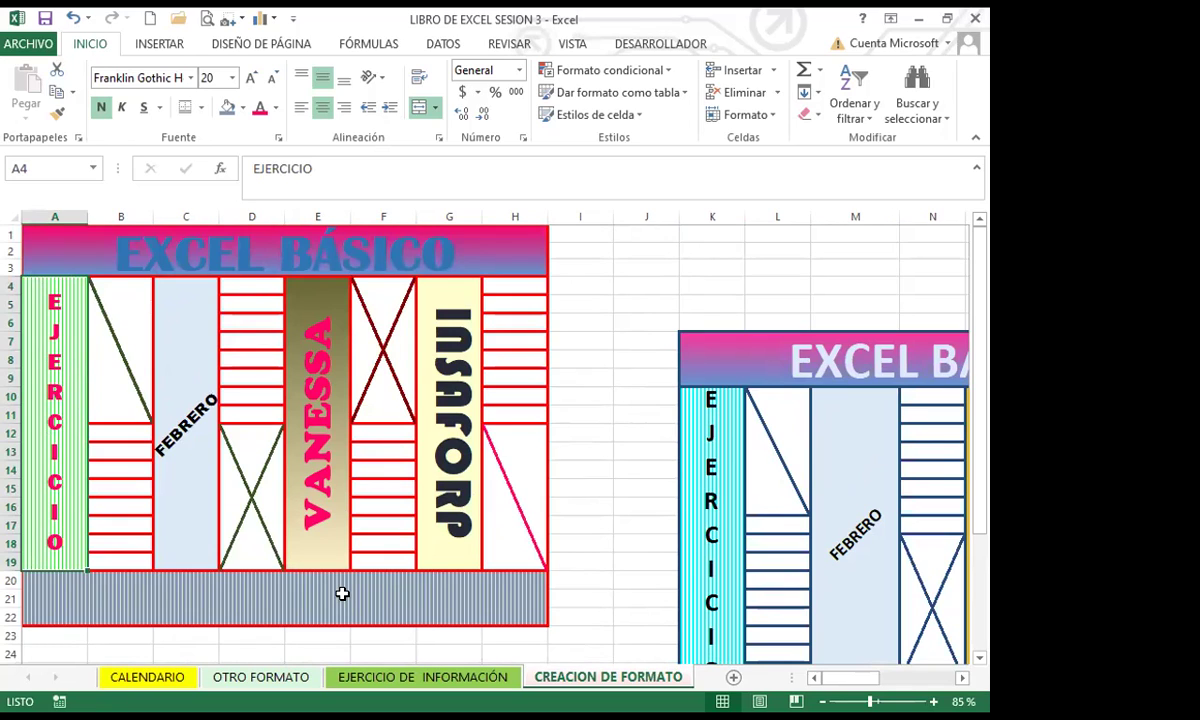
pyautogui.click(574, 48)
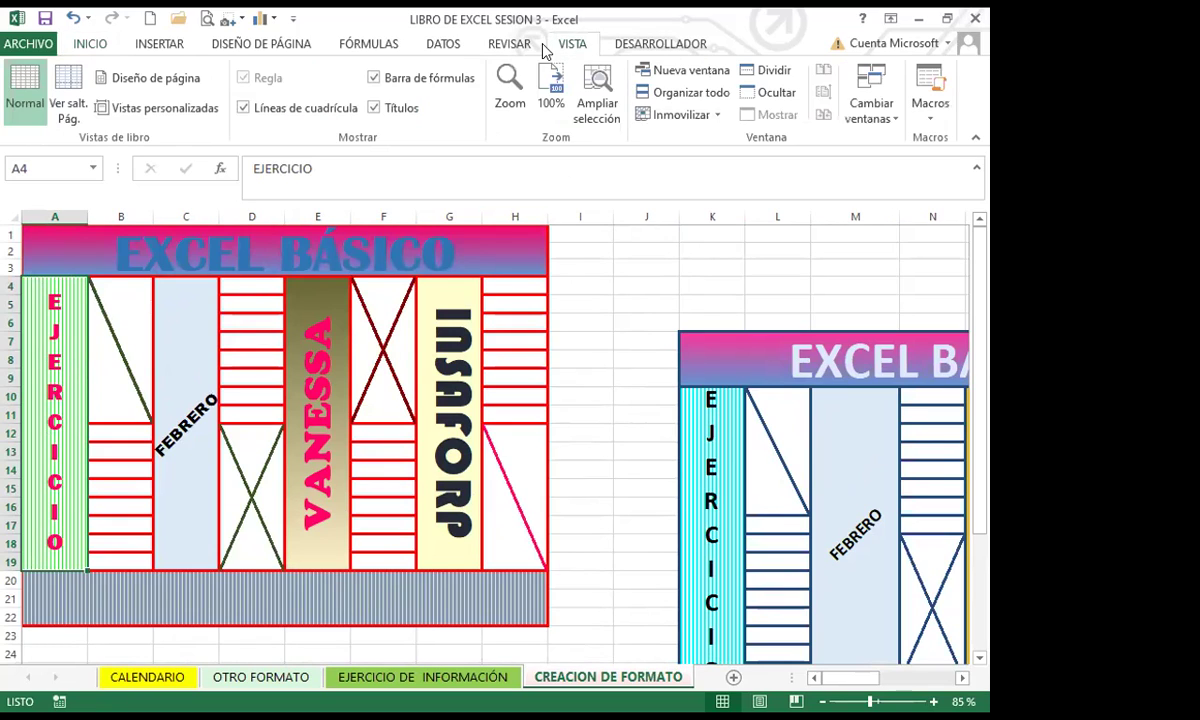
pyautogui.click(242, 108)
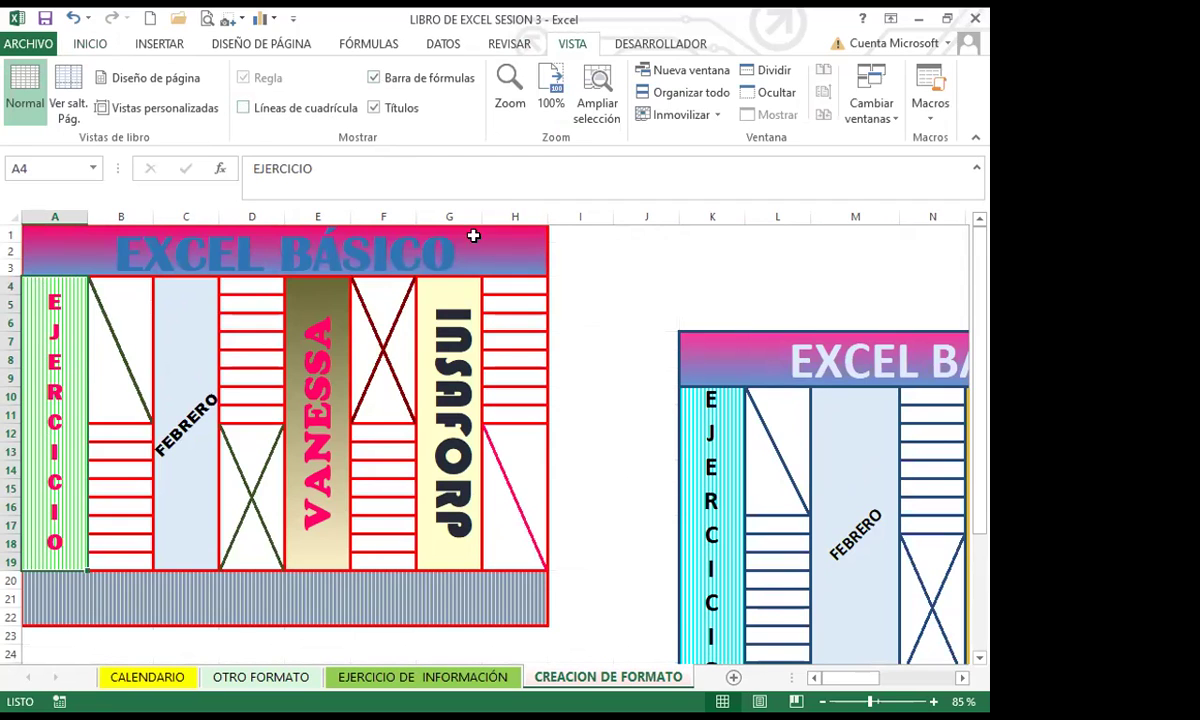
pyautogui.click(587, 302)
pyautogui.click(88, 45)
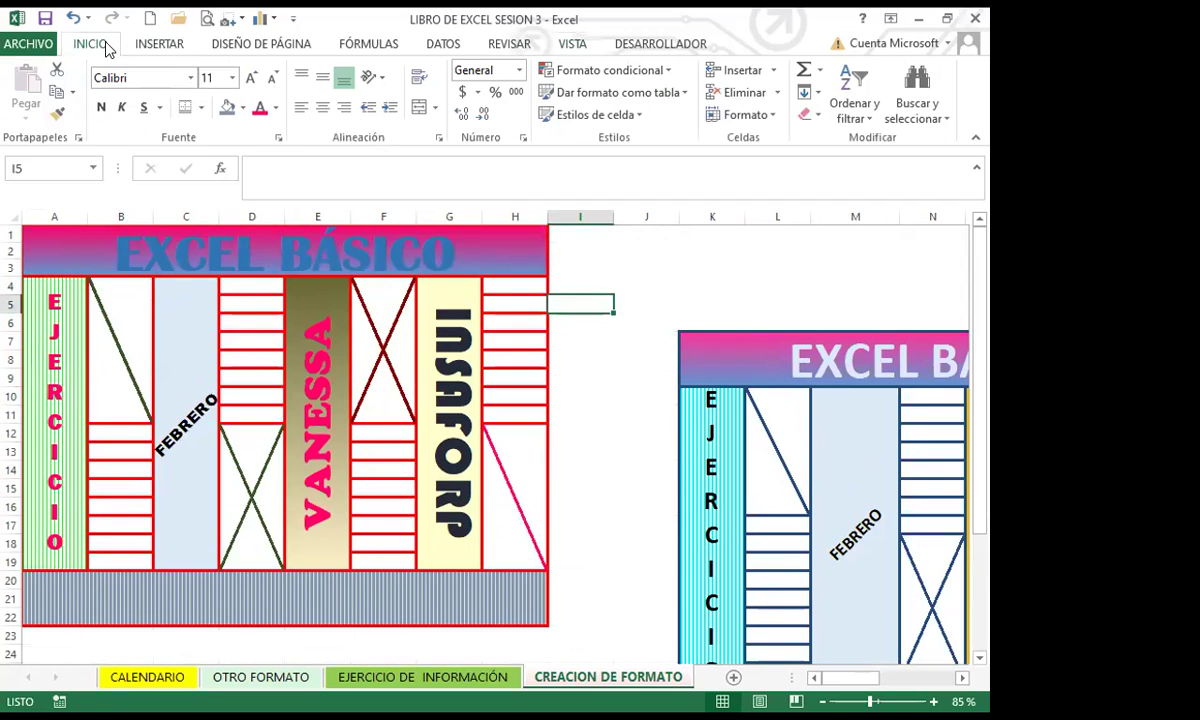
pyautogui.click(155, 44)
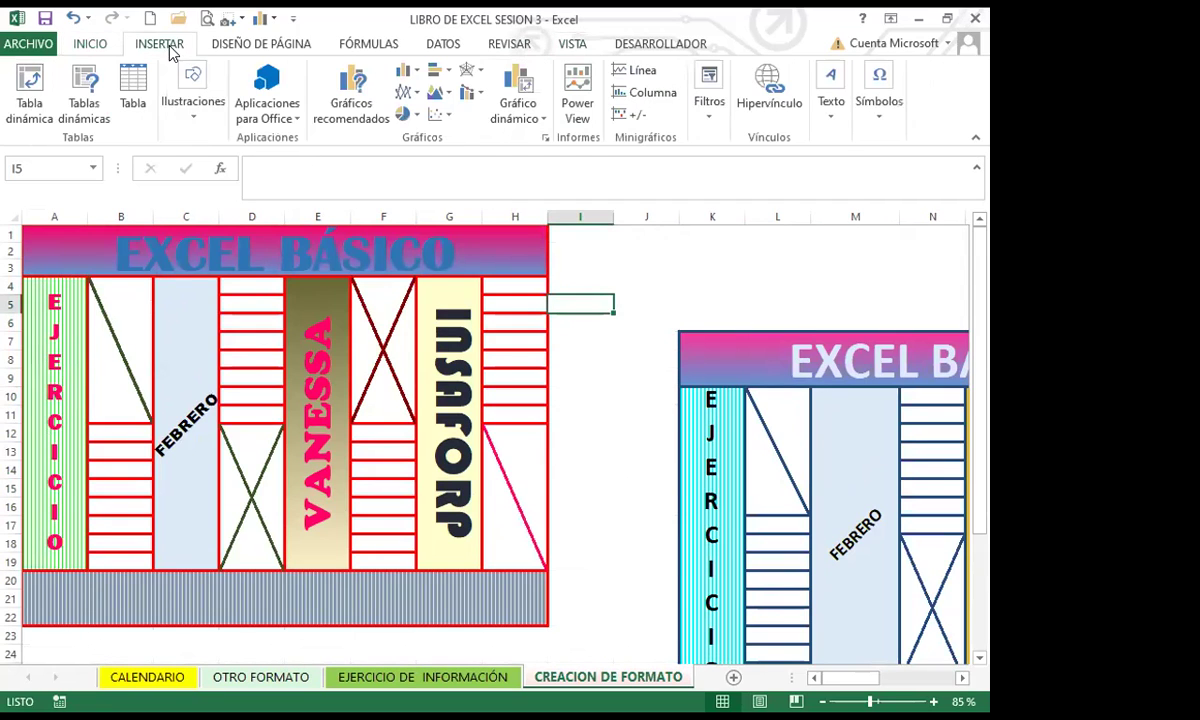
pyautogui.click(195, 118)
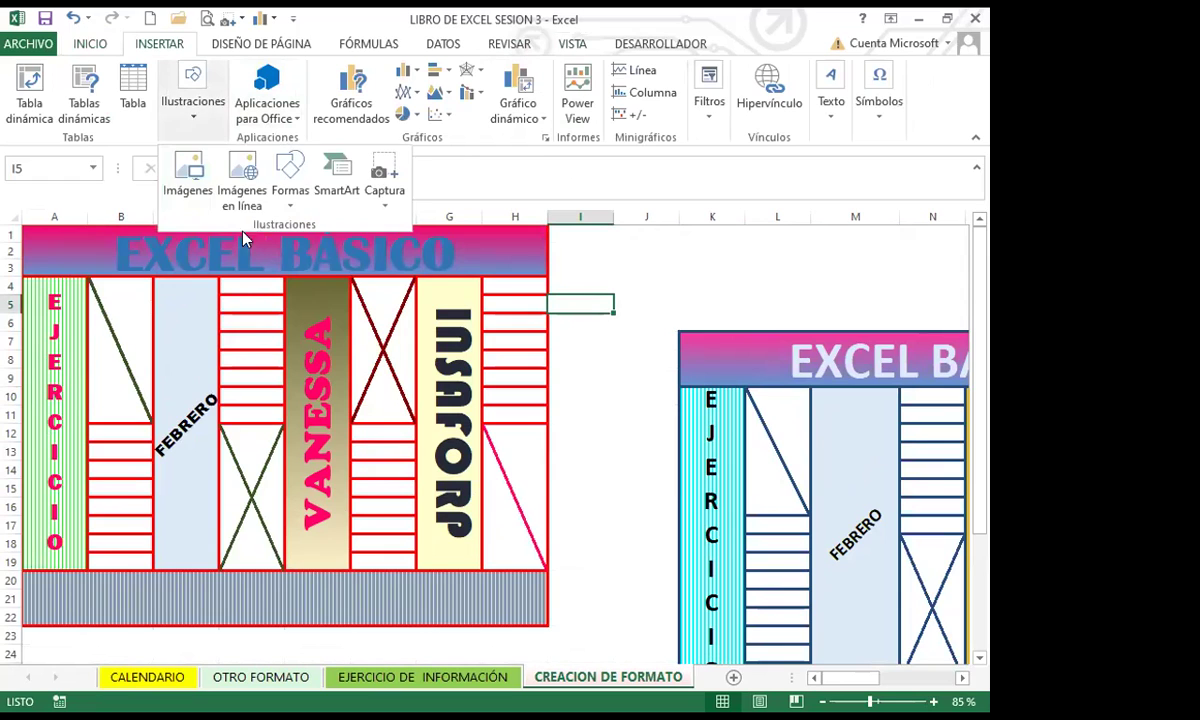
# - Start adding a sheet background and browse for the picture from a file on the computer
pyautogui.click(232, 46)
pyautogui.click(418, 95)
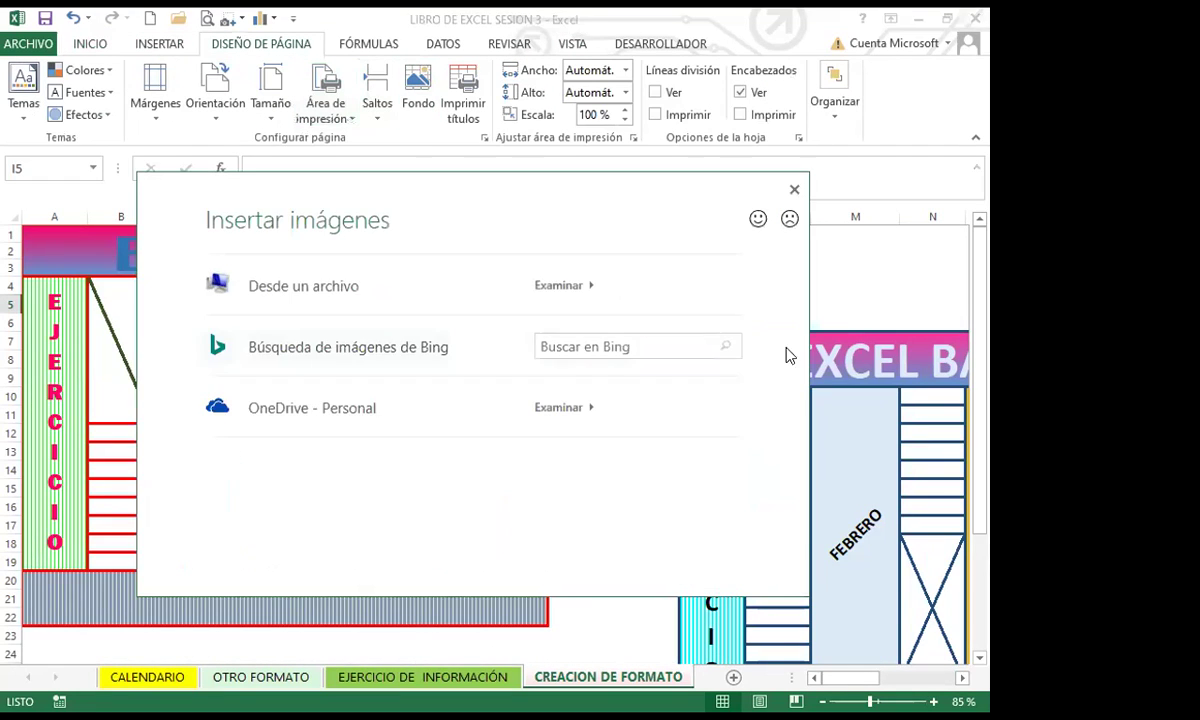
pyautogui.click(588, 346)
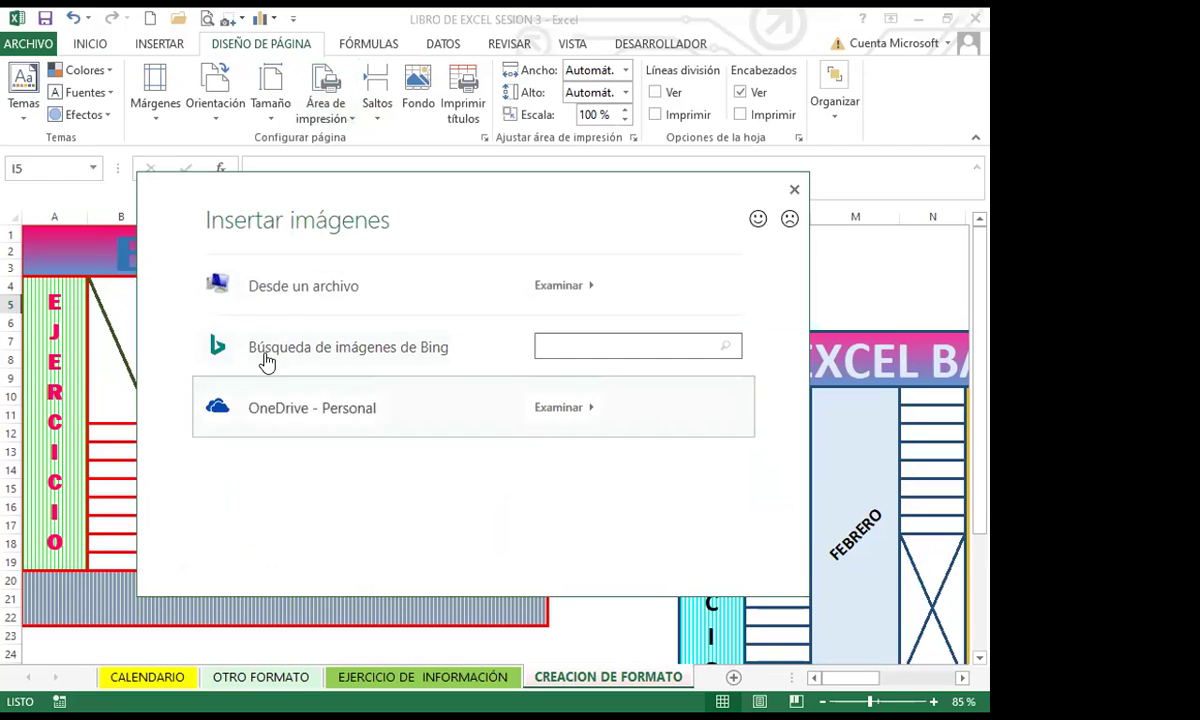
pyautogui.click(477, 508)
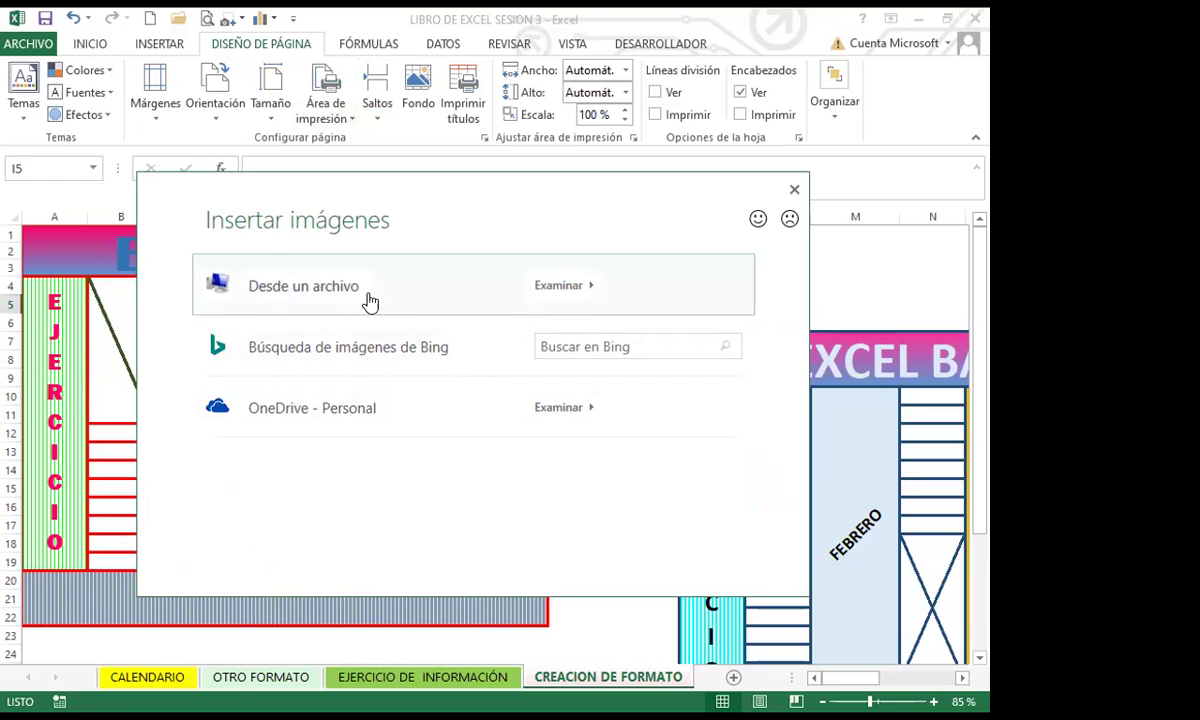
pyautogui.click(560, 286)
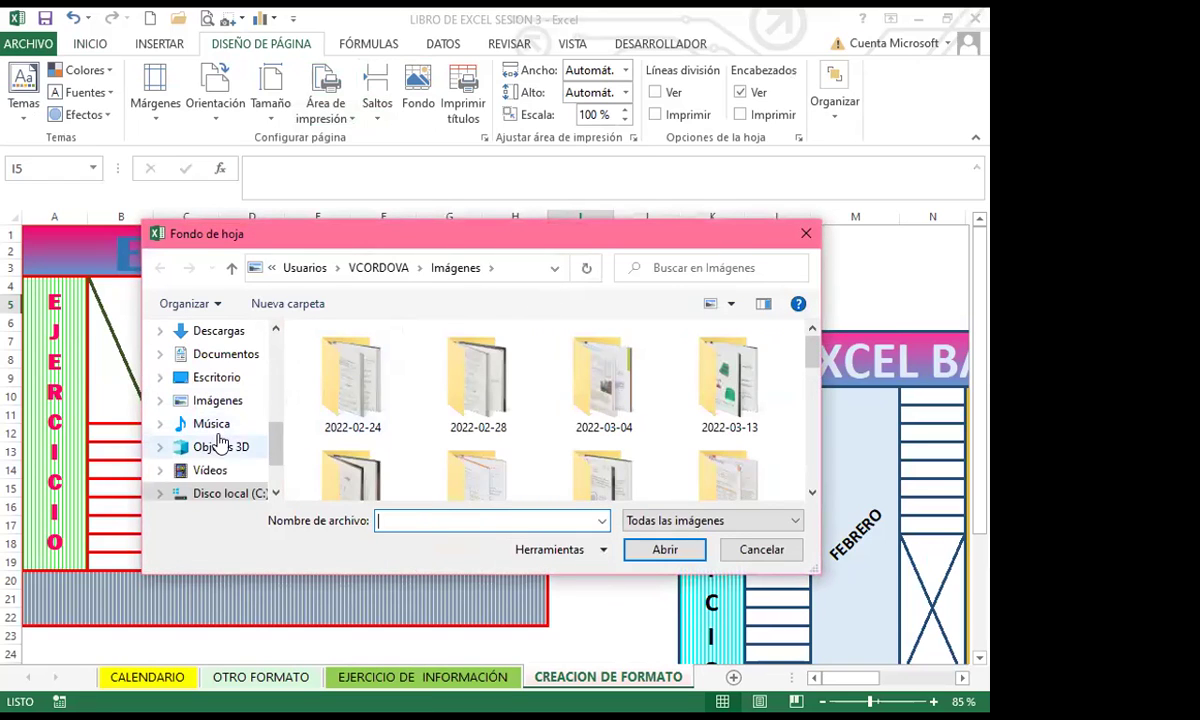
# - Browse to the PUB60COR folder on drive C: under Archivos de programa (x86), Microsoft Office, CLIPART
pyautogui.click(226, 496)
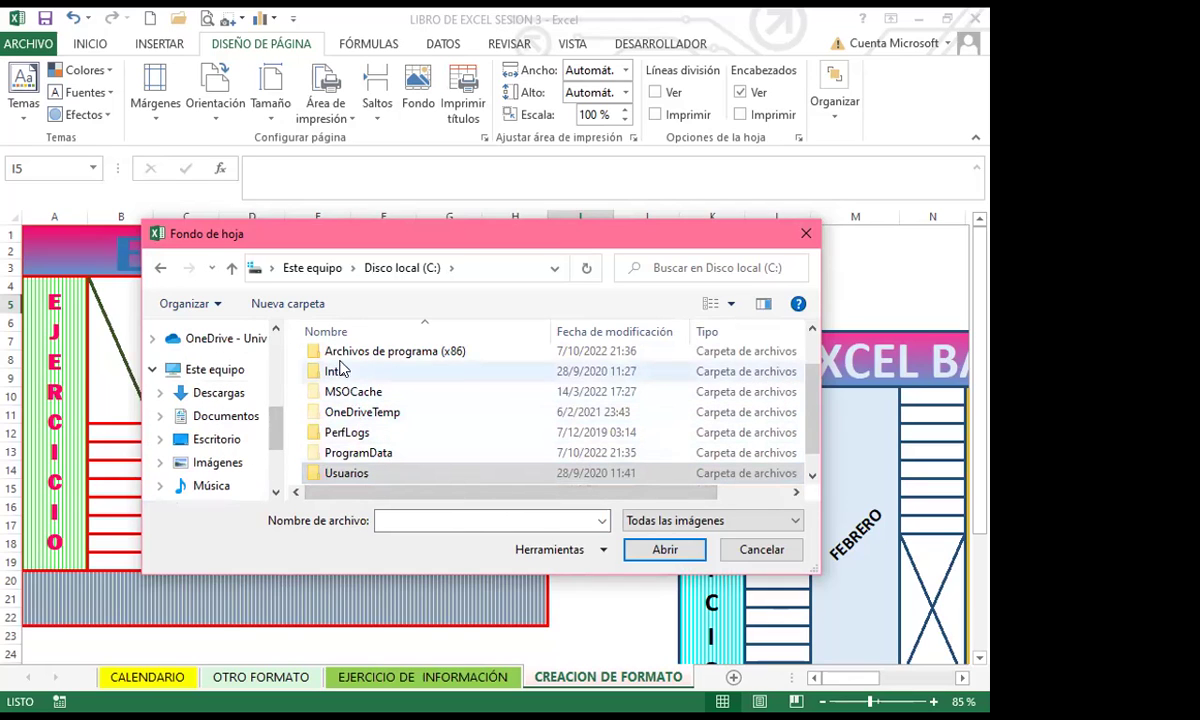
pyautogui.doubleClick(425, 358)
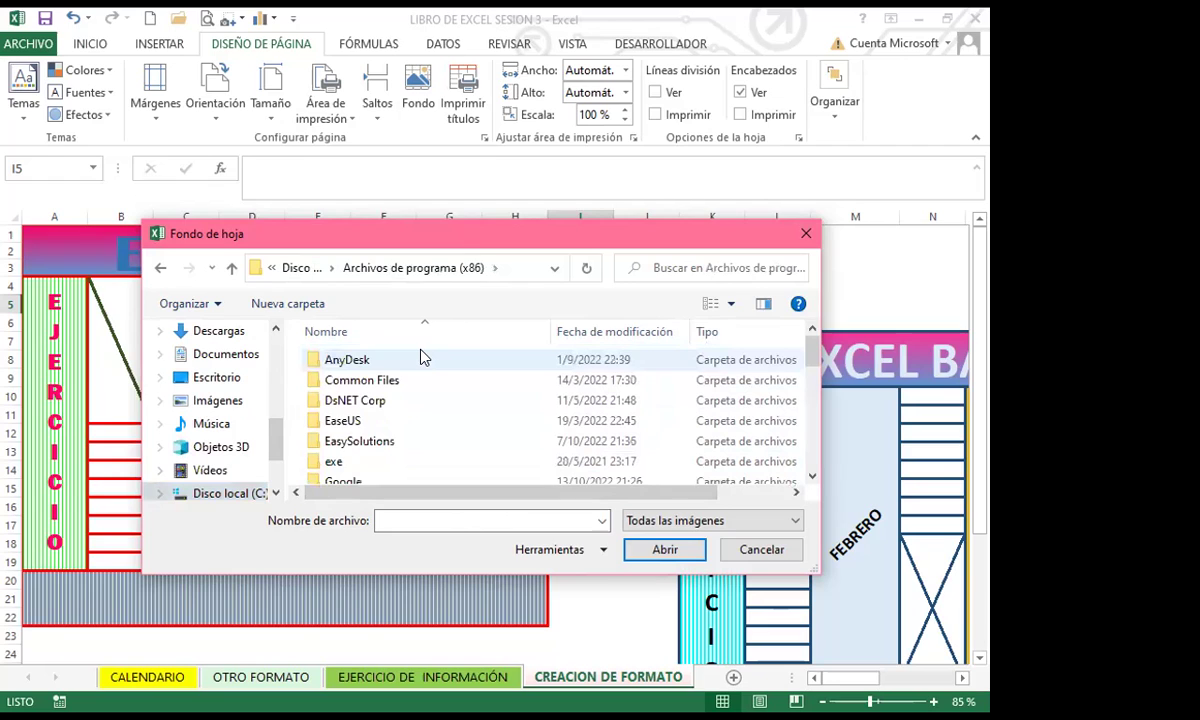
pyautogui.scroll(-1, 402, 412)
pyautogui.scroll(-3, 402, 412)
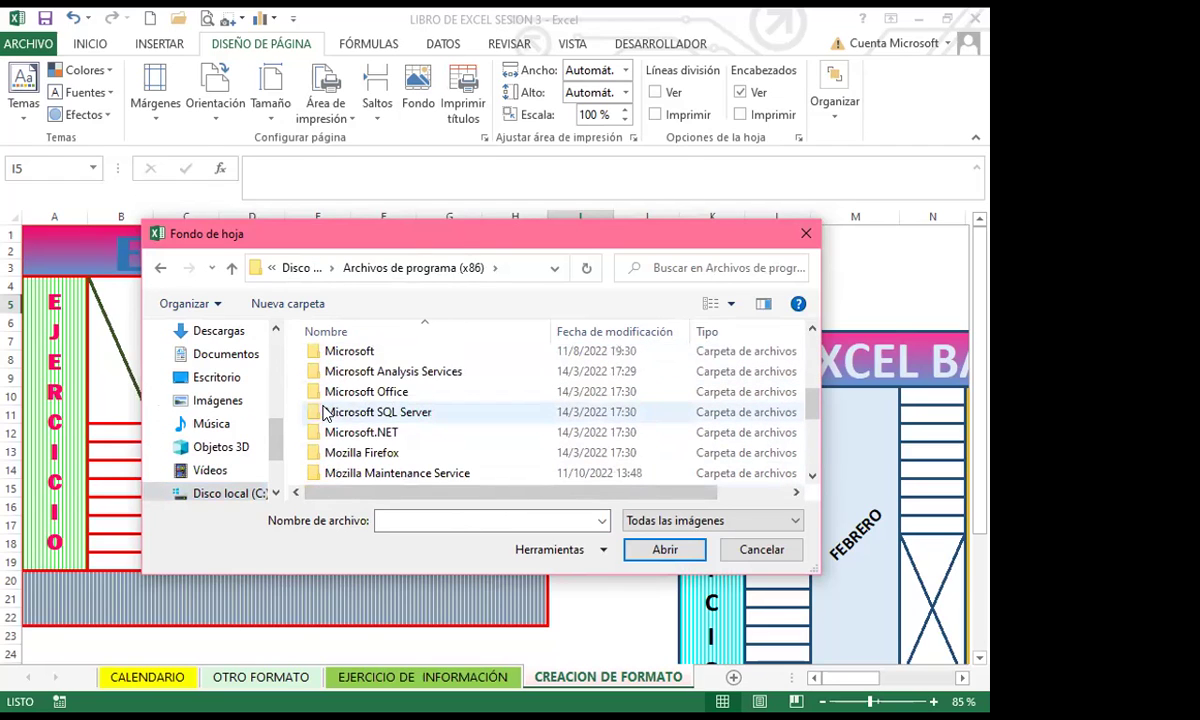
pyautogui.click(363, 398)
pyautogui.doubleClick(363, 399)
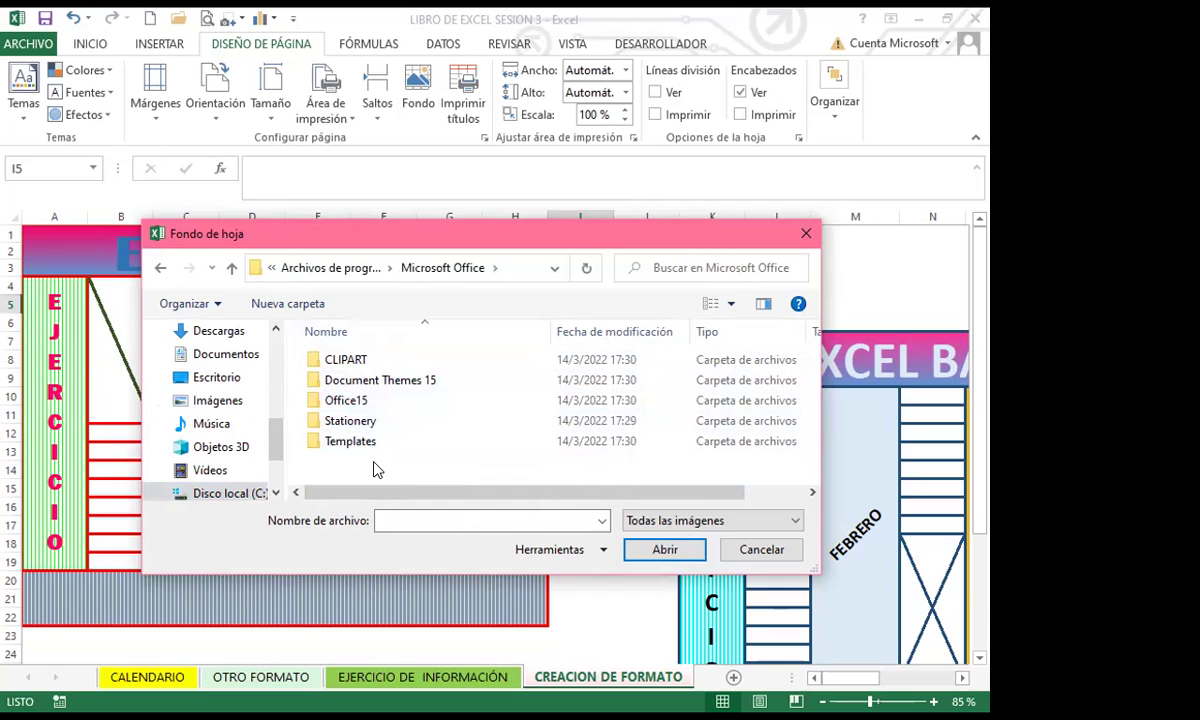
pyautogui.doubleClick(351, 364)
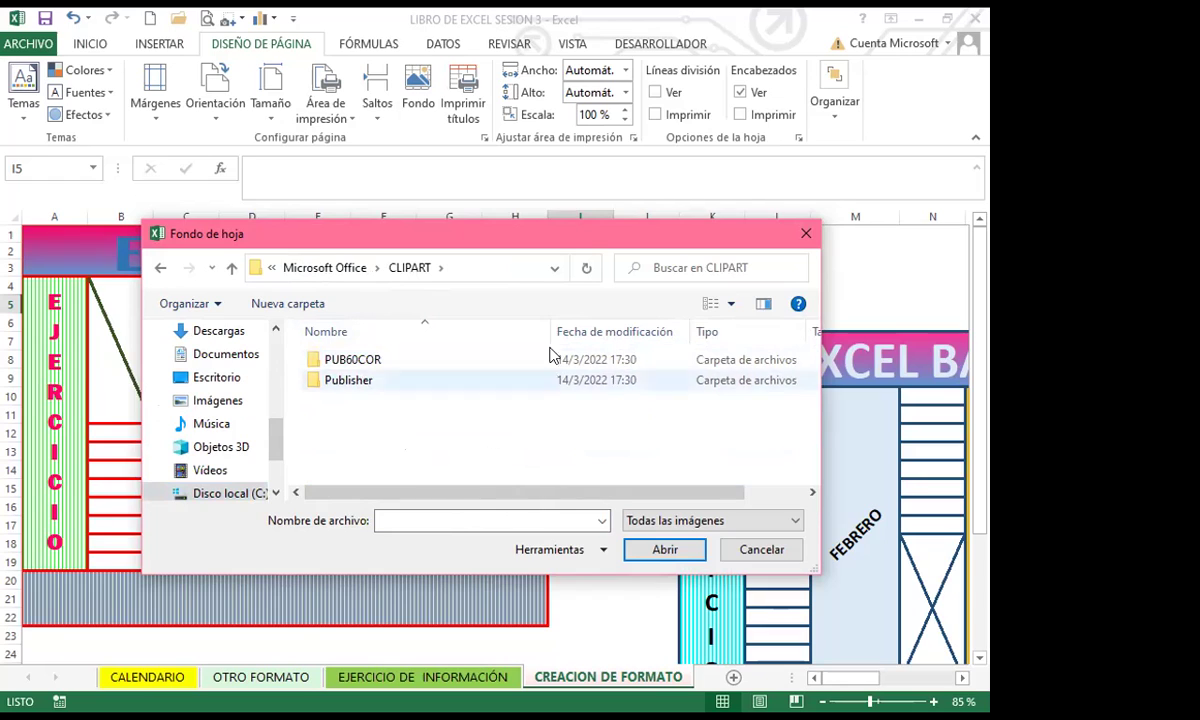
pyautogui.doubleClick(372, 360)
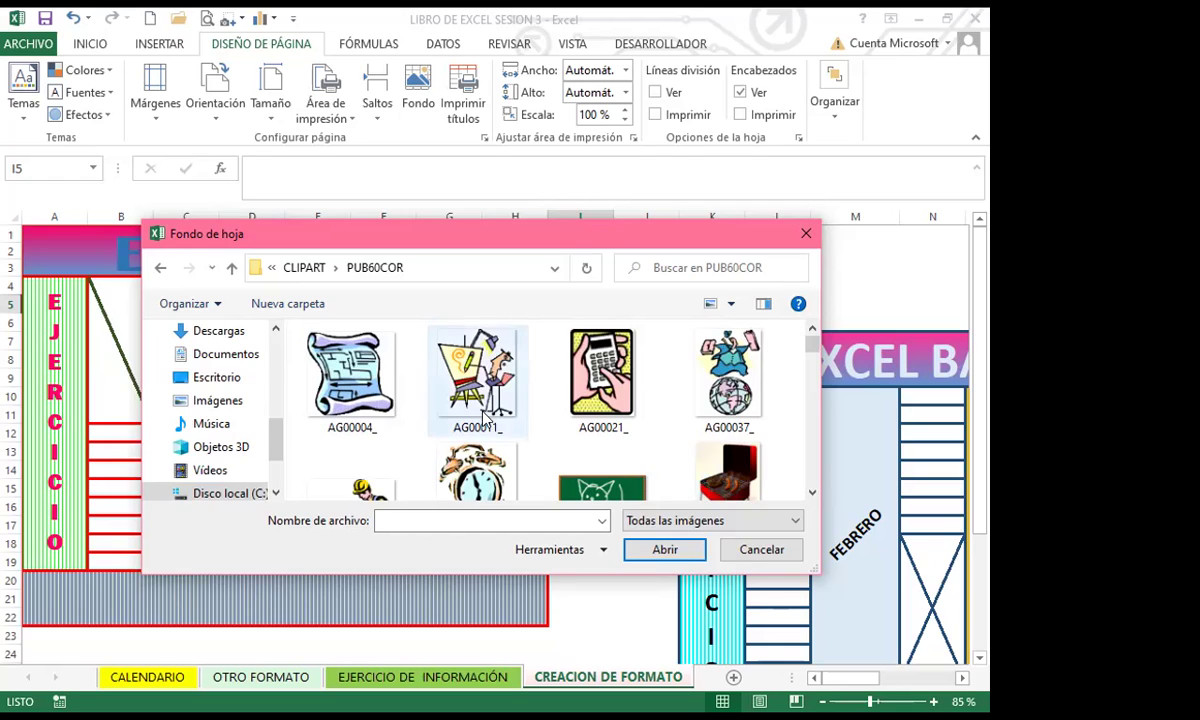
# - Find the night skyline picture J0149118 in the PUB60COR folder and set it as the sheet background
pyautogui.moveTo(570, 234); pyautogui.dragTo(560, 104)
pyautogui.click(806, 368)
pyautogui.moveTo(806, 368); pyautogui.dragTo(807, 368)
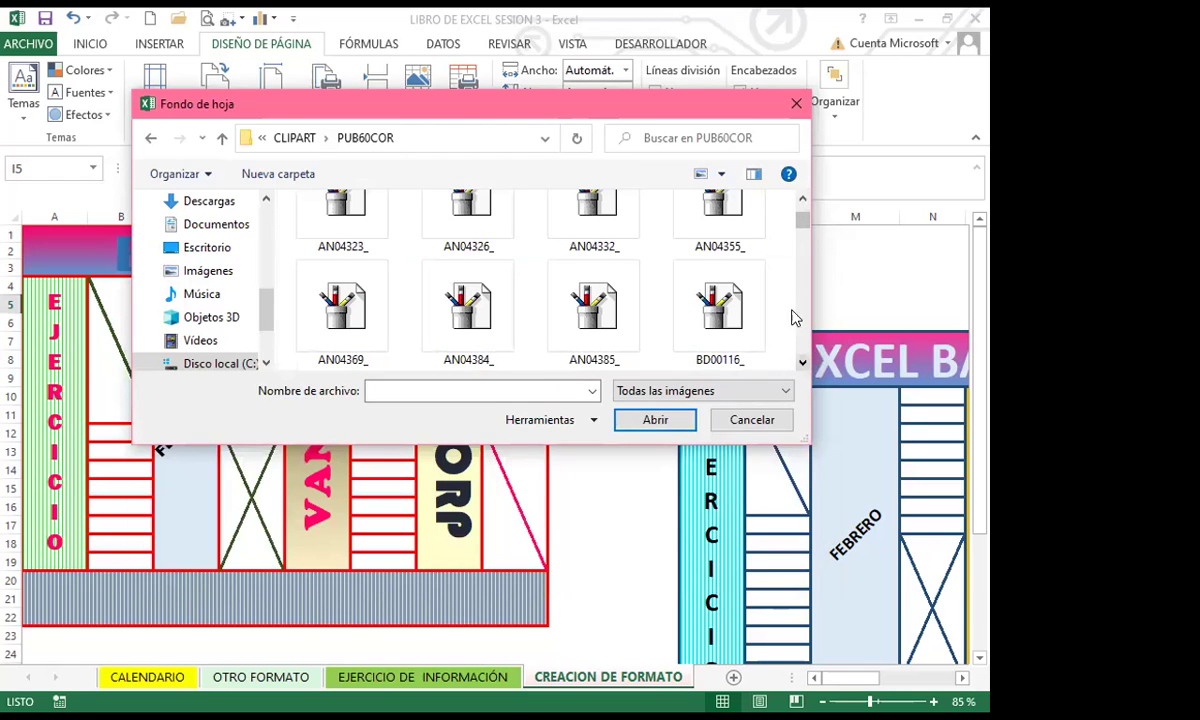
pyautogui.moveTo(800, 230); pyautogui.dragTo(798, 271)
pyautogui.click(806, 368)
pyautogui.scroll(-5, 549, 308)
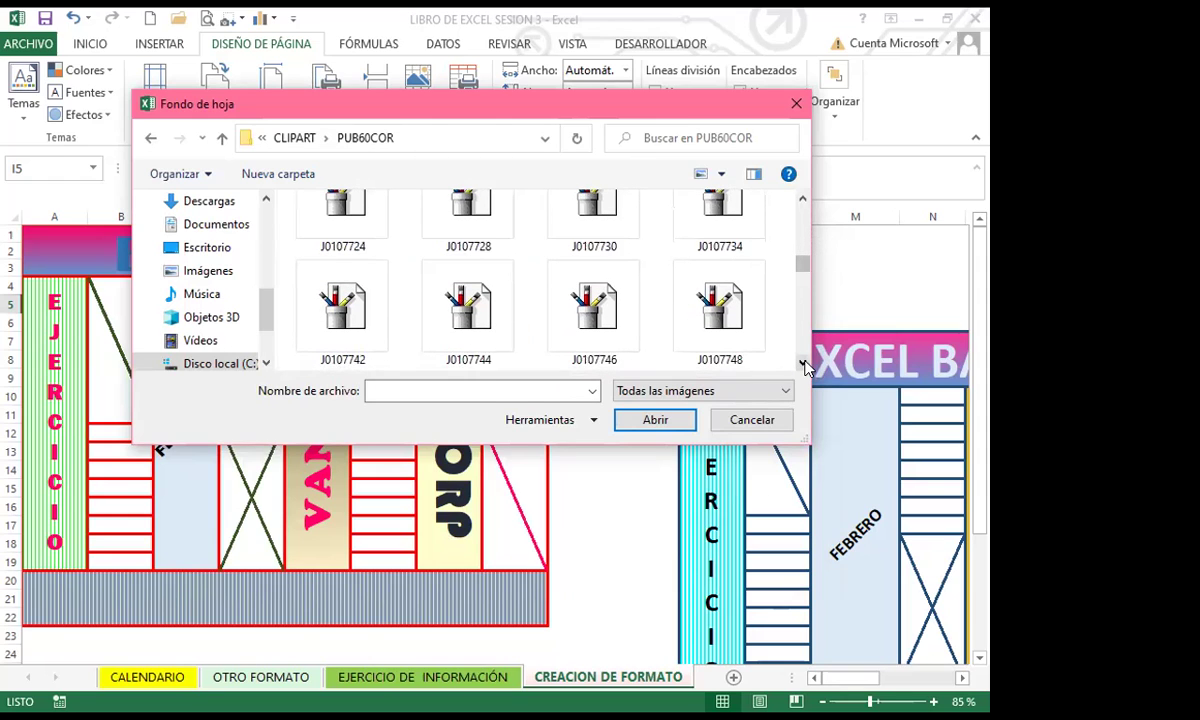
pyautogui.click(802, 197)
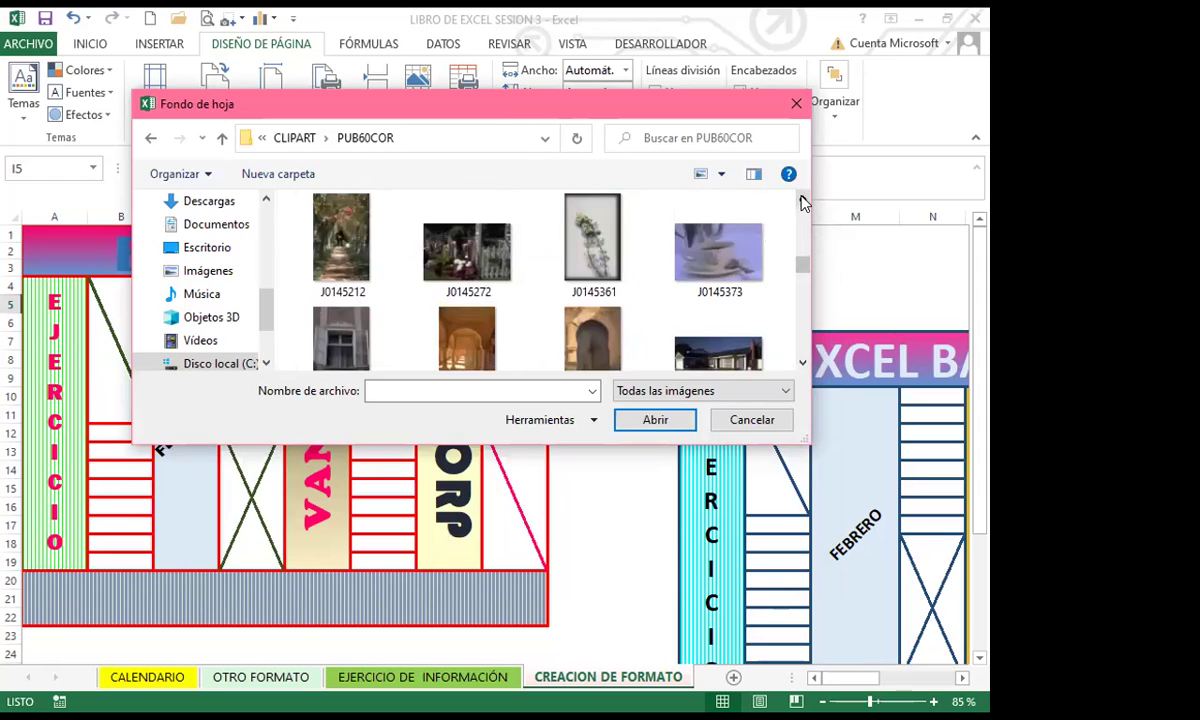
pyautogui.click(802, 197)
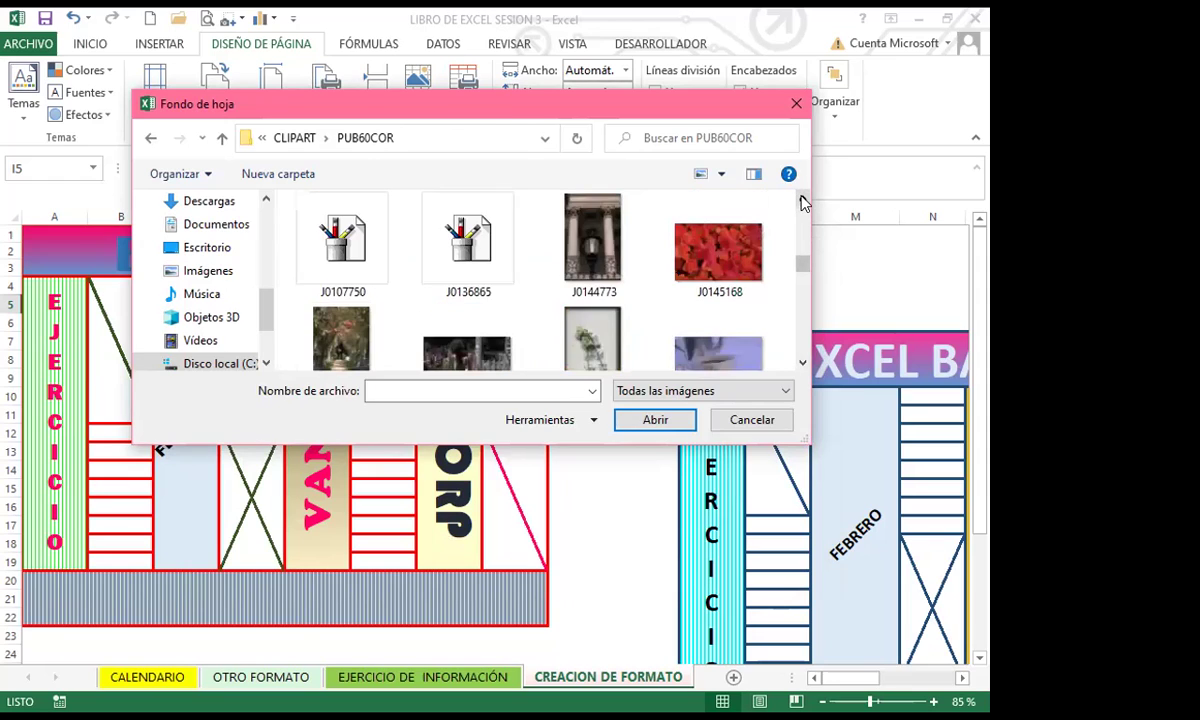
pyautogui.click(803, 364)
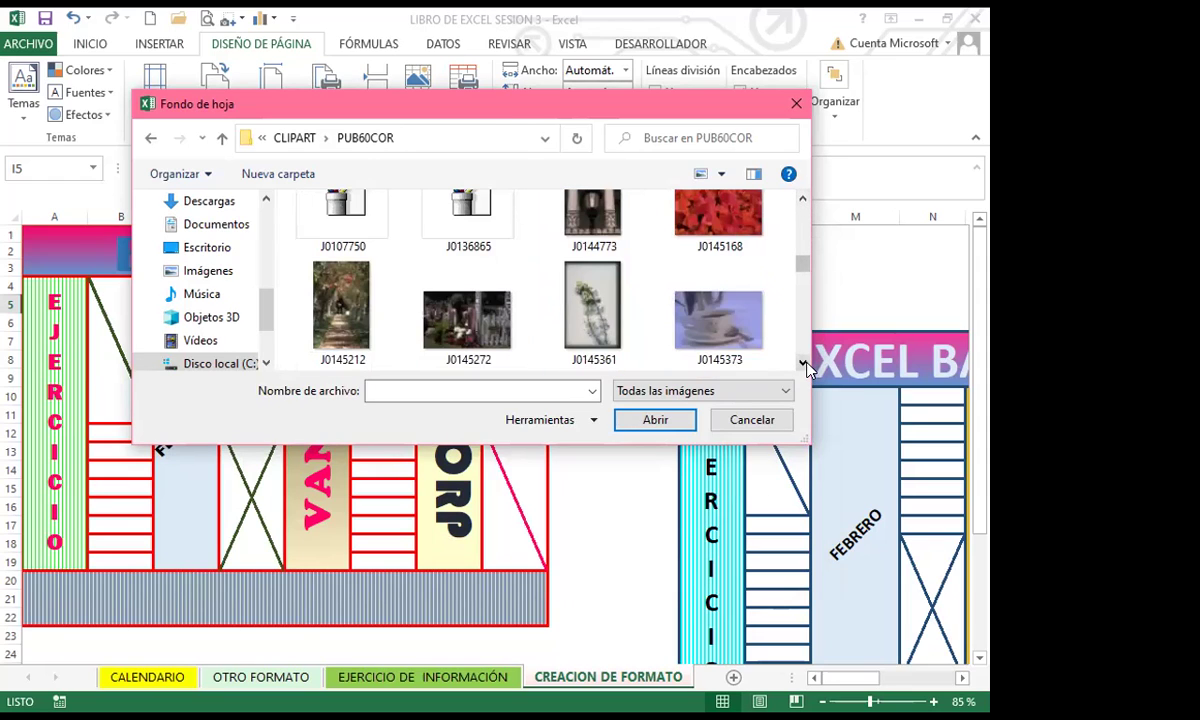
pyautogui.click(804, 365)
pyautogui.click(803, 364)
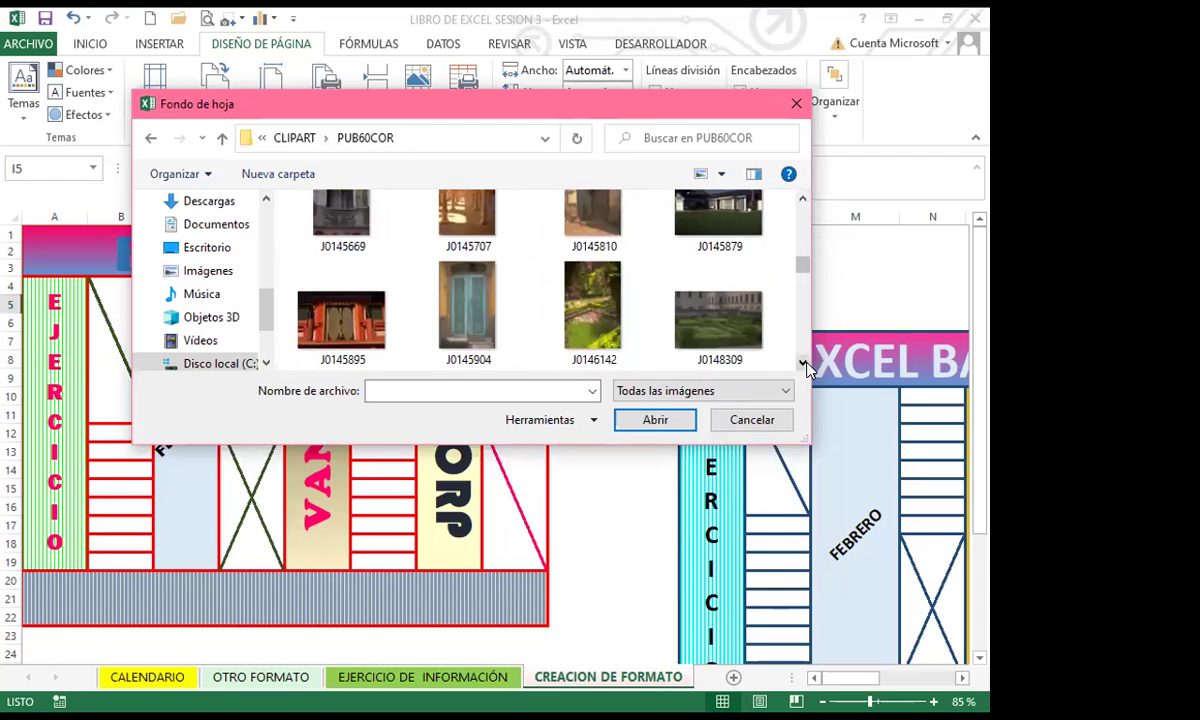
pyautogui.click(803, 364)
pyautogui.click(803, 364)
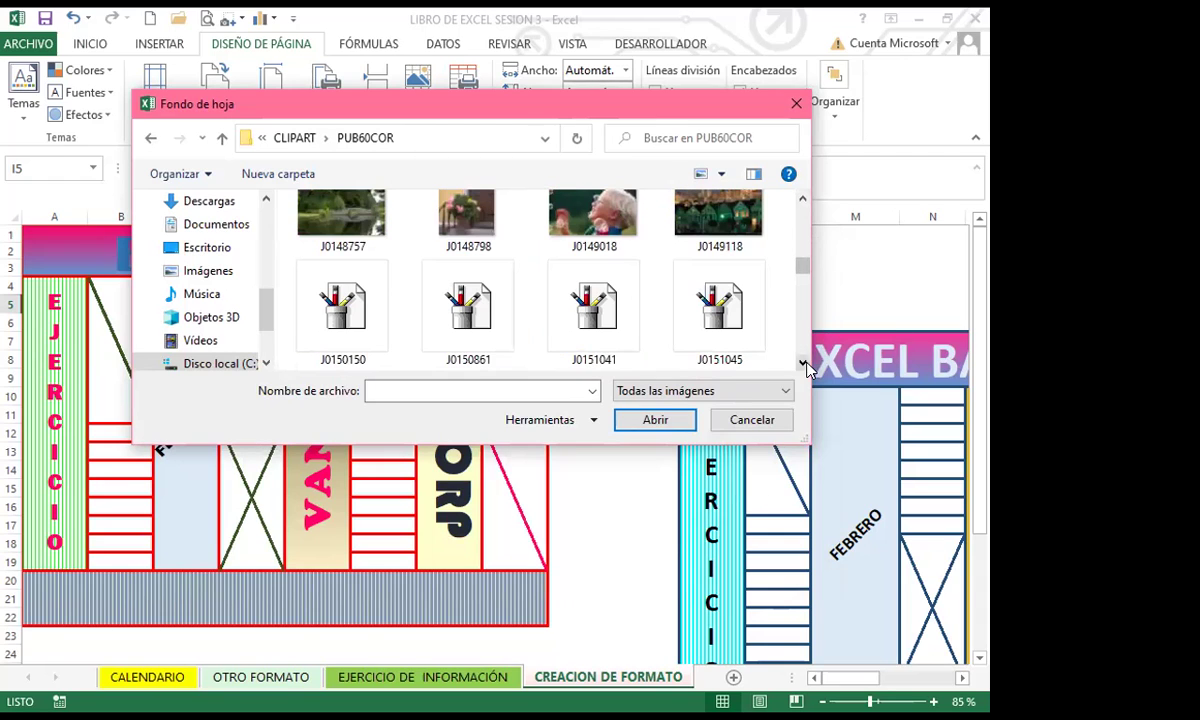
pyautogui.scroll(1, 750, 192)
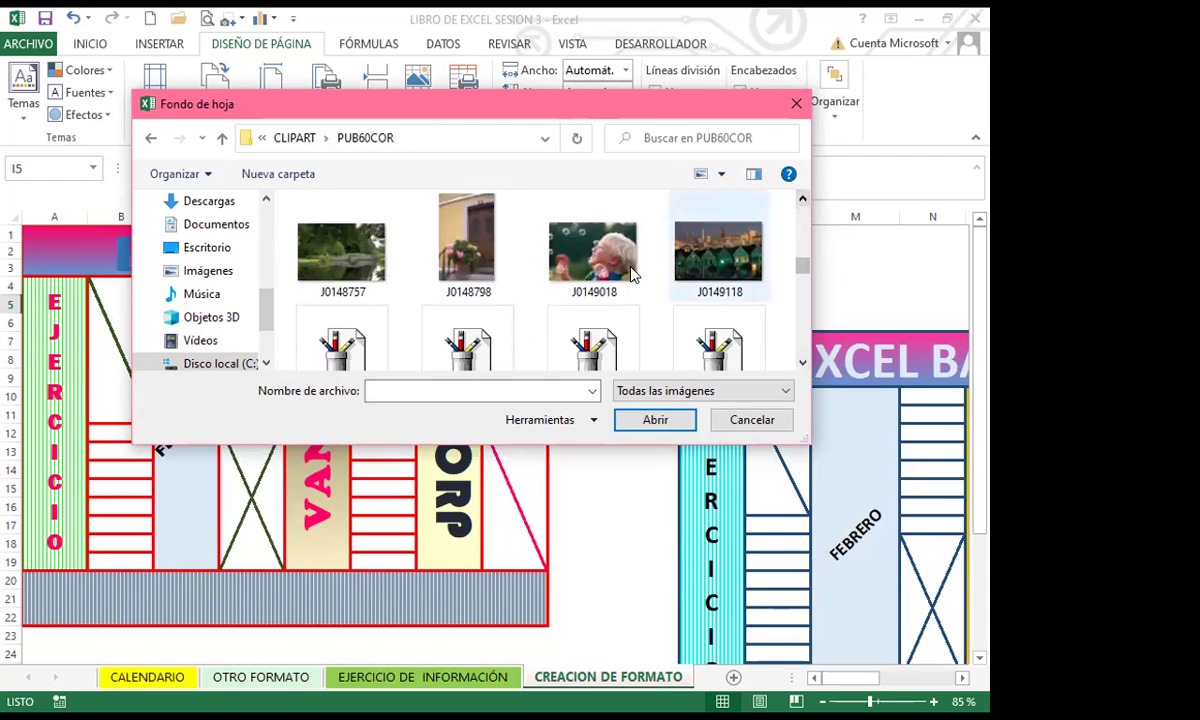
pyautogui.click(733, 260)
pyautogui.click(652, 421)
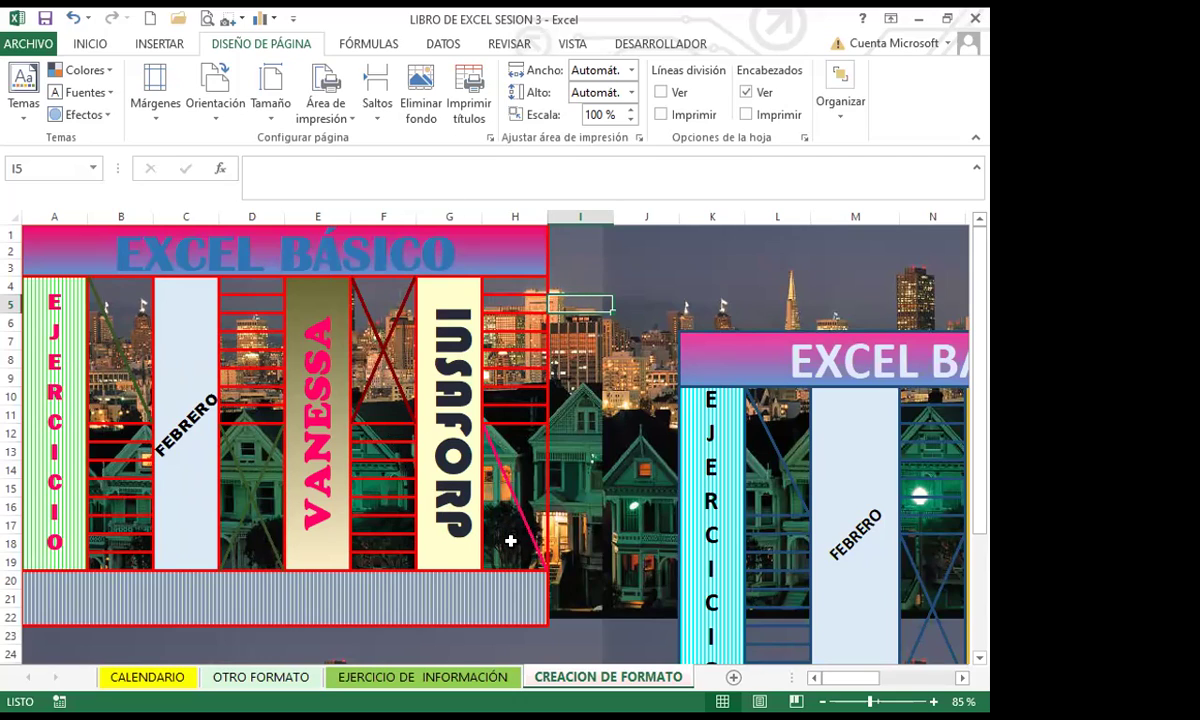
# - Fill the unfilled columns of the format, B4:B19, D4:D19, F4:F19 and H4:H19, with white
pyautogui.moveTo(517, 283); pyautogui.dragTo(531, 530)
pyautogui.moveTo(381, 274); pyautogui.dragTo(388, 560)
pyautogui.moveTo(250, 285); pyautogui.dragTo(250, 505)
pyautogui.moveTo(130, 290); pyautogui.dragTo(112, 552)
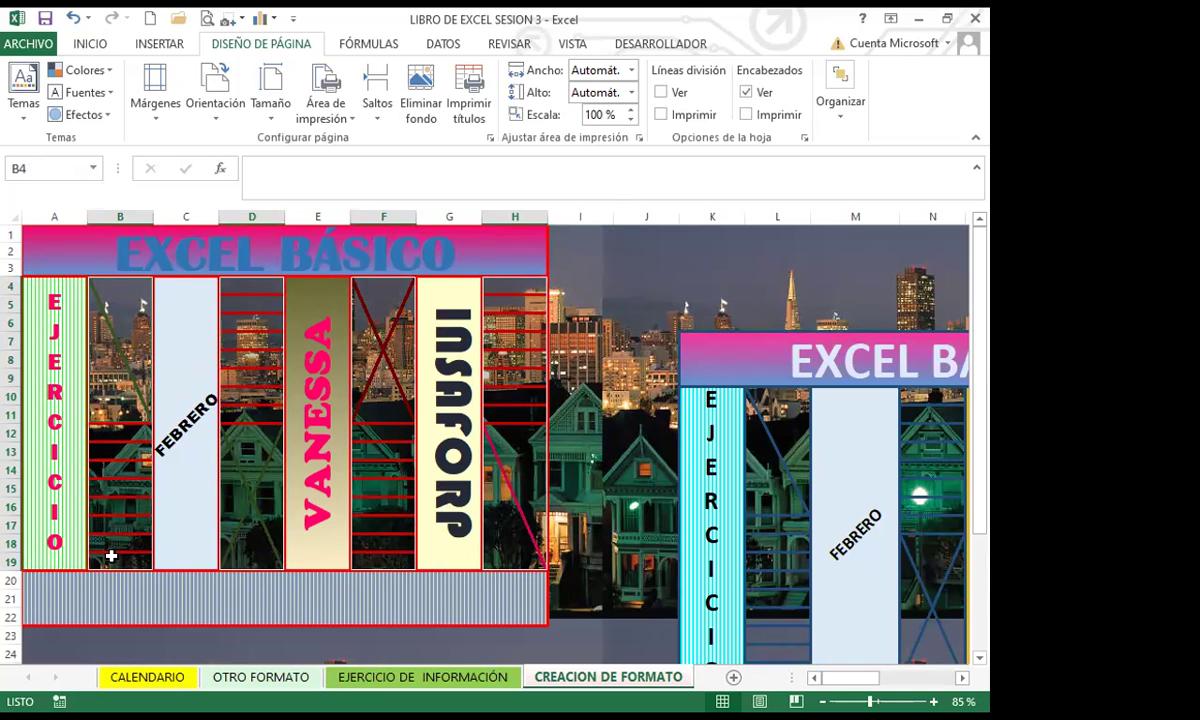
pyautogui.click(92, 44)
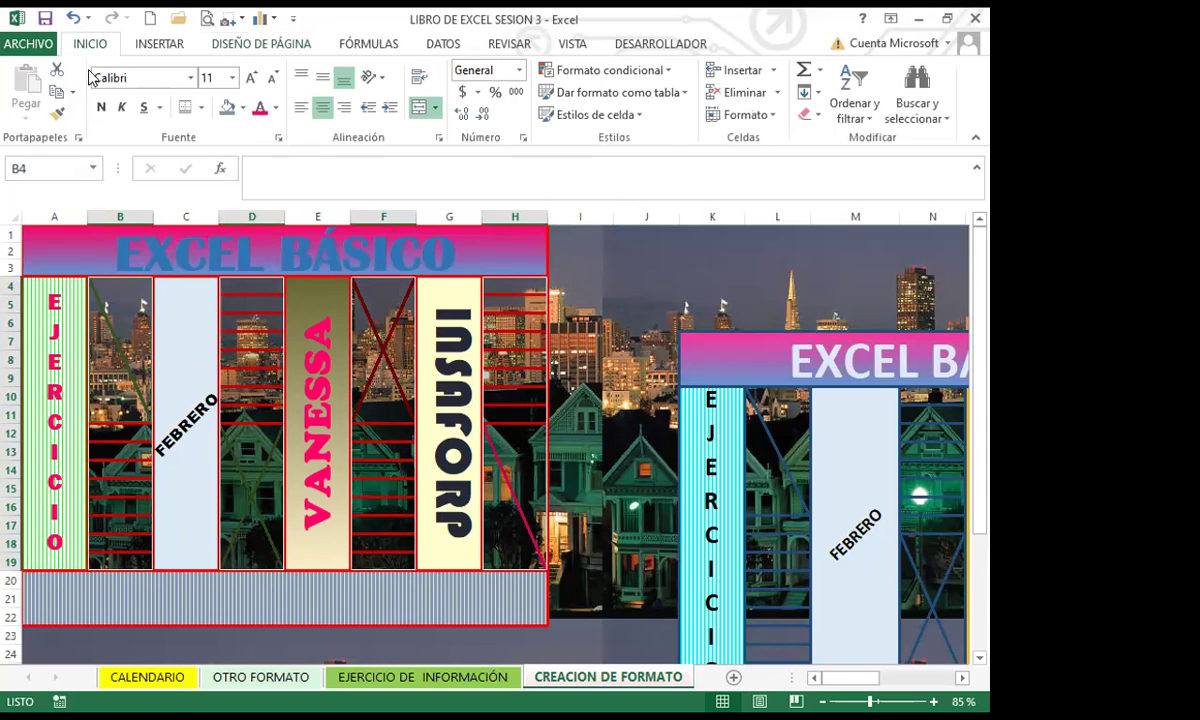
pyautogui.click(243, 108)
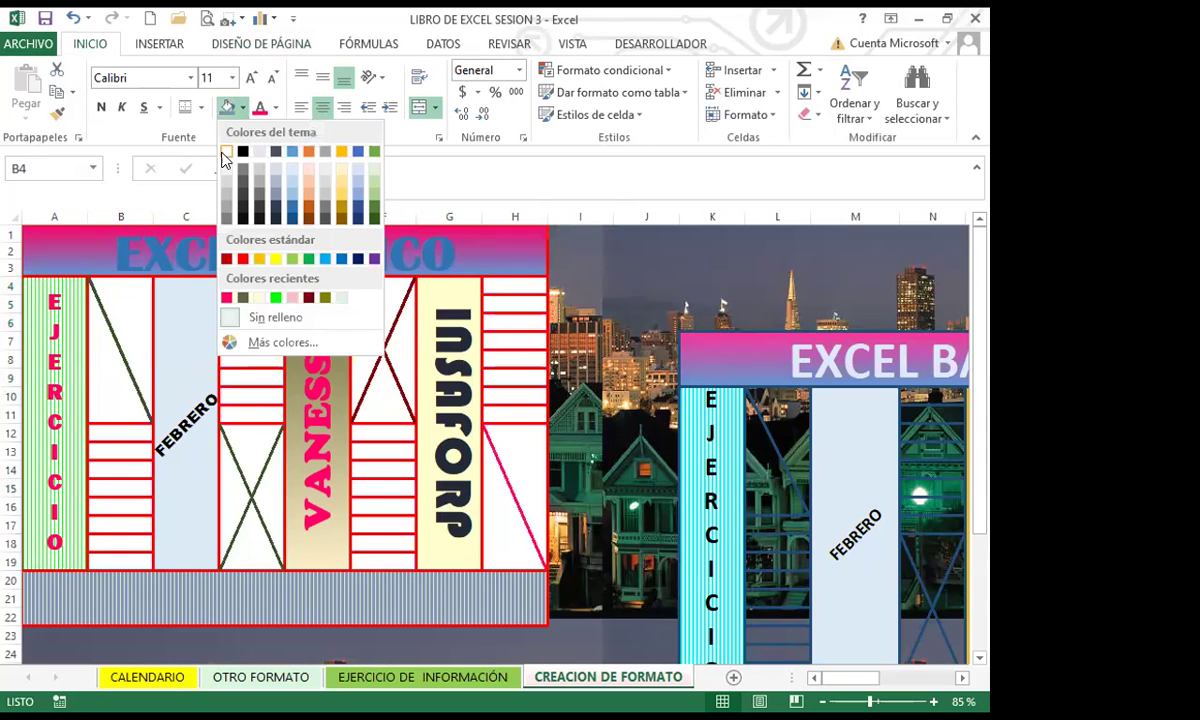
pyautogui.click(225, 152)
pyautogui.click(606, 506)
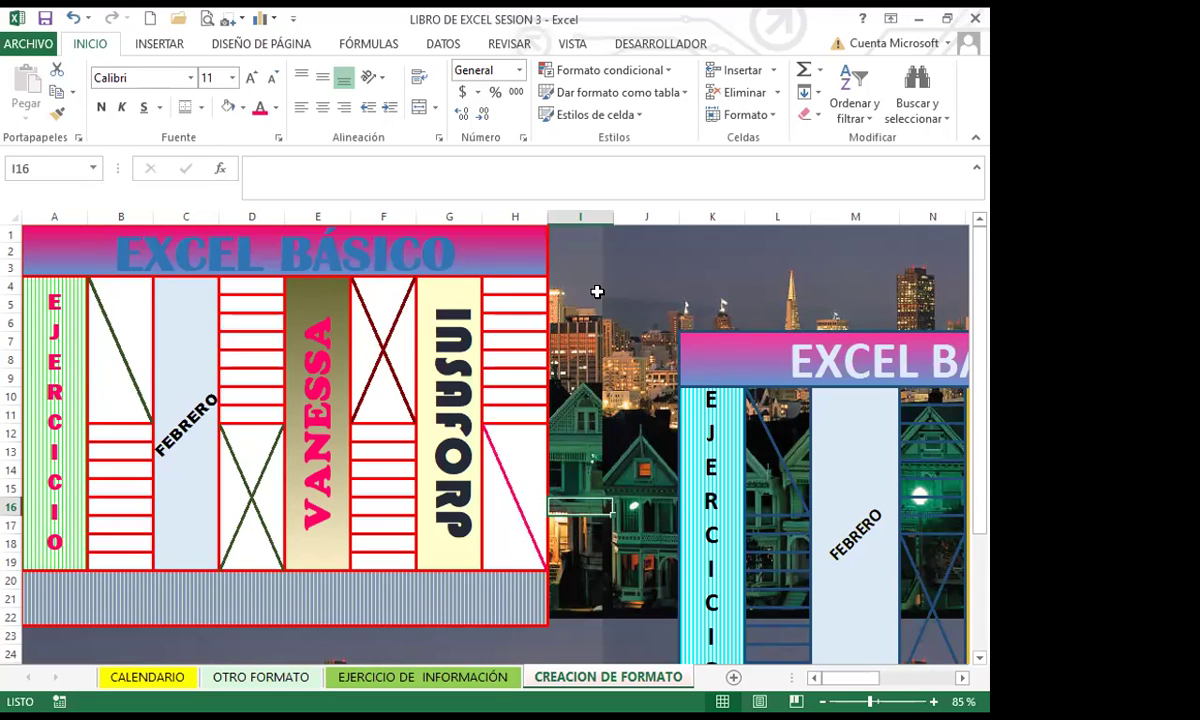
# - Try inserting the alarm clock picture AG00040_ over the format around column F, and delete it
pyautogui.click(633, 281)
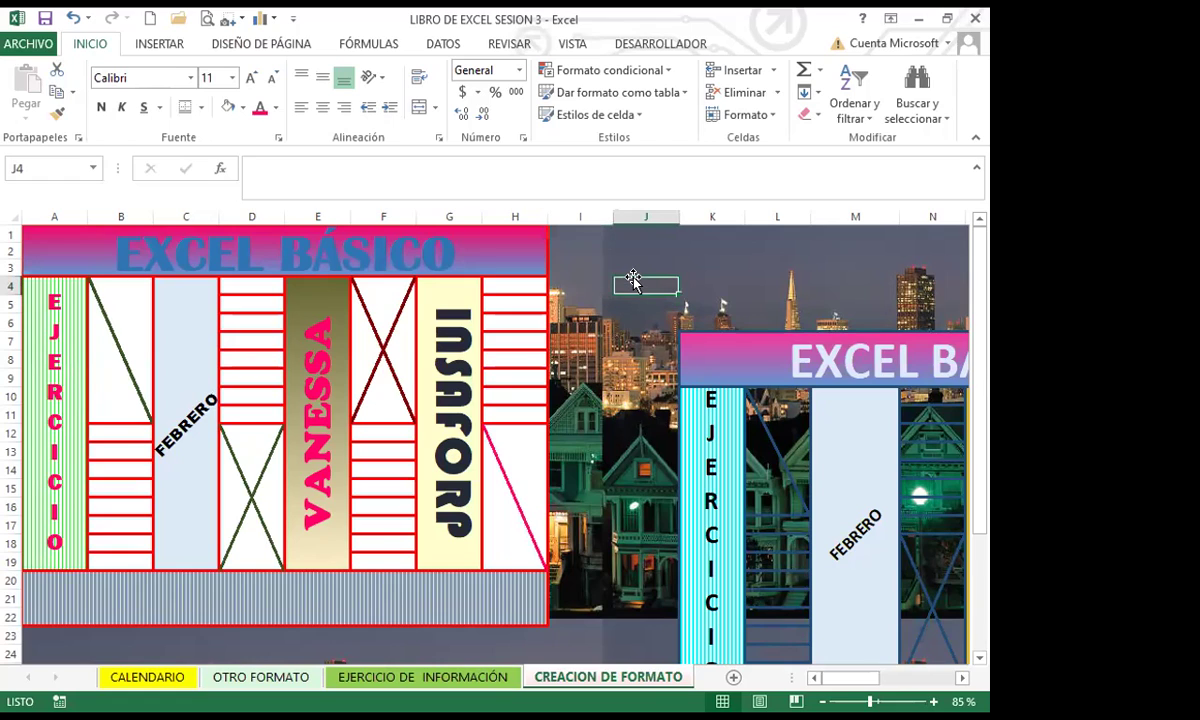
pyautogui.click(160, 45)
pyautogui.click(638, 318)
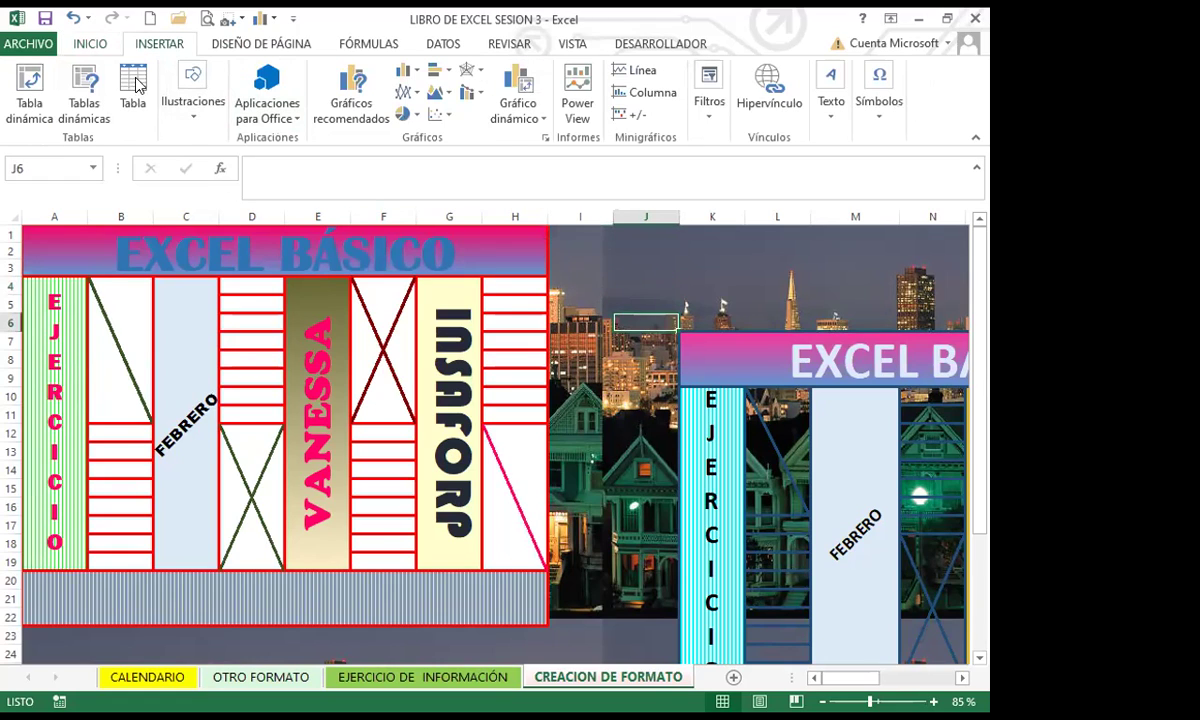
pyautogui.click(195, 125)
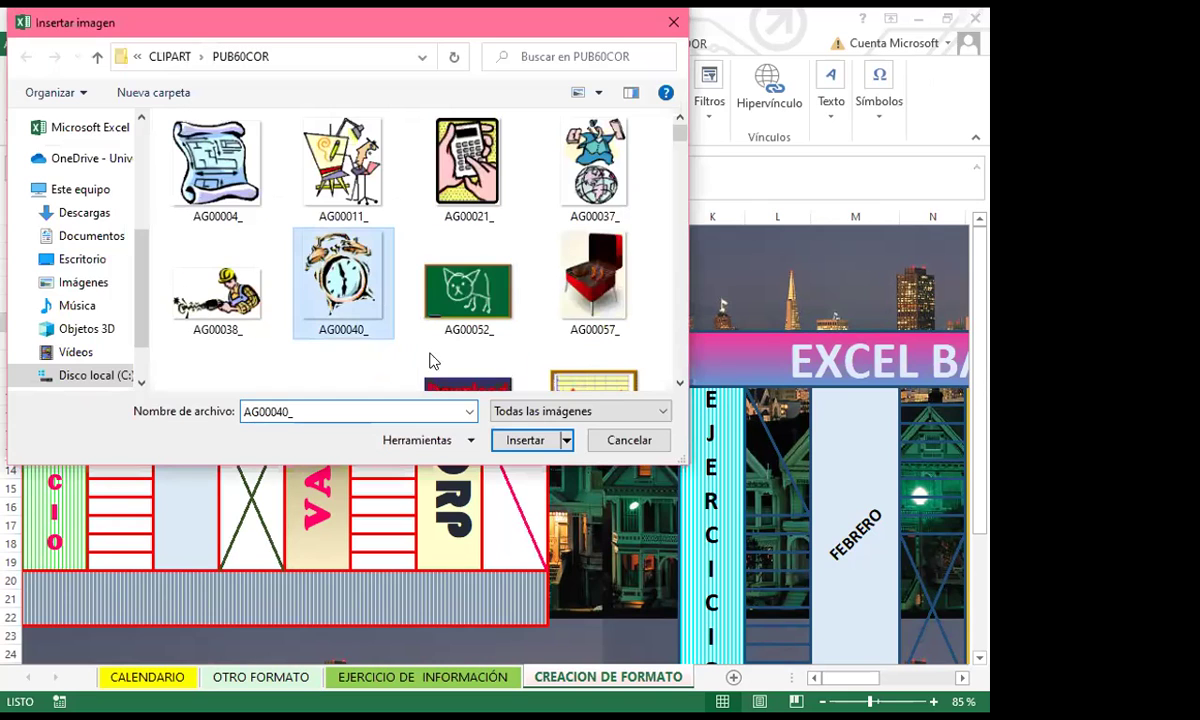
pyautogui.click(530, 438)
pyautogui.moveTo(618, 368); pyautogui.dragTo(352, 365)
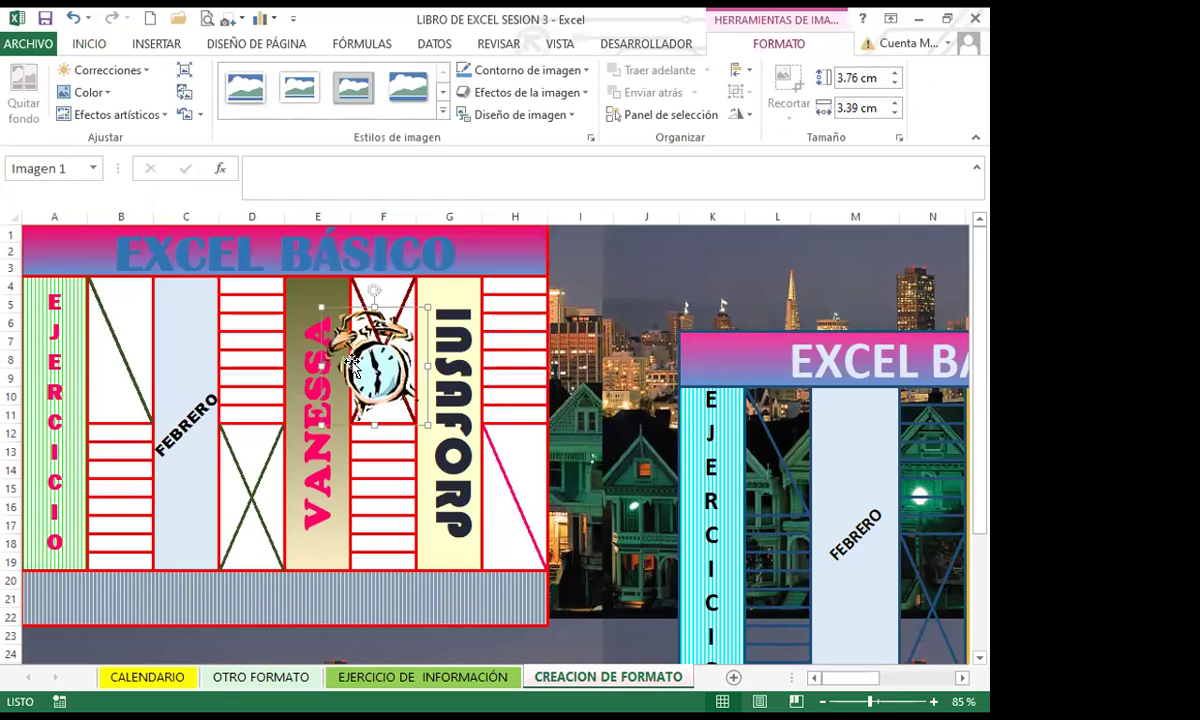
pyautogui.press('Delete')
# - Remove the background picture from the CREACION DE FORMATO sheet
pyautogui.click(254, 46)
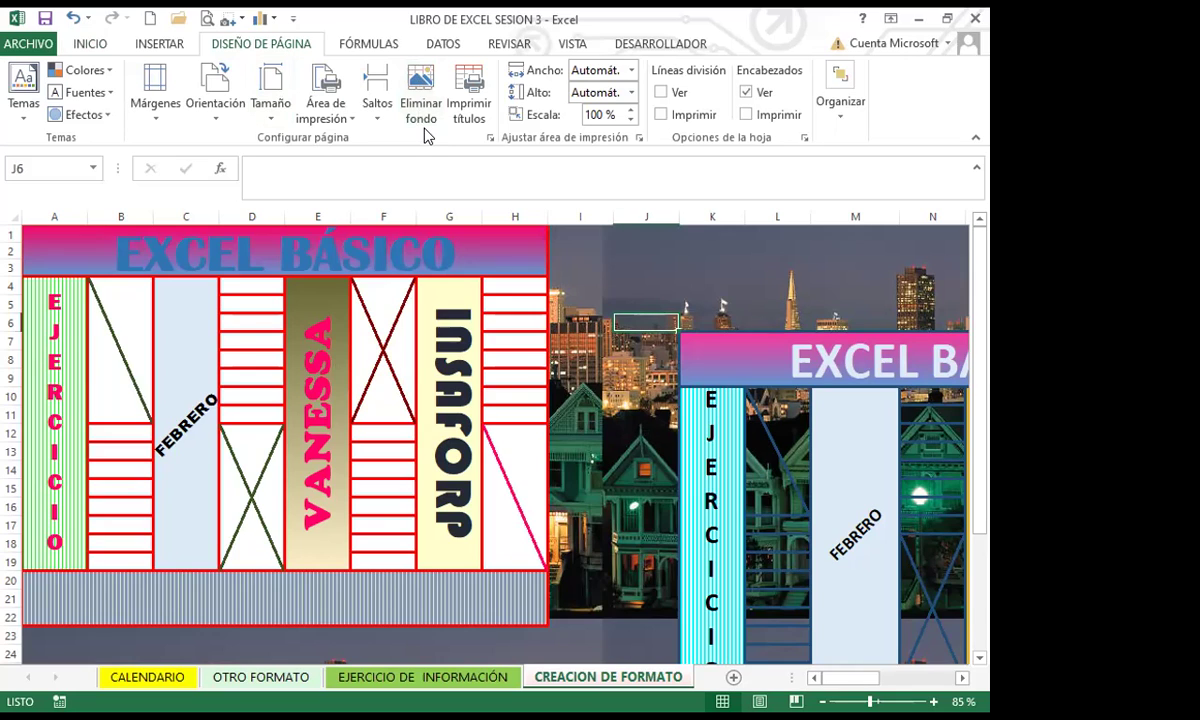
pyautogui.click(405, 92)
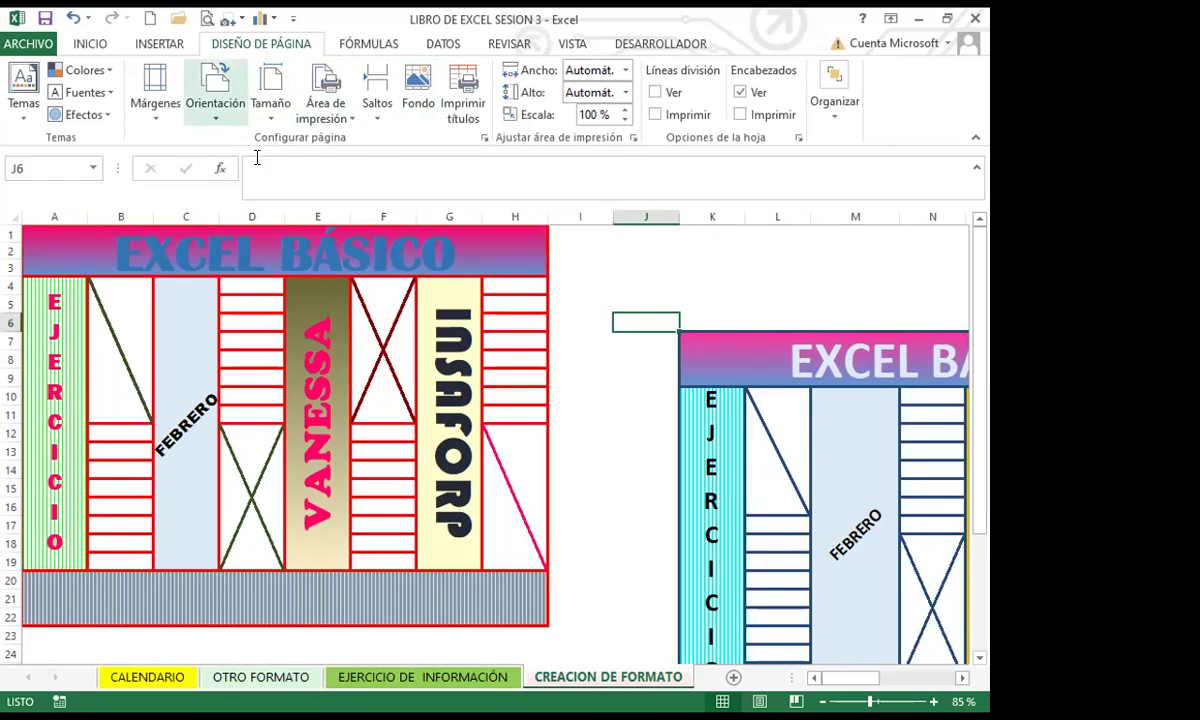
# - Set the carved pumpkins picture J0309567 from the PUB60COR folder as the sheet background and view how it repeats down the sheet
pyautogui.click(419, 88)
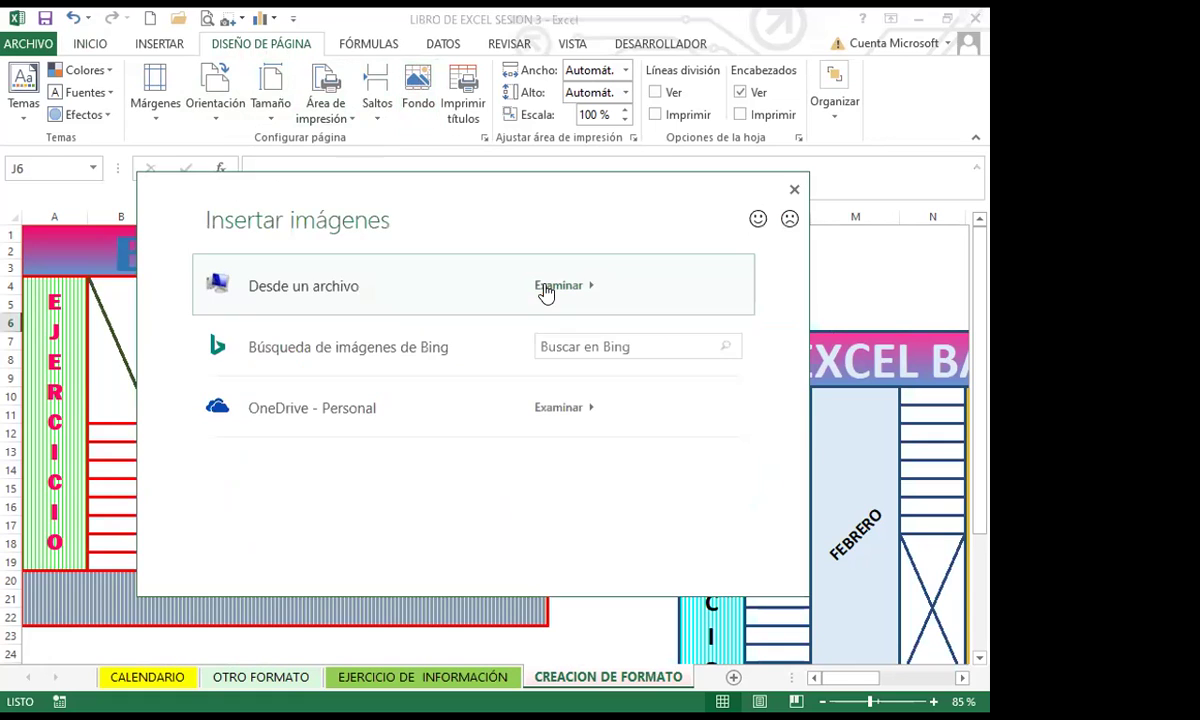
pyautogui.click(552, 287)
pyautogui.moveTo(801, 217); pyautogui.dragTo(800, 308)
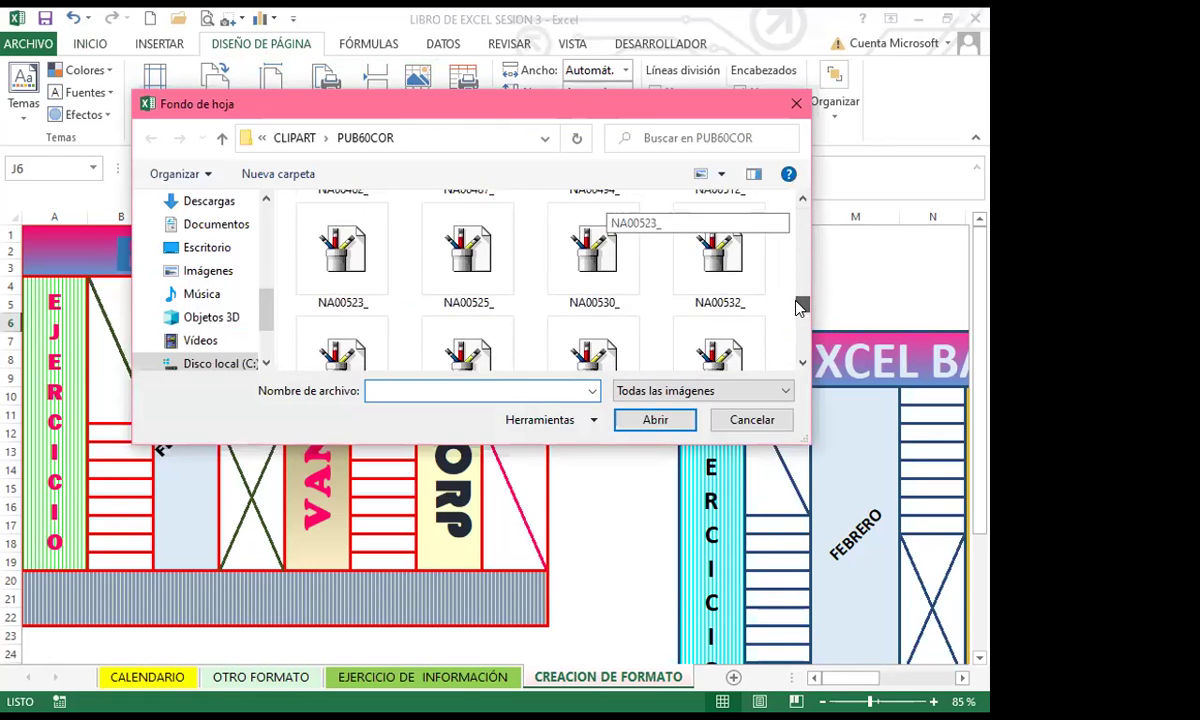
pyautogui.click(801, 363)
pyautogui.moveTo(801, 363); pyautogui.dragTo(810, 294)
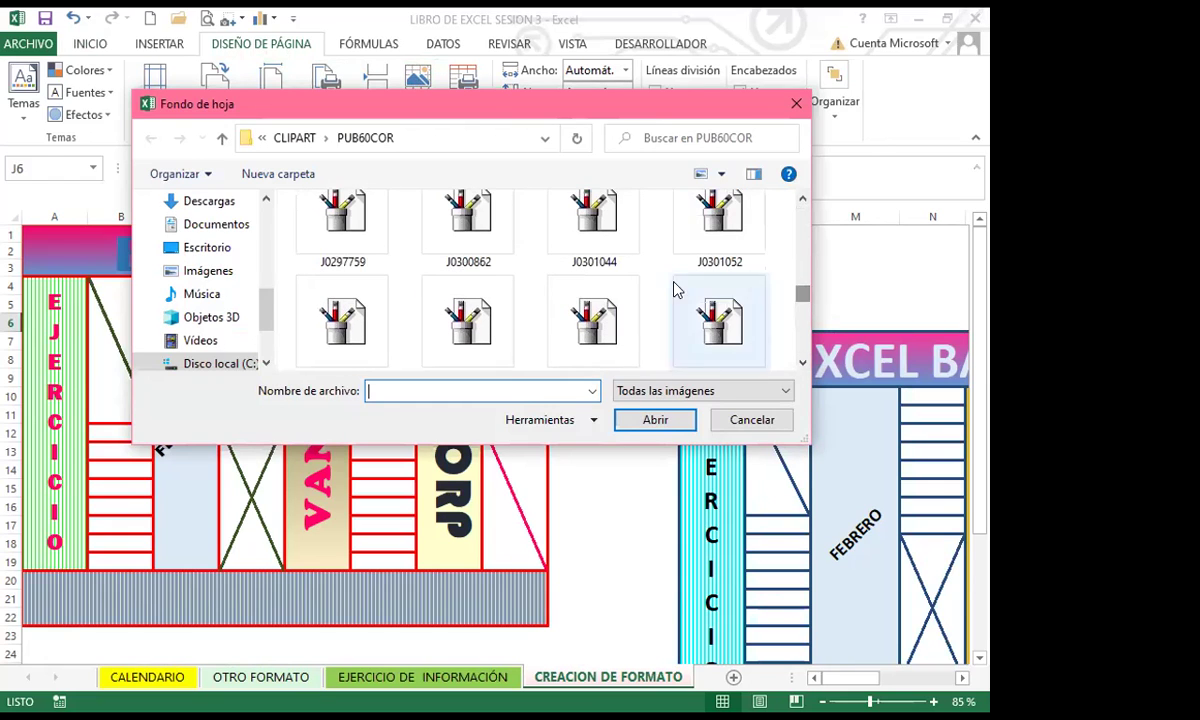
pyautogui.click(801, 362)
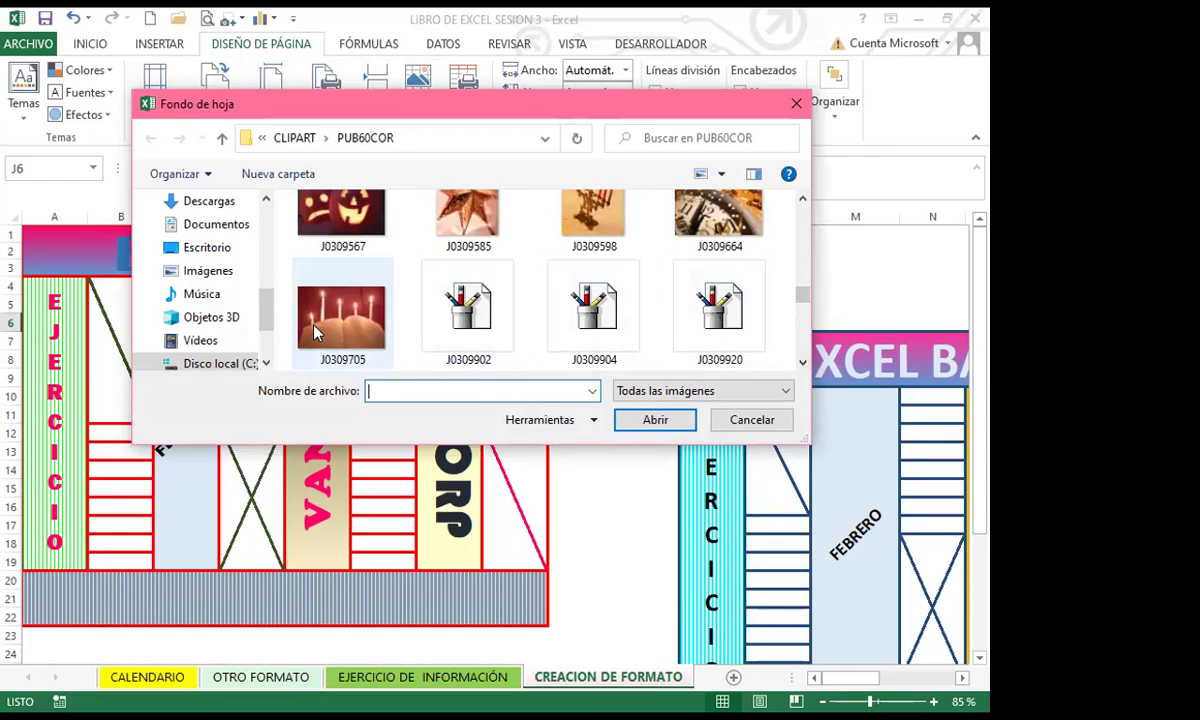
pyautogui.click(318, 196)
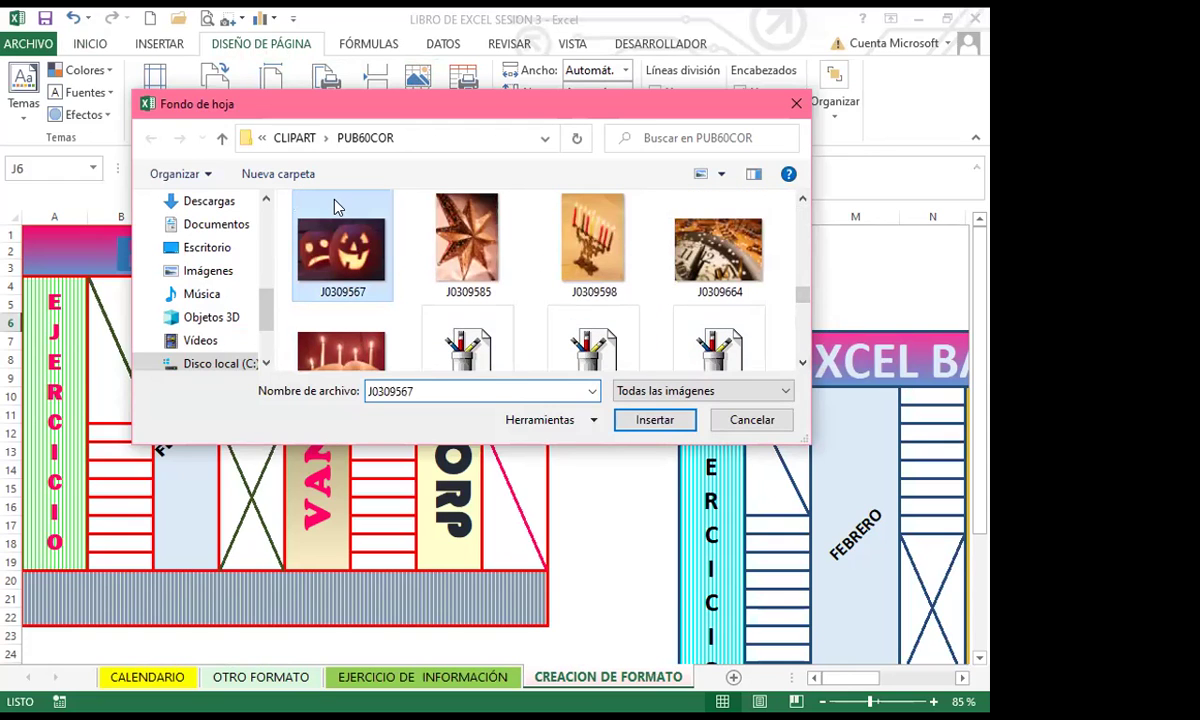
pyautogui.click(650, 421)
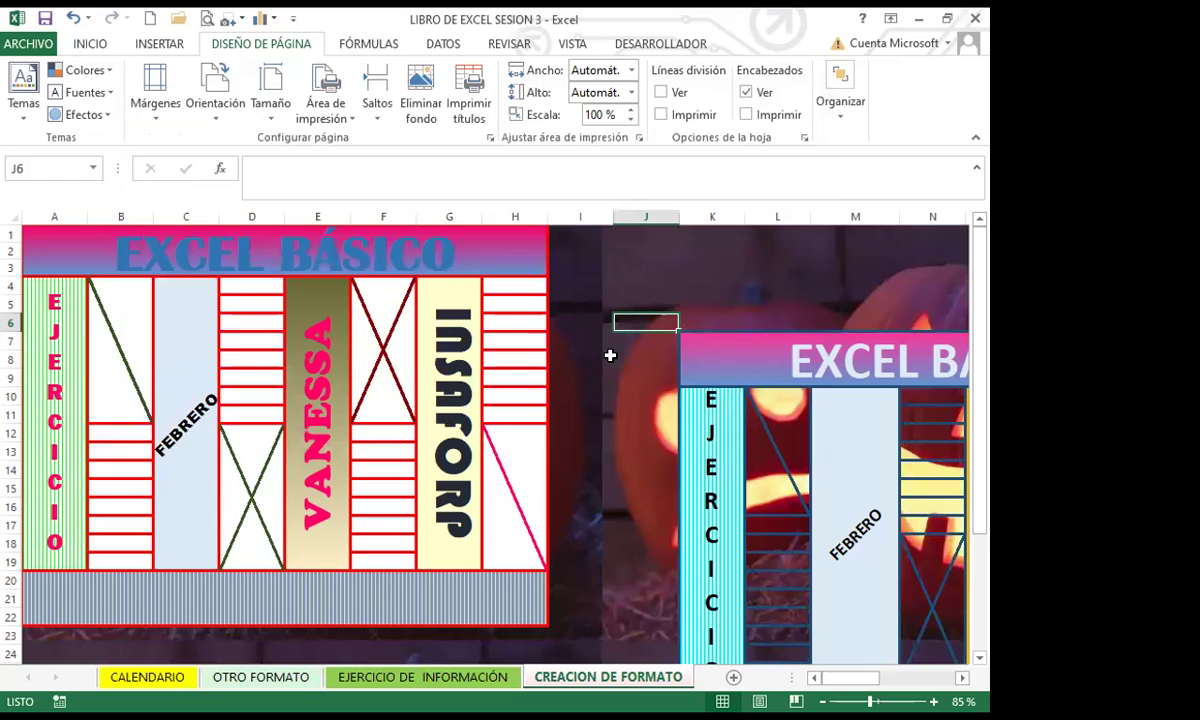
pyautogui.scroll(-10, 605, 557)
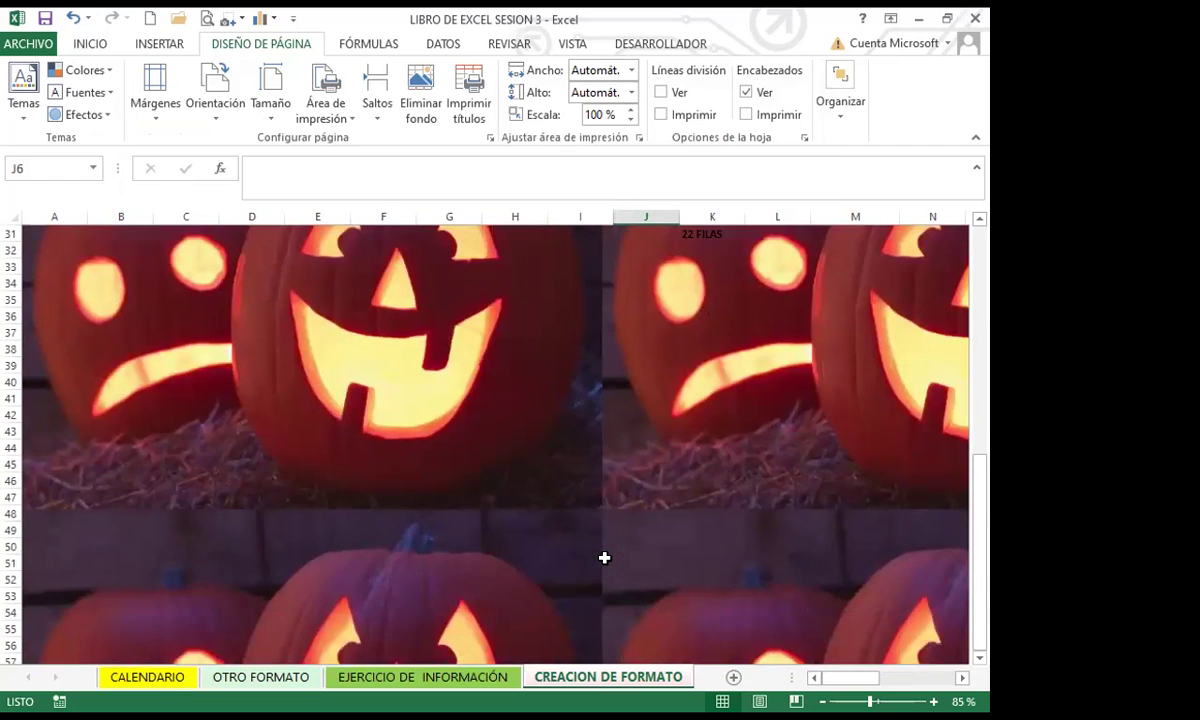
pyautogui.scroll(10, 605, 557)
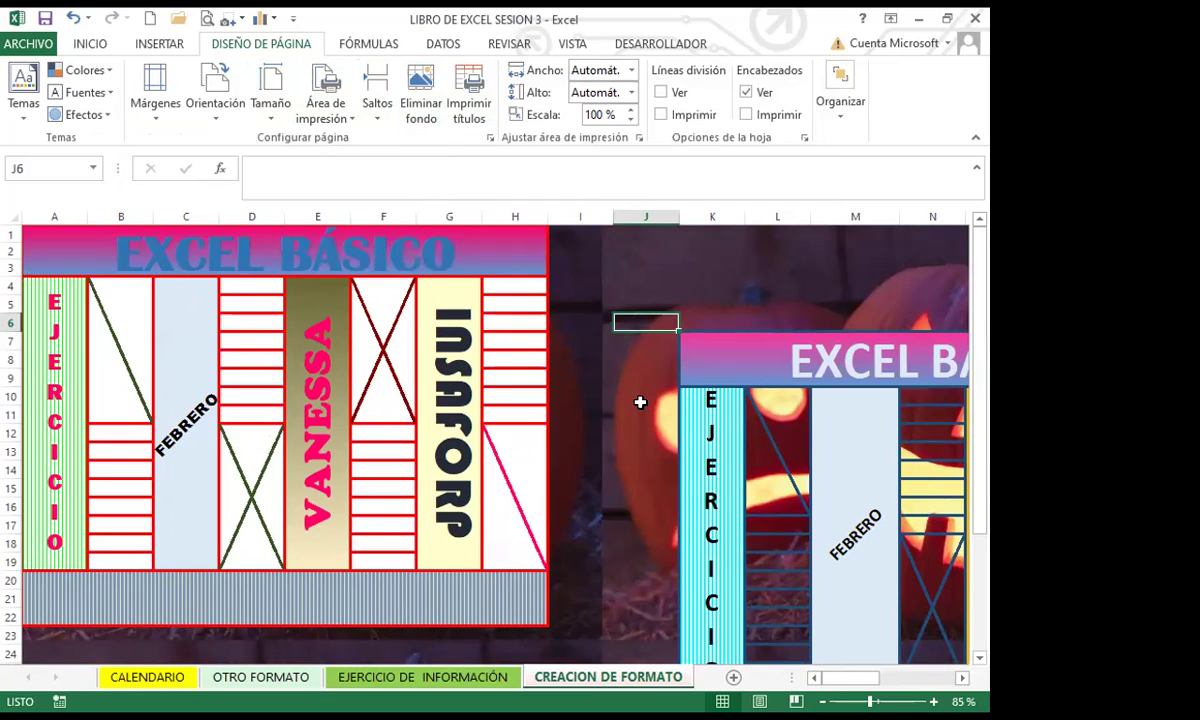
# - Move the cell selection to I15, beside the finished format
pyautogui.press('Left')
pyautogui.press('Down')
pyautogui.press('Down')
pyautogui.press('Down')
pyautogui.press('Down')
pyautogui.press('Down')
pyautogui.press('Down')
pyautogui.press('Down')
pyautogui.press('Down')
pyautogui.press('Down')
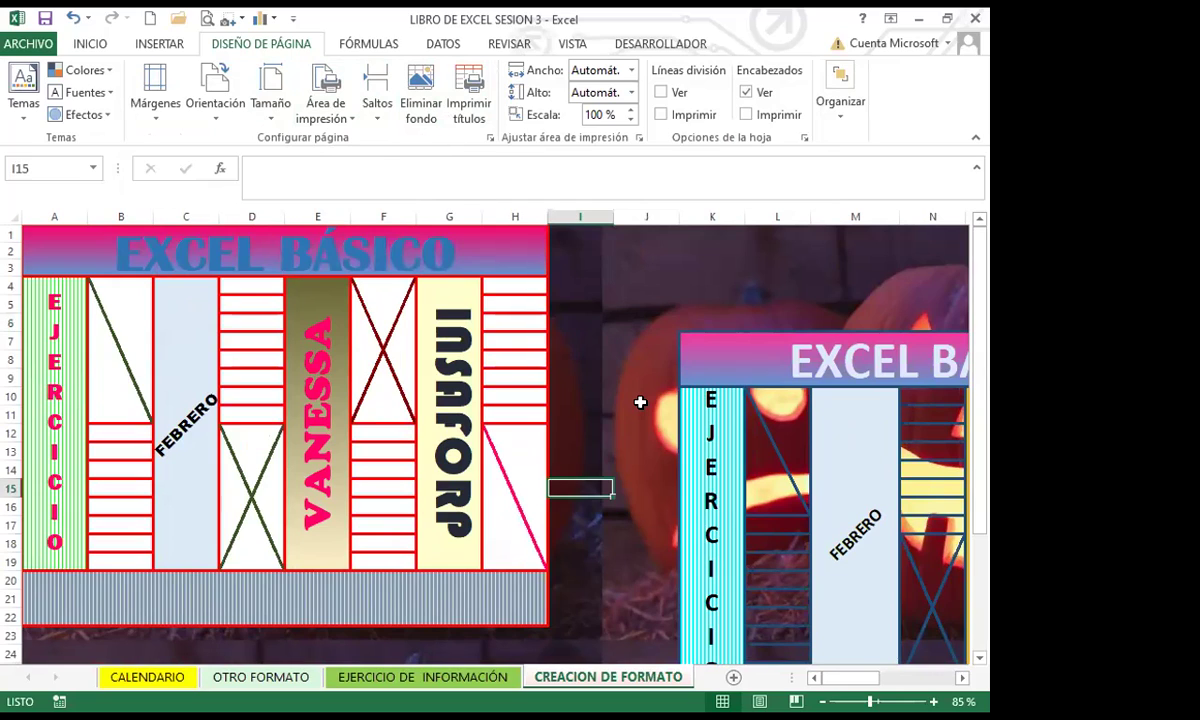